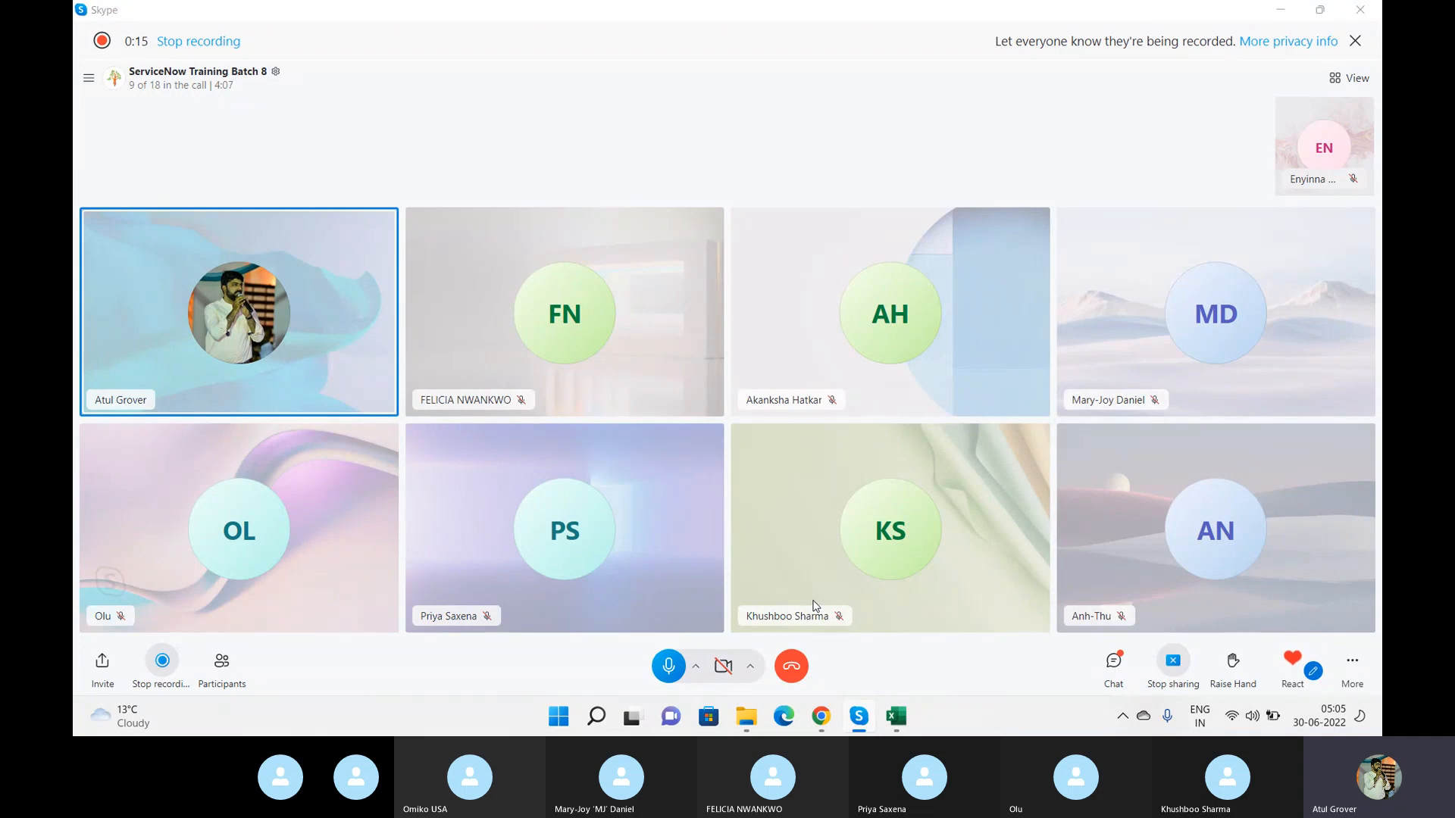
Switch to the browser and open Gmail in a new tab.
key("alt+Tab")
key("alt+Tab")
key("alt+Tab")
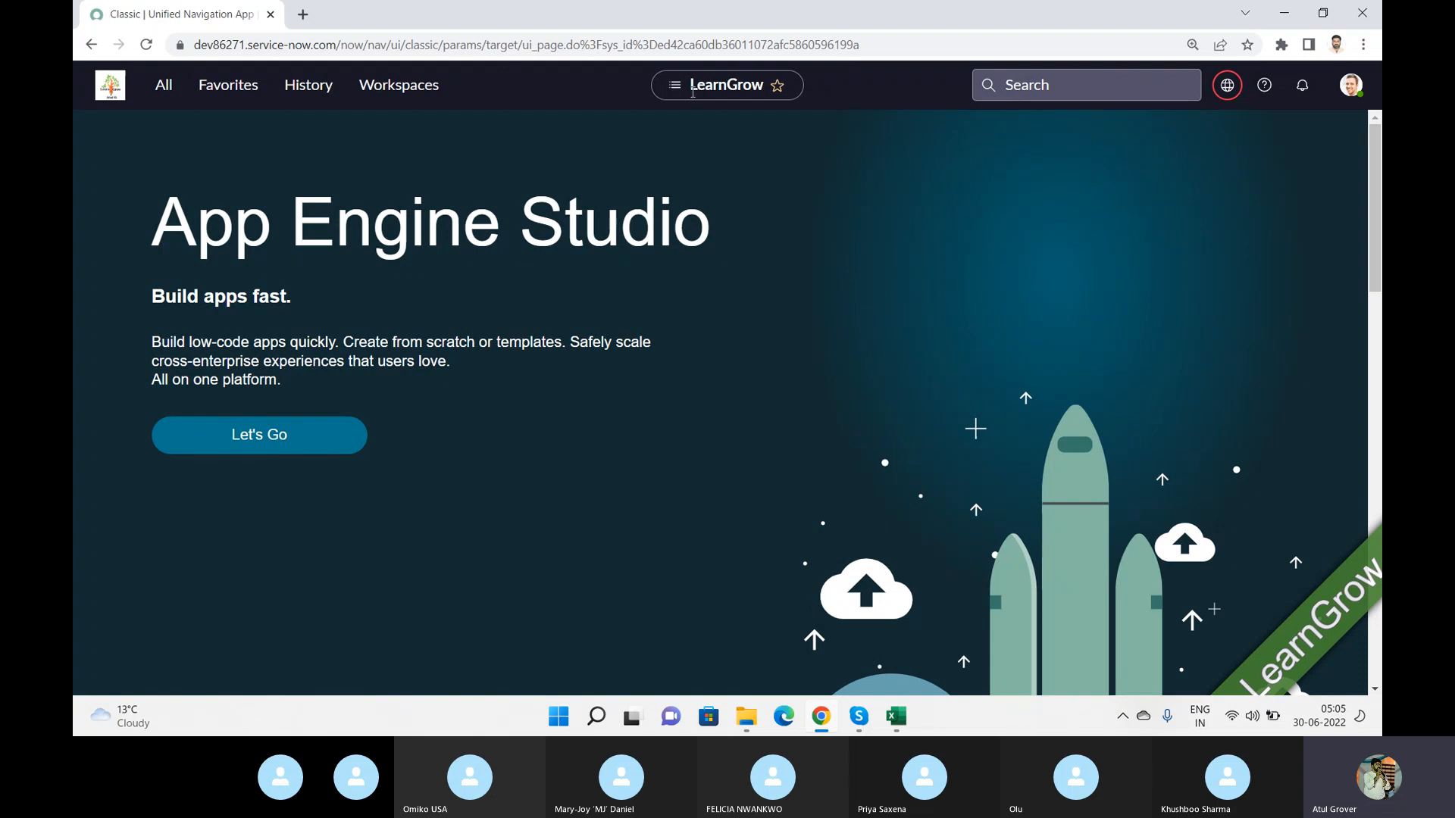
left_click(301, 15)
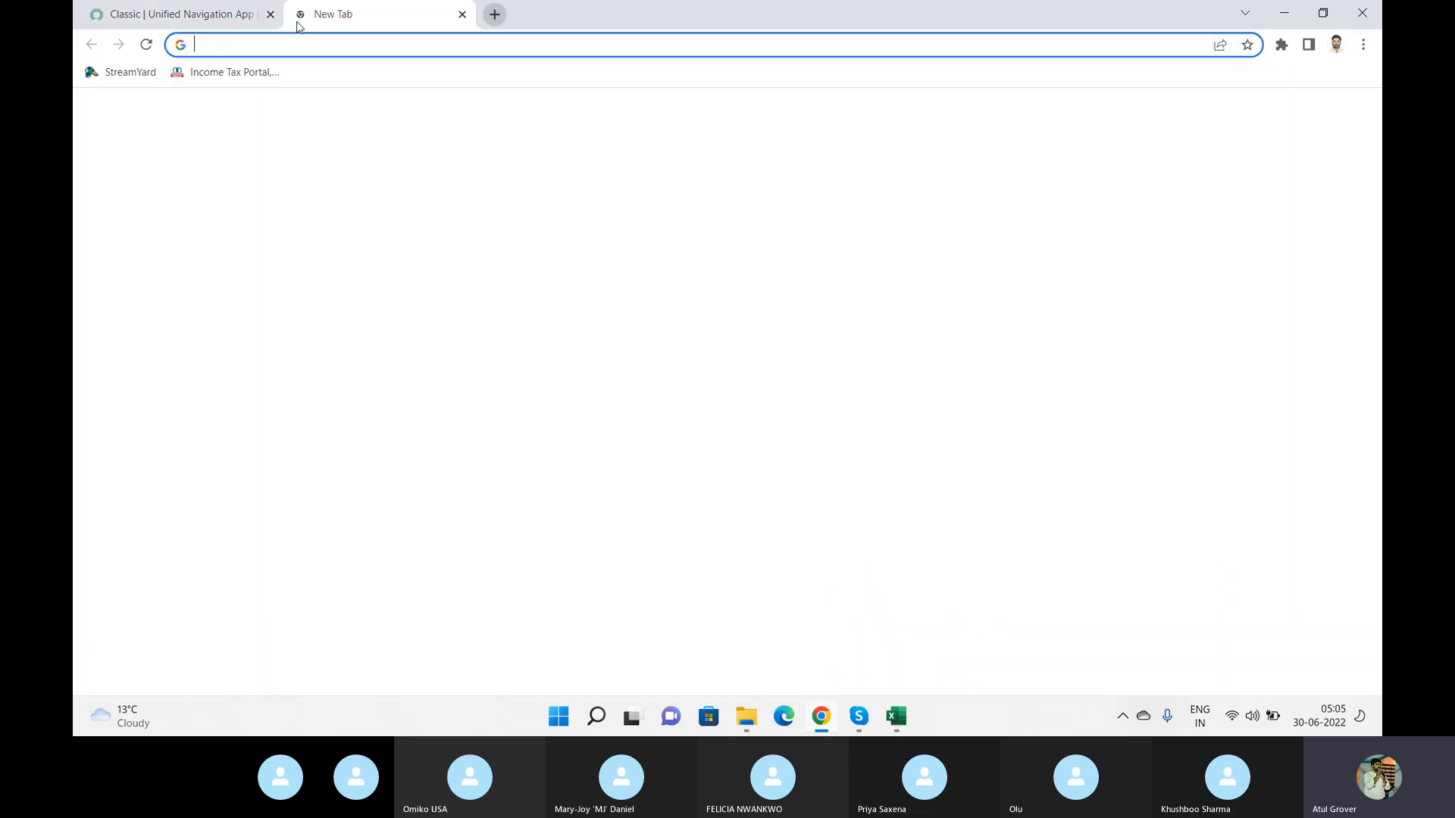
type("gm")
key("Return")
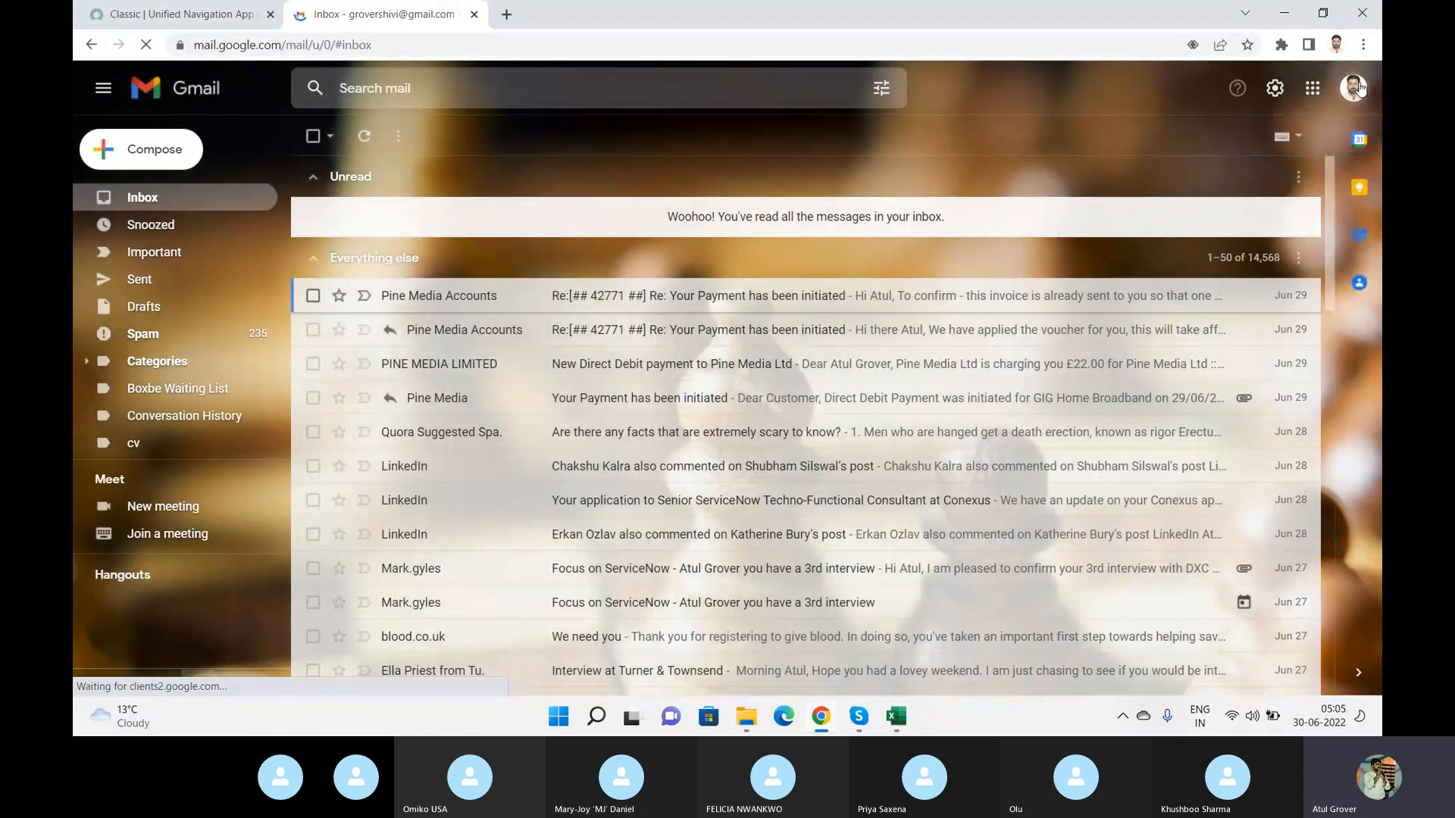
Switch Gmail to the other Google account's inbox and close the extra tab.
left_click(1358, 87)
left_click(1197, 336)
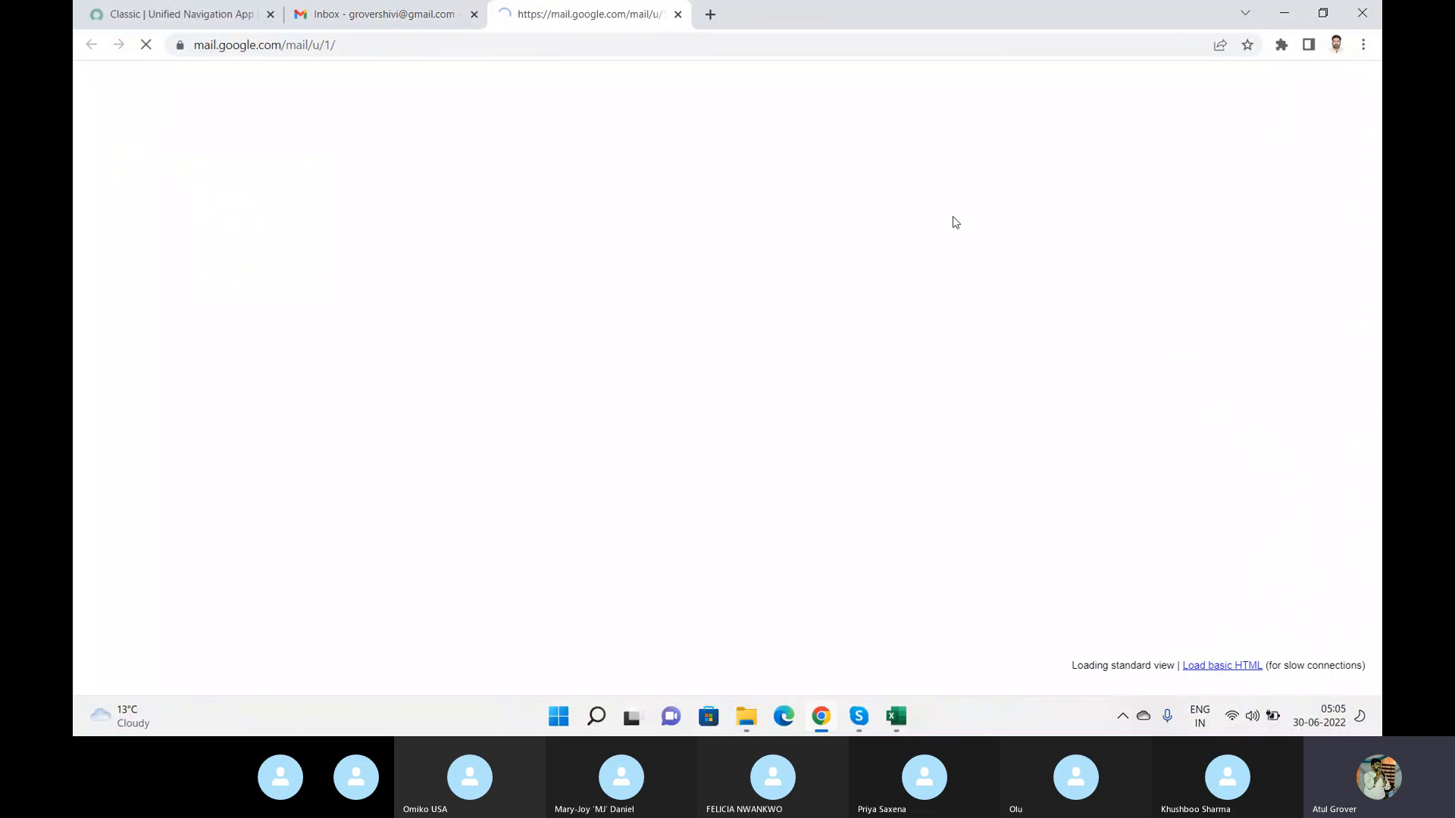
left_click(474, 16)
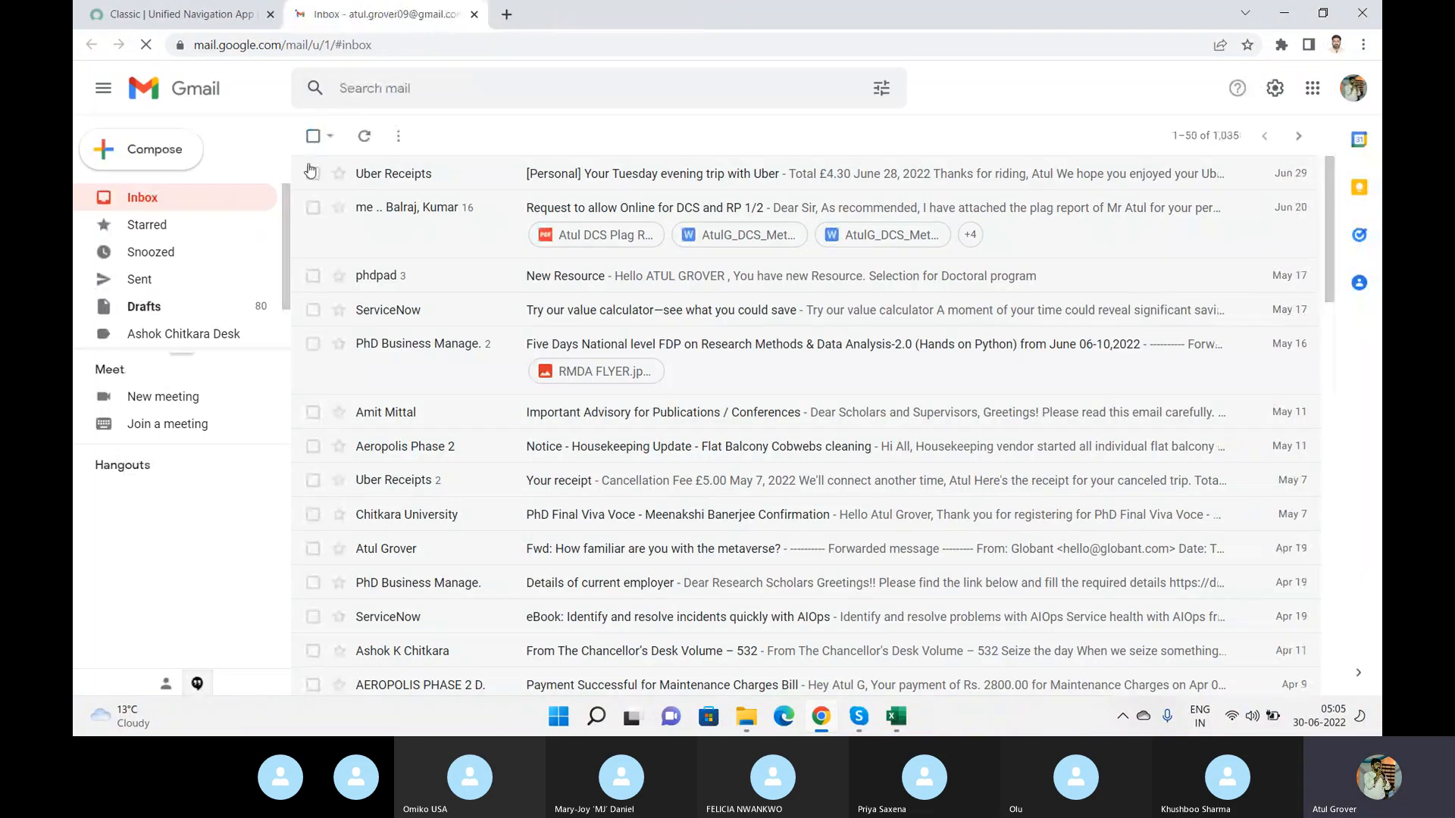
Search the mailbox for dev86271.
left_click(452, 87)
type("e")
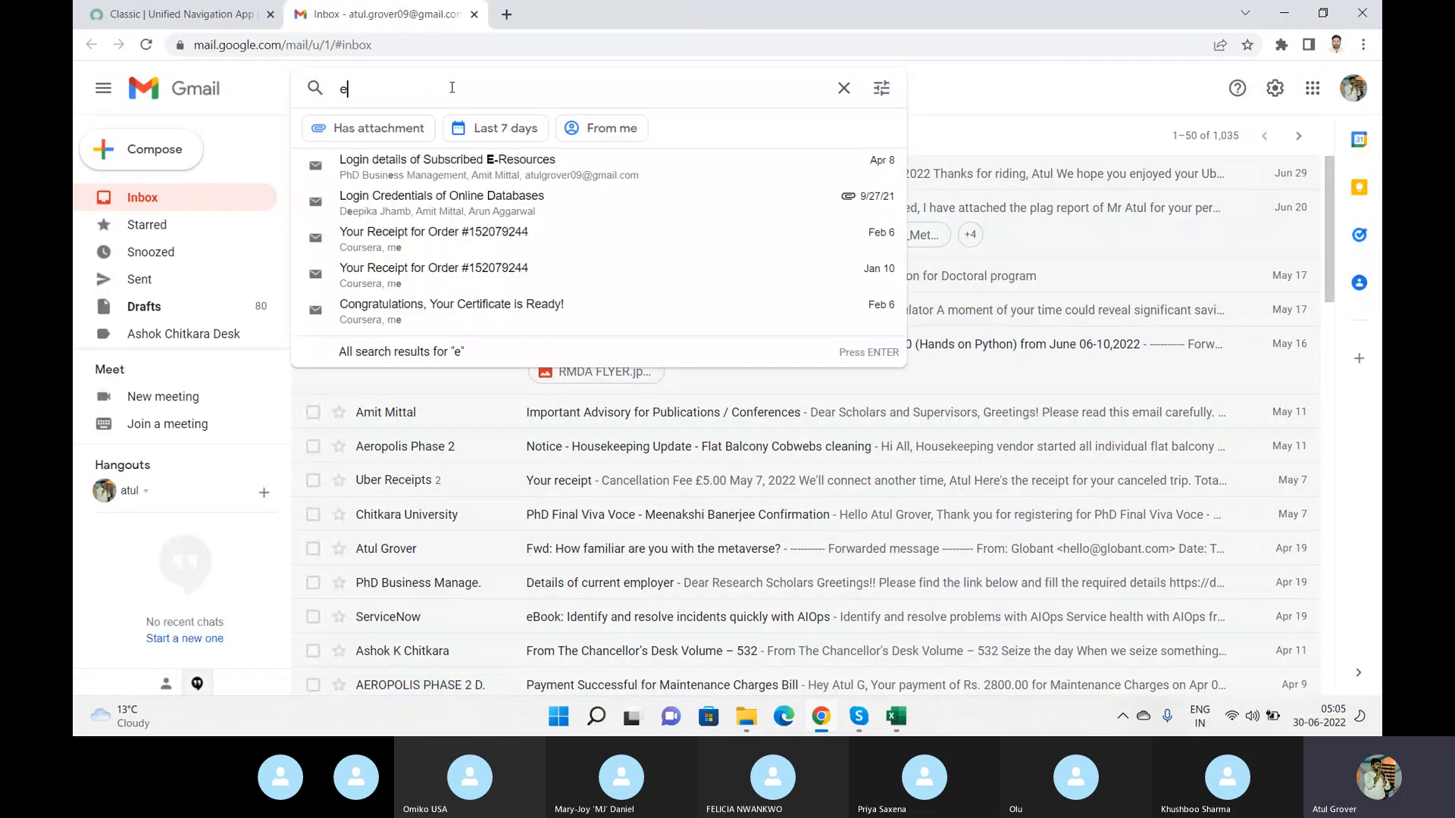
key("BackSpace")
type("dev86271")
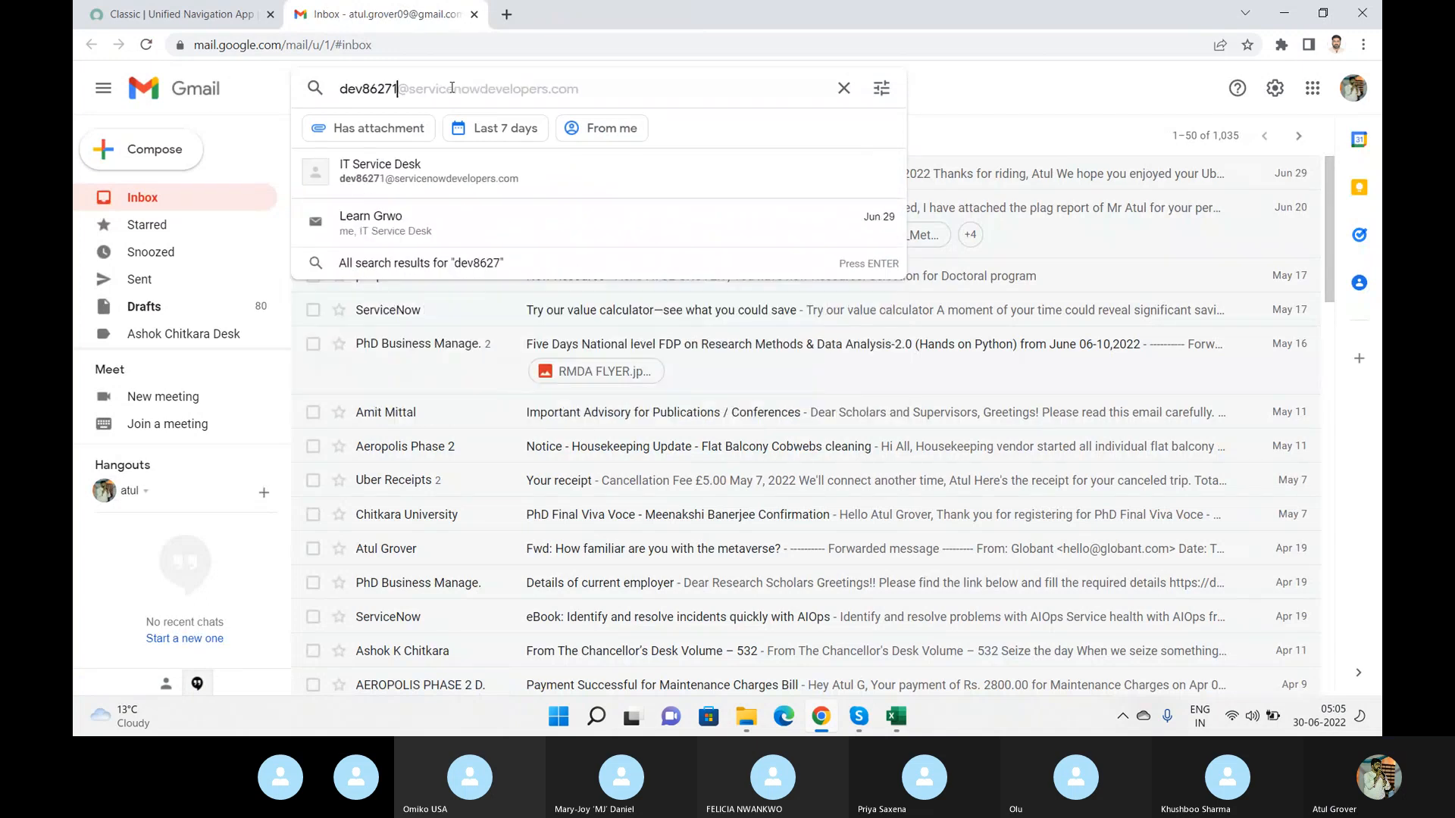
key("Return")
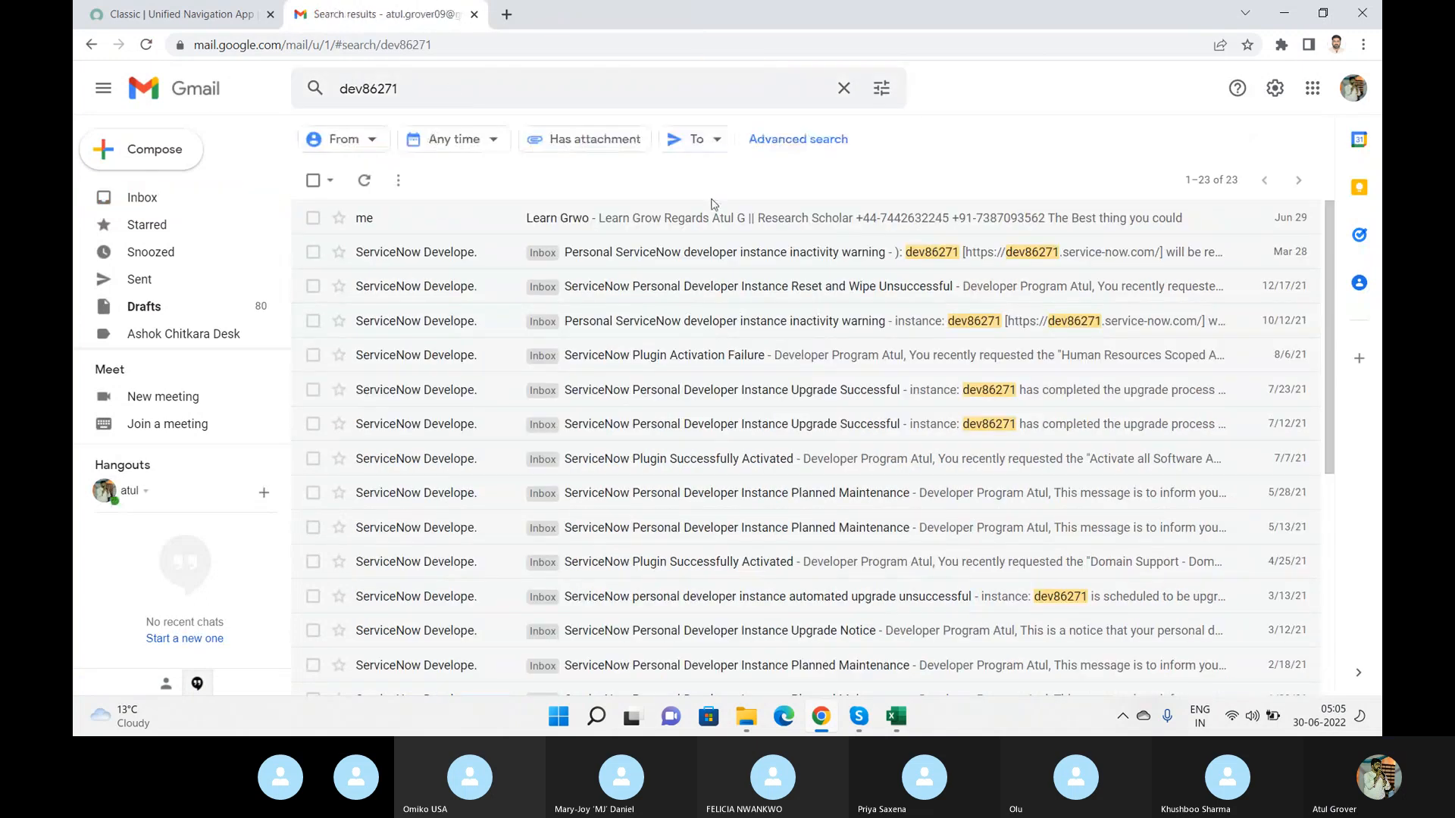
Open a couple of the matching messages, returning to the search results after each.
left_click(719, 258)
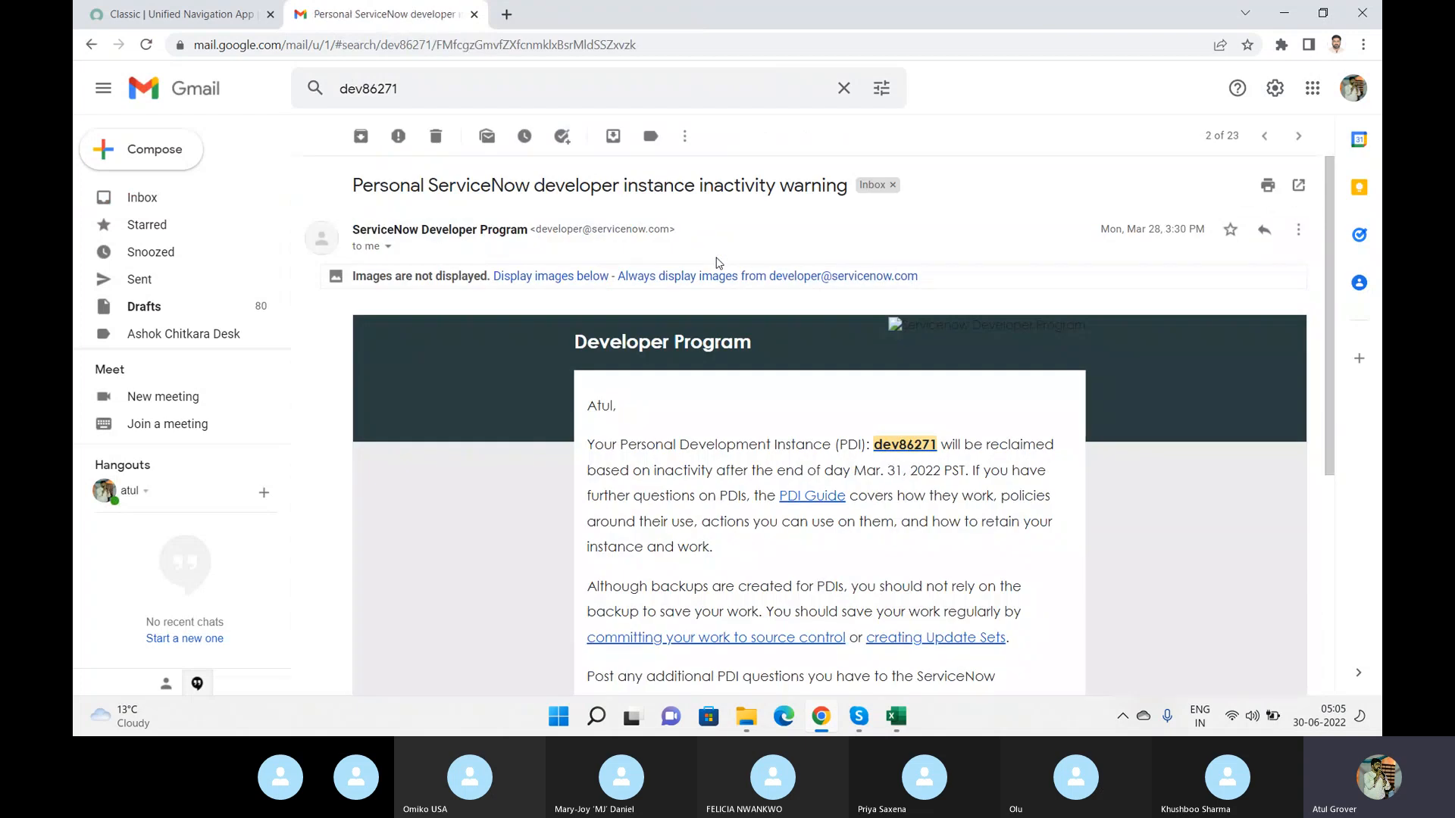
left_click(315, 136)
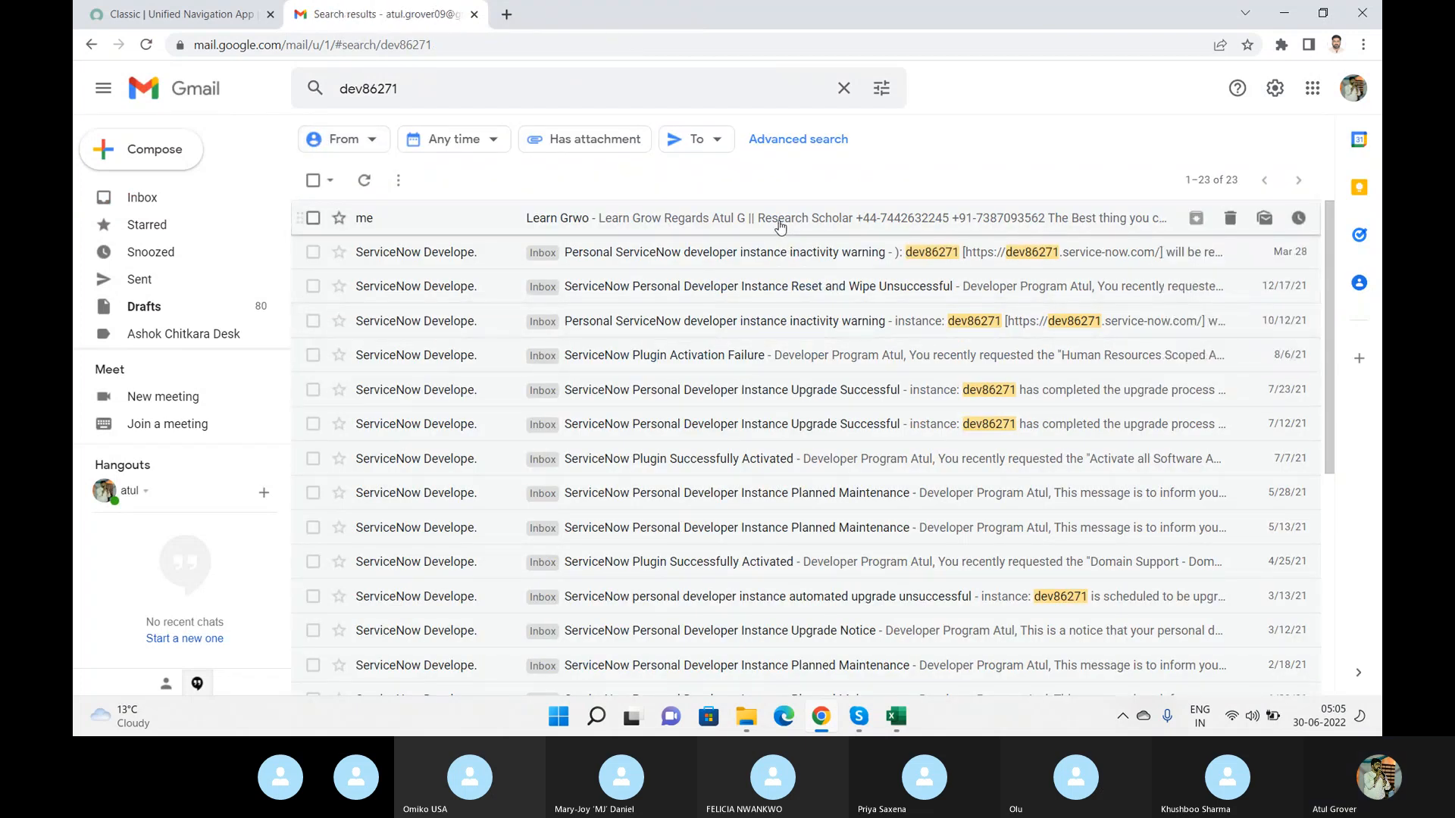
left_click(781, 220)
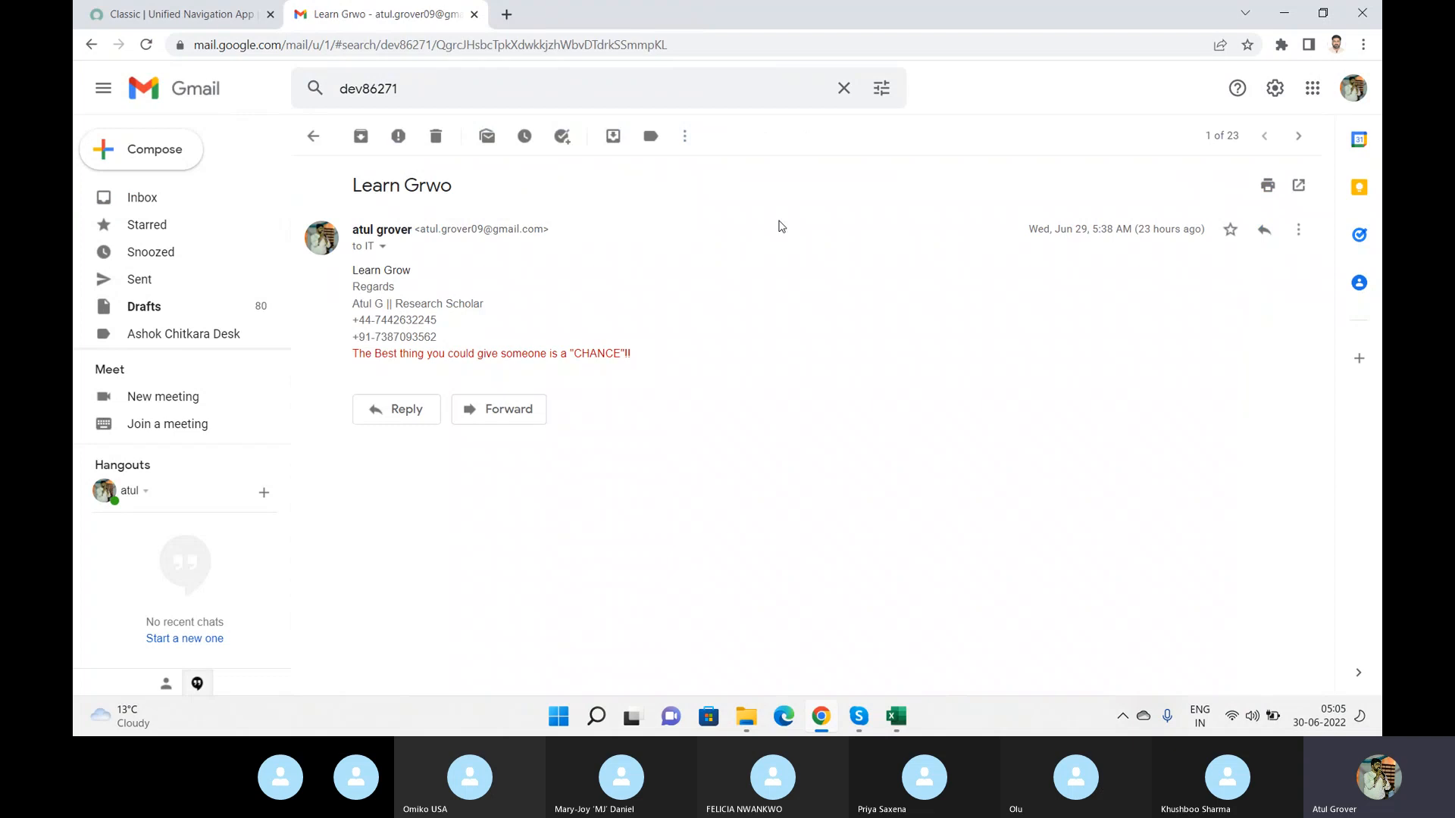
left_click(313, 137)
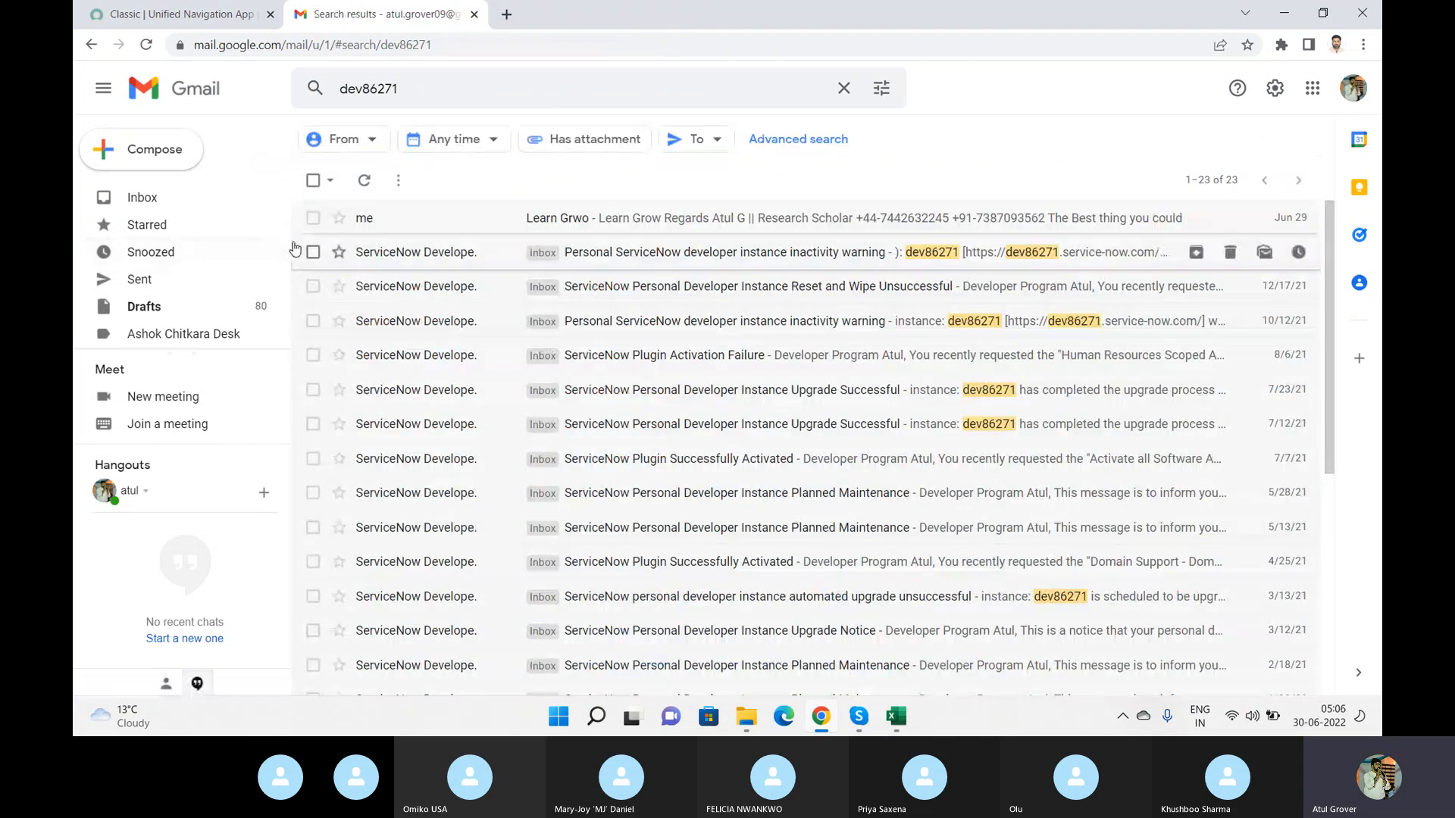
left_click_drag(284, 234, 282, 313)
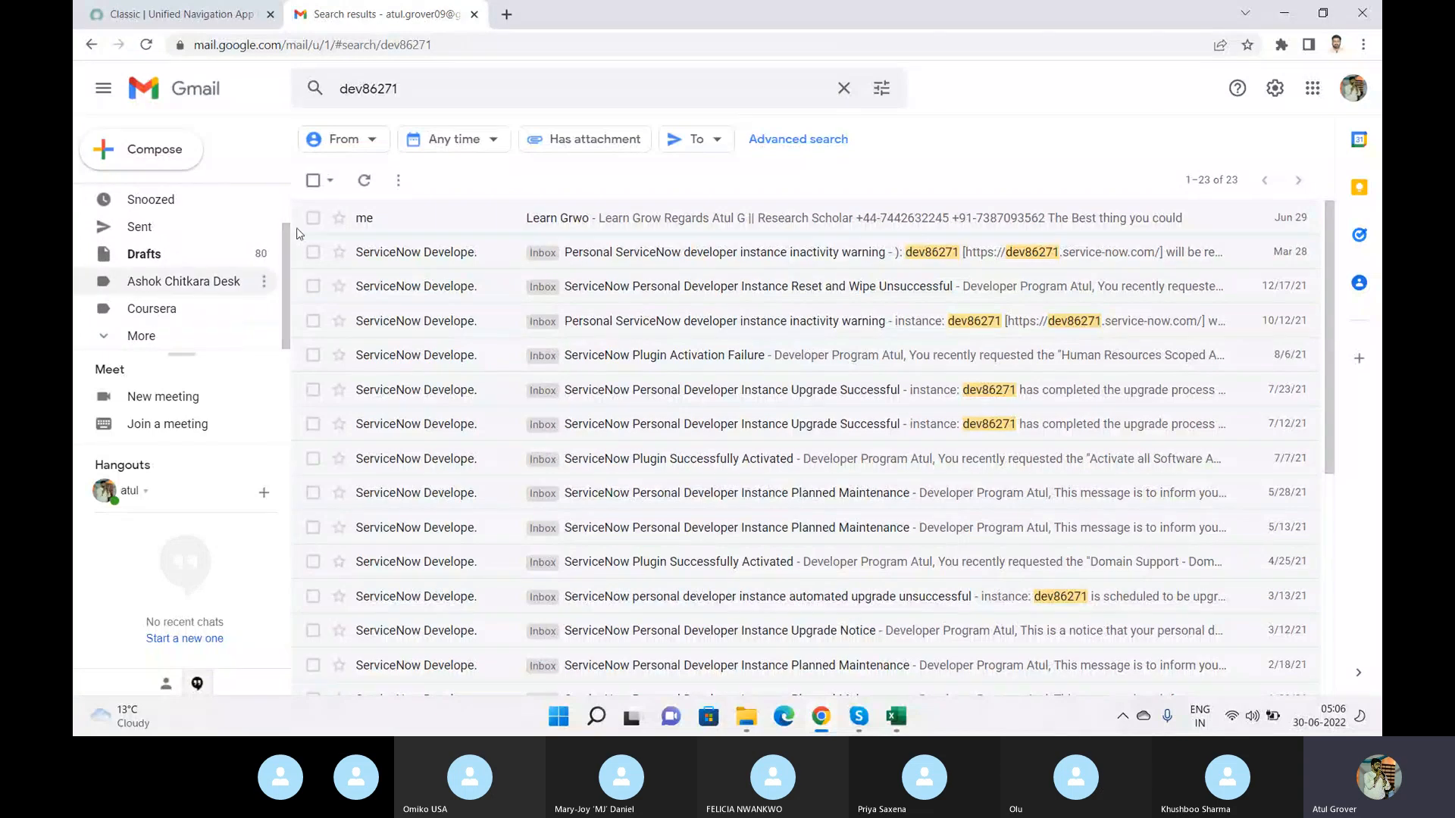
Change the mail search to from:dev86271 and run it.
left_click(478, 90)
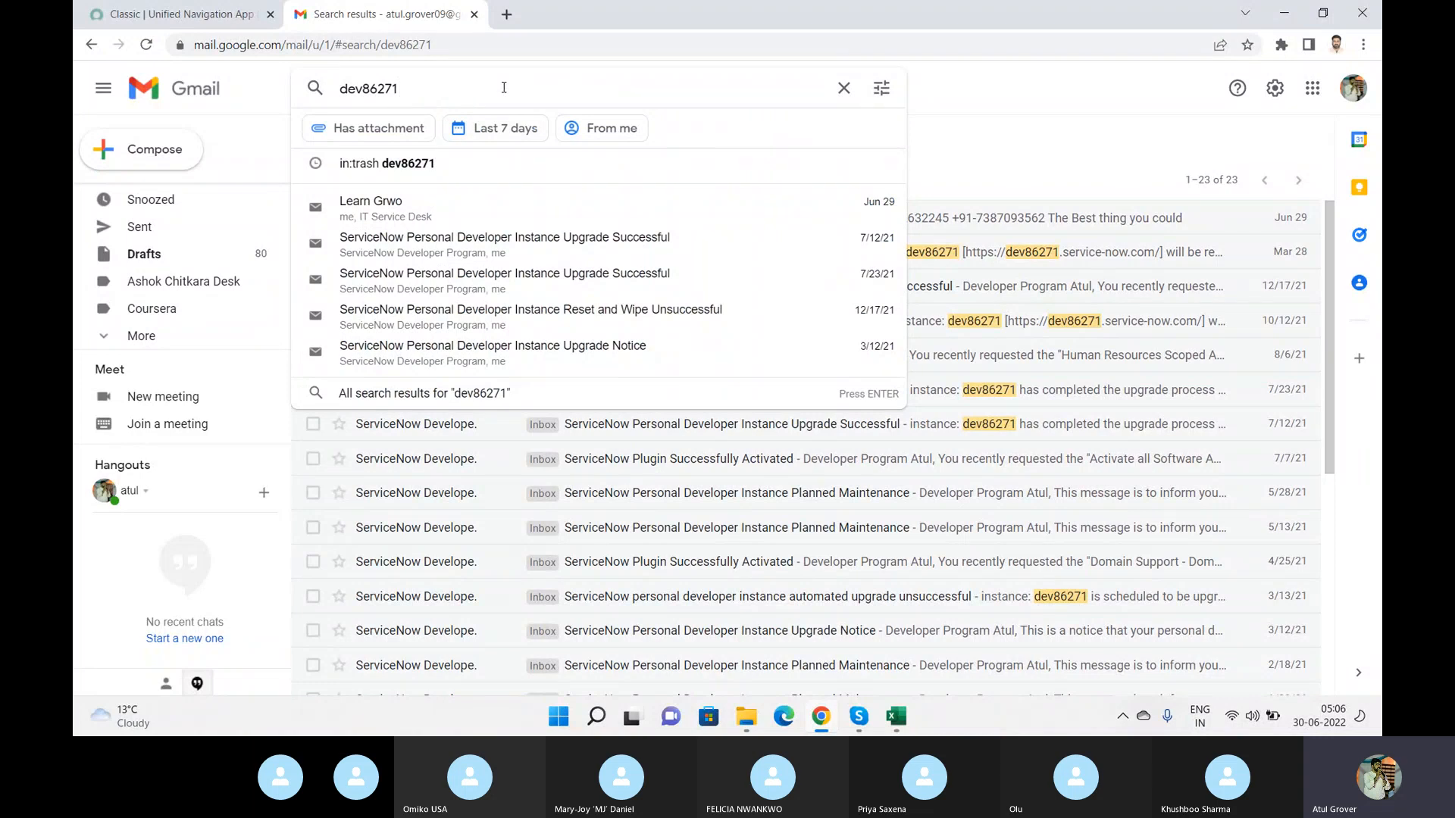
key("Left")
key("Left")
key("Left")
key("Left")
key("Left")
key("Left")
key("Left")
key("Left")
type("from:")
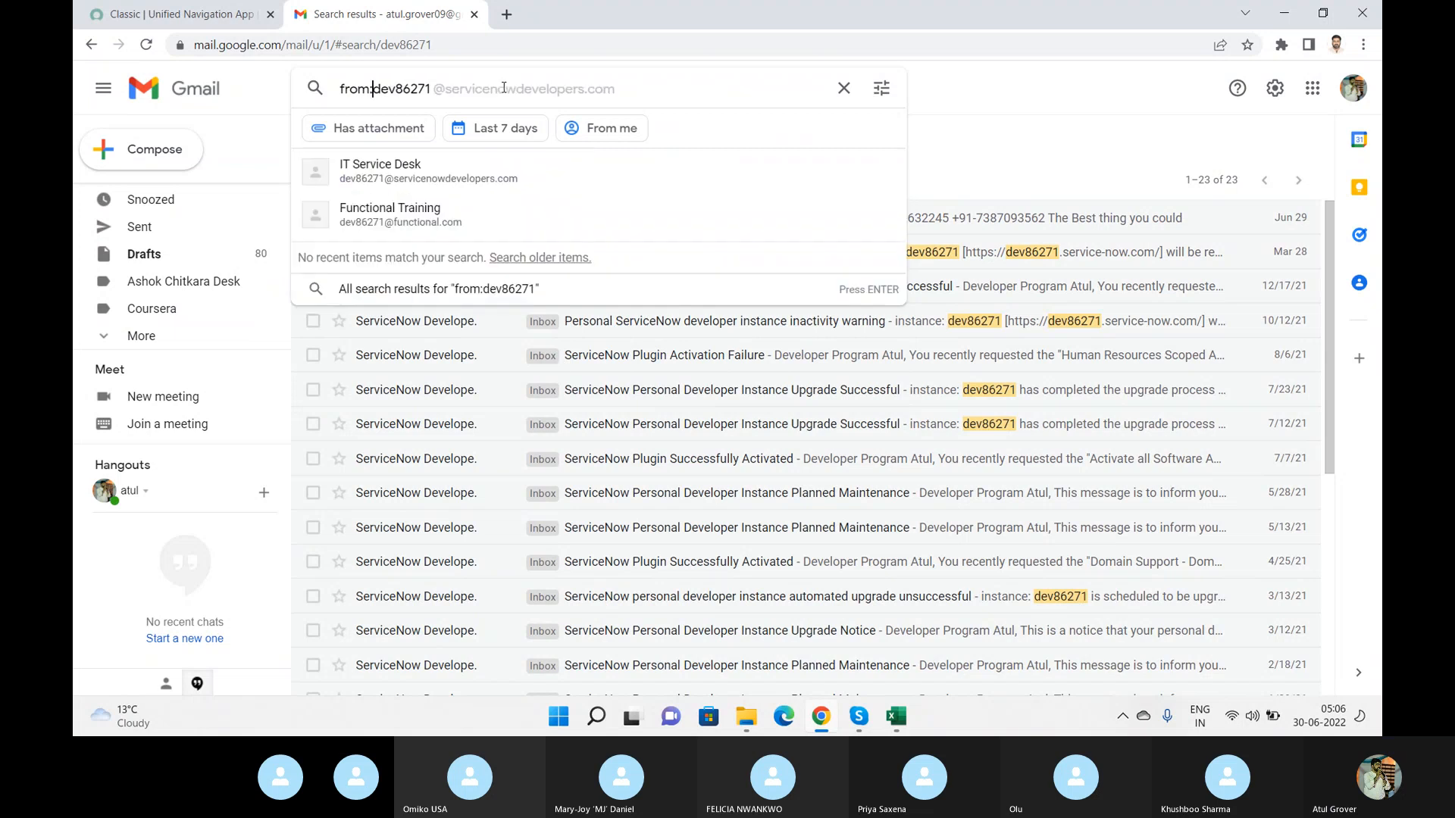
key("Return")
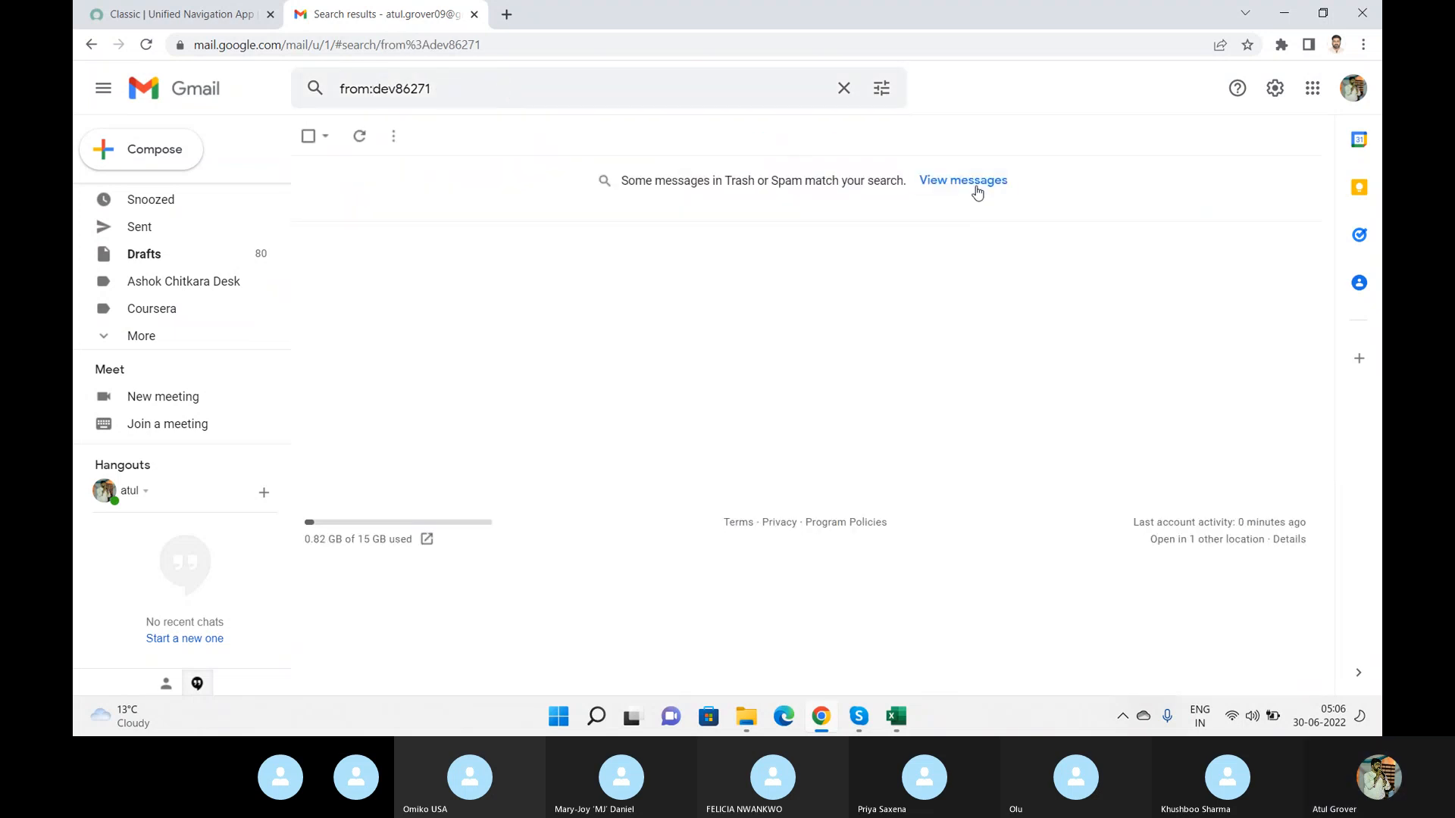
Show the matching Trash messages and read the Incident INC0010121 was created email.
left_click(974, 182)
left_click(763, 229)
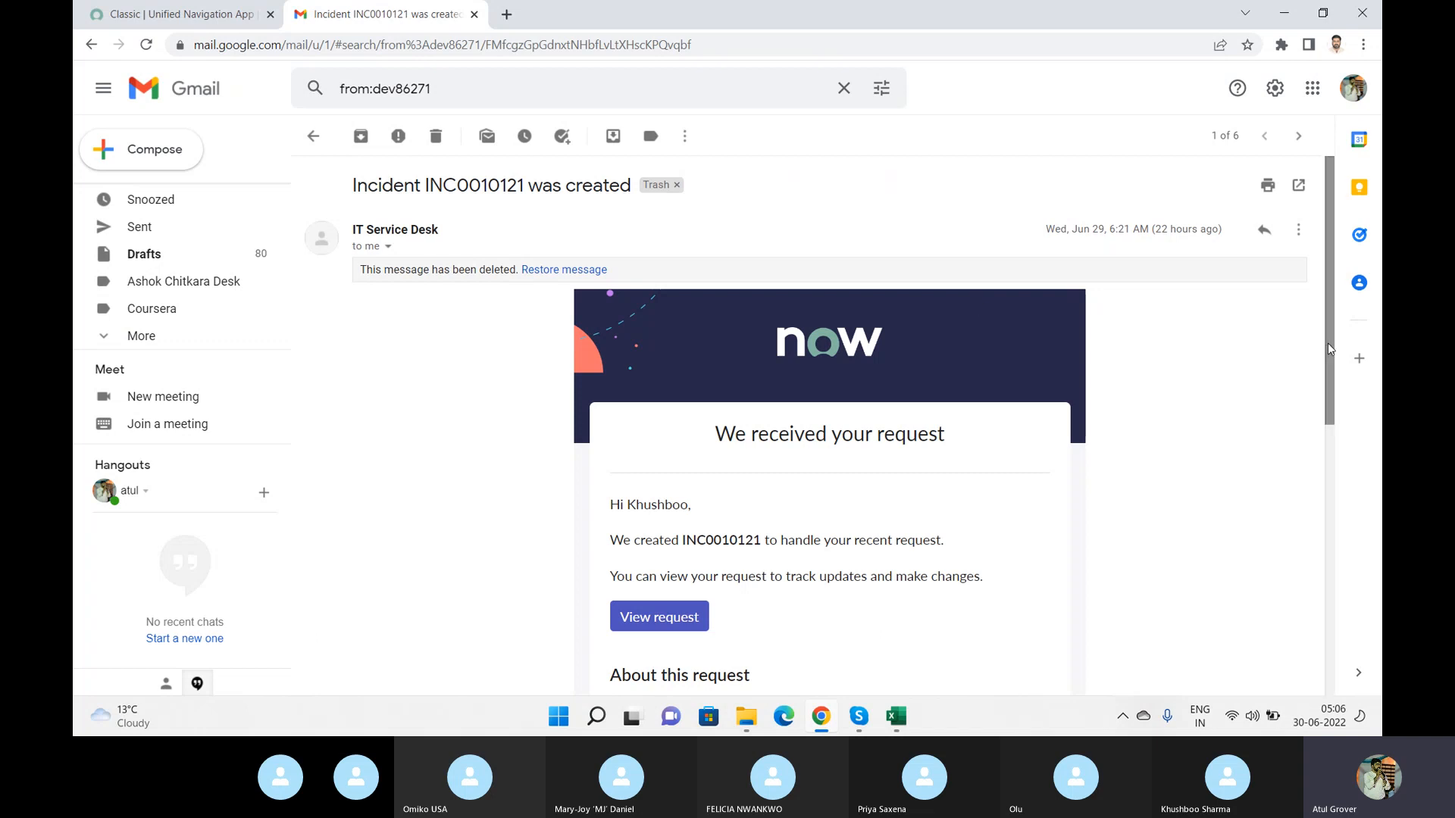
scroll(1335, 354, "down", 2)
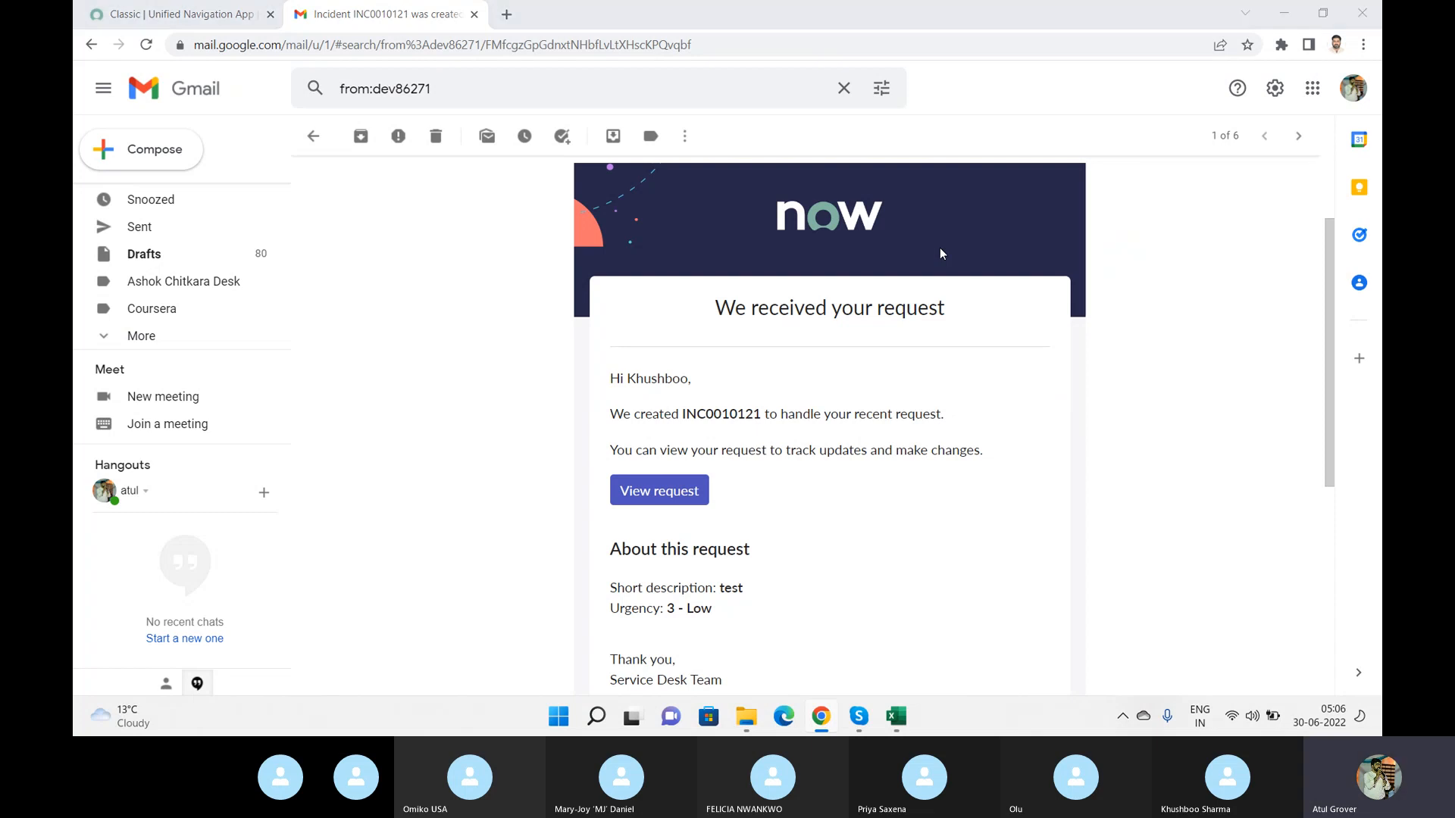
key("alt+Tab")
key("alt+Tab")
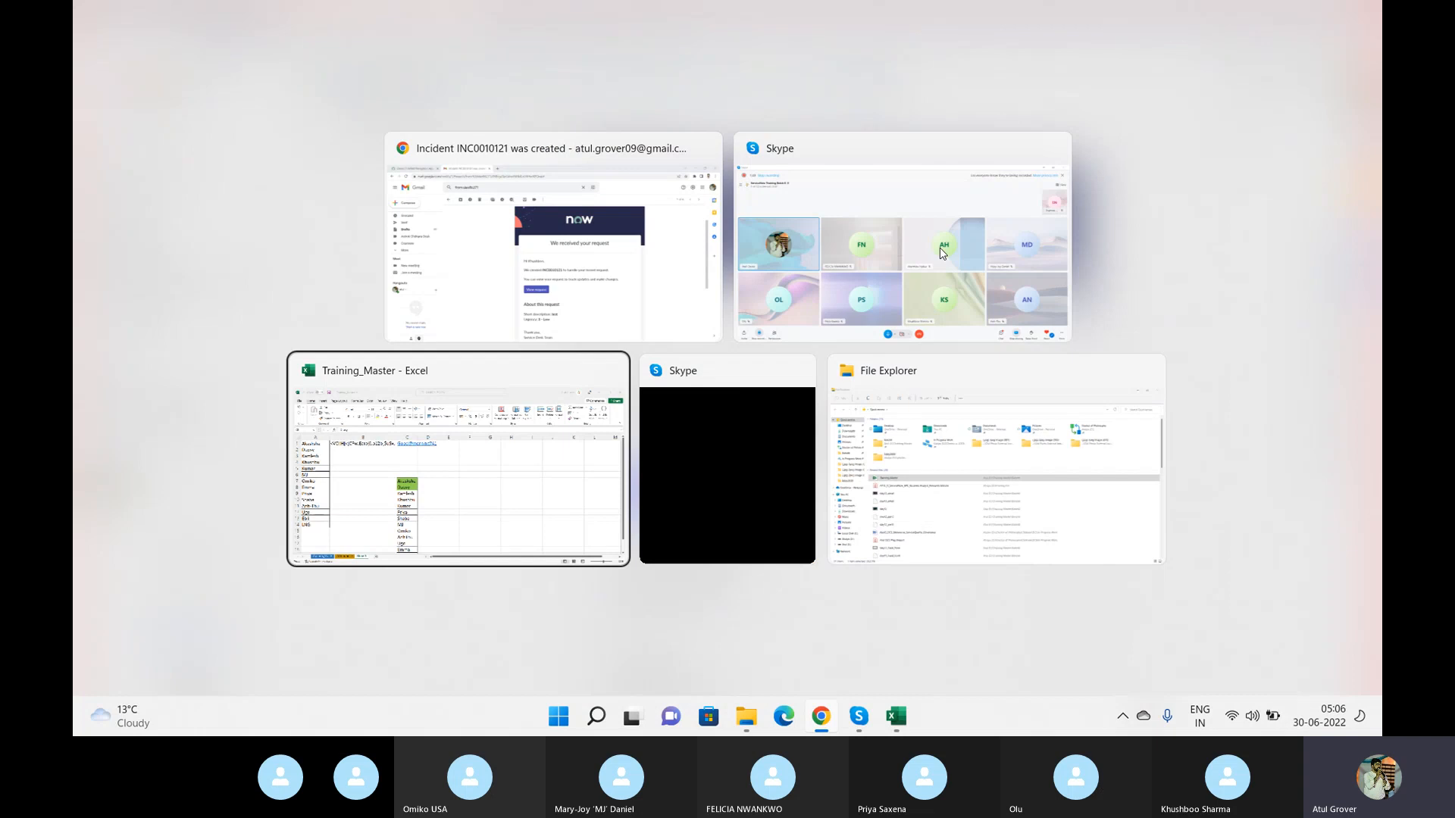
key("alt+shift+Tab")
key("alt+shift+Tab")
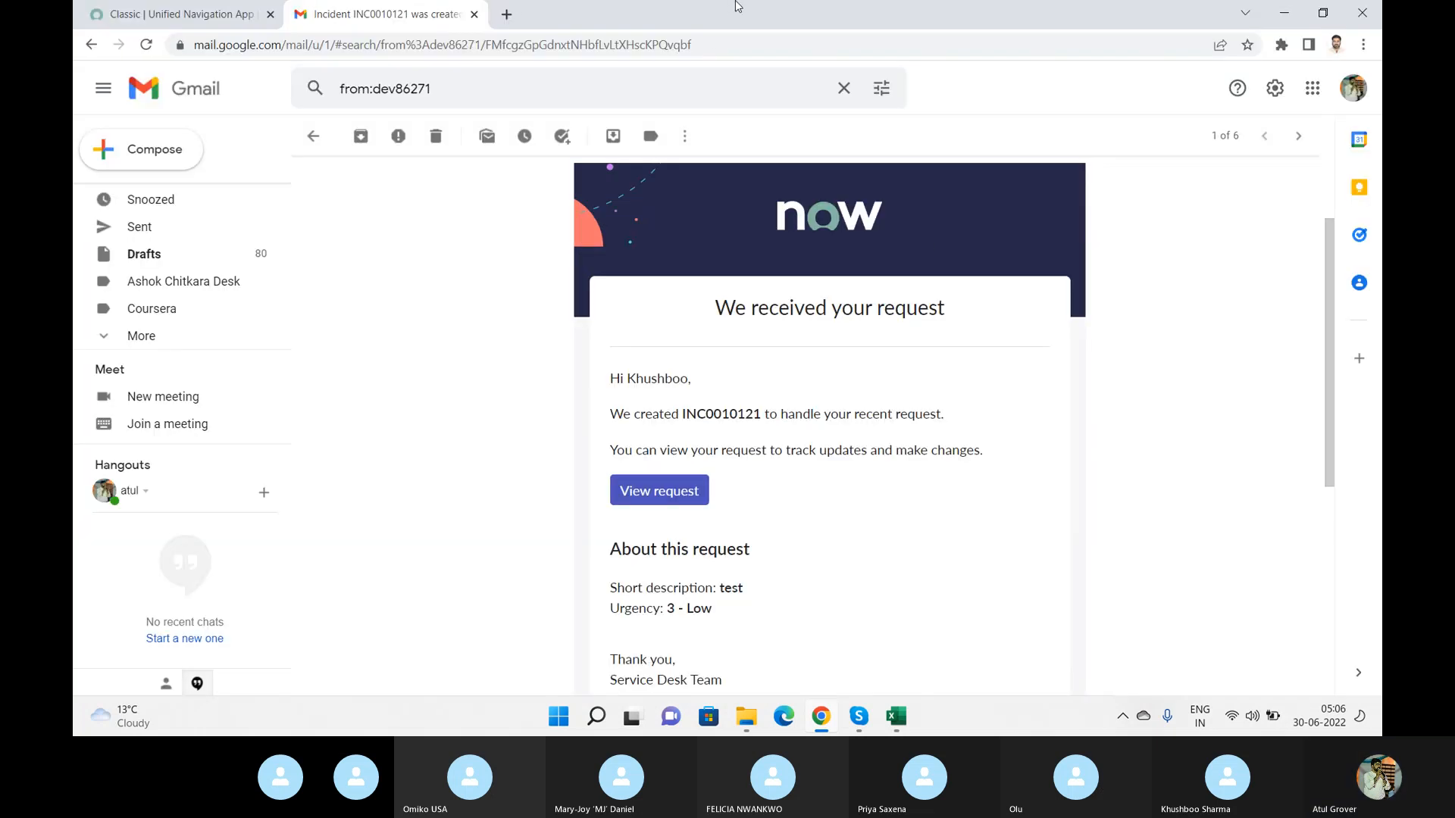
Switch to the ServiceNow tab and open System Notification > Email > Notifications by filtering the navigator for Notification.
left_click(181, 15)
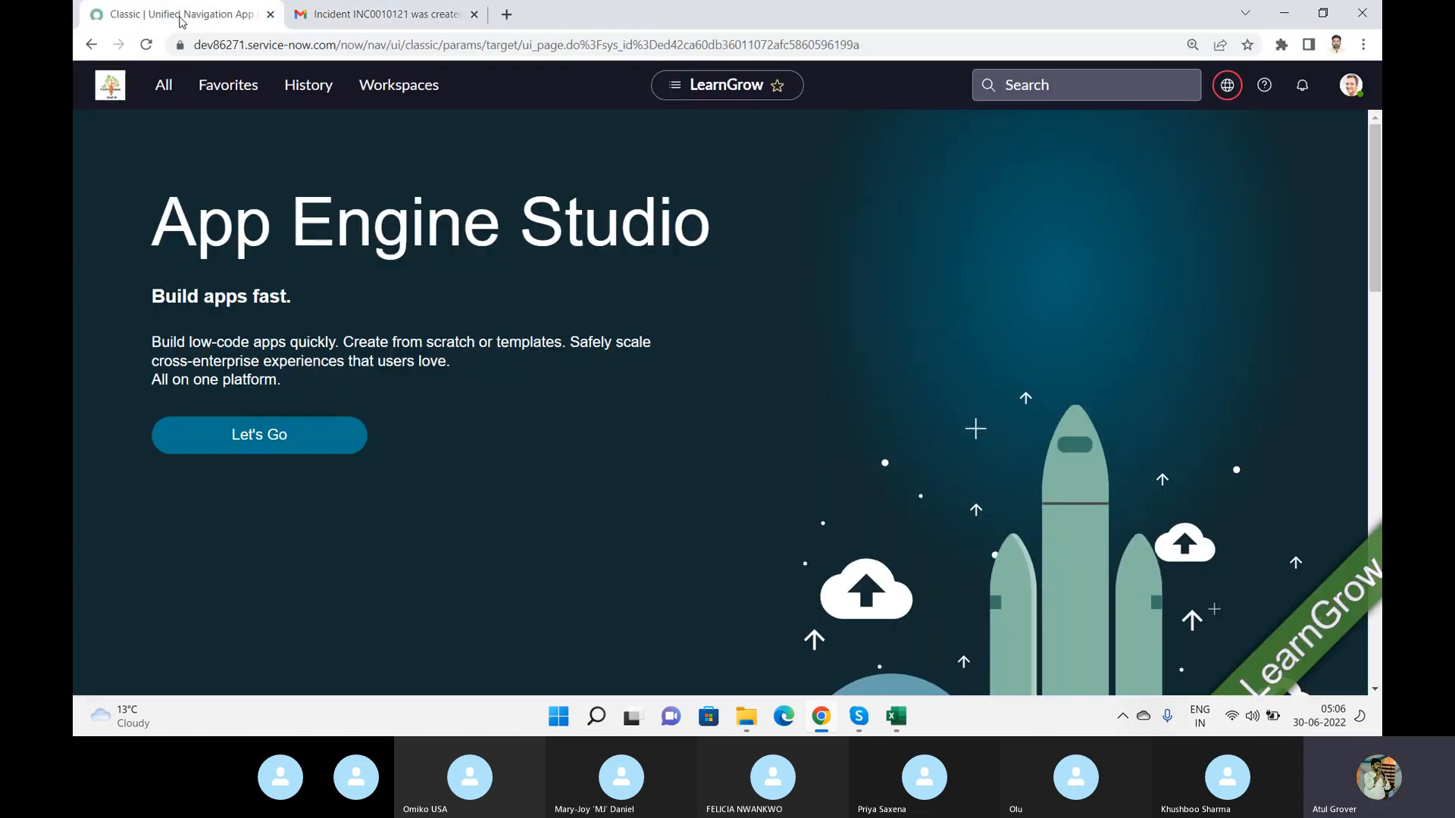
left_click(168, 85)
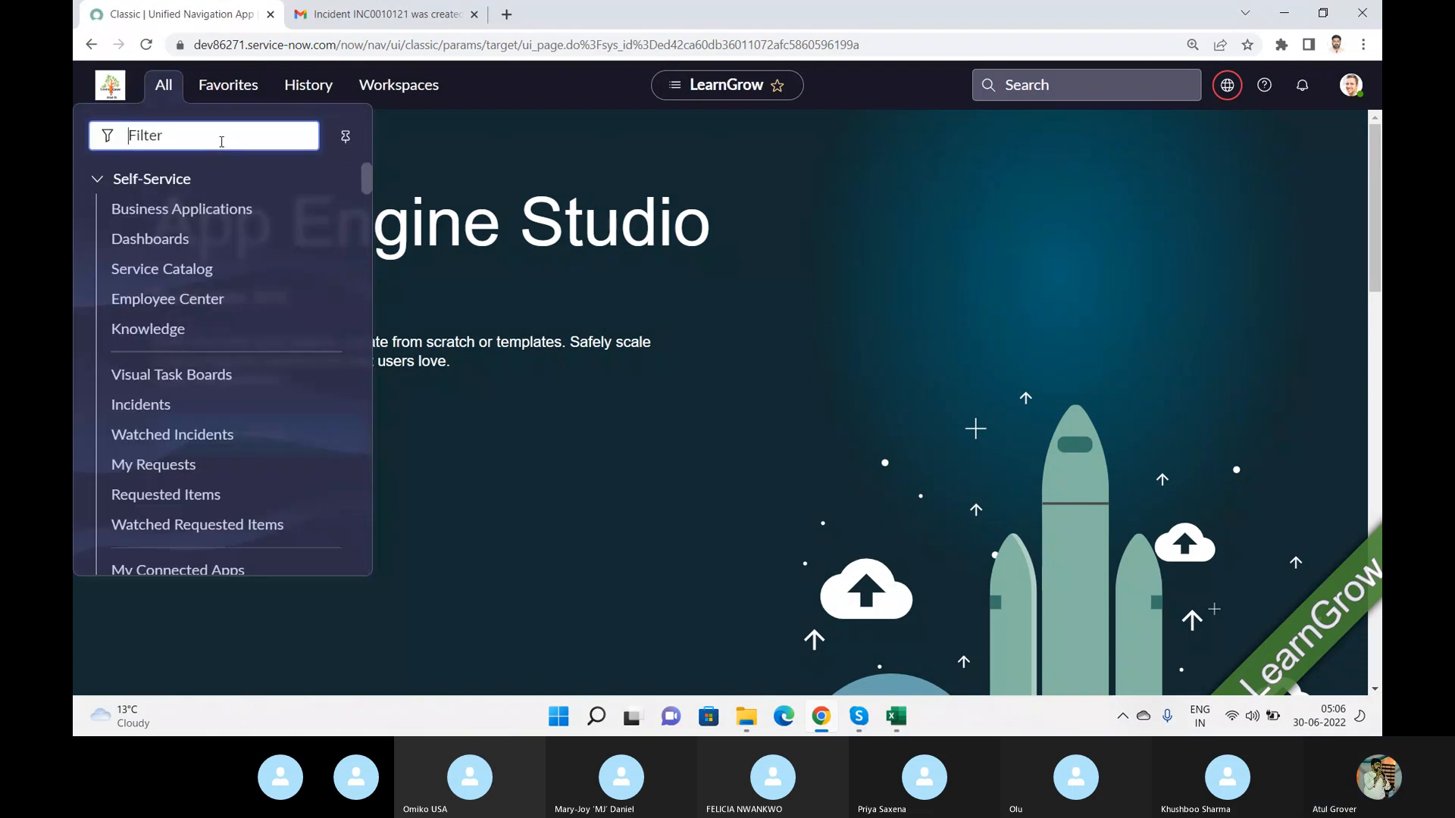
type("eail")
key("BackSpace")
key("BackSpace")
key("BackSpace")
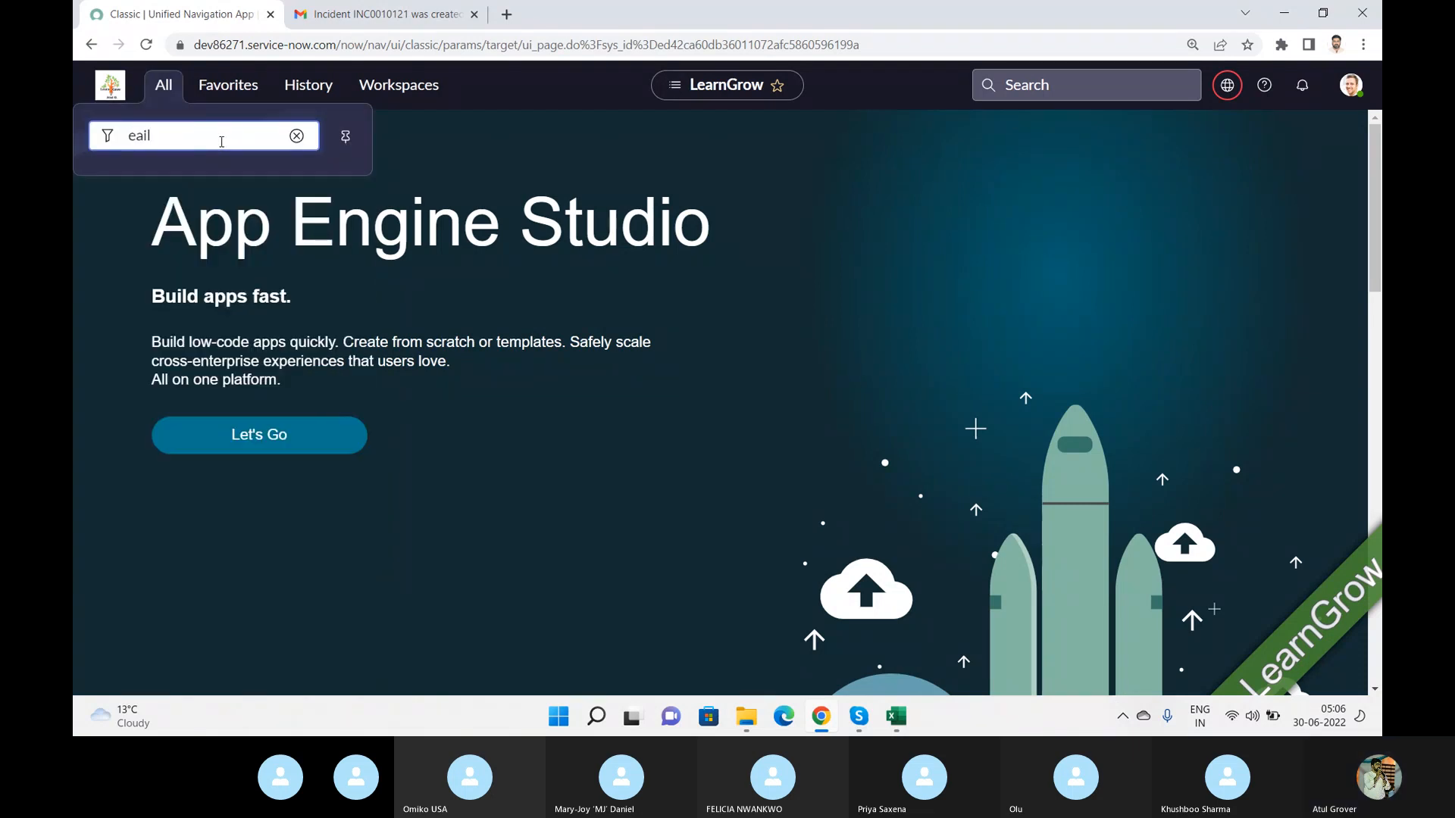
type("mail")
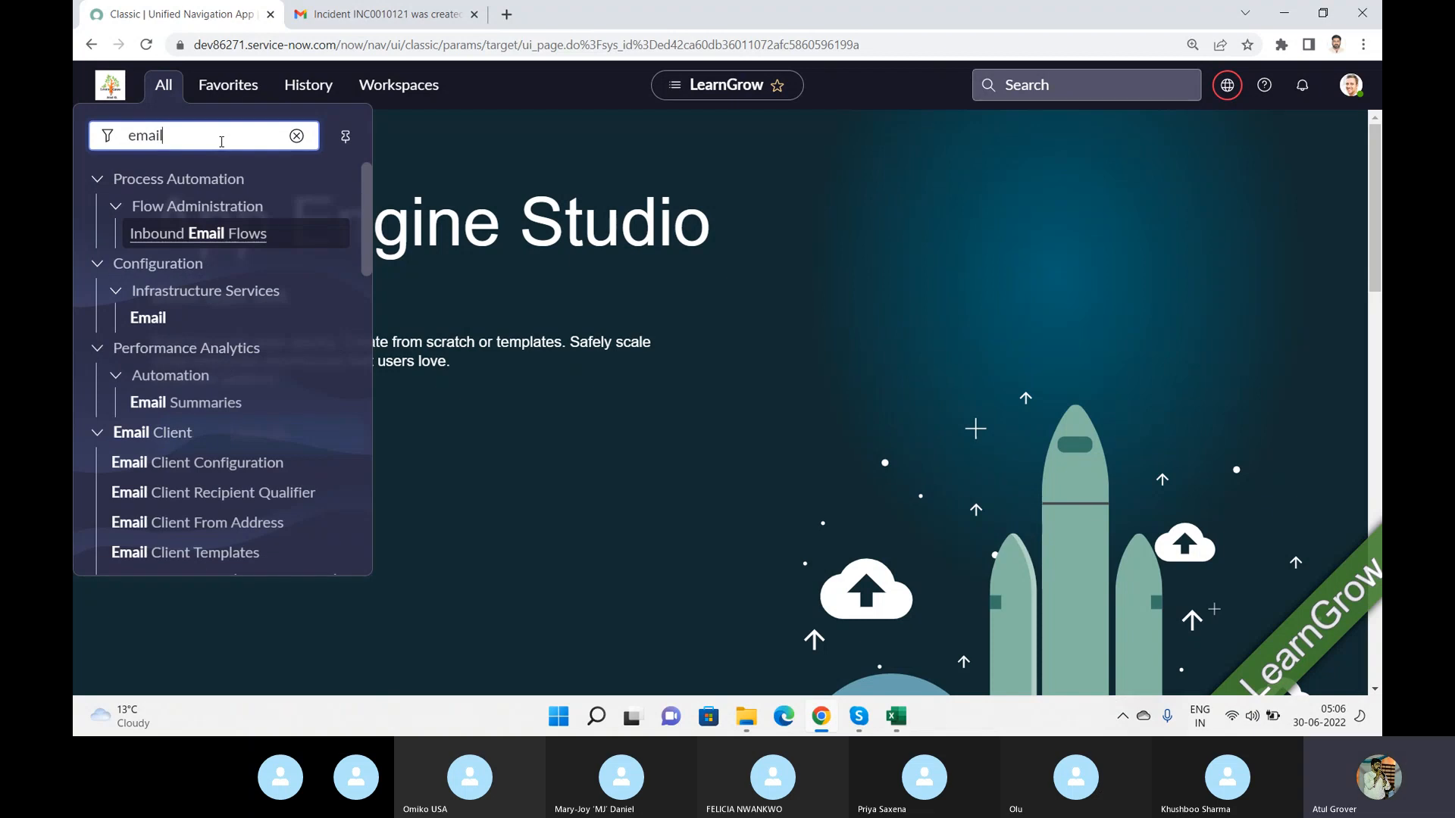
type(" not")
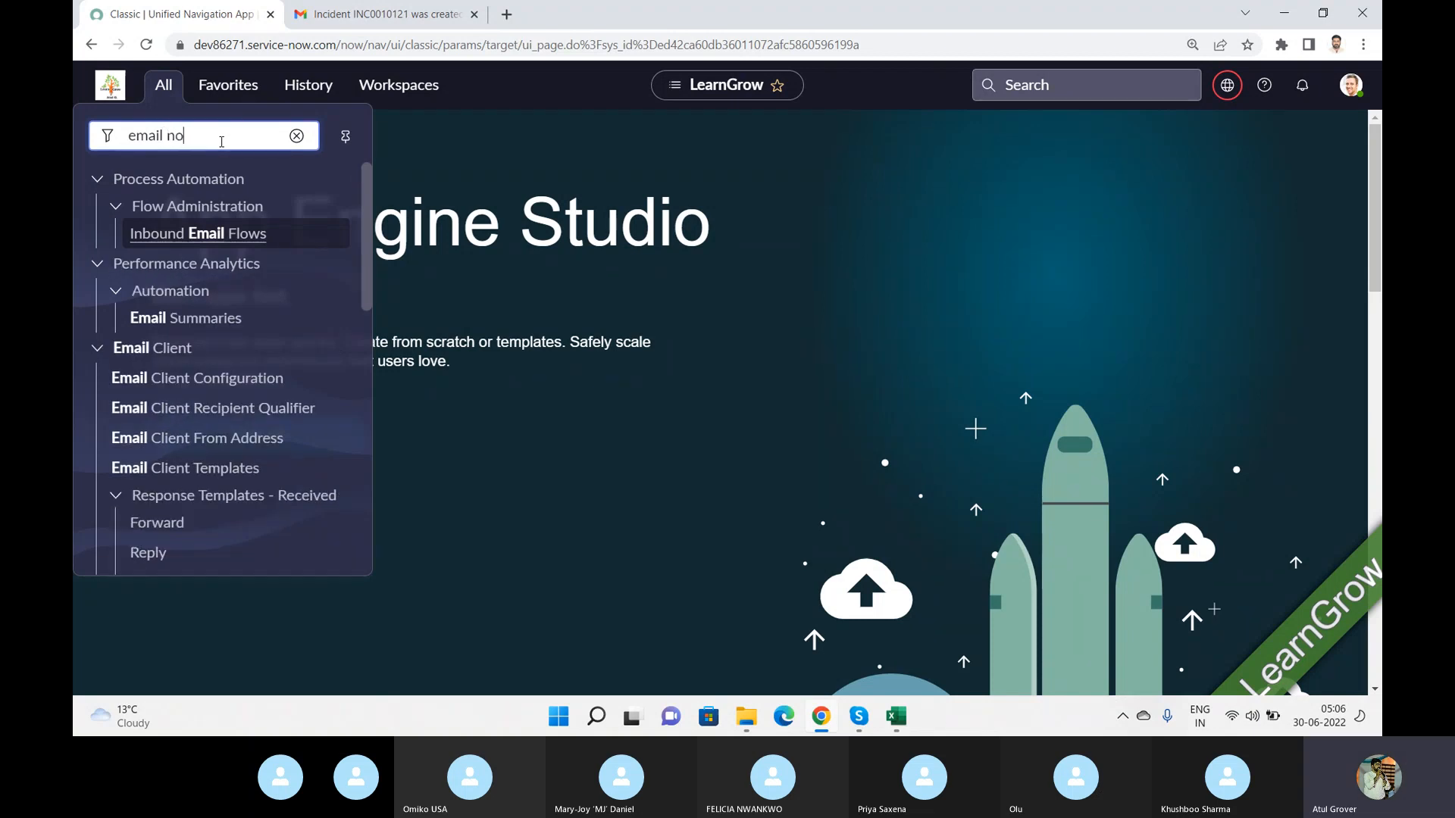
key("BackSpace")
key("BackSpace")
key("BackSpace")
key("BackSpace")
key("BackSpace")
key("BackSpace")
key("BackSpace")
key("BackSpace")
key("BackSpace")
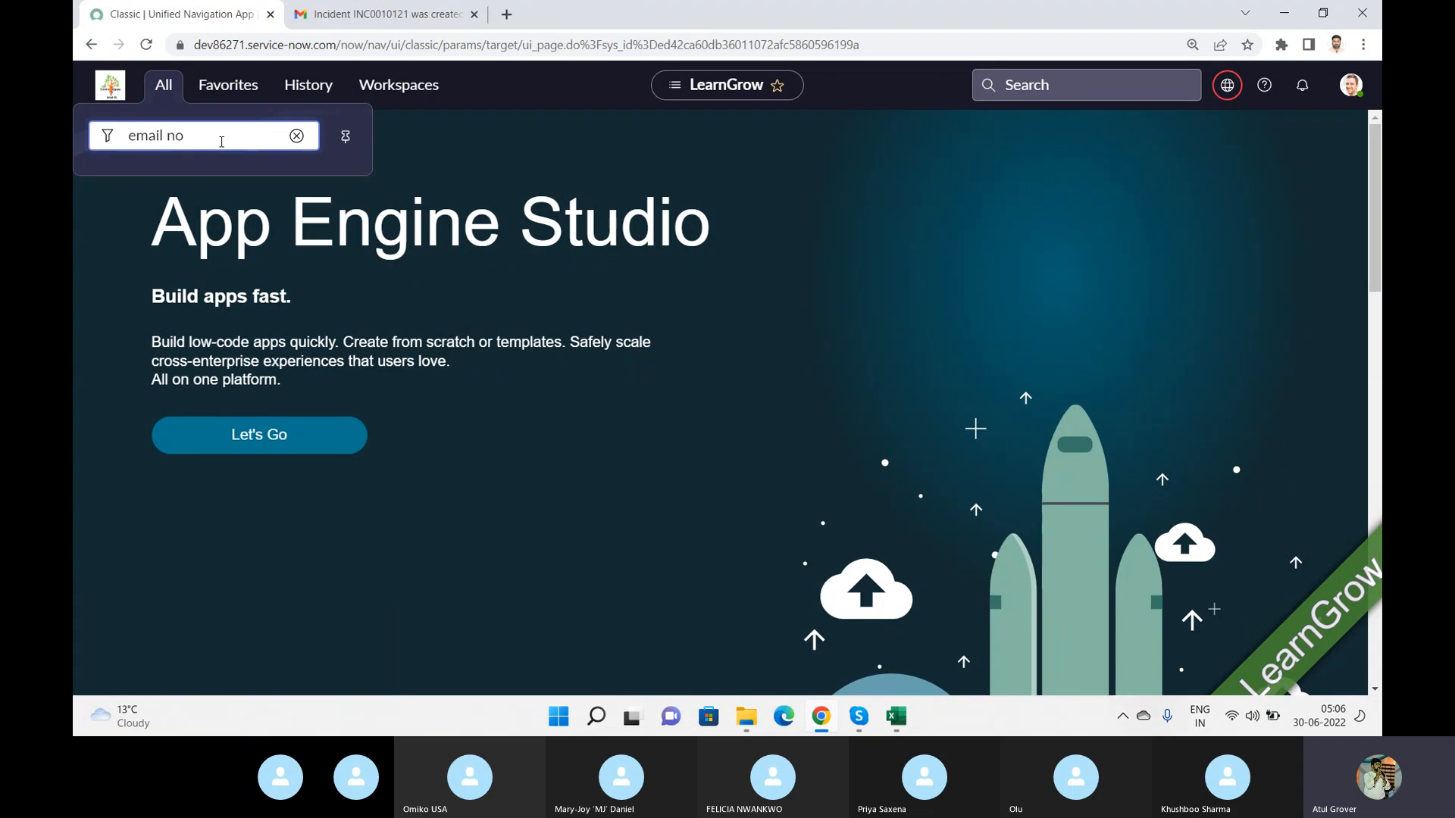
type("Noti")
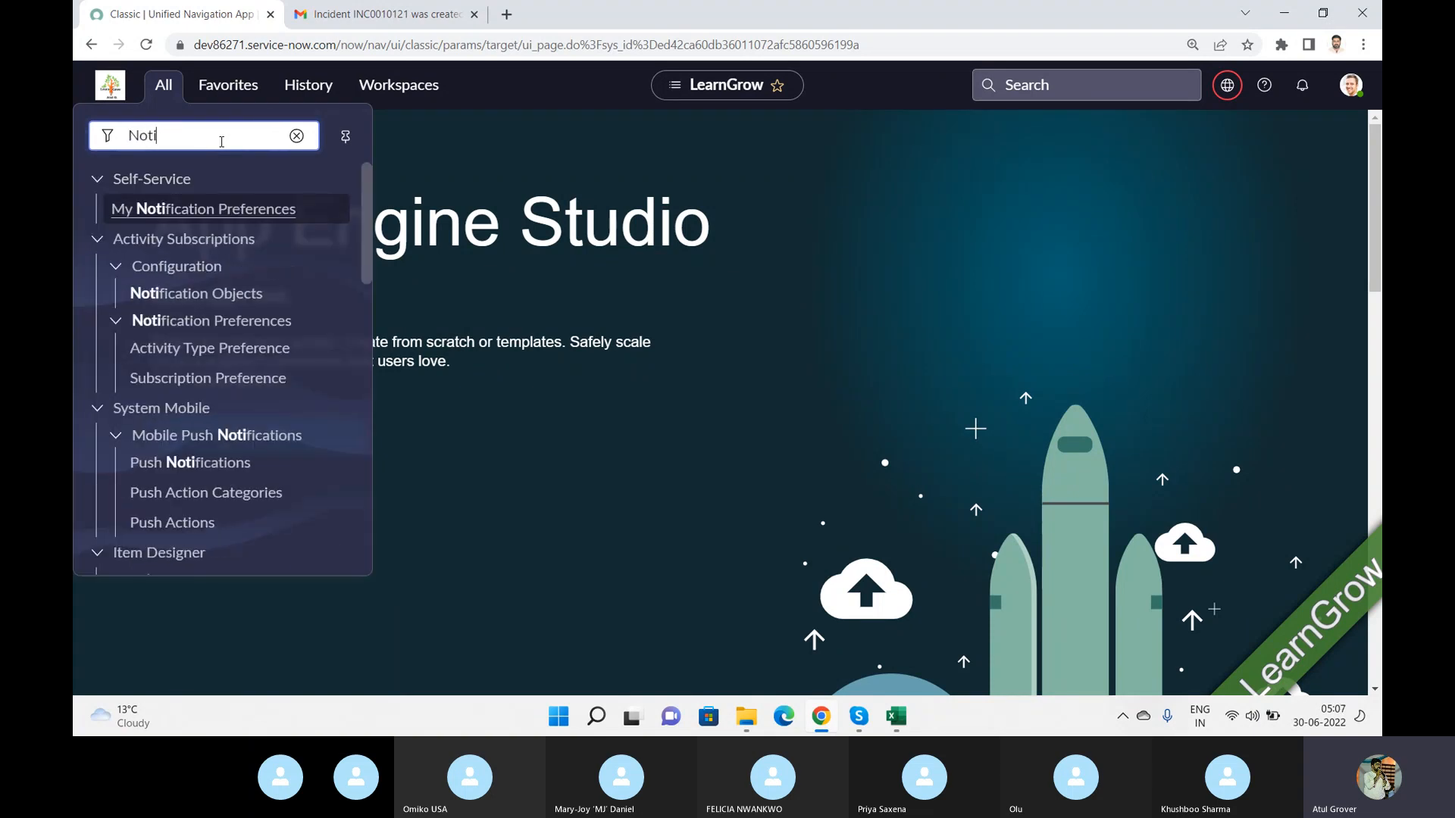
type("ficati")
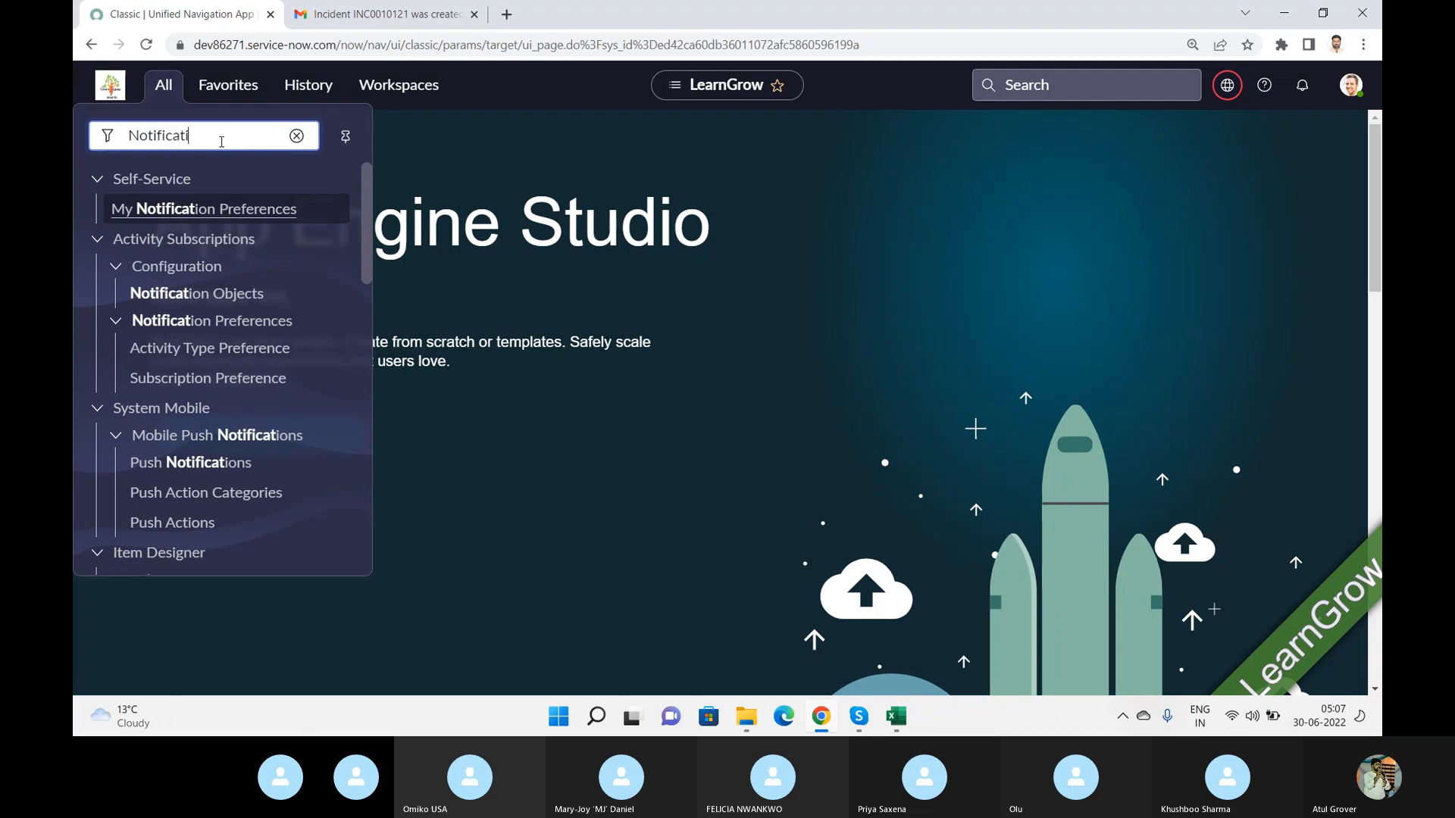
type("on")
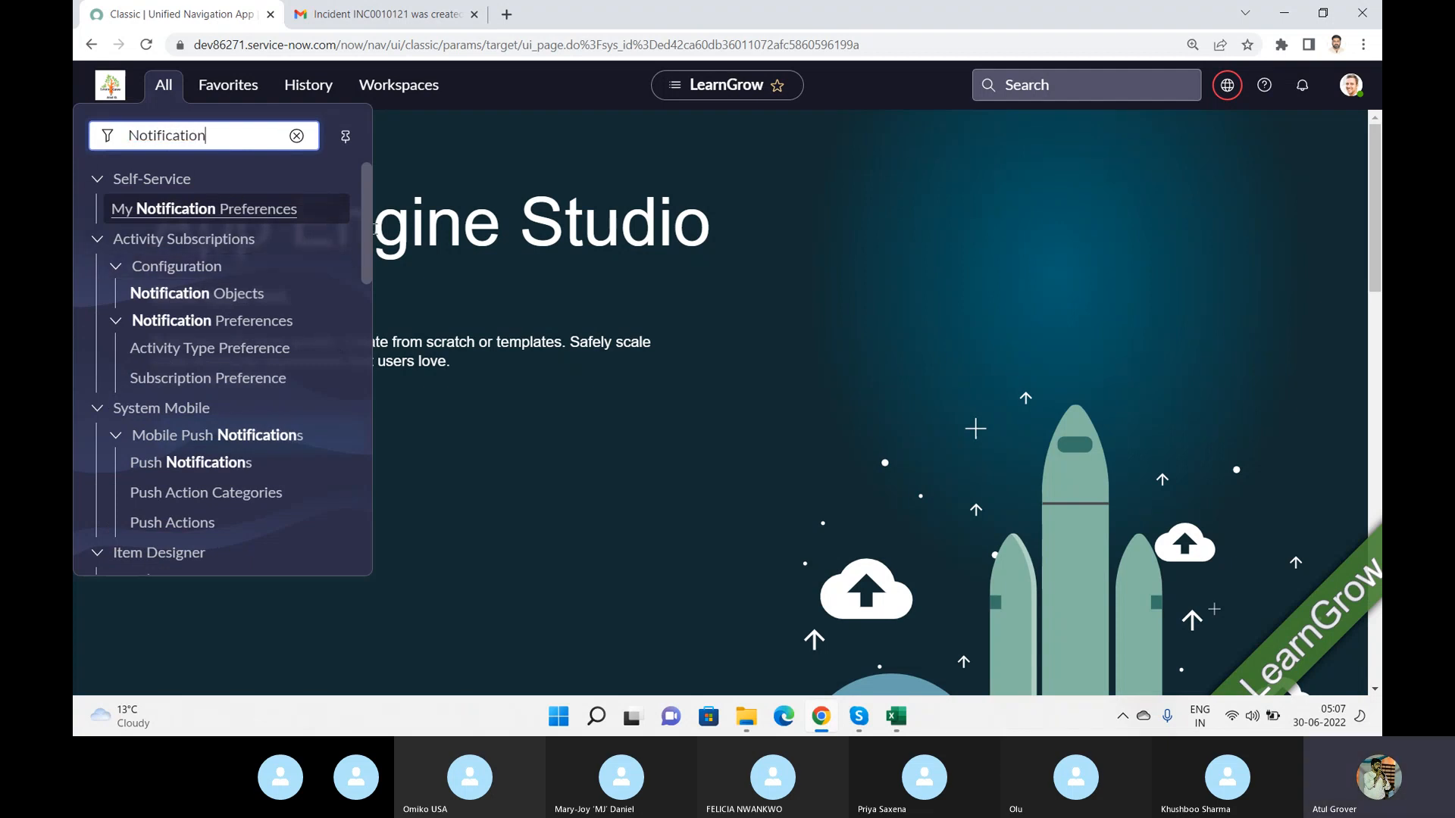
left_click_drag(364, 232, 376, 339)
scroll(232, 369, "down", 3)
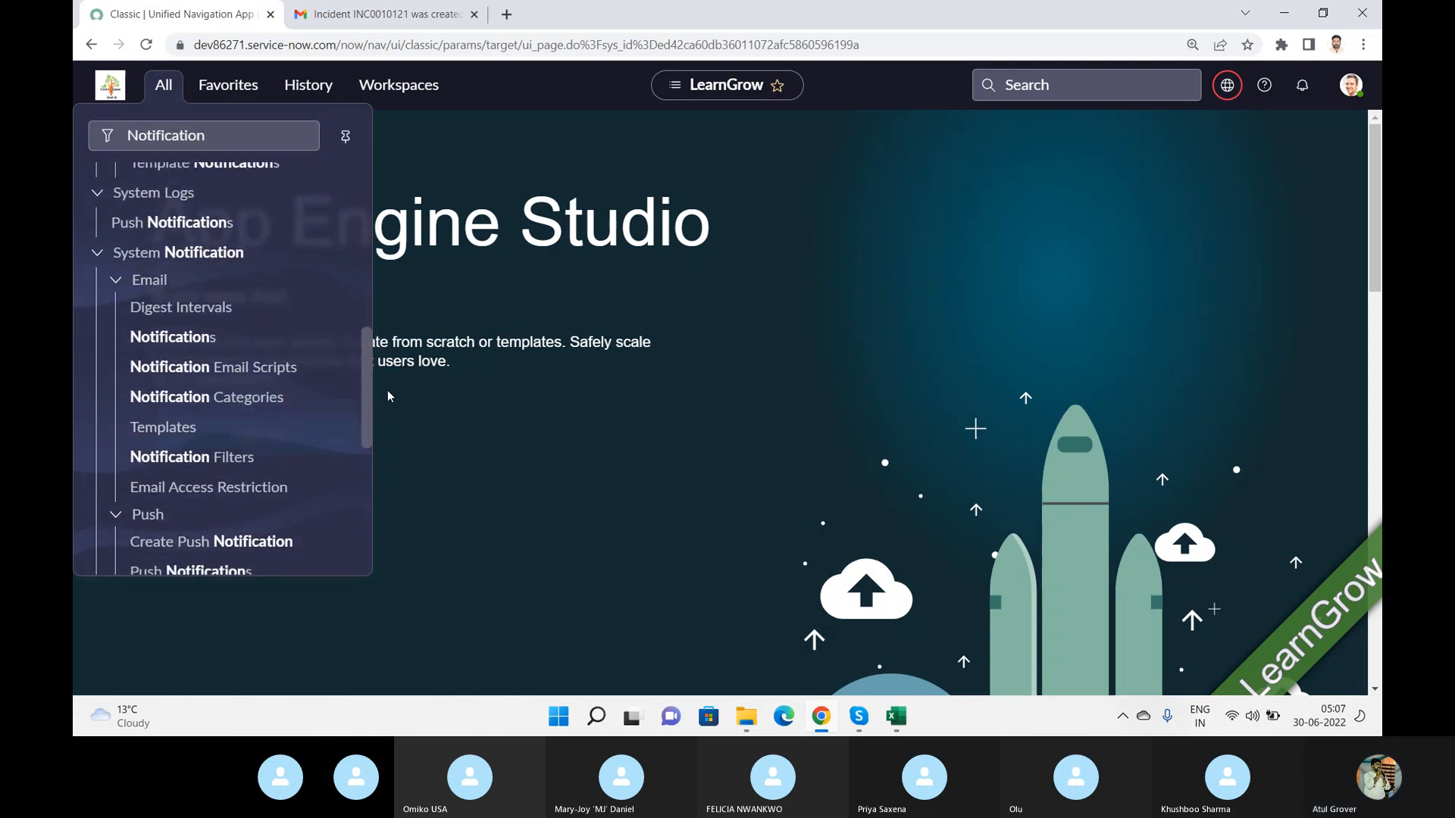
left_click(202, 338)
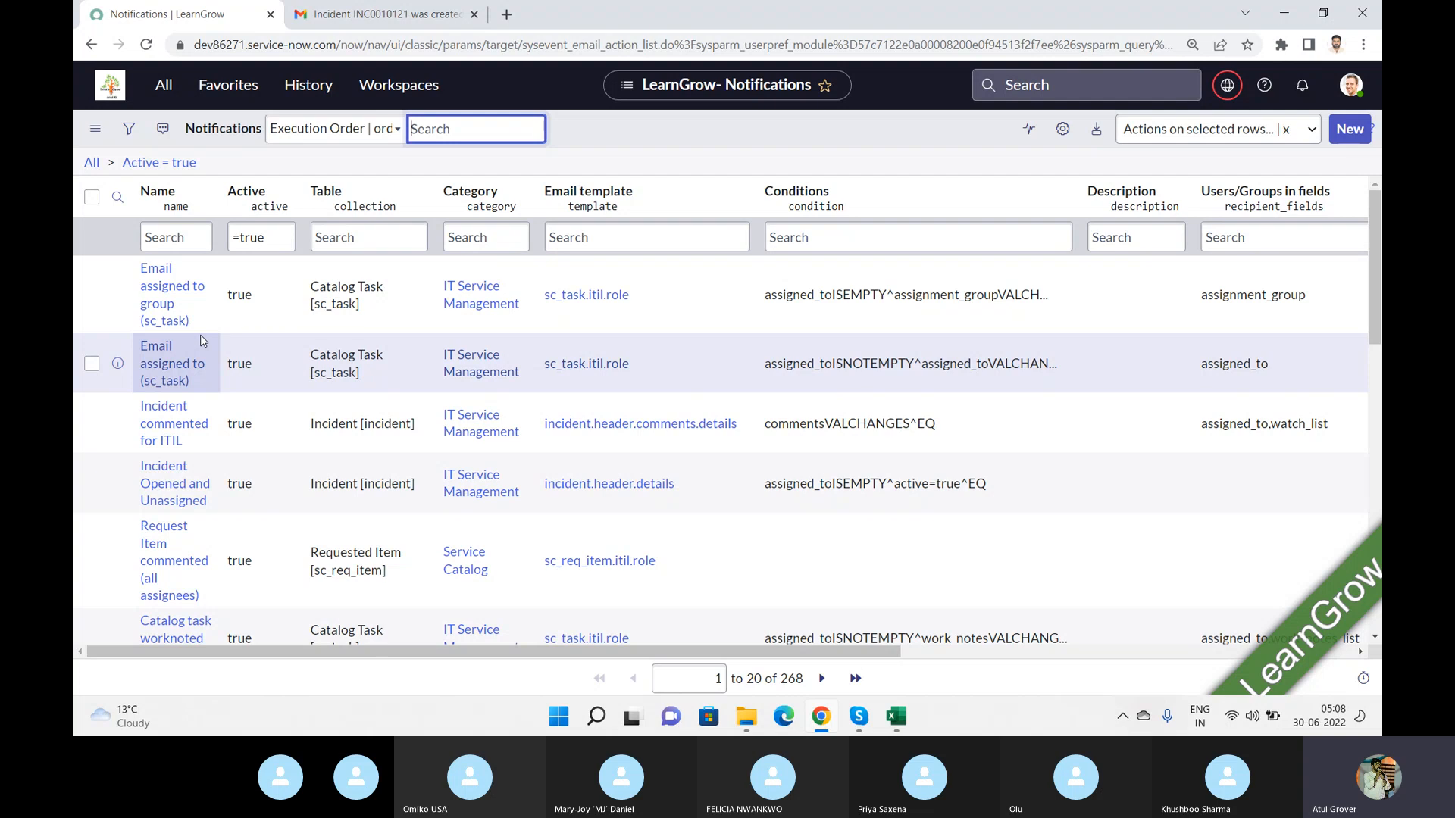
Open Notepad and write the note "Config -- Custim.".
key("super")
type("note")
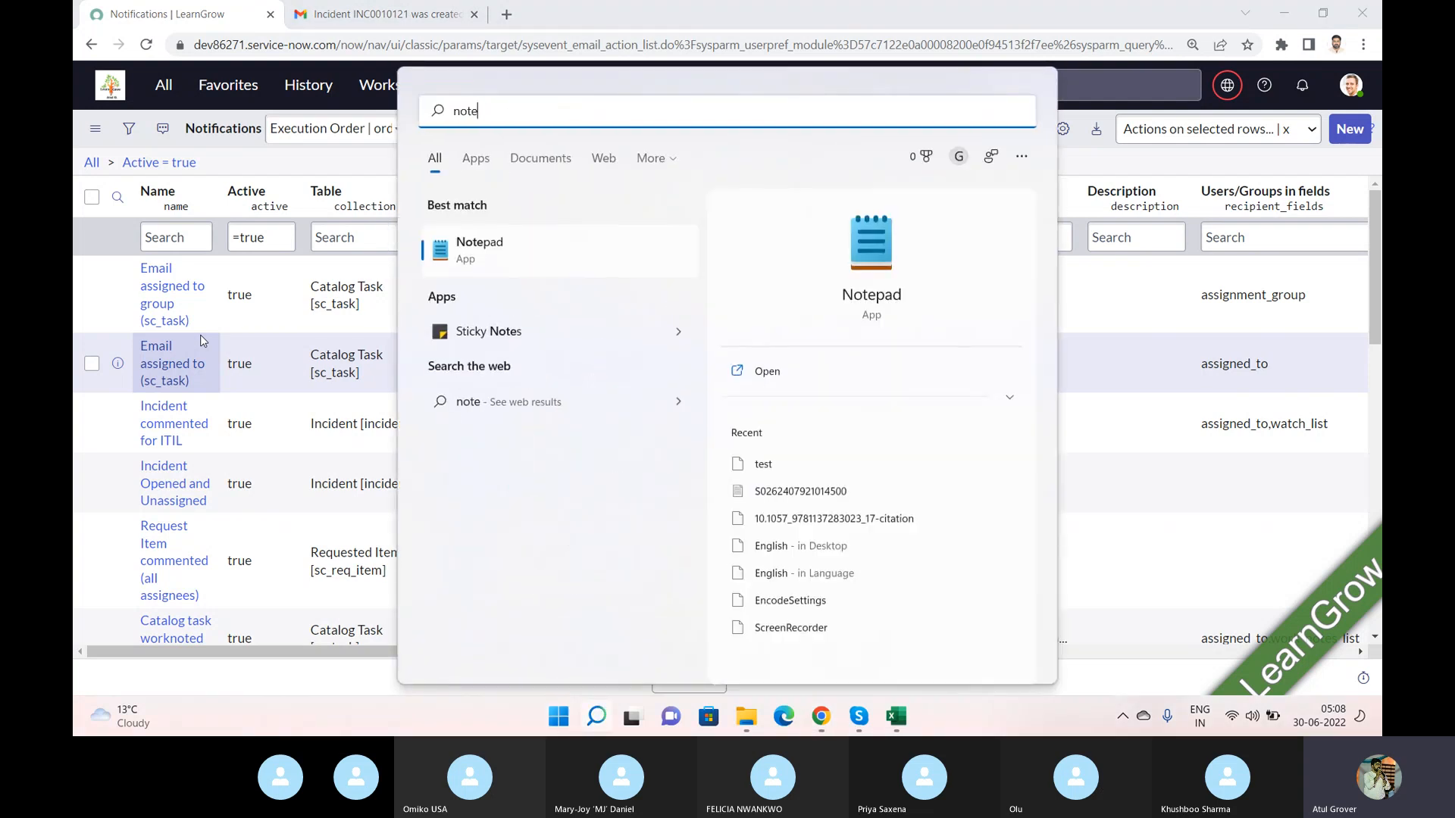
left_click(888, 253)
type("CUst")
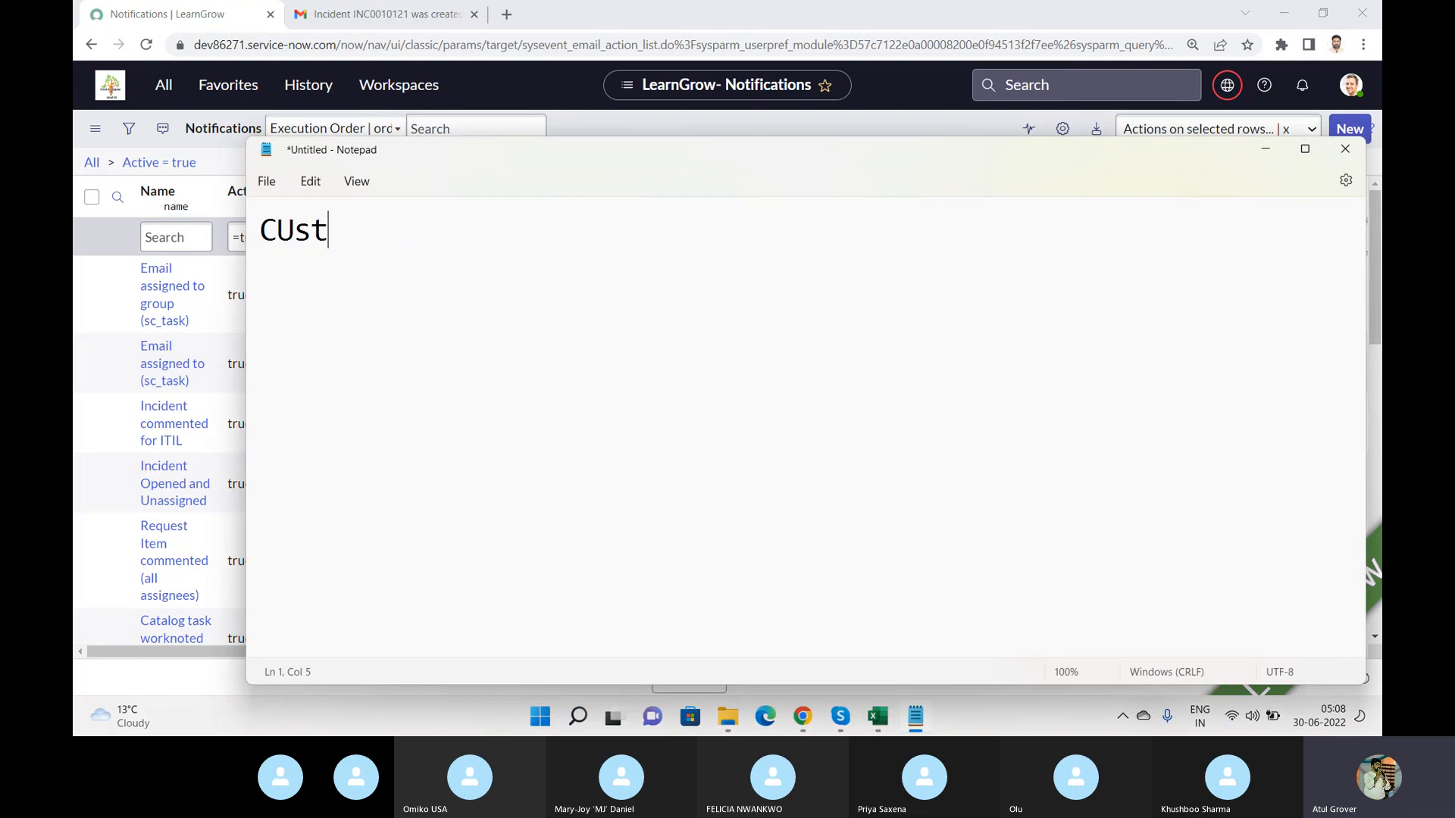
key("BackSpace")
key("BackSpace")
key("BackSpace")
type("onfig   -- ")
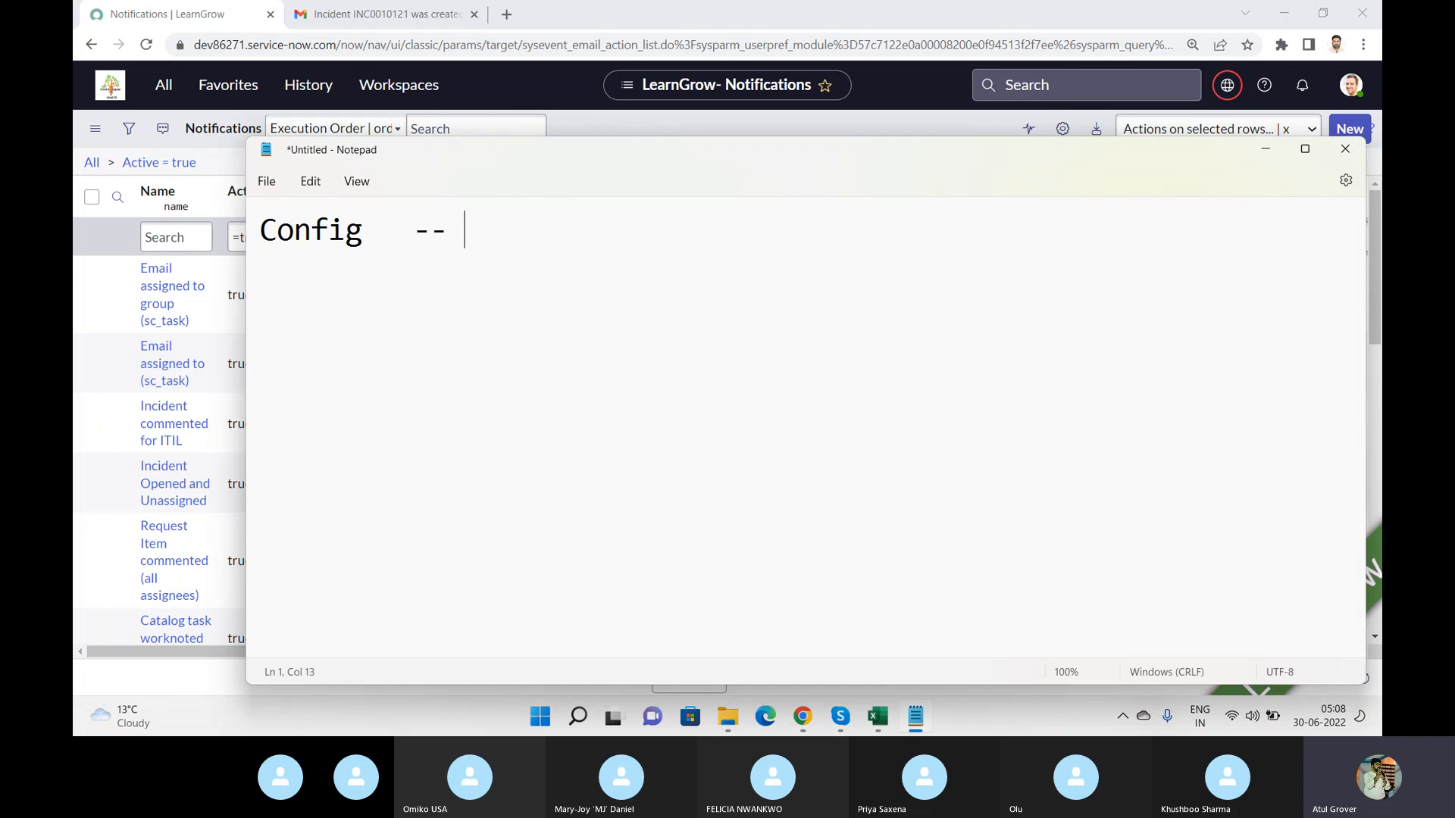
type("Custim.")
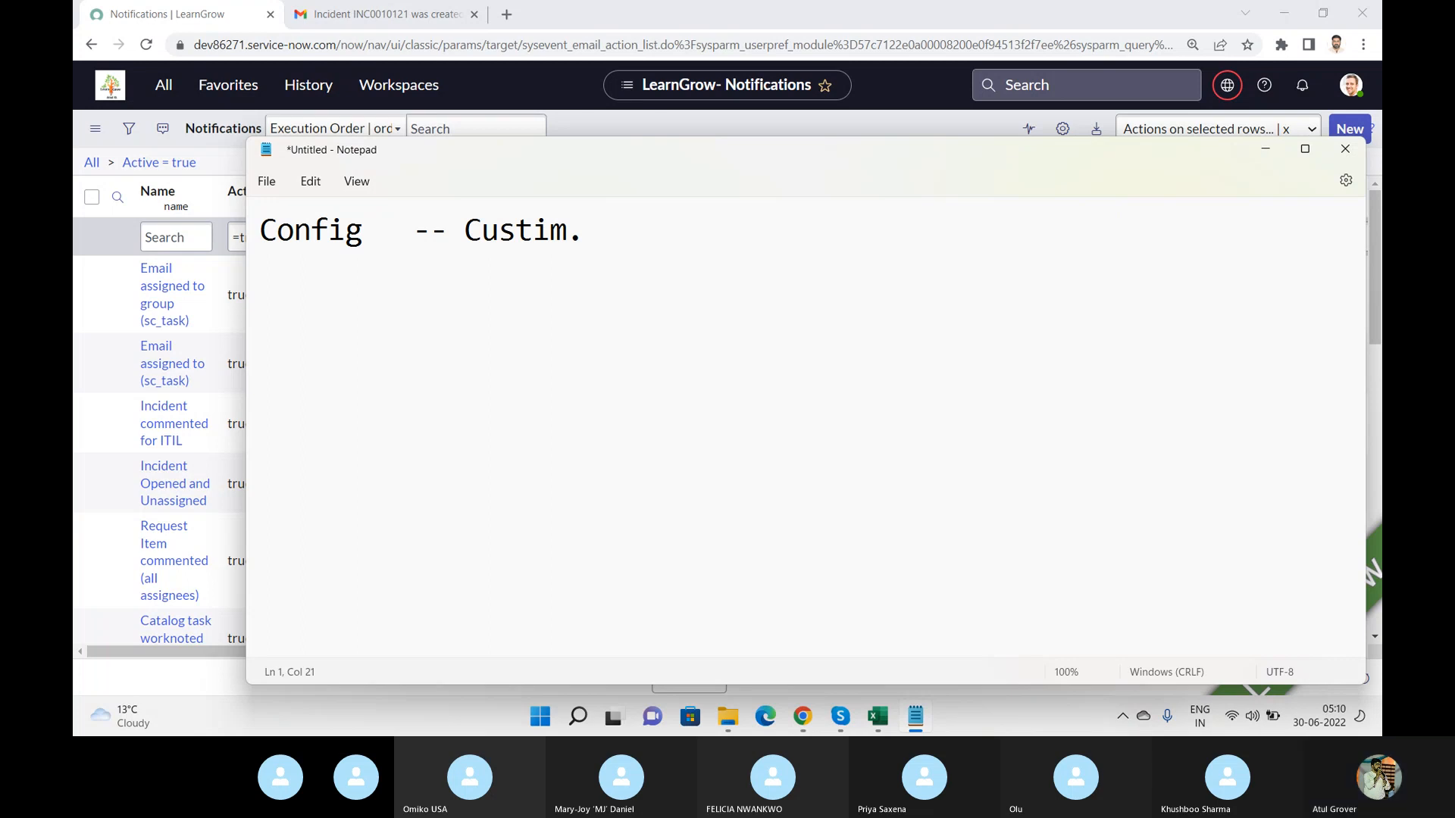
Start a new notification record and name it LearnGrow.
left_click(615, 133)
left_click(1349, 130)
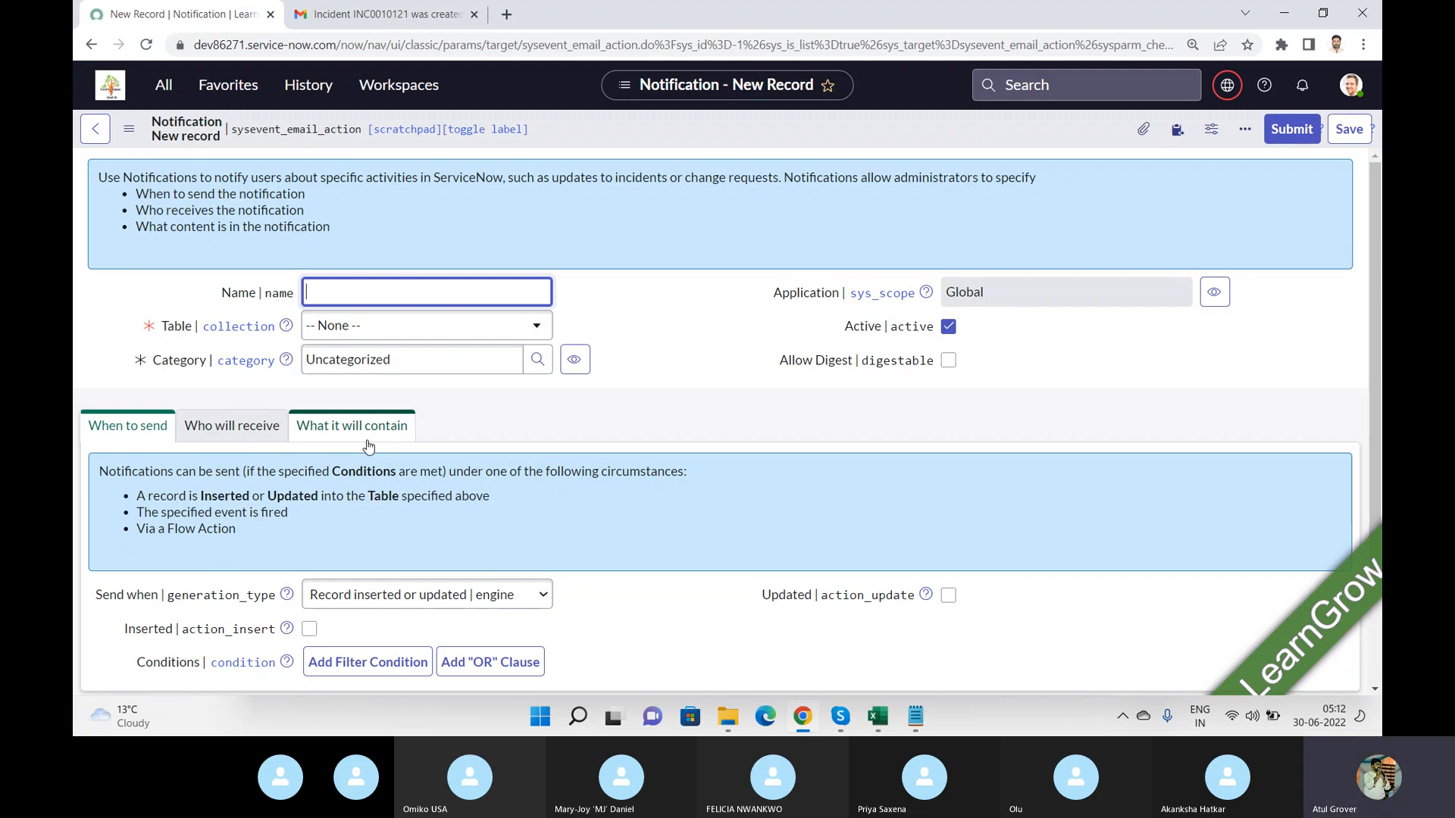
left_click(420, 286)
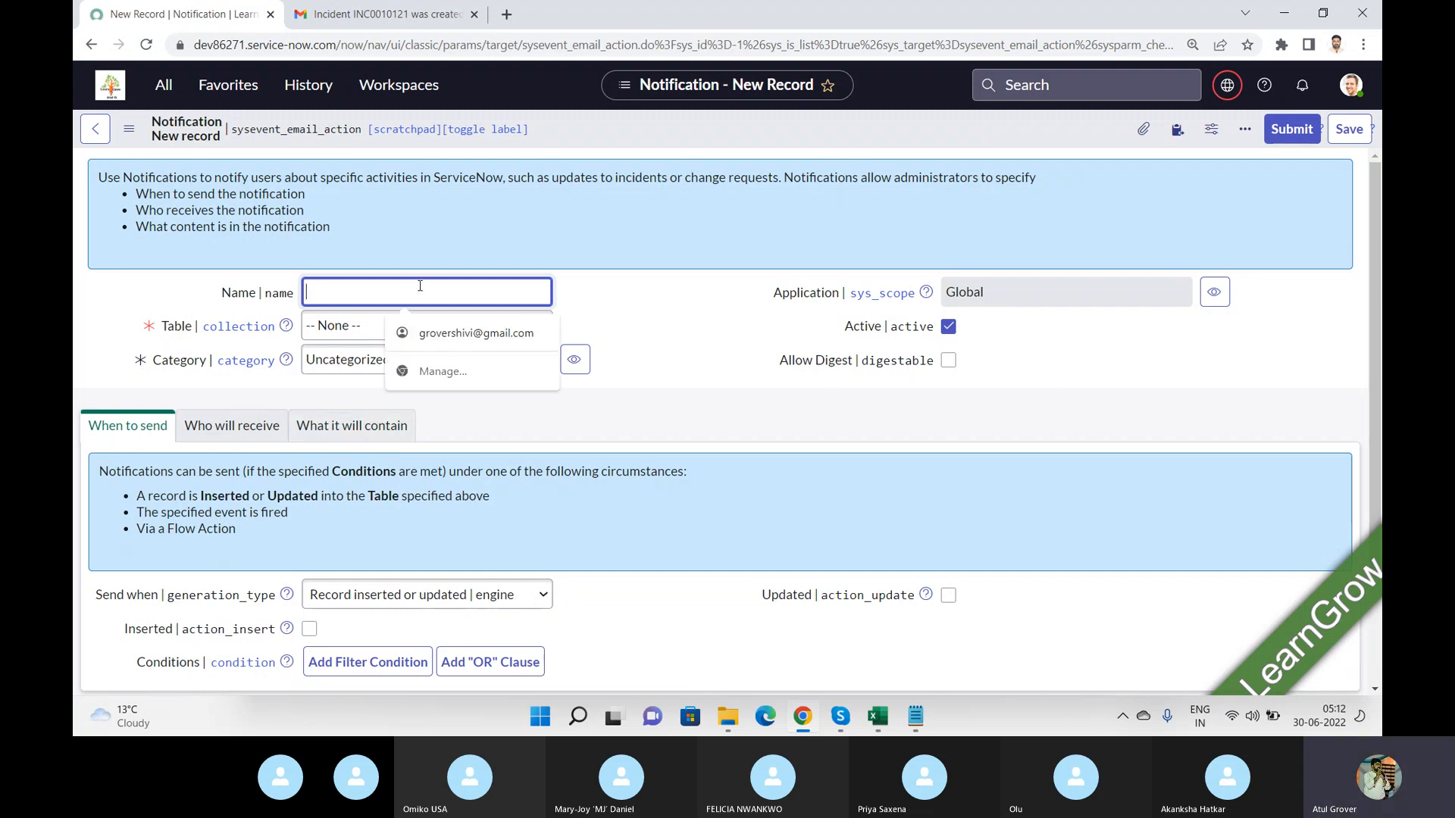
type("Learn")
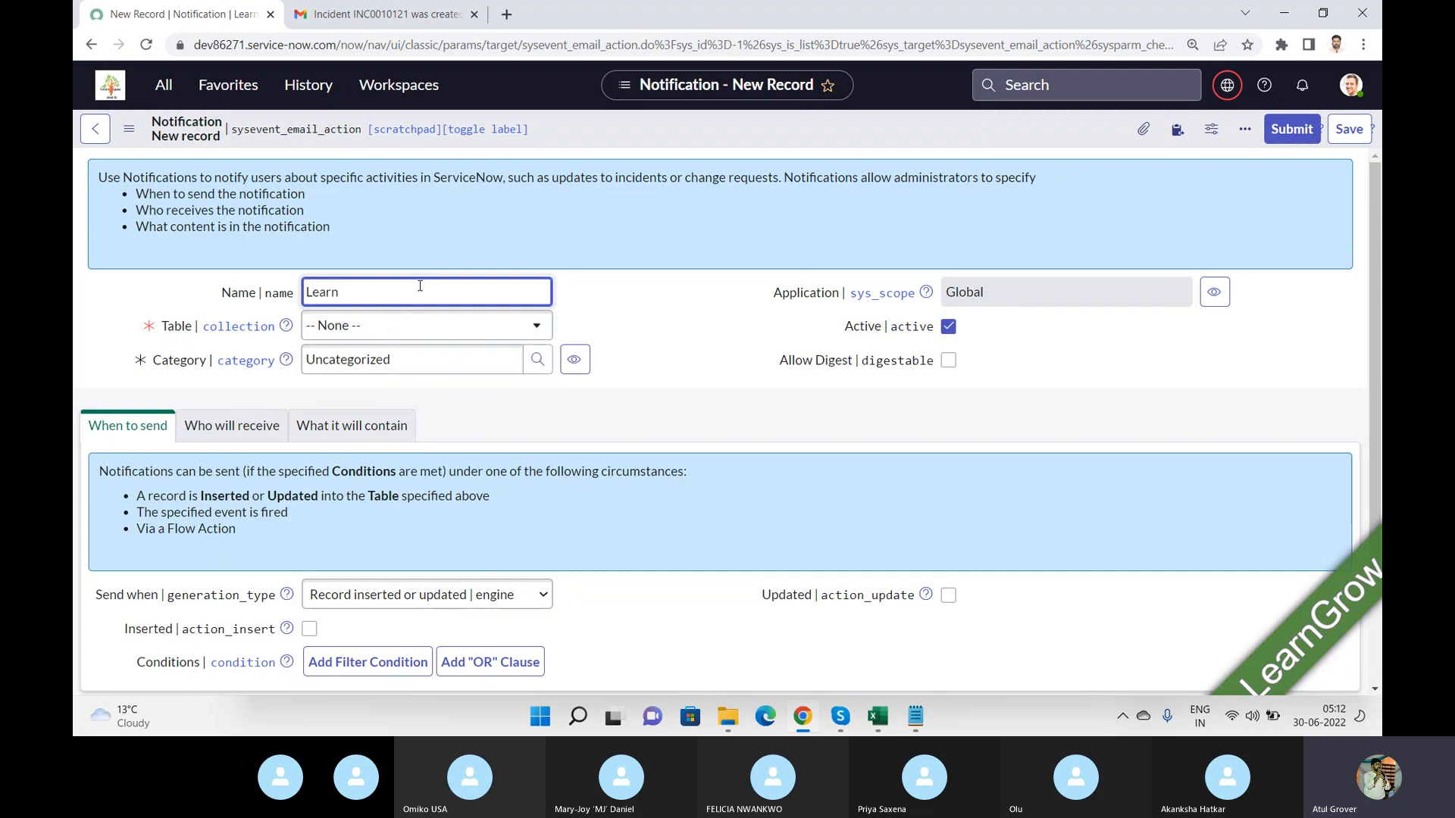
type("Grow")
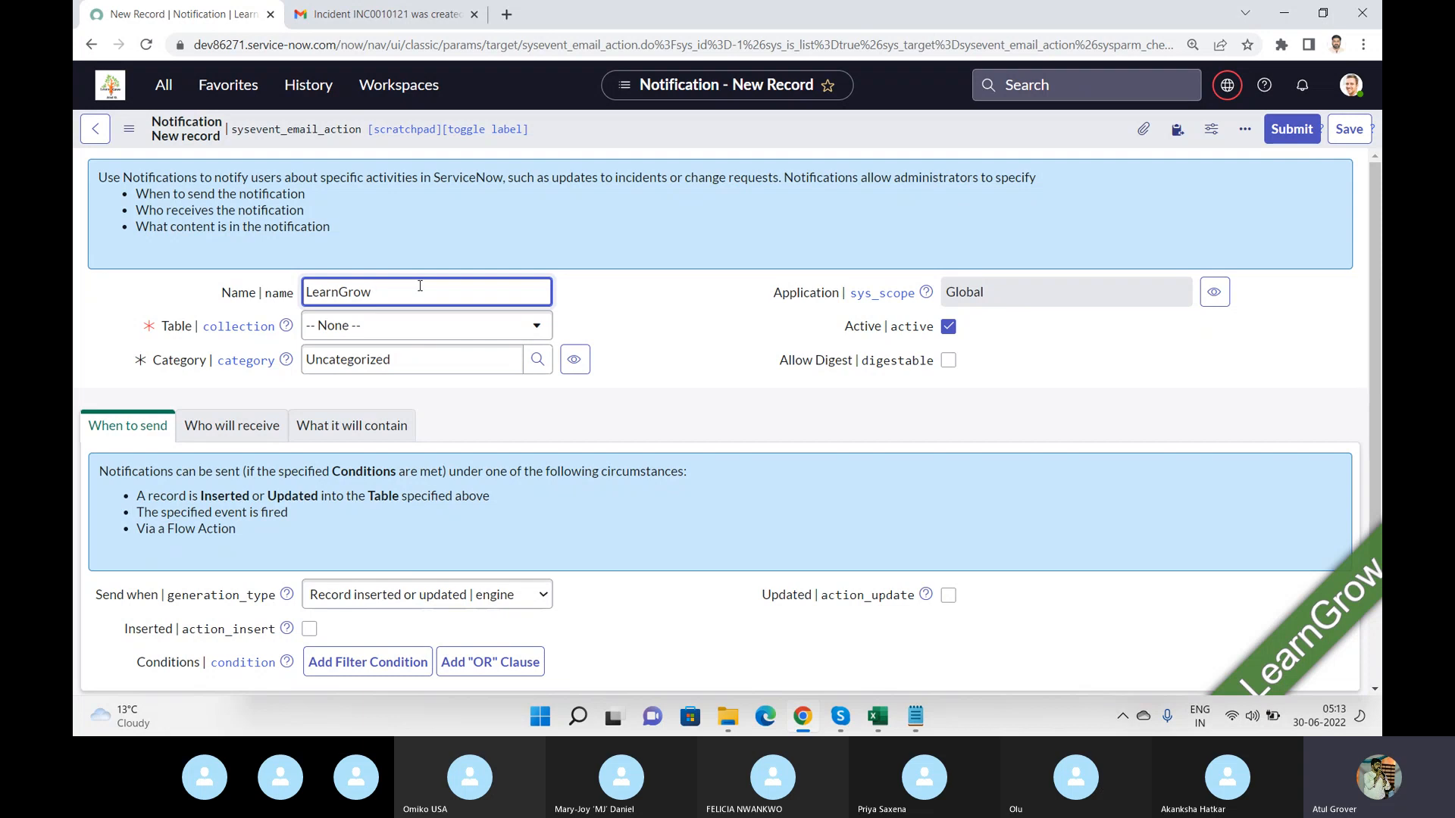
Set the notification's table to Incident [incident].
left_click(412, 324)
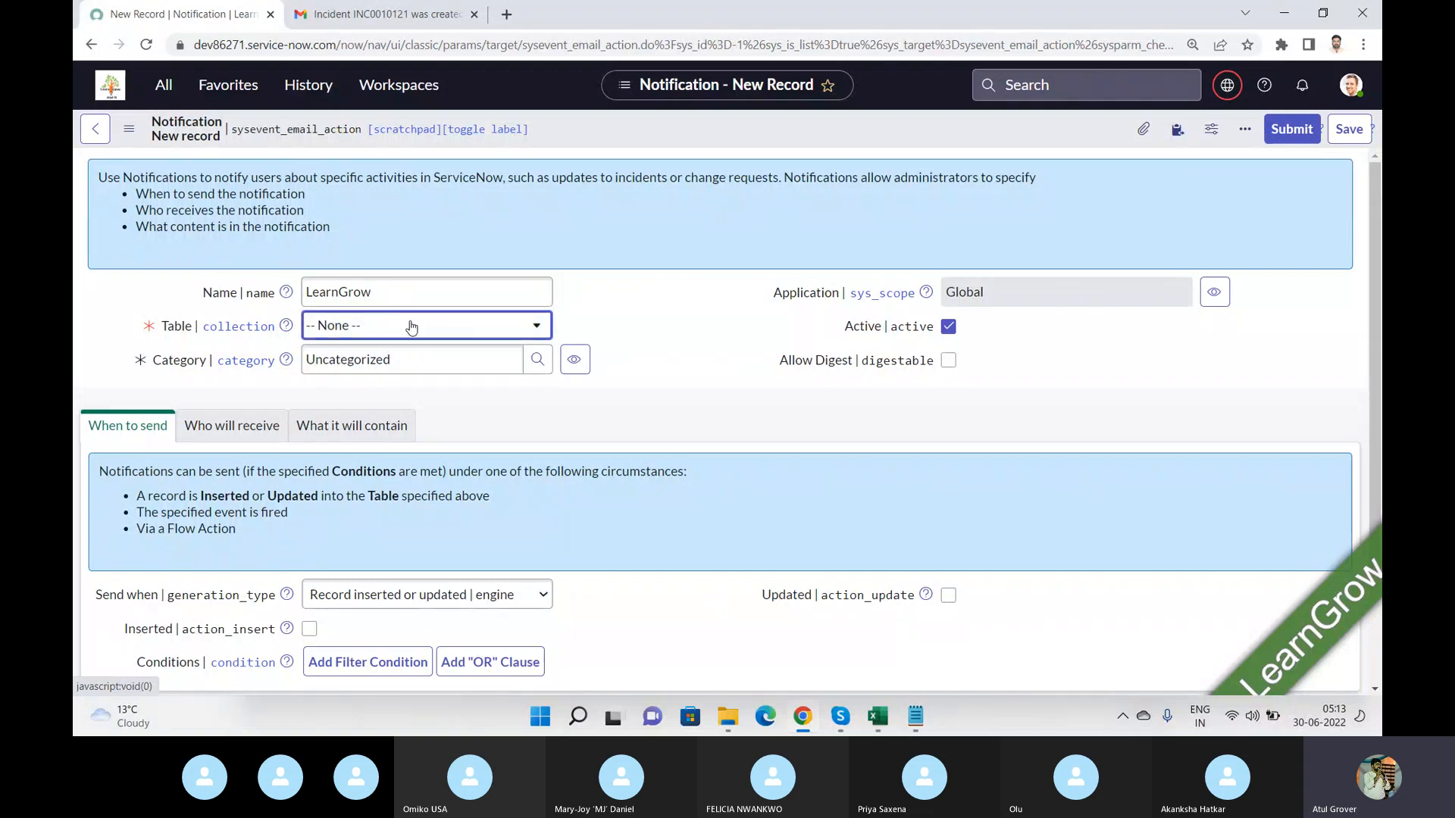
left_click(412, 326)
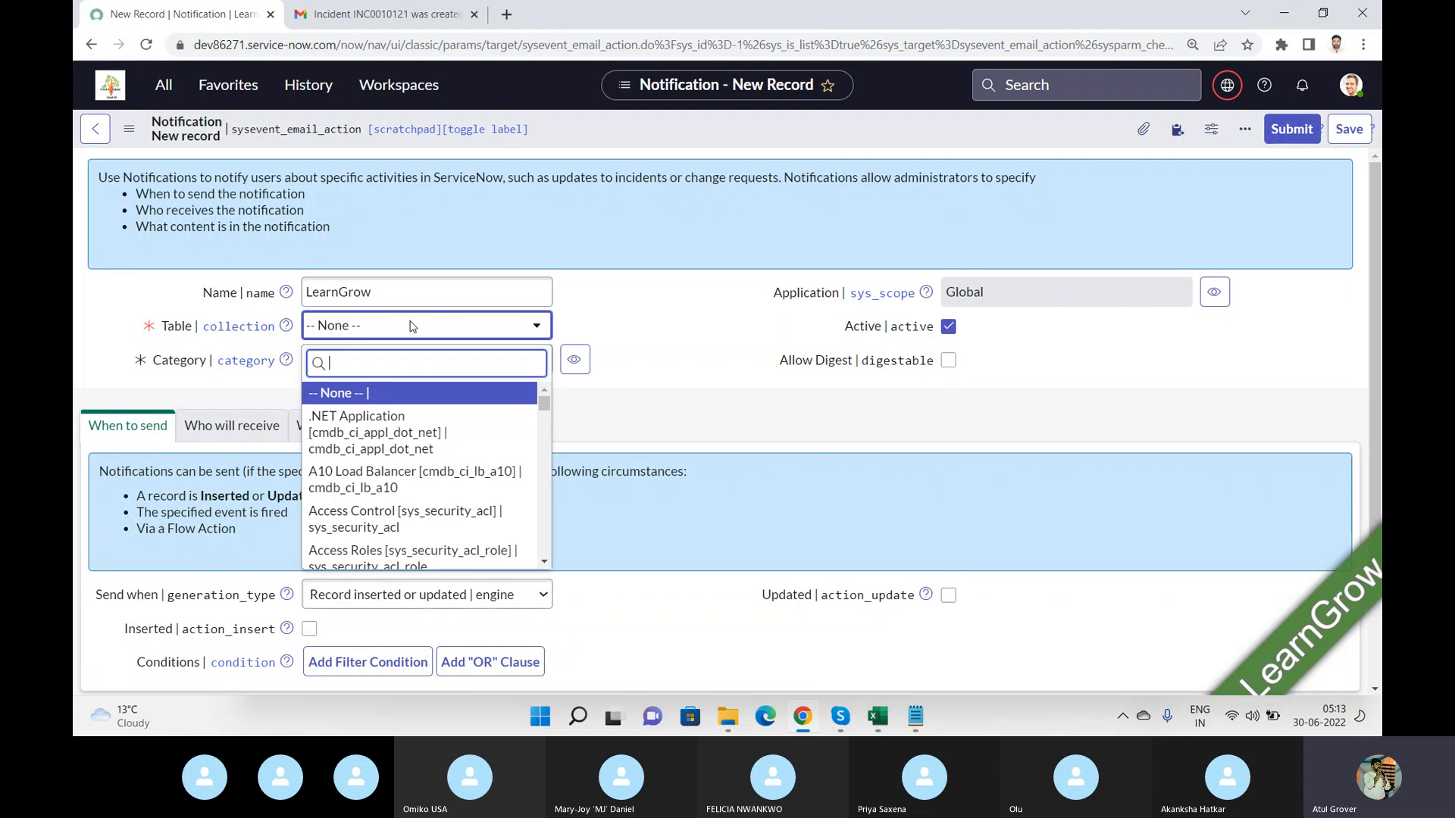
type("incide")
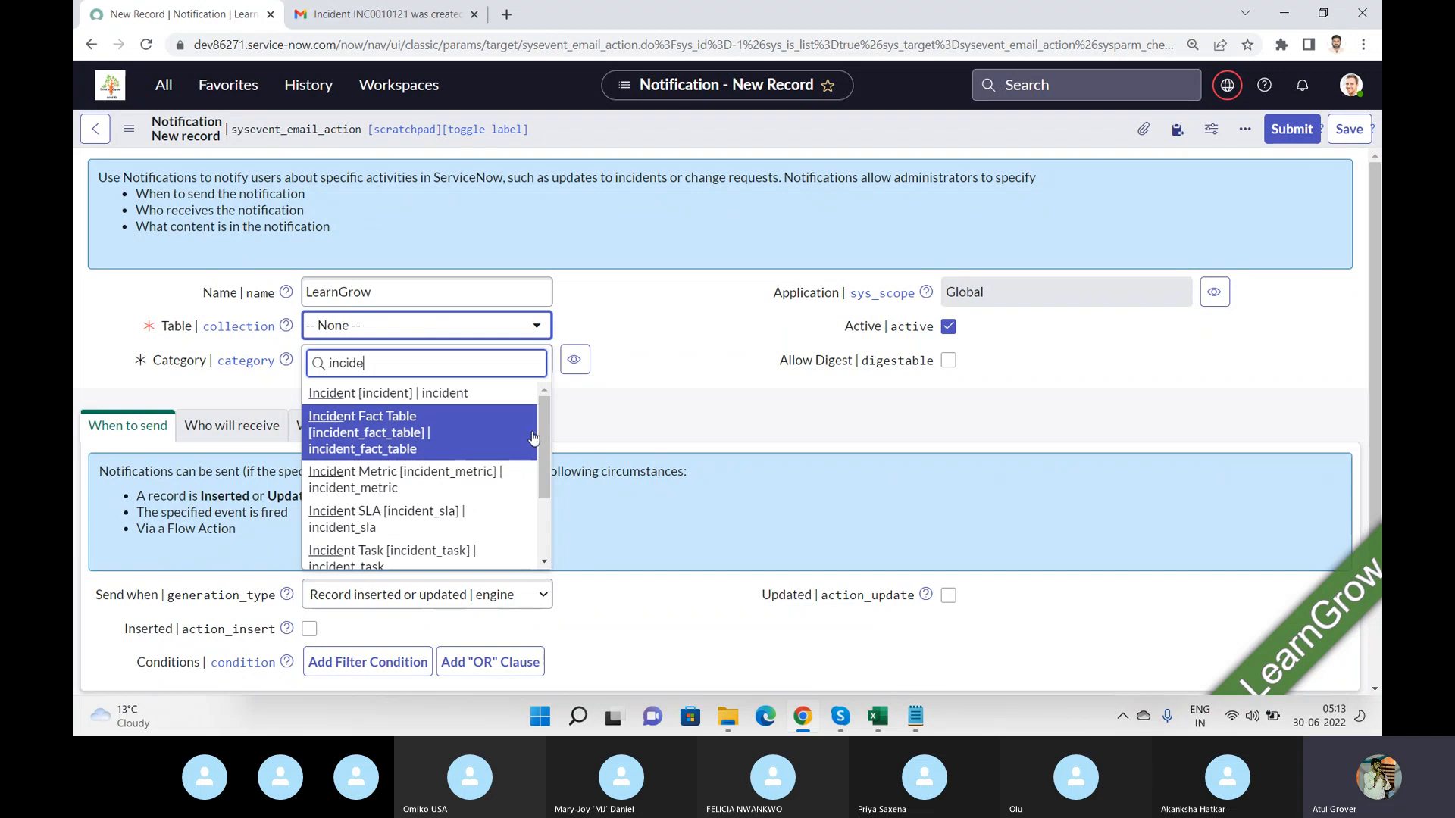
left_click(392, 402)
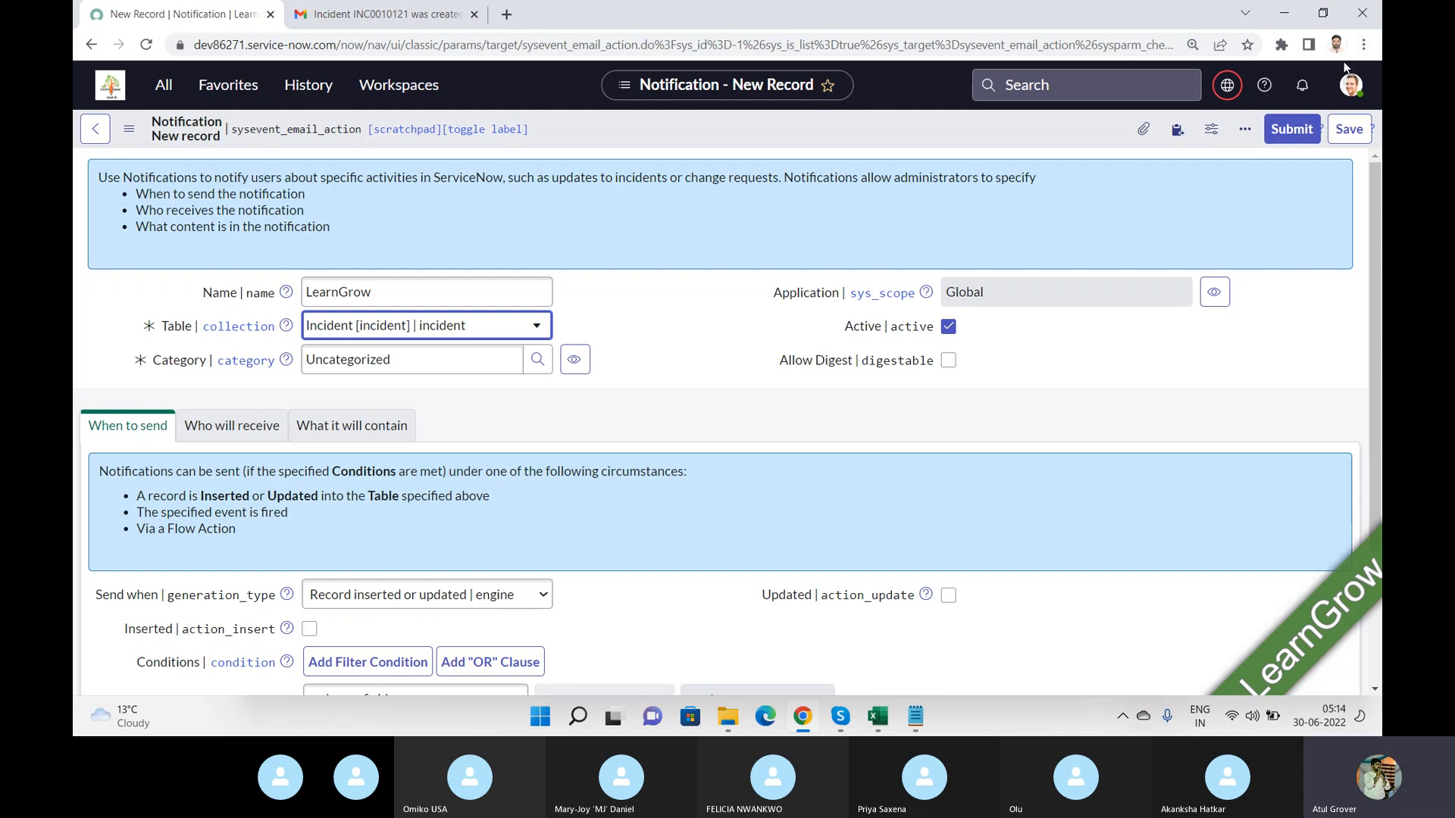
Examine the user's notification preferences, including the Workspace and Core UI settings.
left_click(1350, 85)
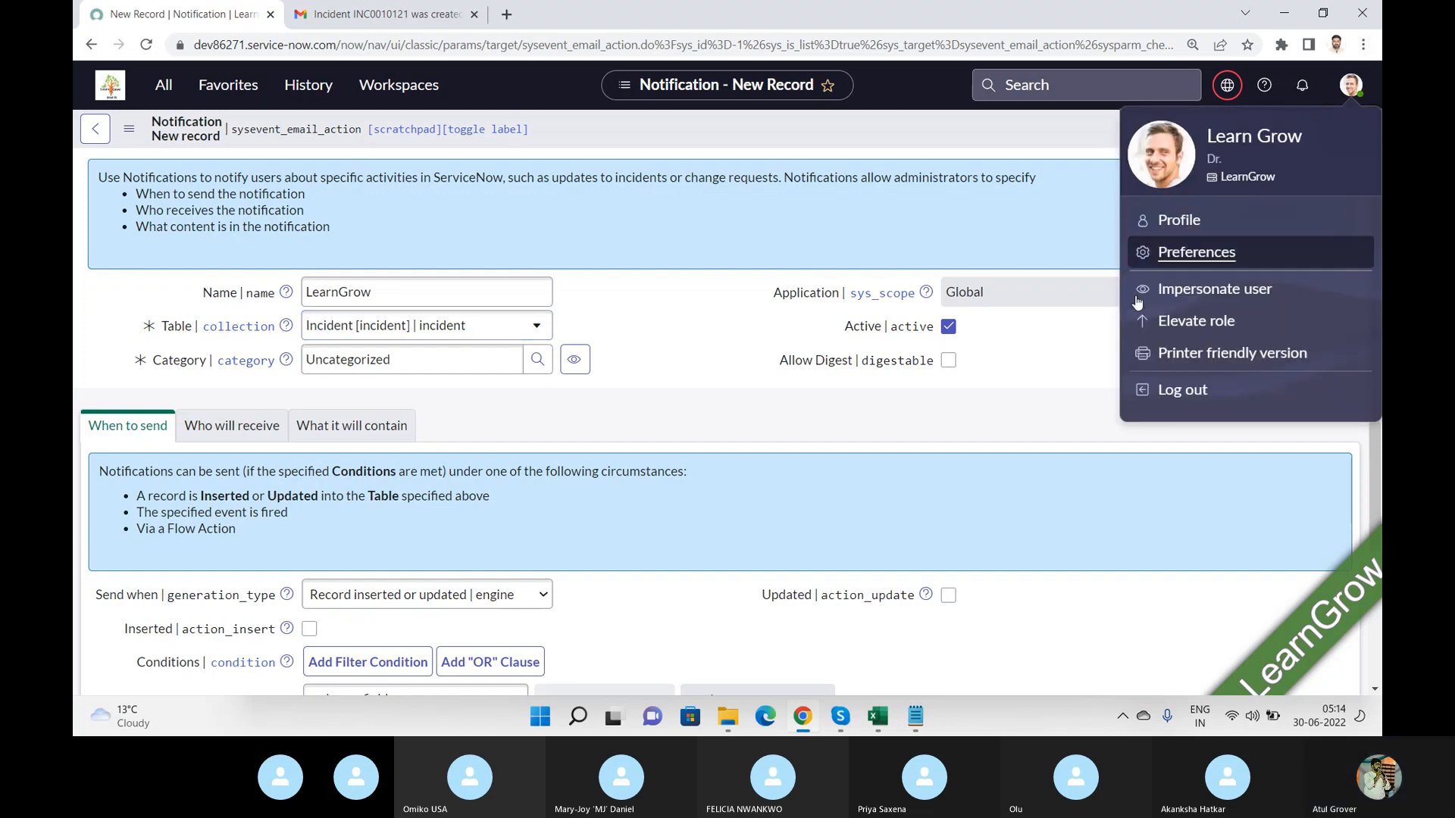
left_click(1193, 255)
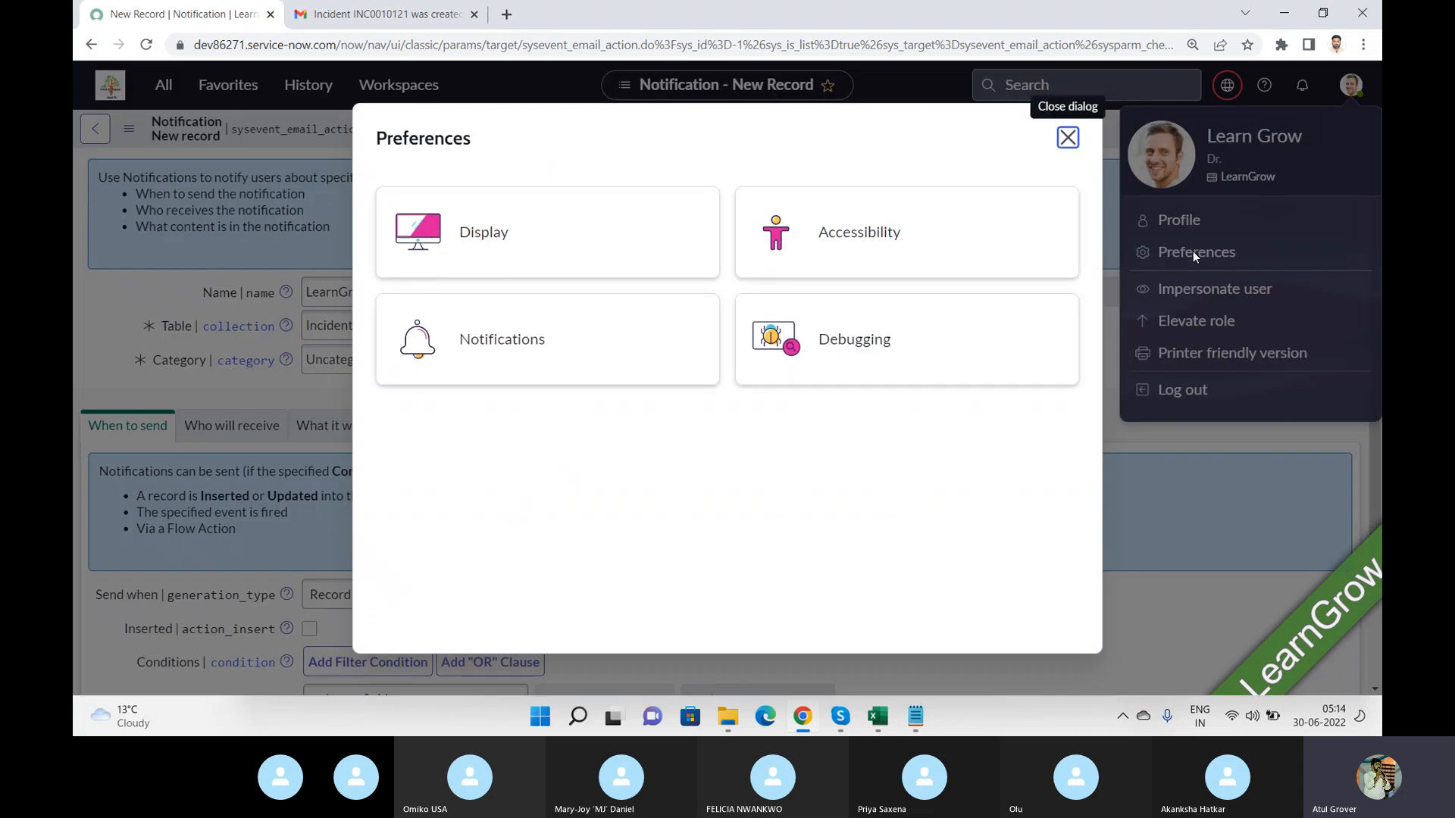
left_click(518, 331)
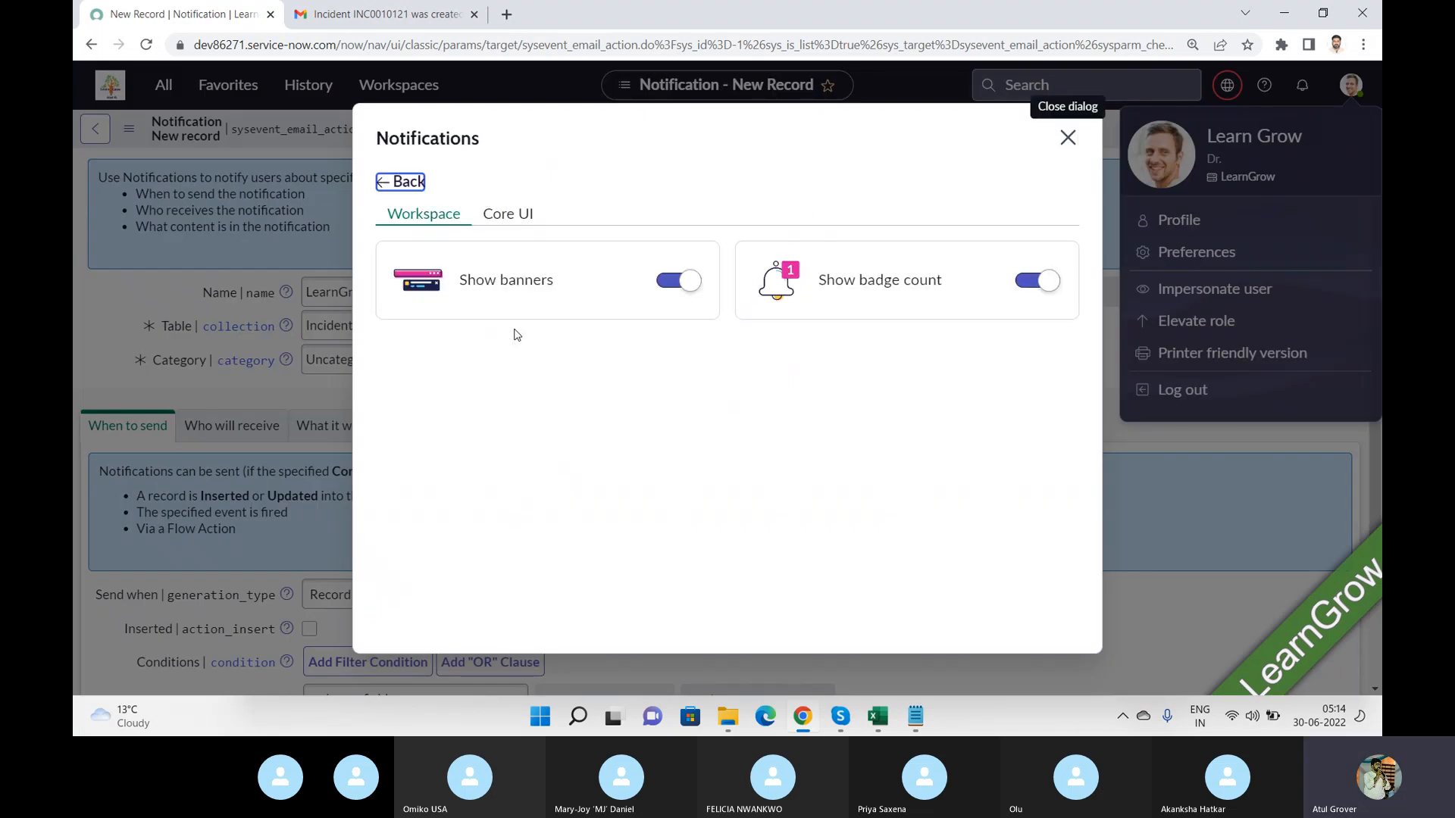
left_click(531, 216)
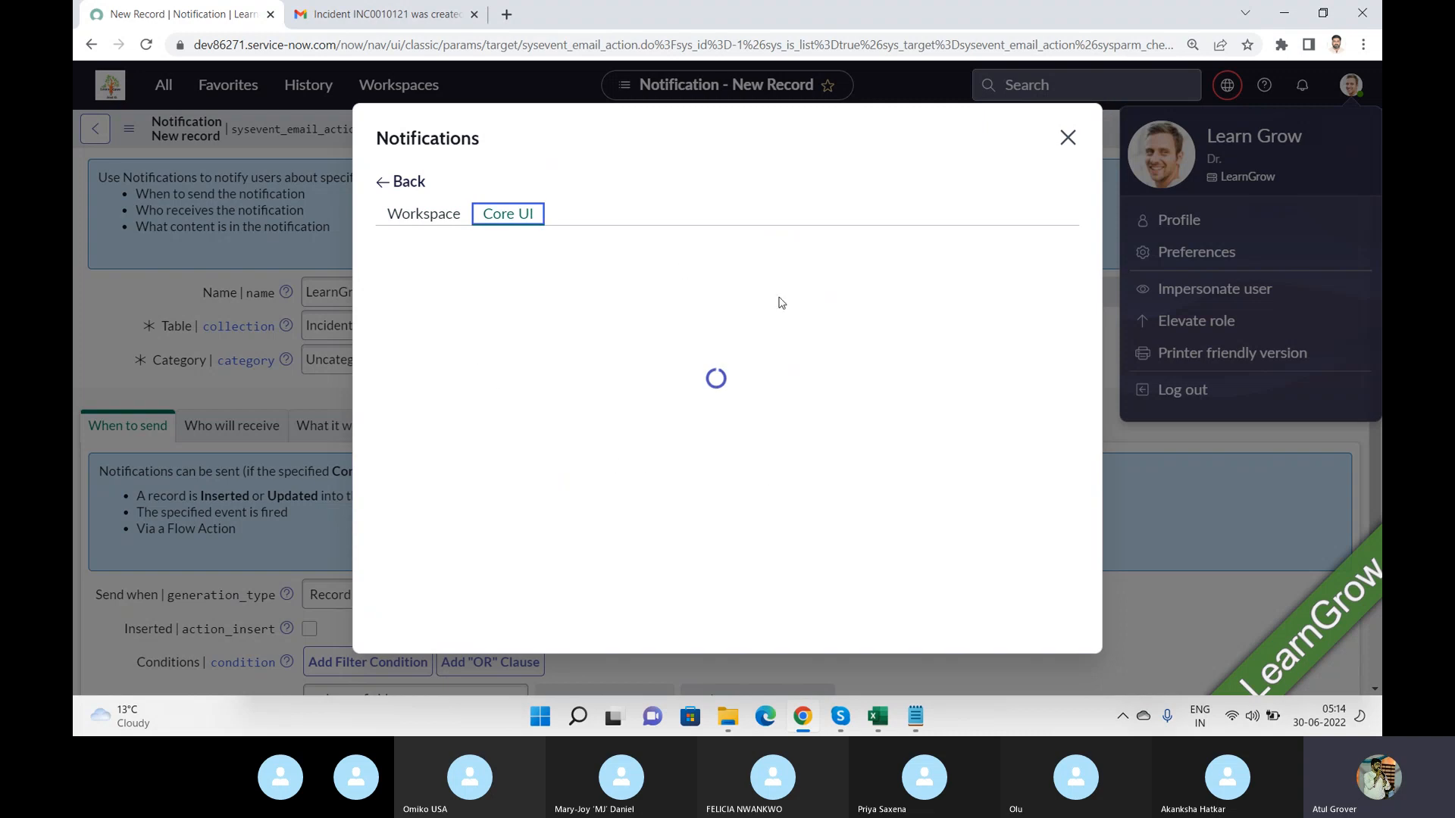
left_click(1066, 140)
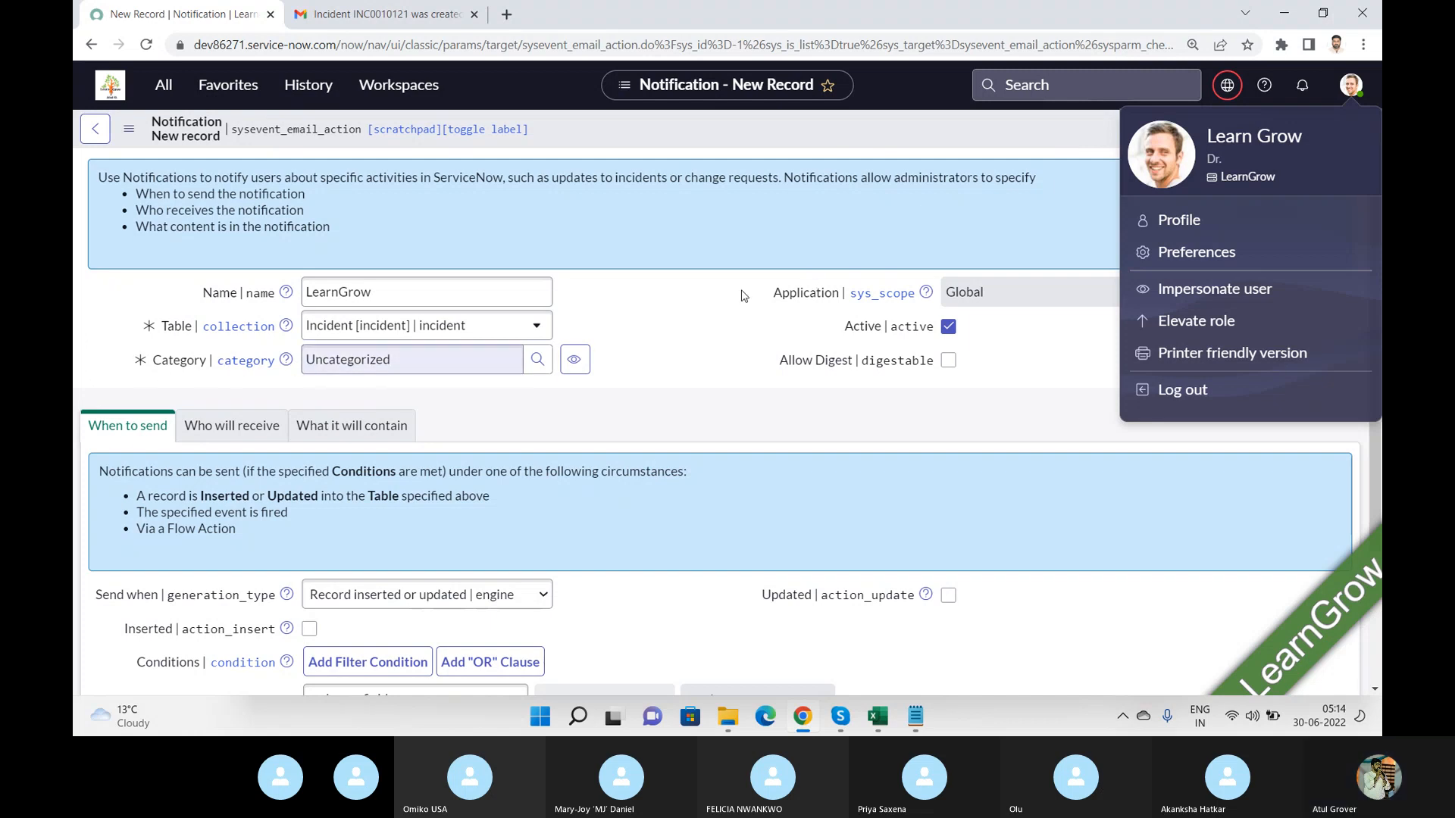
left_click(1196, 255)
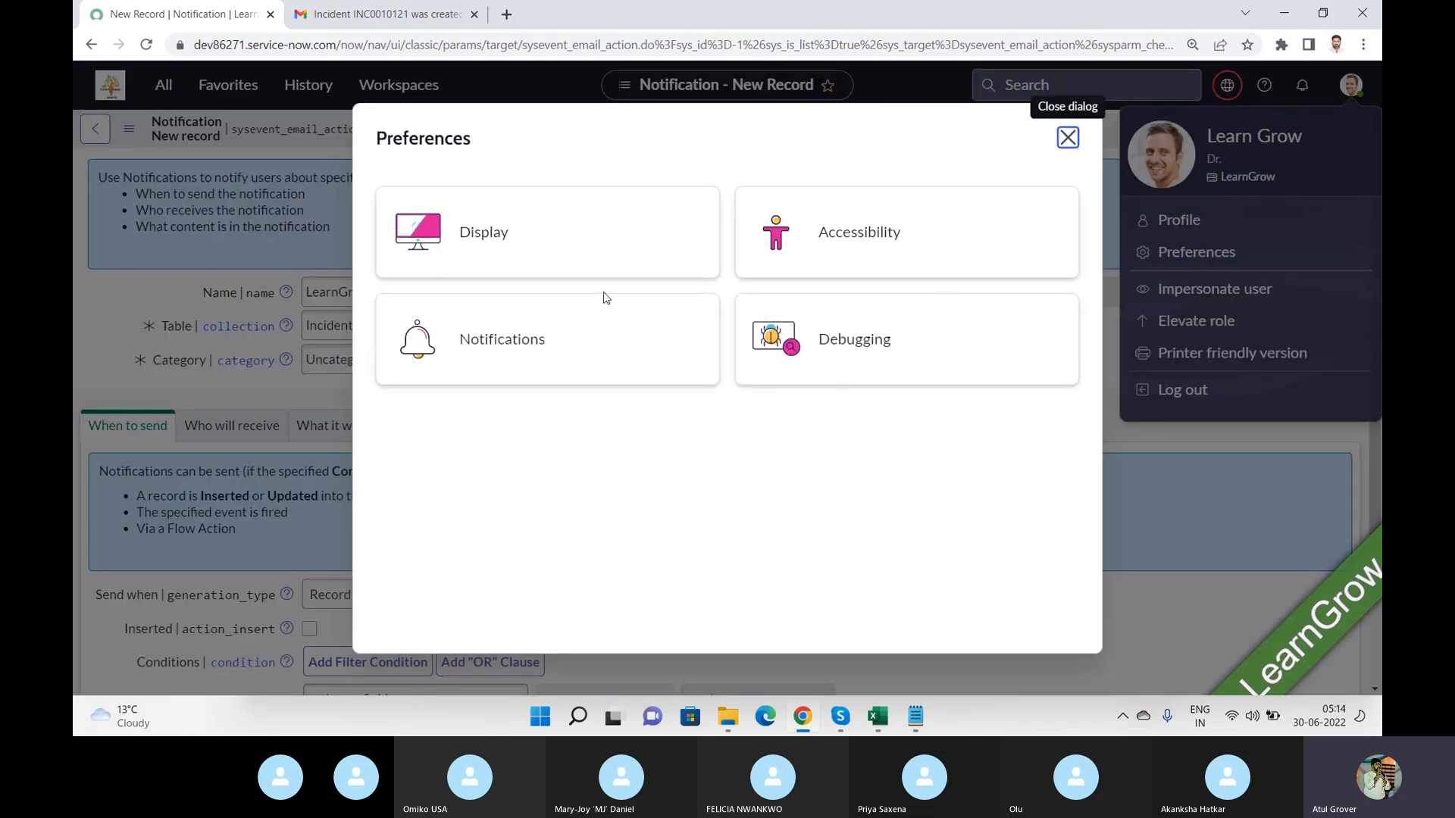
left_click(447, 339)
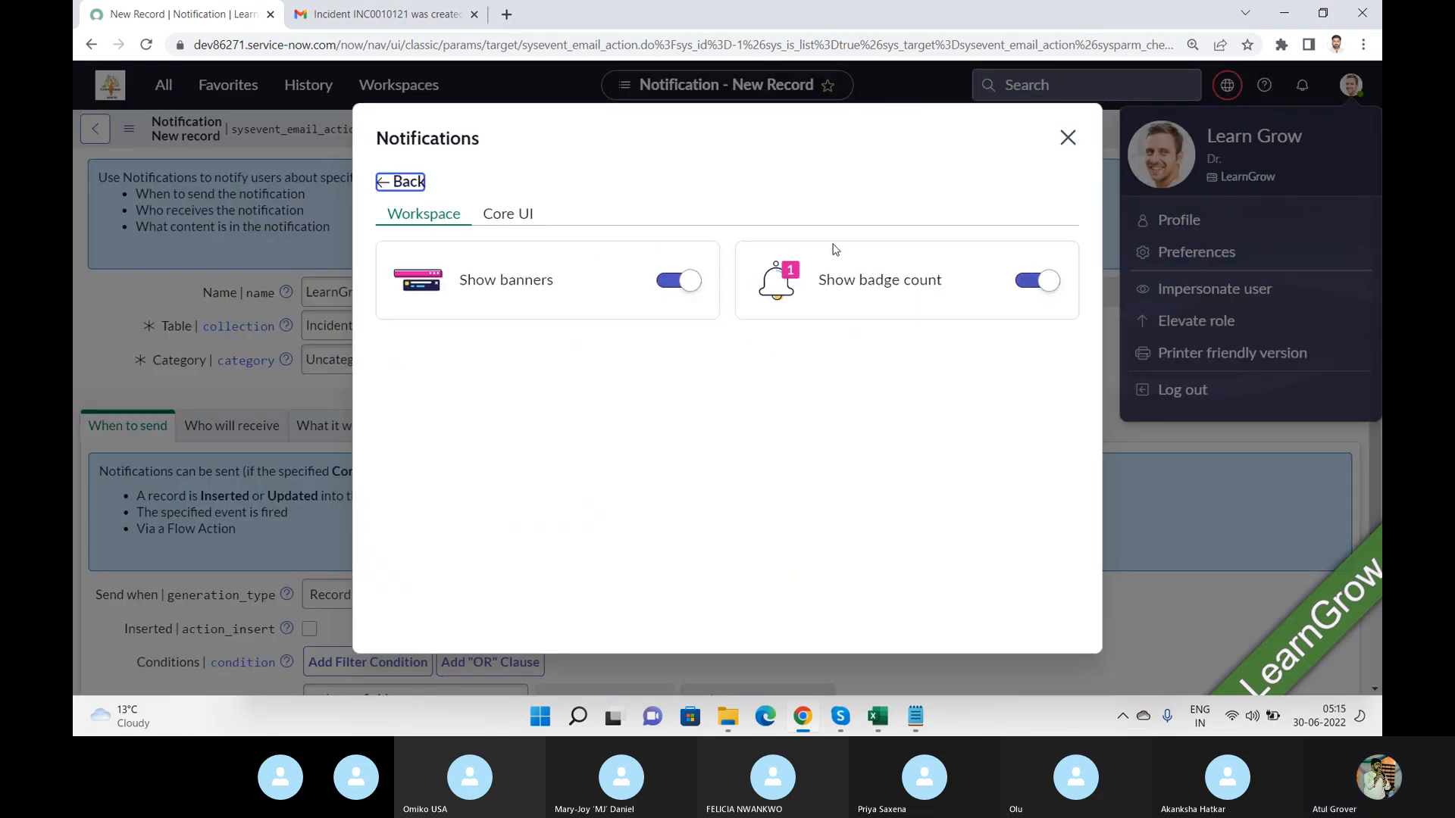
left_click(509, 213)
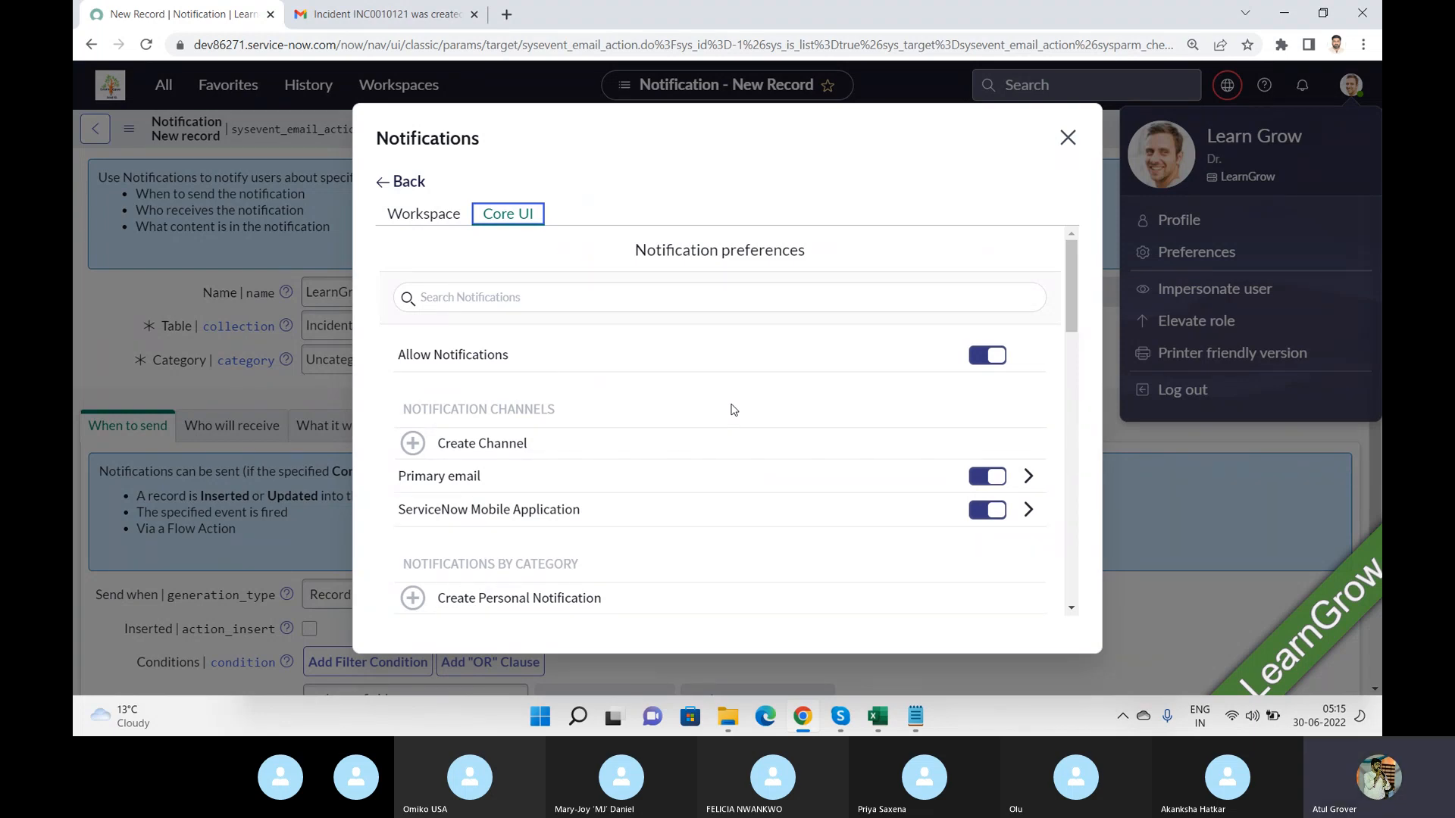
left_click(1068, 137)
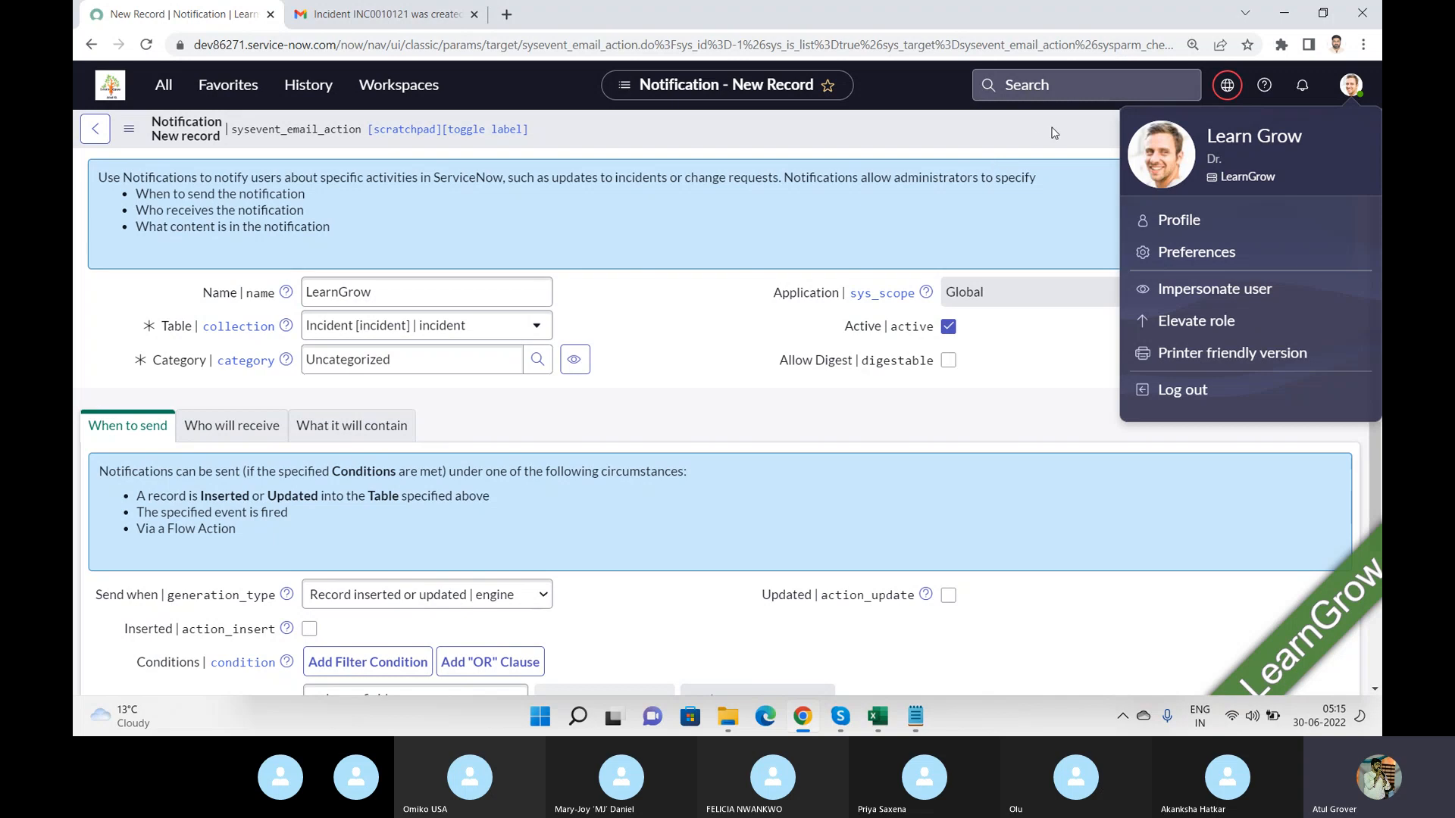
left_click(1055, 130)
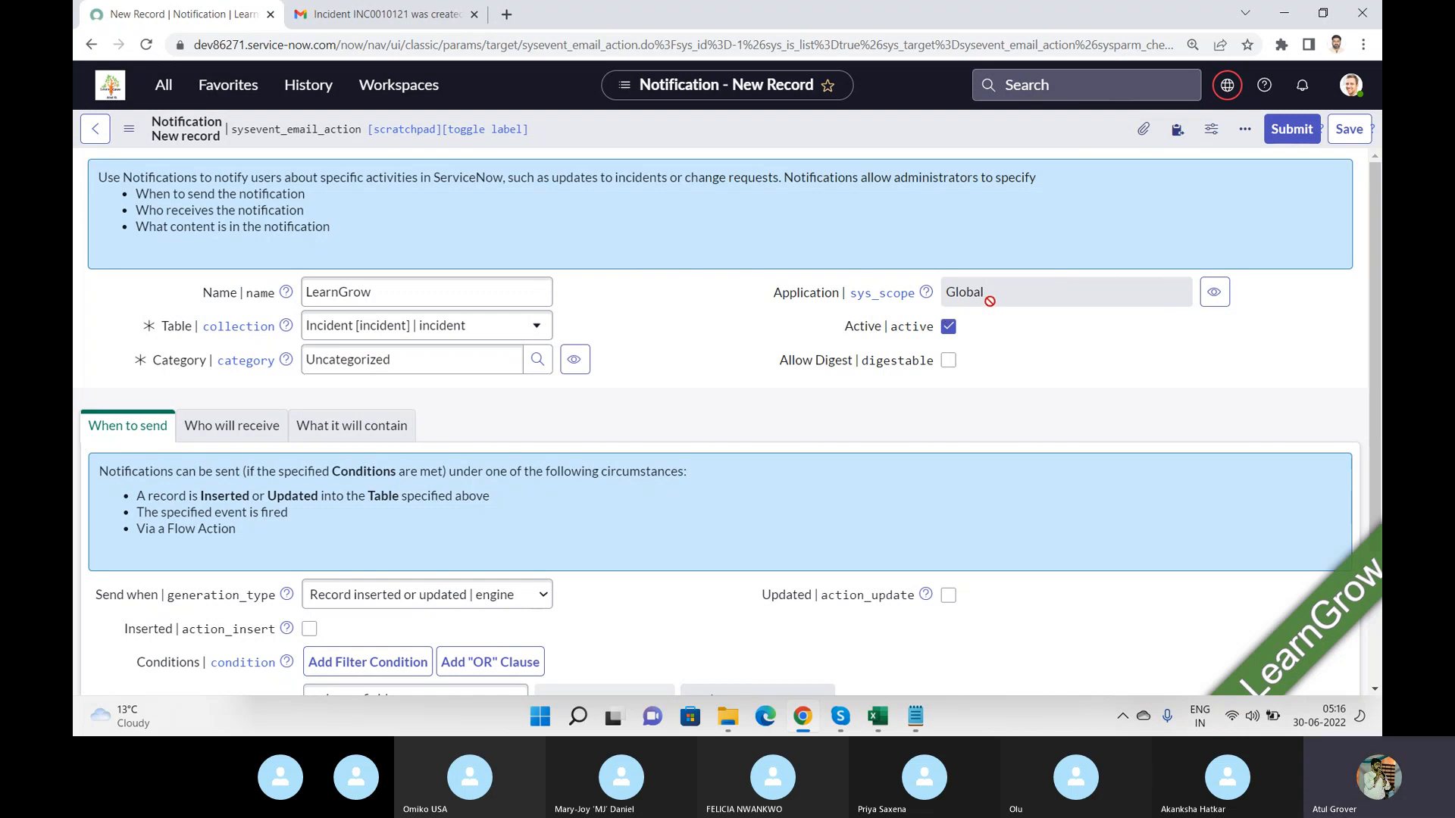
Turn on Allow Digest to view the digest contents section, then turn it off again.
left_click(949, 361)
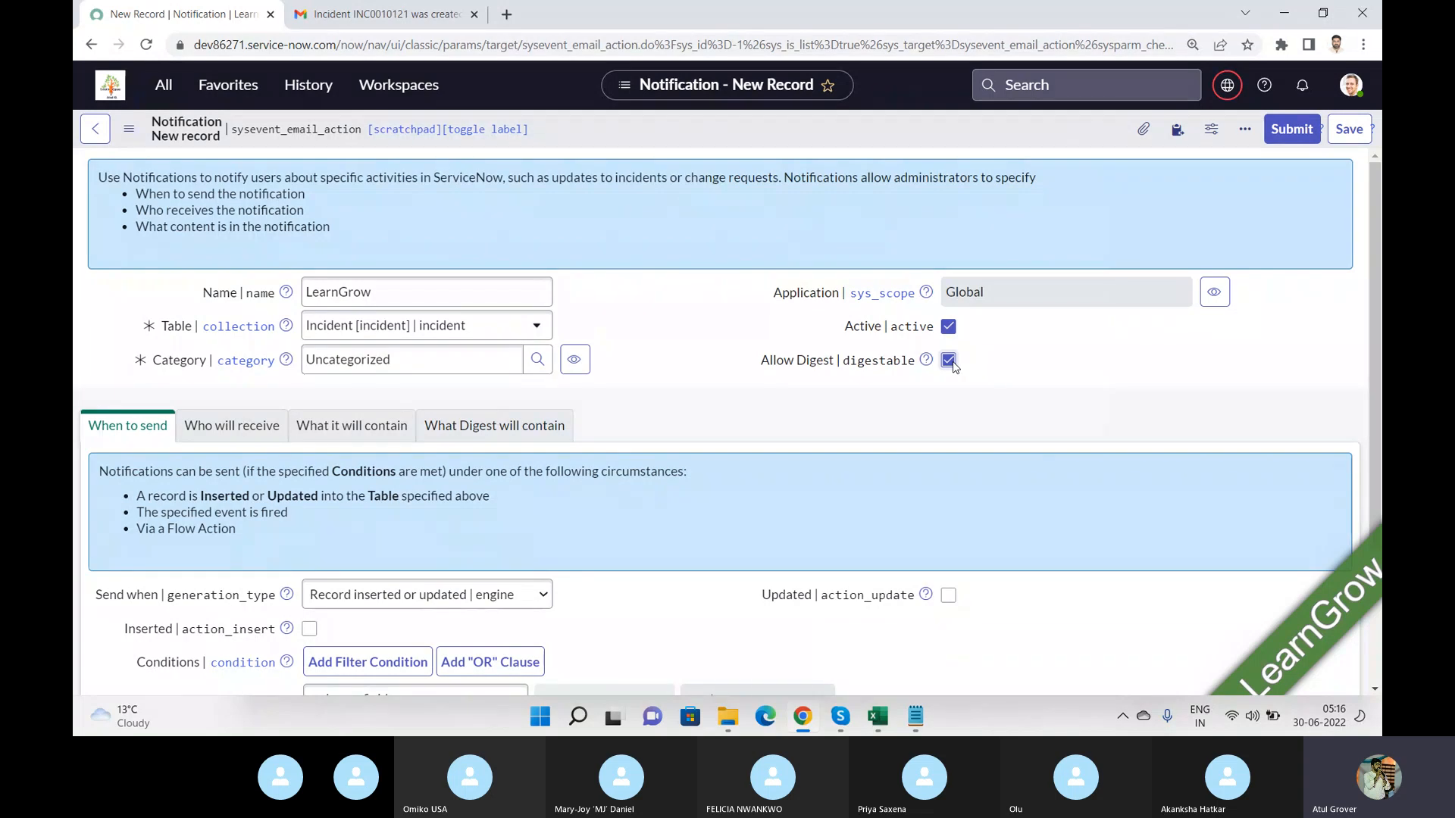
left_click(492, 428)
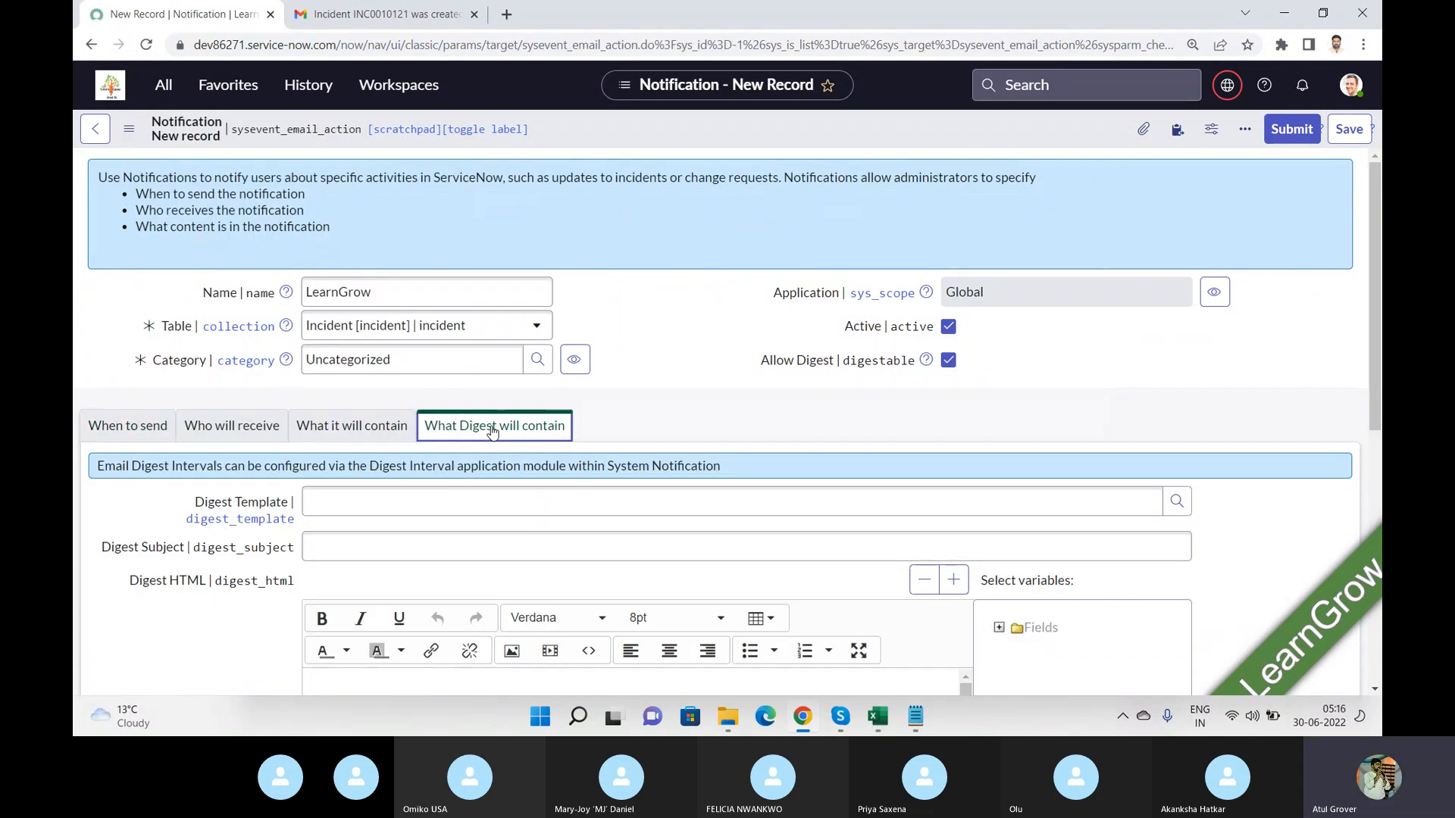
left_click(948, 361)
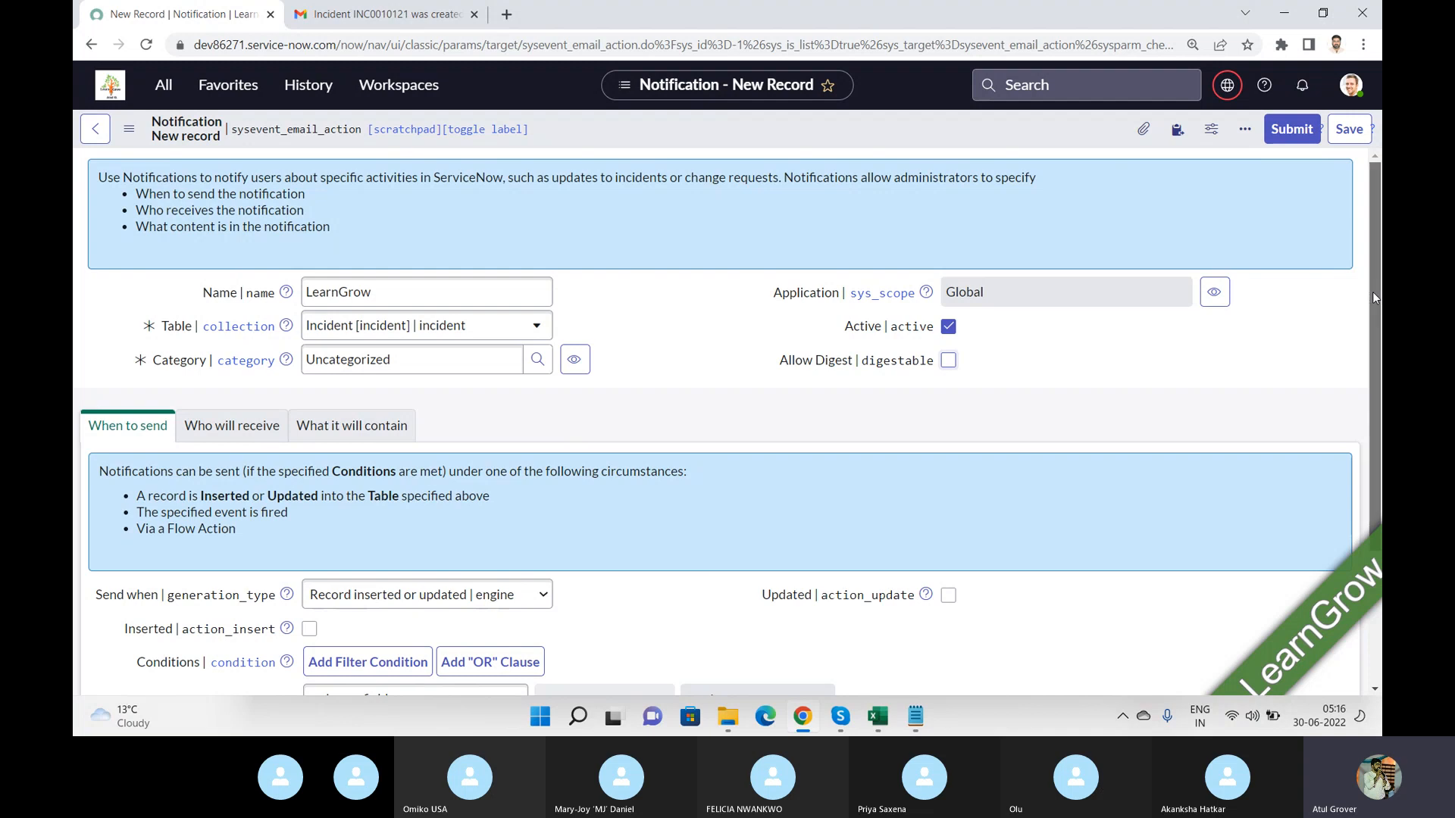
left_click_drag(1378, 300, 1381, 432)
key("alt+Tab")
key("alt+Tab")
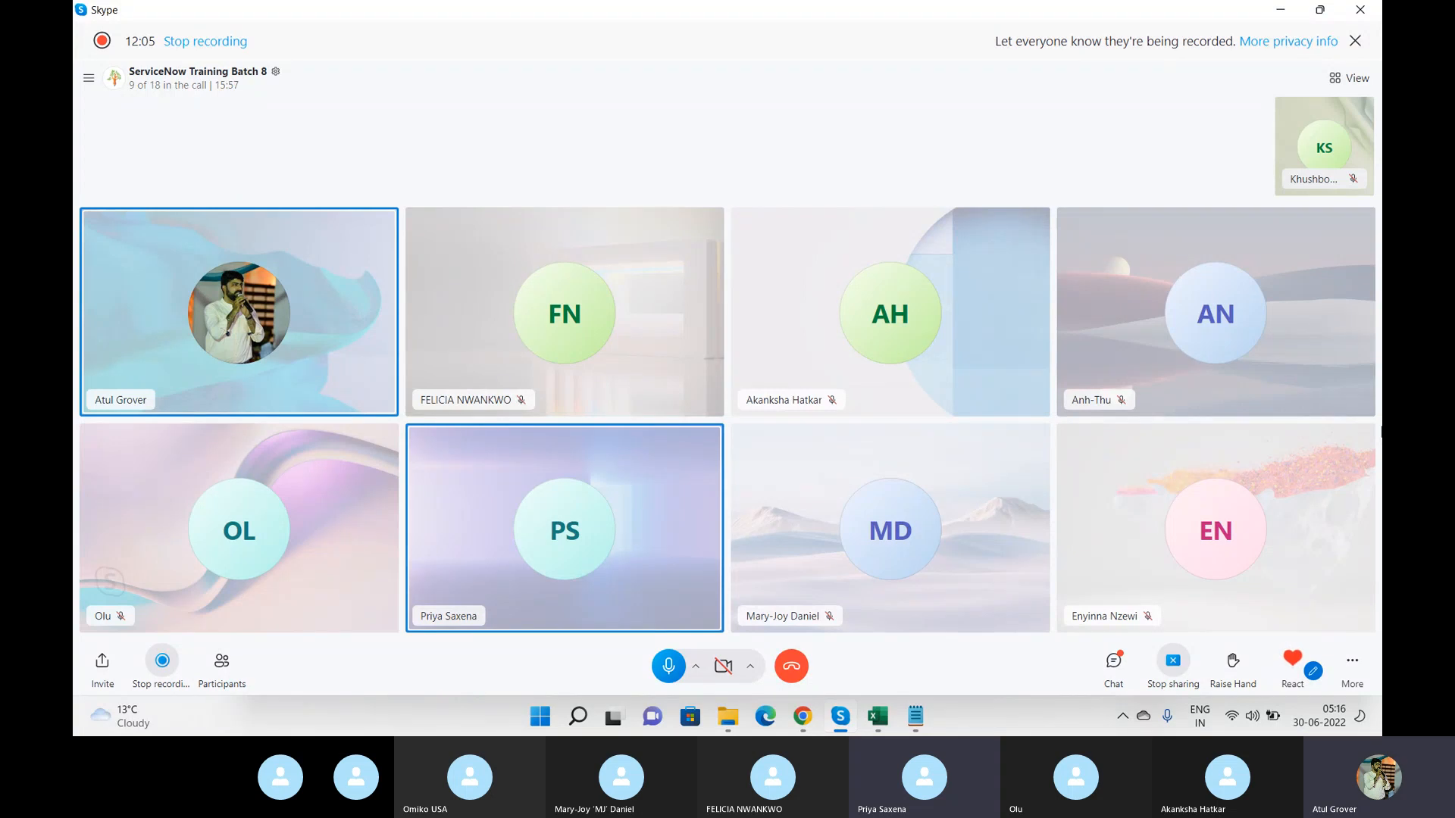
key("alt+Tab")
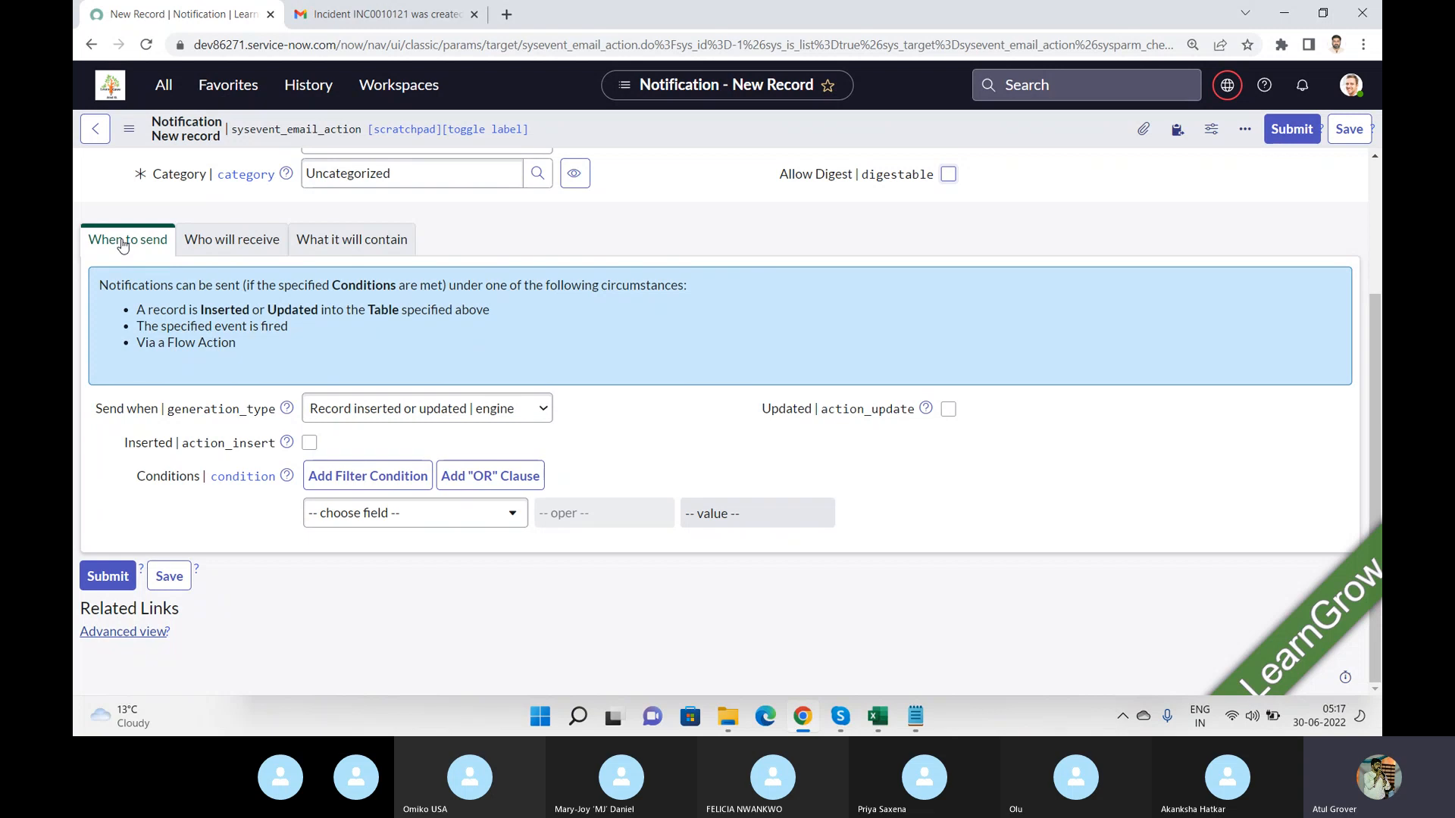
Set Send when to Record inserted or updated, tick Inserted, and open the recipients section.
left_click(521, 414)
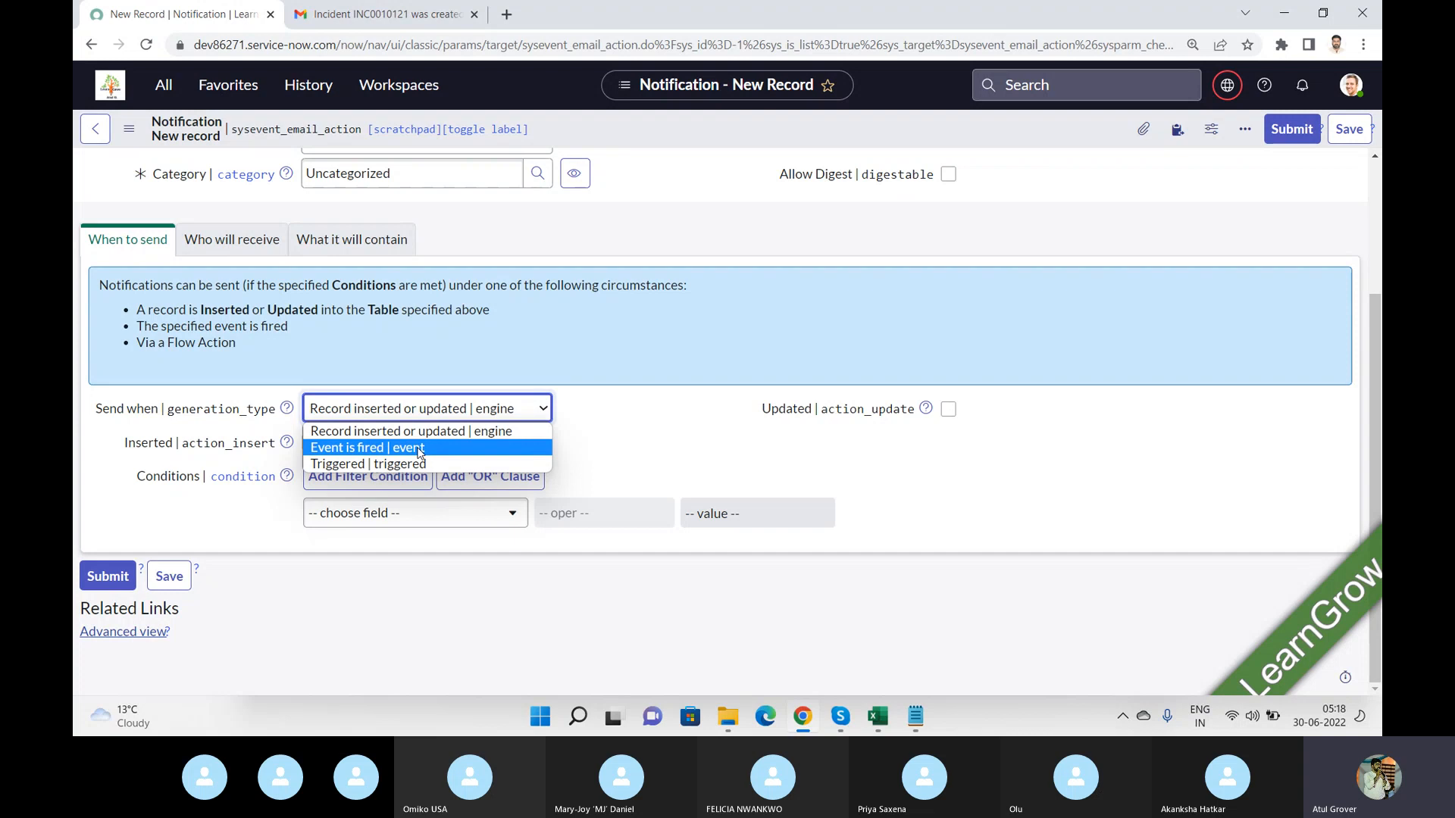
left_click(419, 465)
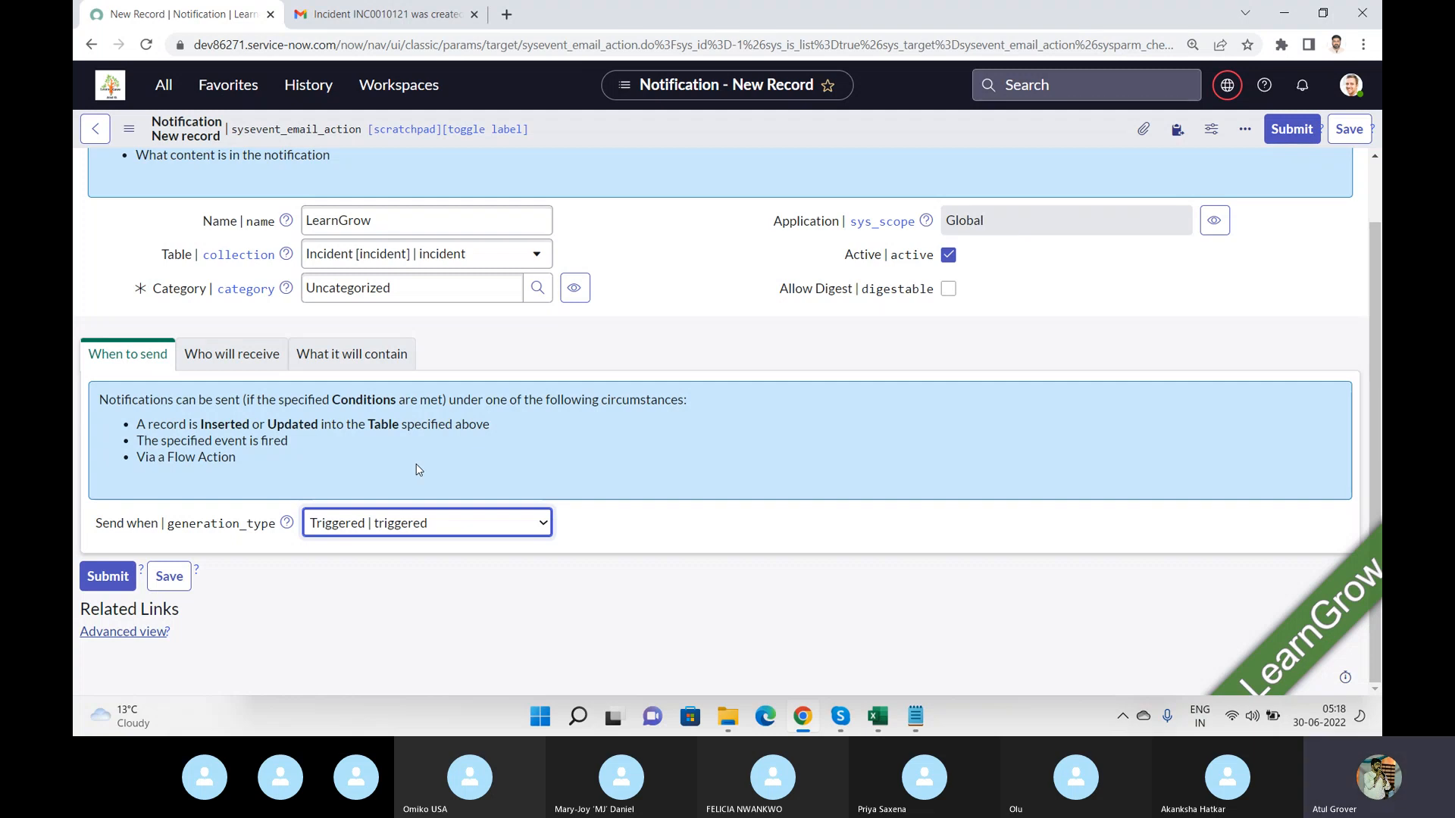
left_click(506, 527)
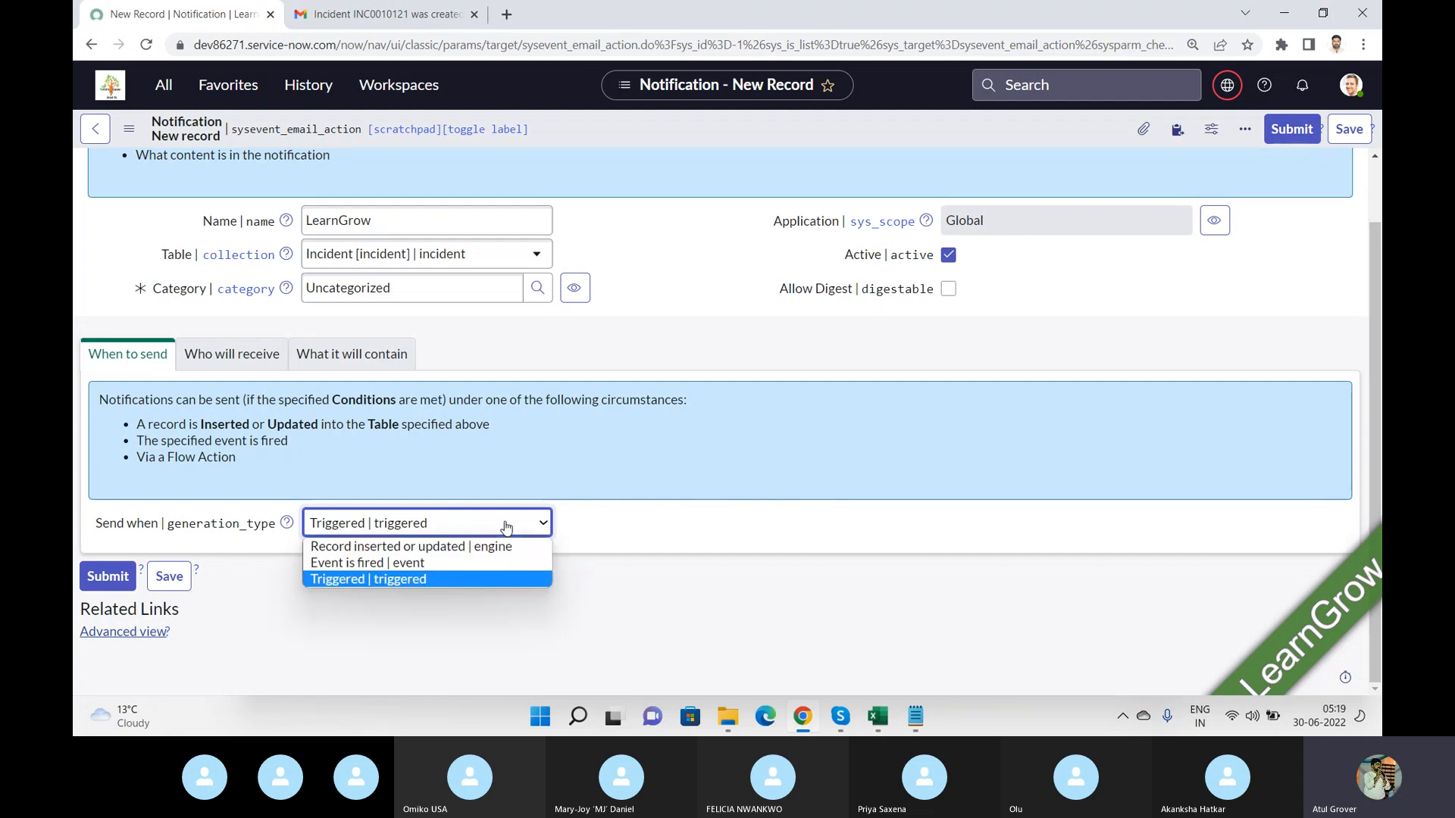
left_click(467, 547)
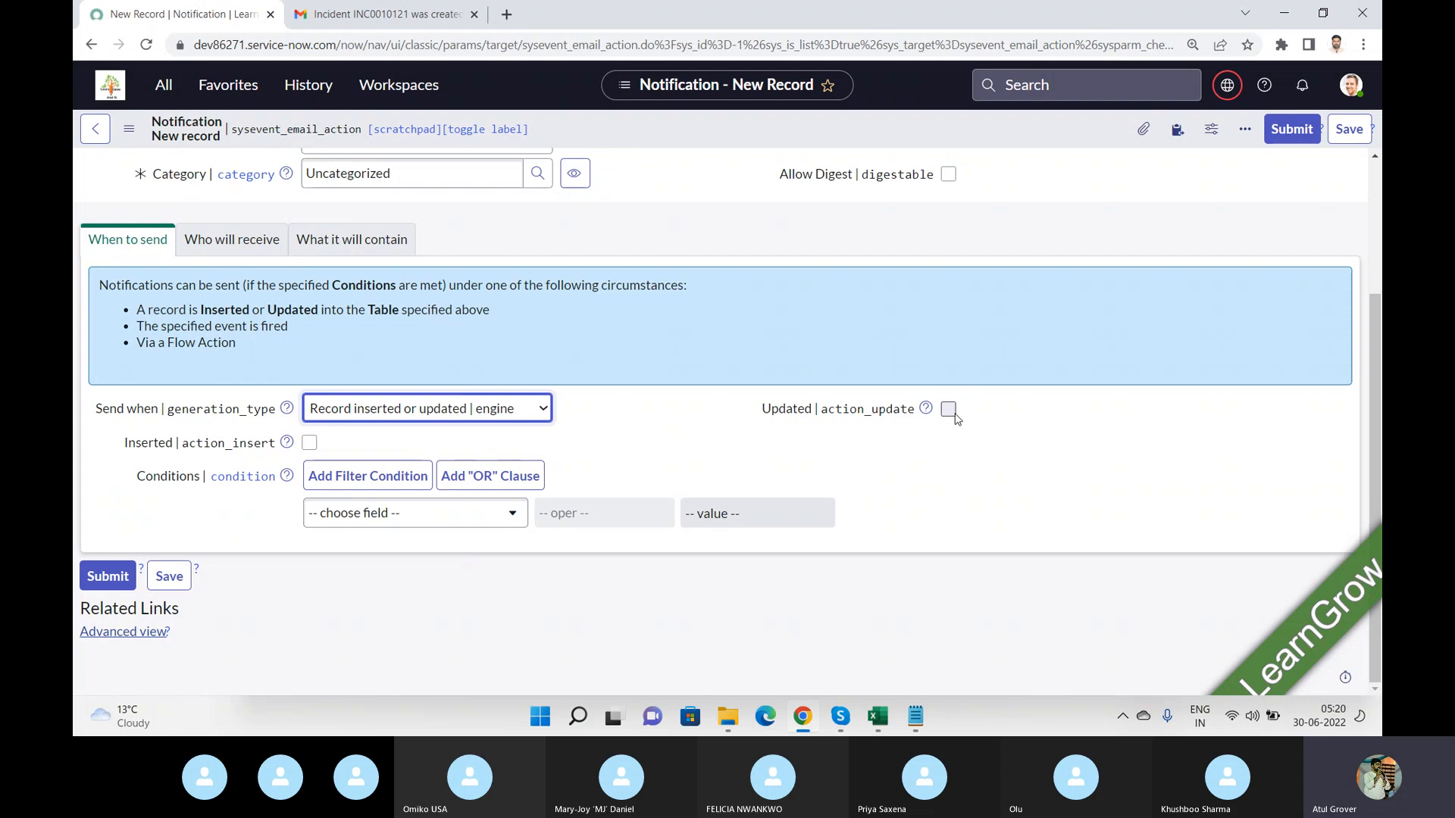
left_click(309, 443)
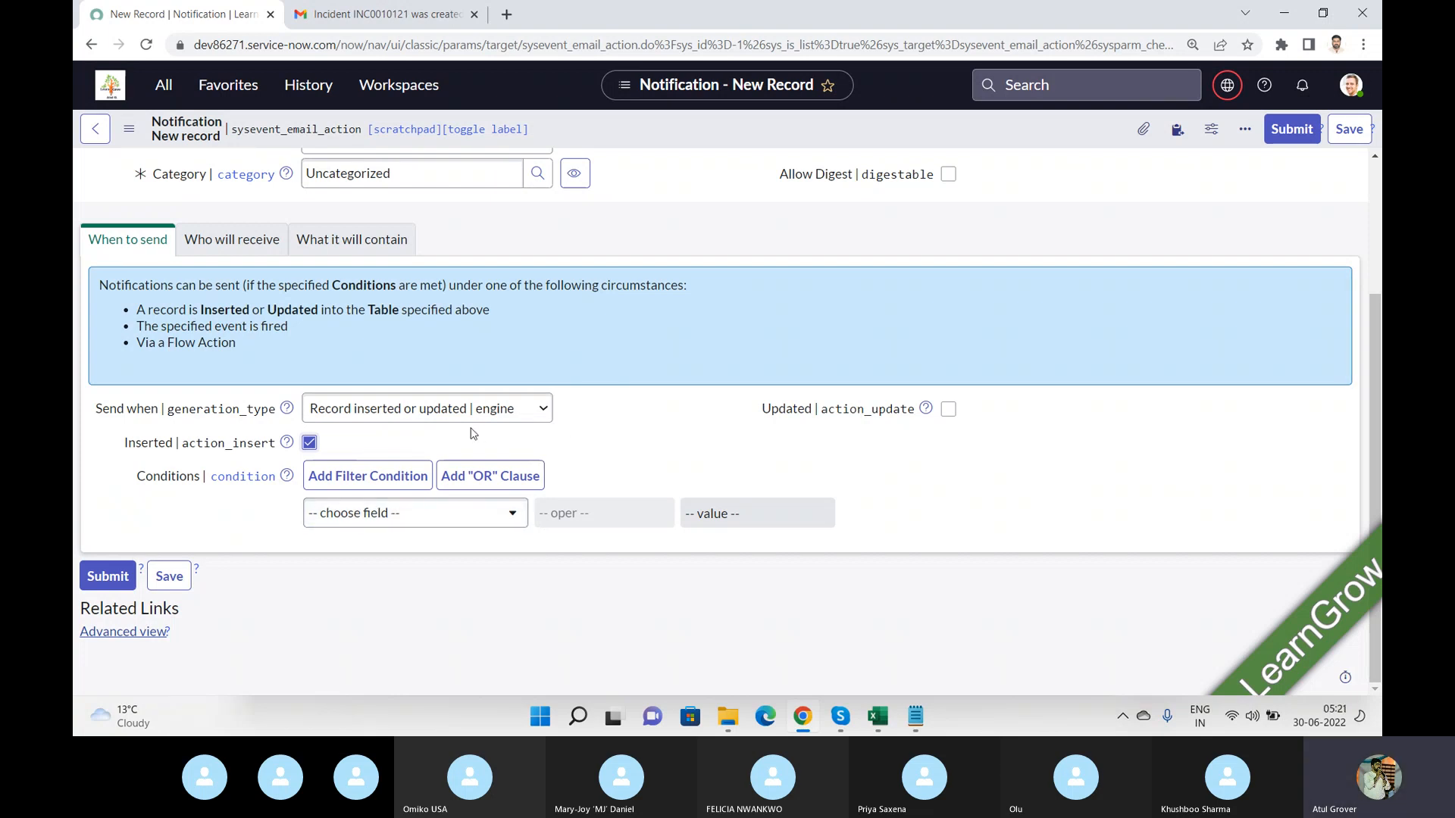
left_click(237, 245)
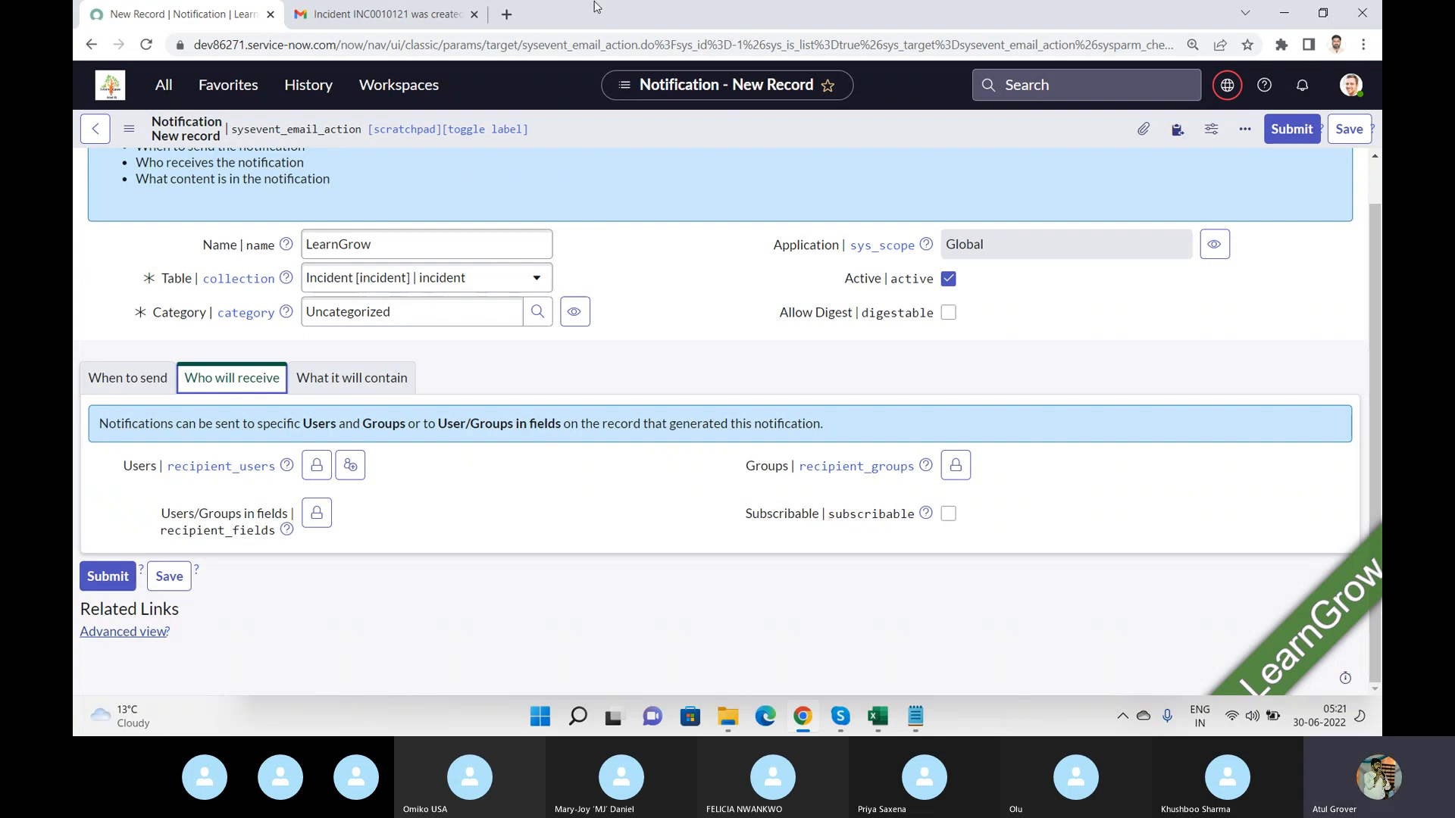
Open the dev86271 incident list in a new browser tab.
left_click(507, 15)
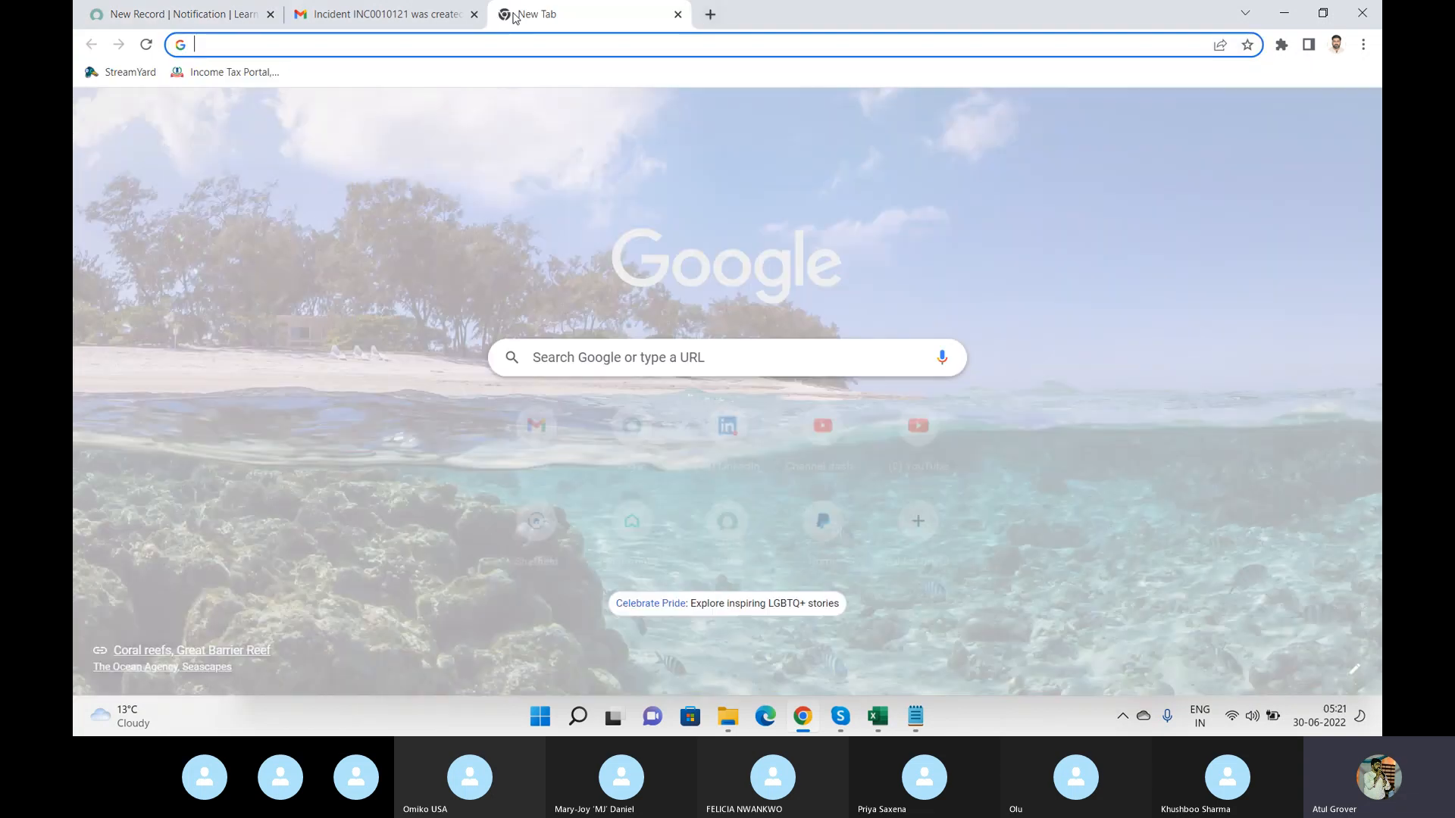
type("dev")
key("Delete")
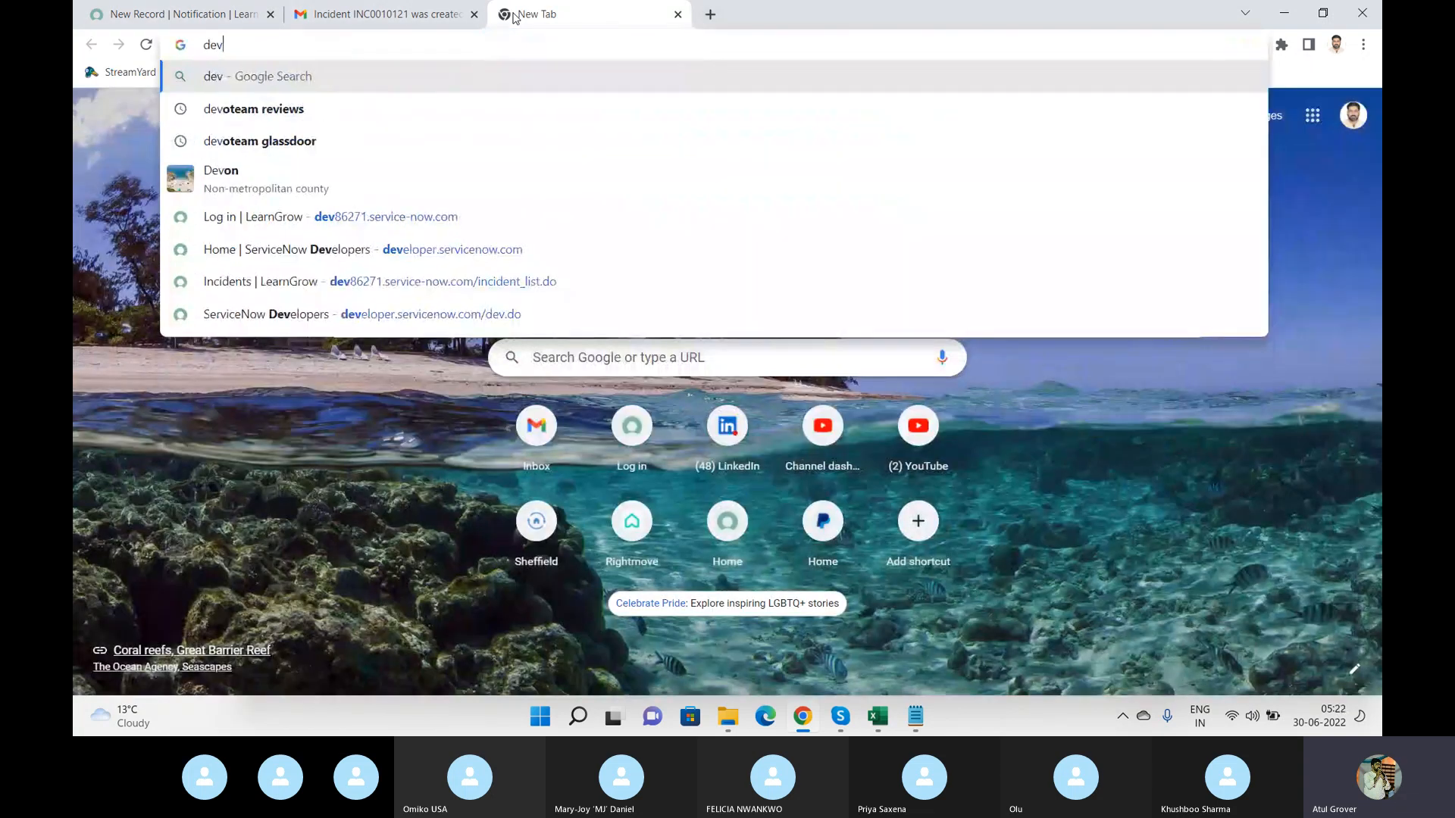
type("86")
key("Right")
type("/inc")
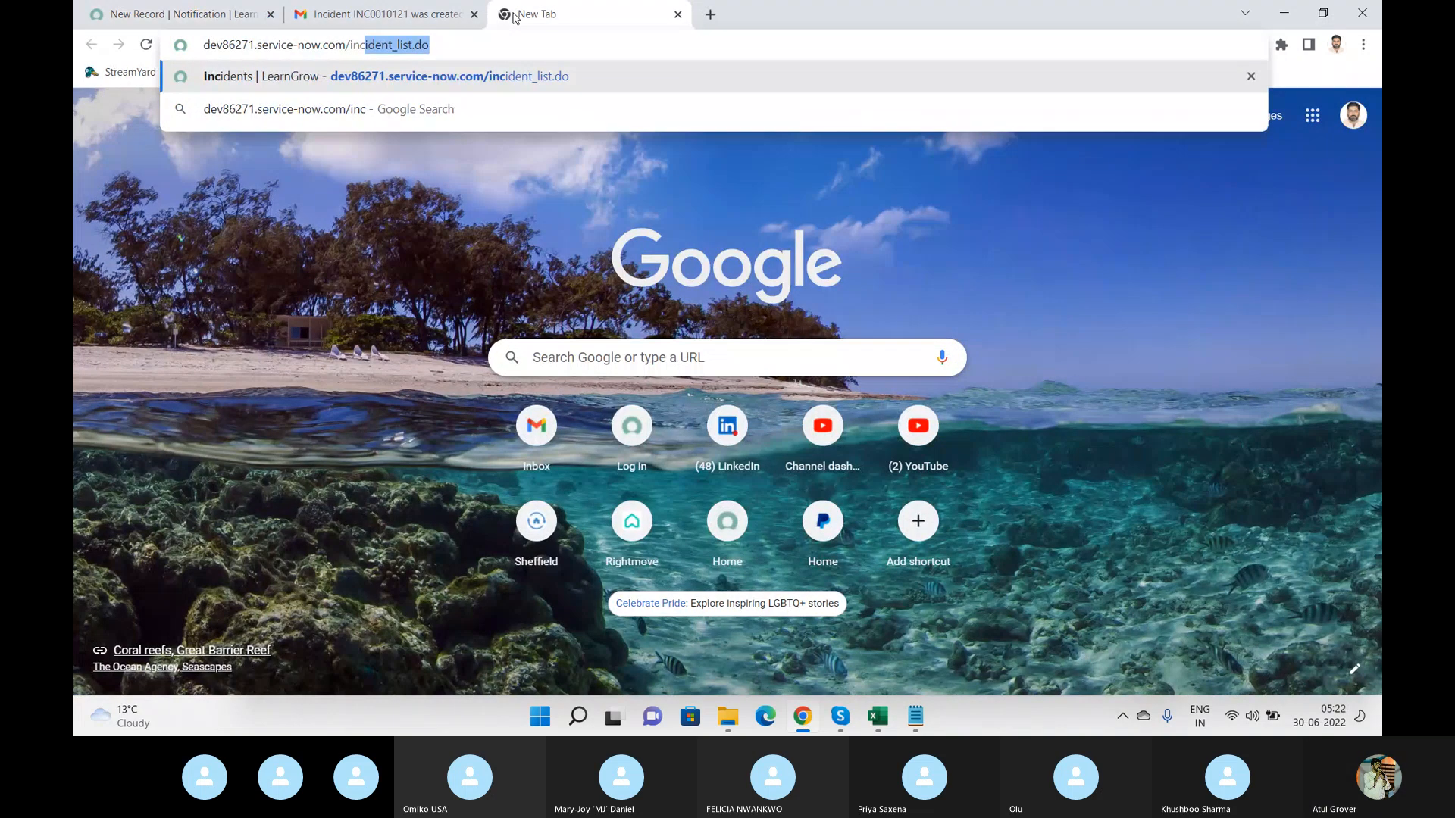
key("Return")
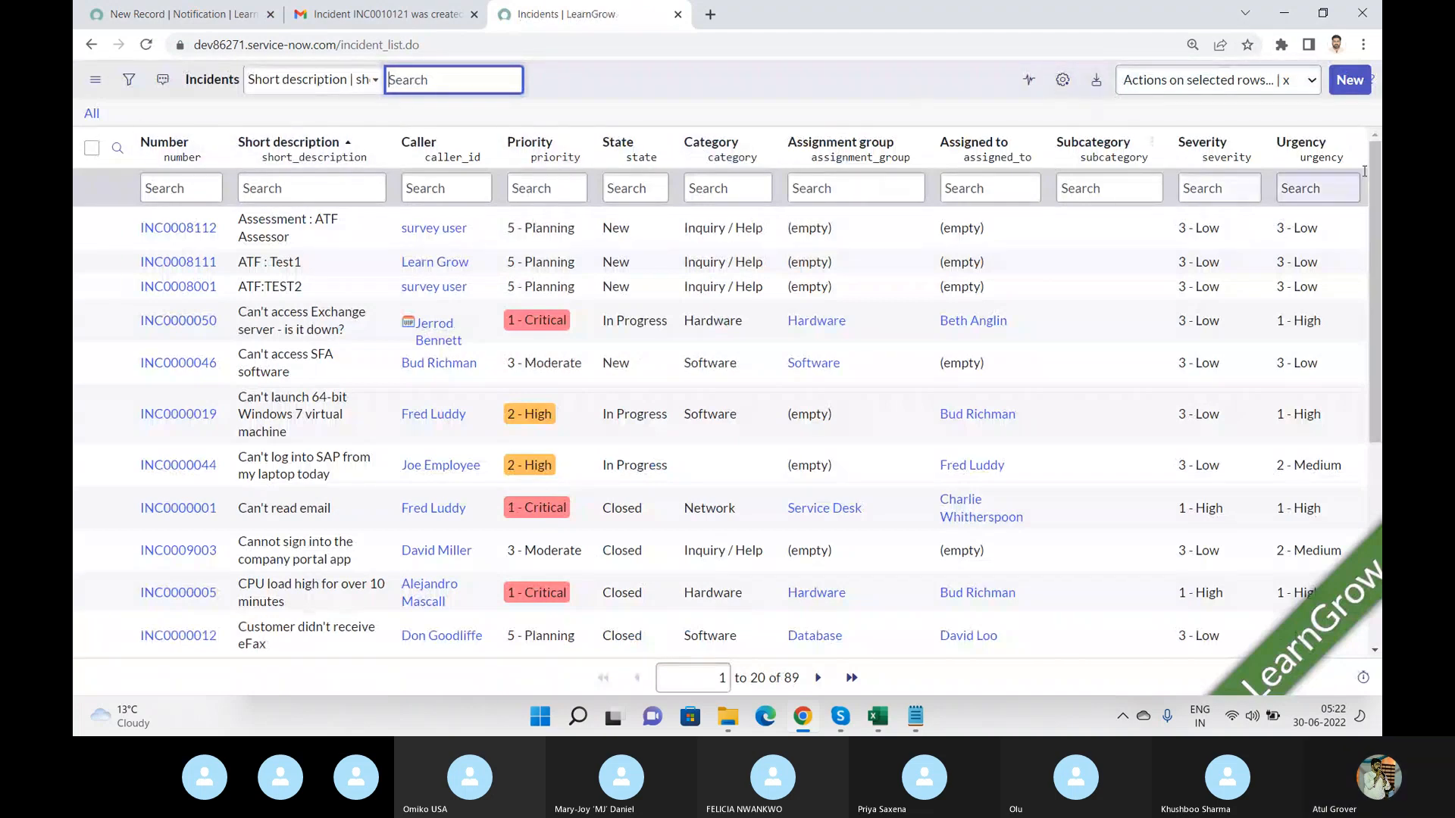
Open a new incident form, then return to the notification record tab.
left_click(1354, 86)
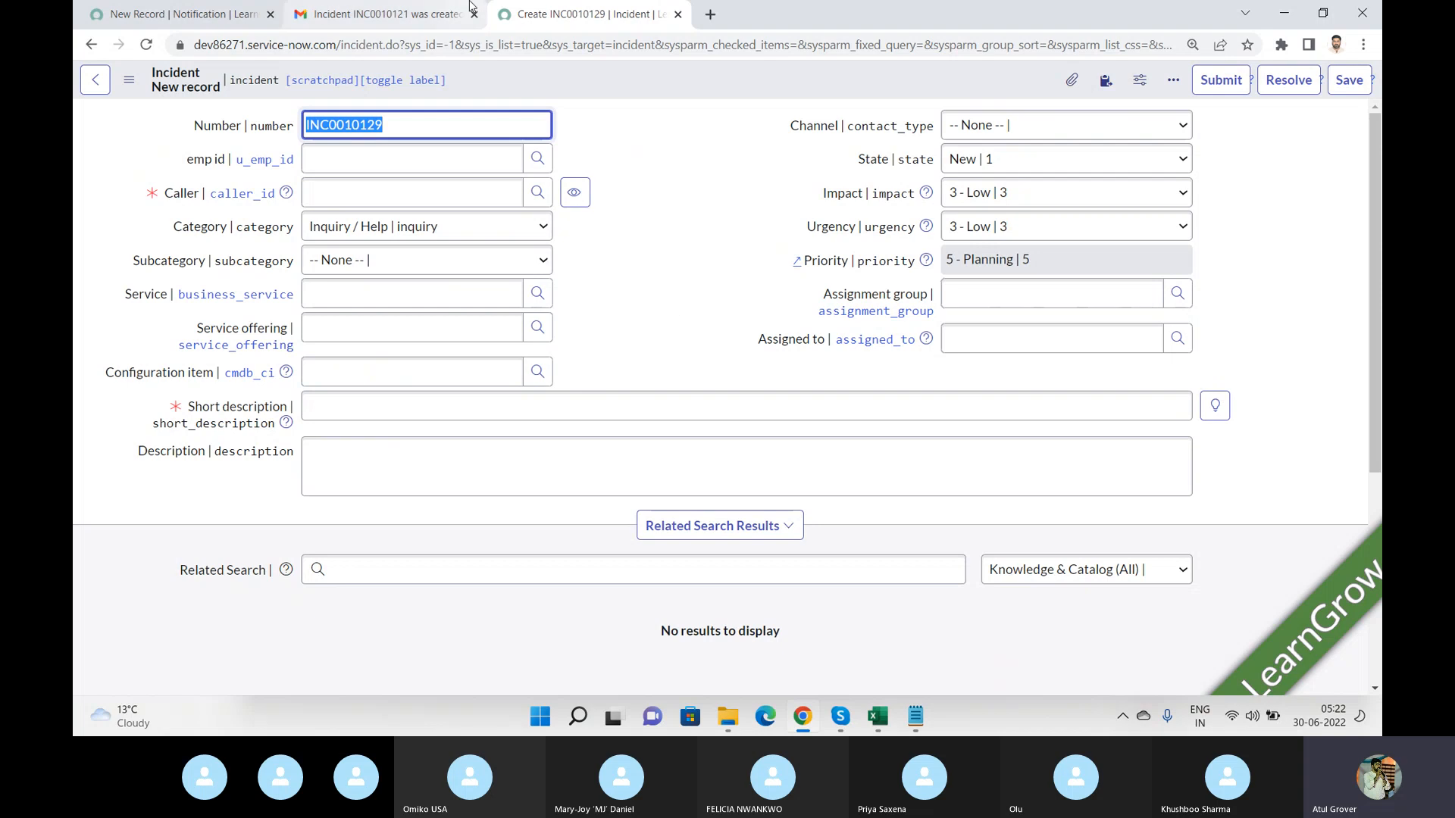
left_click(180, 15)
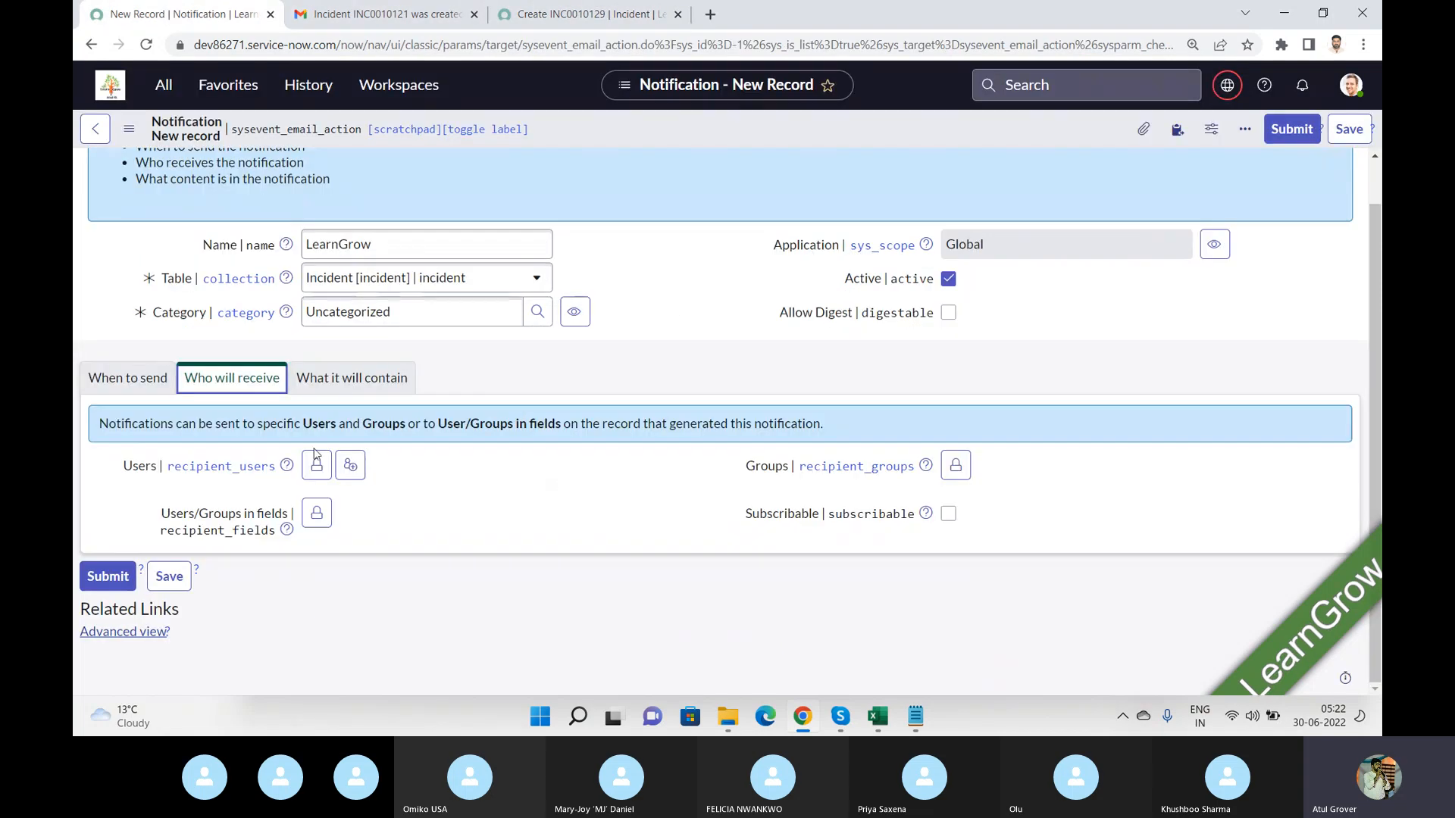
Add a specific user from the user list as a notification recipient in the Users field.
left_click(316, 465)
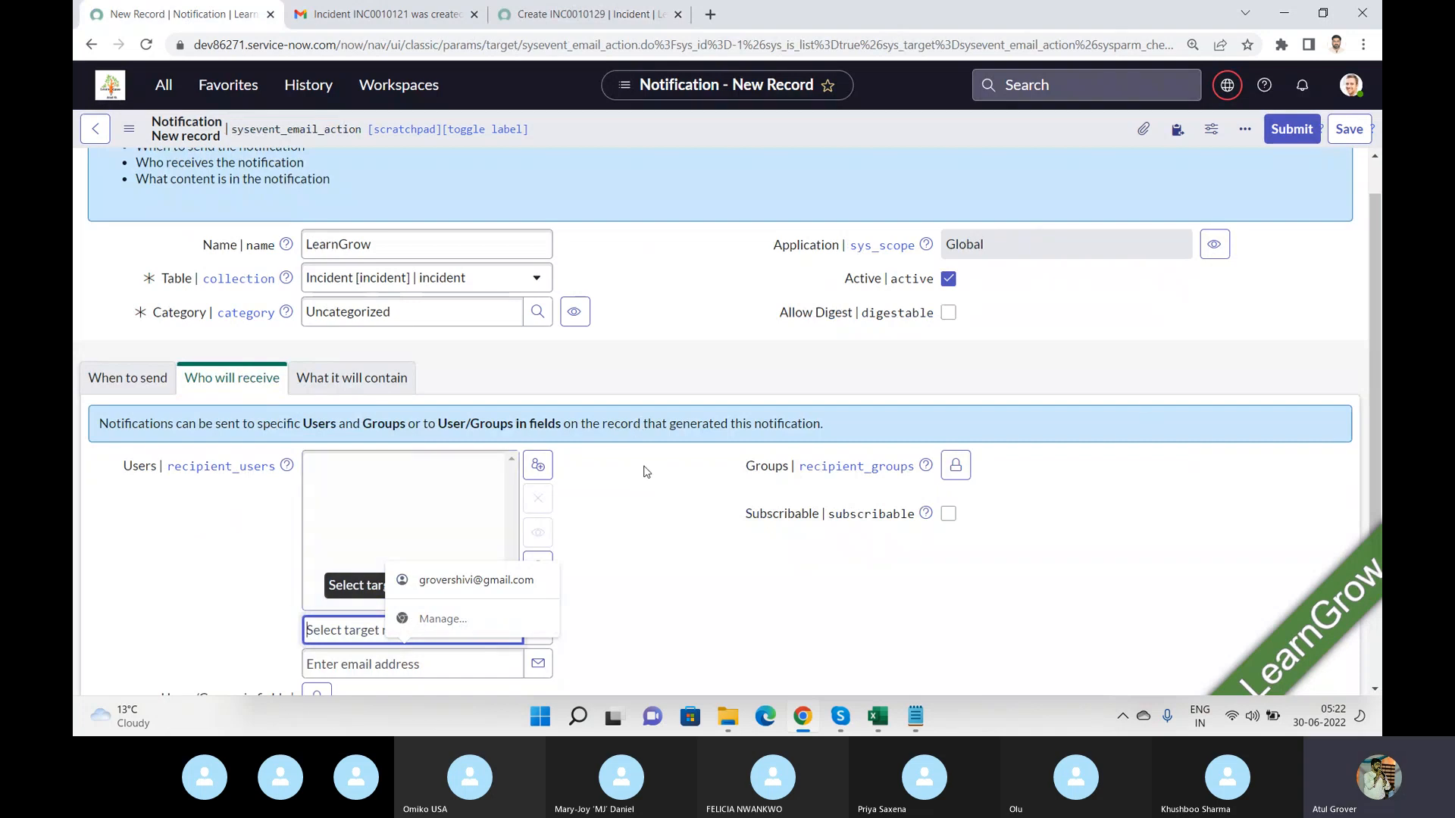
left_click_drag(1378, 352, 1378, 479)
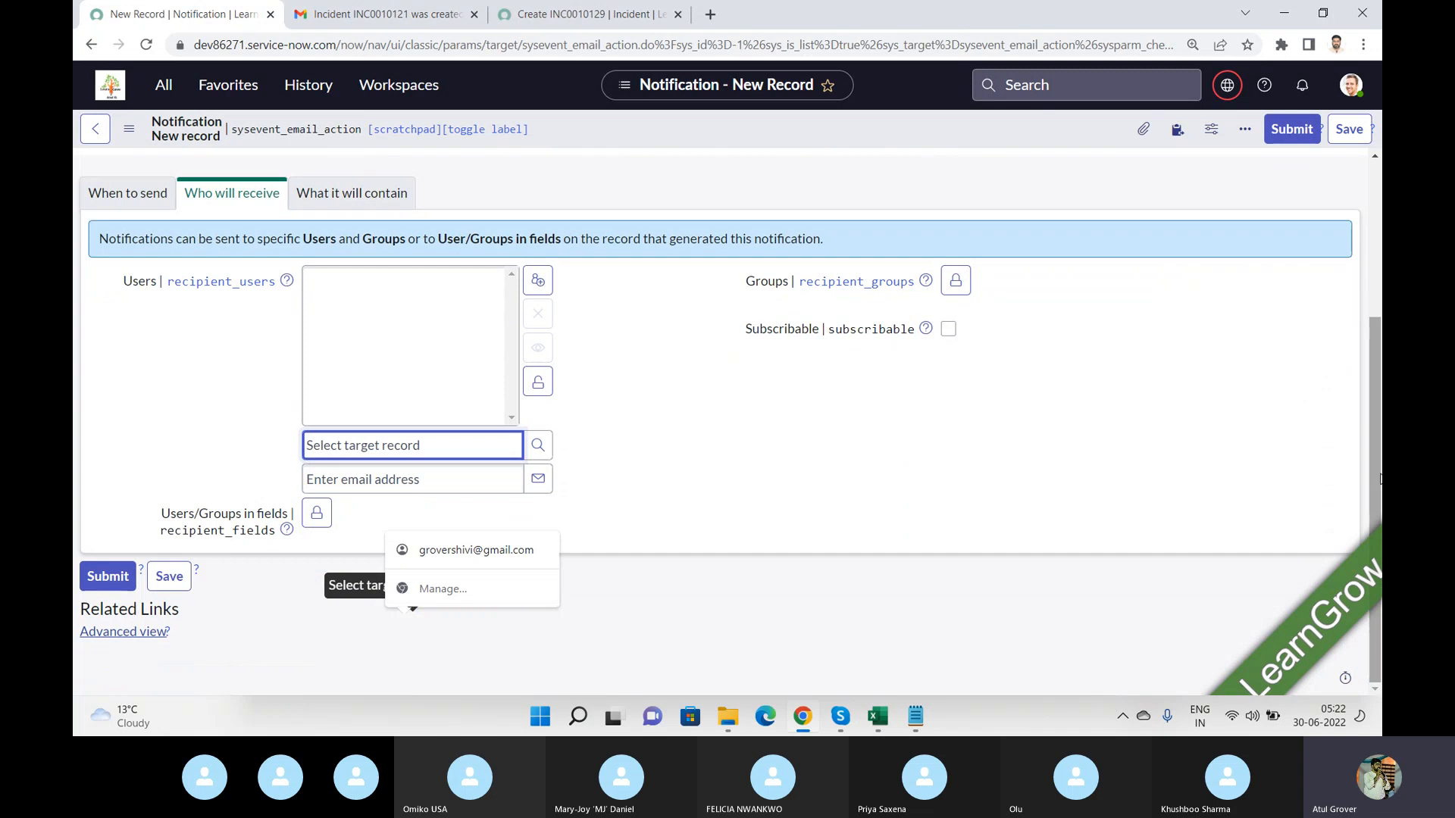
left_click(783, 415)
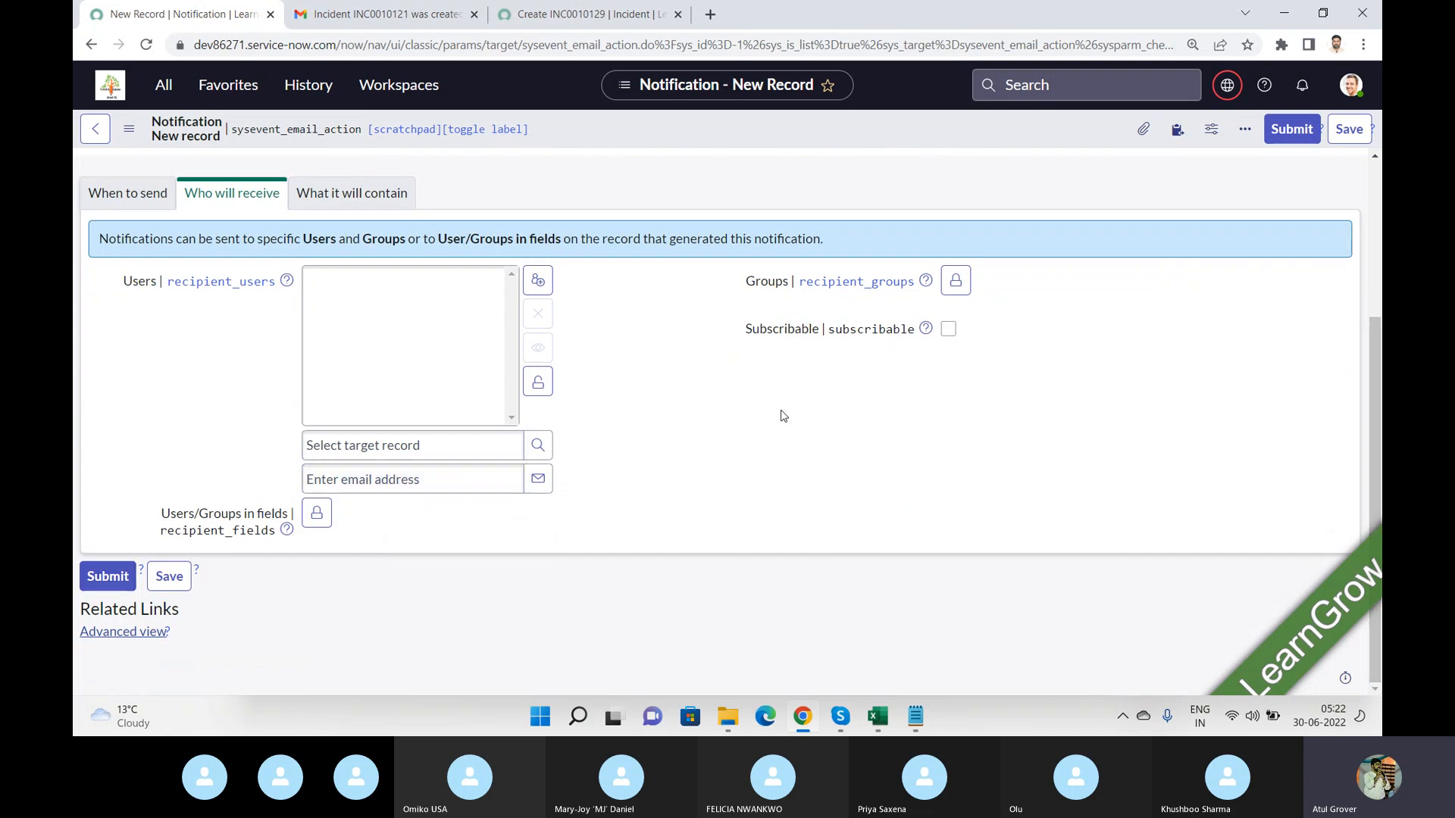
left_click(403, 446)
type("kh")
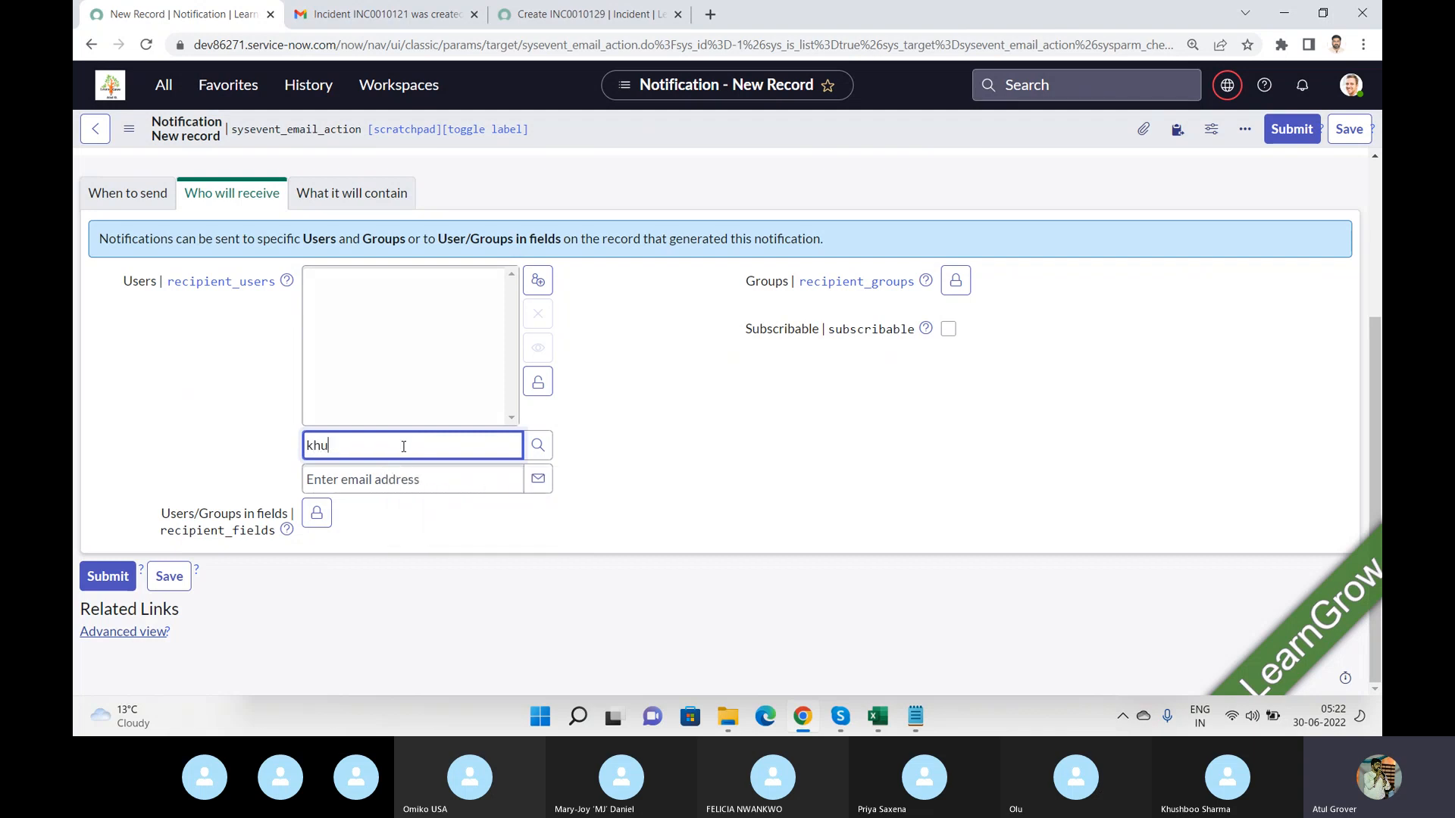
type("u")
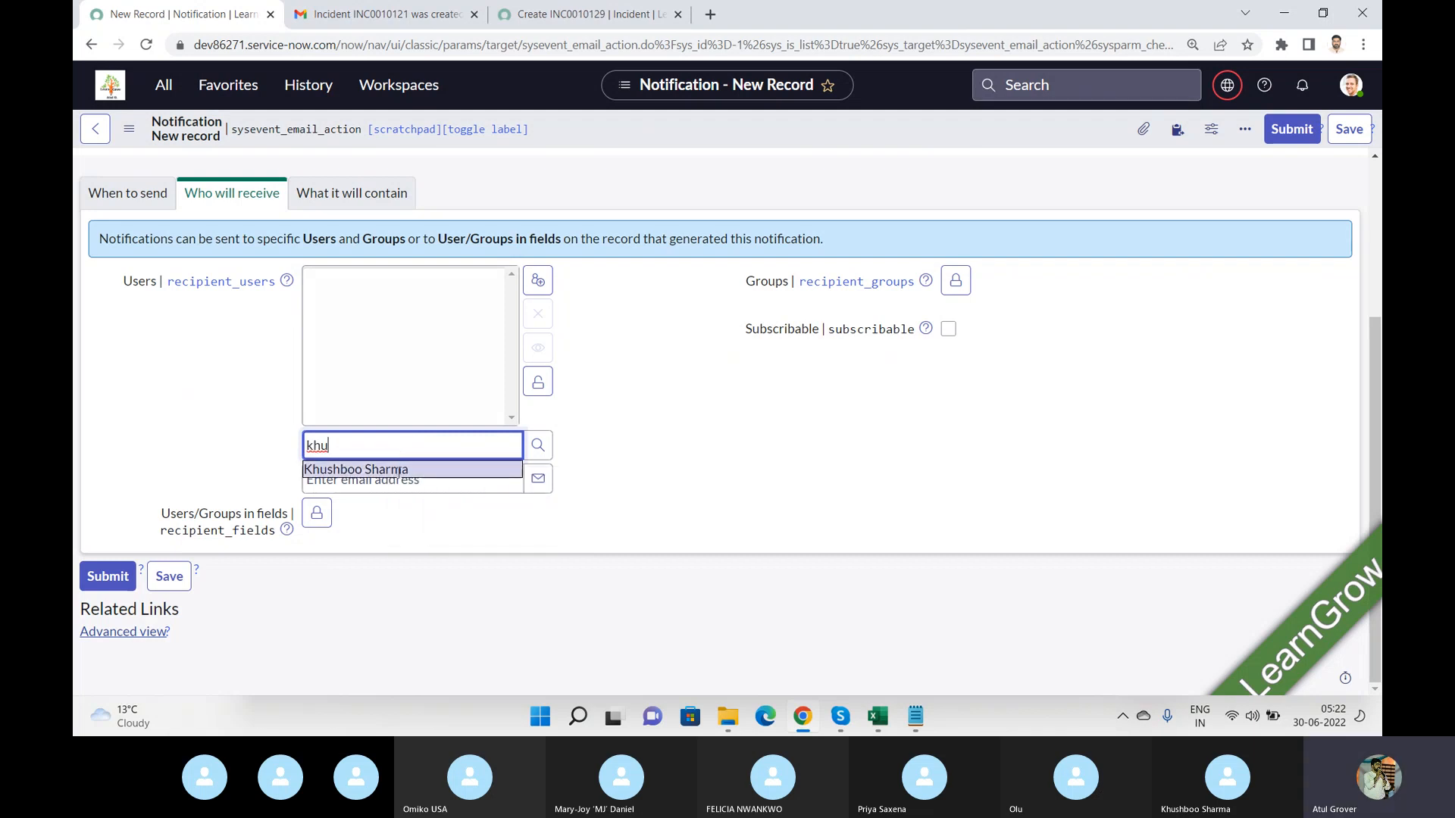
left_click(400, 468)
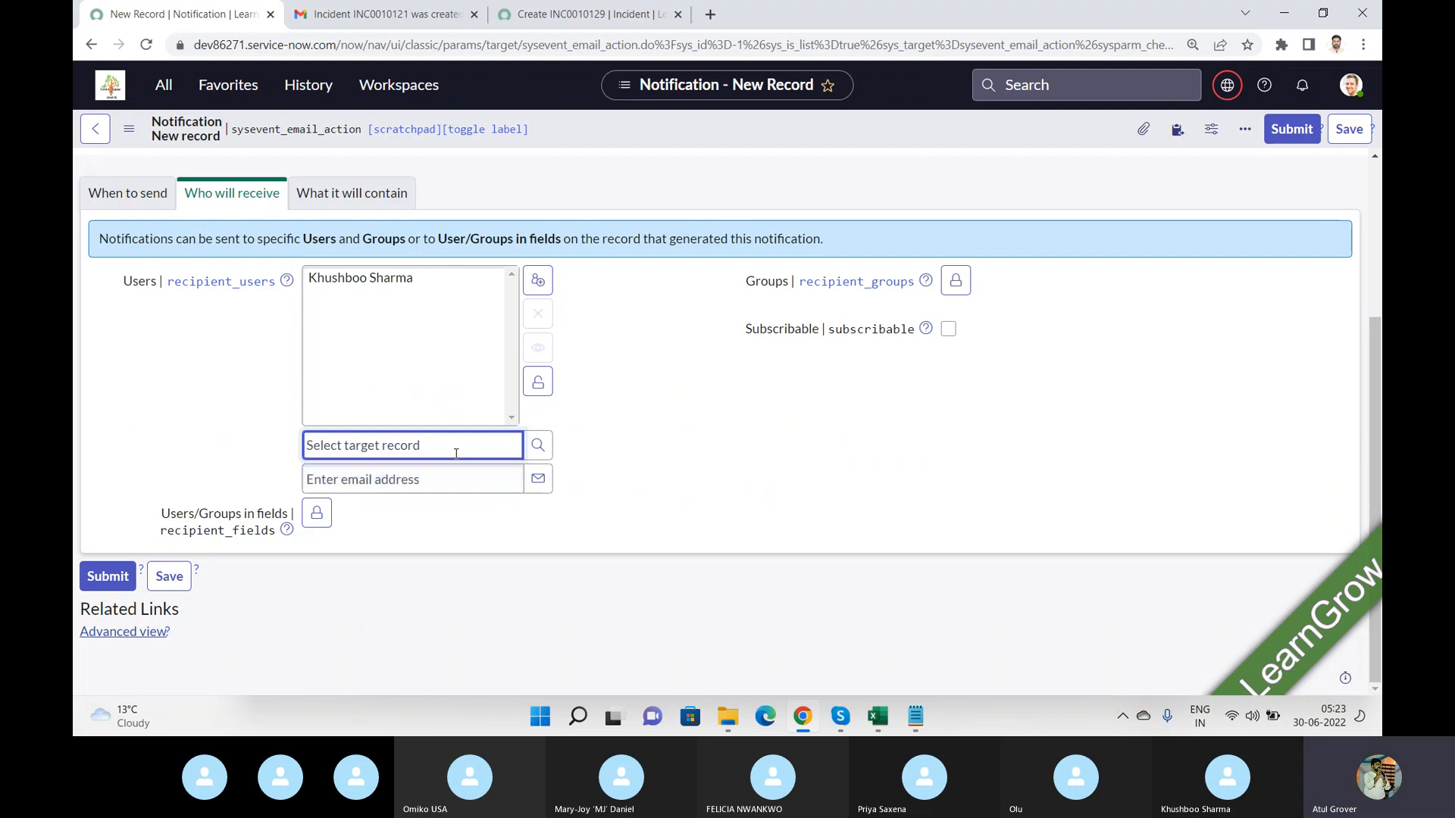
left_click(537, 391)
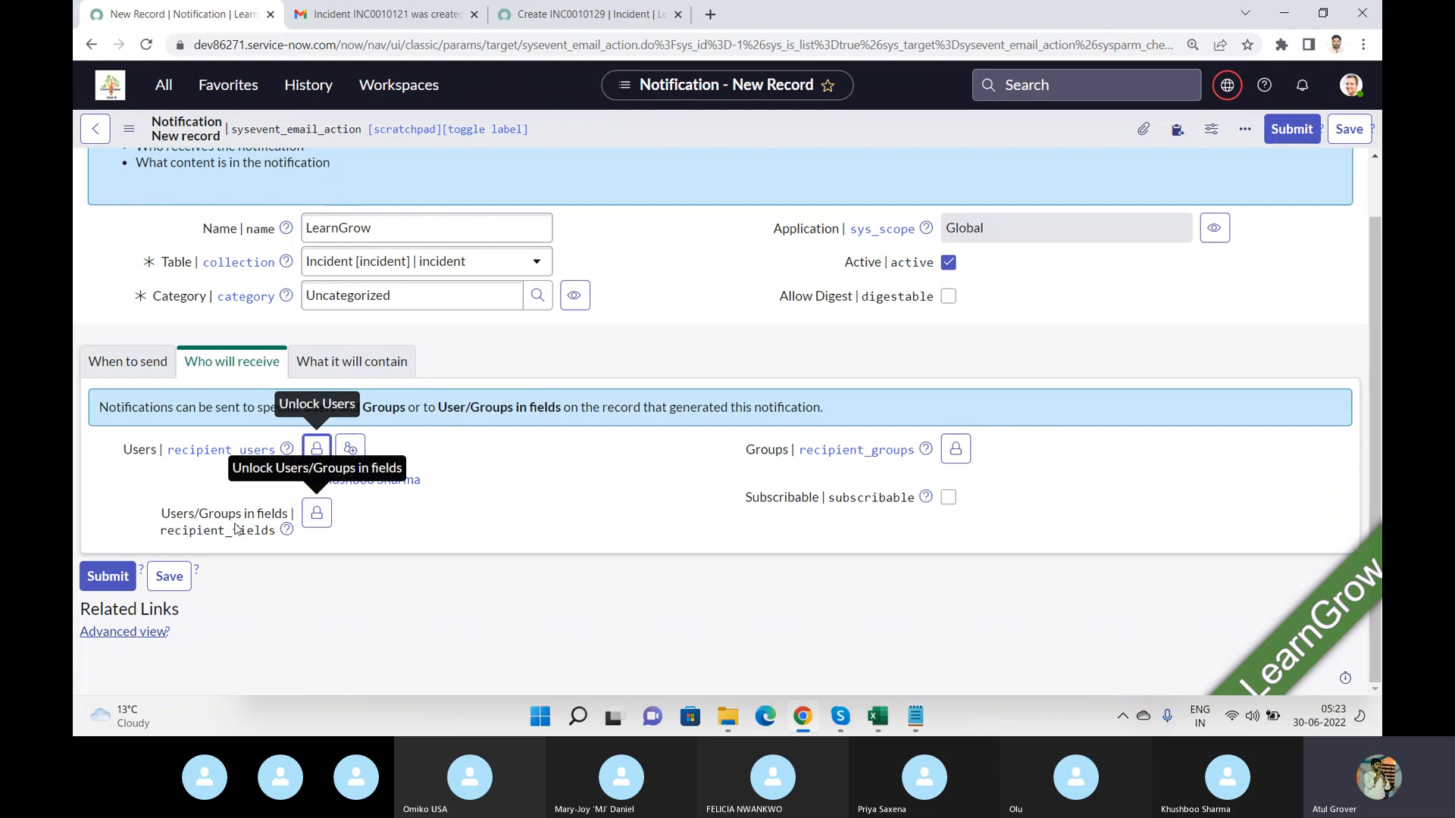
Add Caller, Assigned to and Assignment group as recipients in the Users/Groups in fields list.
left_click_drag(155, 520, 288, 517)
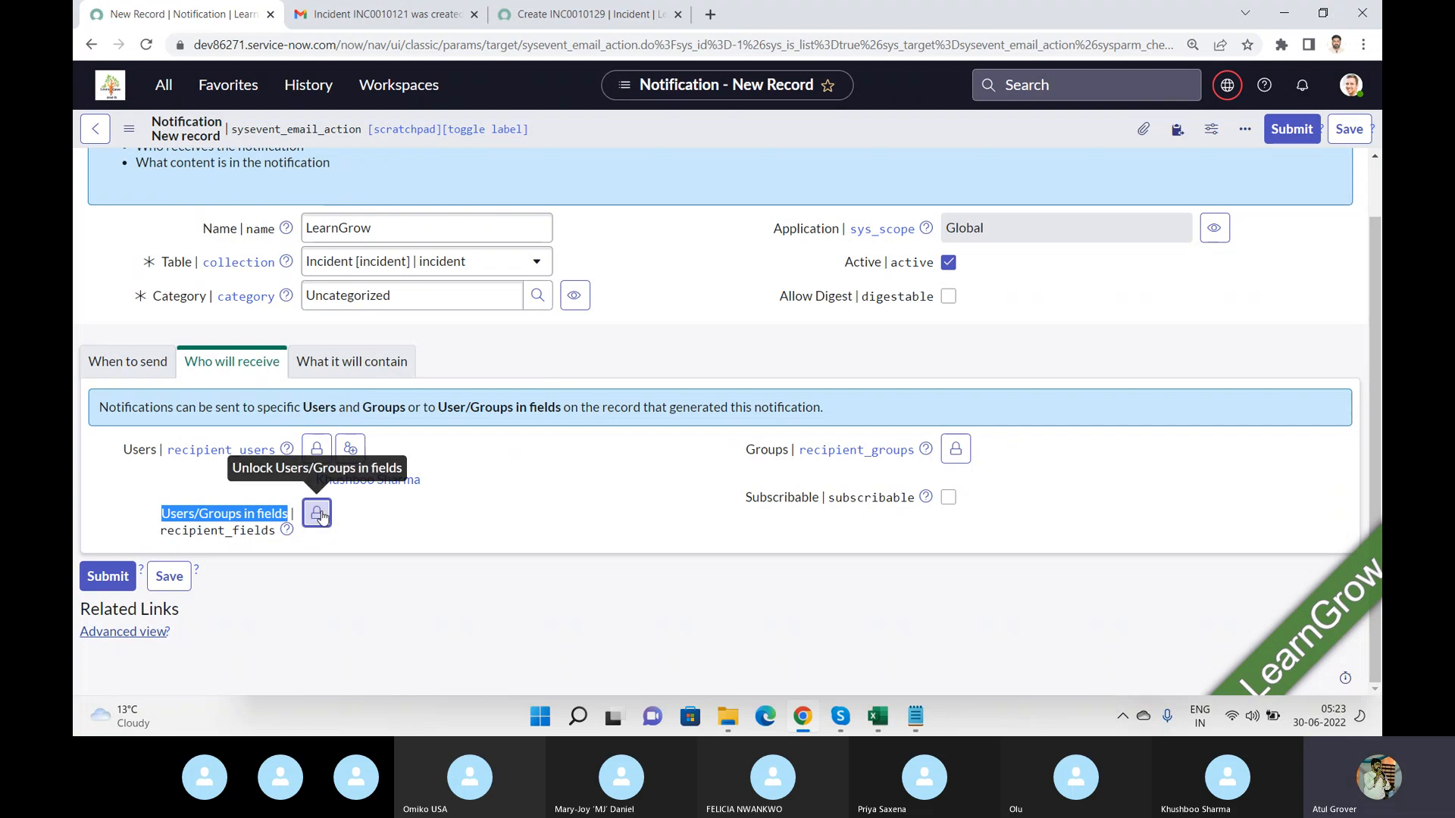
left_click(319, 513)
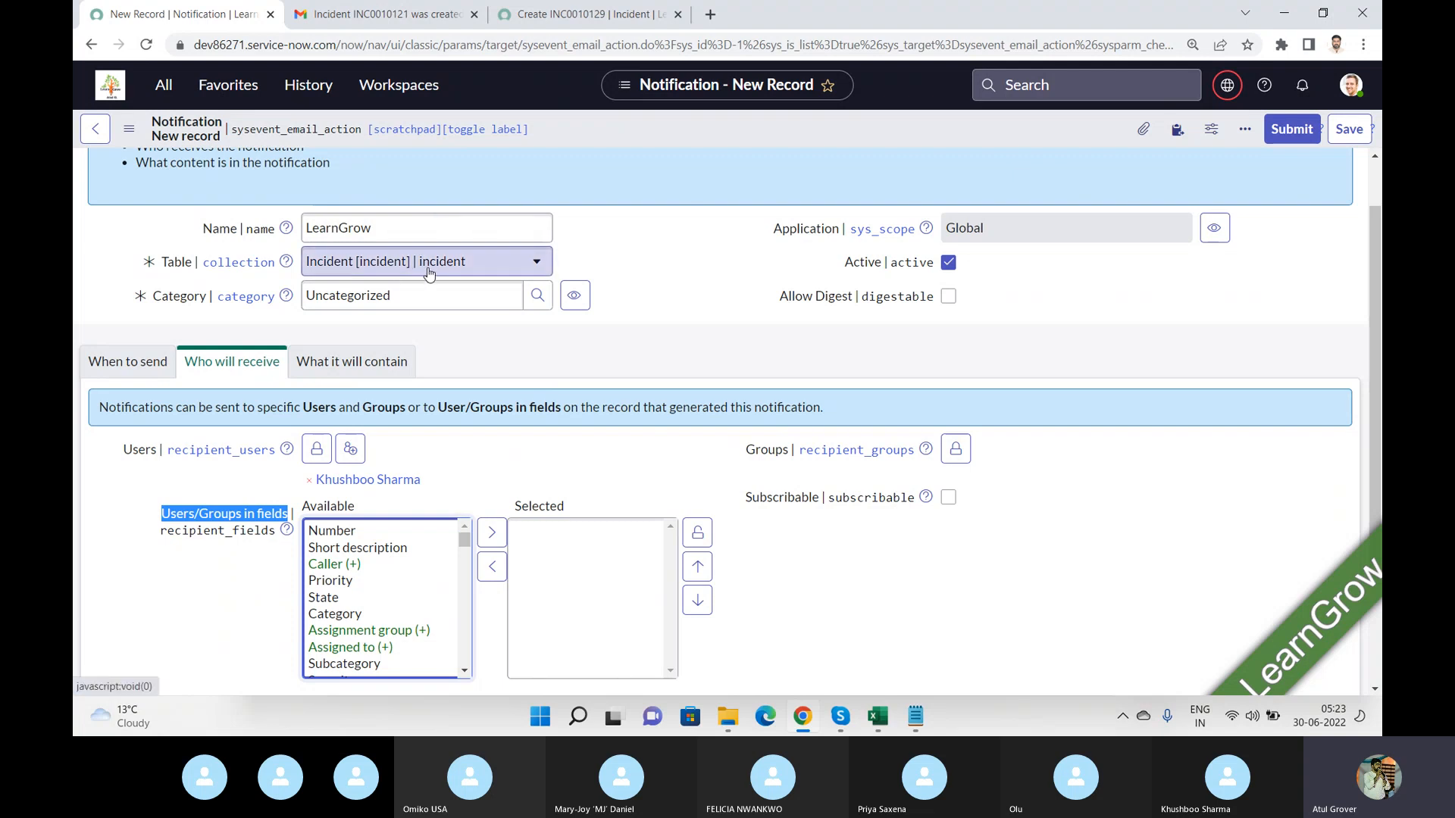
left_click(334, 568)
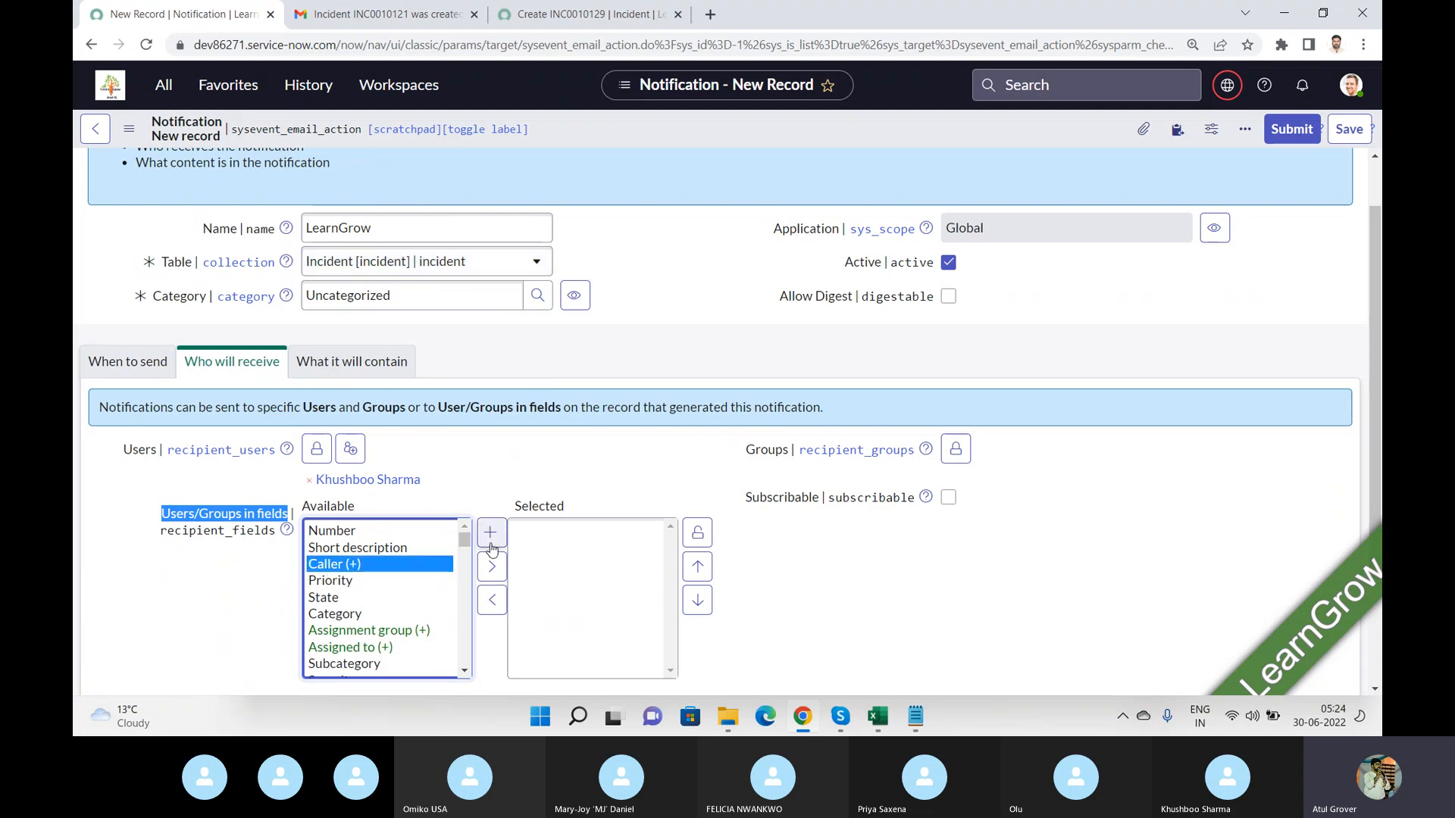
left_click(493, 570)
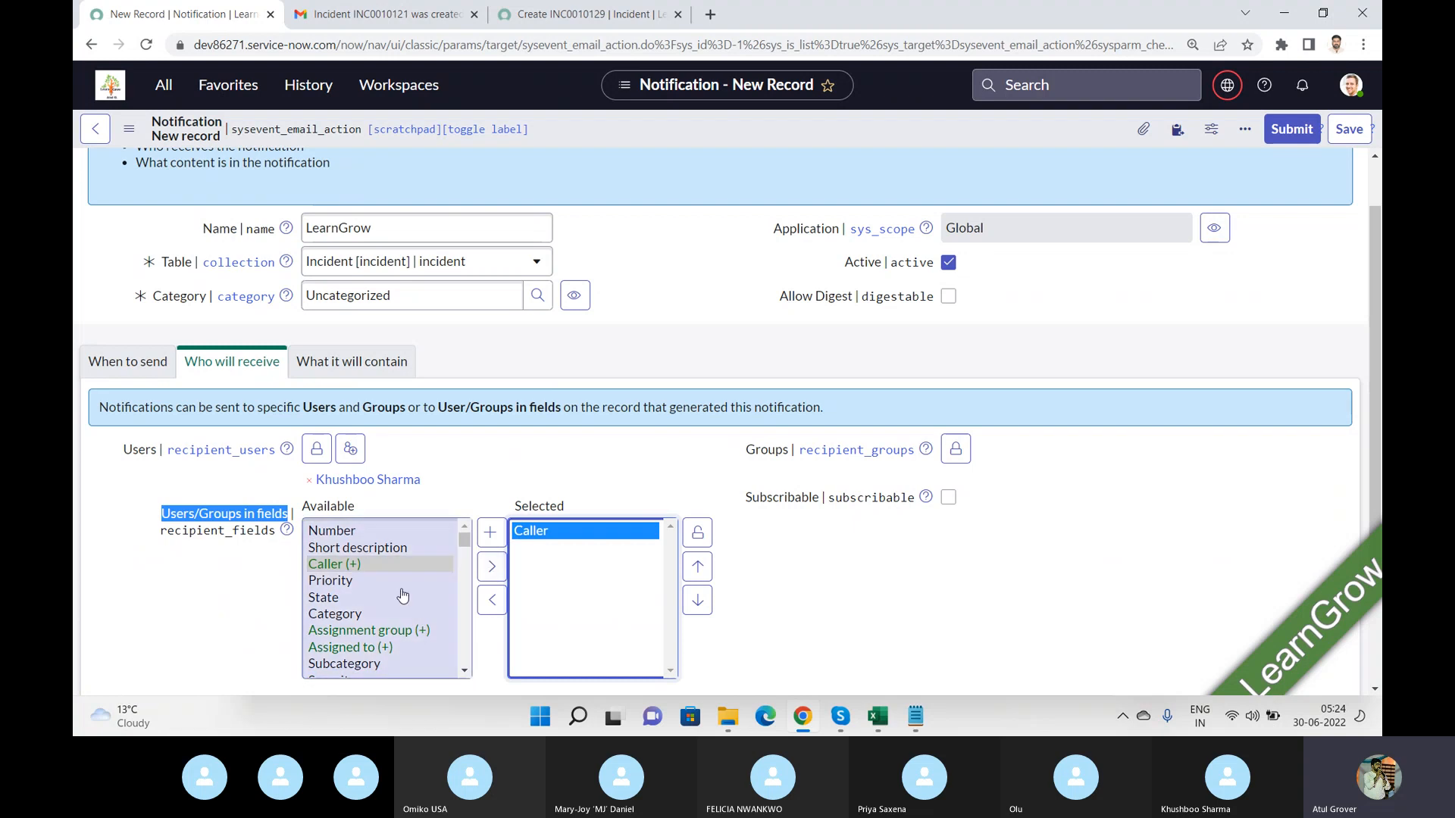
left_click(335, 598)
key("Down")
key("Down")
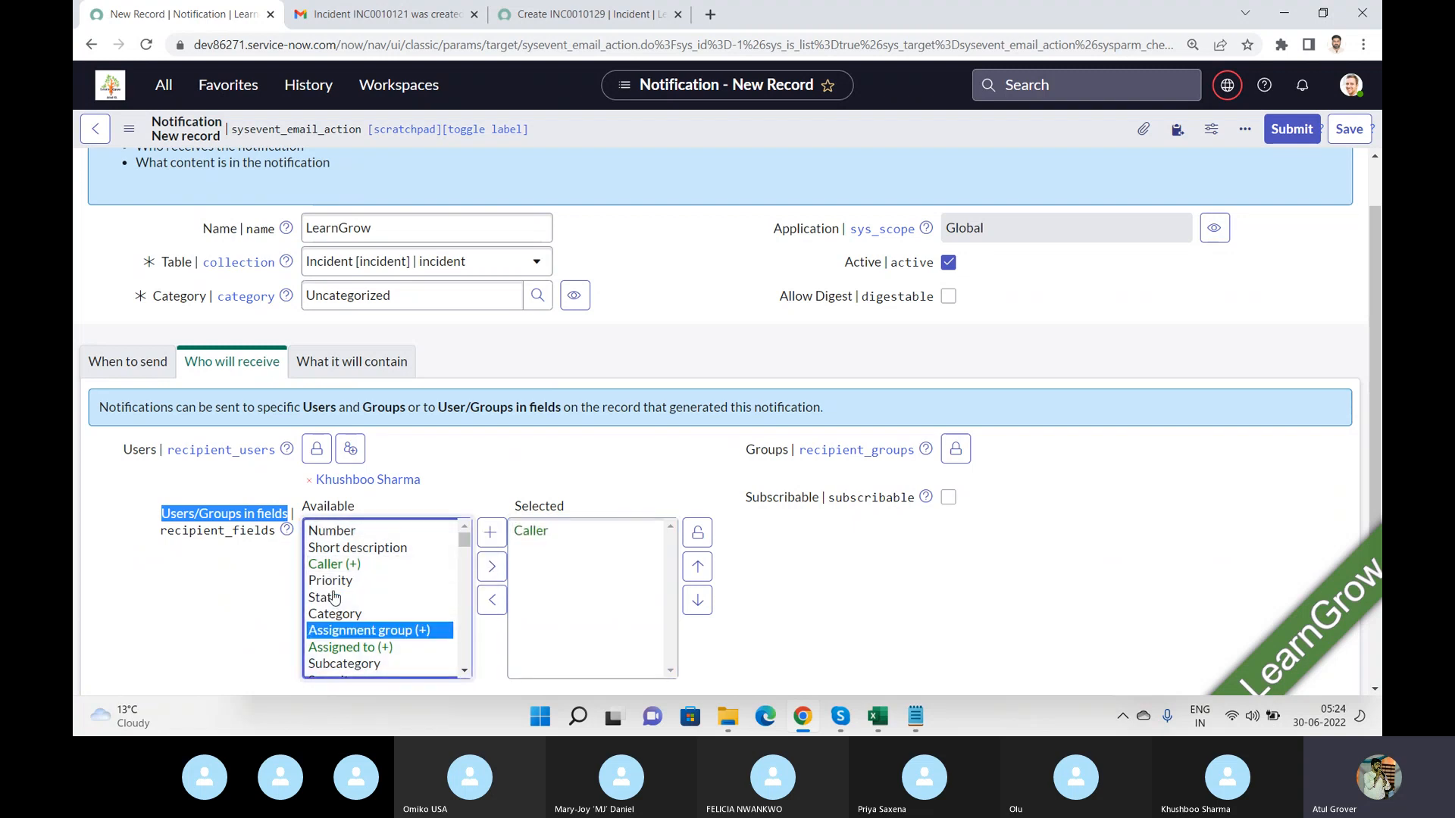
left_click(351, 647)
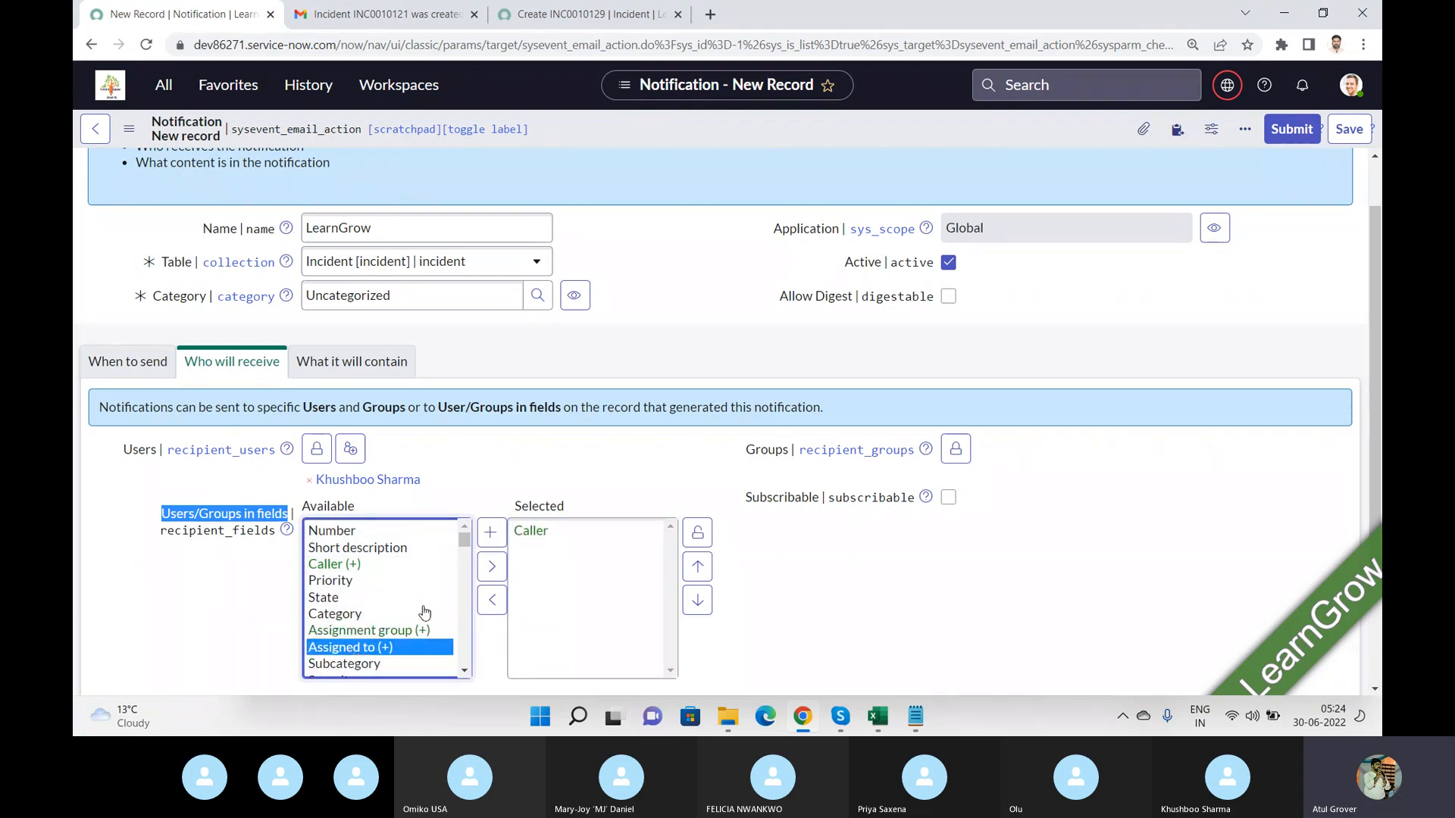
left_click(488, 569)
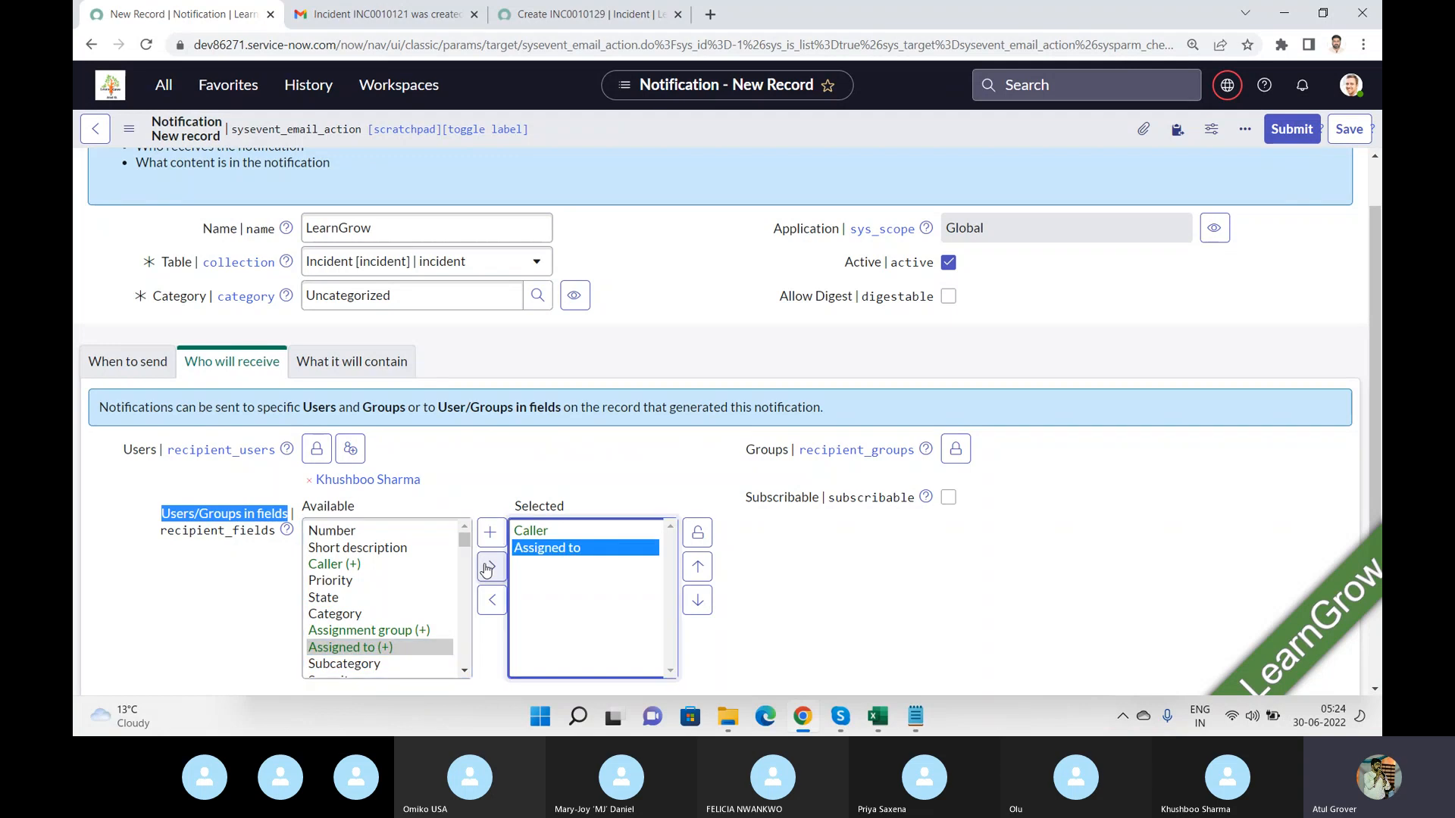
left_click(375, 633)
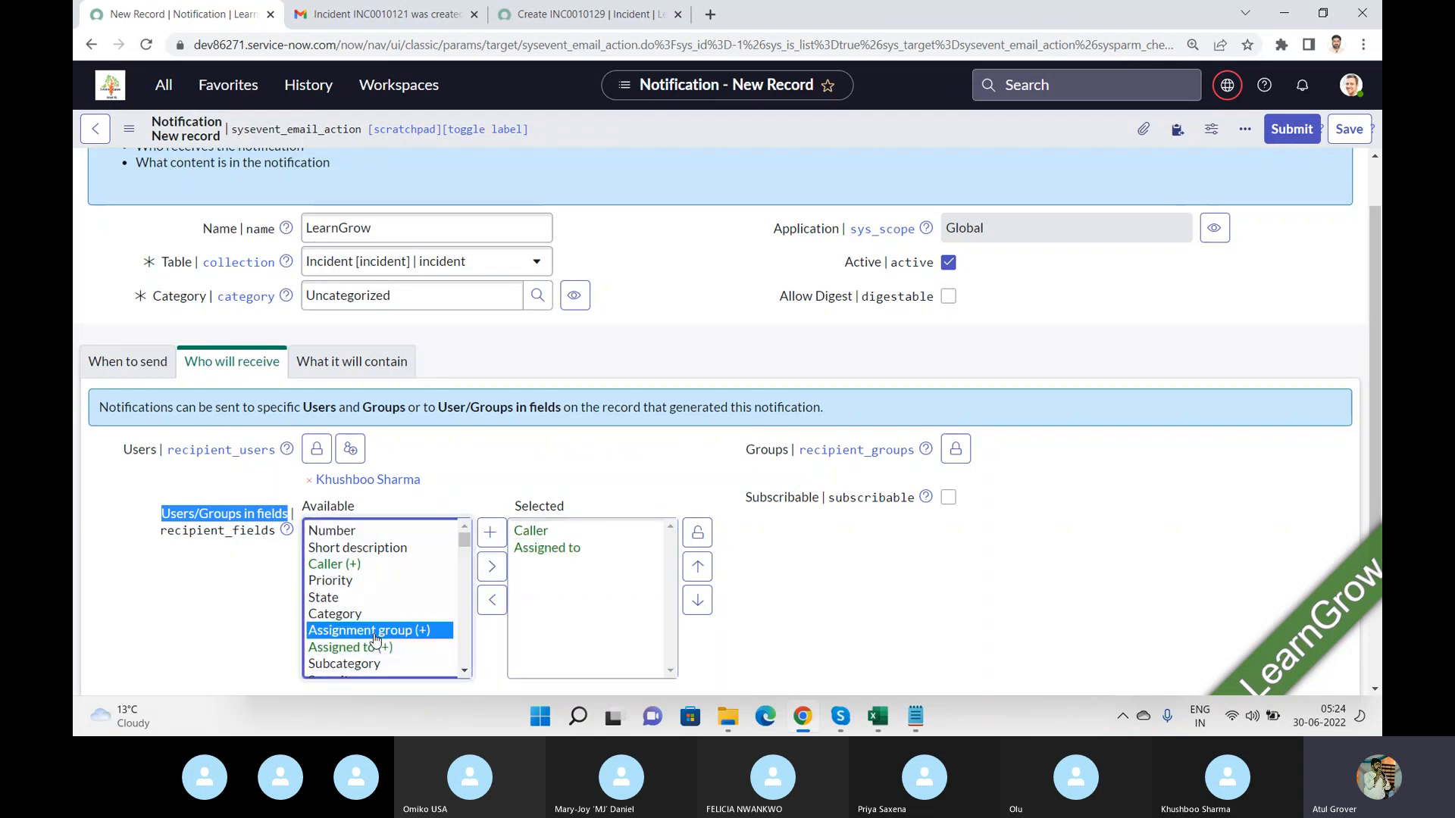
left_click(492, 573)
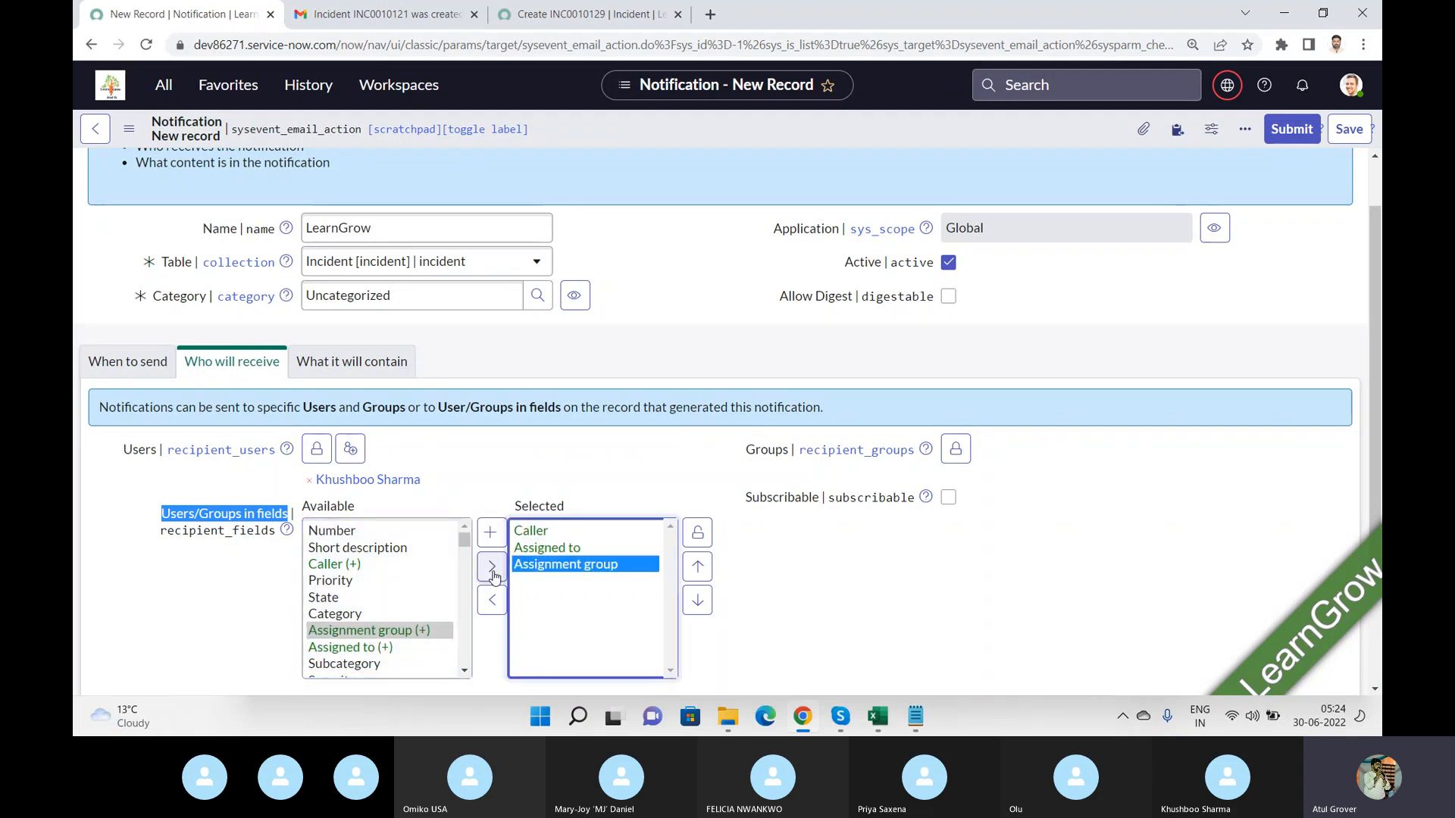
left_click(697, 532)
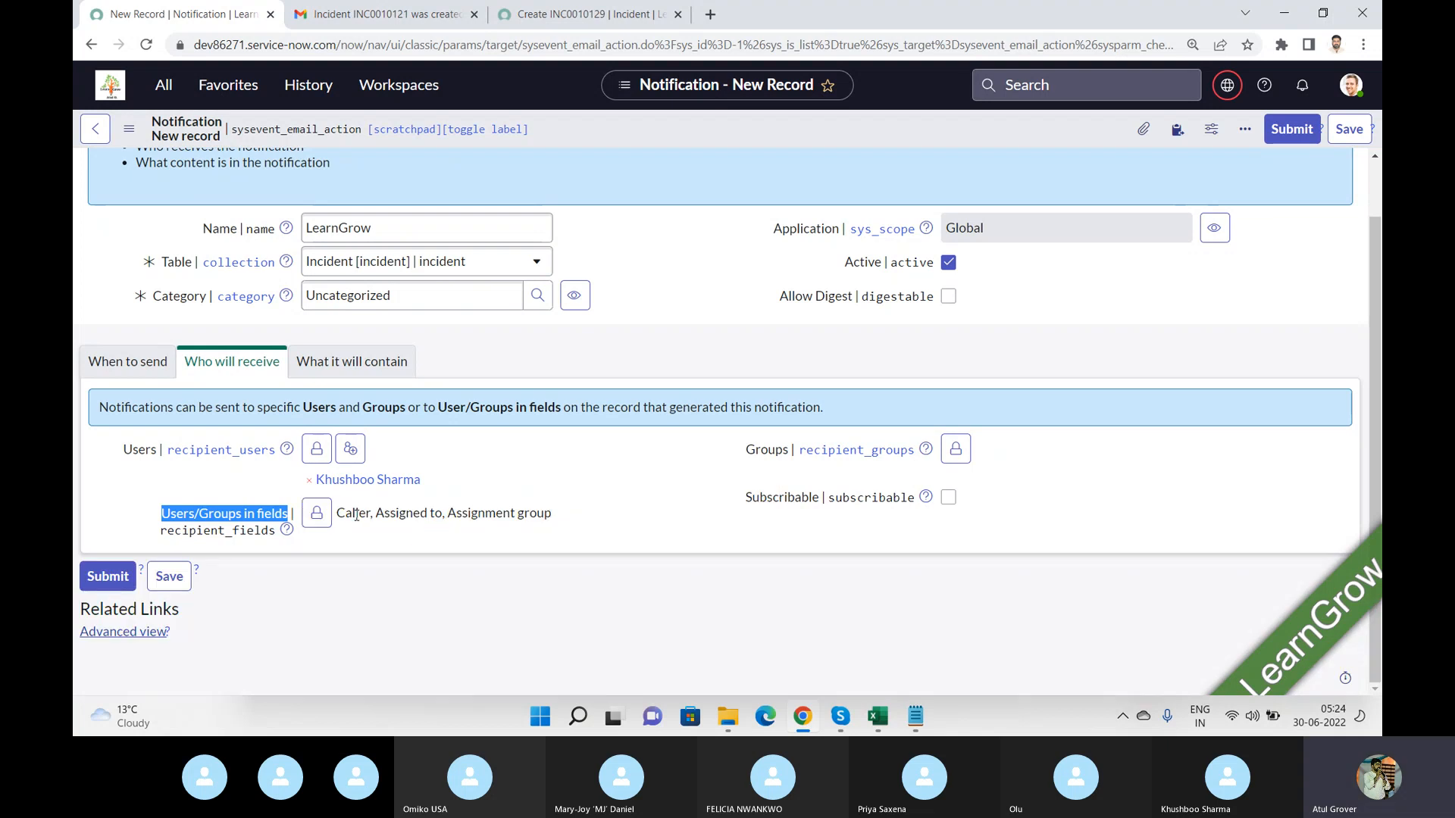
Open the notification's What it will contain section.
left_click(550, 17)
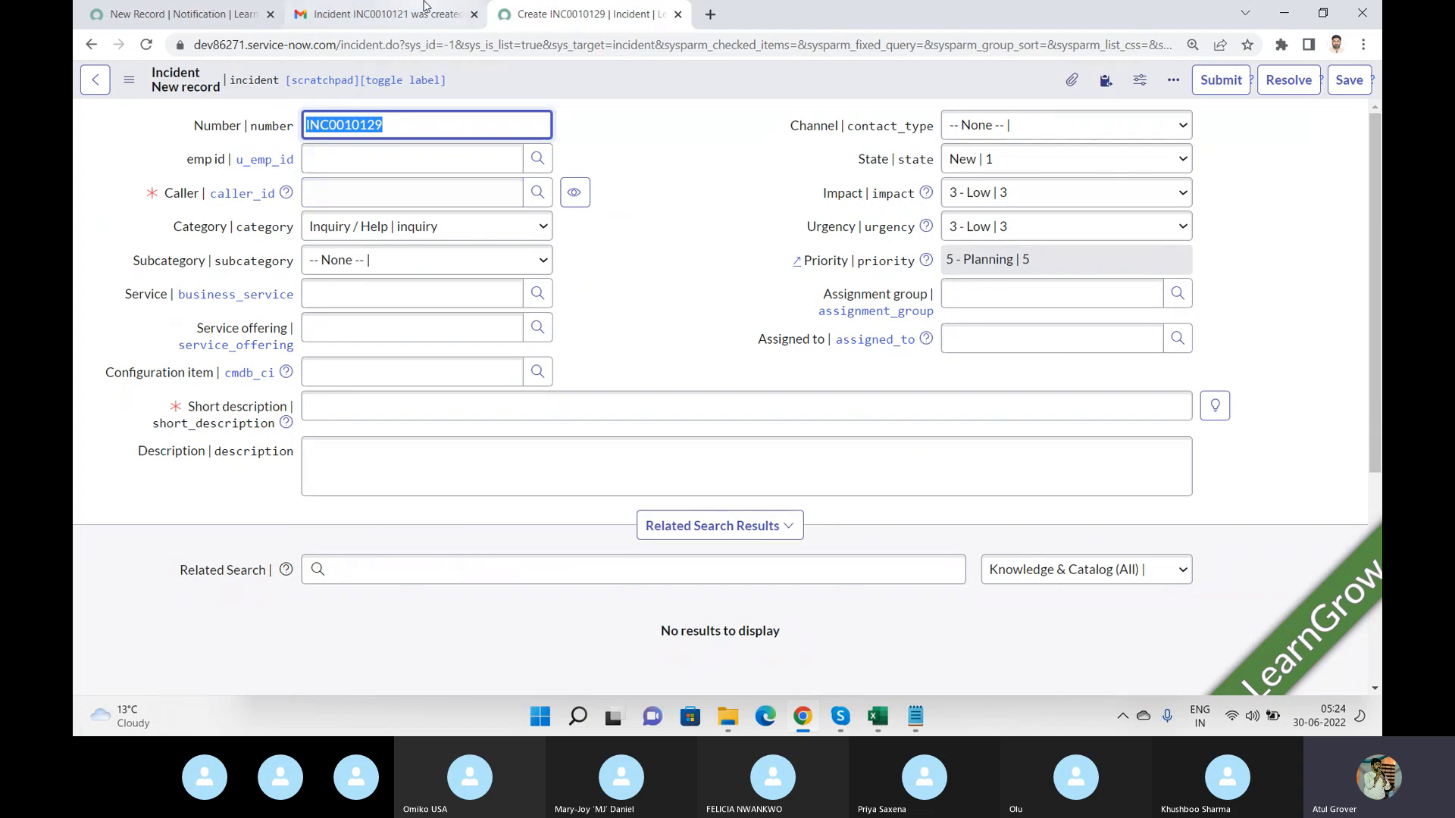
left_click(176, 15)
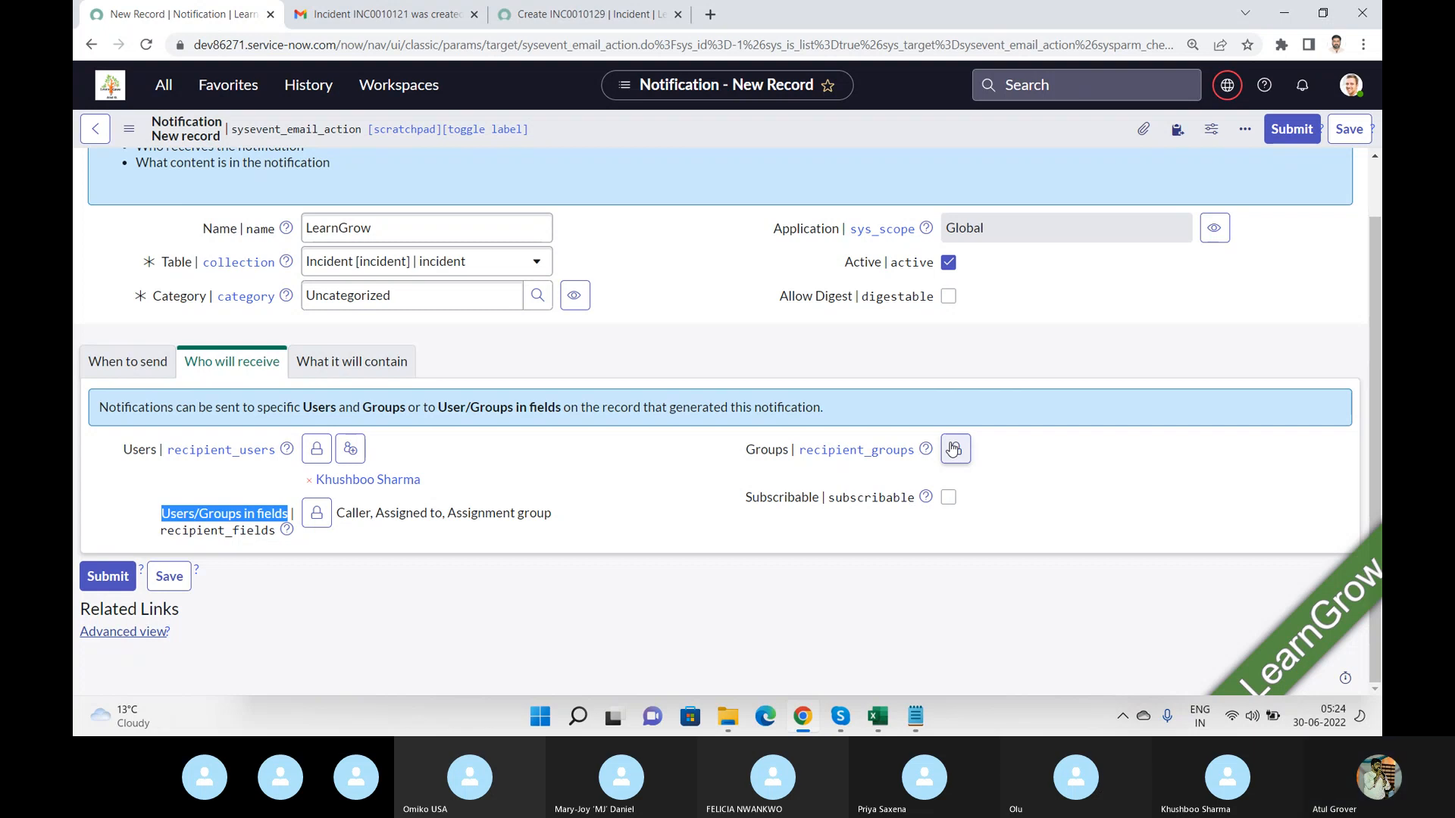
left_click(347, 379)
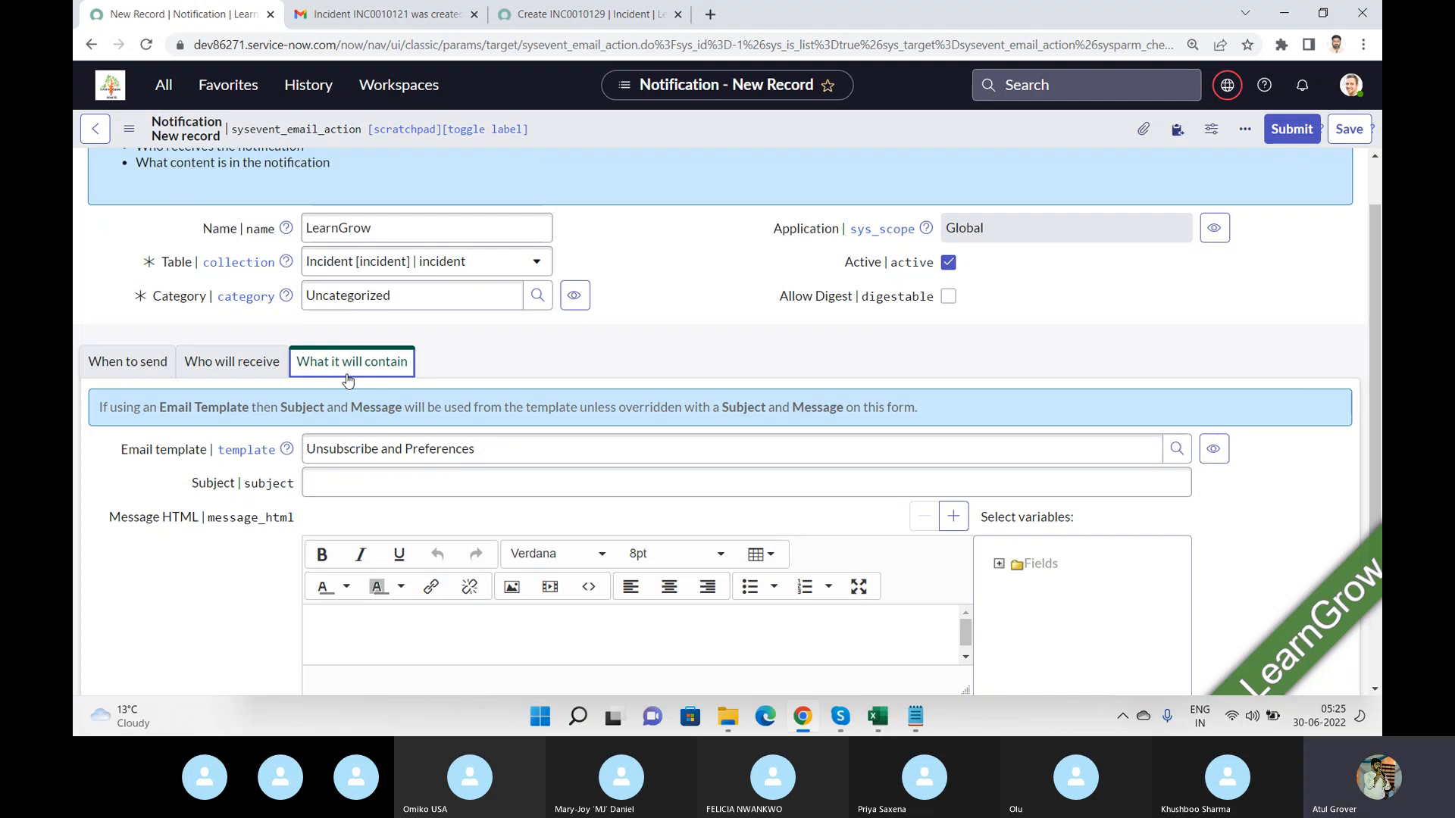
Rename the notification to LearnGrow Create Incident.
left_click(572, 488)
left_click(572, 487)
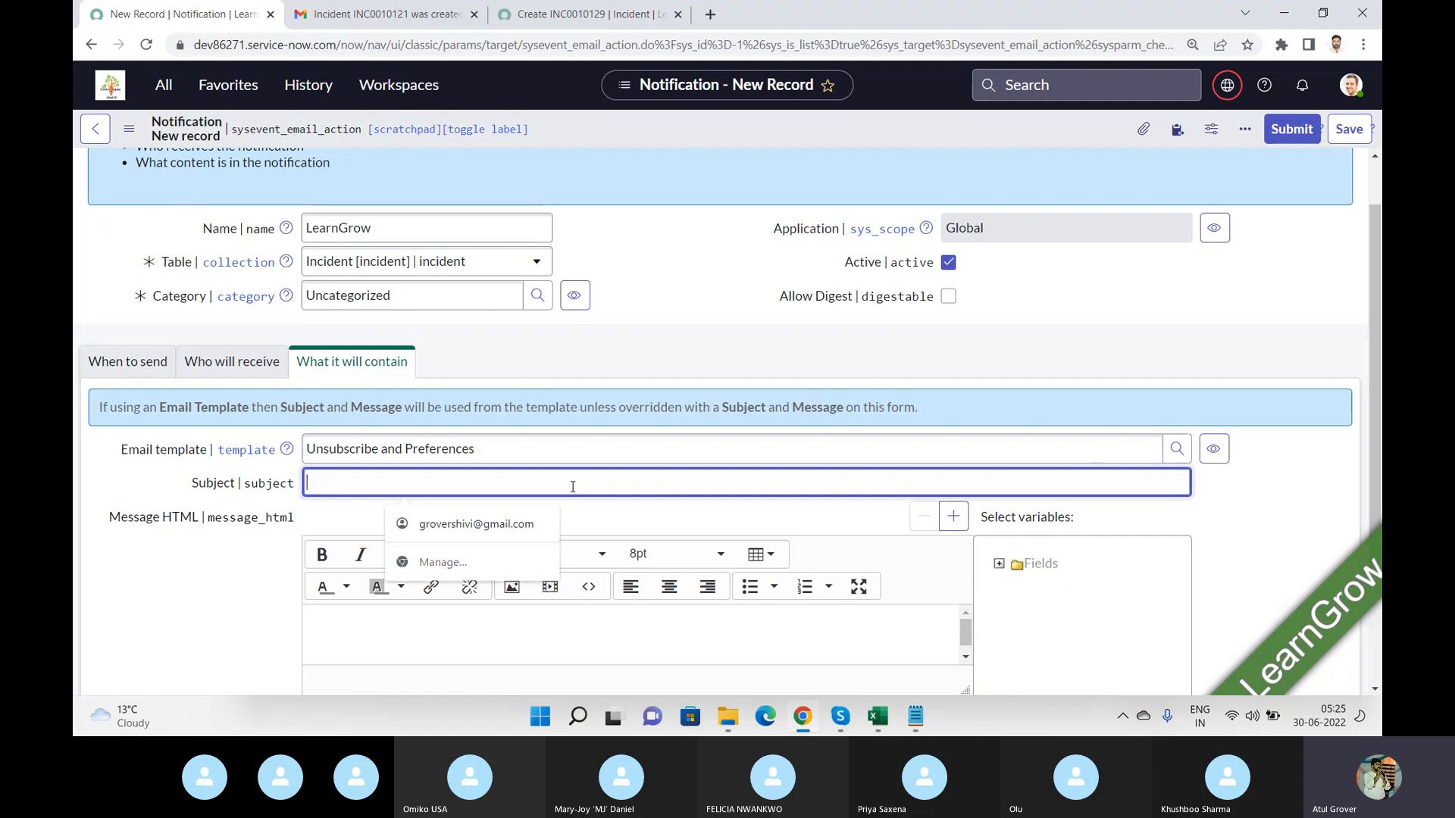
left_click(625, 525)
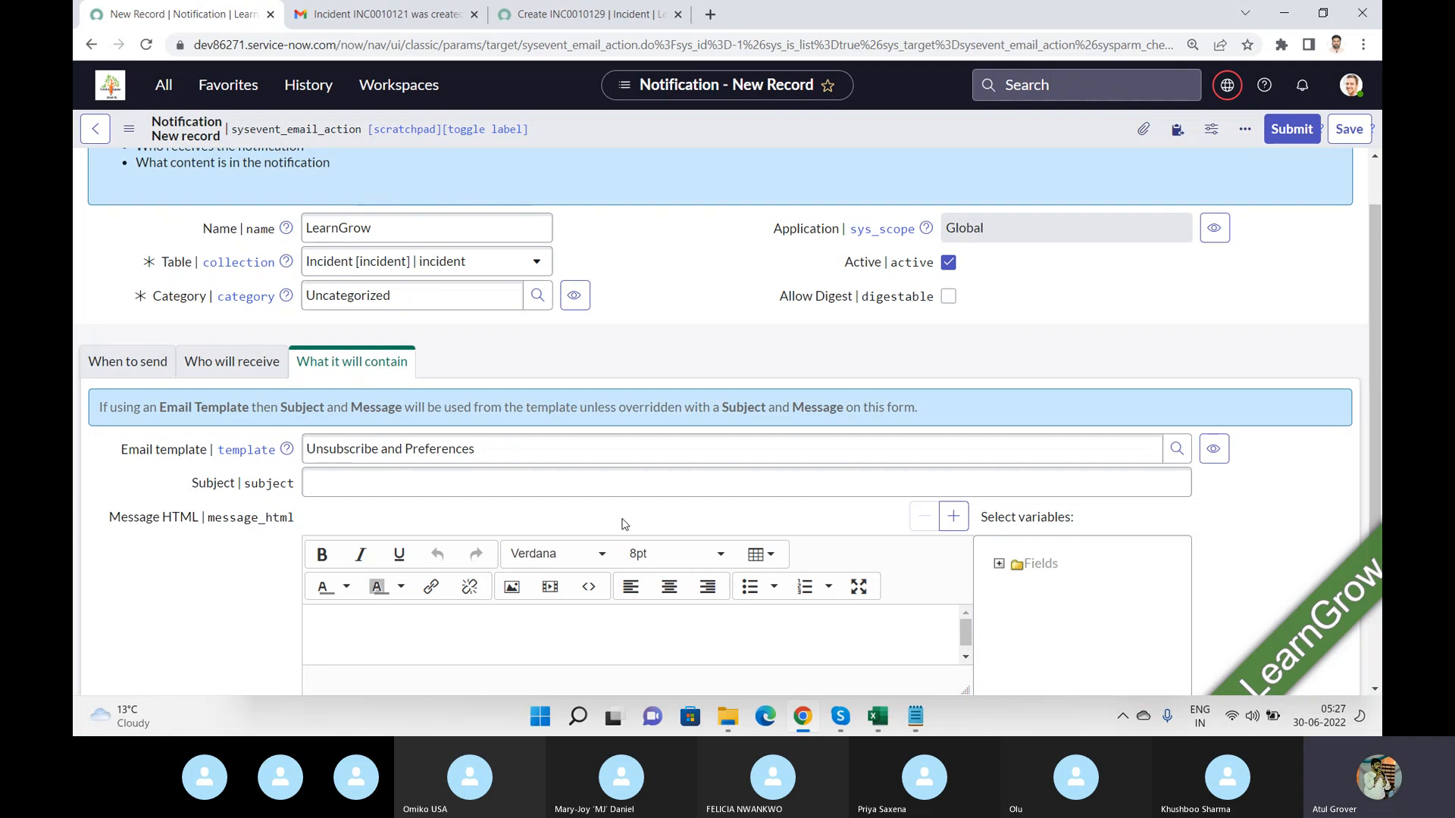
left_click(434, 231)
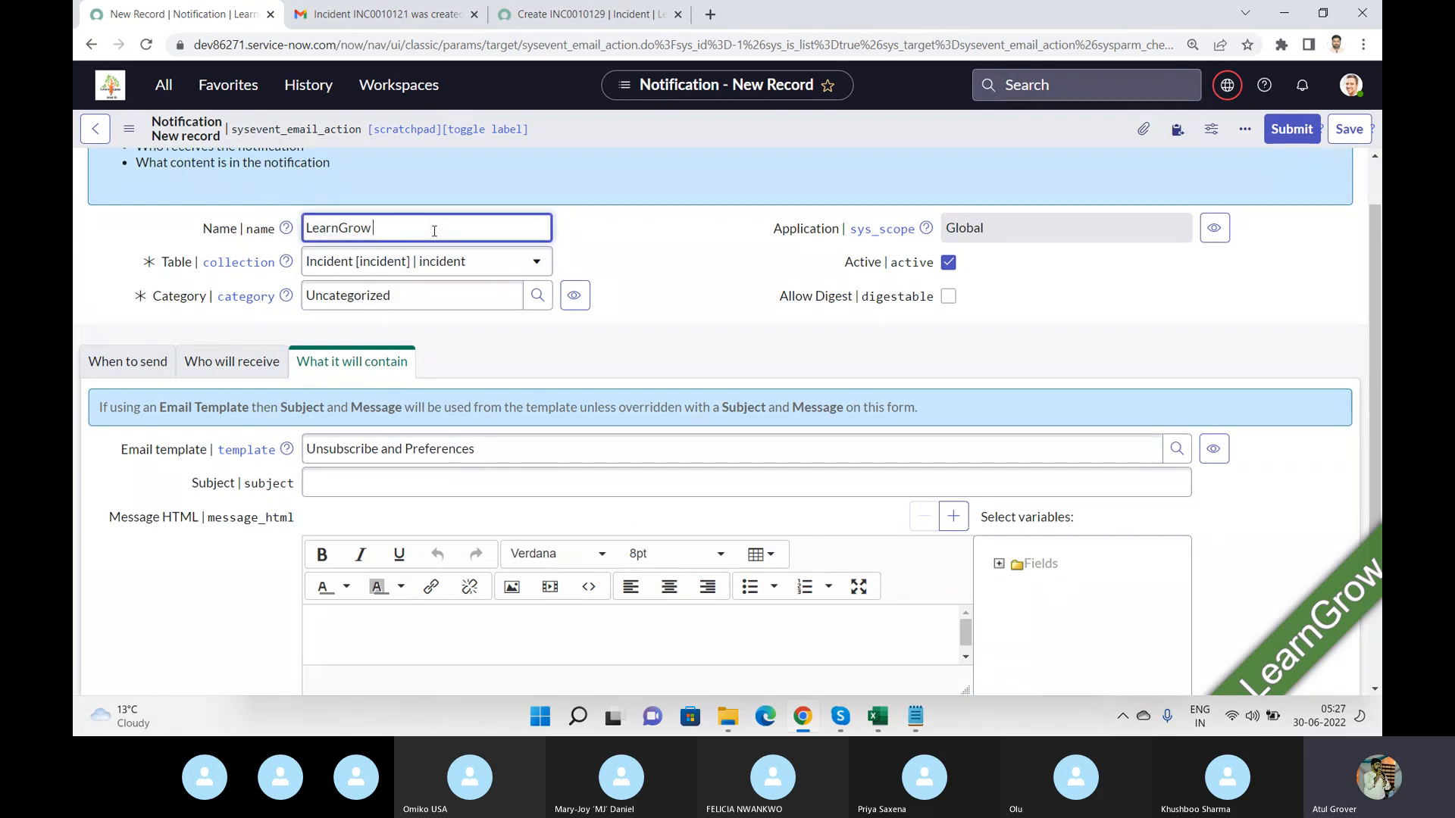
type("Create Incident")
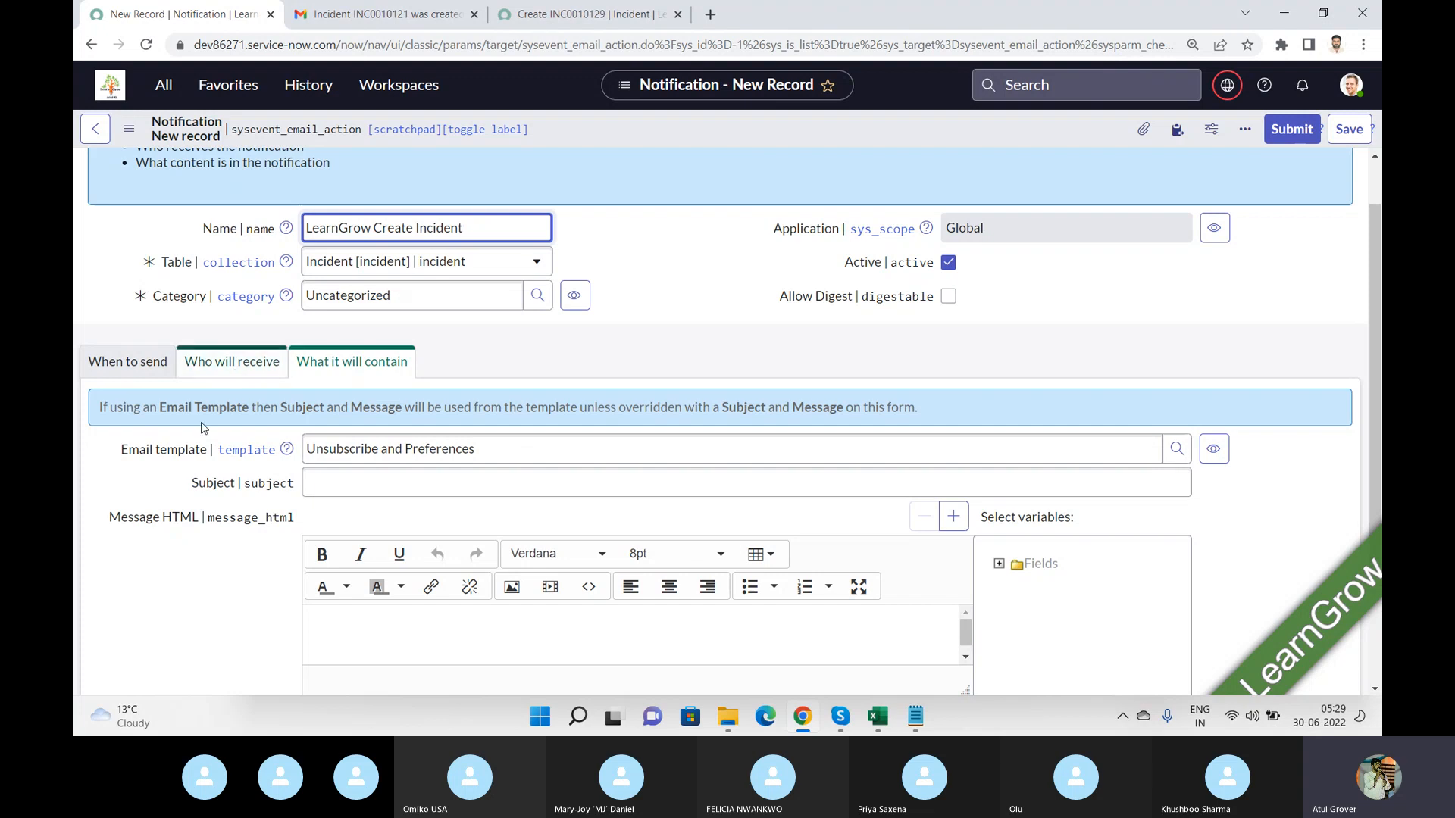
Enter the email subject Welcome inWorld for LNG.
left_click(377, 483)
type("We")
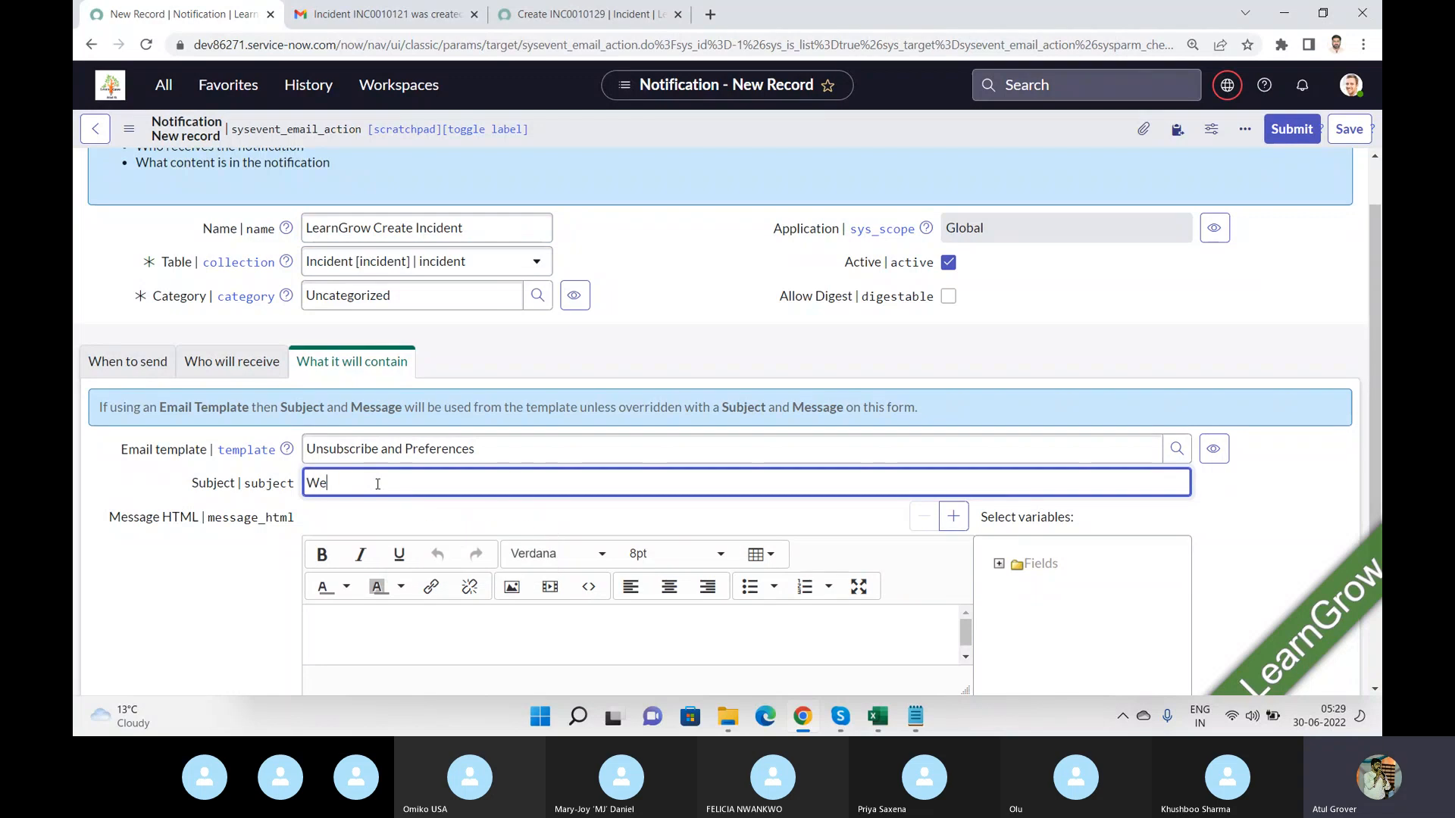
key("BackSpace")
key("BackSpace")
type("lcoem i=")
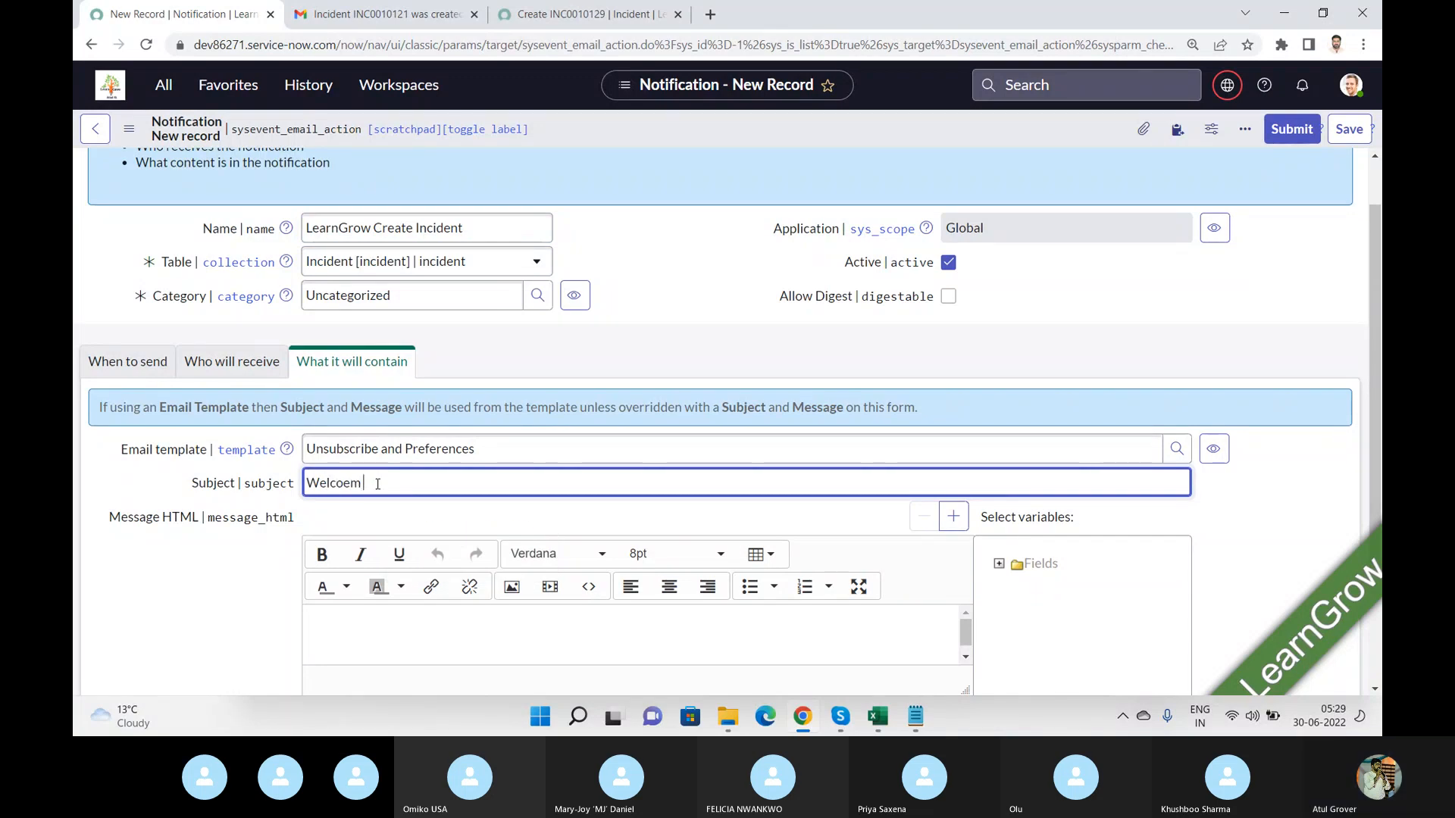
key("BackSpace")
type("me inWork")
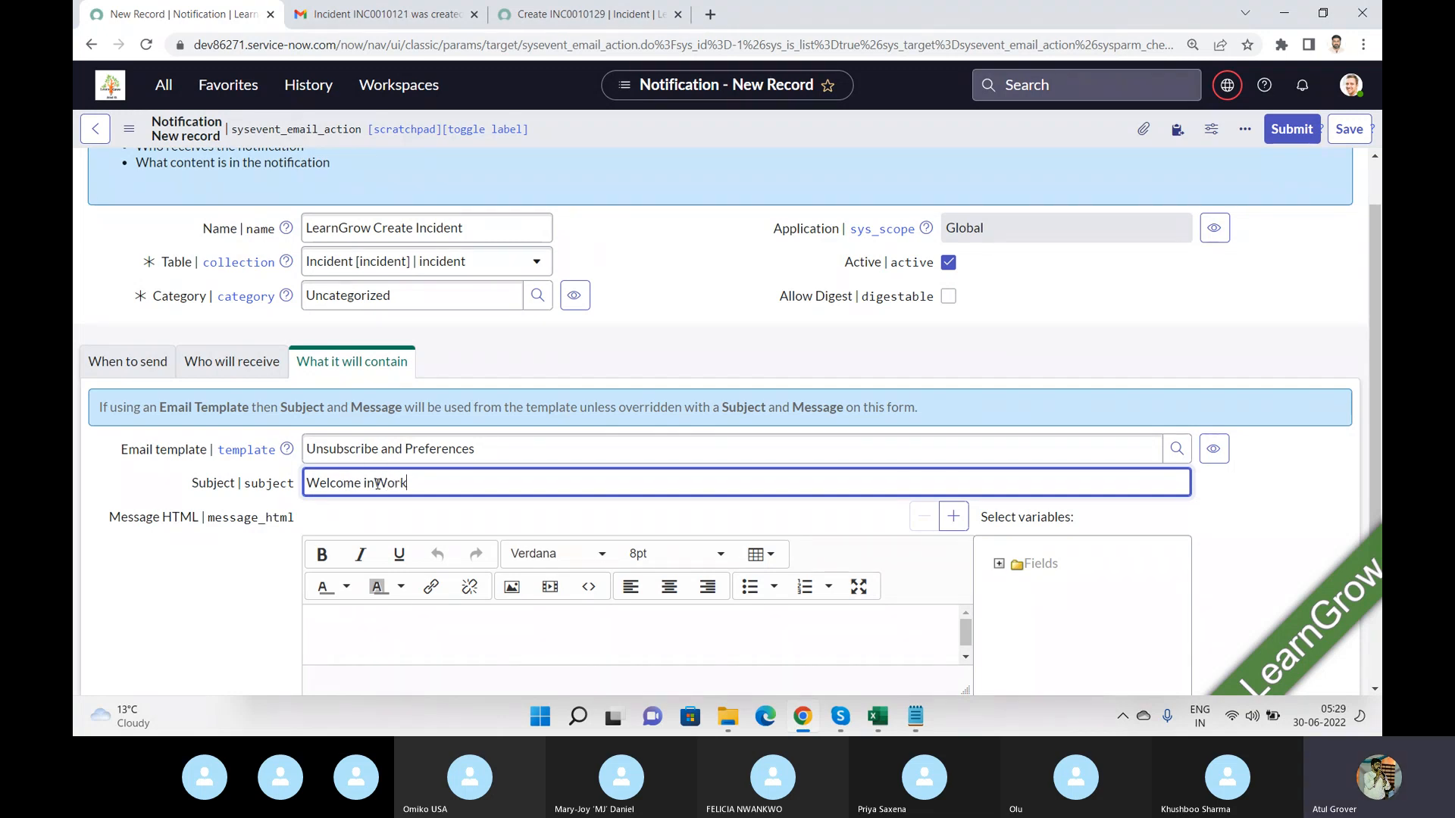
key("BackSpace")
type("ld for LNG")
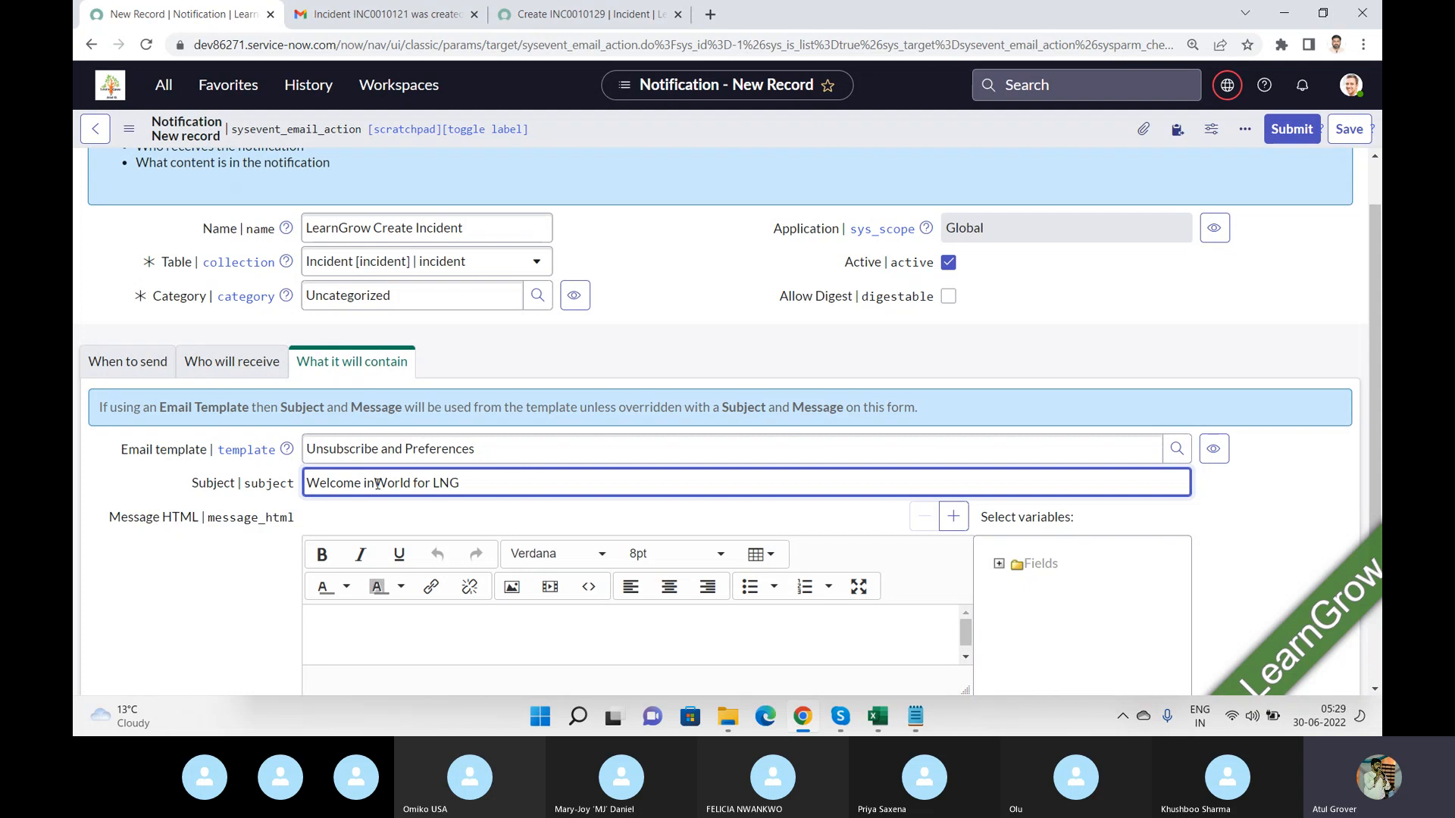
Examine the earlier incident email's subject in Gmail and the Number field on the new incident form.
left_click(589, 11)
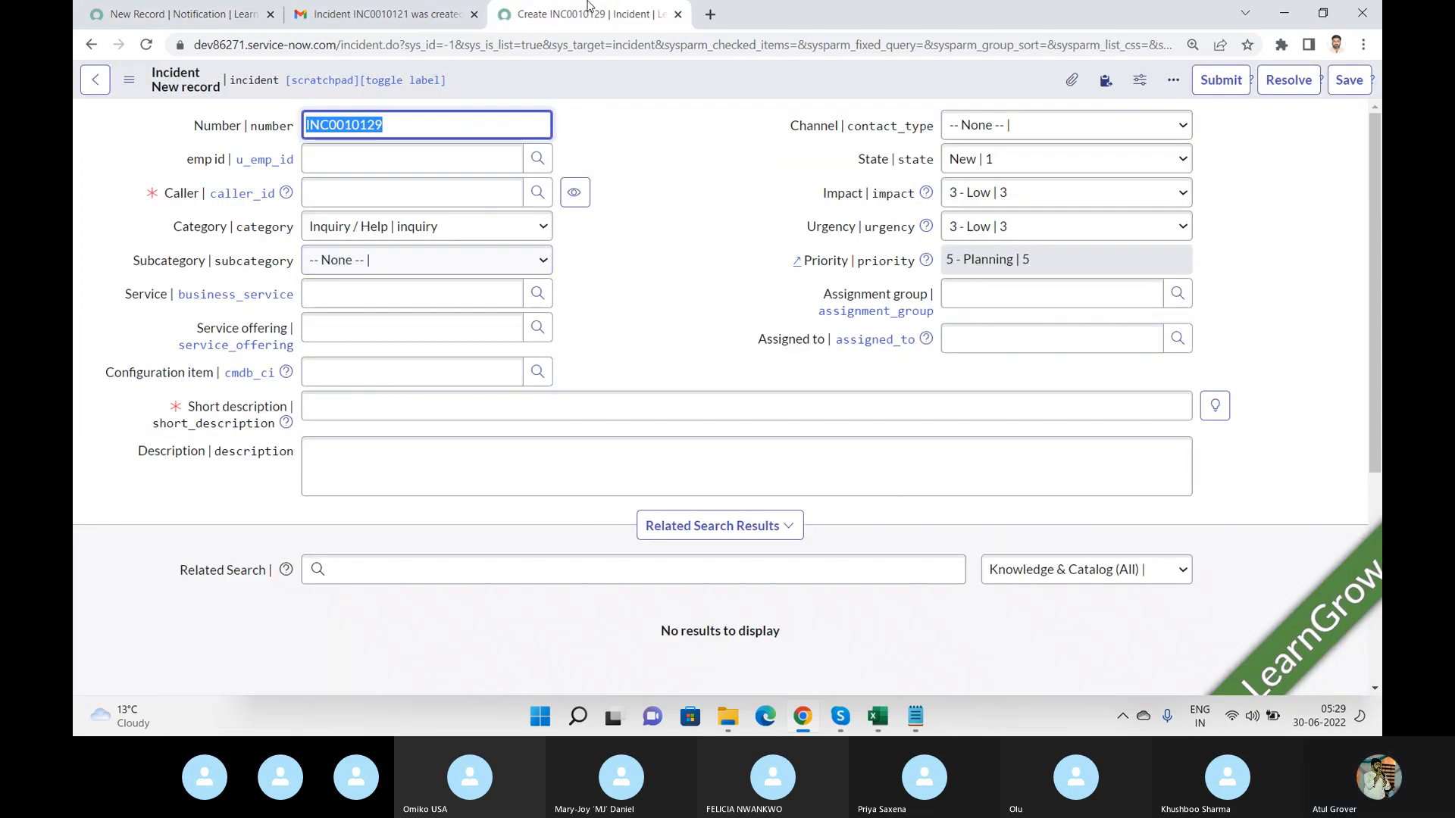
left_click(438, 12)
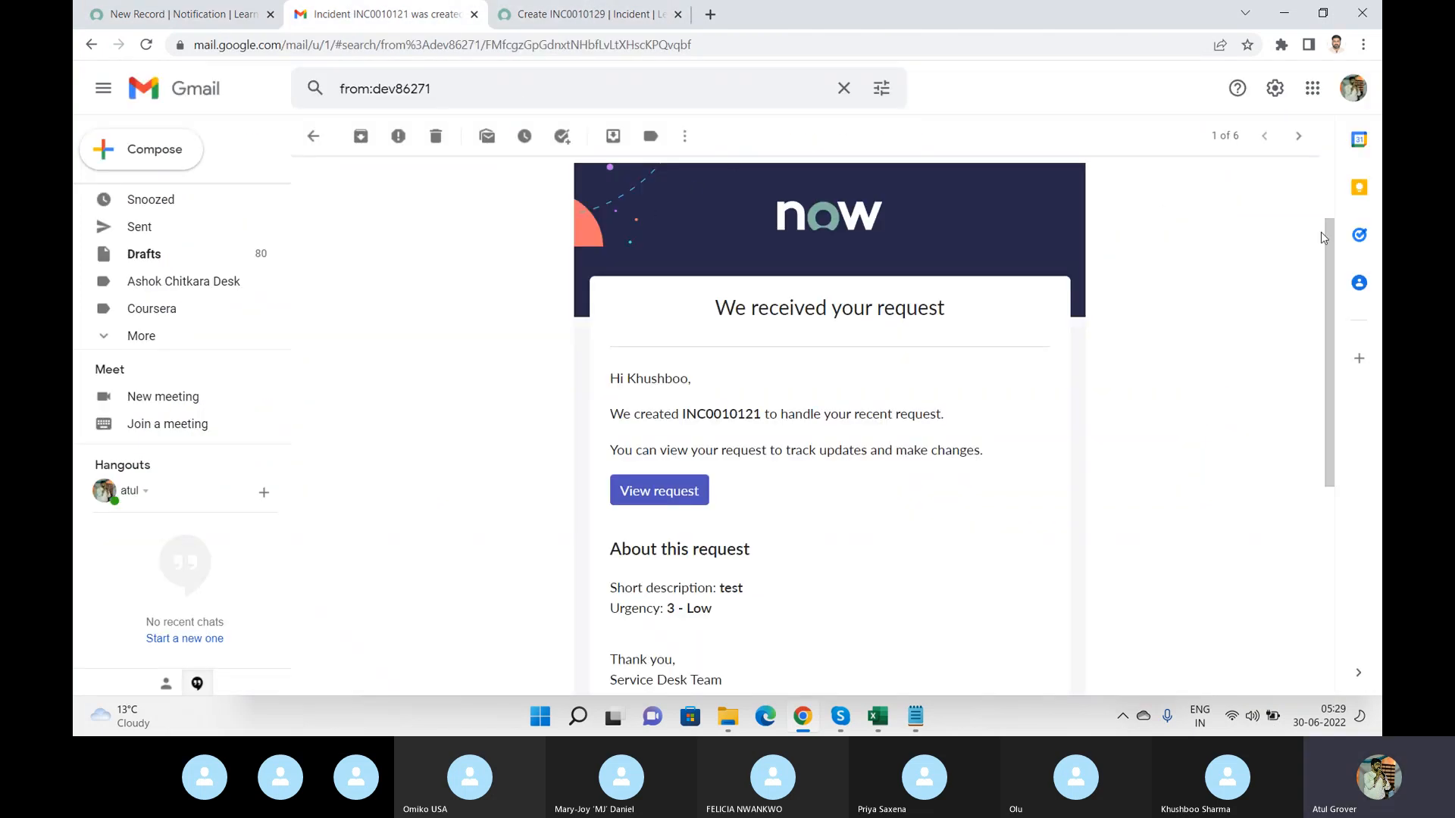
scroll(1330, 303, "up", 2)
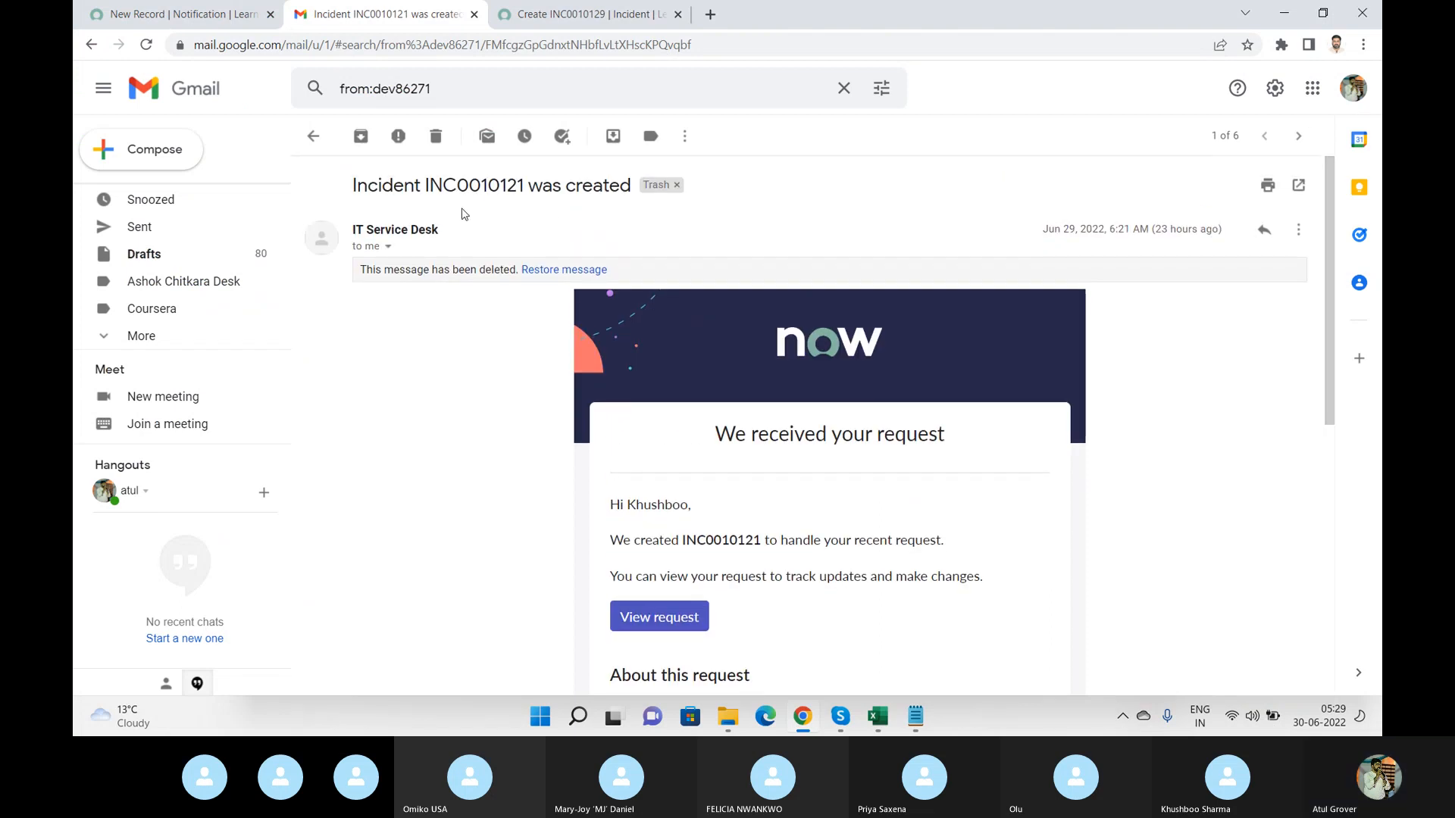
double_click(484, 183)
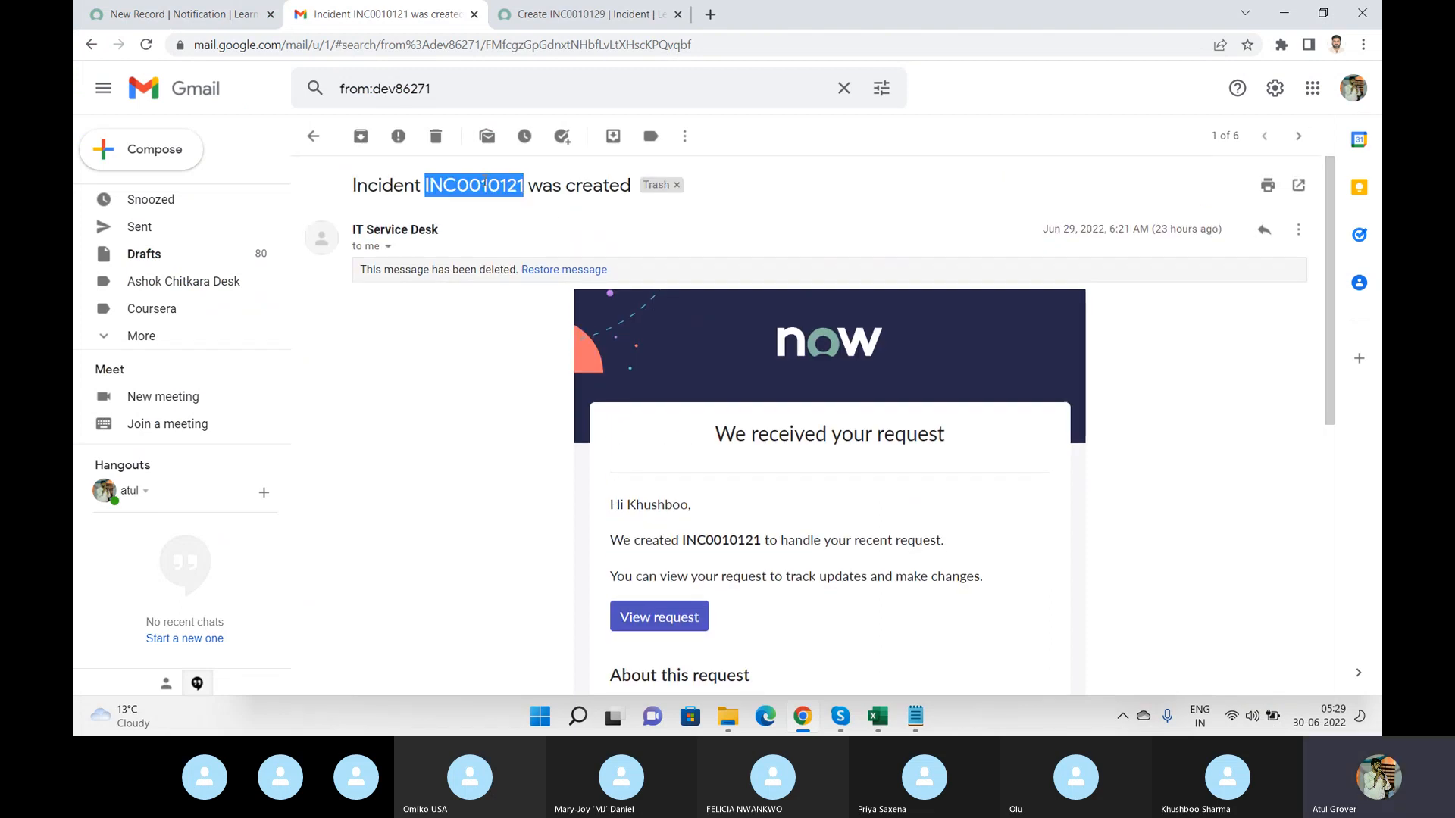
left_click(176, 15)
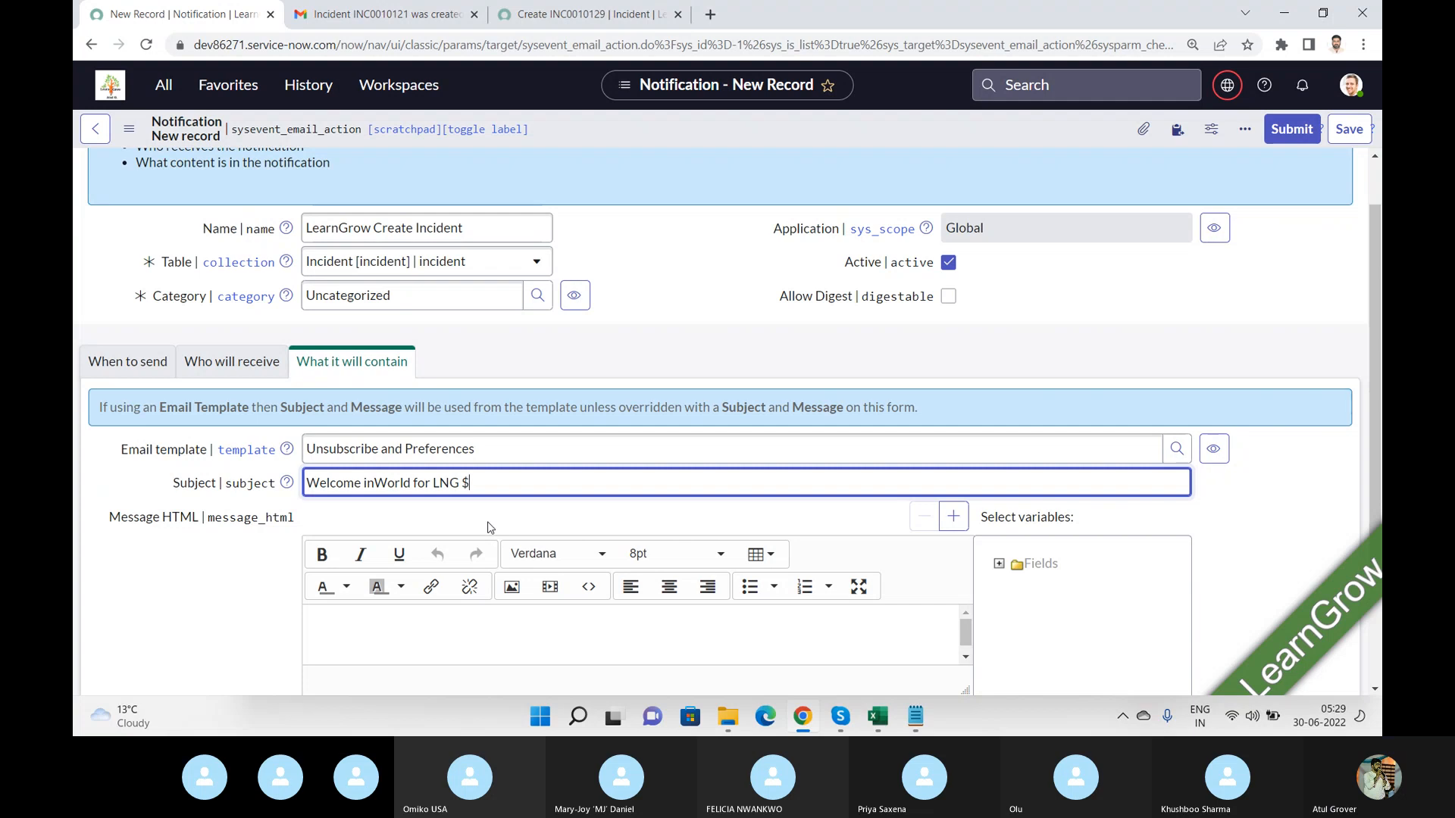
left_click(584, 14)
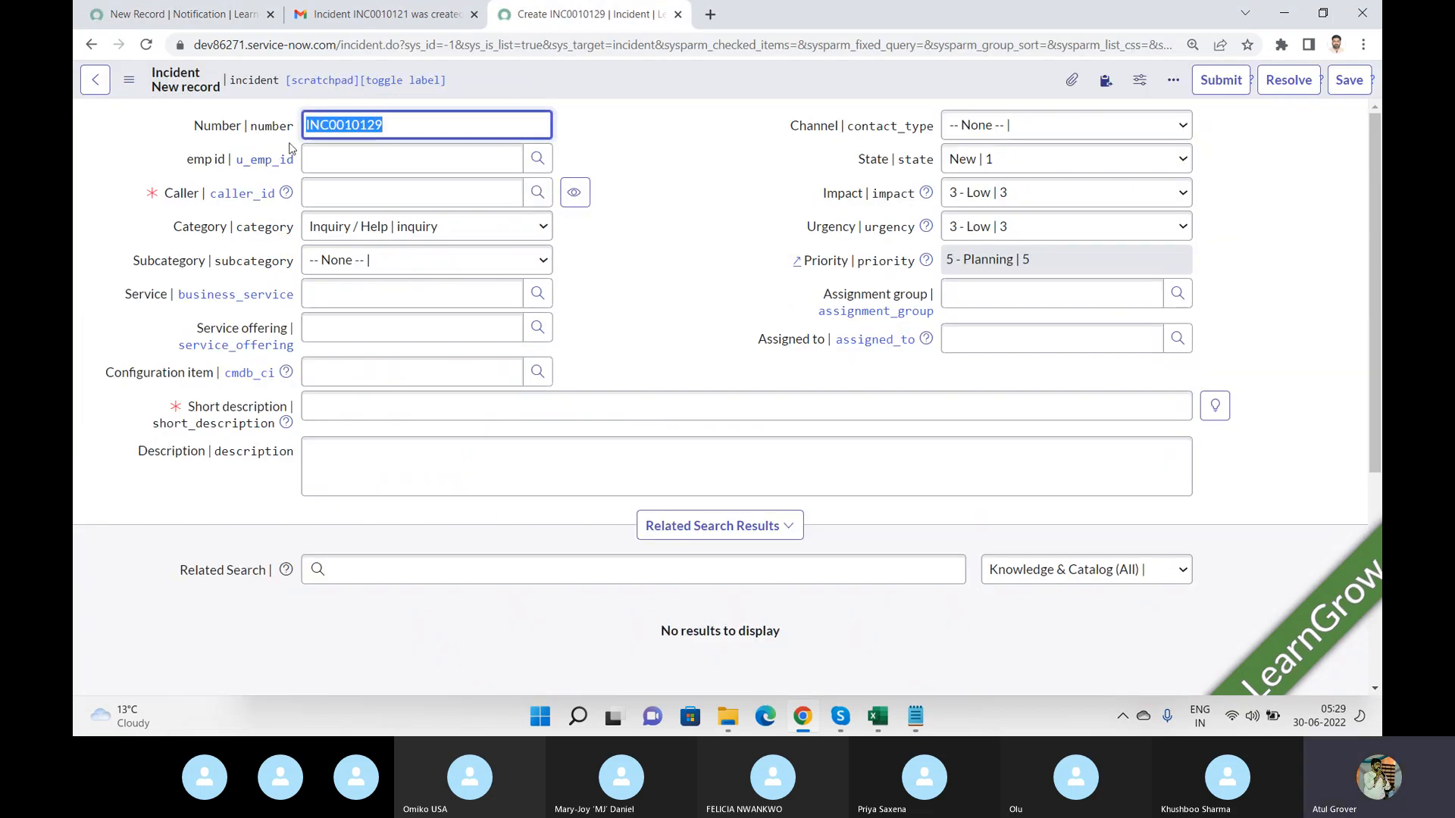
left_click_drag(294, 127, 254, 138)
key("ctrl+c")
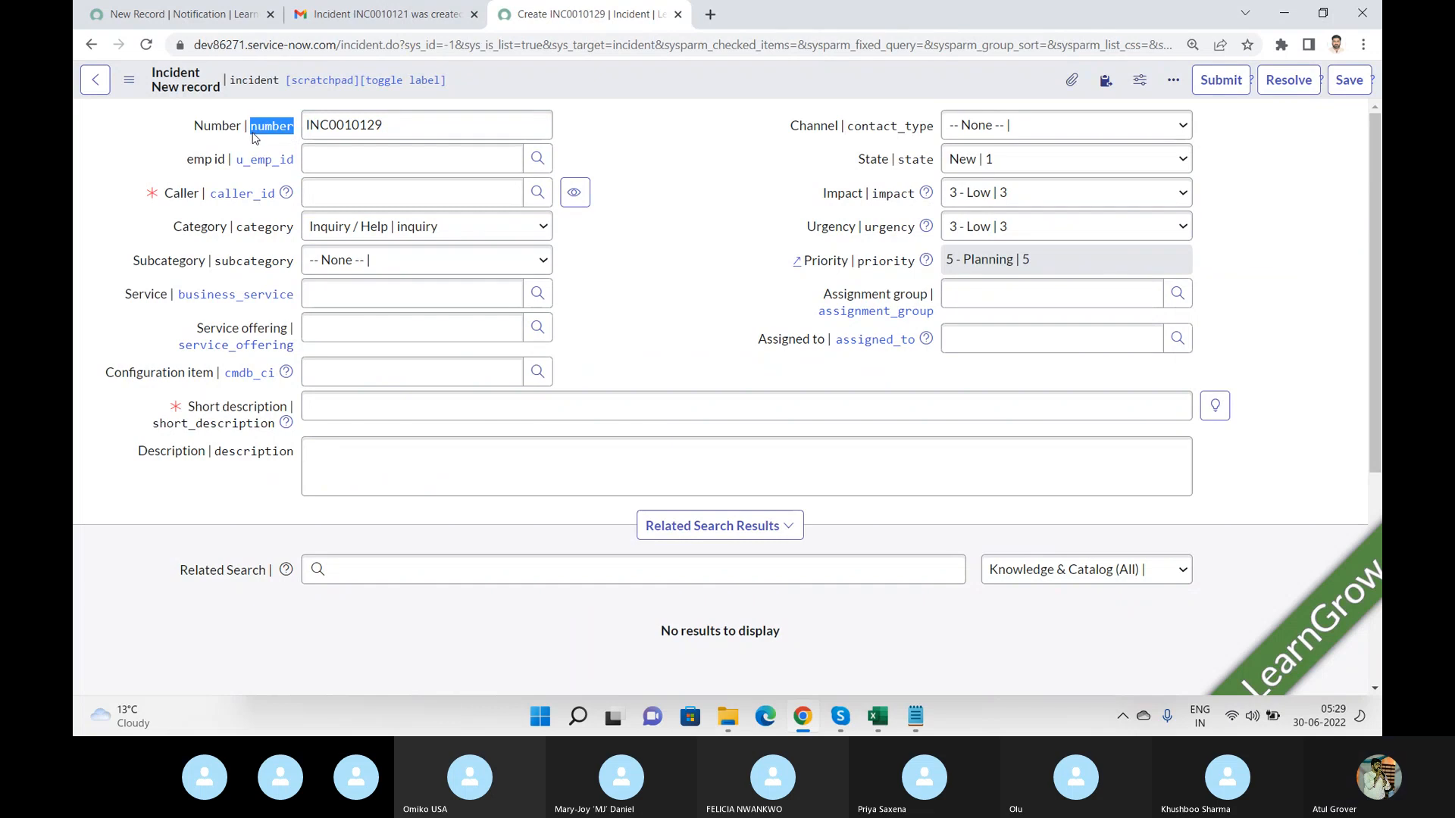
Append the $number variable to the email subject.
left_click(216, 13)
key("ctrl+v")
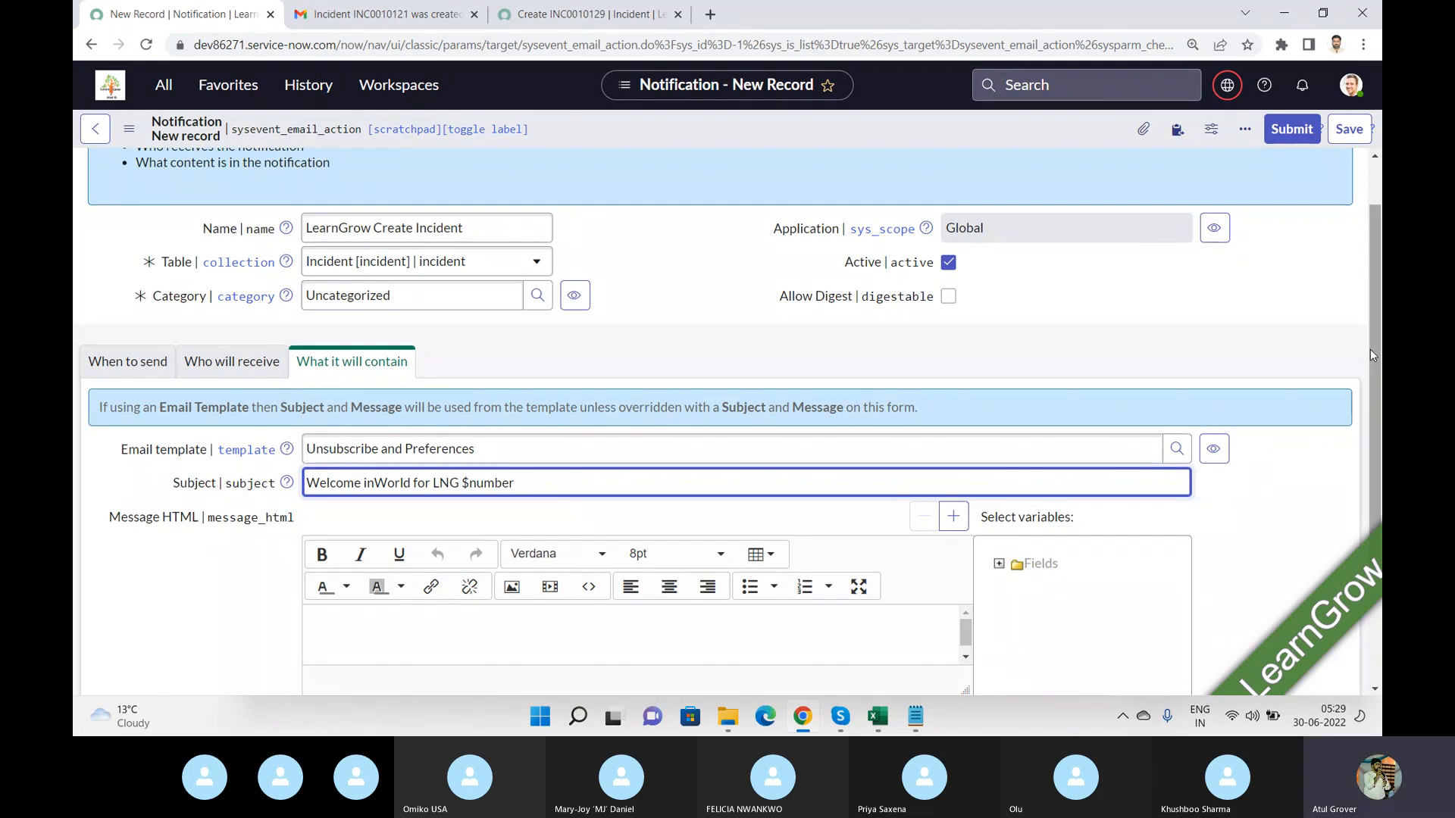
scroll(1375, 303, "down", 3)
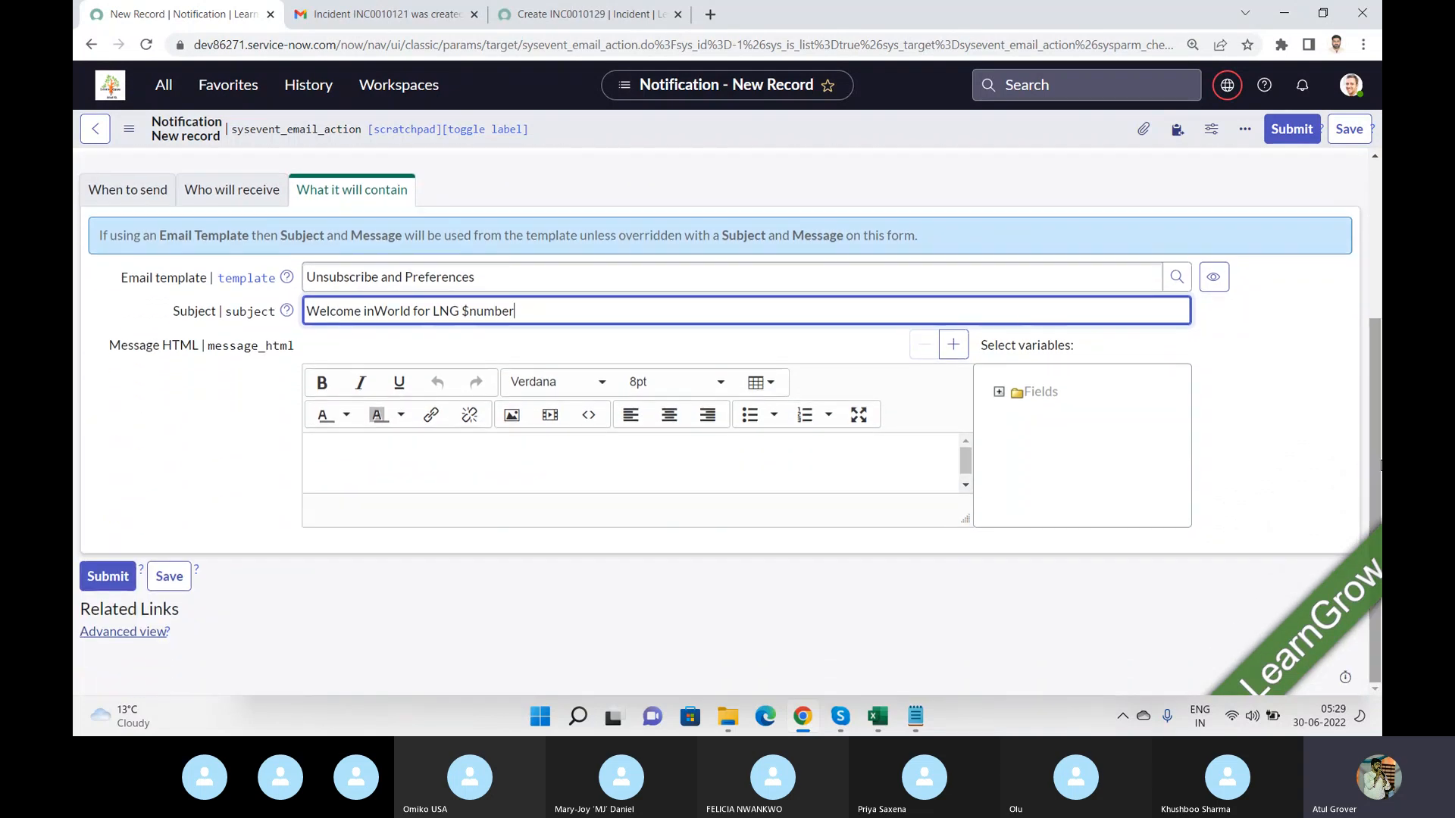
Start the message body with Hello followed by the caller's First name variable from the Fields list.
left_click(425, 469)
type("Hello")
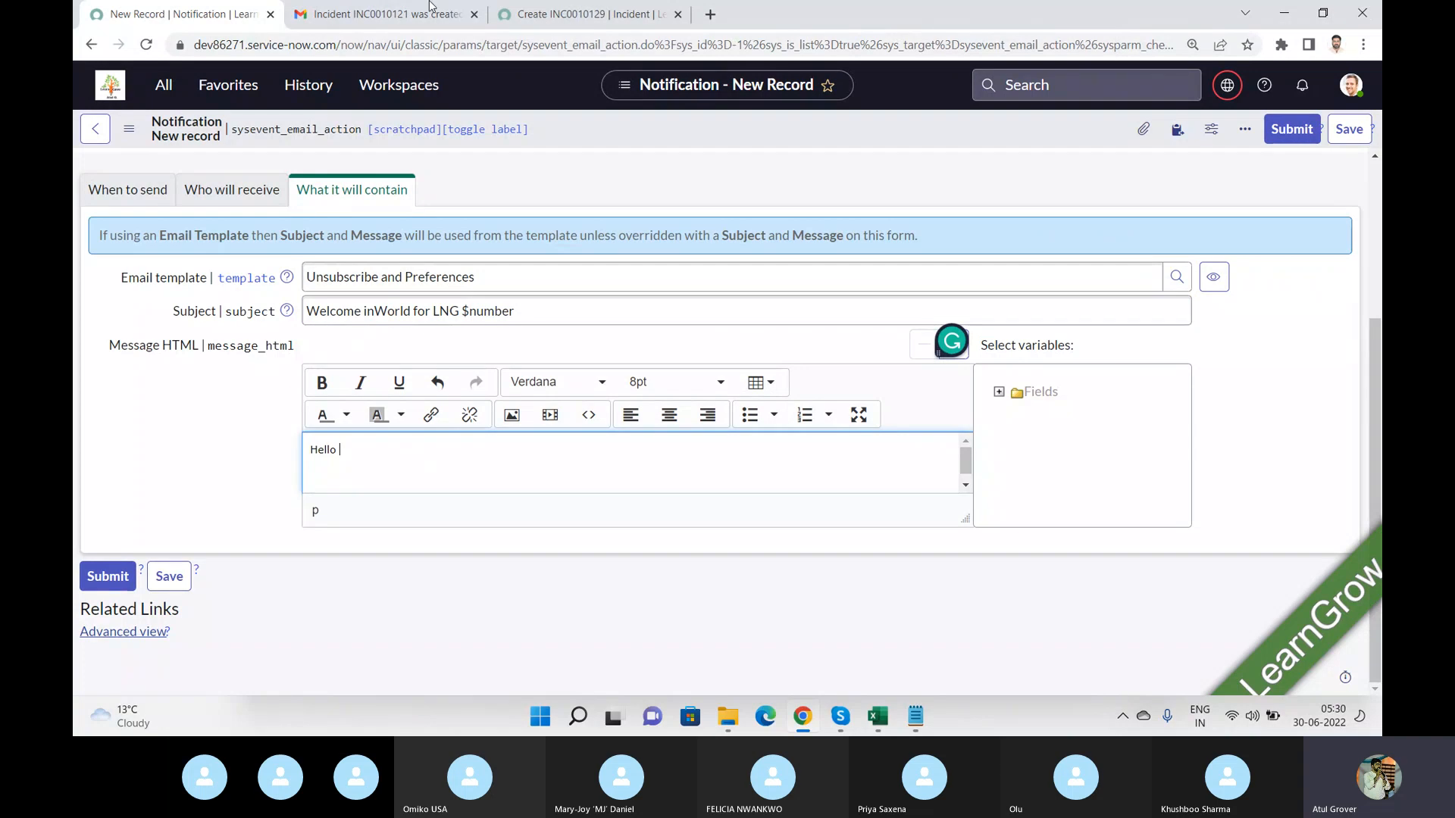
left_click(598, 15)
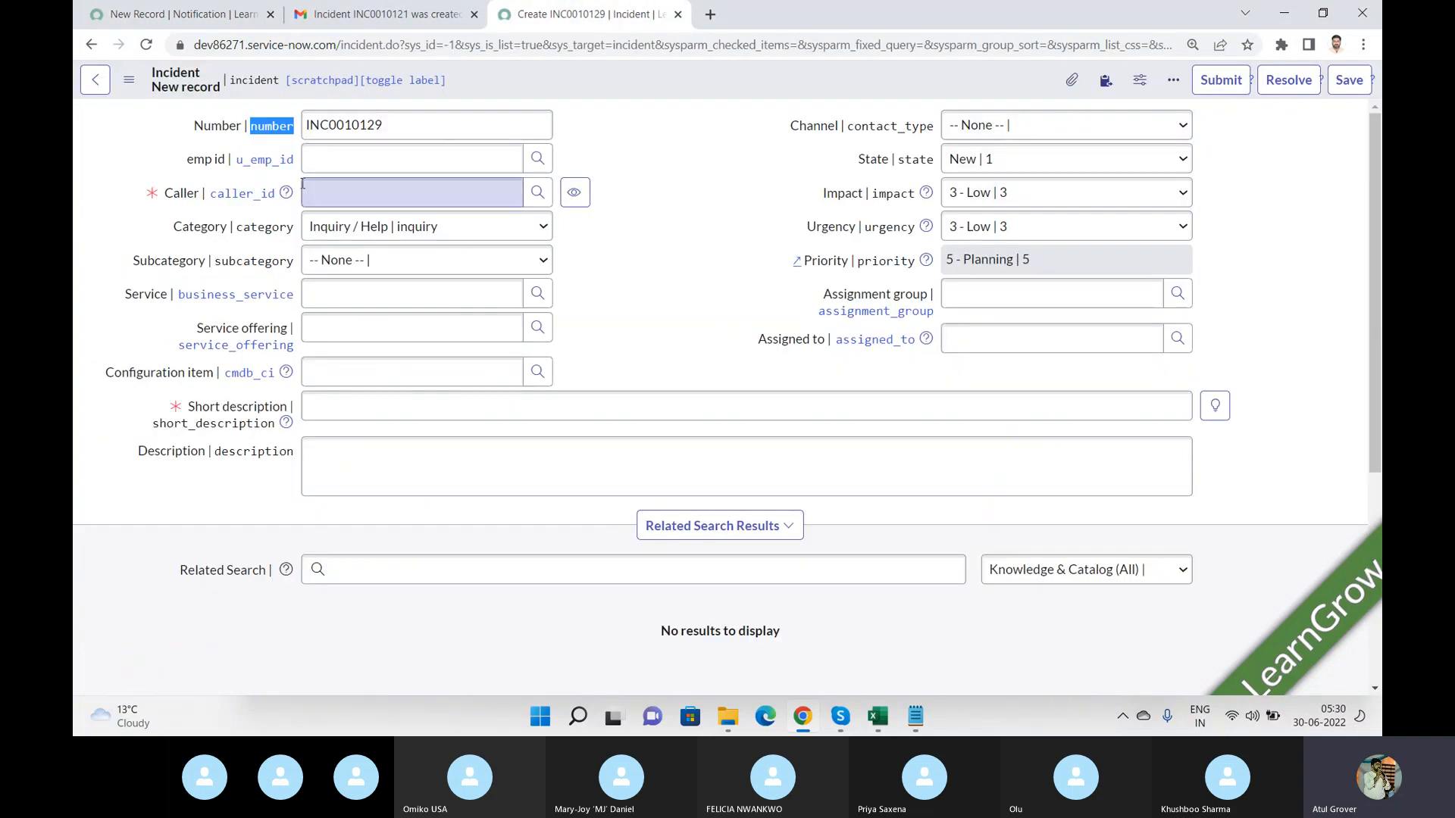
left_click(189, 14)
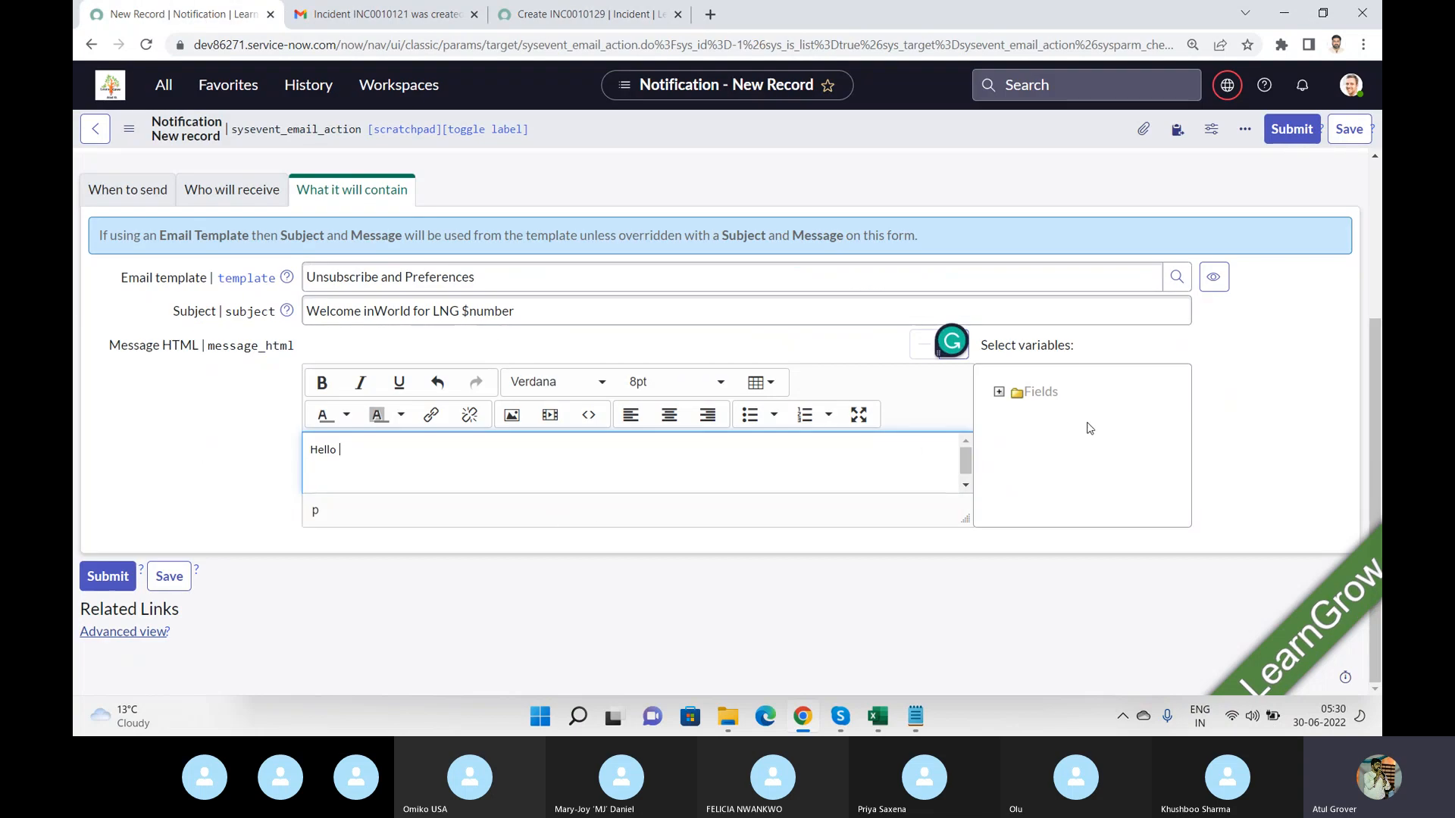
left_click(1000, 393)
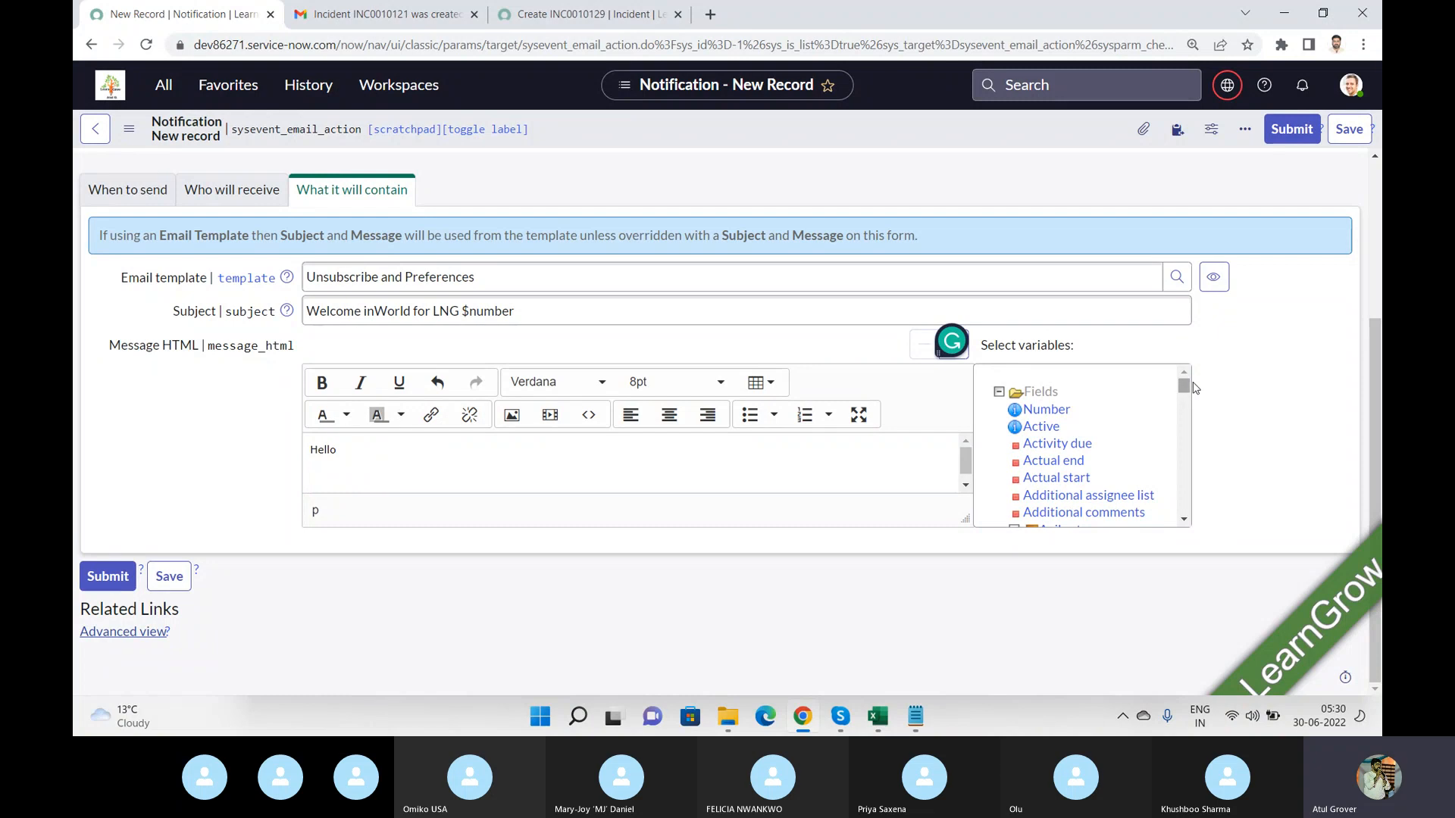
left_click_drag(1185, 390, 1192, 415)
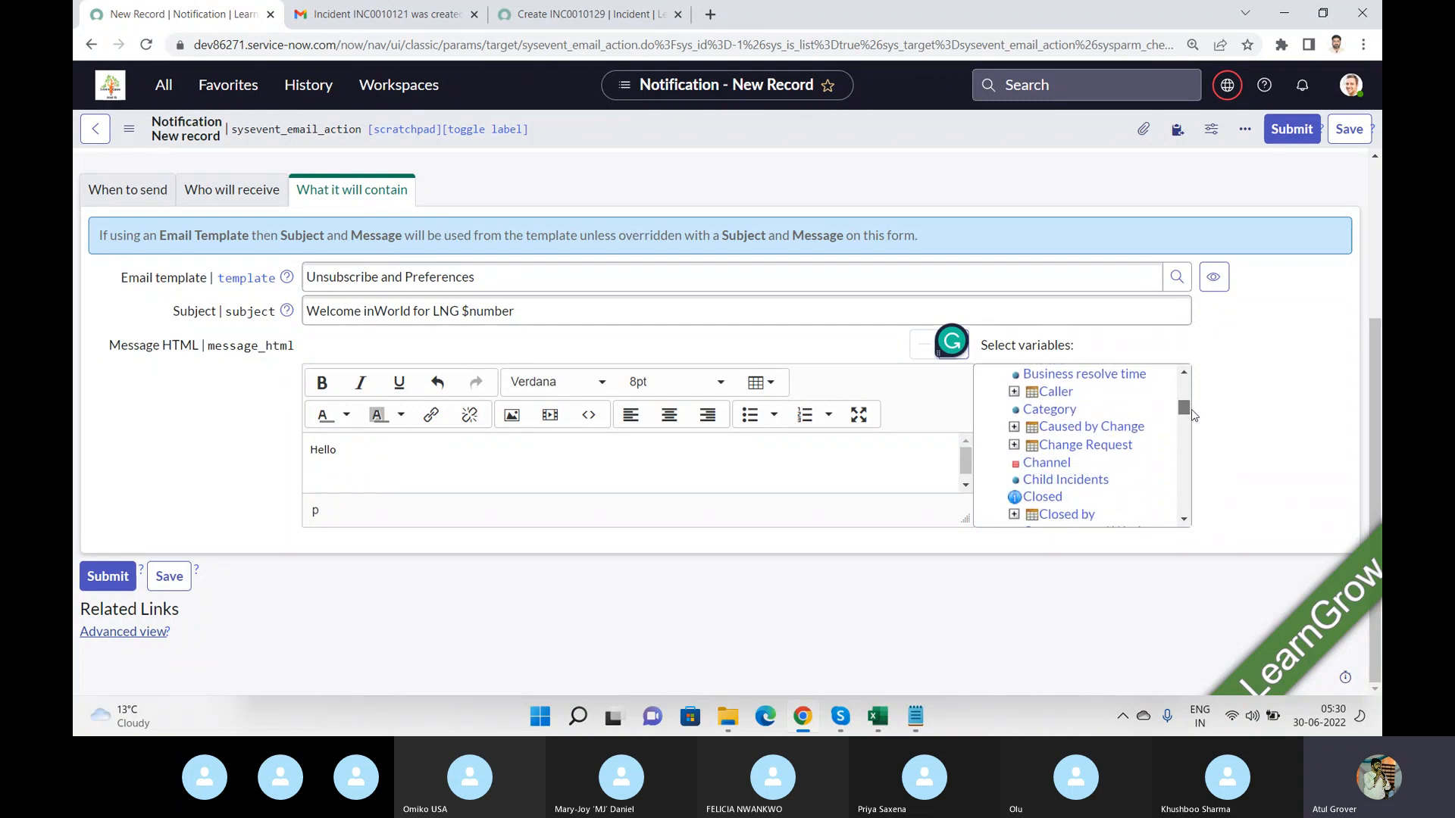
left_click(1014, 392)
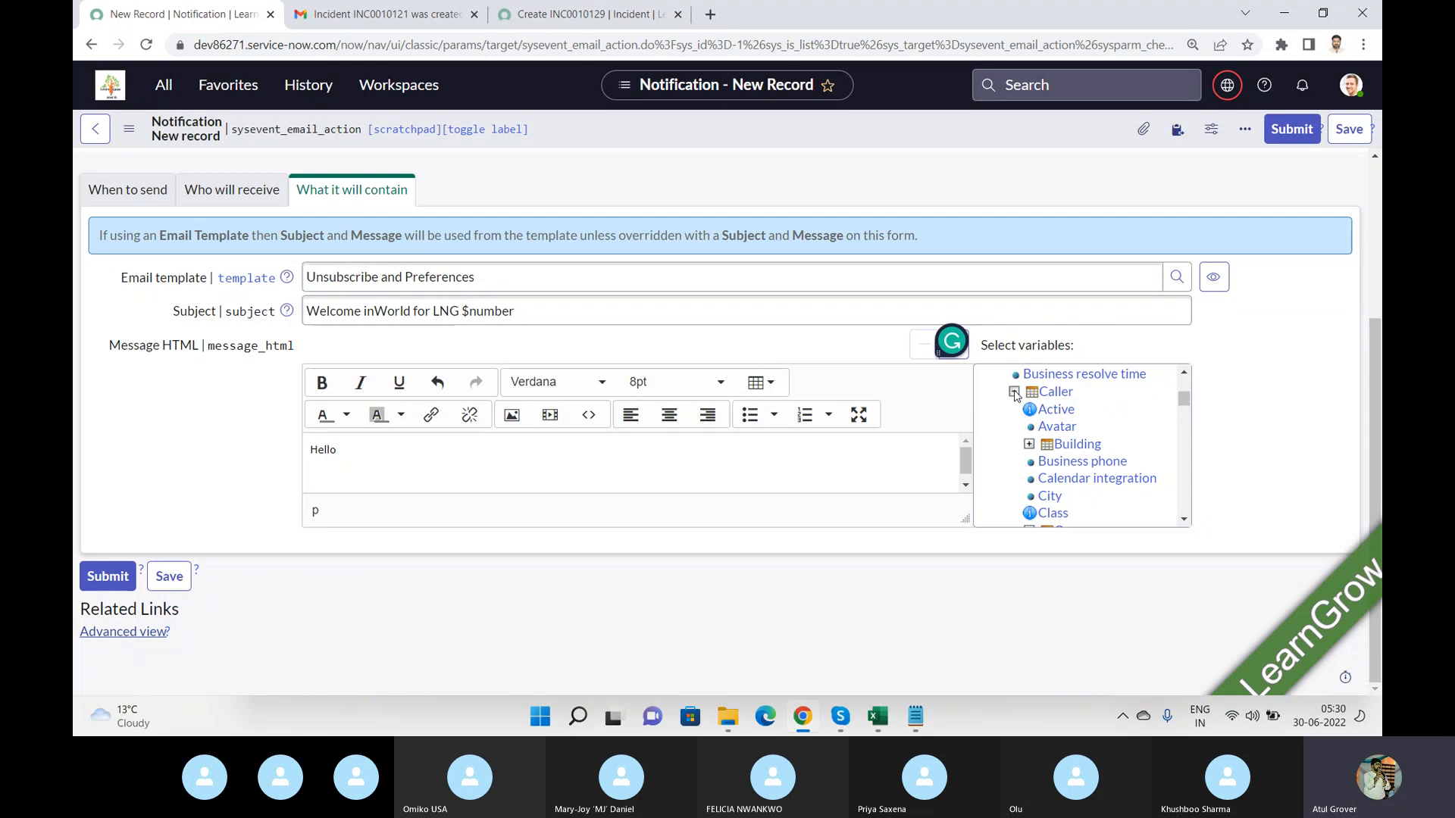
left_click(1184, 520)
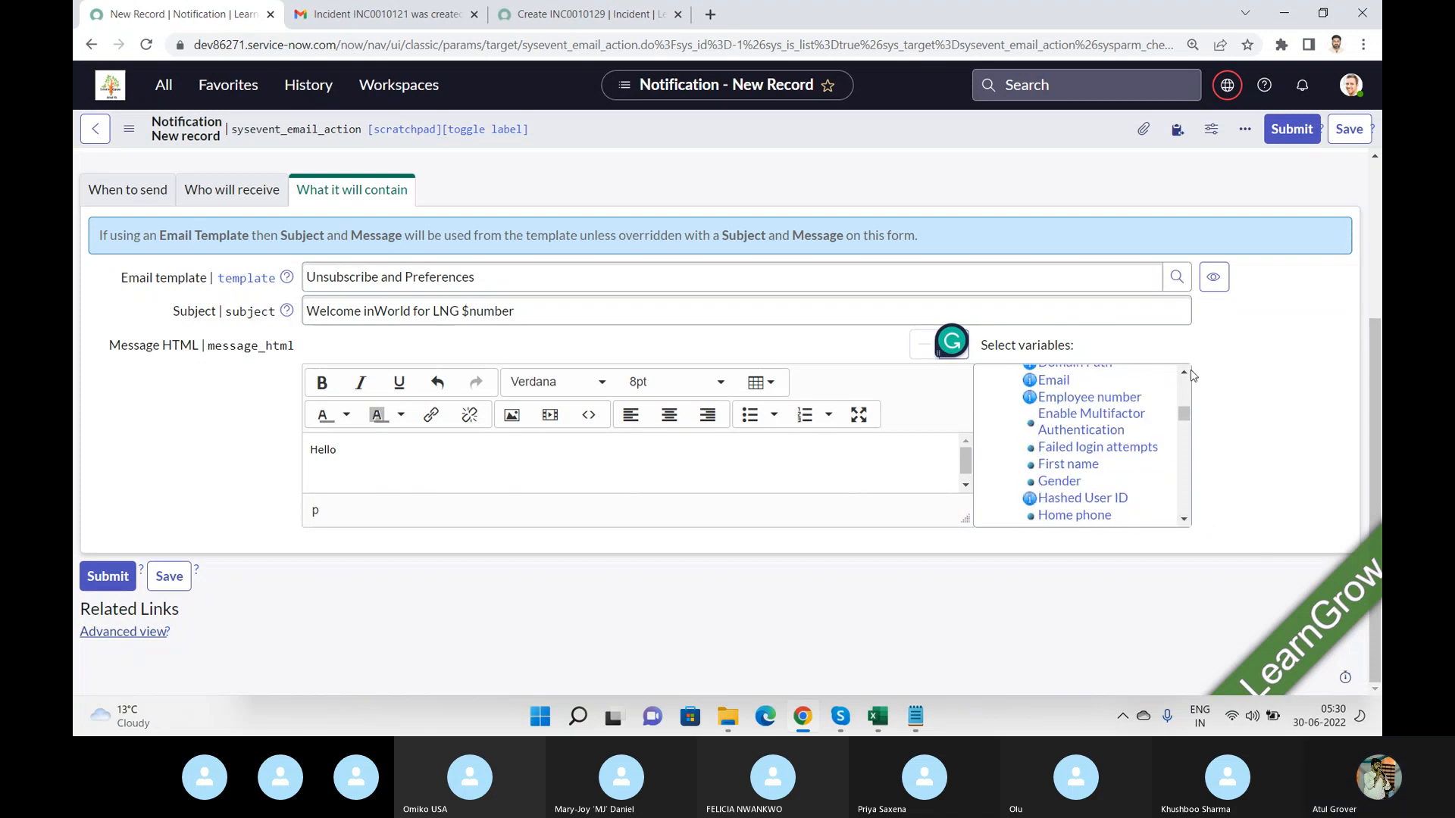
left_click(1183, 371)
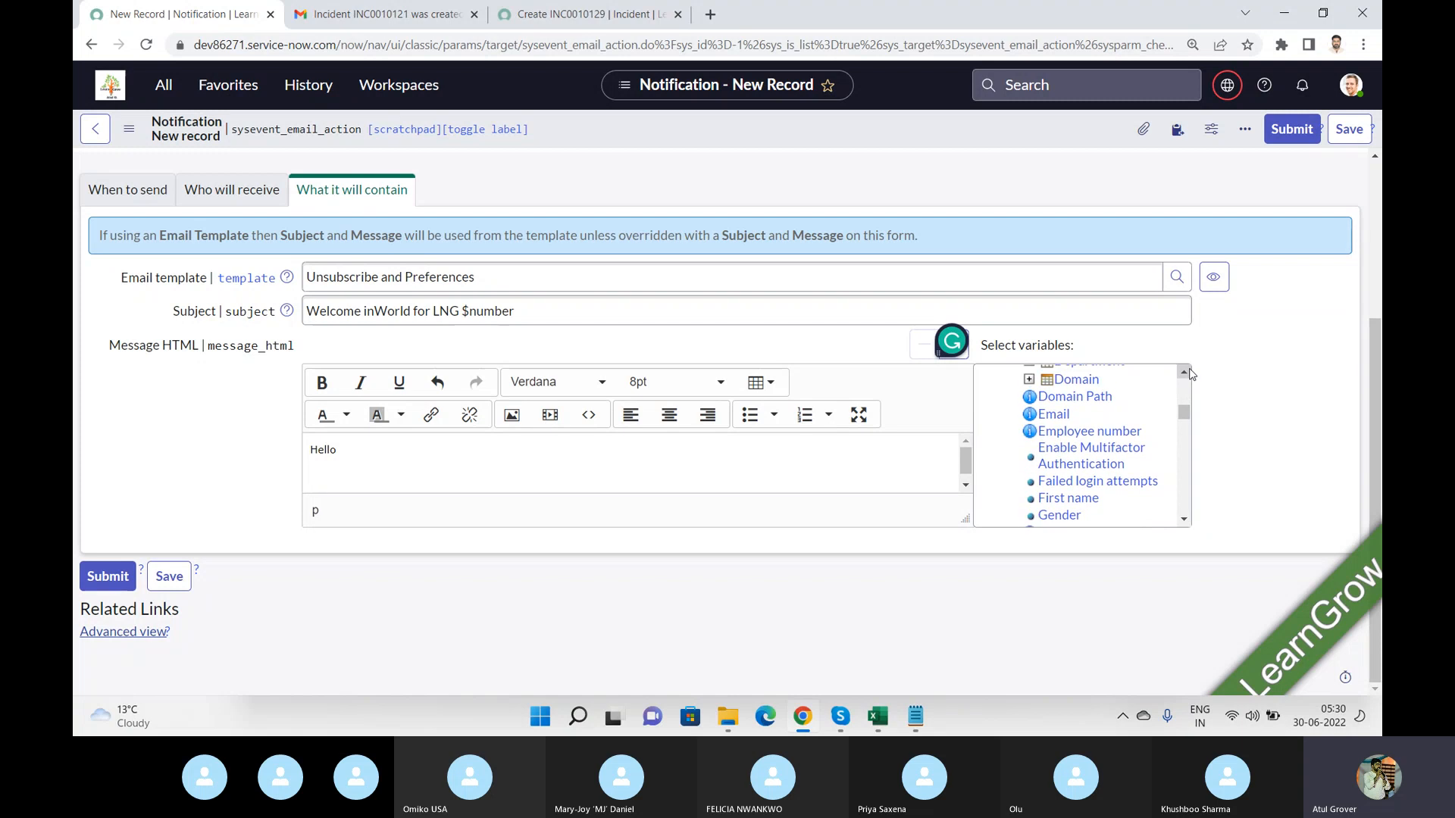
left_click(1089, 499)
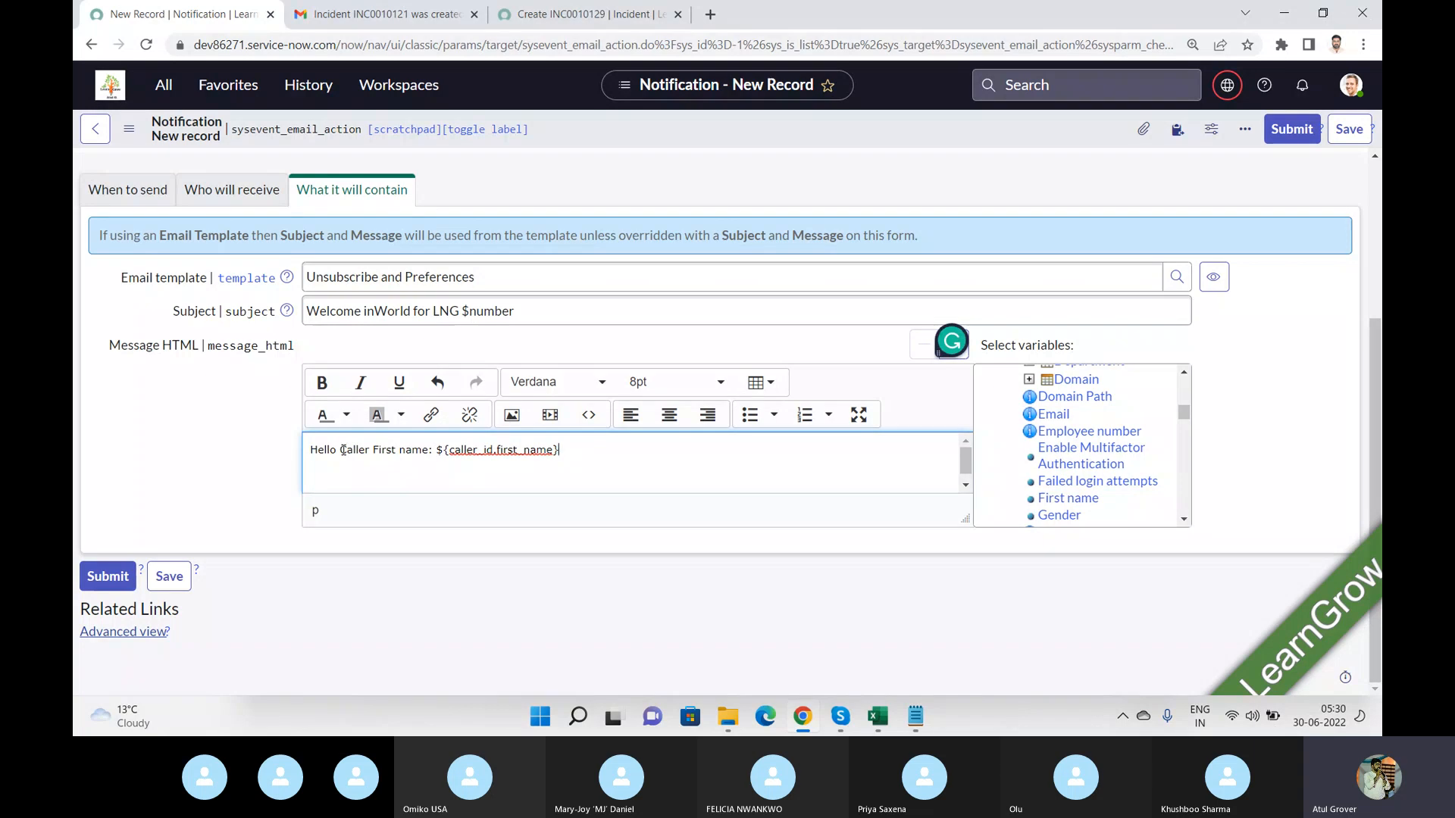
left_click_drag(343, 449, 429, 451)
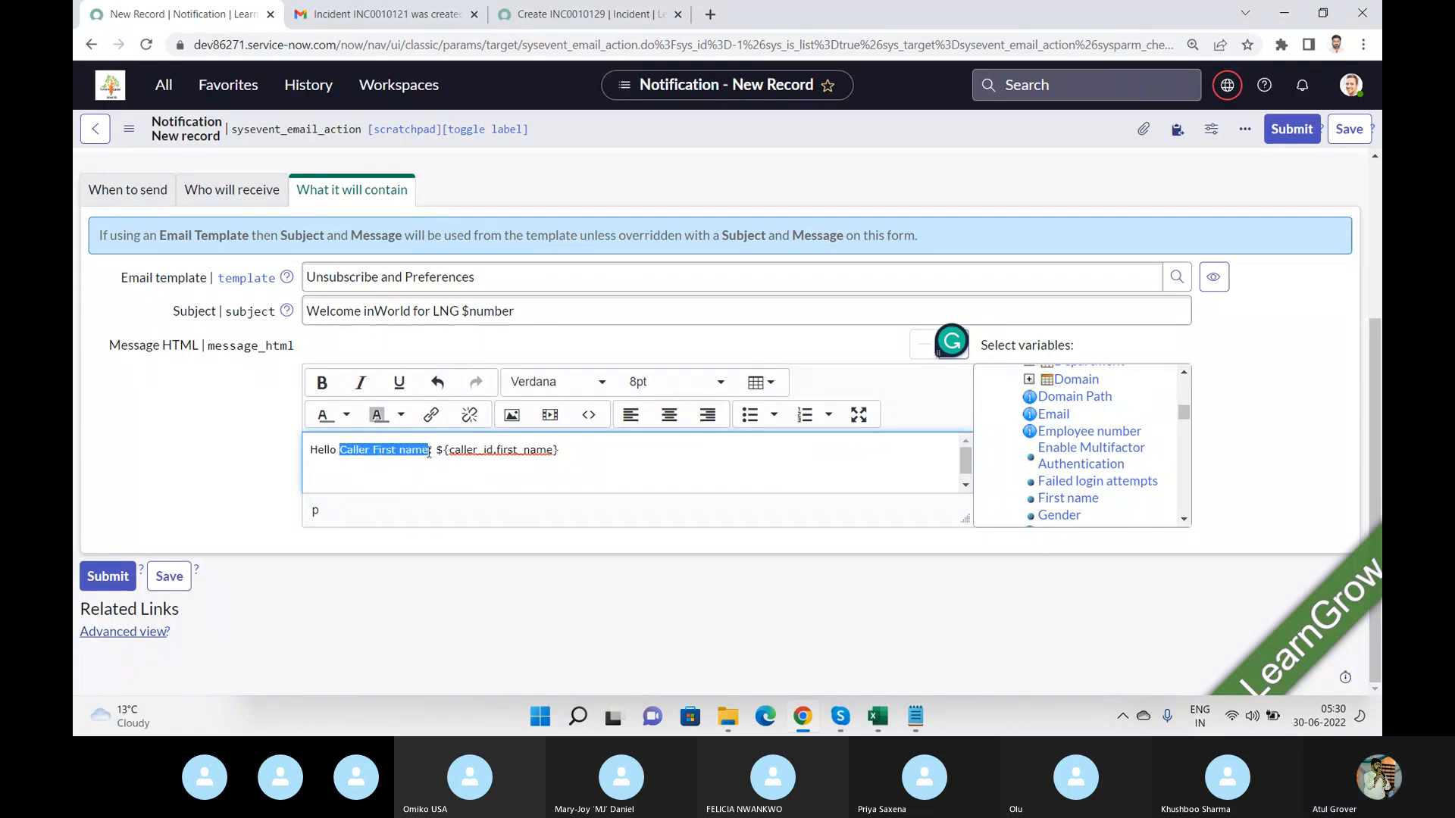
key("BackSpace")
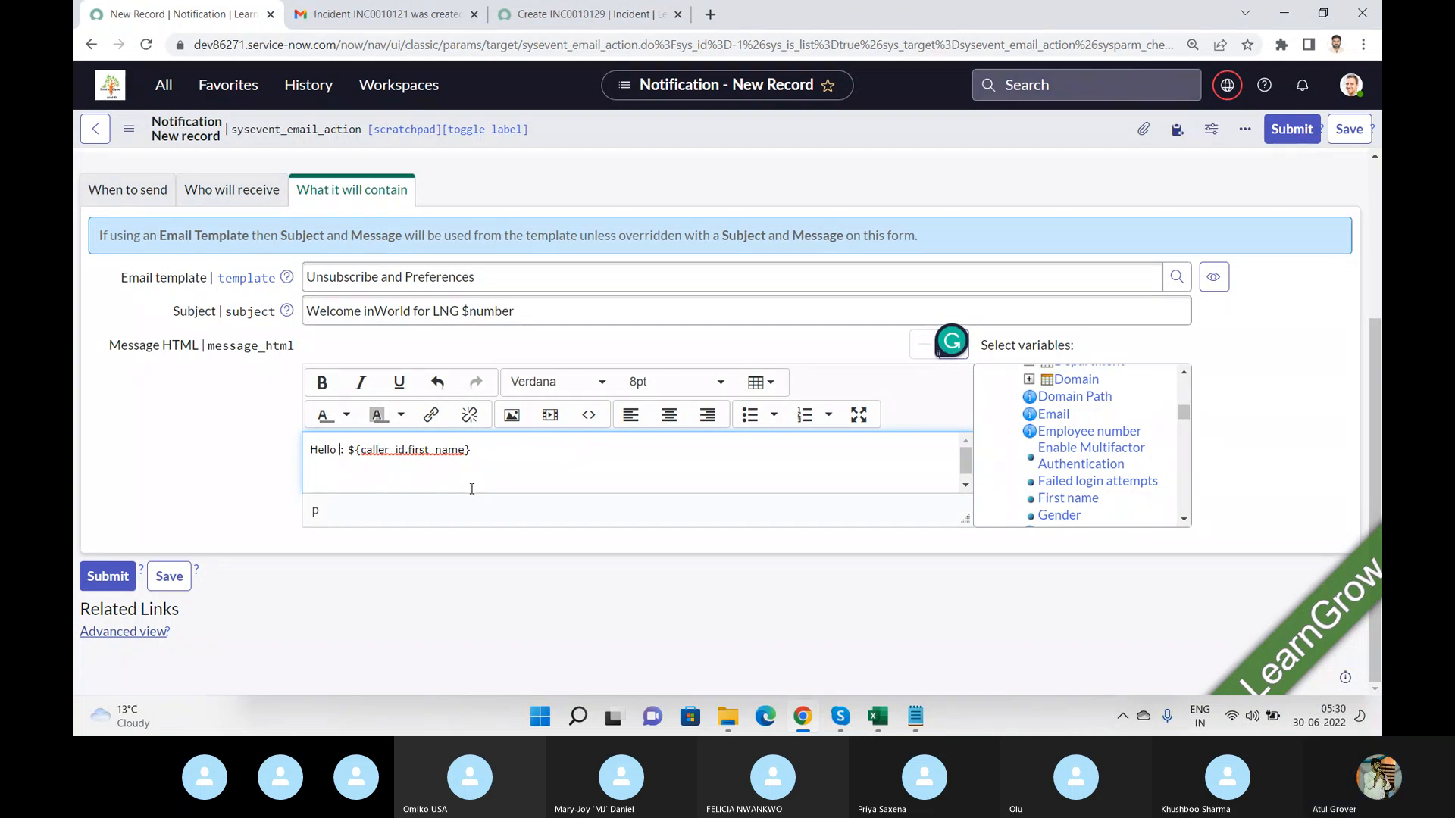
key("ctrl+z")
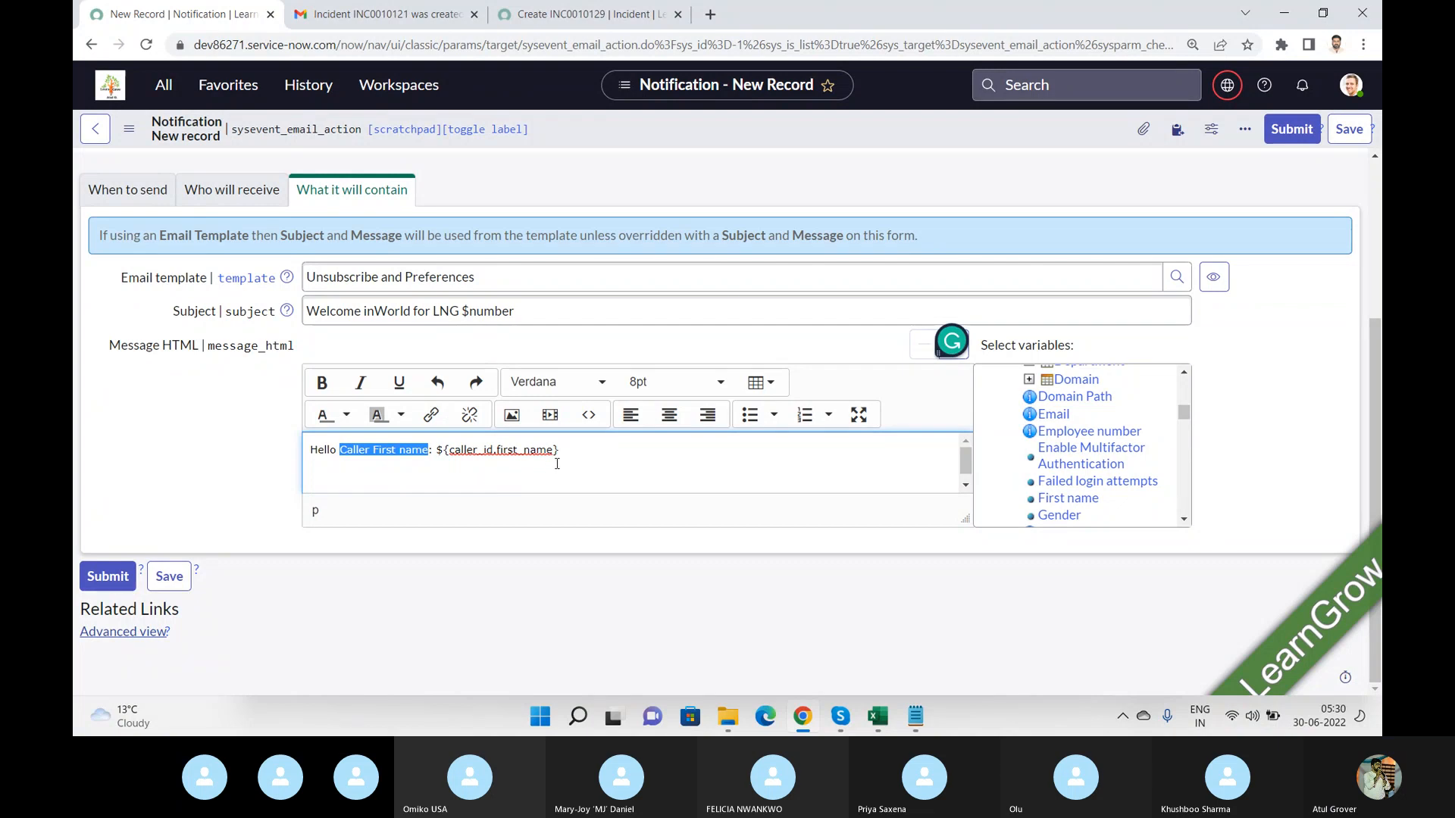
Add a comma after the greeting and a new line reading Welcome in my world of LNG.
left_click(598, 443)
type(",")
key("Return")
key("Return")
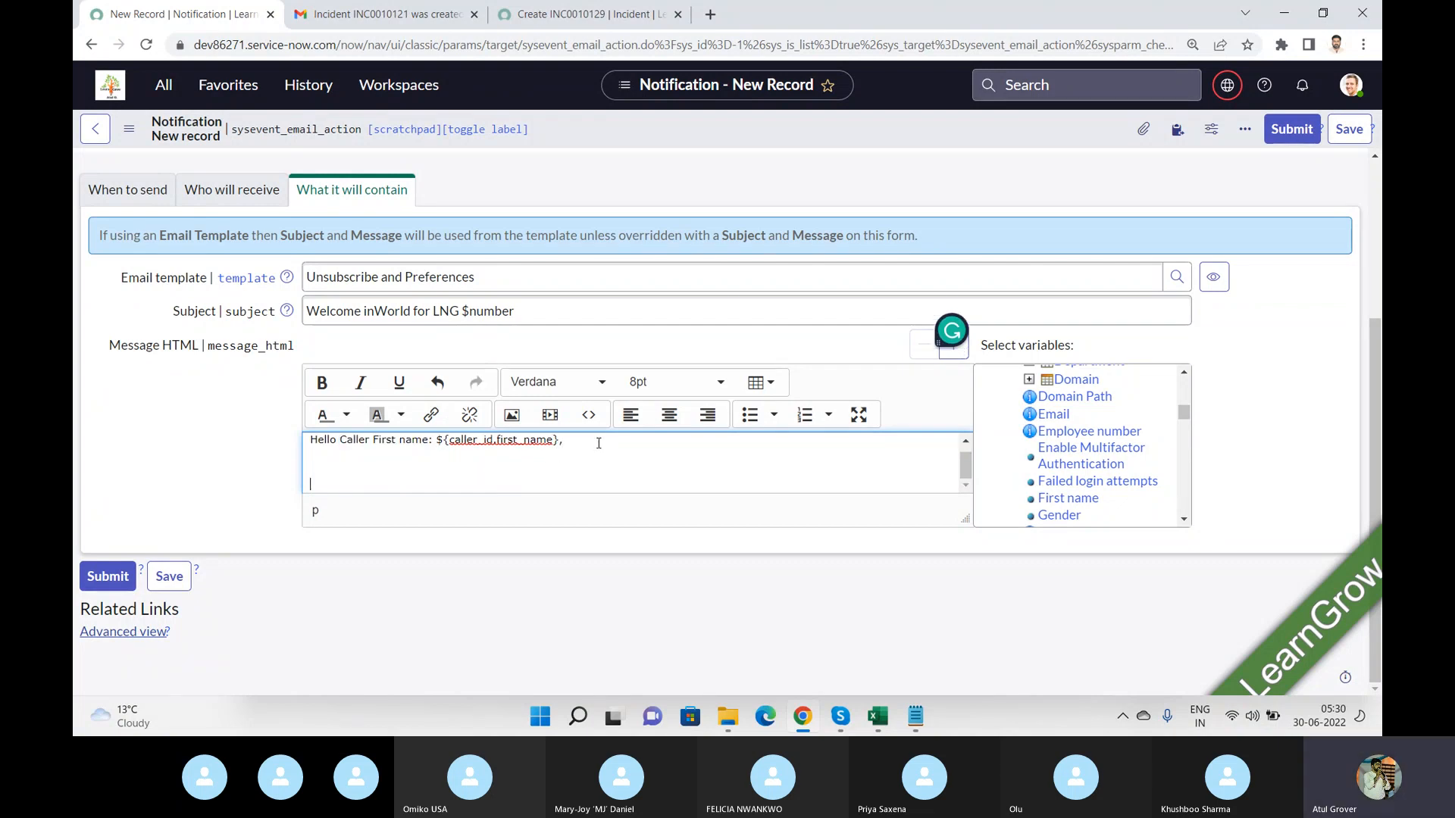
type("Welcome in my world of LNG.")
key("Return")
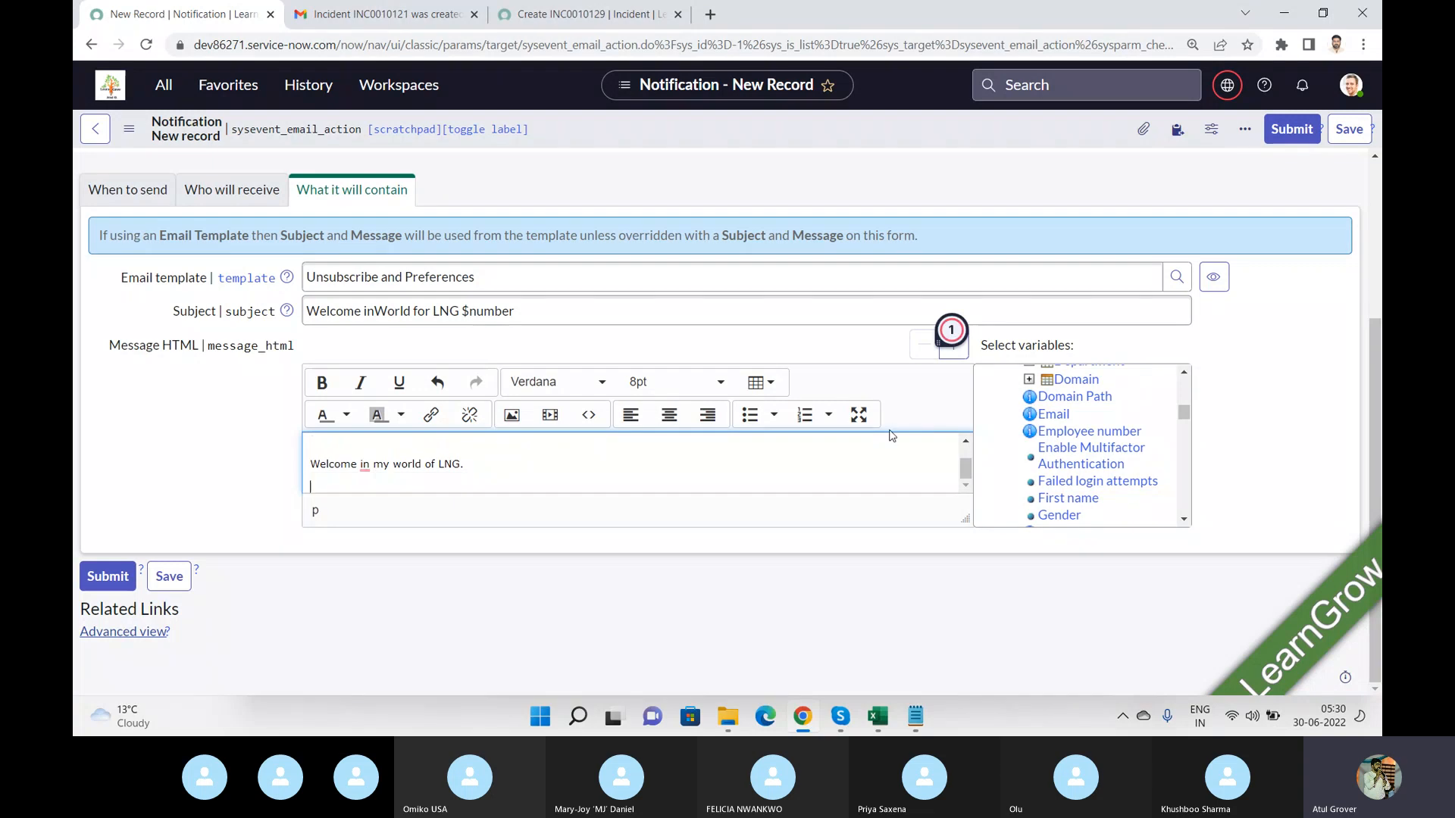
Insert the caller's Gender, Category and Channel variables into the message.
left_click(1058, 515)
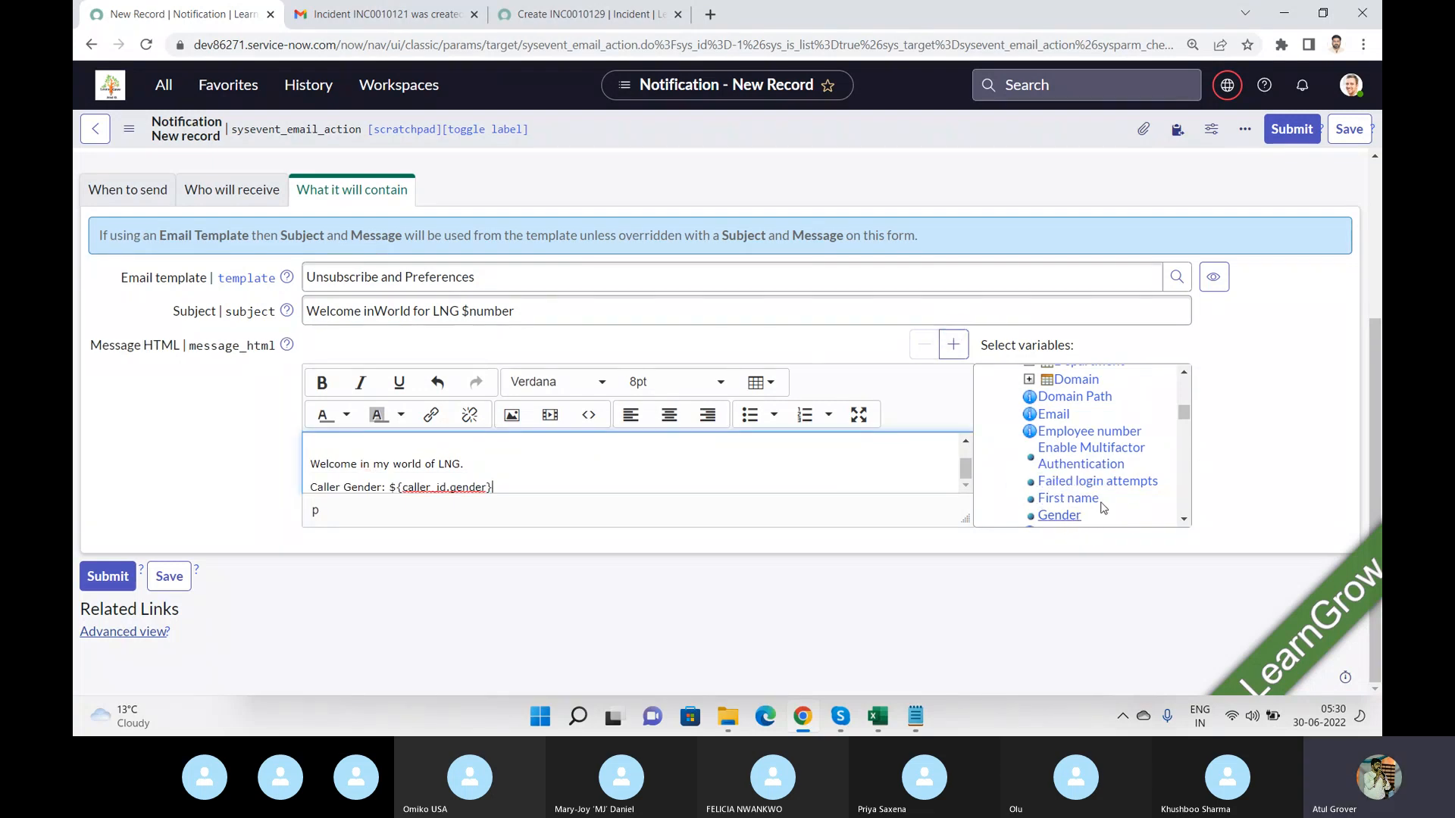
left_click(1183, 520)
scroll(1183, 521, "down", 5)
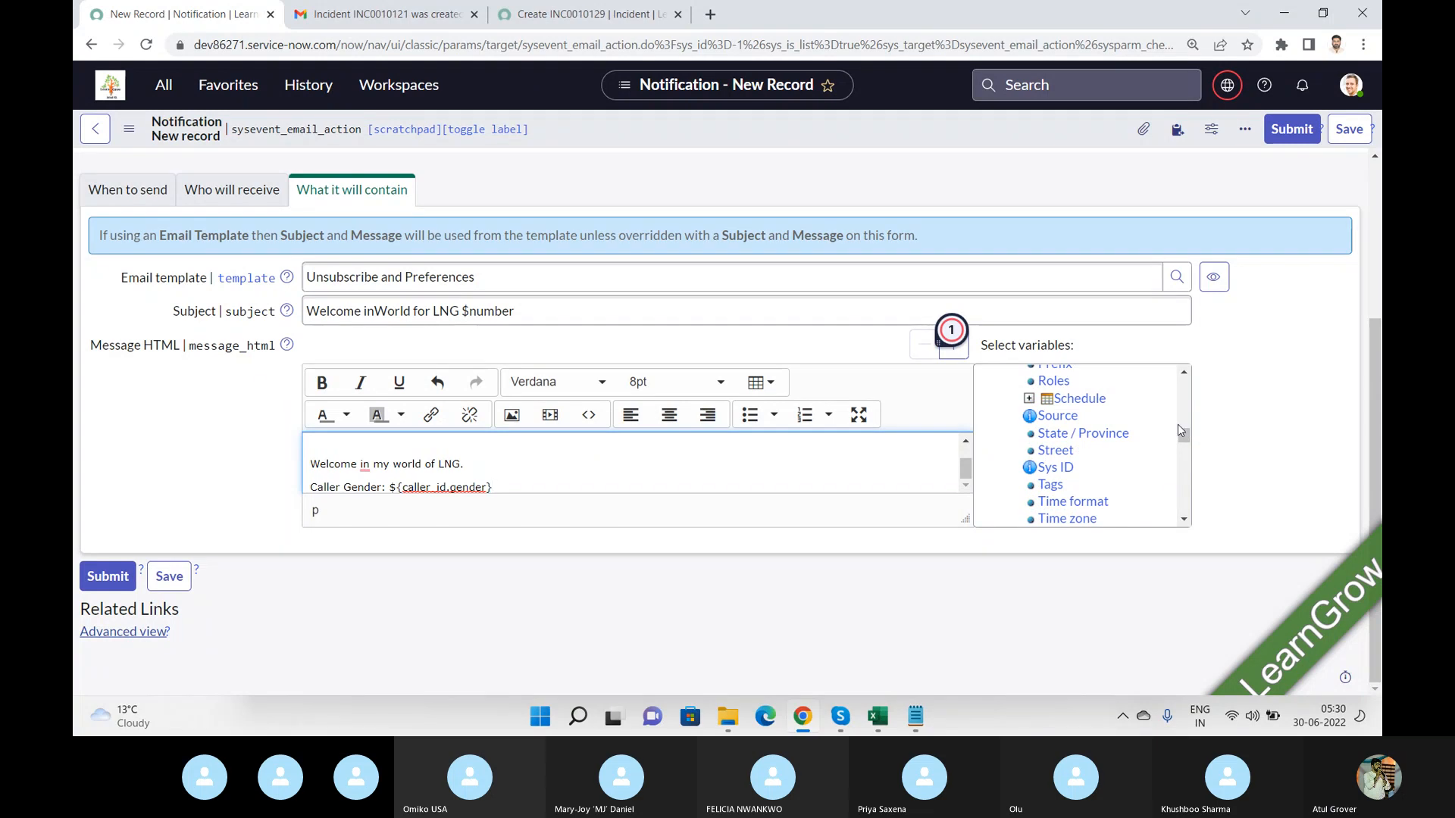
left_click_drag(1182, 437, 1187, 398)
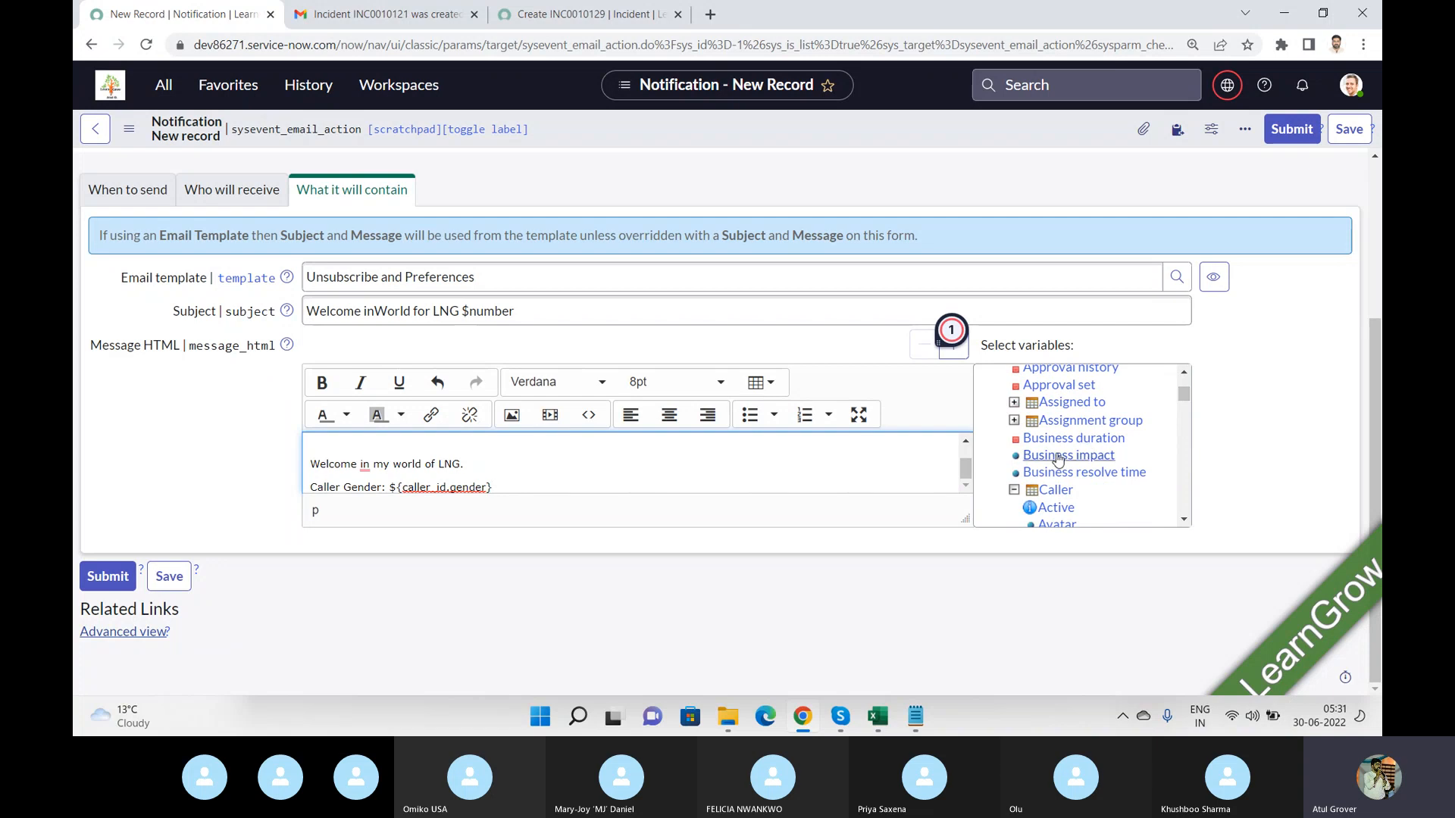
left_click(1031, 491)
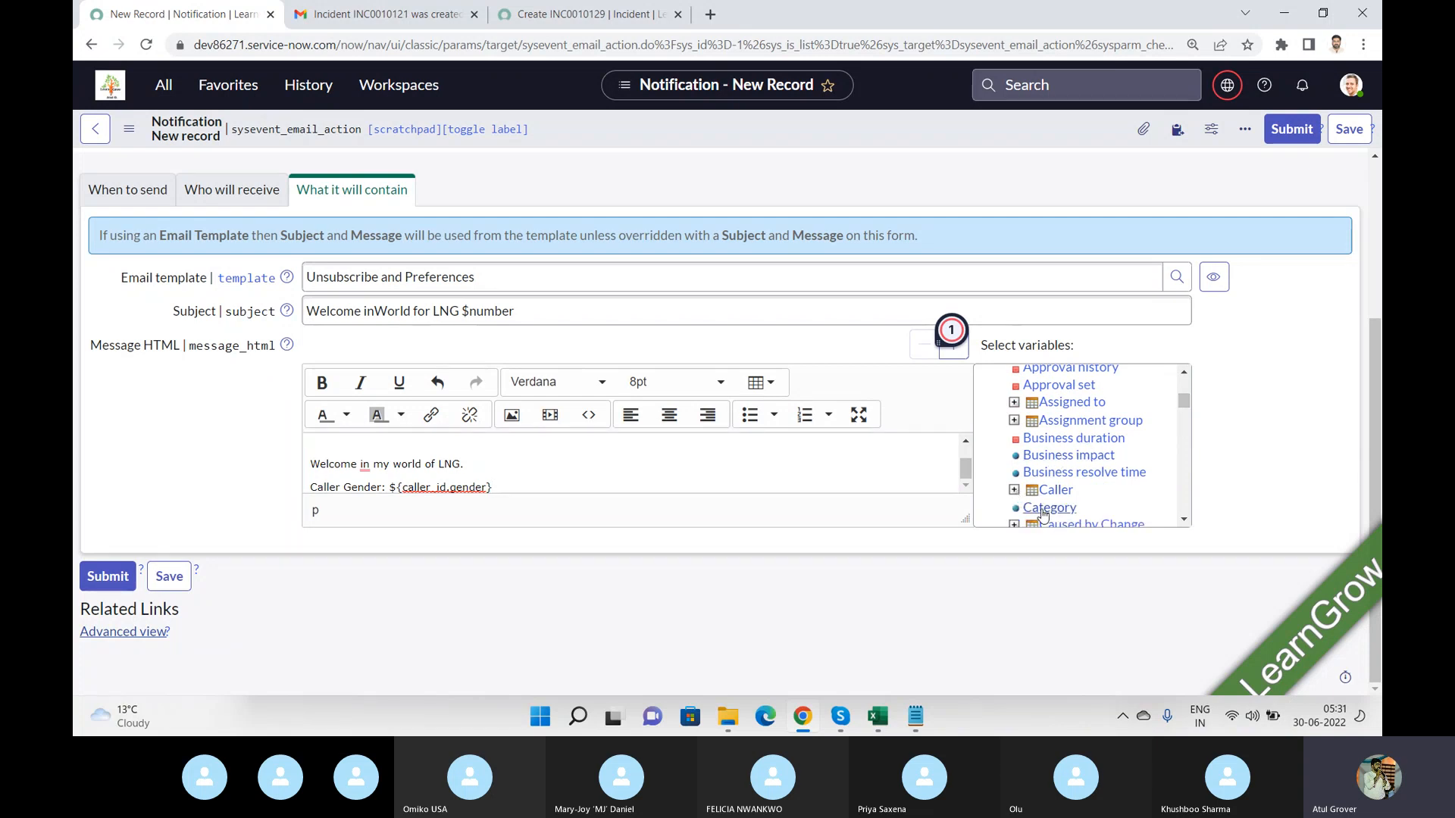
left_click(1044, 509)
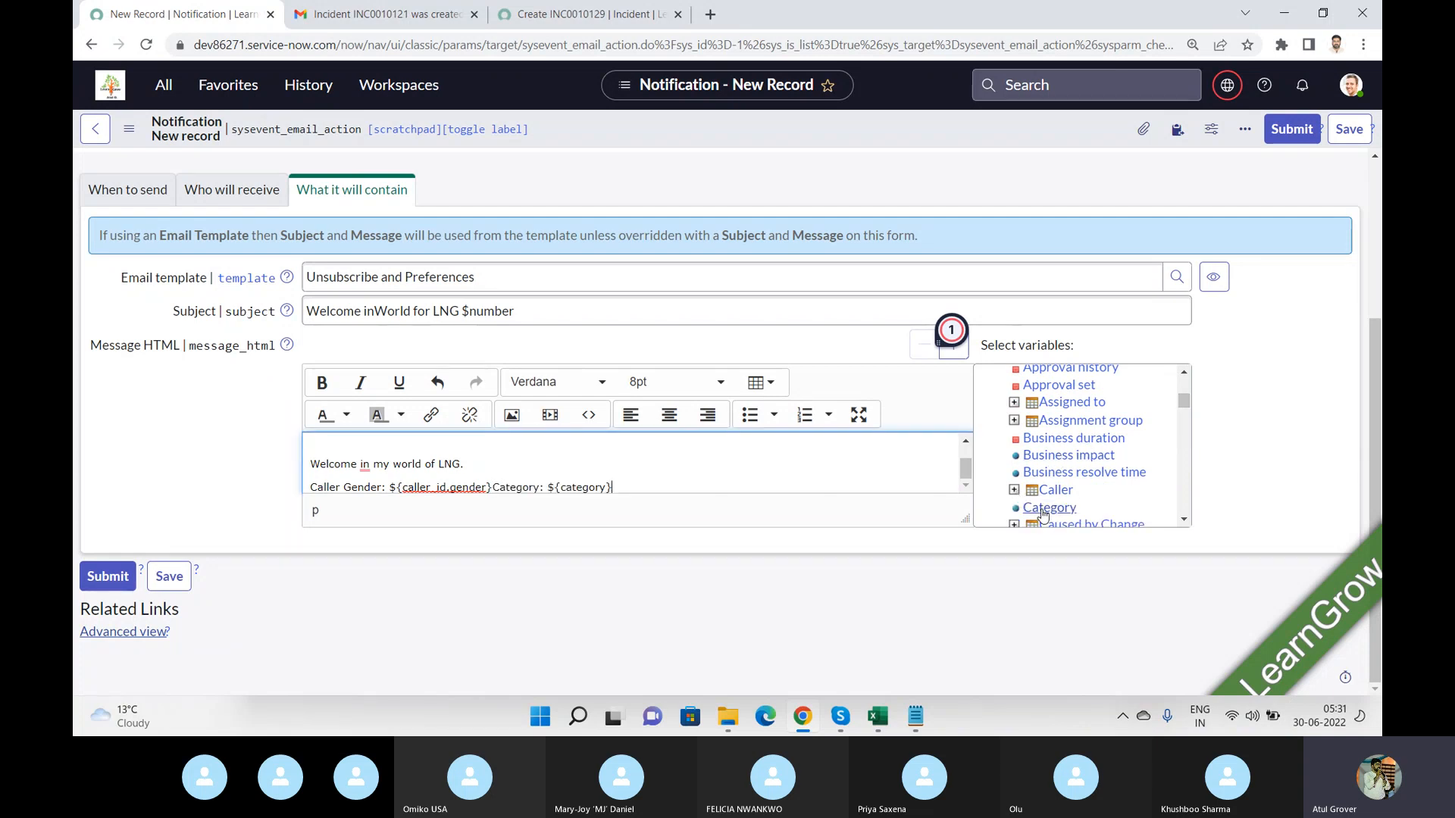
left_click(1184, 520)
left_click(1184, 520)
left_click(1184, 519)
left_click(1183, 520)
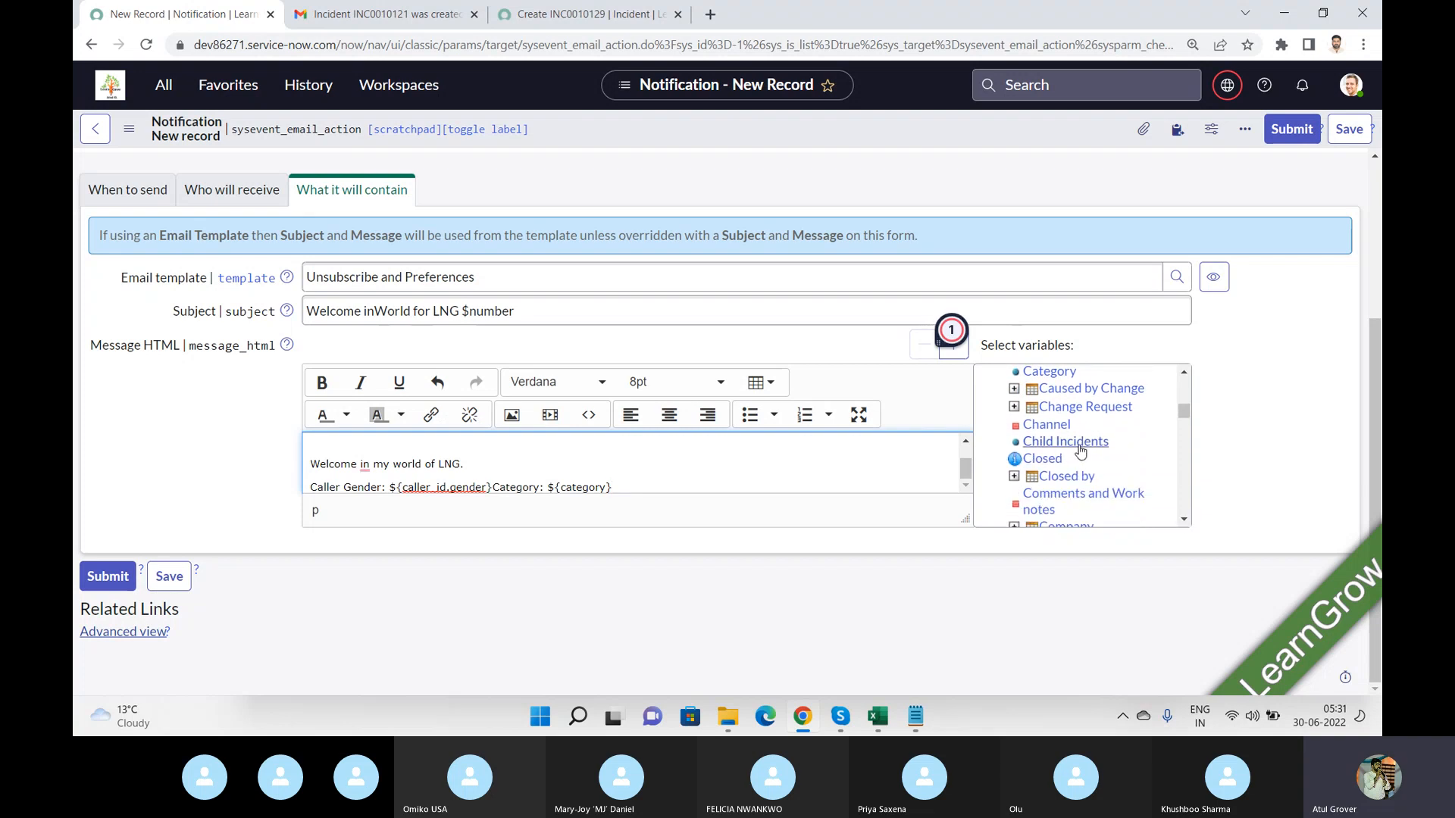
left_click(1046, 424)
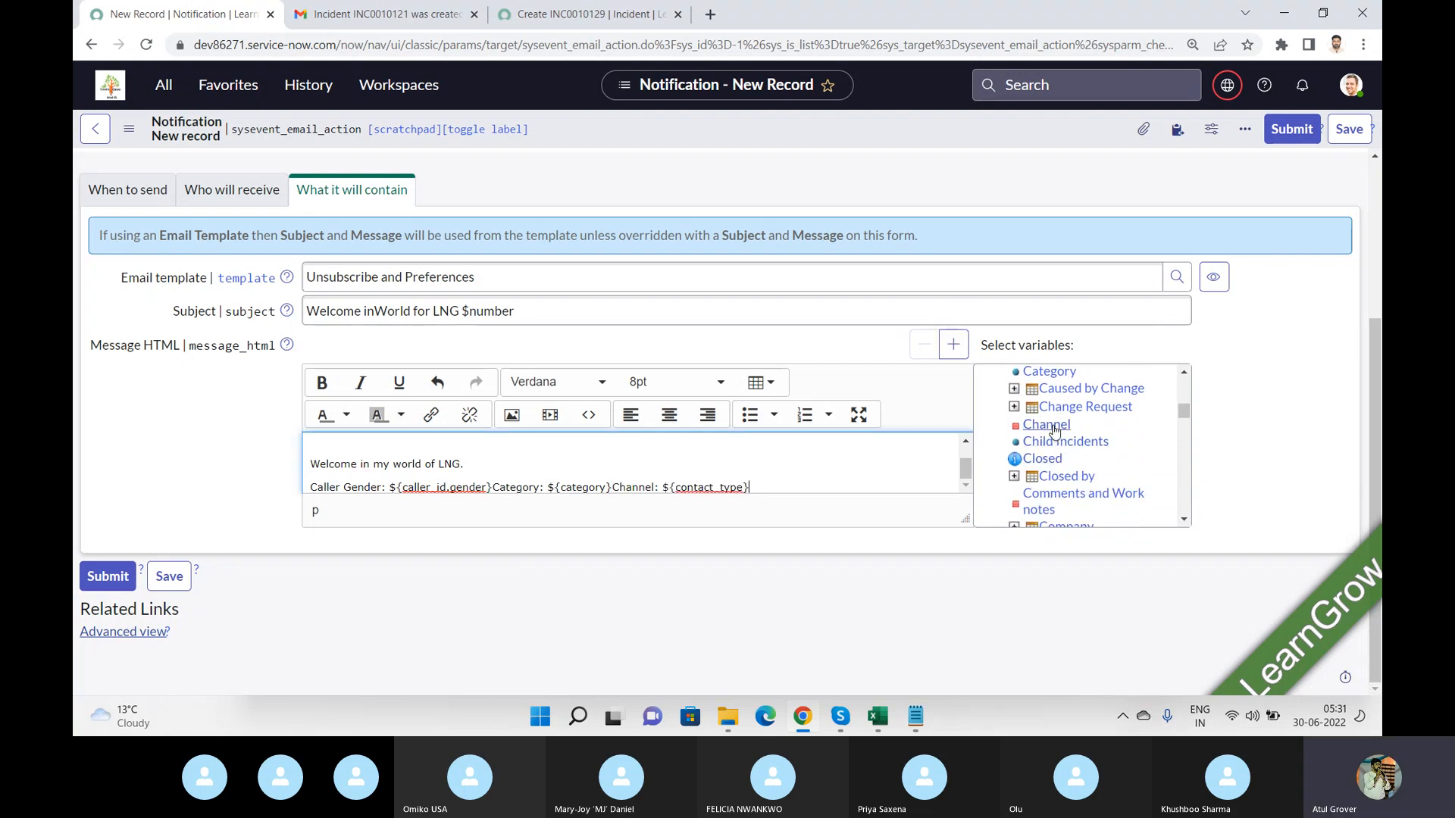
left_click(816, 482)
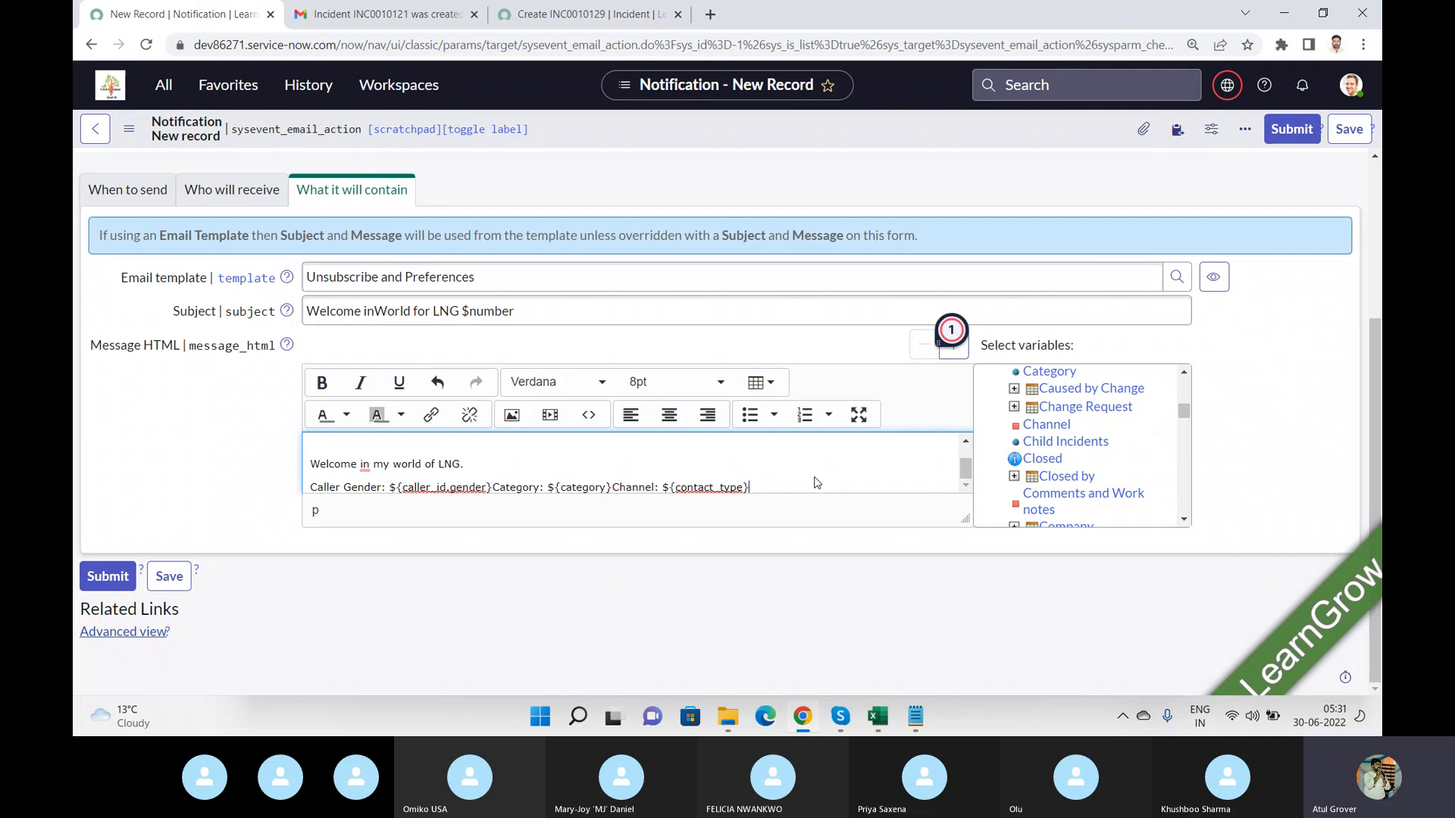
Add several lines of filler text to the message body.
key("Return")
type("gsd")
key("Return")
type("fg")
key("Return")
type("sdfg")
key("Return")
type("fg")
key("Return")
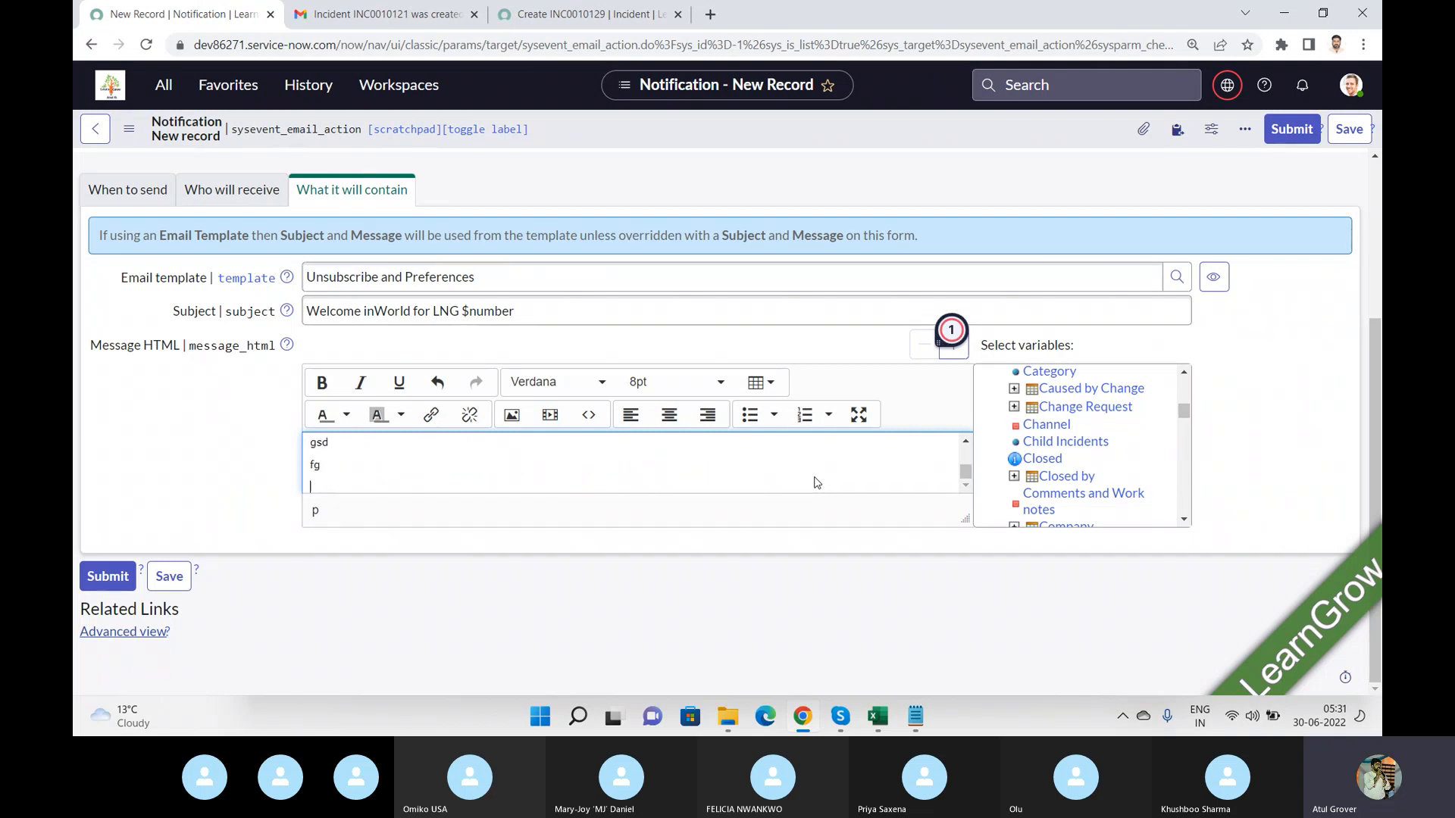
type("sdf")
key("Return")
type("sdfg")
key("Return")
type("sdfg")
key("Return")
type("sd")
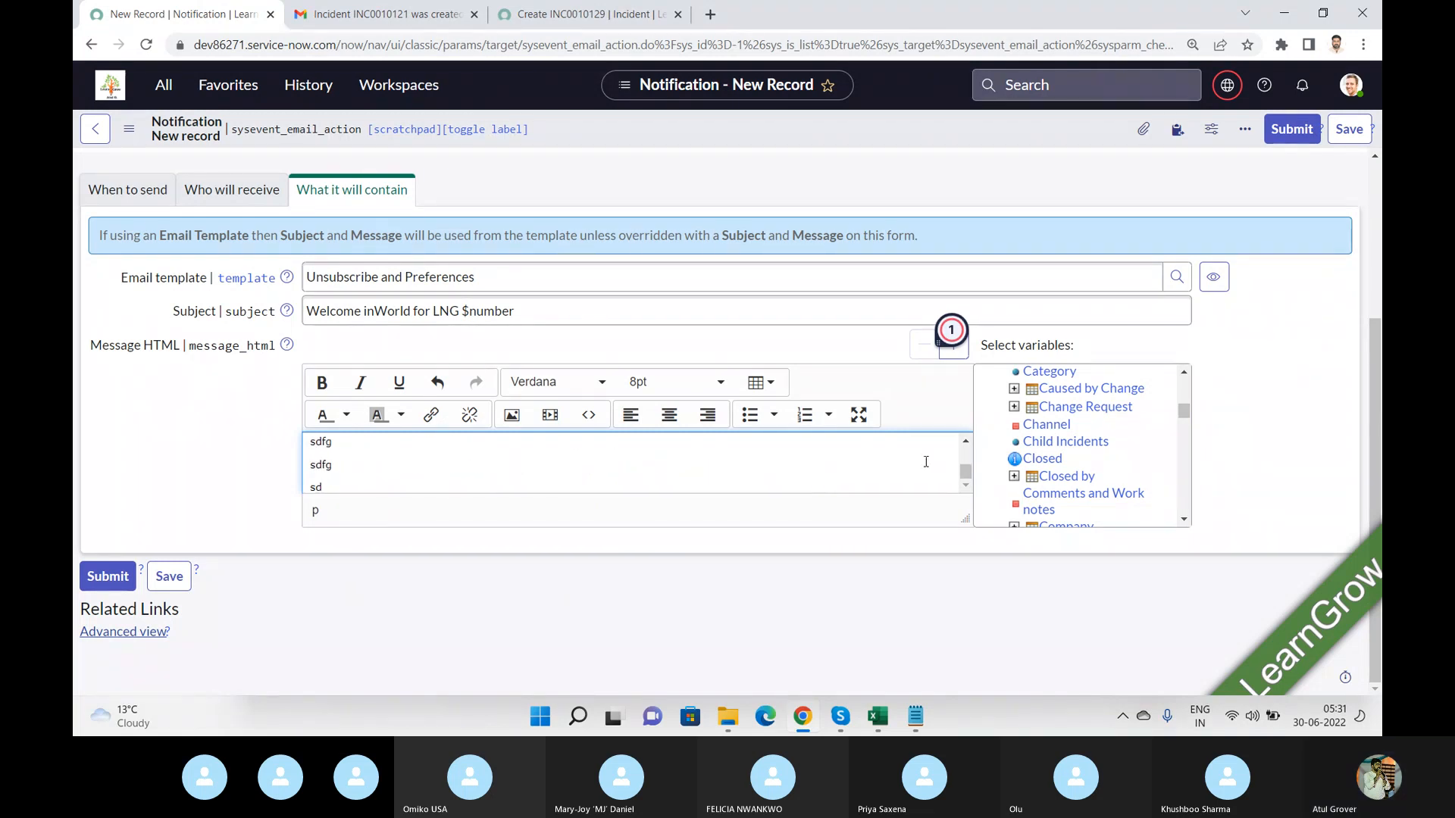
Insert the Created by and Description variables at the end of the message.
scroll(1184, 521, "down", 3)
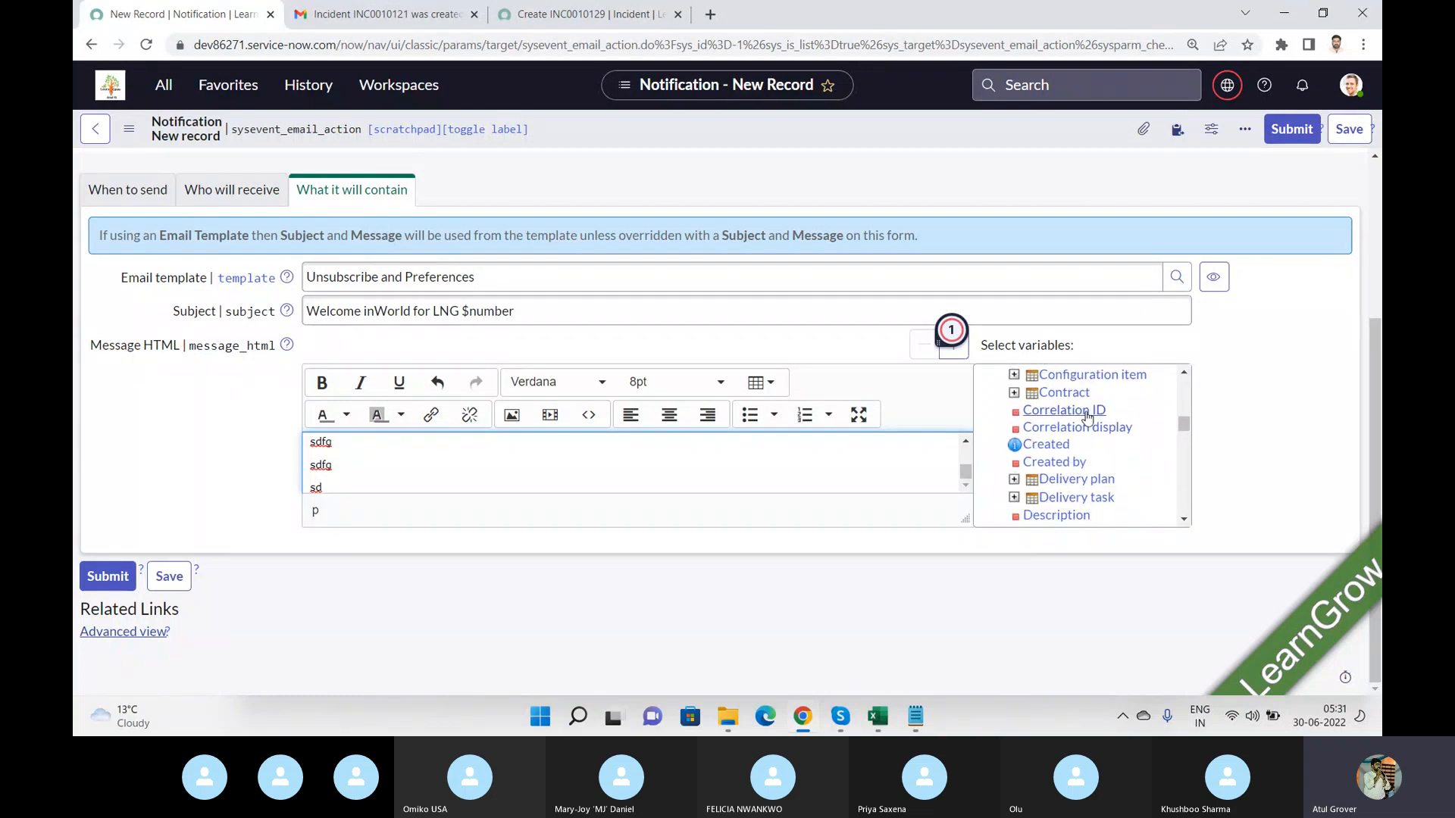
left_click(1053, 462)
scroll(1181, 520, "down", 2)
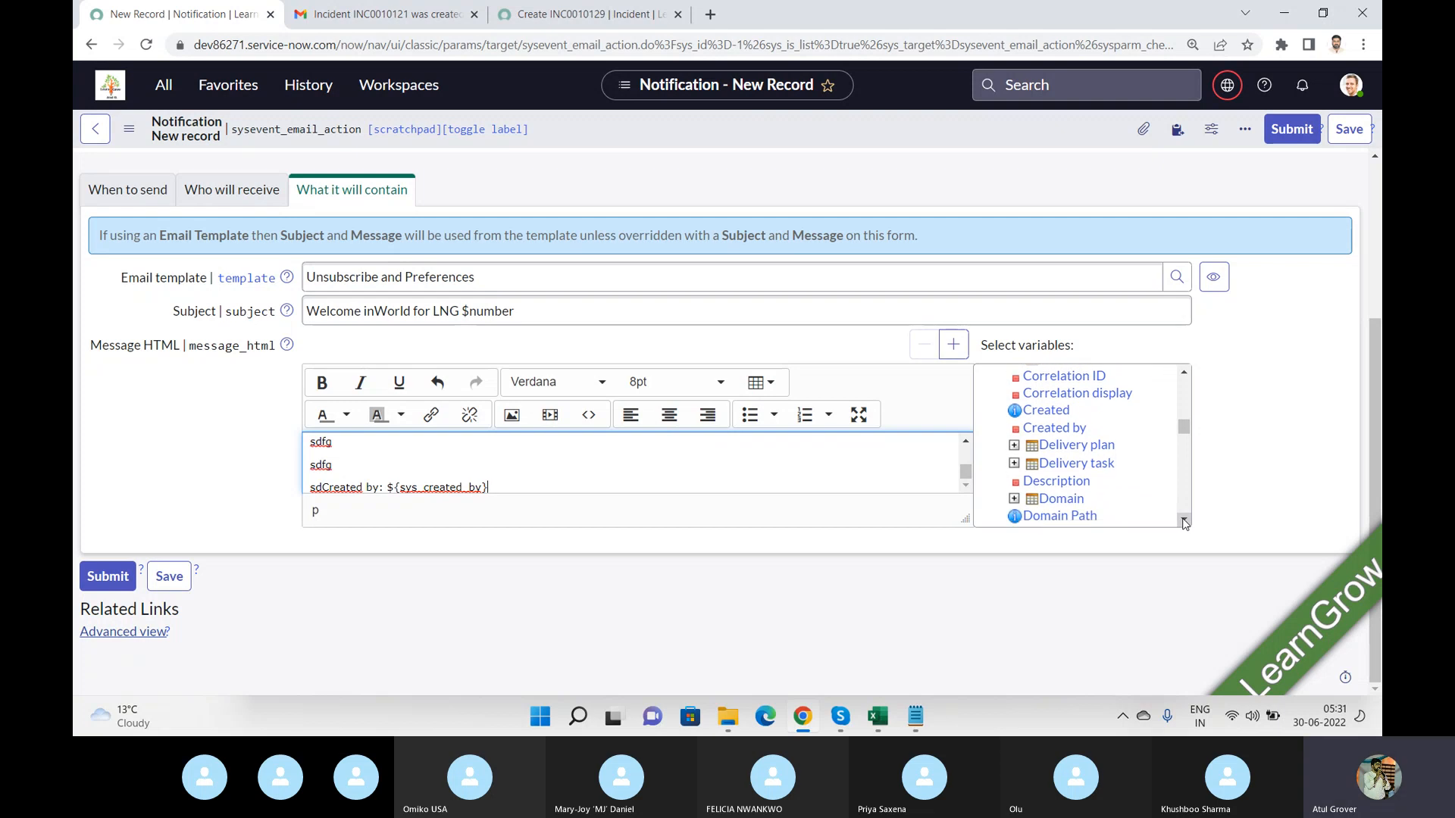
left_click(1082, 451)
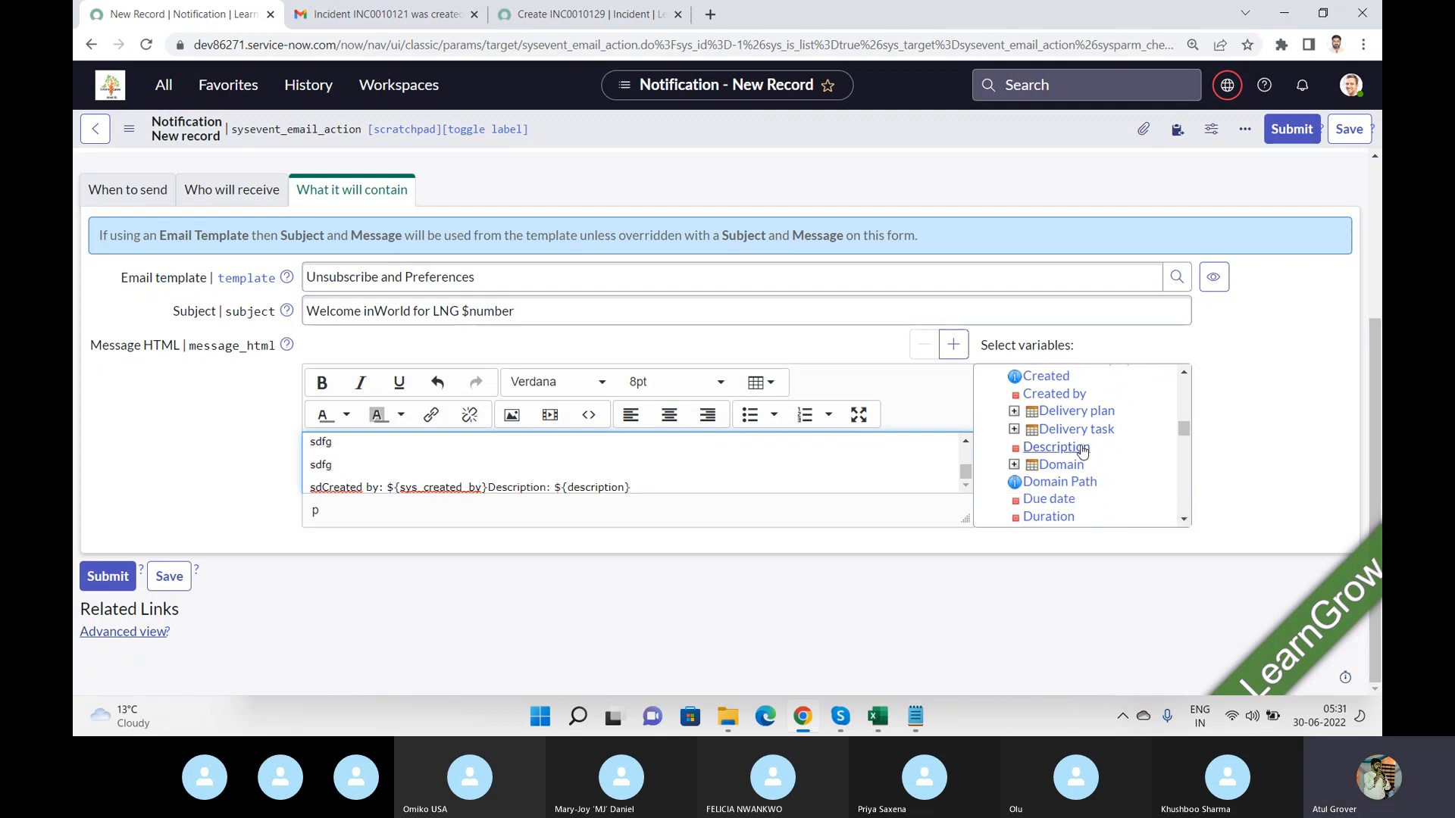
Insert the image day1.png from the Batch8 folder into the message using the full-screen editor.
left_click(858, 414)
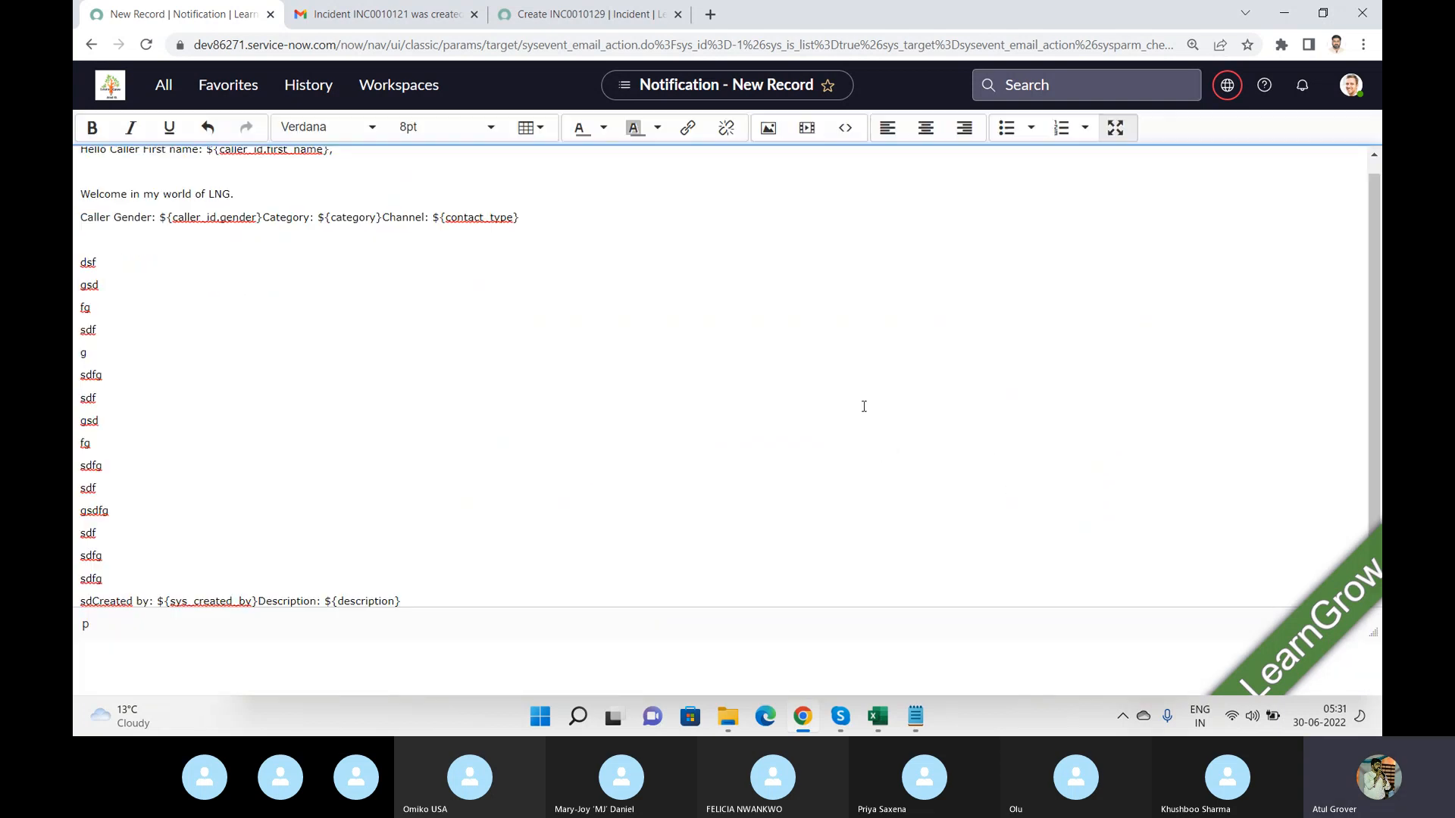
left_click(767, 128)
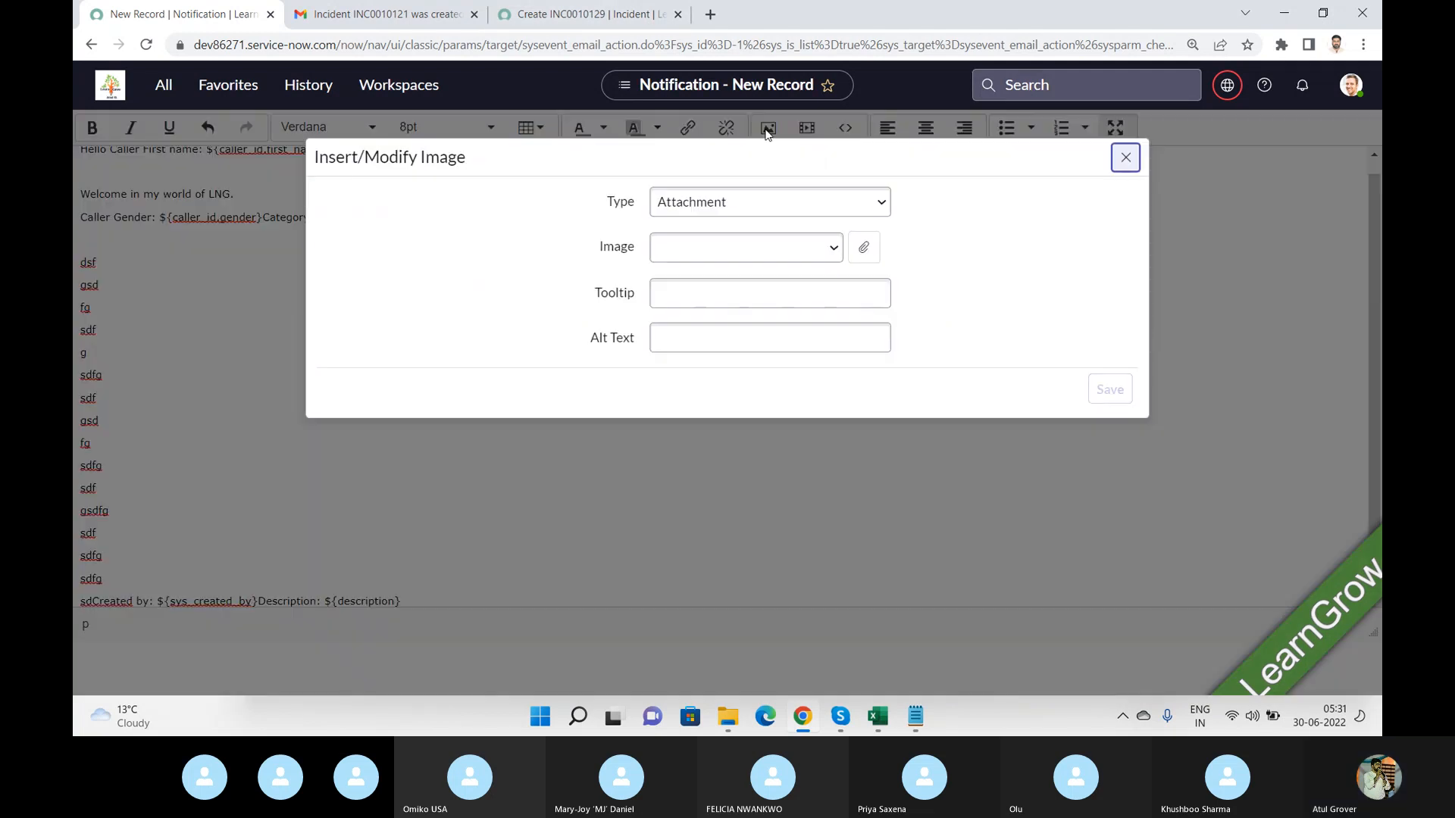
left_click(859, 253)
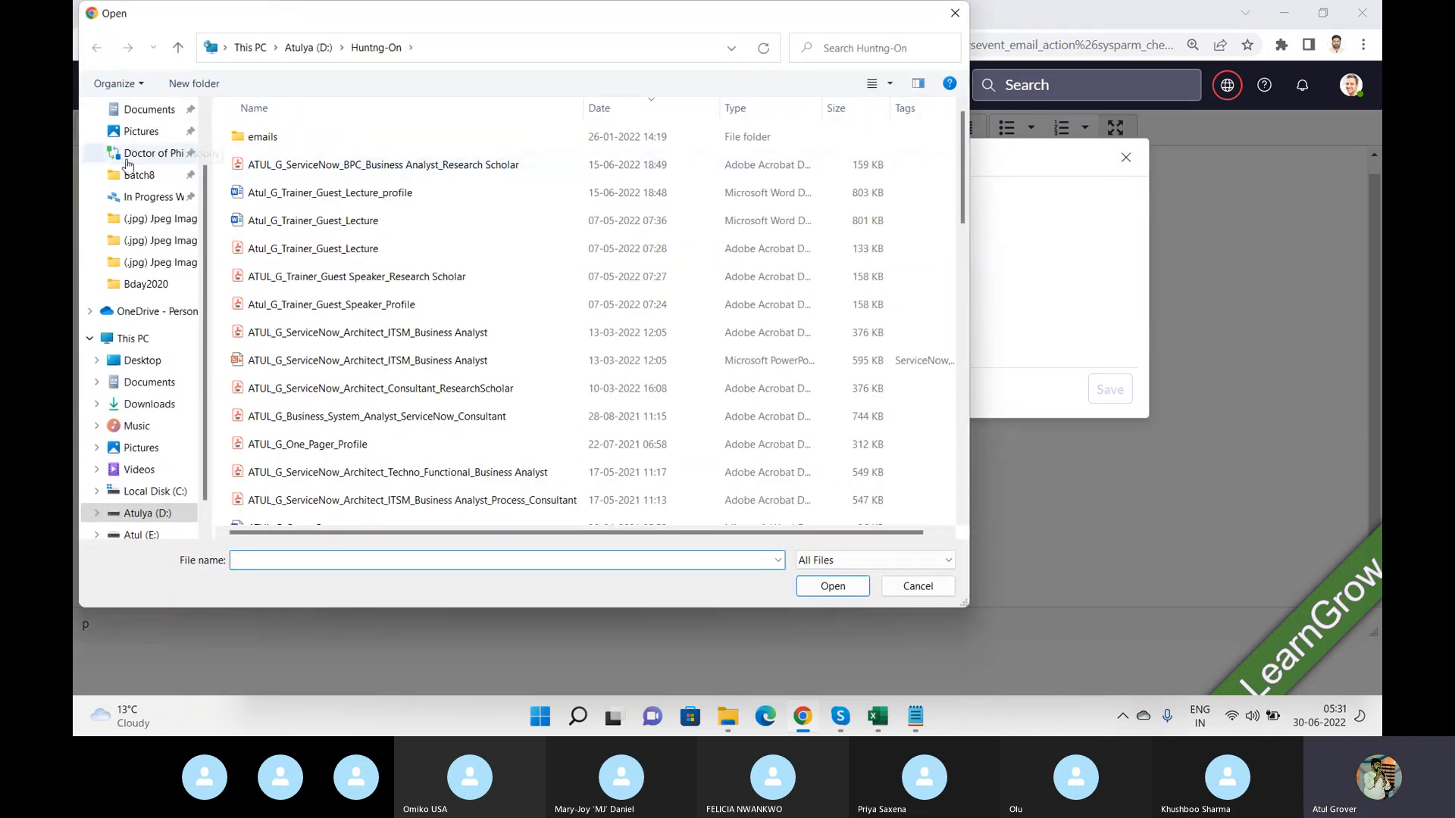
left_click(140, 175)
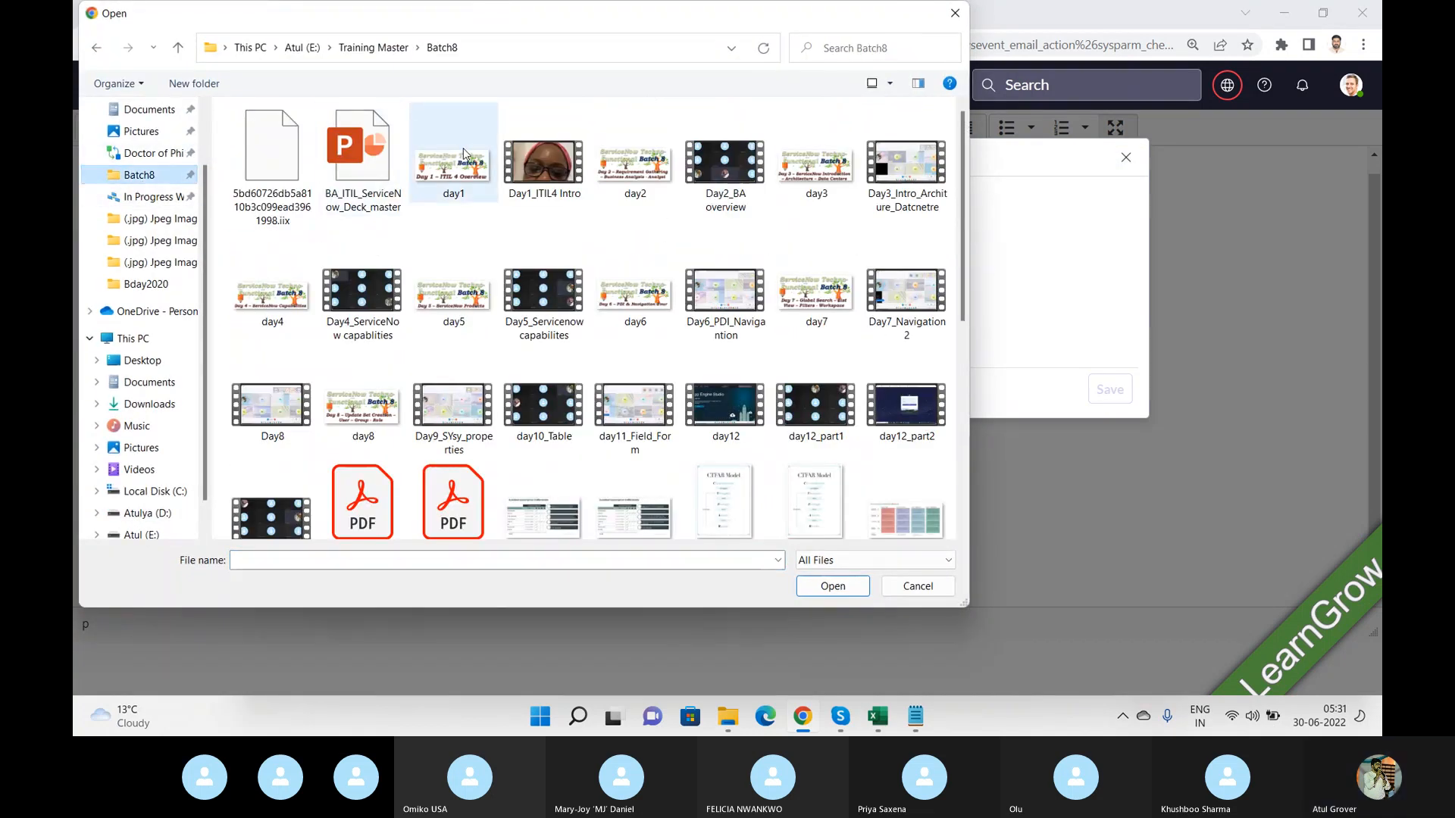
left_click(453, 160)
left_click(832, 586)
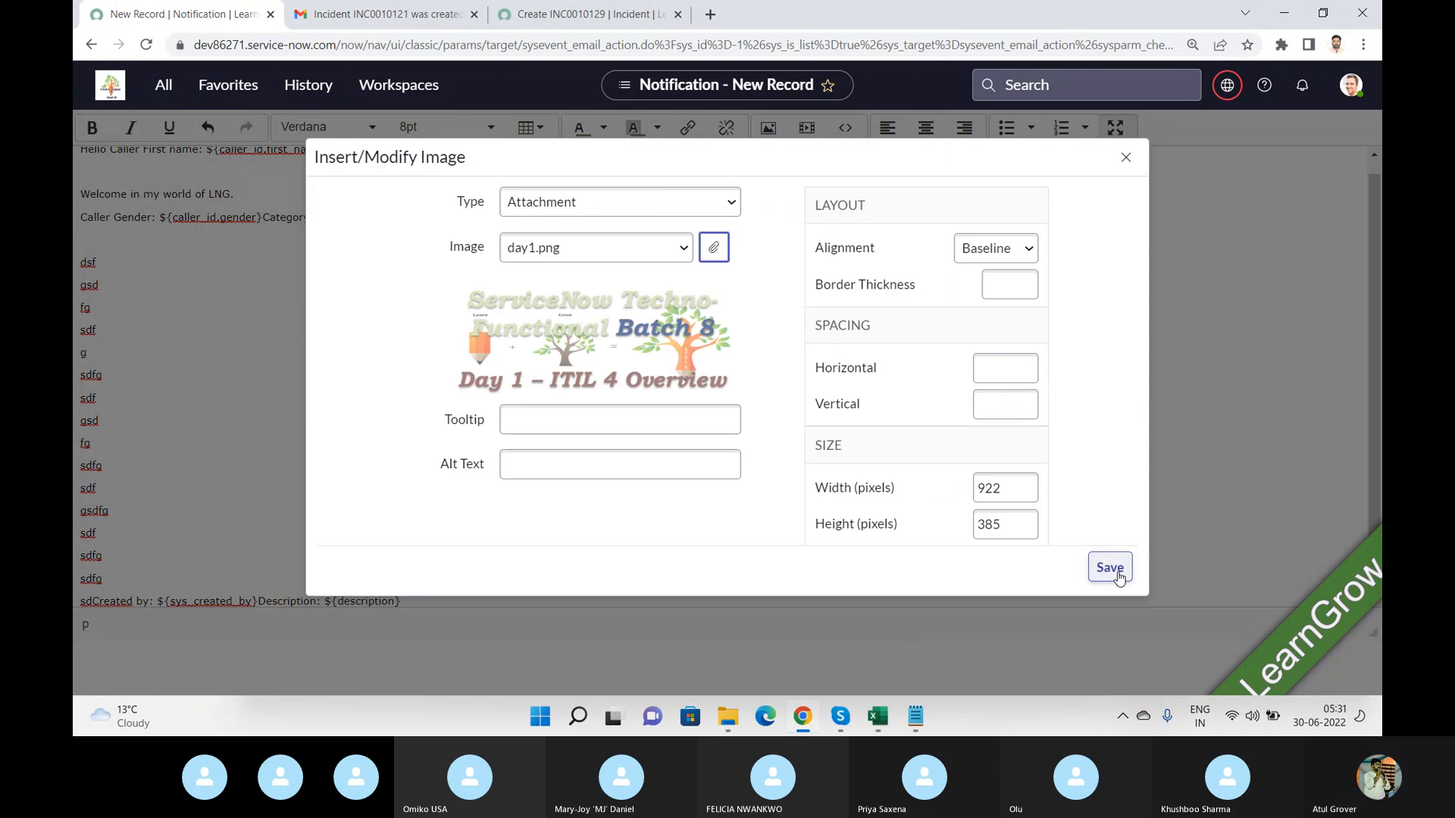
left_click(1107, 568)
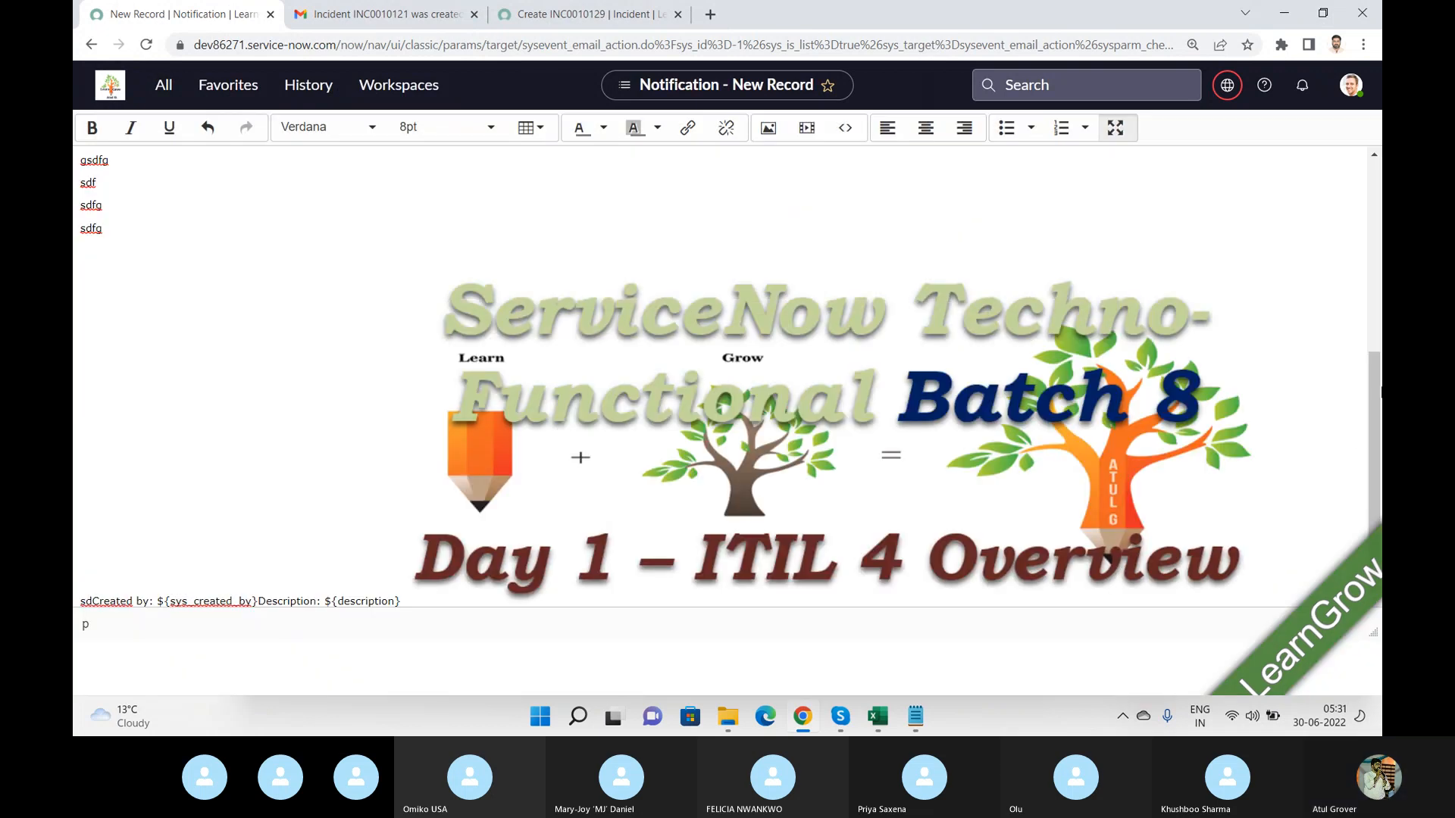
Leave full-screen editing and submit the notification.
left_click_drag(1377, 401, 1377, 208)
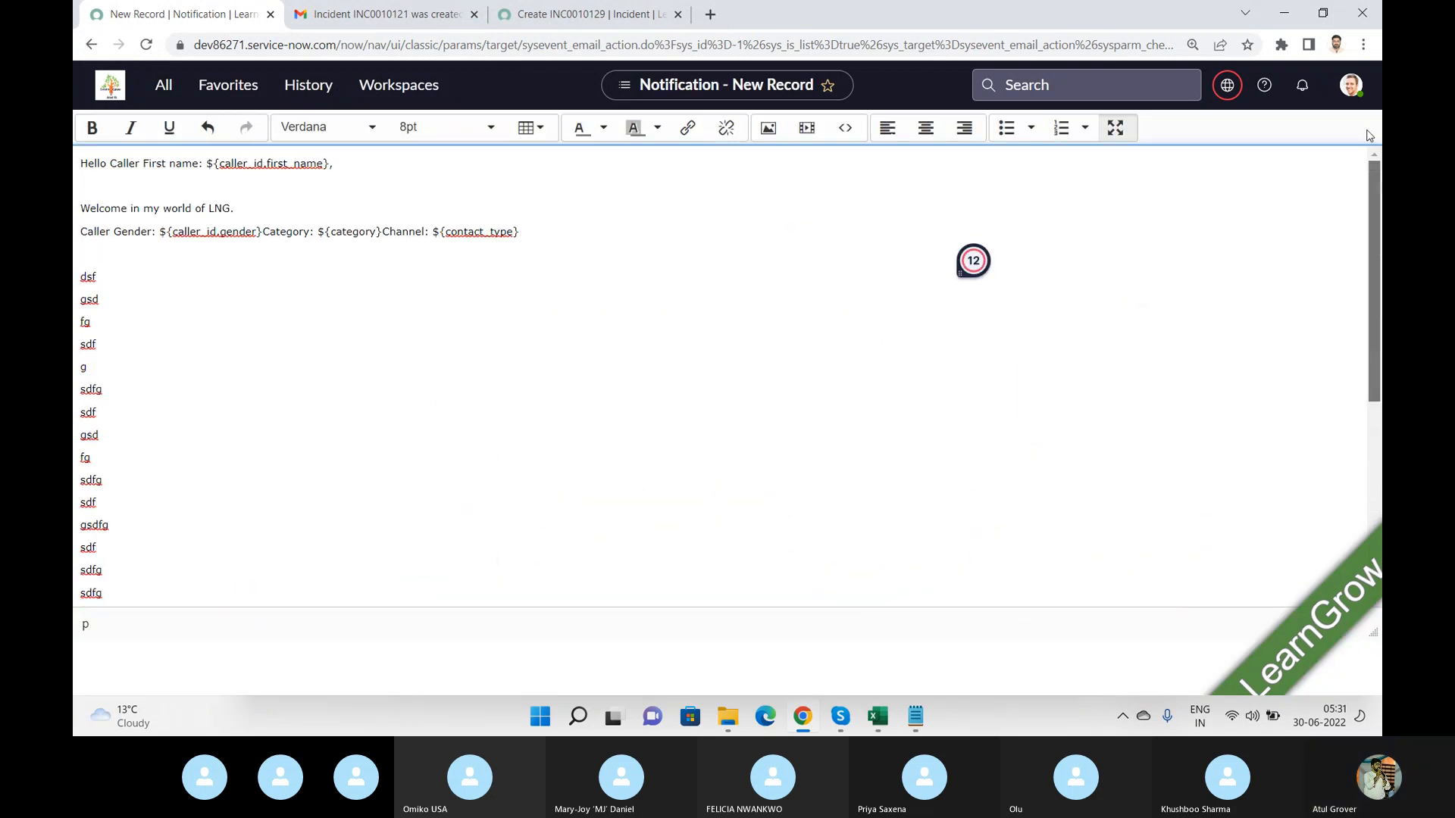
left_click(1115, 128)
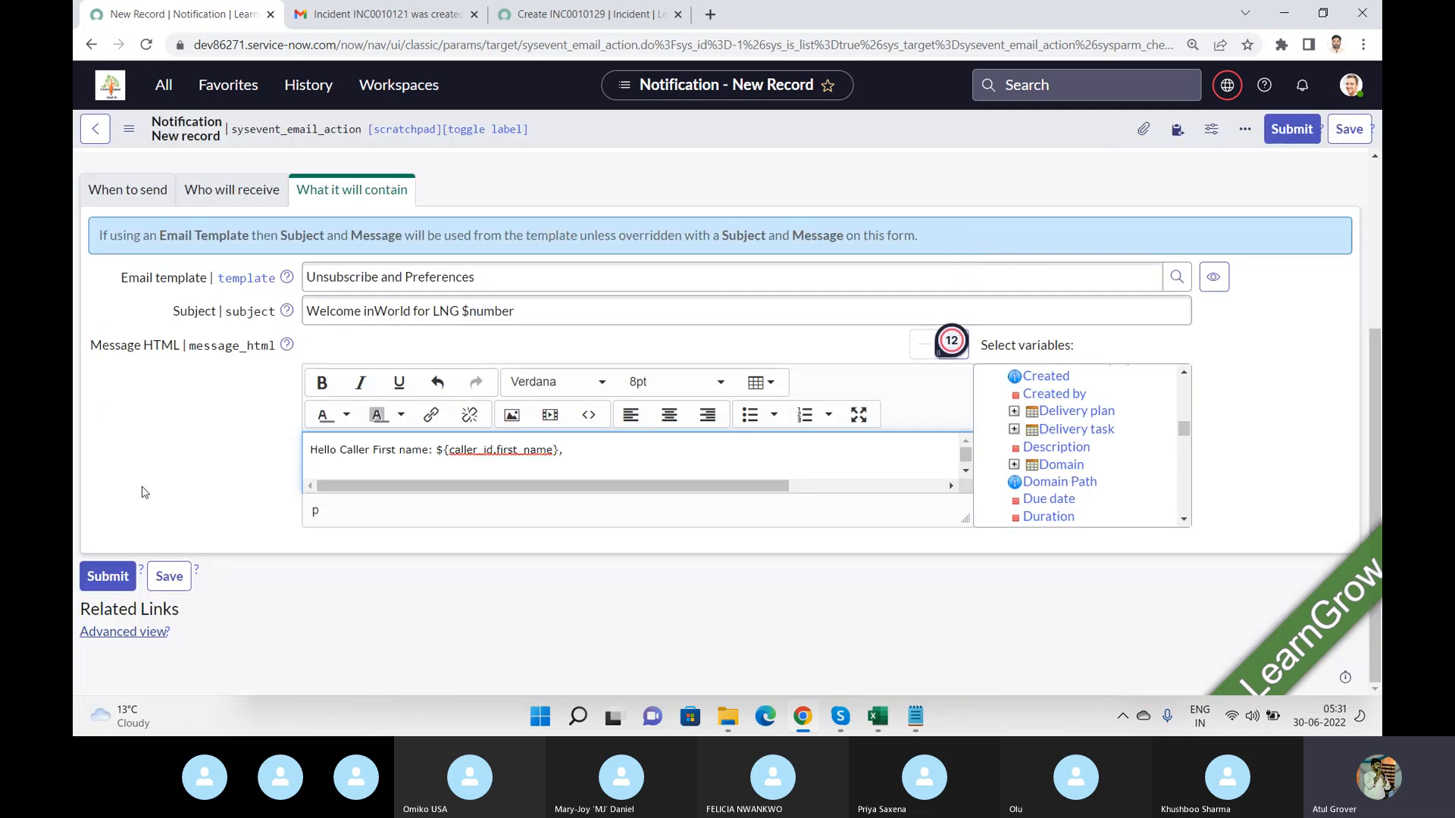
left_click(107, 577)
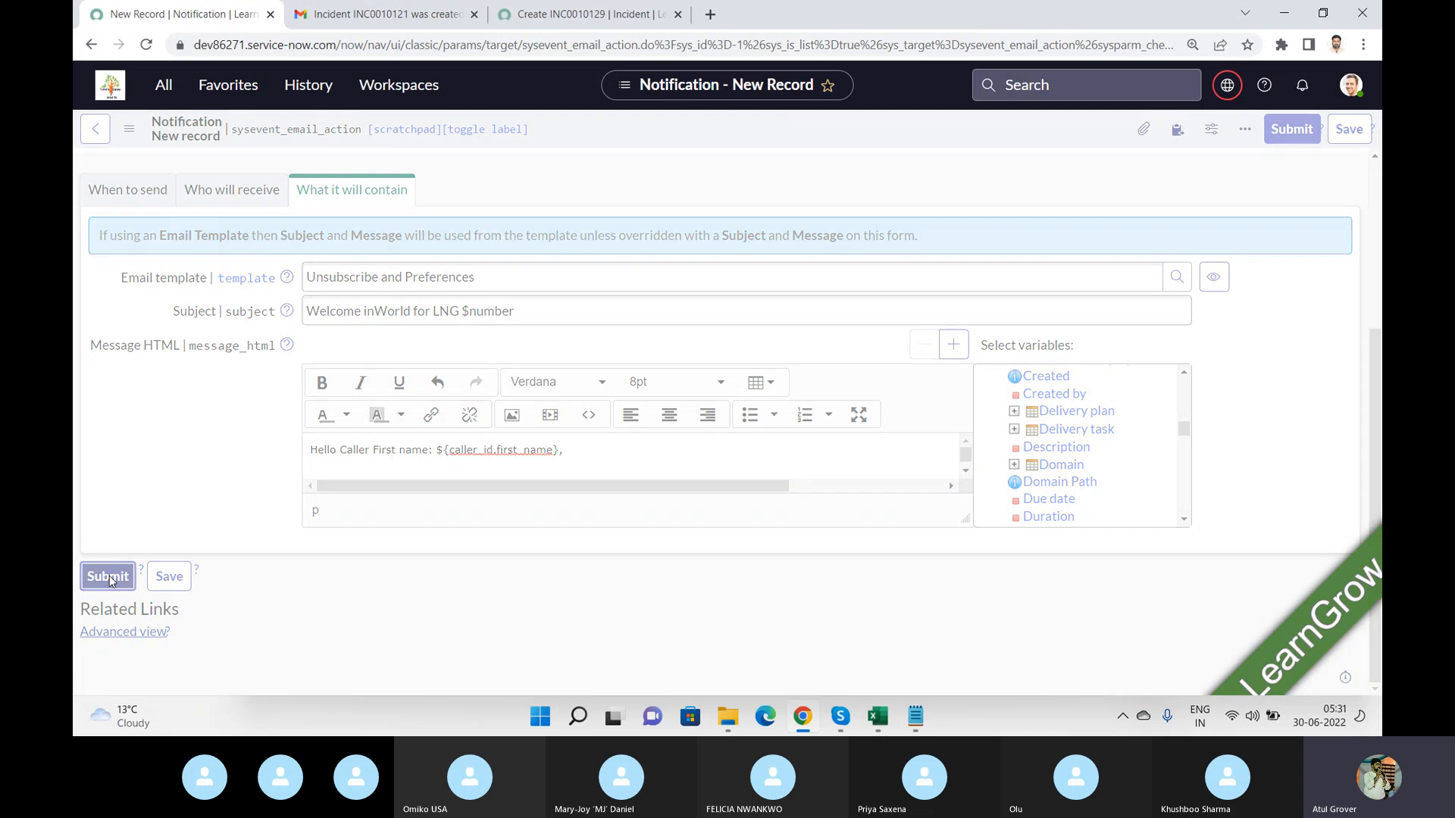
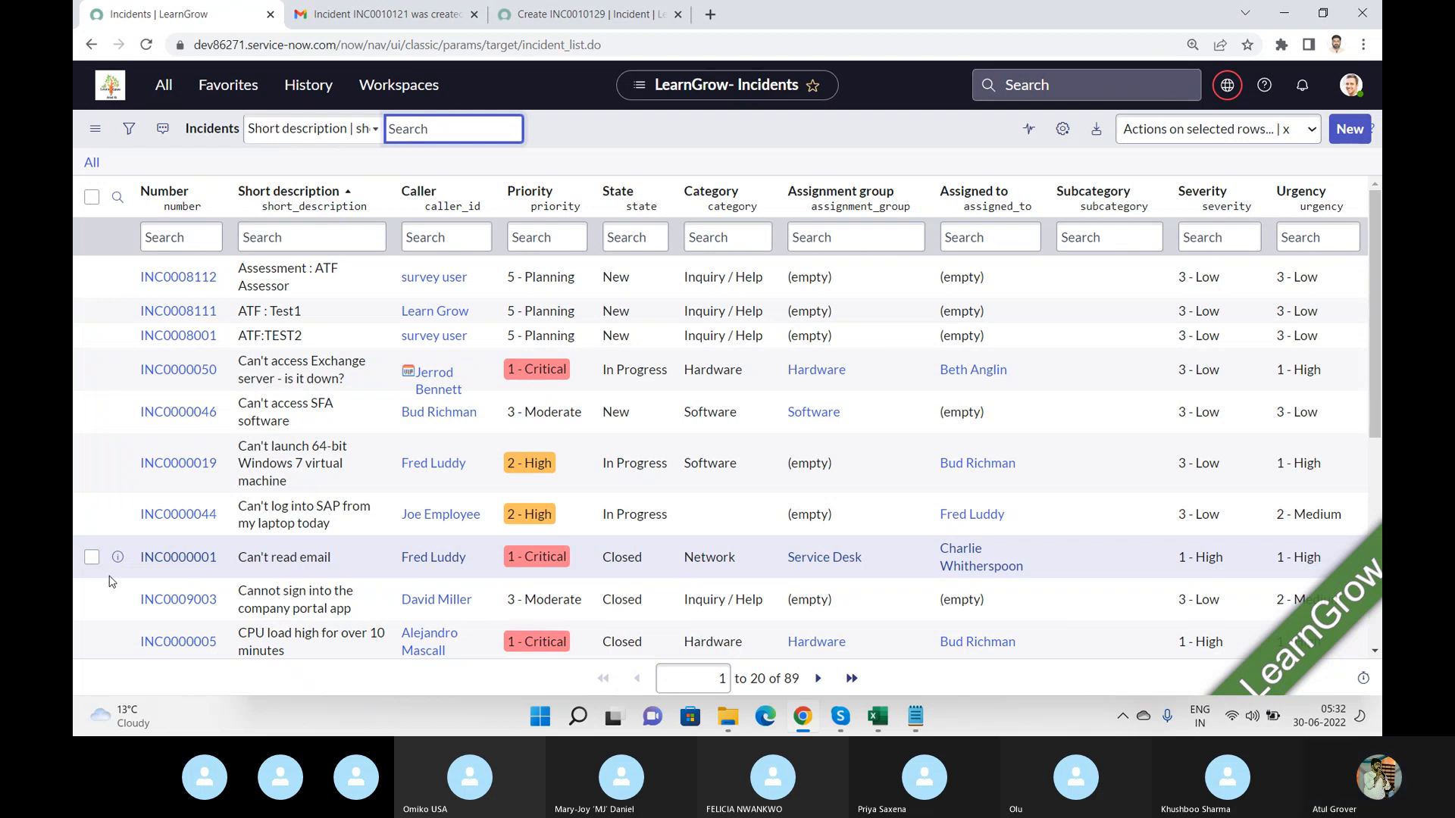
Review the earlier incident-created notification email in the Gmail tab.
left_click(557, 12)
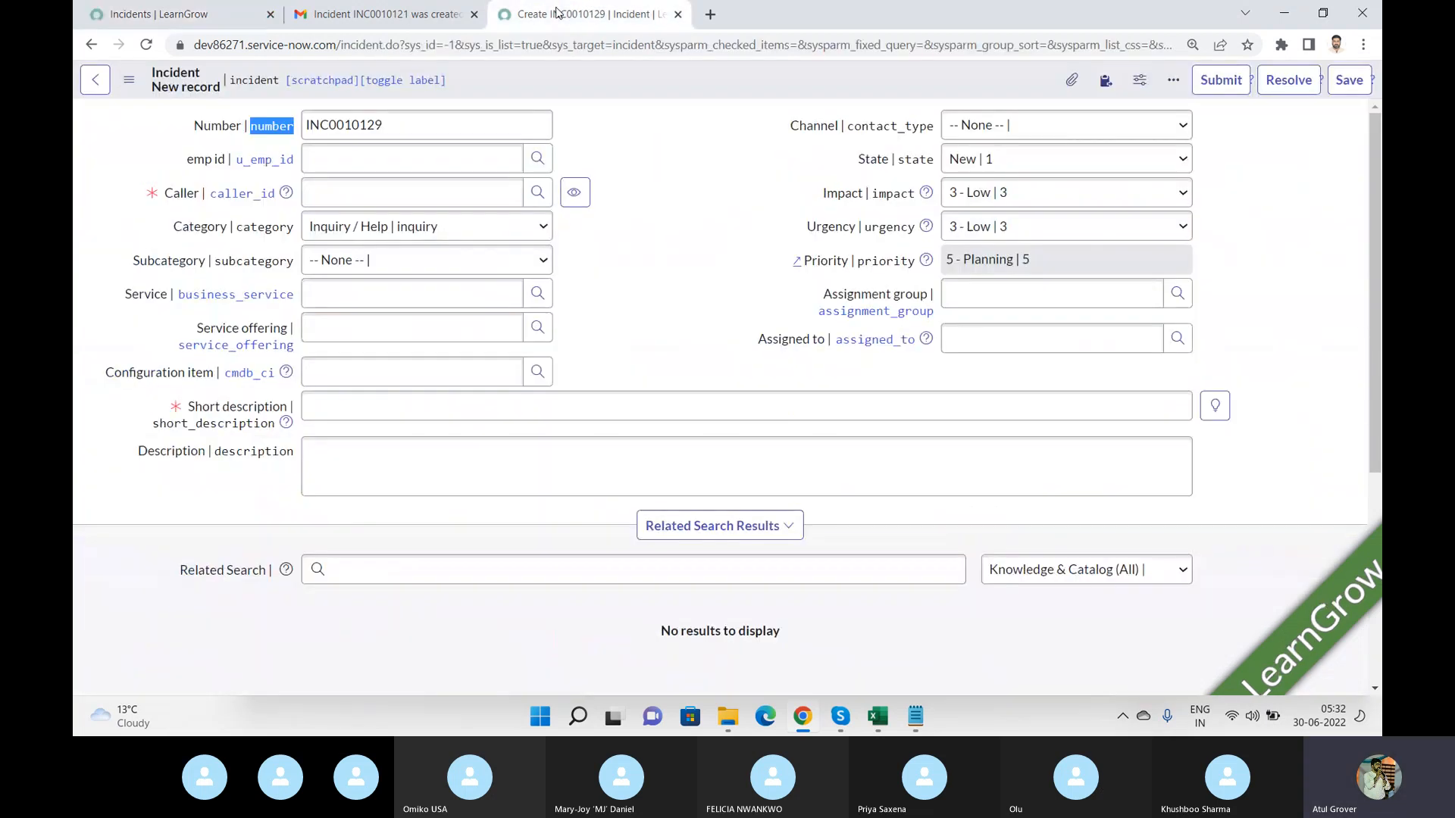
left_click(356, 21)
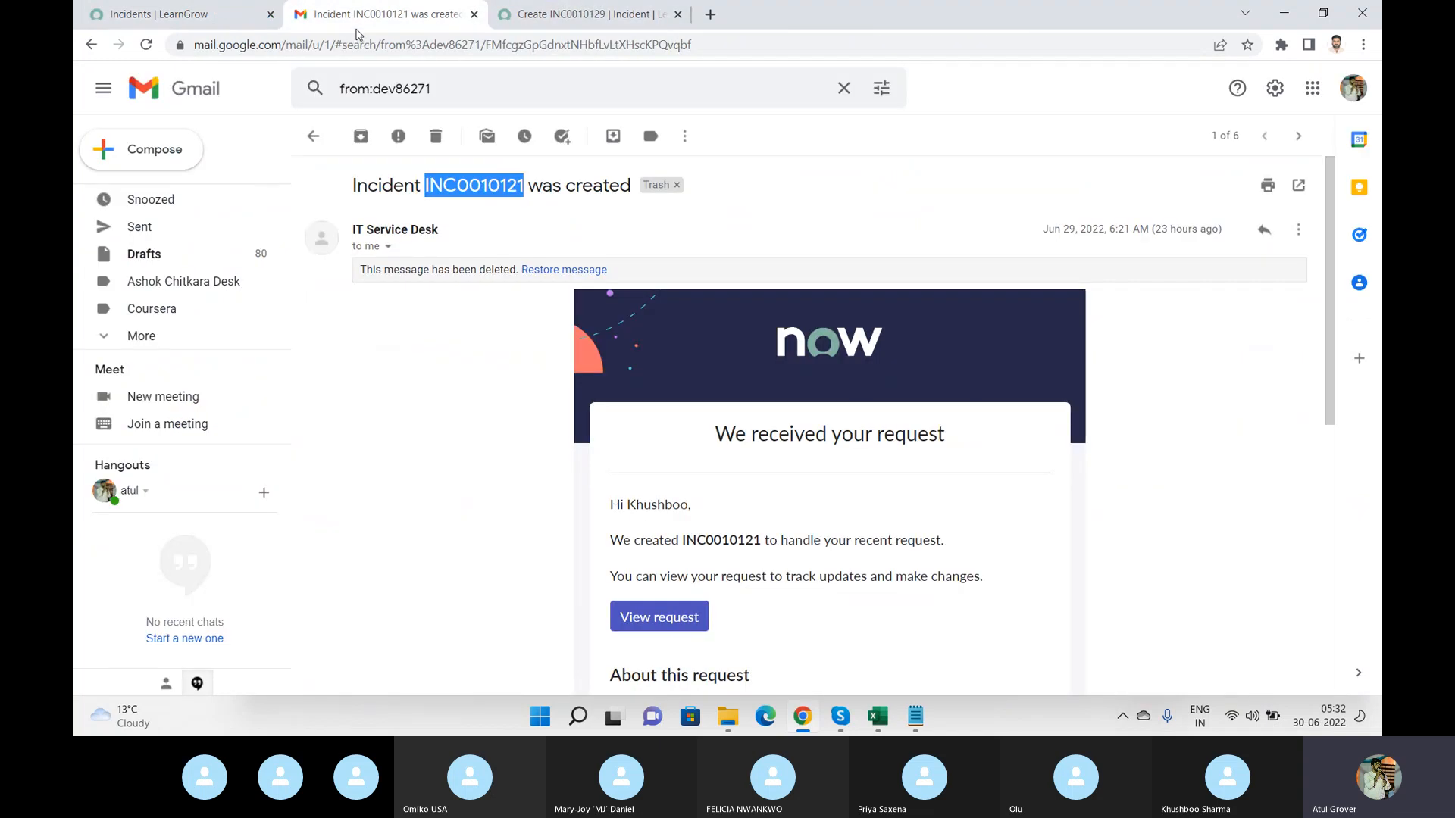
left_click(988, 270)
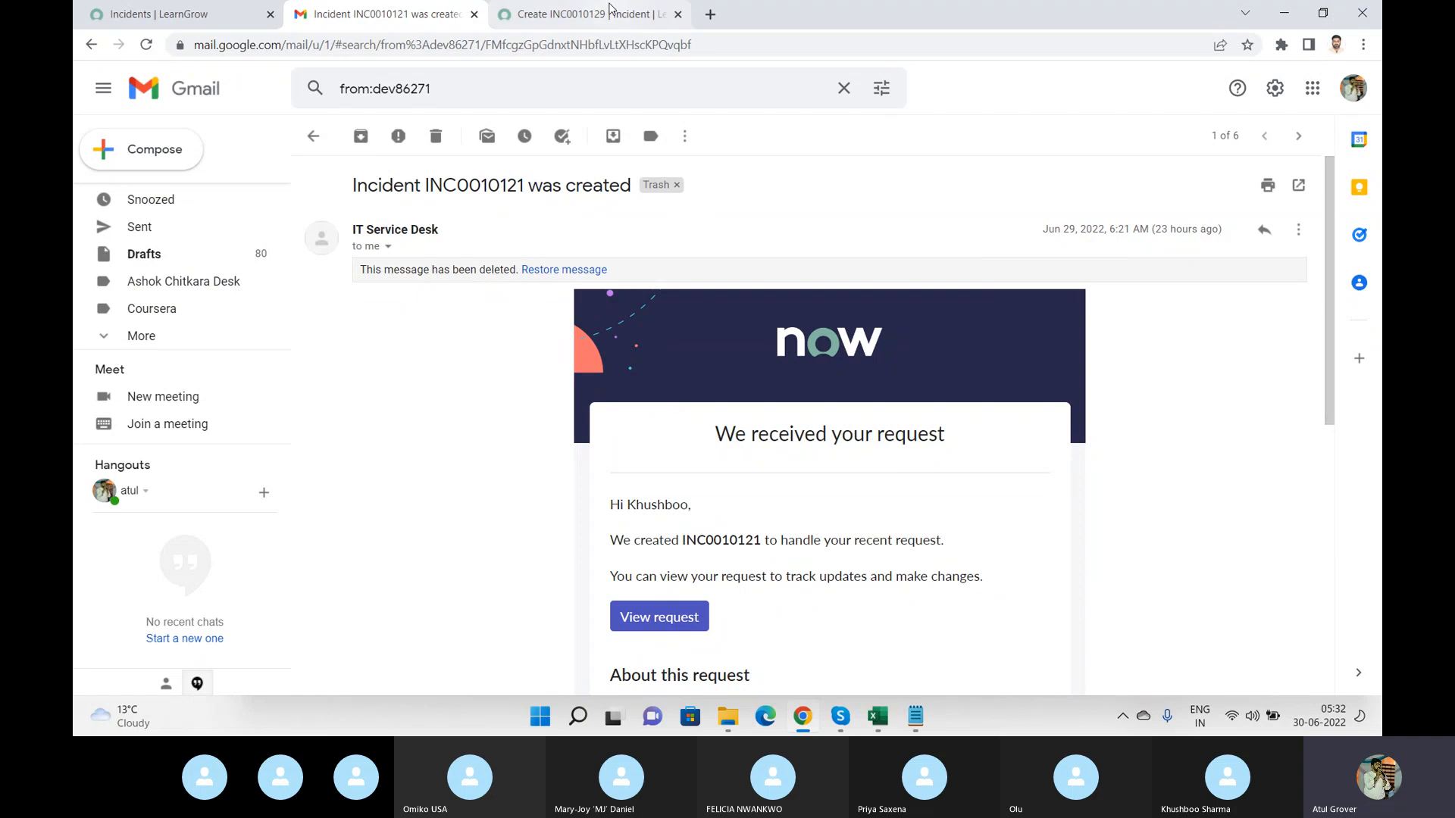
Reload a fresh new incident form and set the caller to Learn Grow.
left_click(610, 13)
left_click(145, 45)
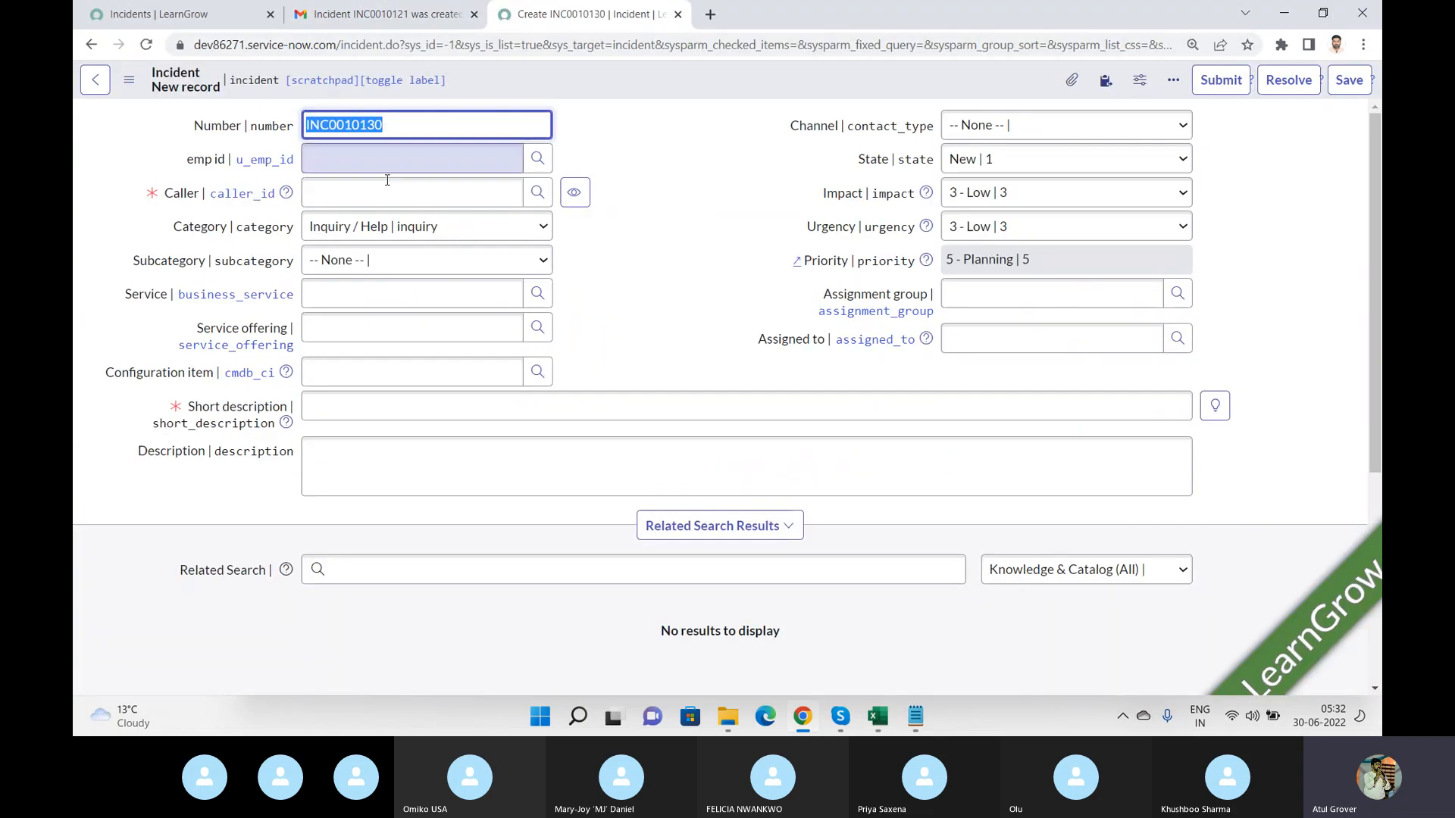
left_click(392, 161)
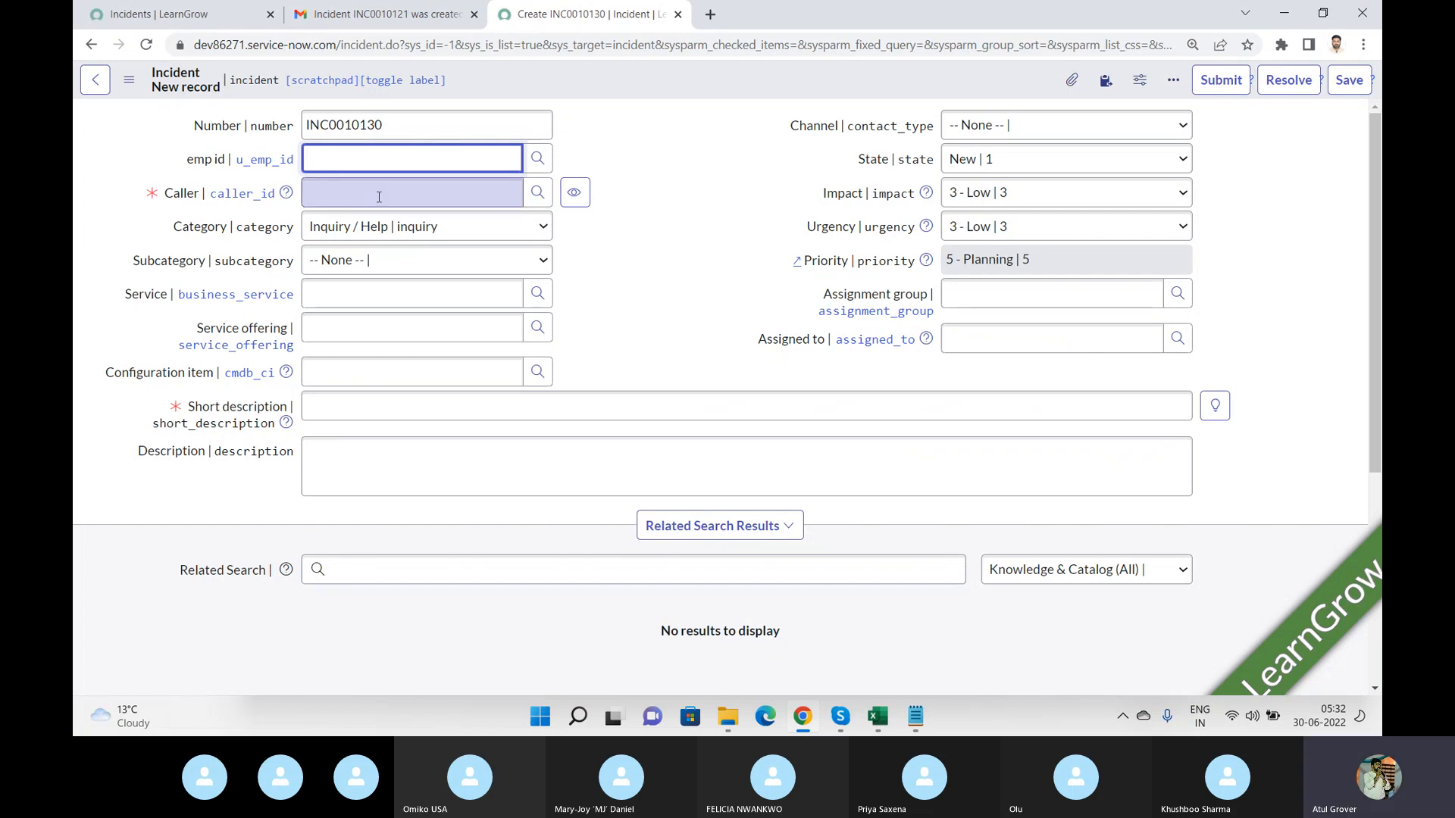
left_click(379, 195)
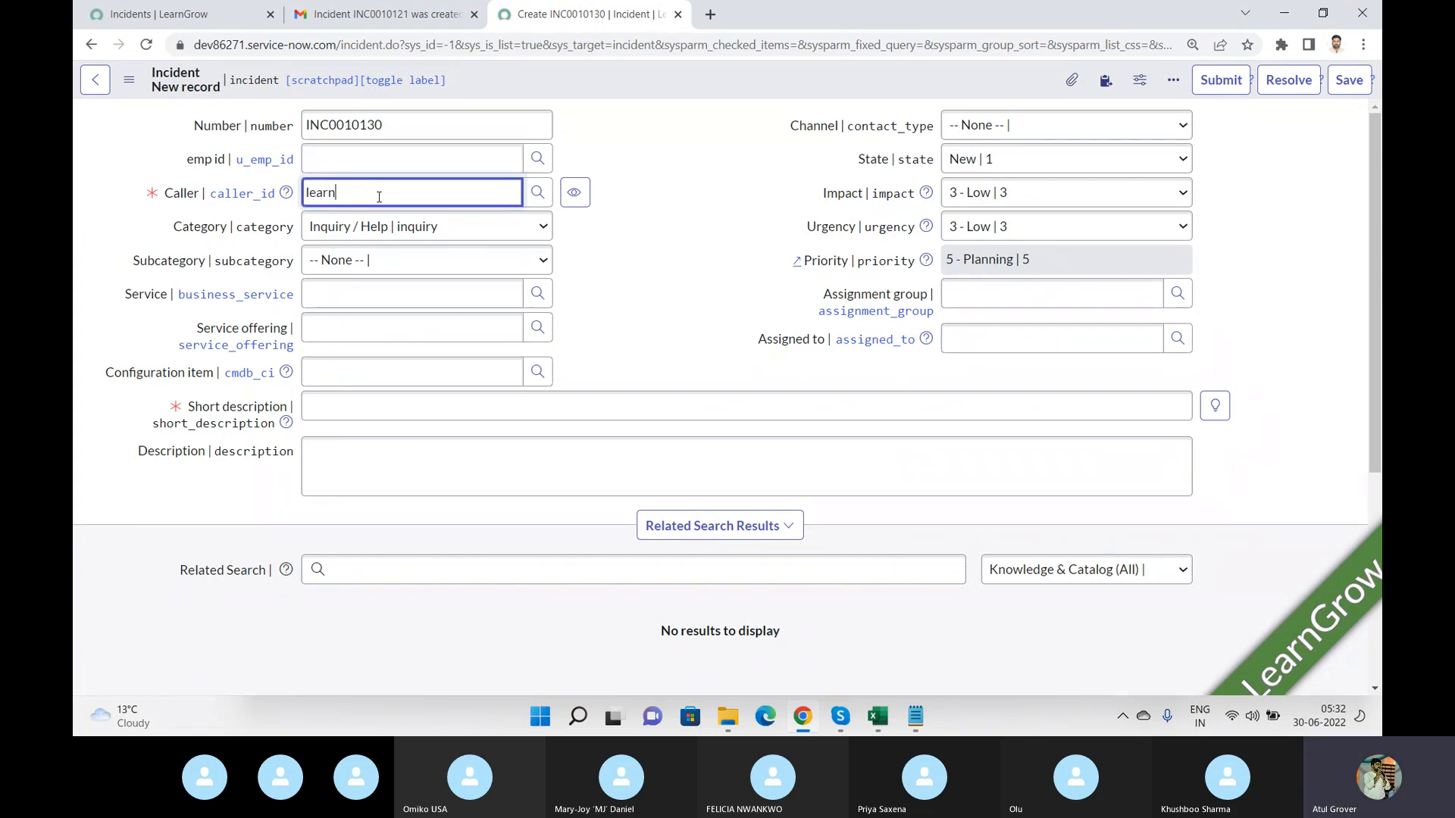
left_click(393, 233)
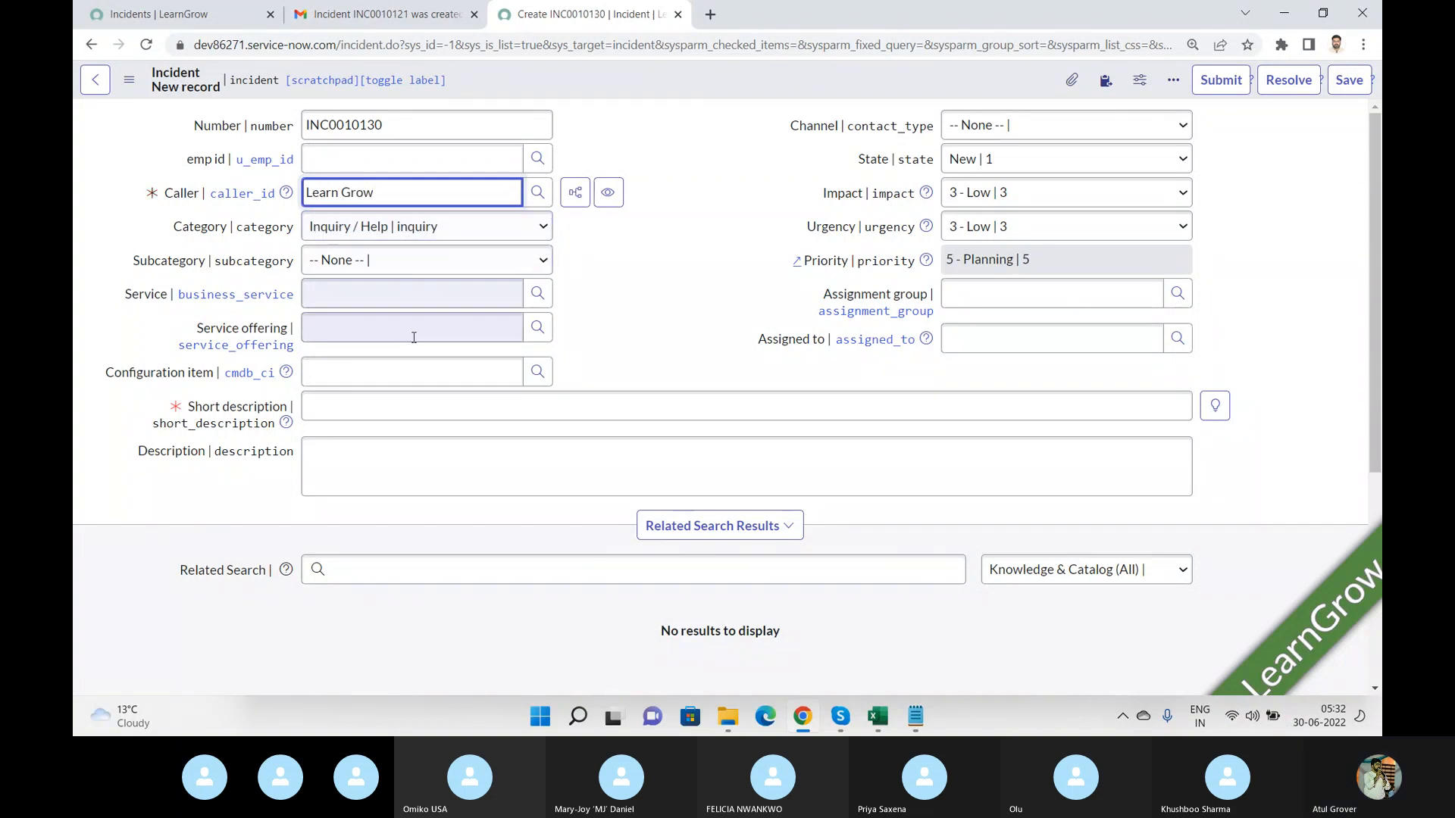
Enter a filler short description "Helllllllllllllllloooooooooooooooooooooooooooooo" for the incident.
left_click(375, 399)
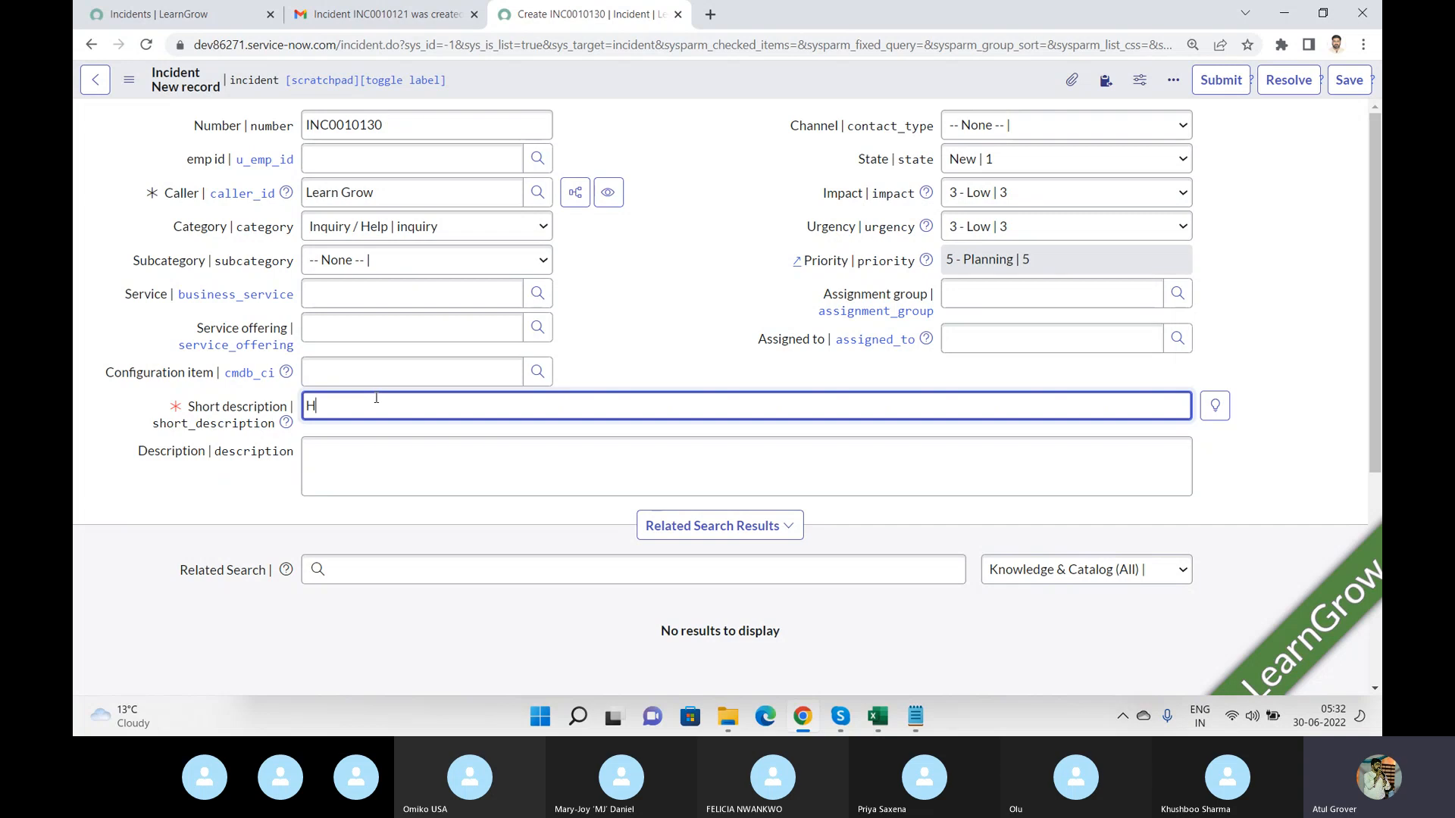
type("Hellllll")
type("lllllllllllloooooooooooooooooooooooooooo")
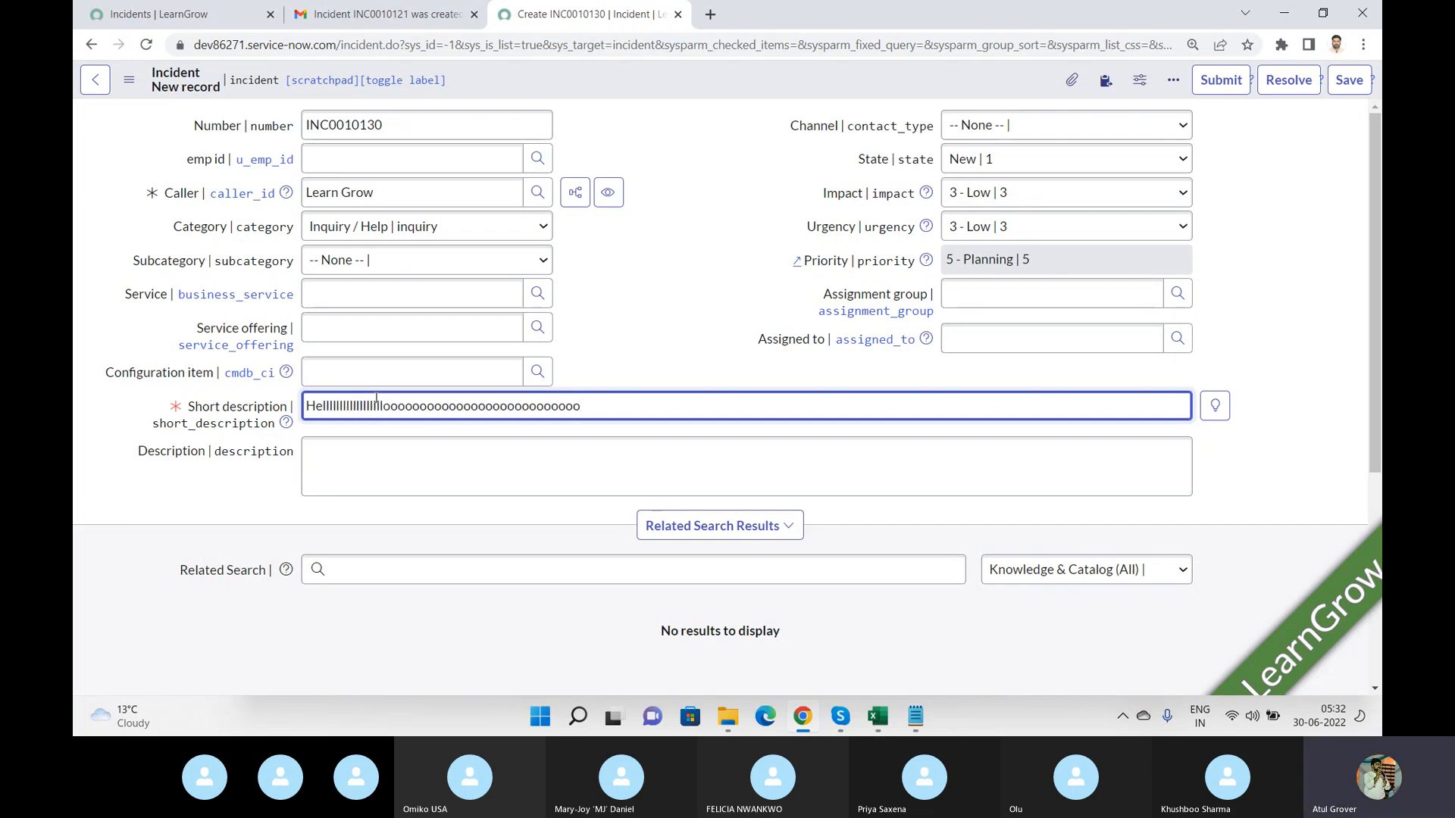
Add several lines of filler text to the description and submit the incident.
key("Tab")
type("V")
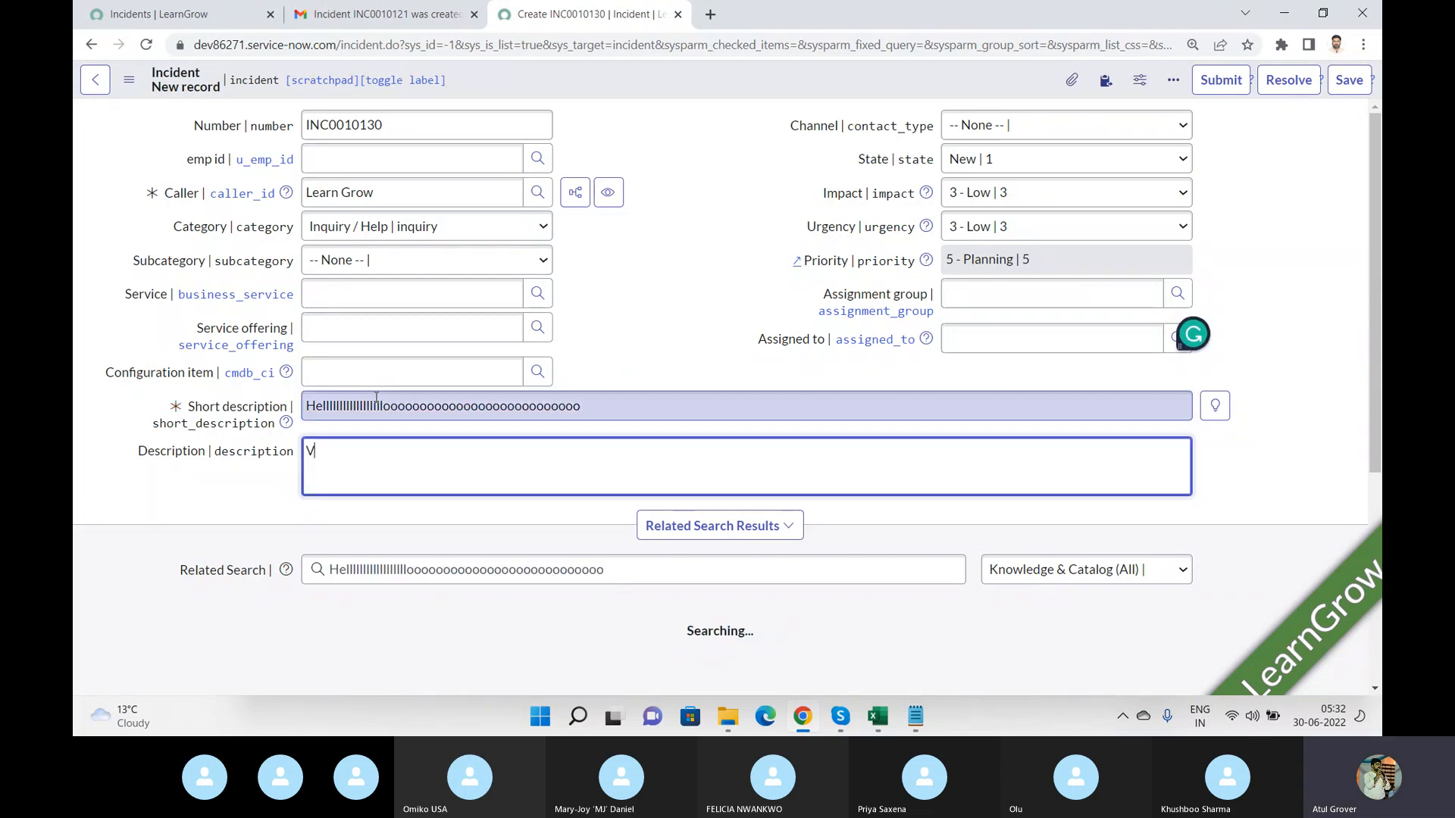
type("xsjlsdfg sdf gs dfg sdfg sd f")
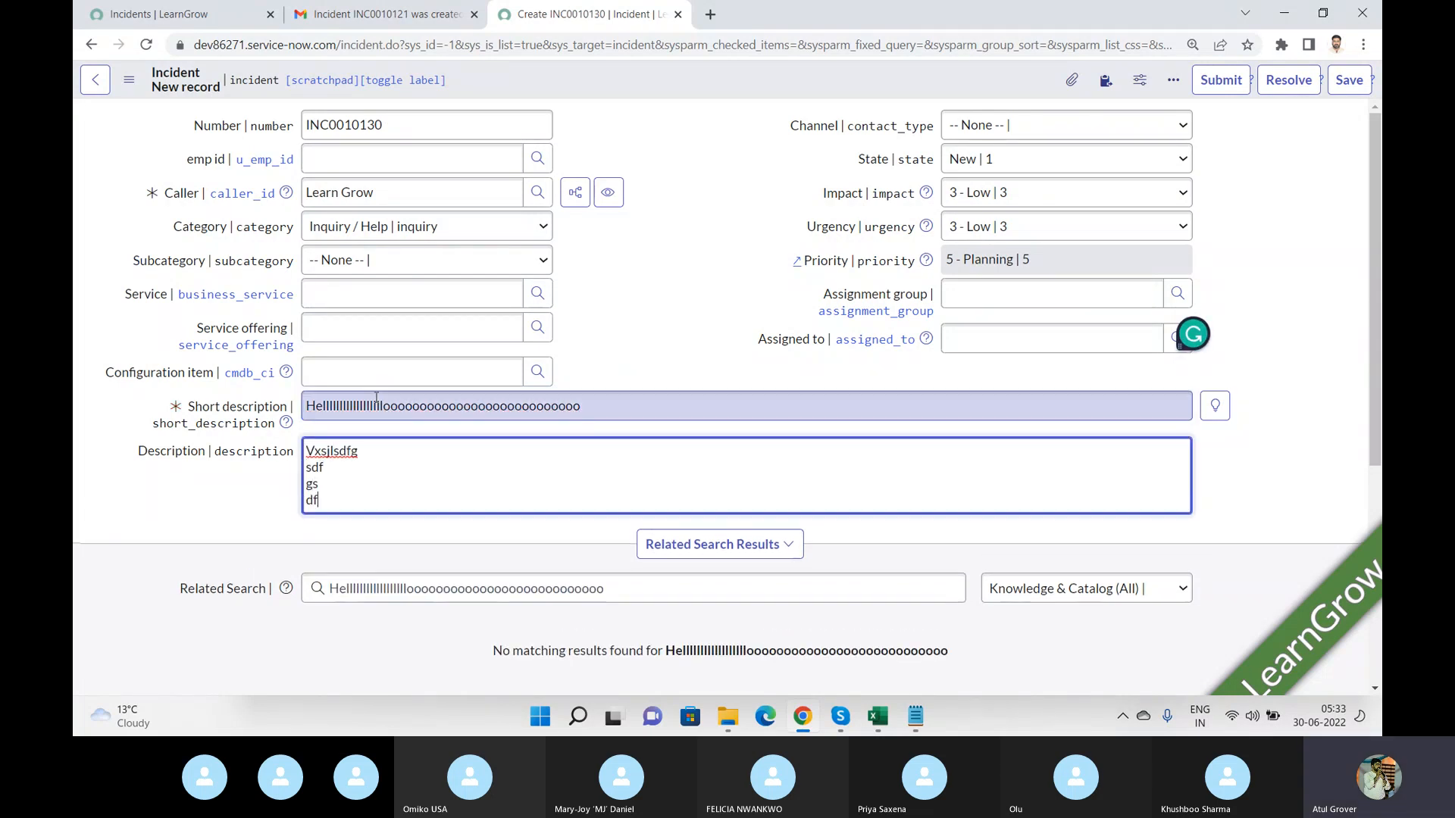
type("g sdfg sd fg sdfg sdf g sd fgs dfg sdfg fg")
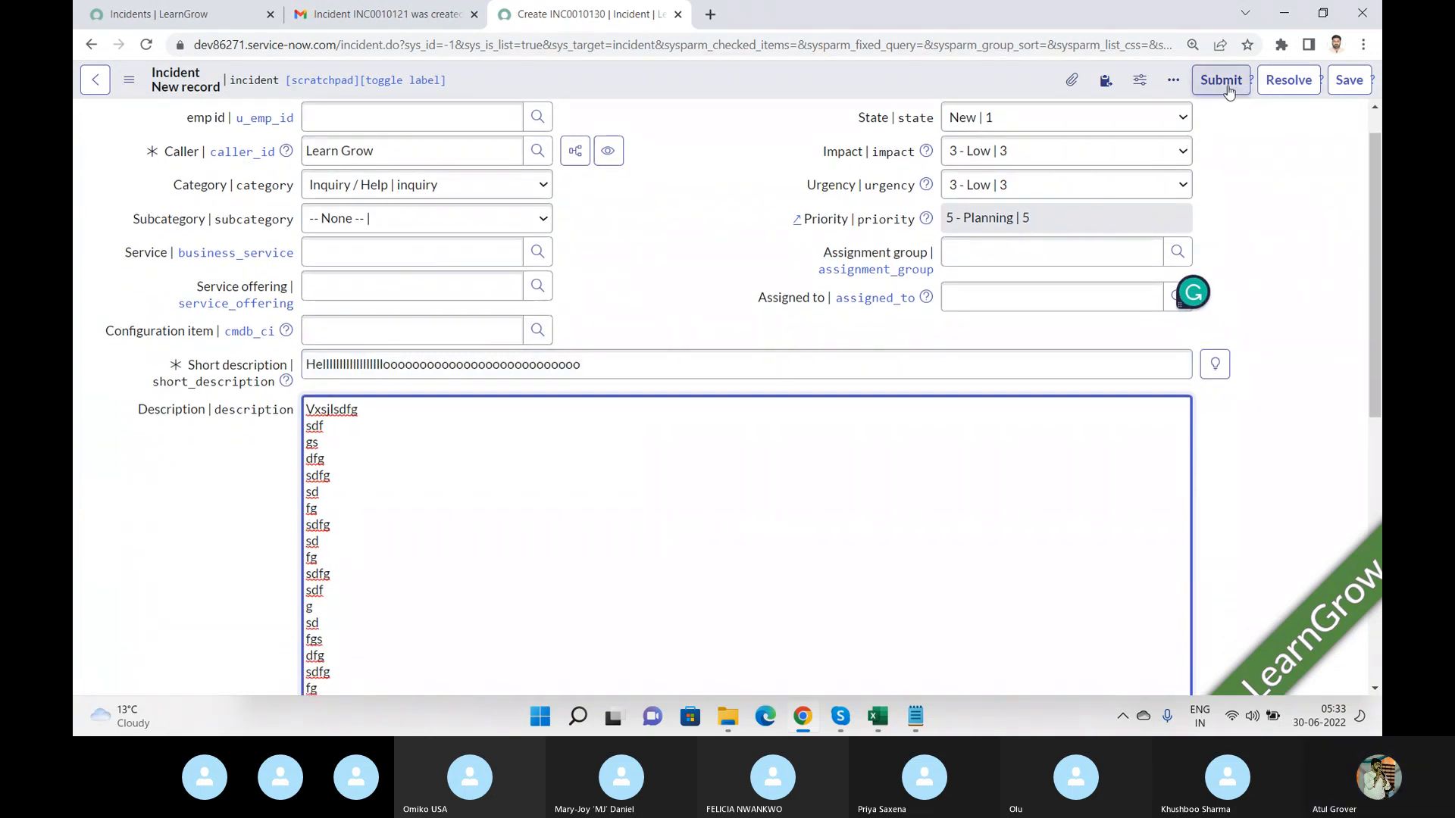
left_click(1342, 90)
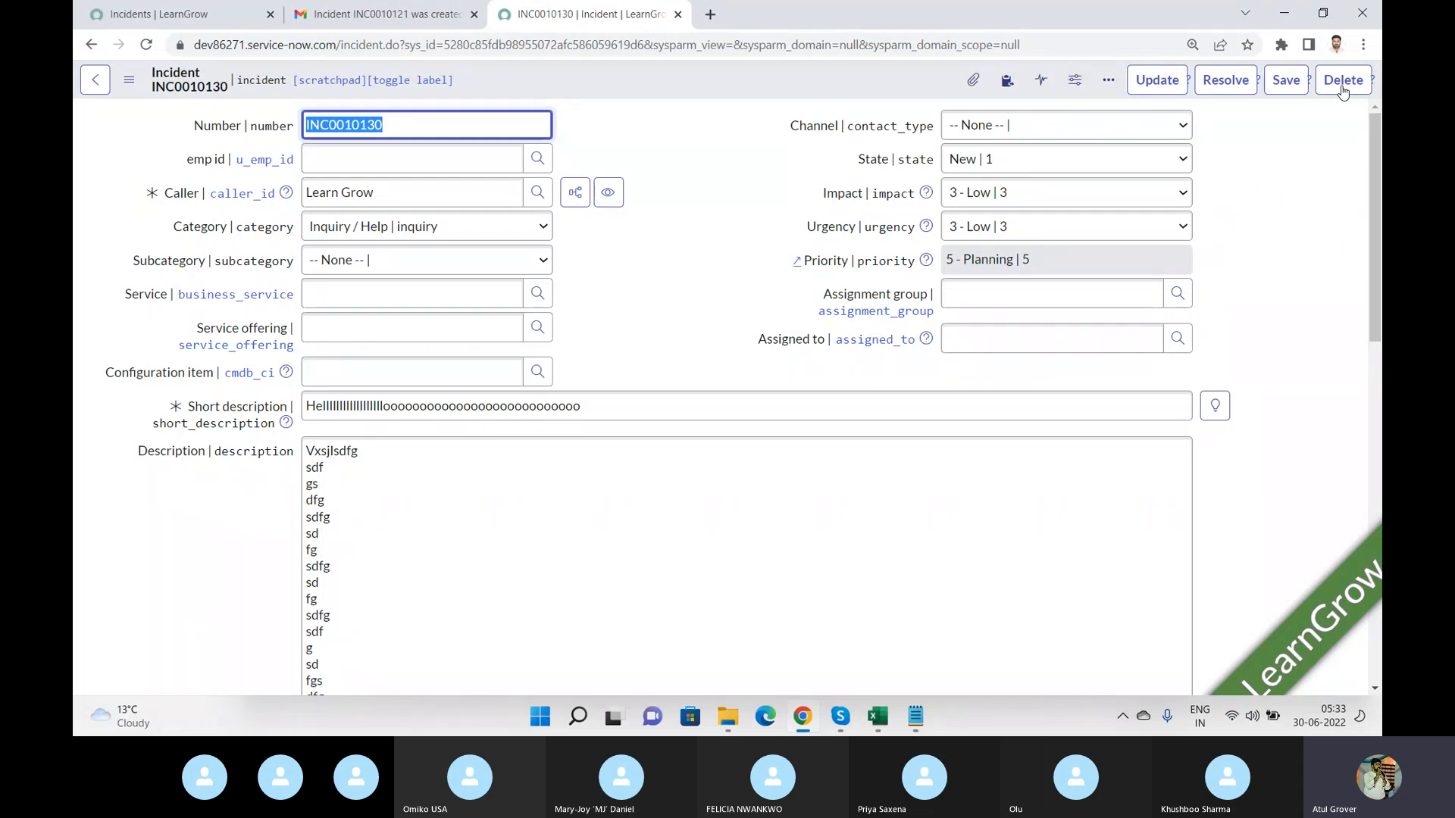
Check the Gmail inbox for a new notification email and return to the ServiceNow tabs.
left_click(403, 19)
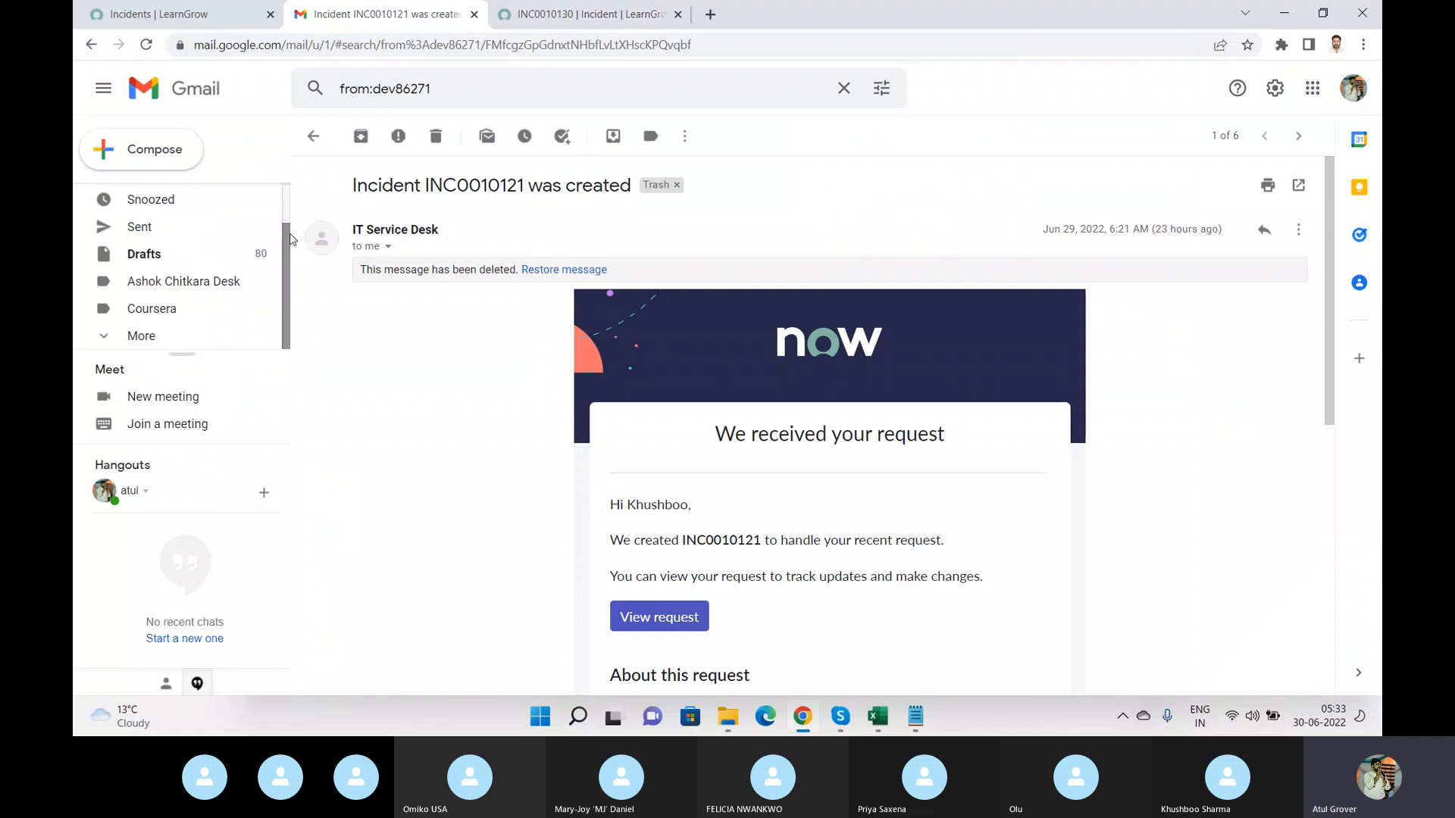
scroll(290, 235, "up", 1)
left_click(265, 197)
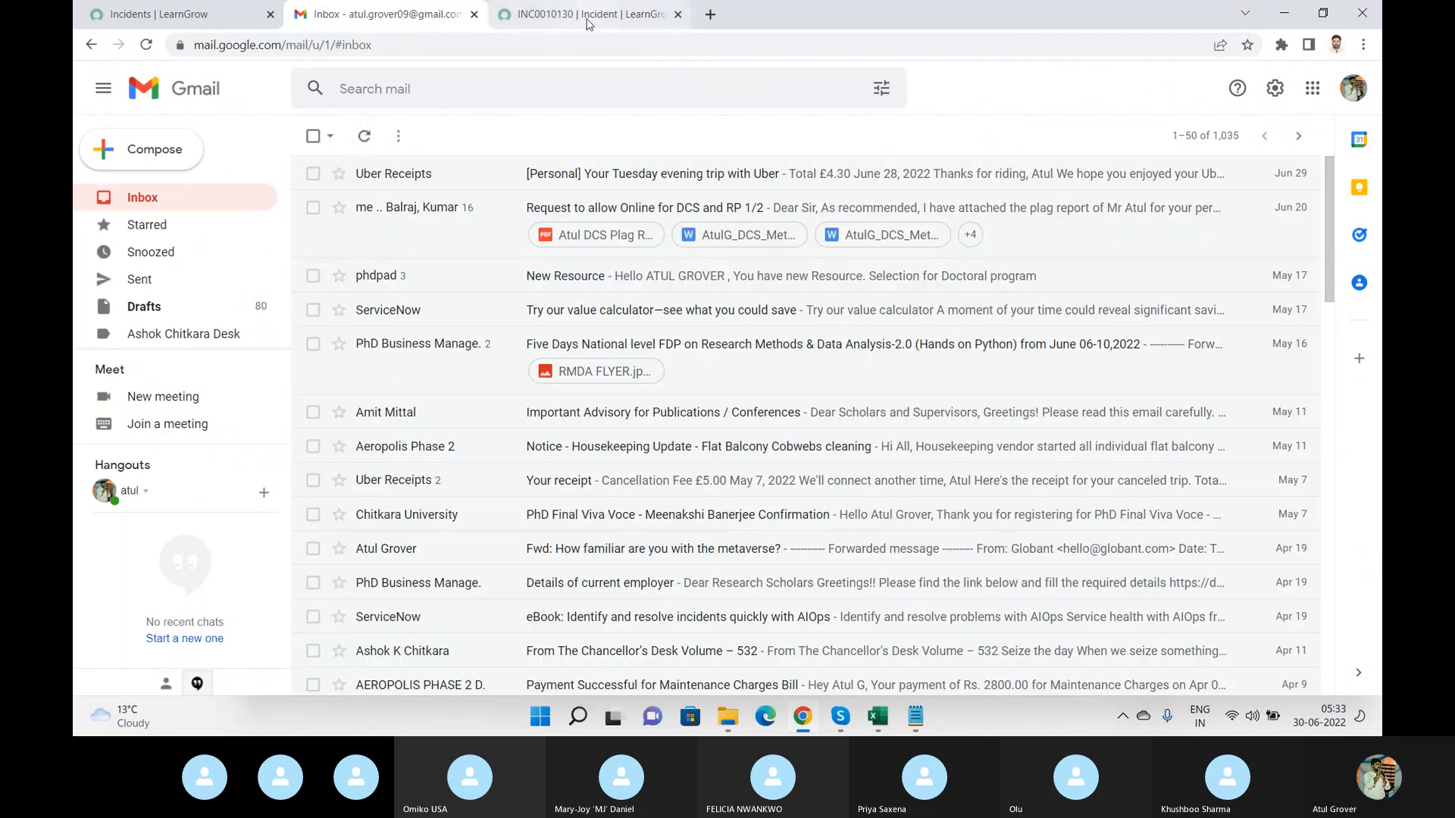
left_click(191, 21)
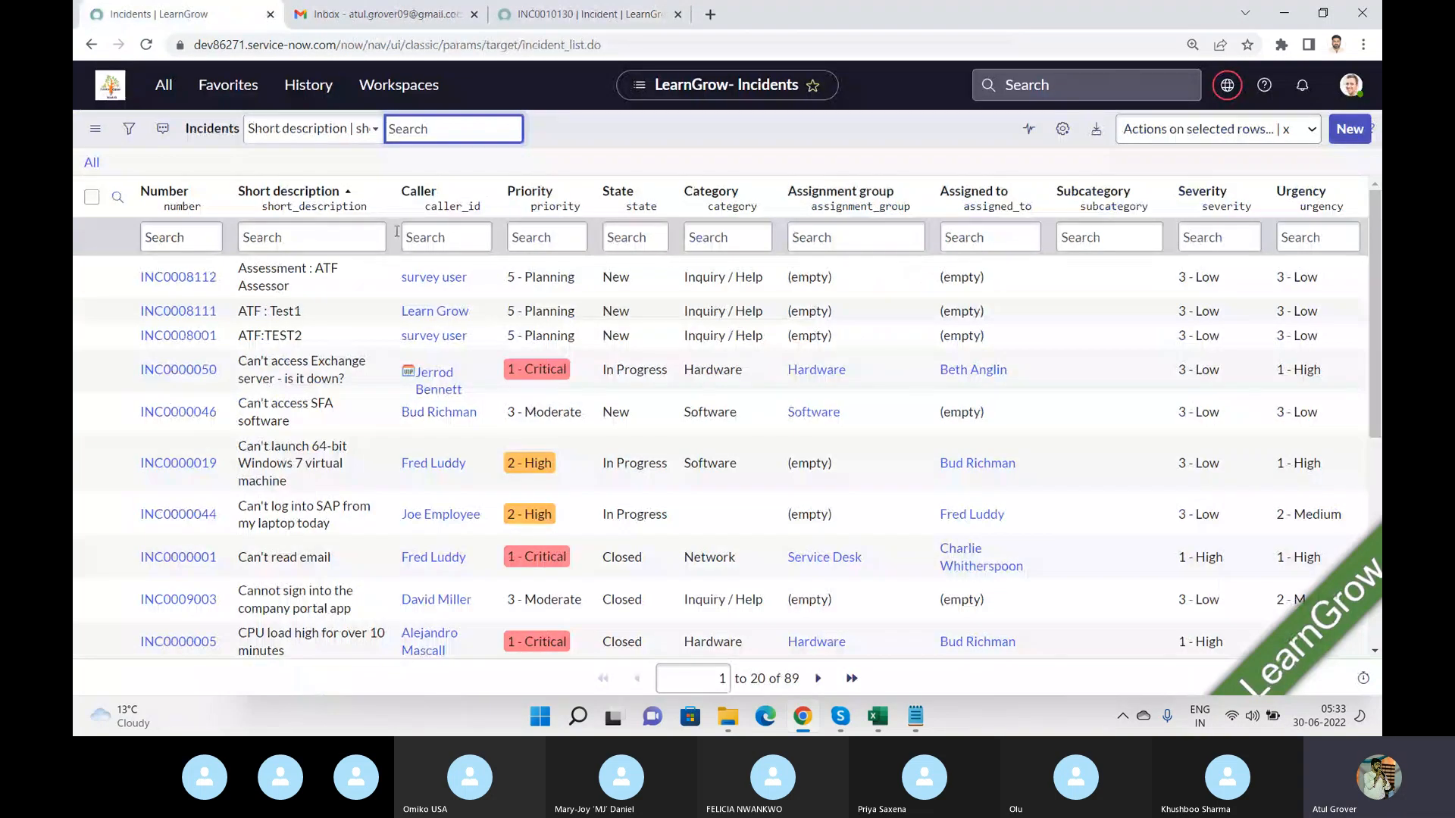
left_click(583, 15)
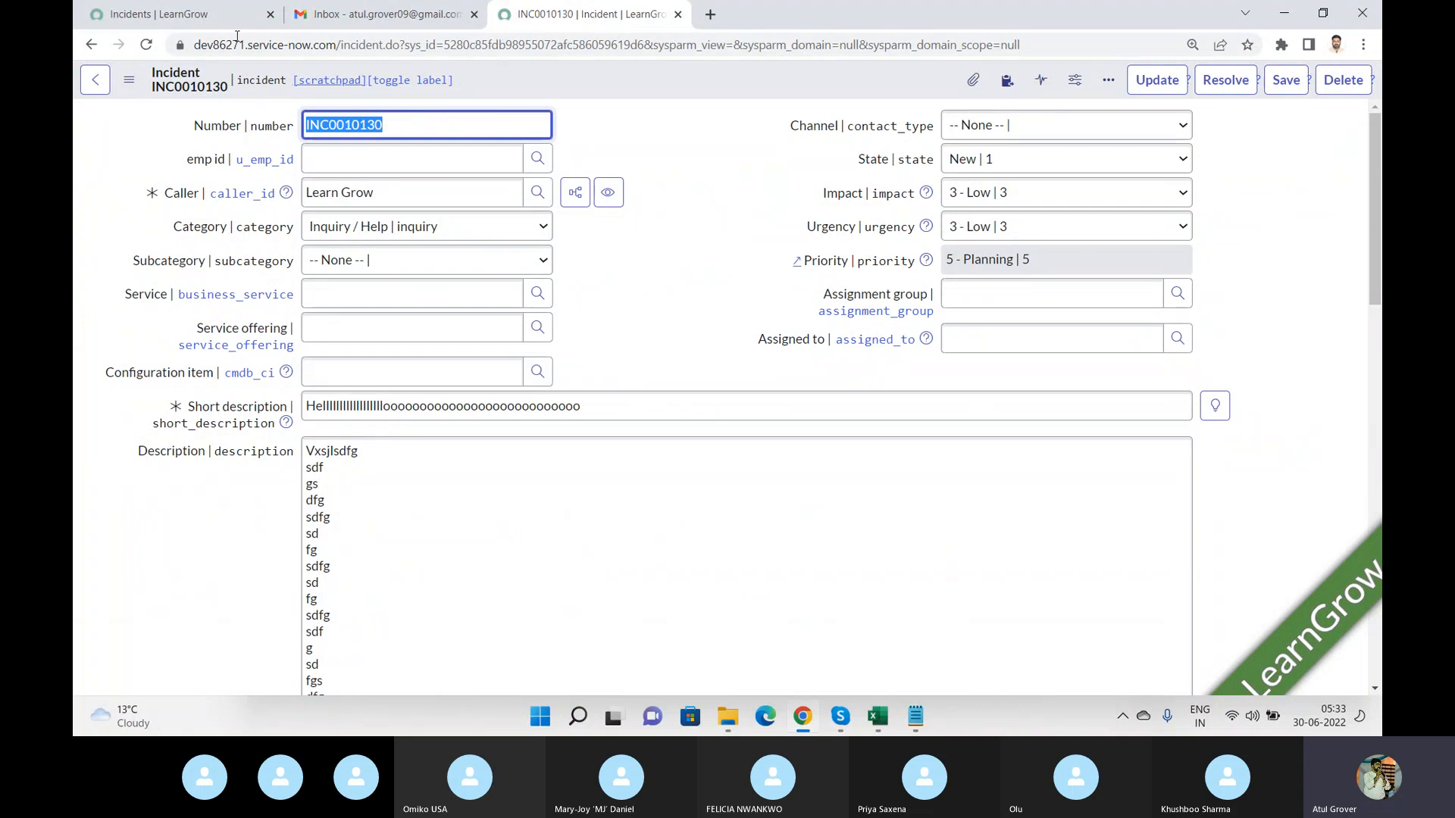
left_click(191, 29)
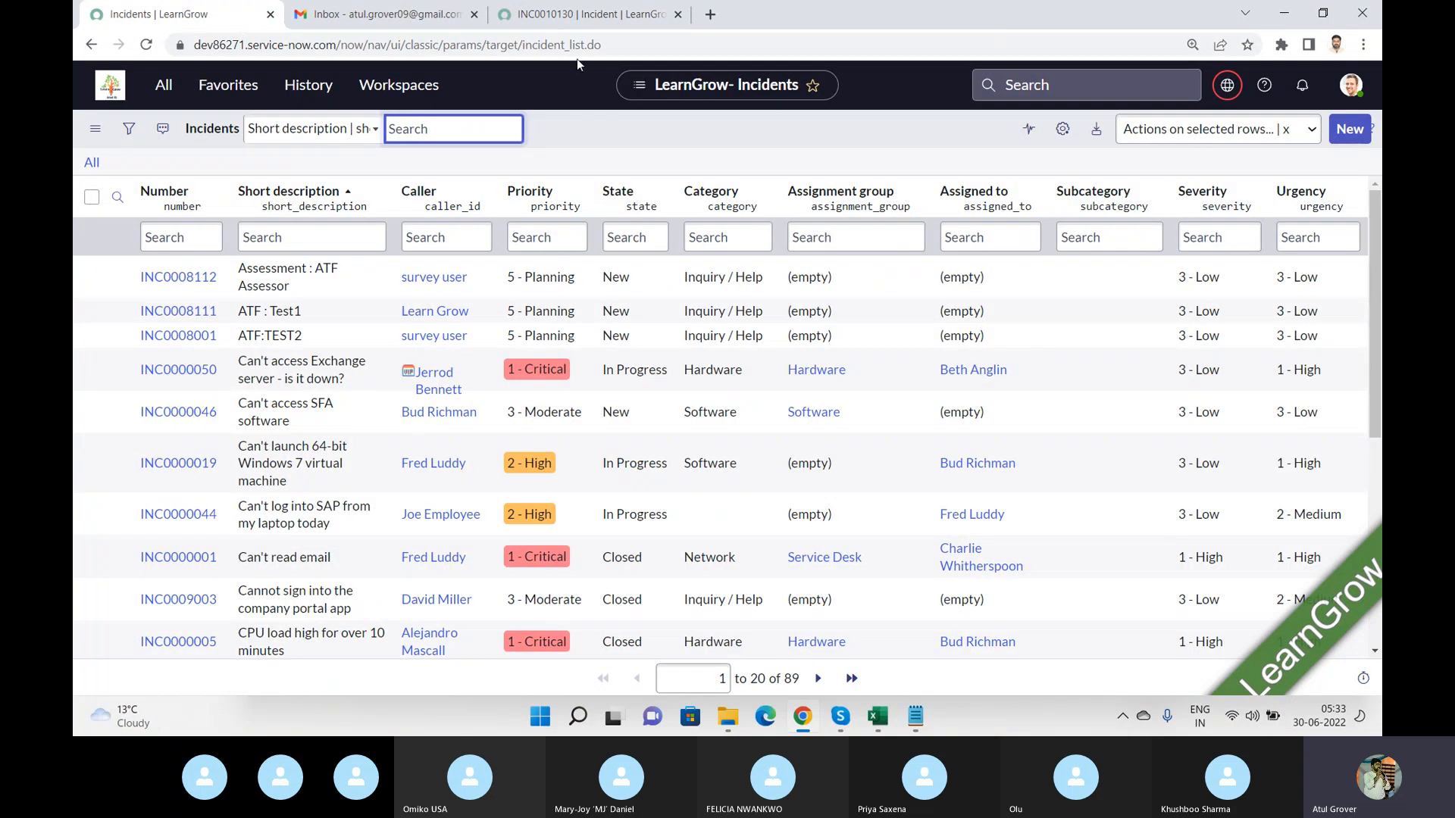
Open the Email Notifications list and filter it by names containing learn.
left_click(164, 84)
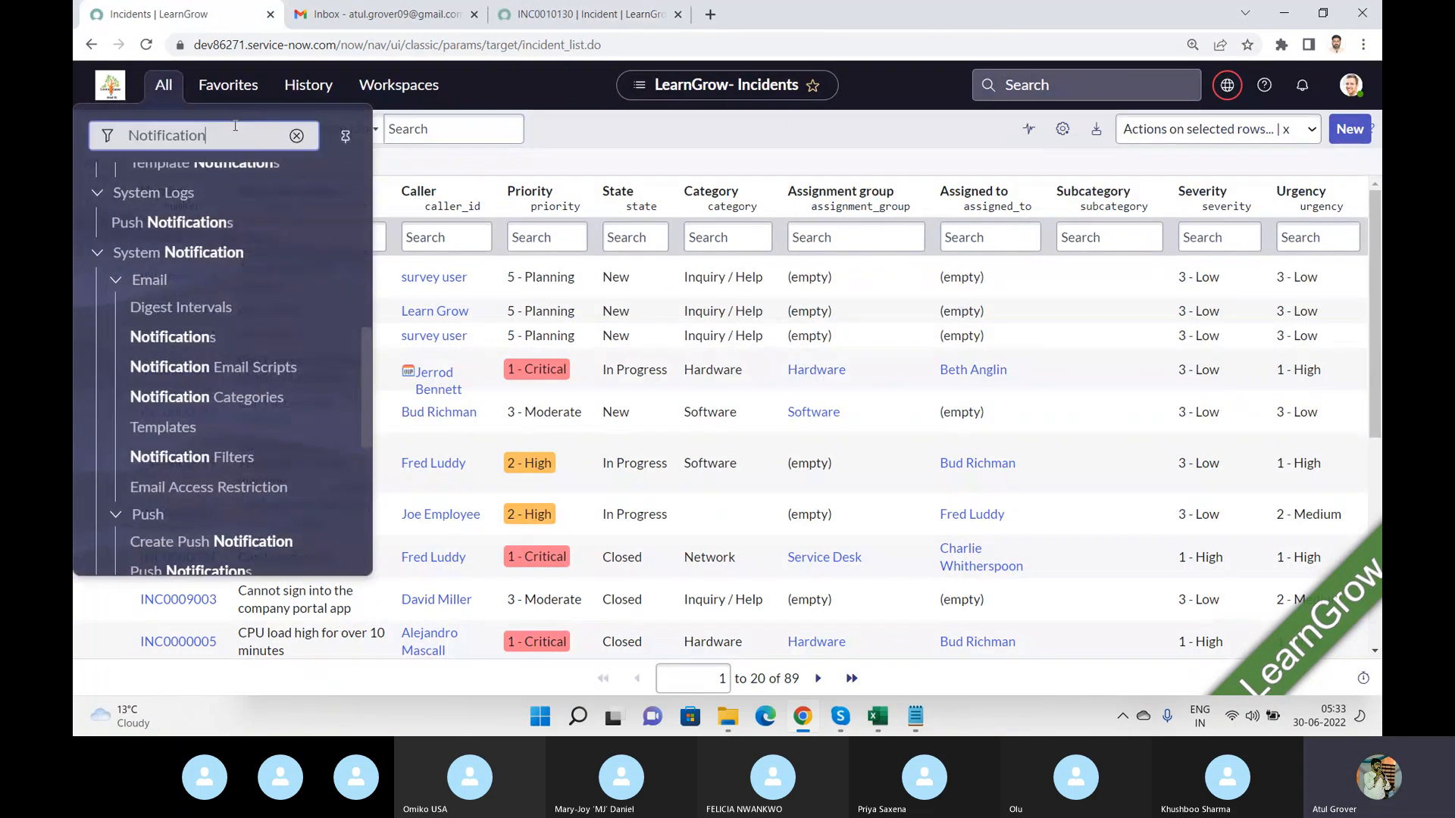
left_click(202, 347)
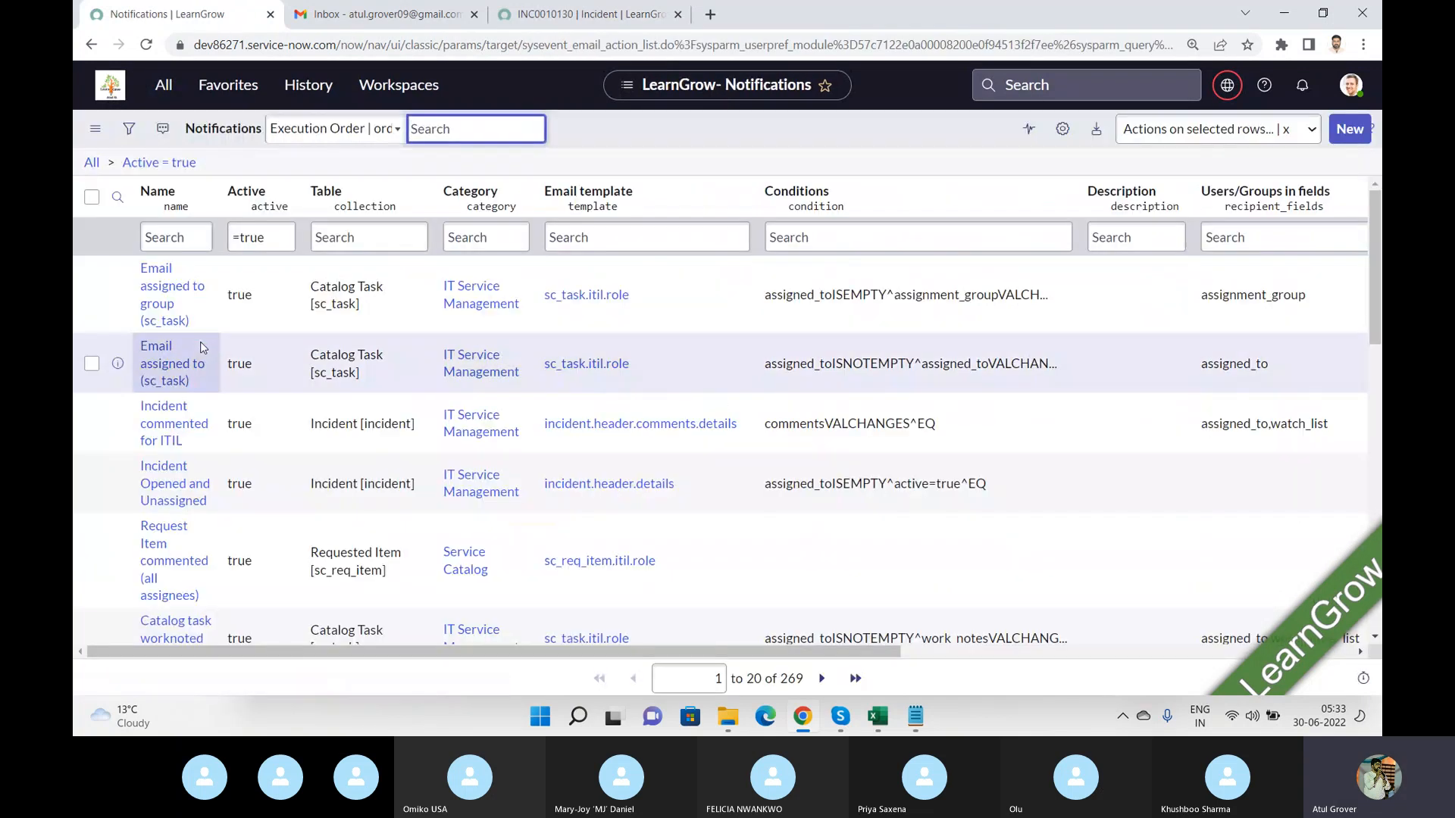
left_click(158, 240)
left_click(208, 229)
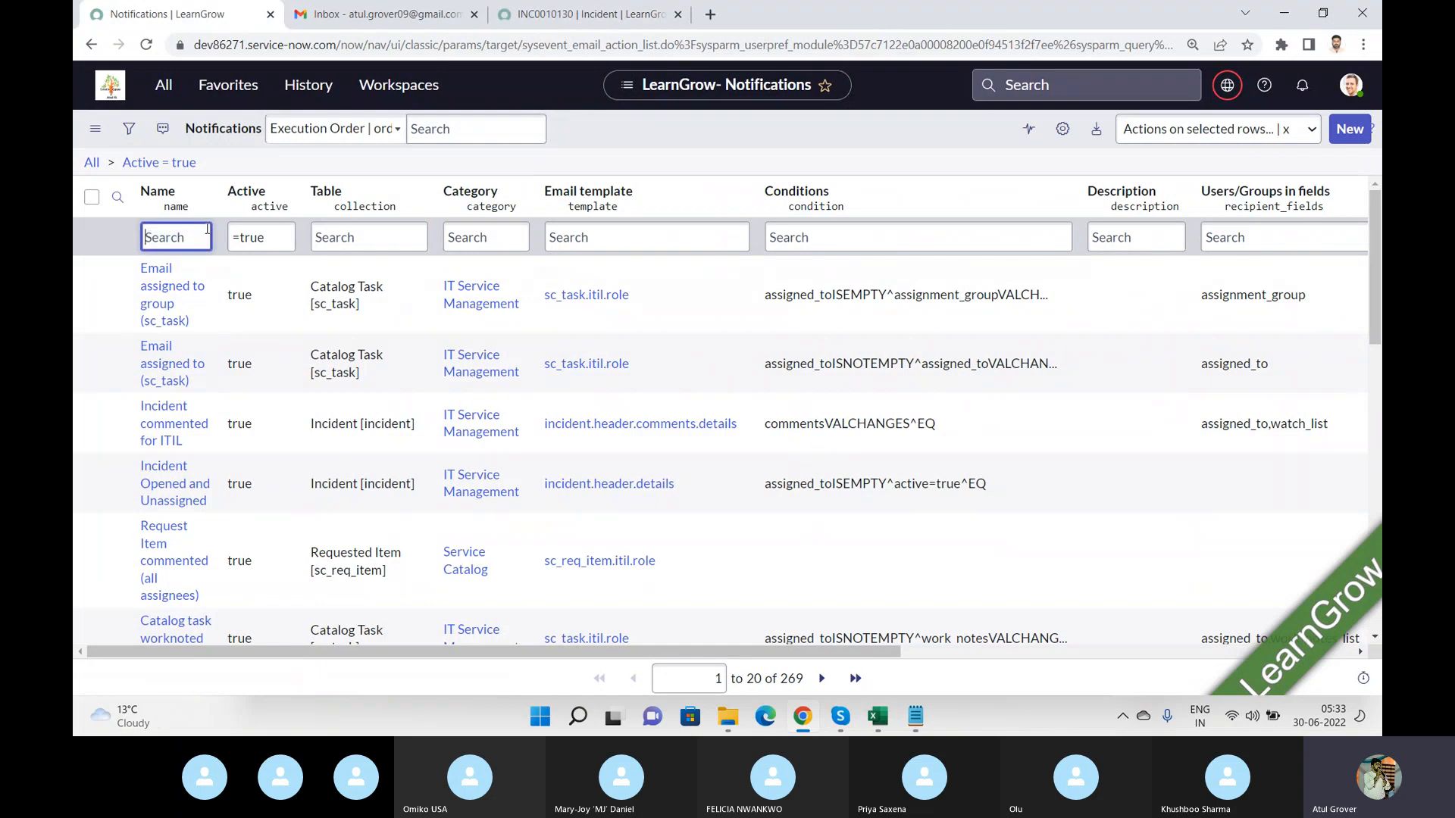
type("*learn")
key("Return")
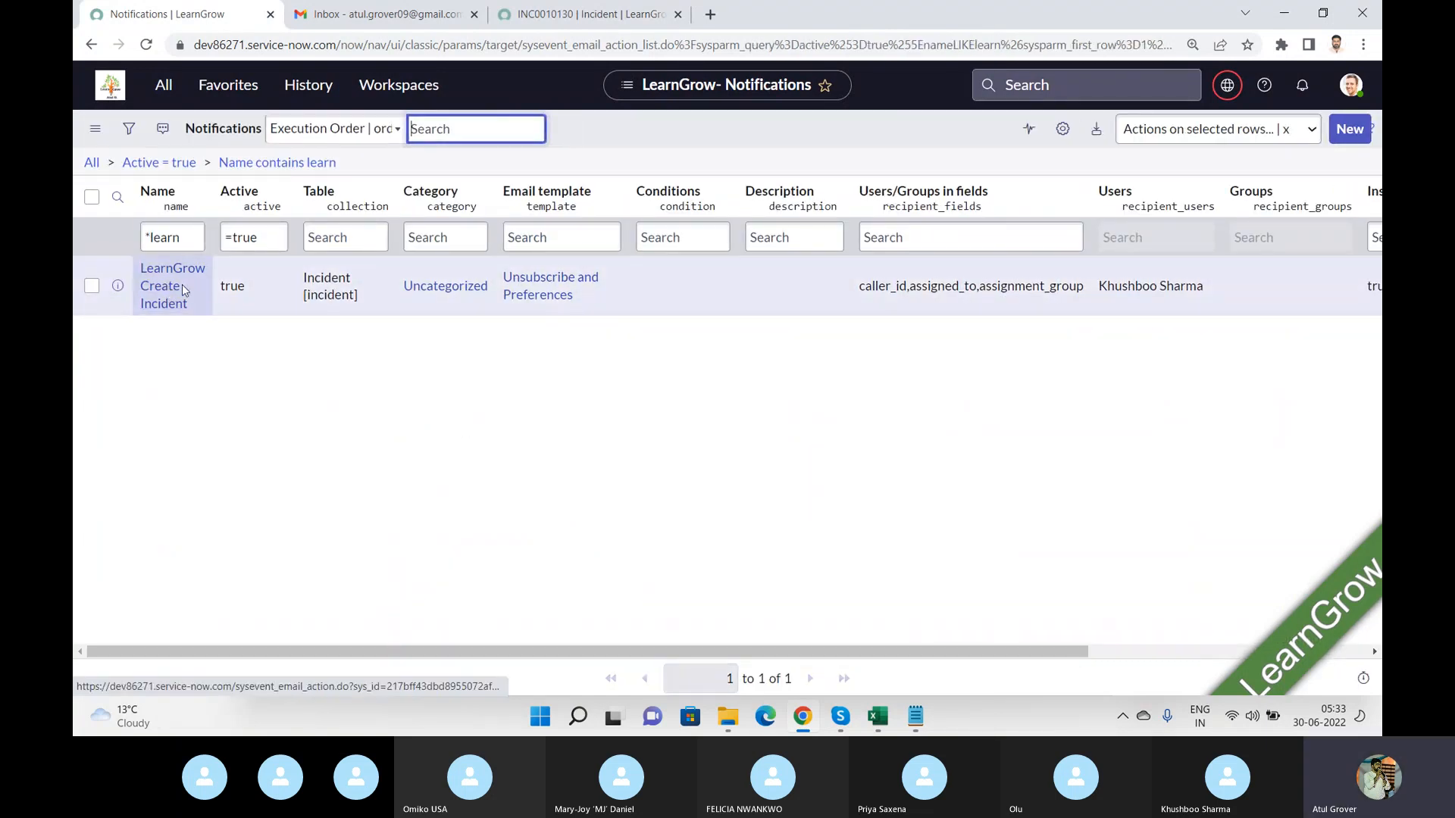
left_click(182, 289)
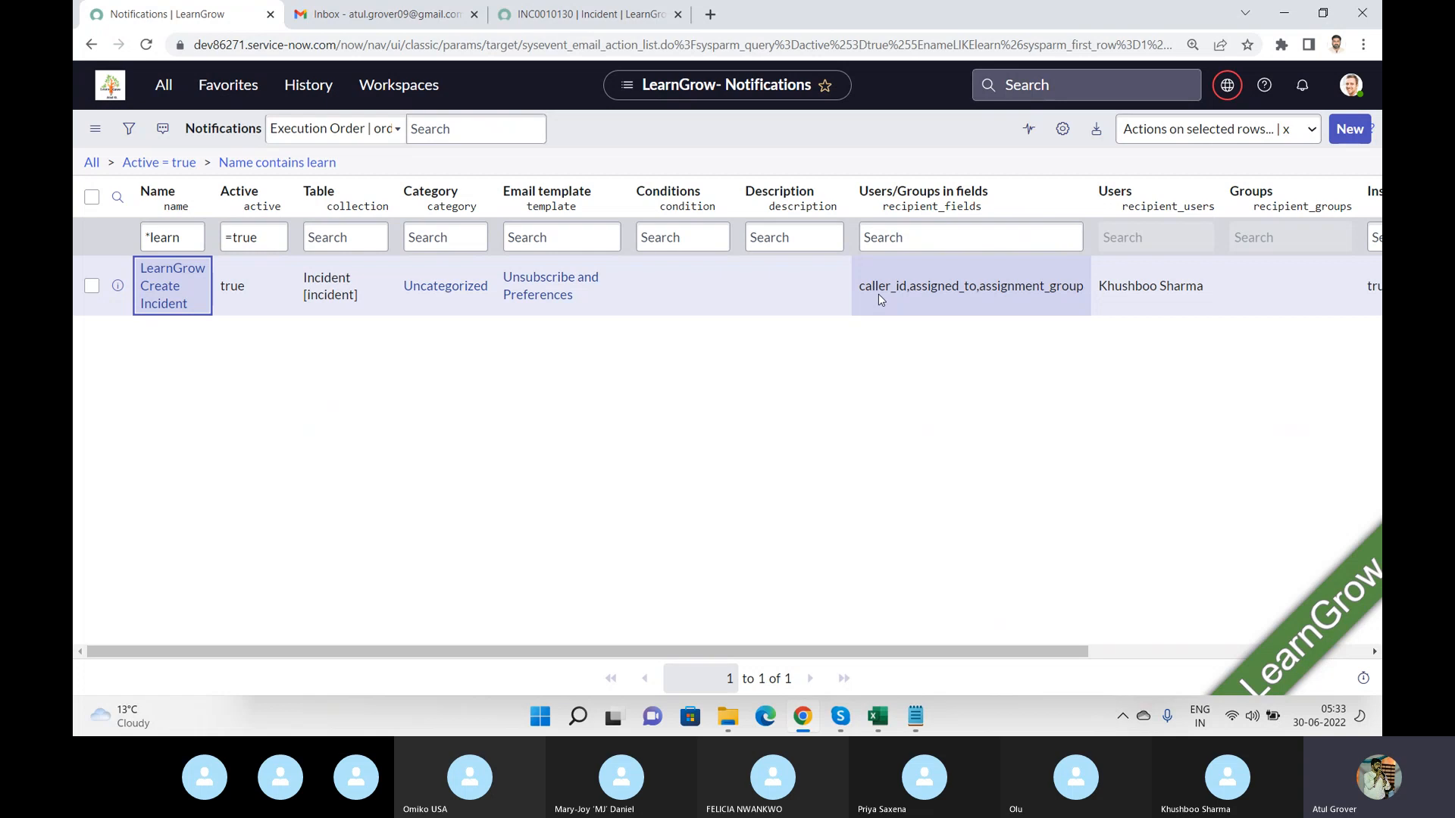
Open the new Welcome inWorld for LNG email in the inbox and inspect its subject line.
left_click(595, 19)
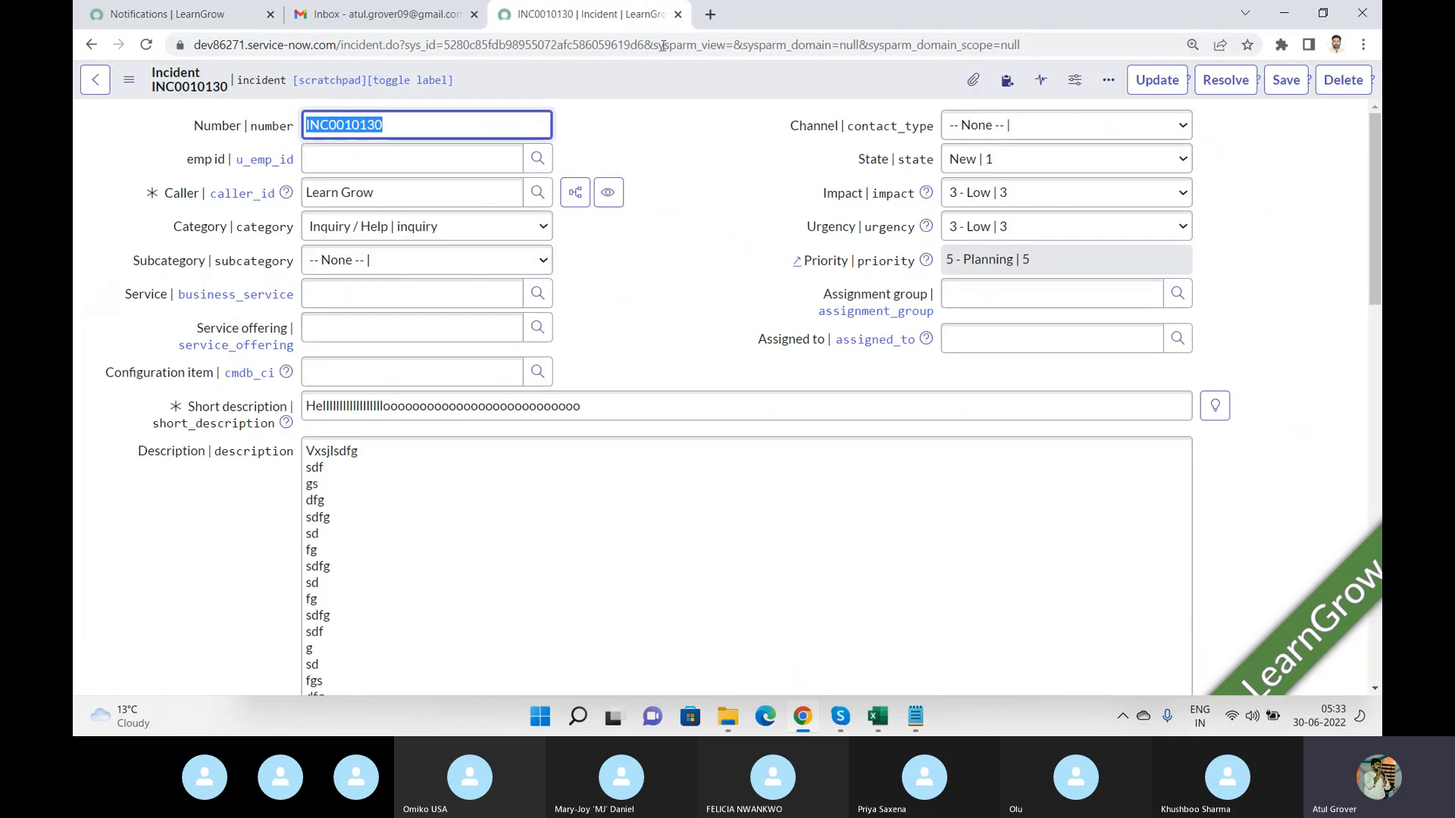
left_click(415, 28)
left_click(364, 136)
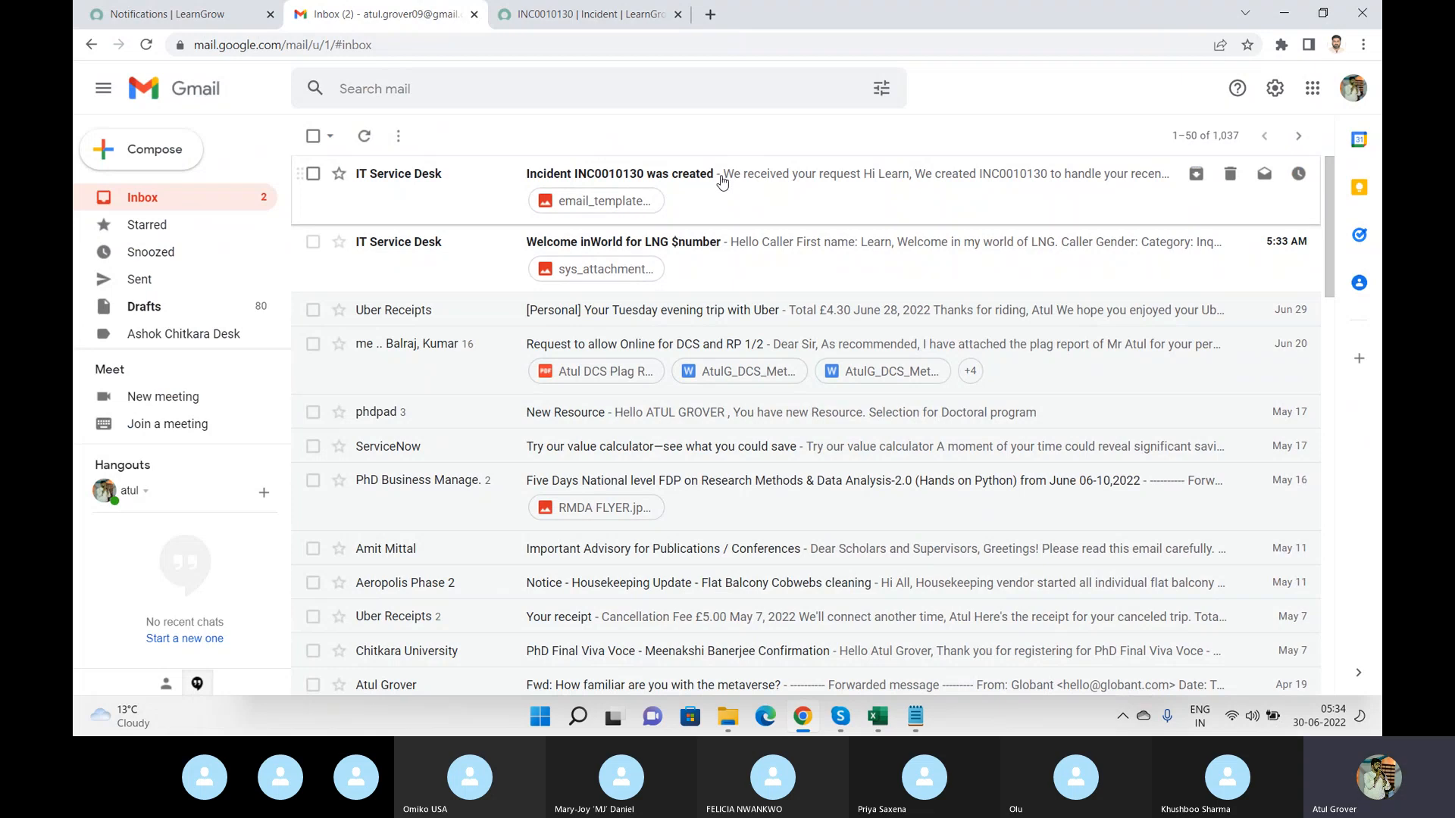
left_click(754, 264)
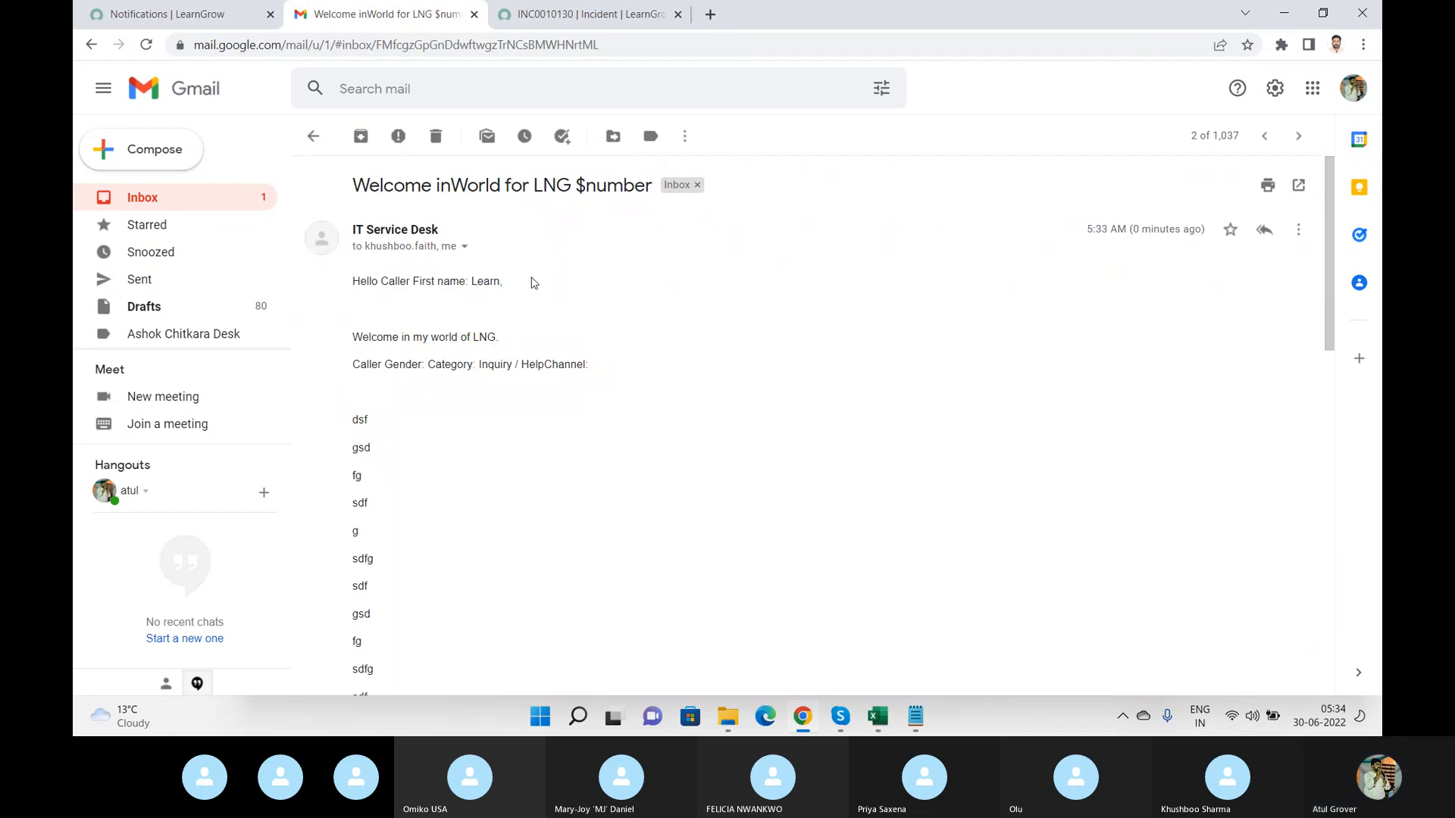
triple_click(610, 188)
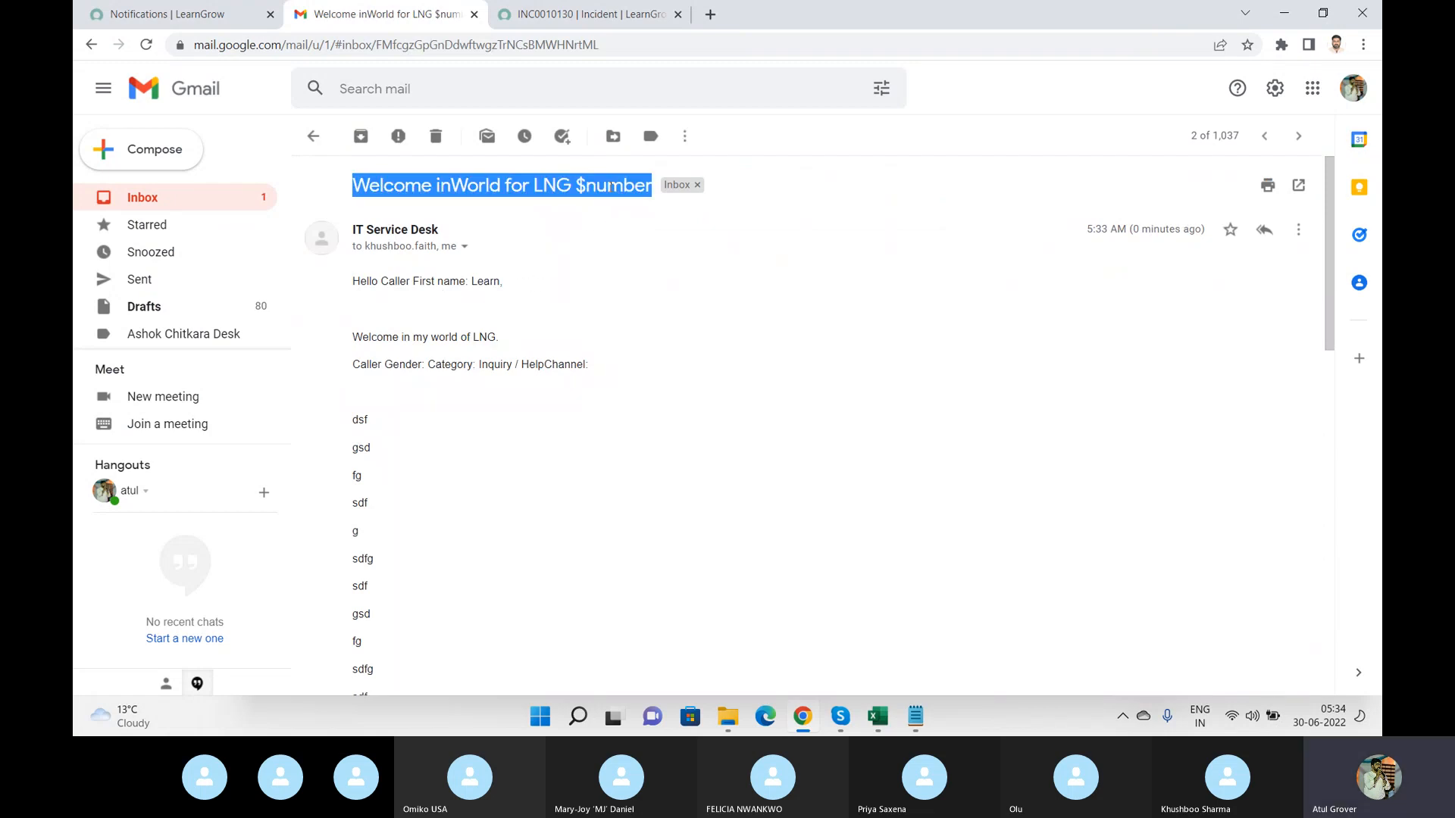
left_click(610, 187)
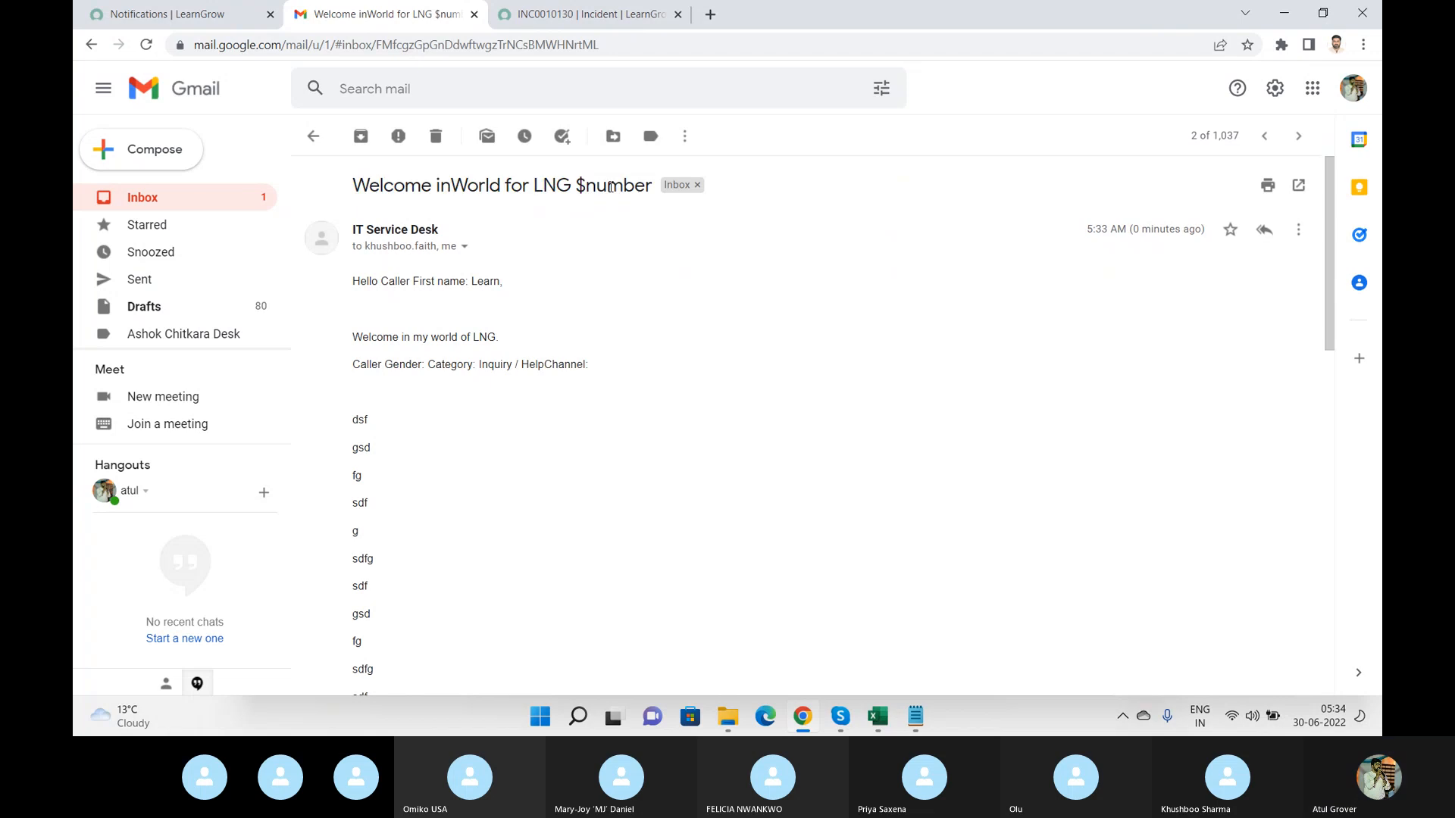
Open the LearnGrow Create Incident notification and insert the Number variable into the message.
left_click(209, 14)
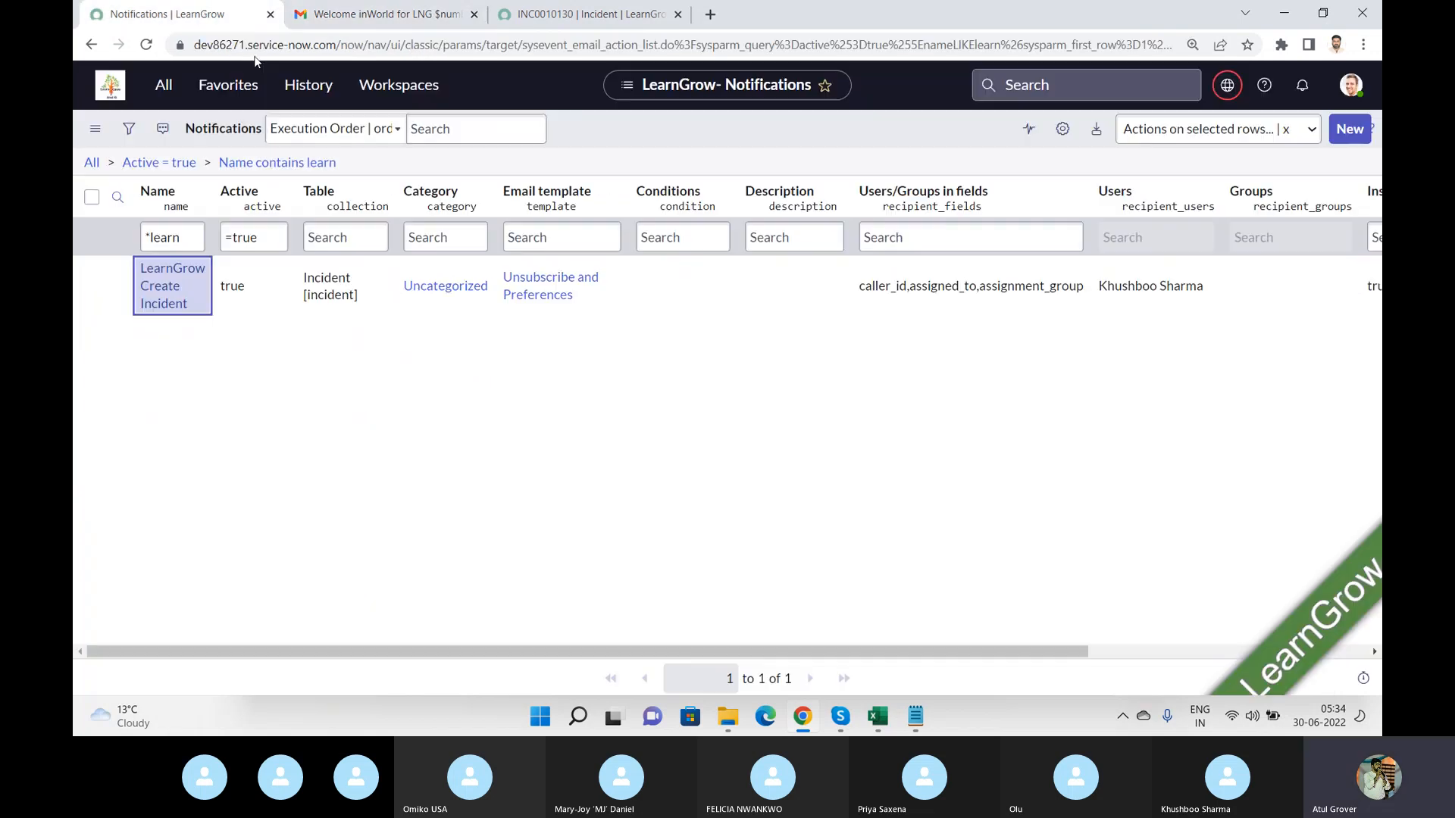
left_click(170, 284)
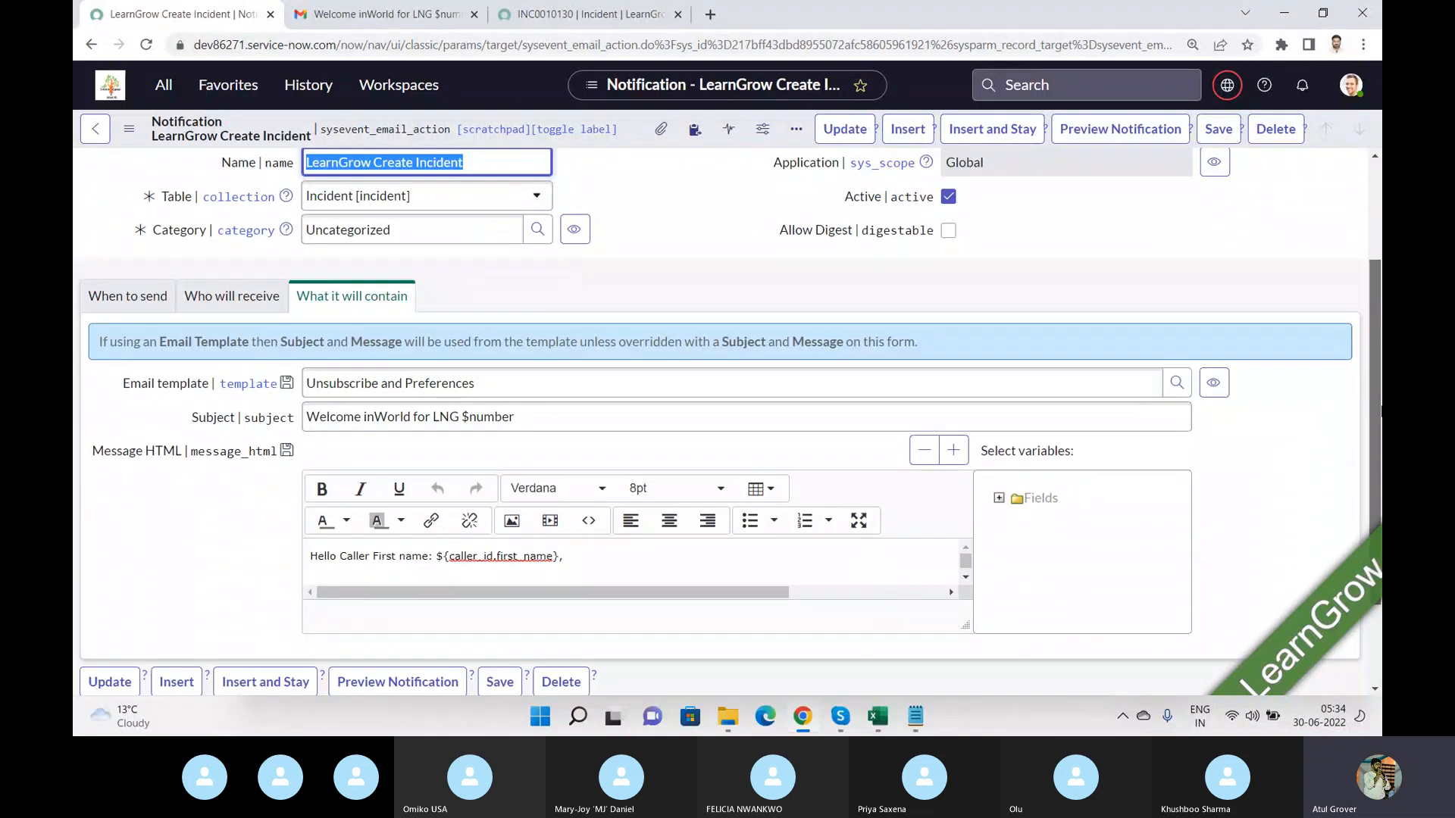
scroll(1000, 385, "down", 2)
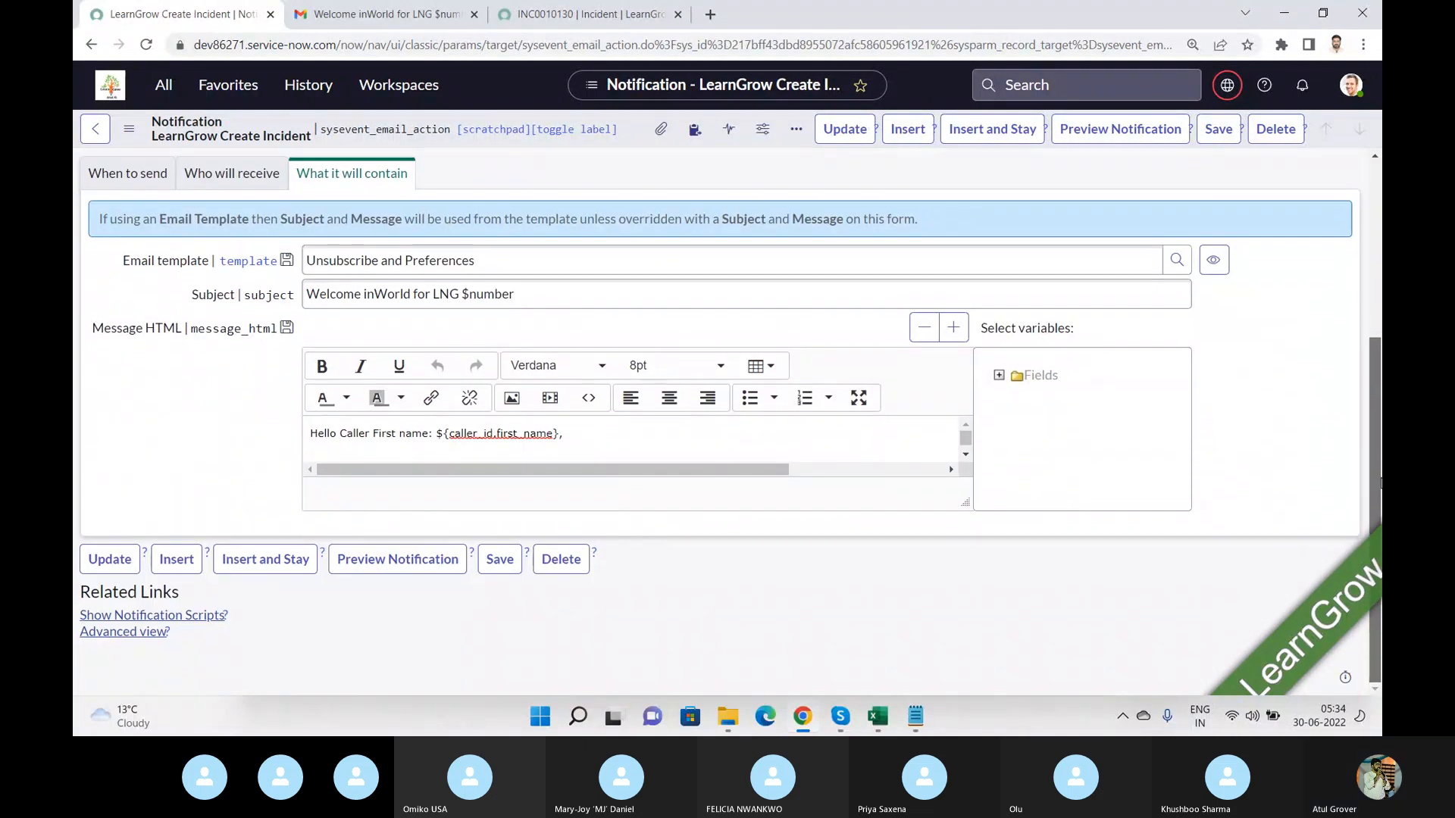
left_click(999, 376)
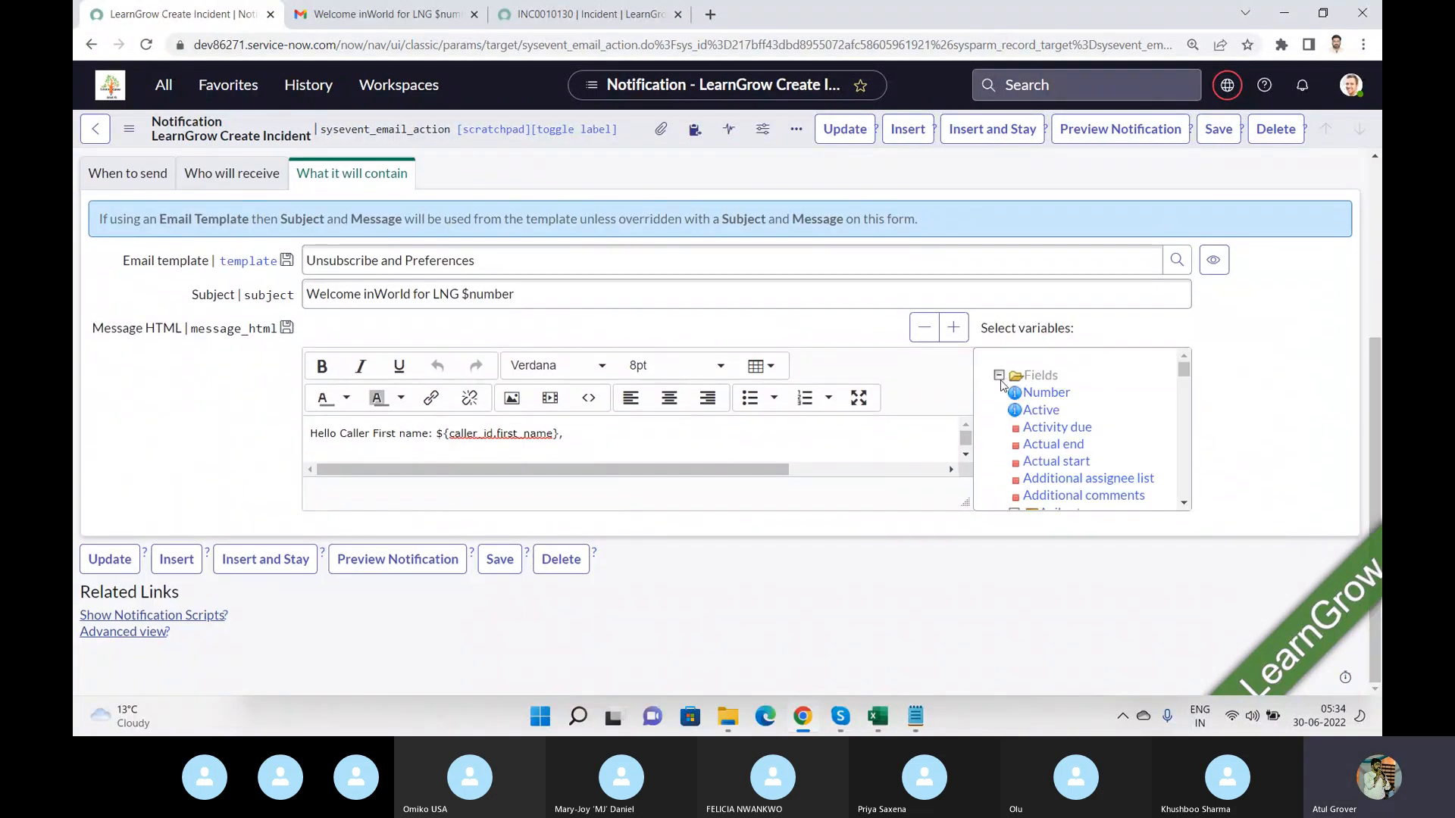
left_click(1046, 393)
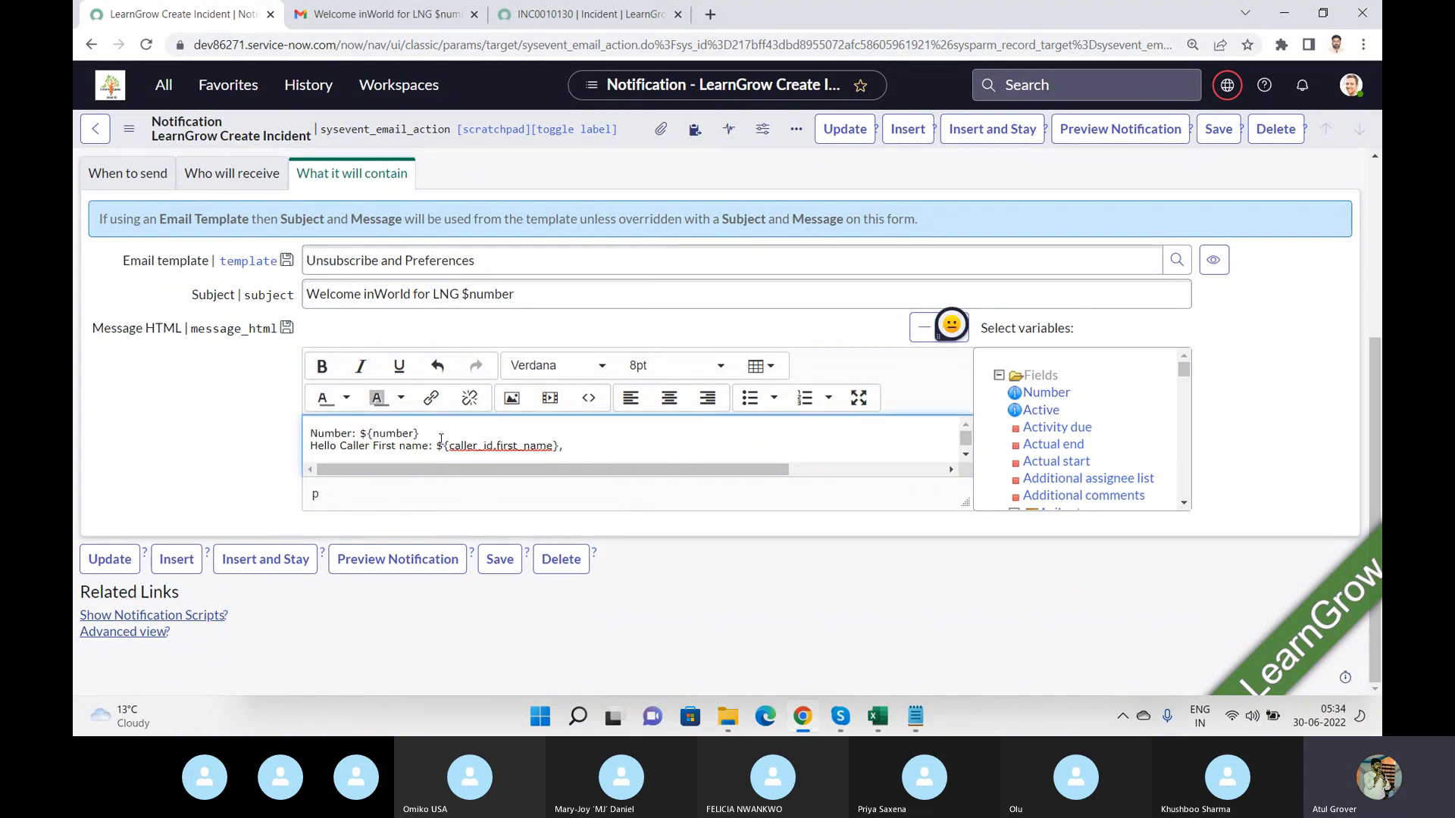
Move the ${number} variable from the message into the subject, replacing $number.
left_click_drag(431, 438, 351, 428)
key("ctrl+x")
left_click(532, 300)
left_click_drag(533, 299, 465, 294)
key("ctrl+v")
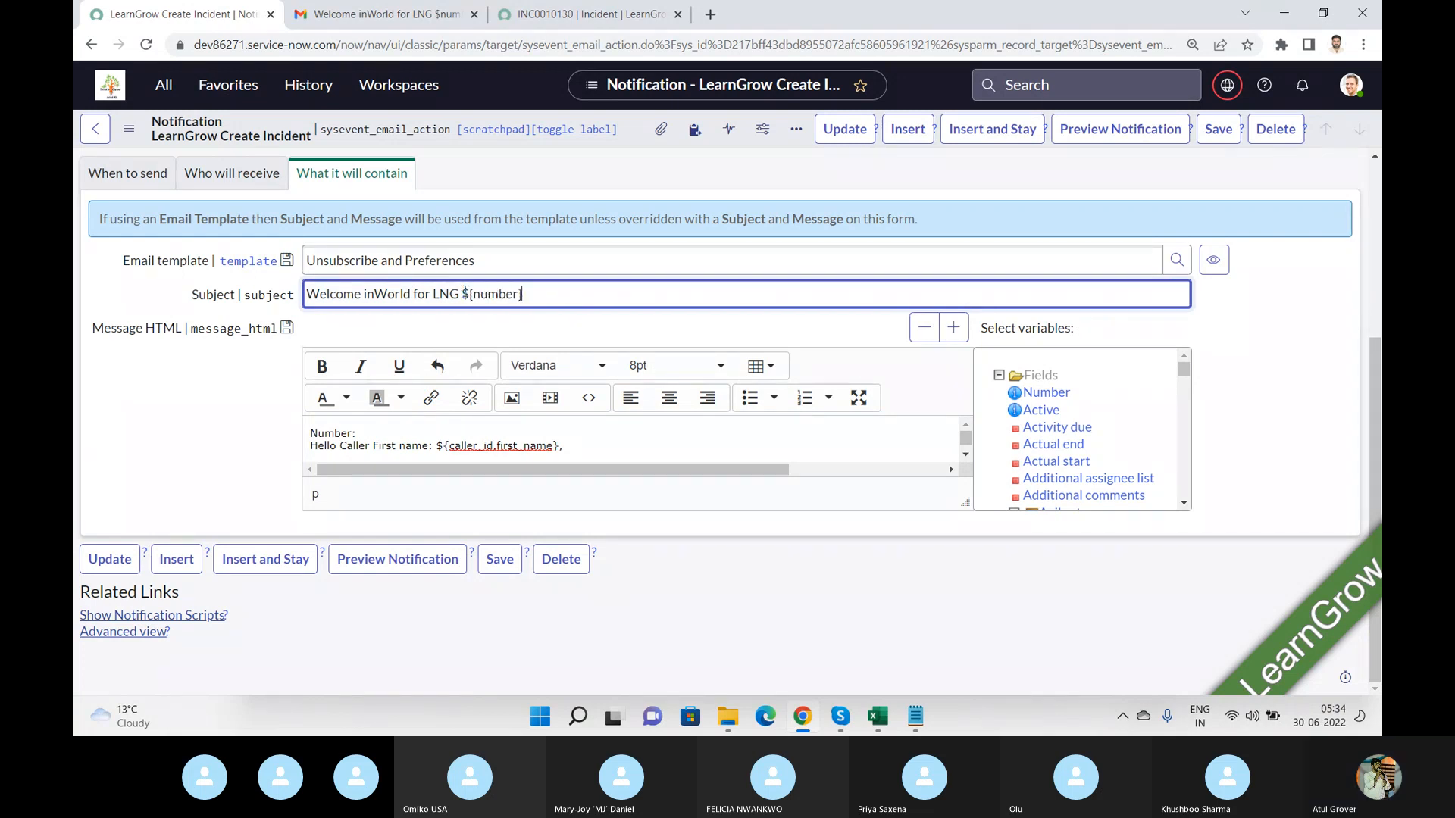
left_click(386, 432)
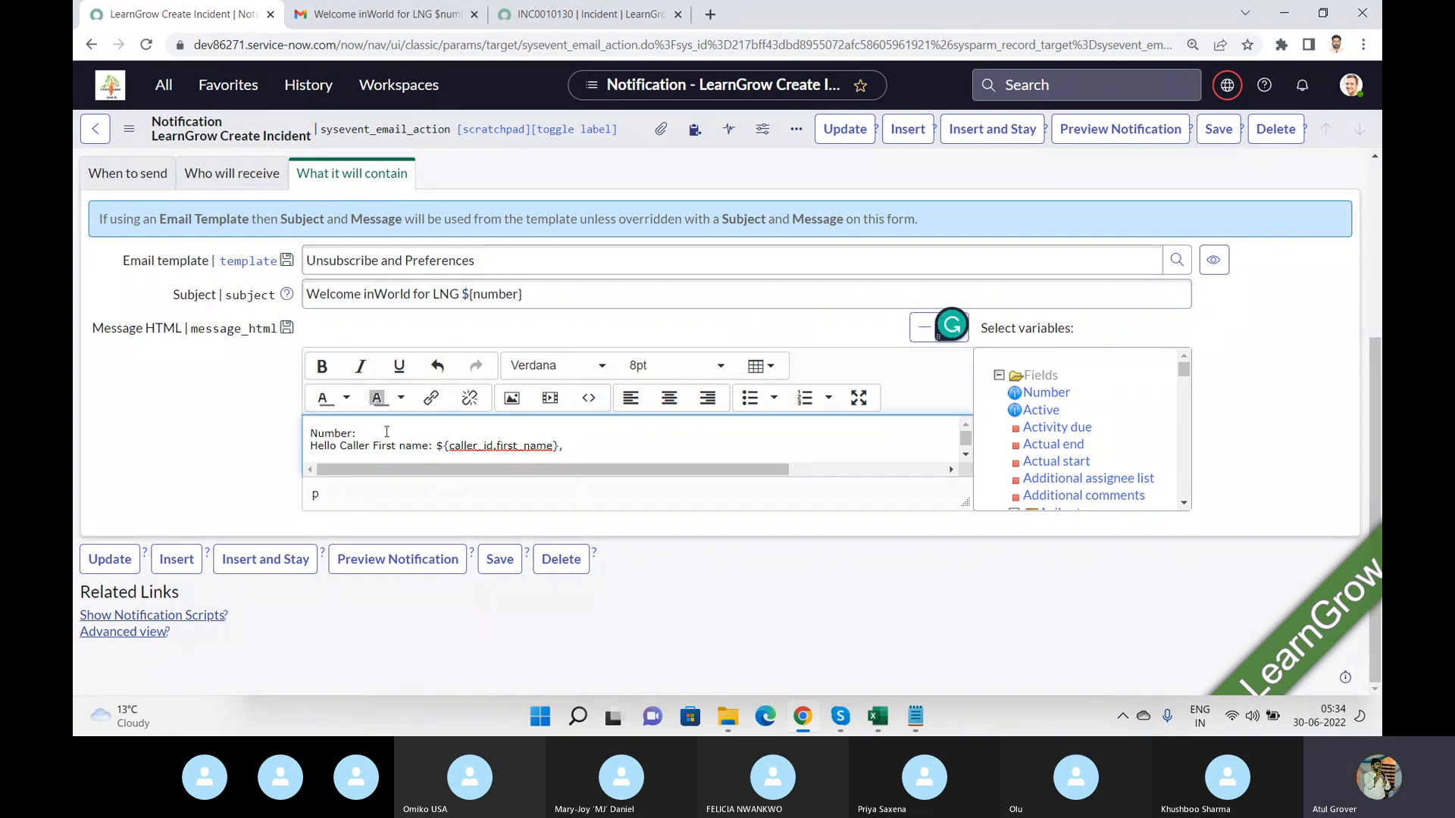
Delete the leftover Number text from the message body and update the notification.
key("BackSpace")
key("BackSpace")
key("BackSpace")
key("BackSpace")
key("BackSpace")
key("BackSpace")
key("BackSpace")
key("BackSpace")
left_click(110, 559)
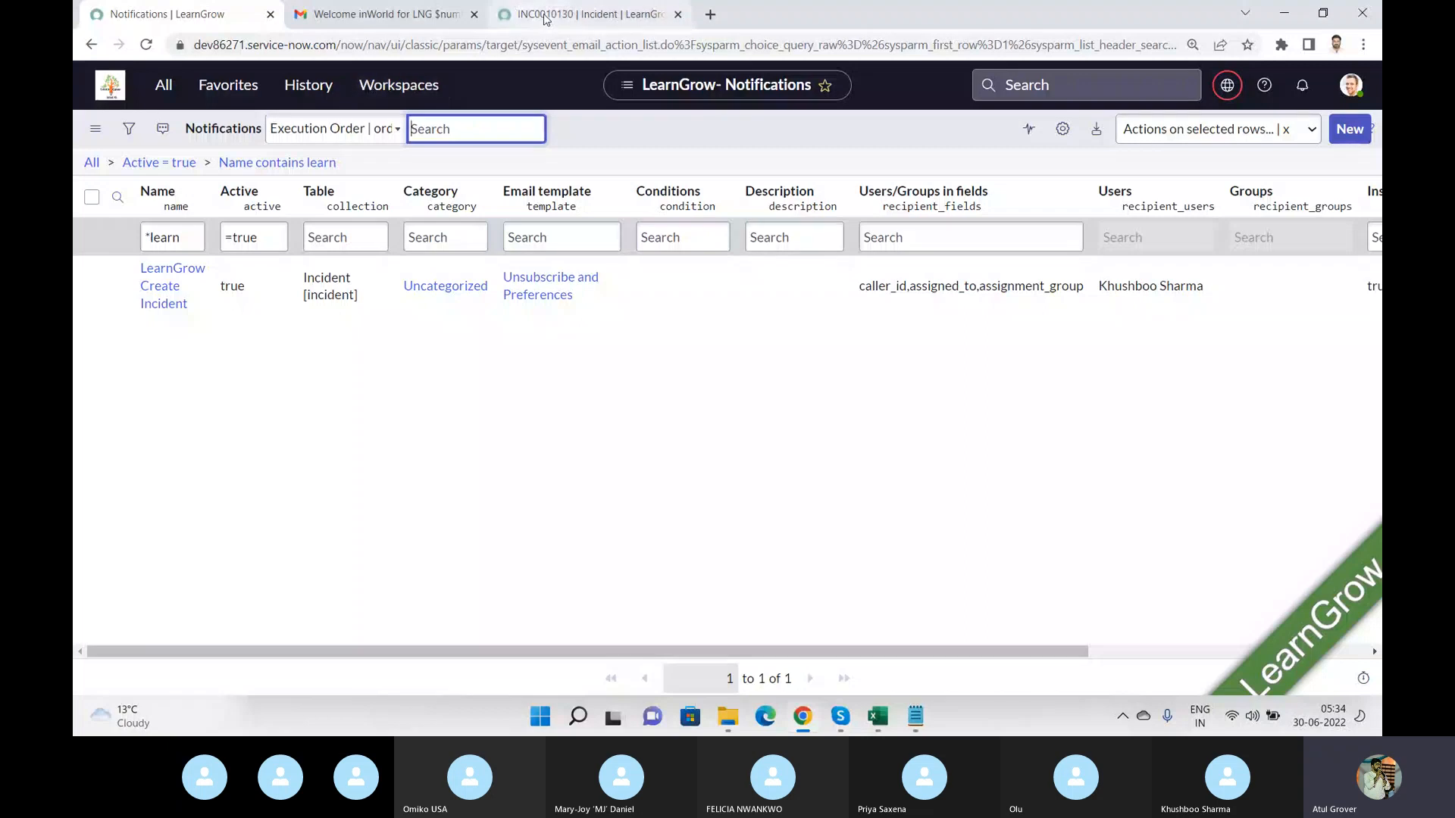
Open the received email's sender details to examine its recipients and subject line.
left_click(403, 19)
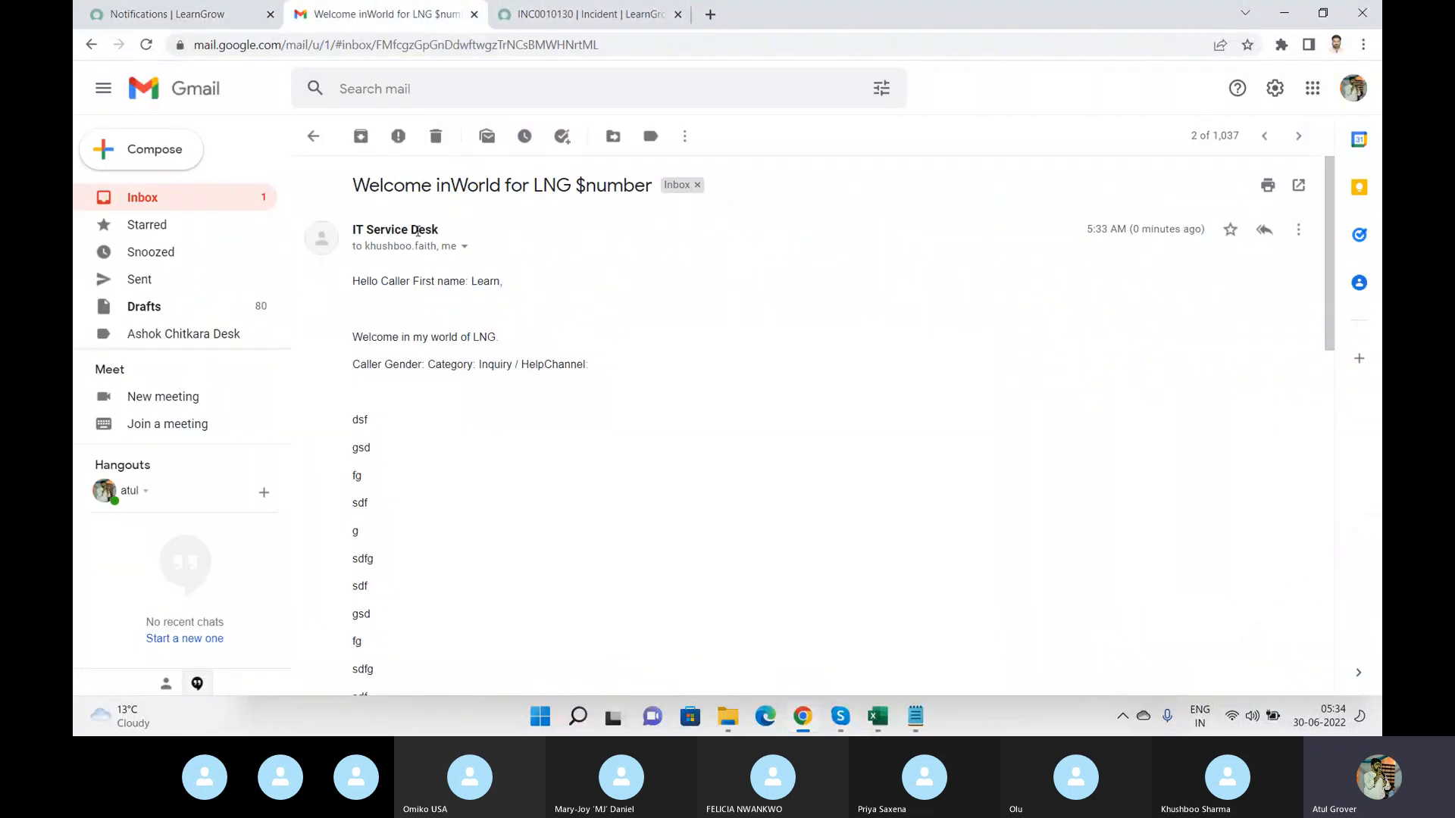
left_click(464, 247)
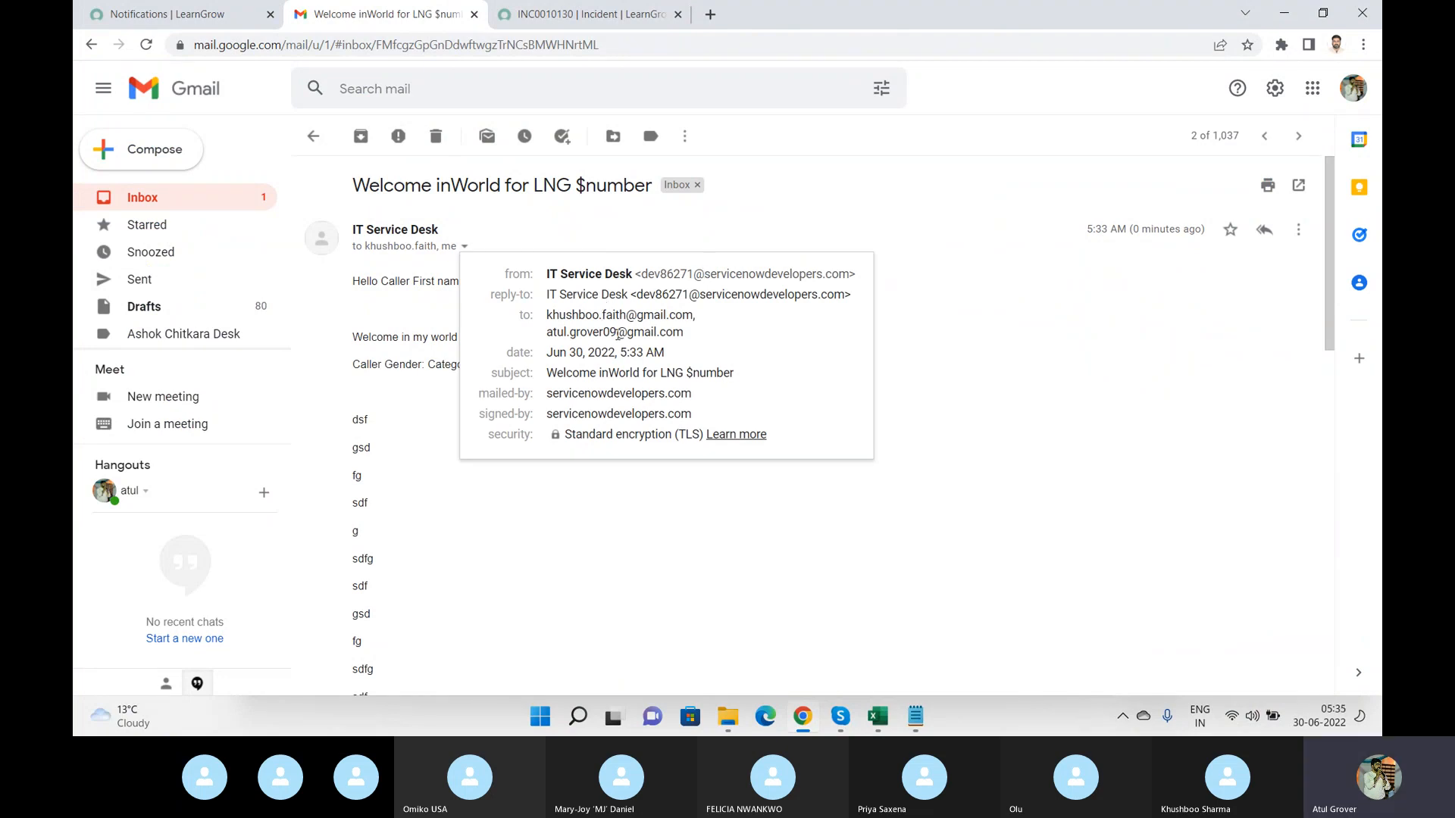
mouse_move(617, 334)
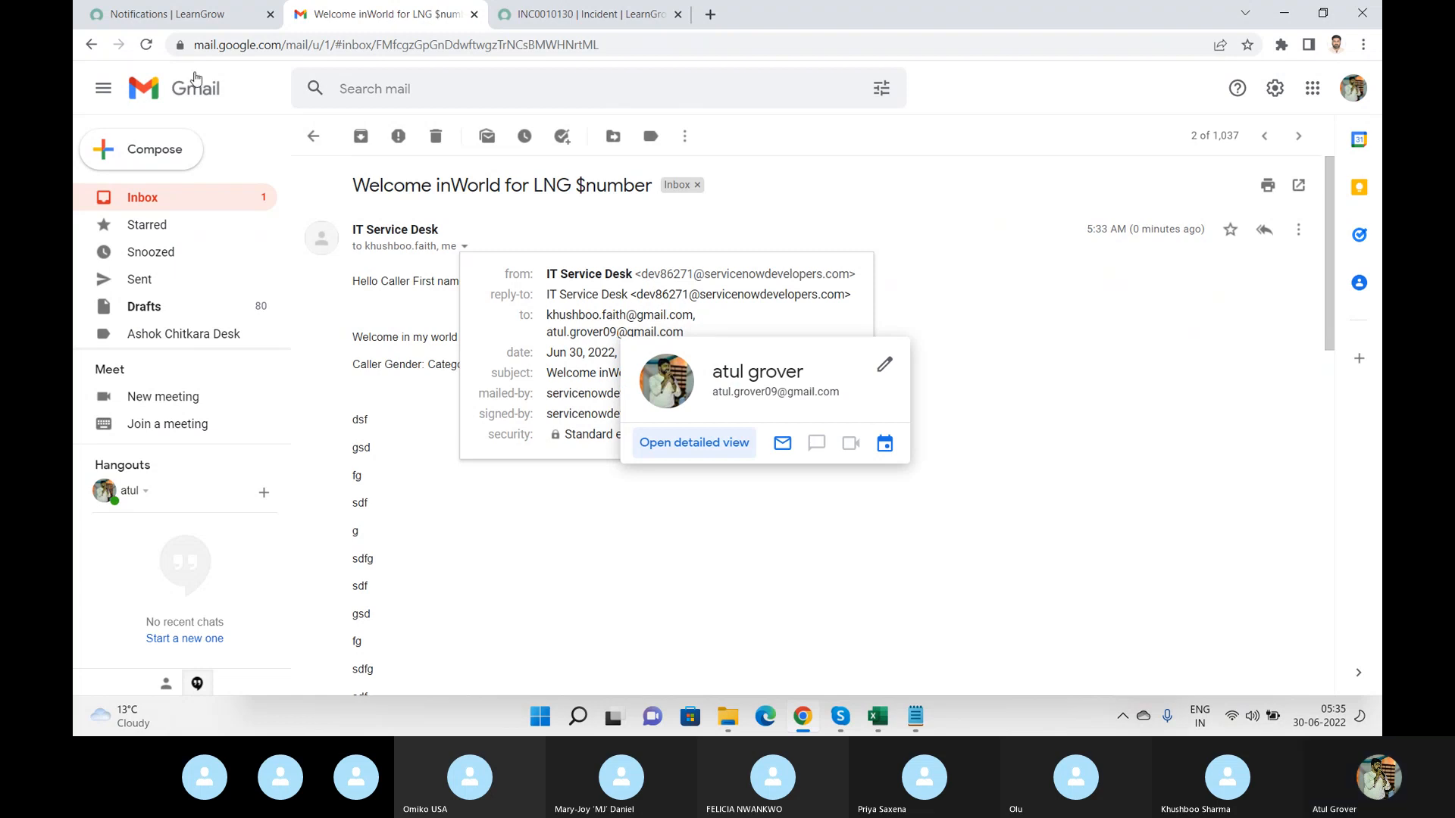
Compare the incident's field values with the email body's Caller Gender and Category lines, reading through the whole email.
left_click(514, 9)
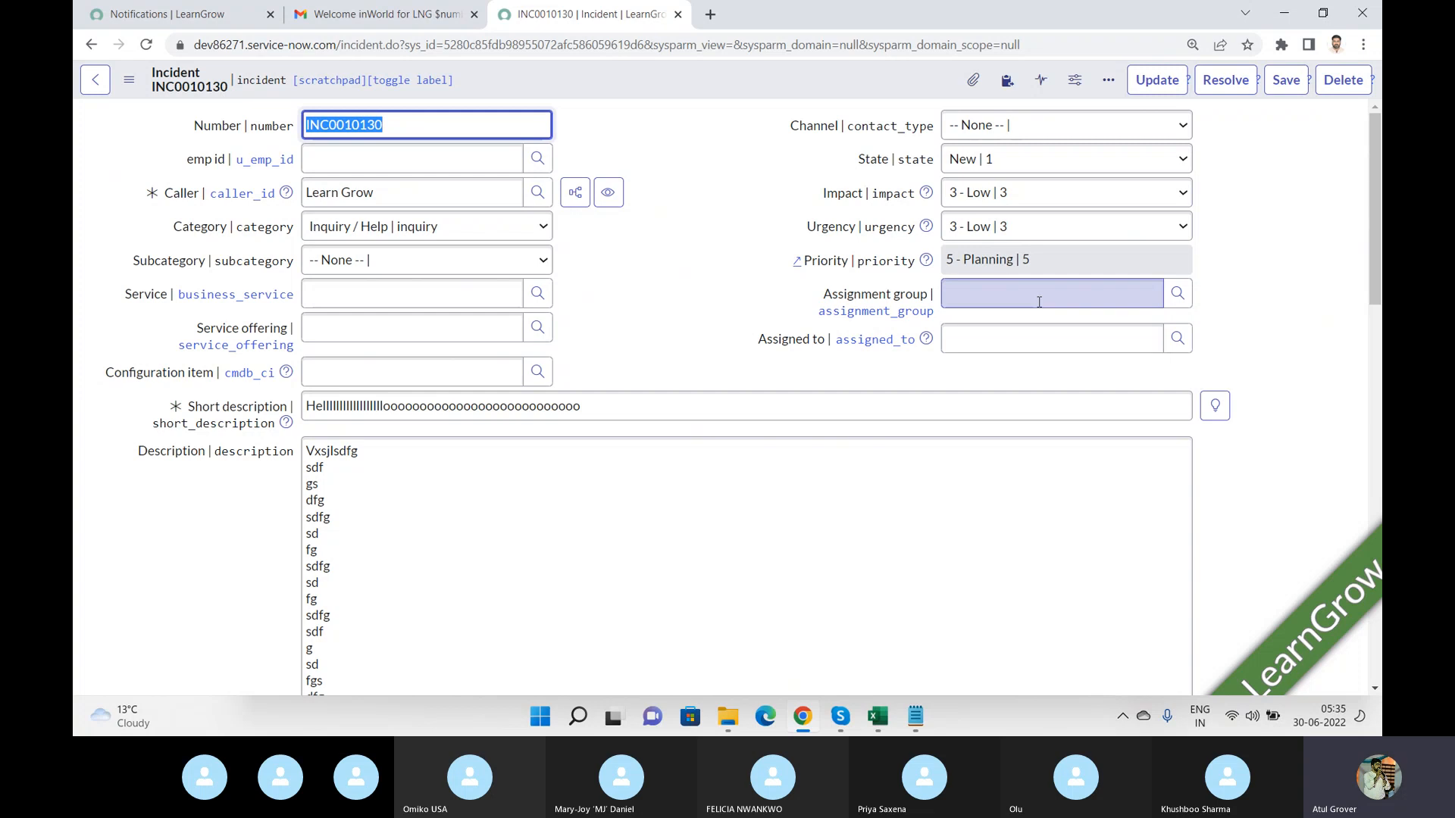
left_click(399, 23)
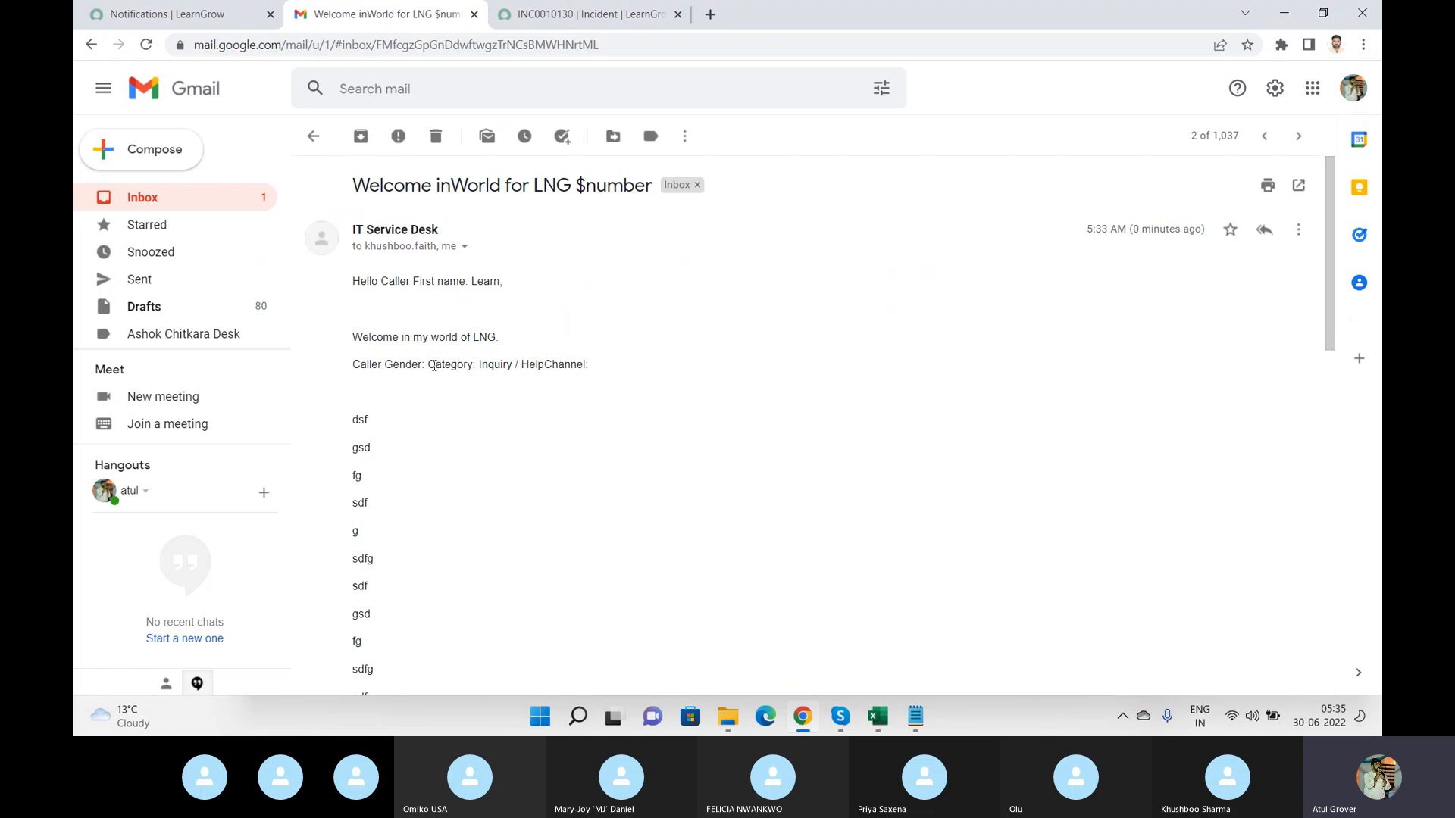
left_click_drag(425, 366, 358, 363)
left_click(602, 13)
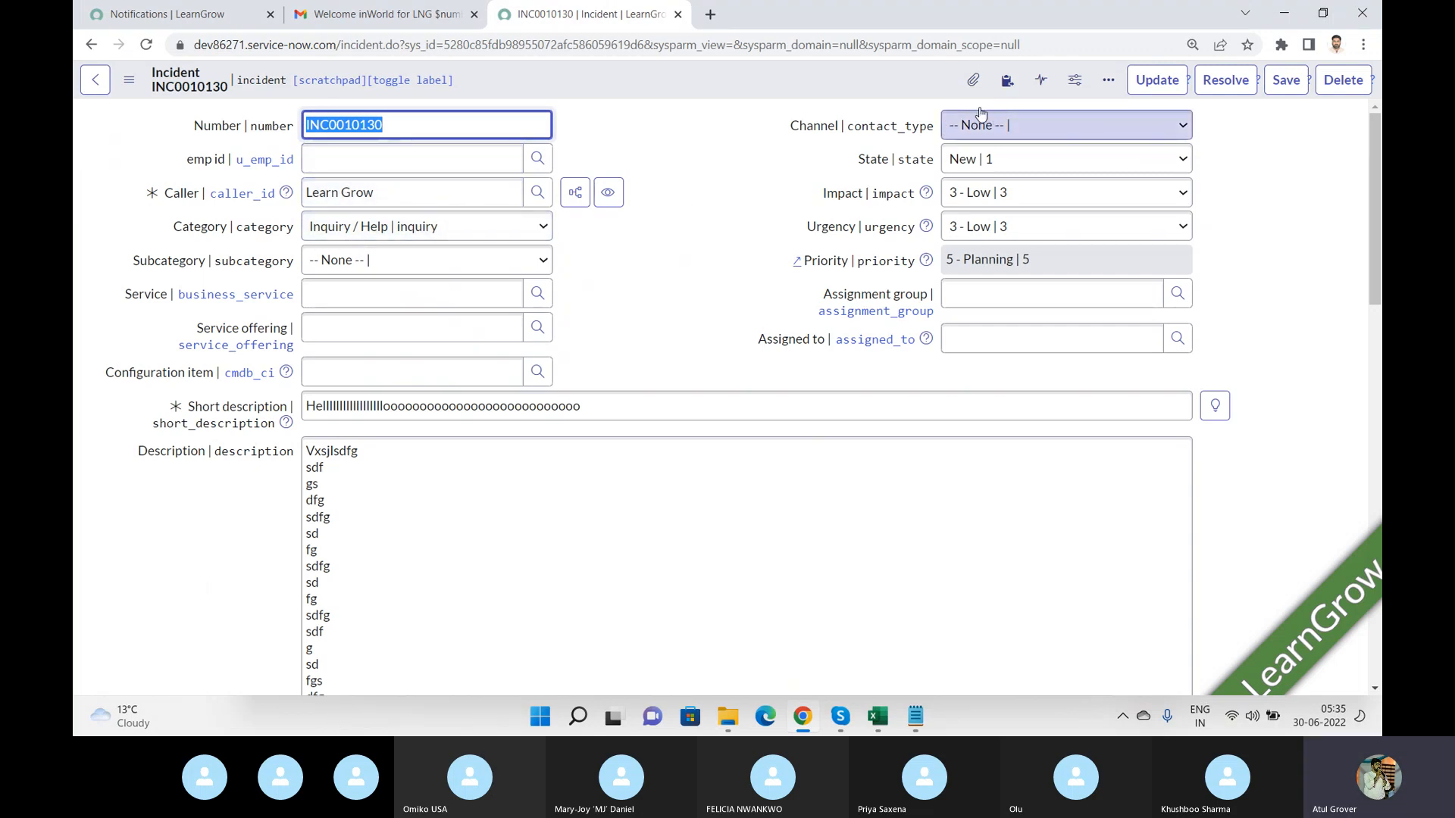
left_click(399, 20)
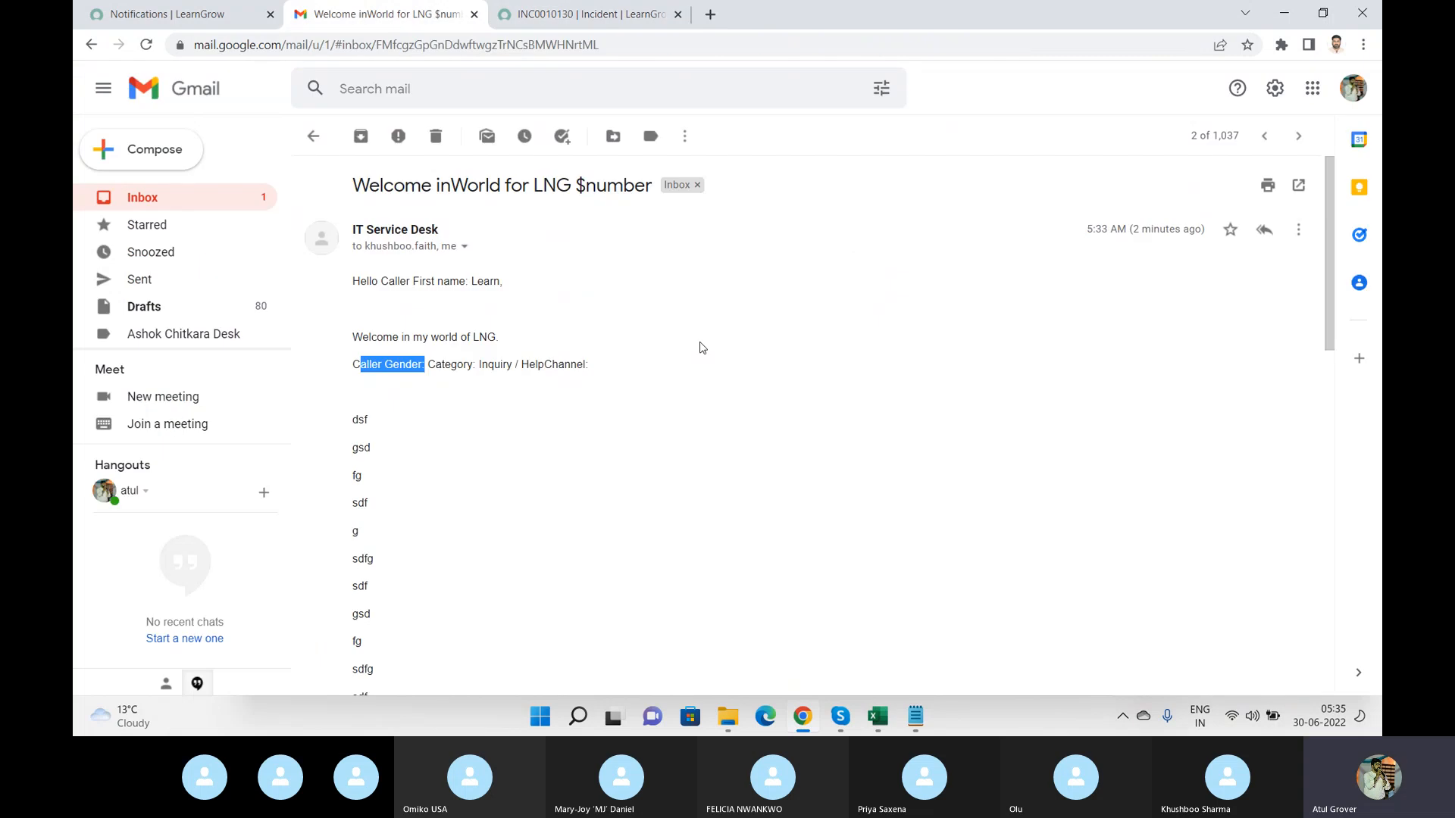
left_click(595, 371)
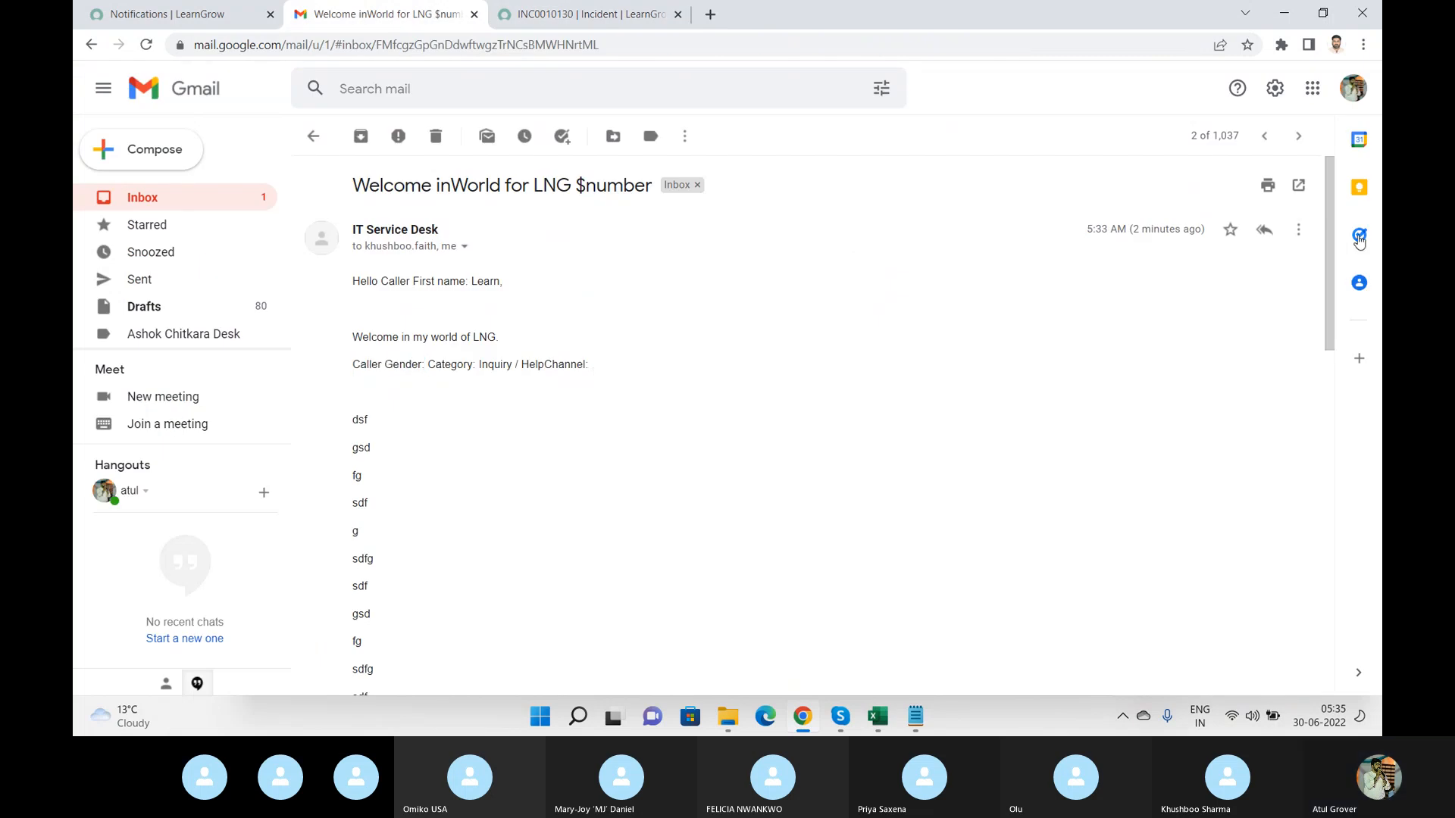
left_click_drag(1334, 239, 1354, 501)
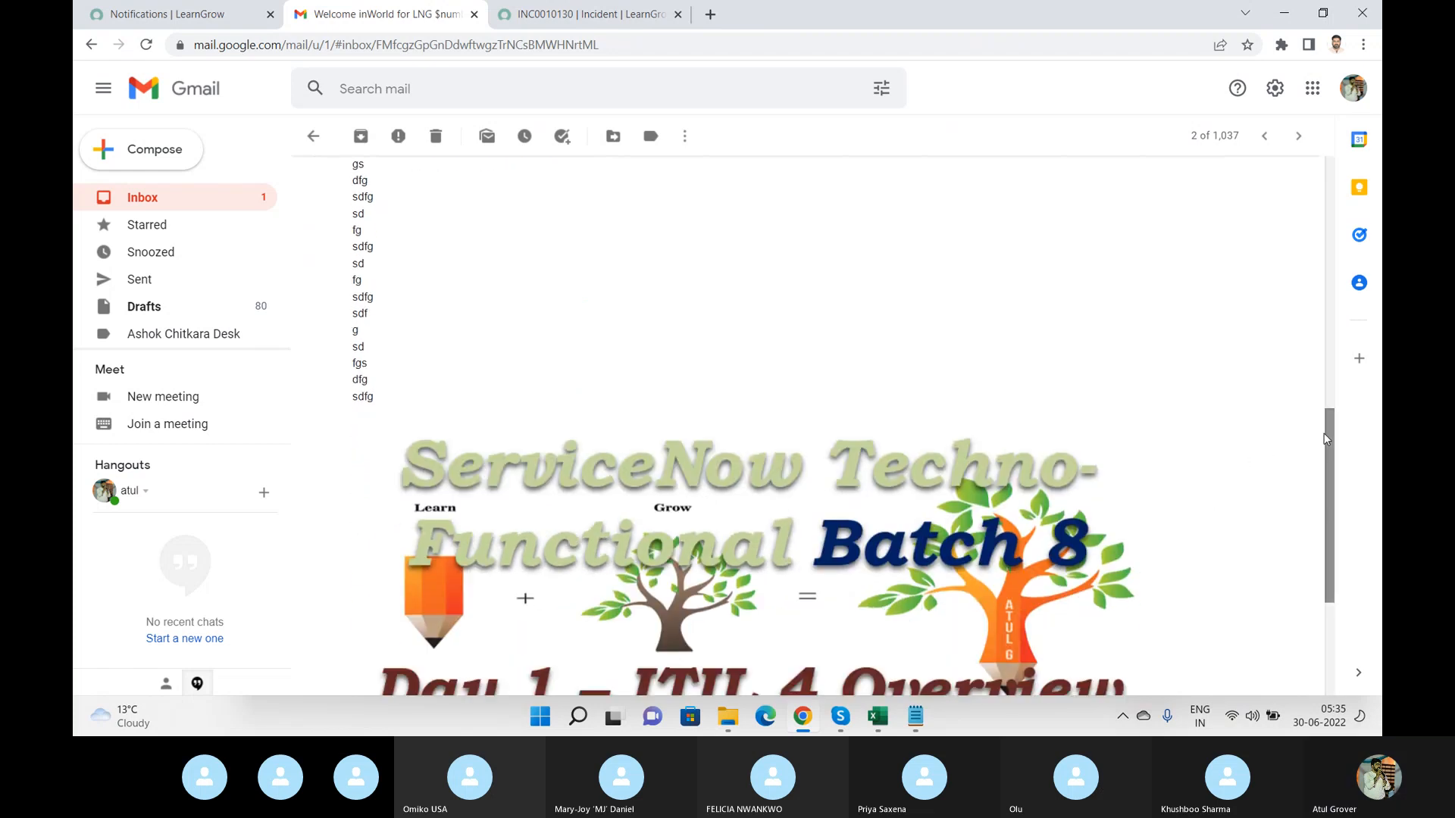
left_click_drag(1326, 433, 1337, 547)
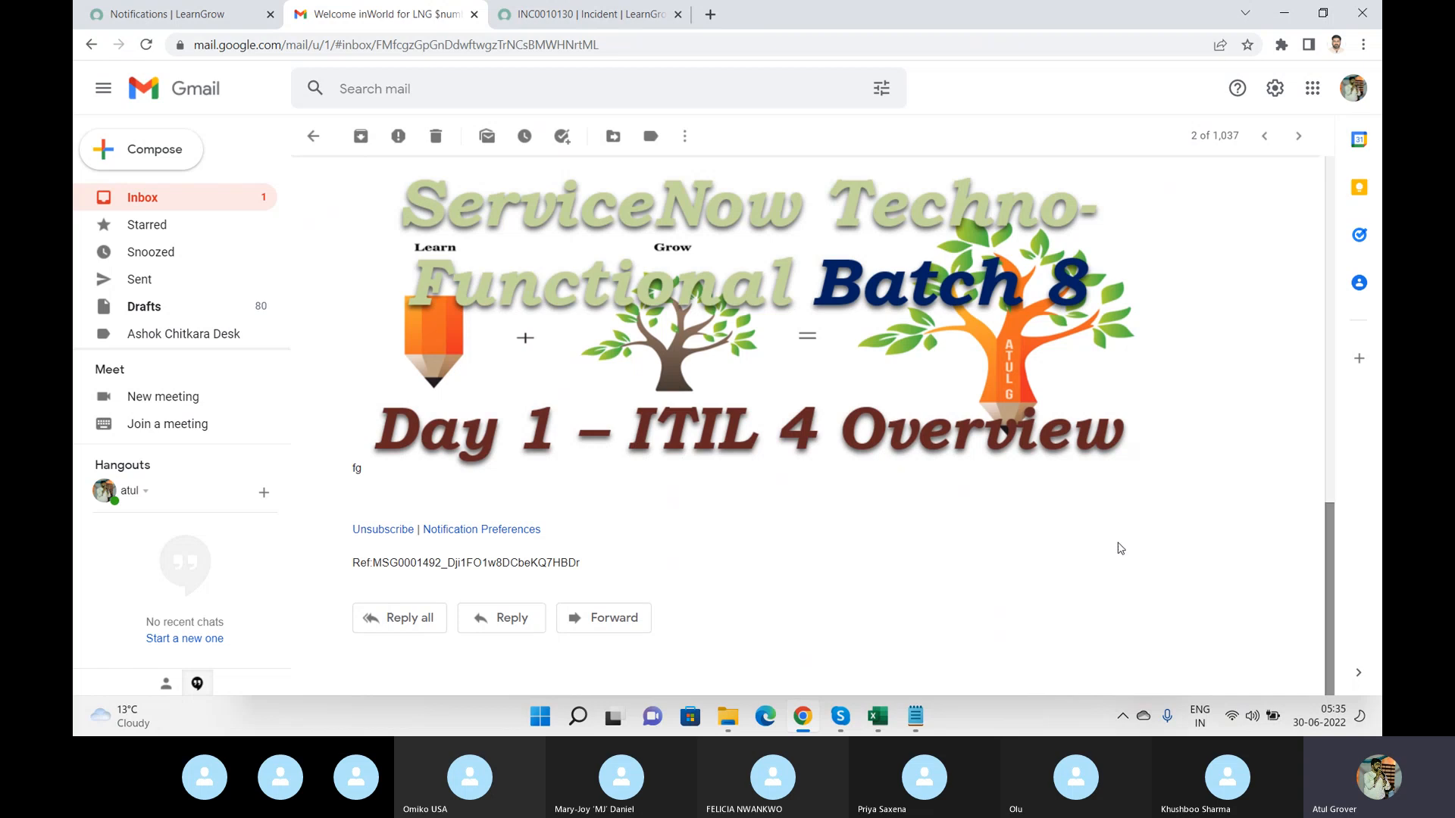
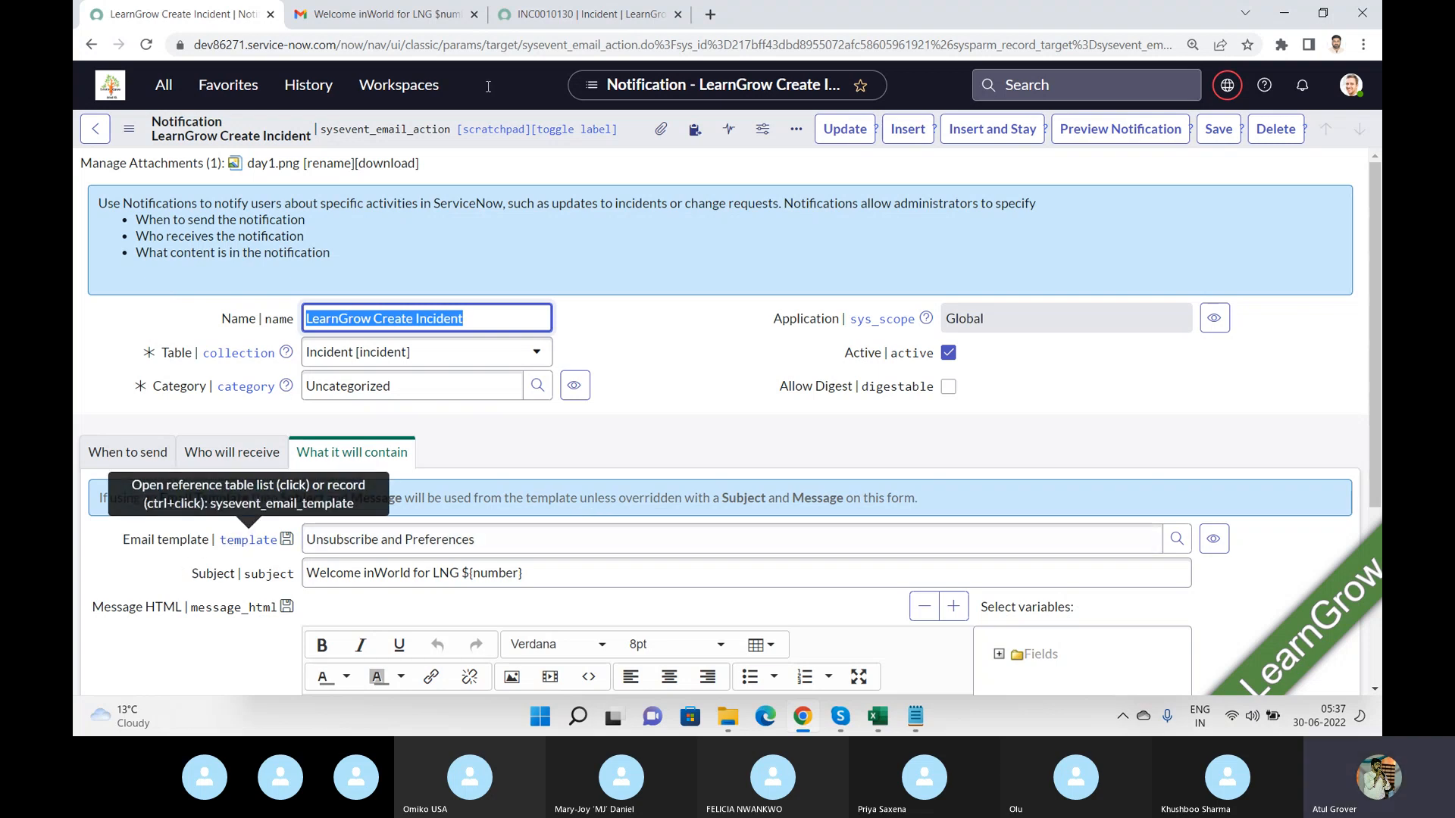
Compare the incident record with the standard Incident created email, reading through its request details.
left_click(574, 18)
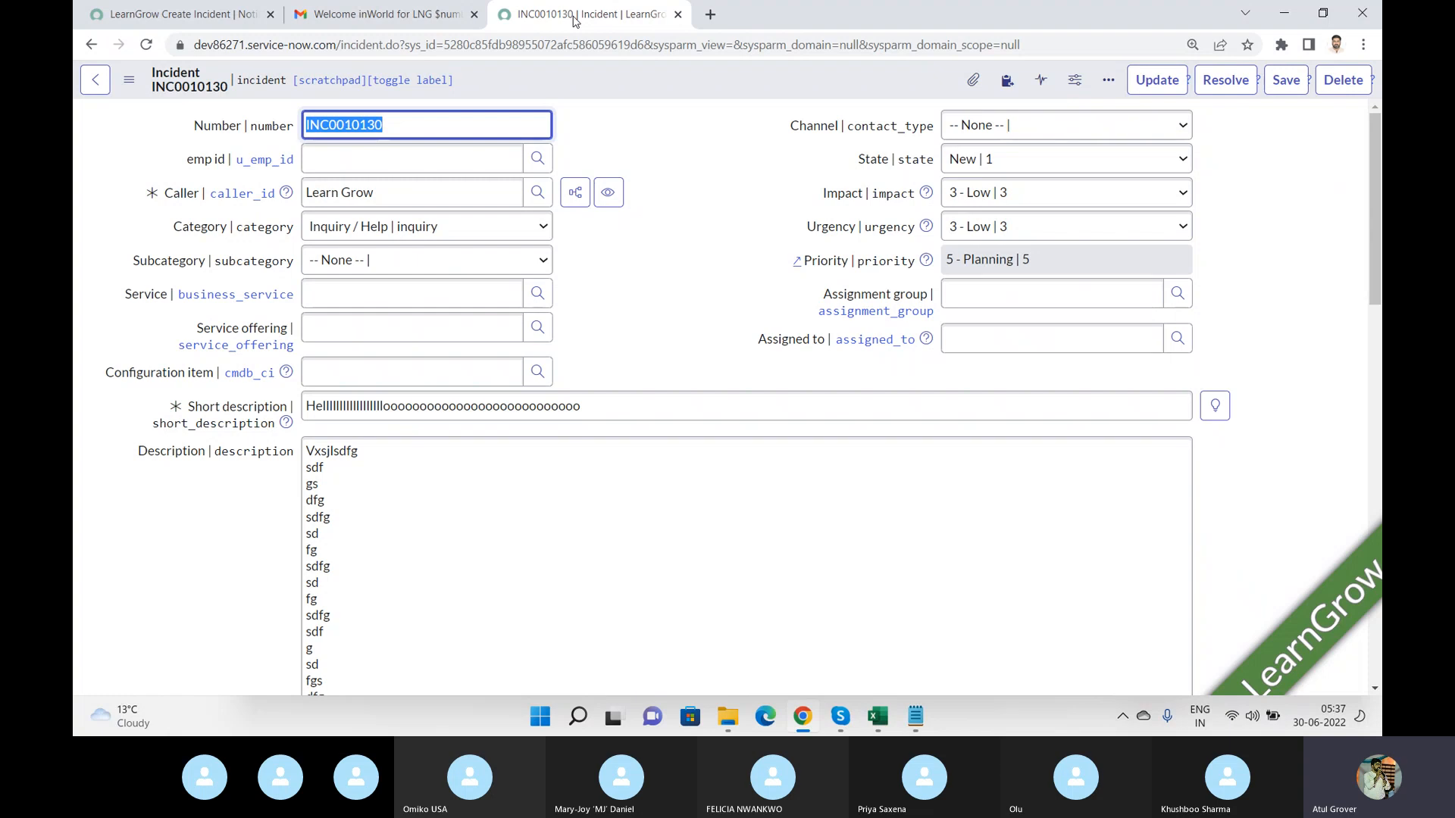
left_click(386, 15)
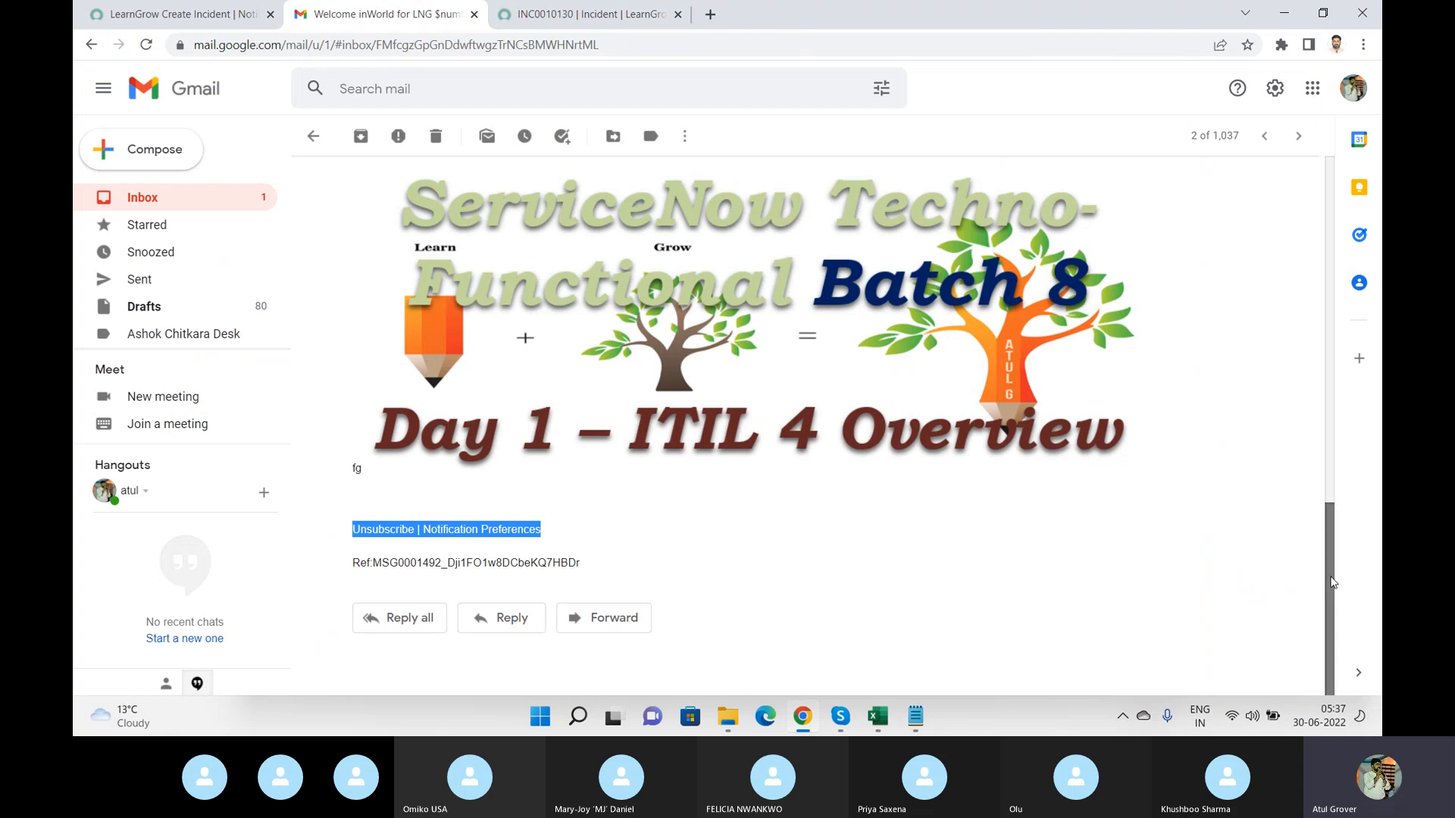
left_click_drag(1332, 583, 1353, 218)
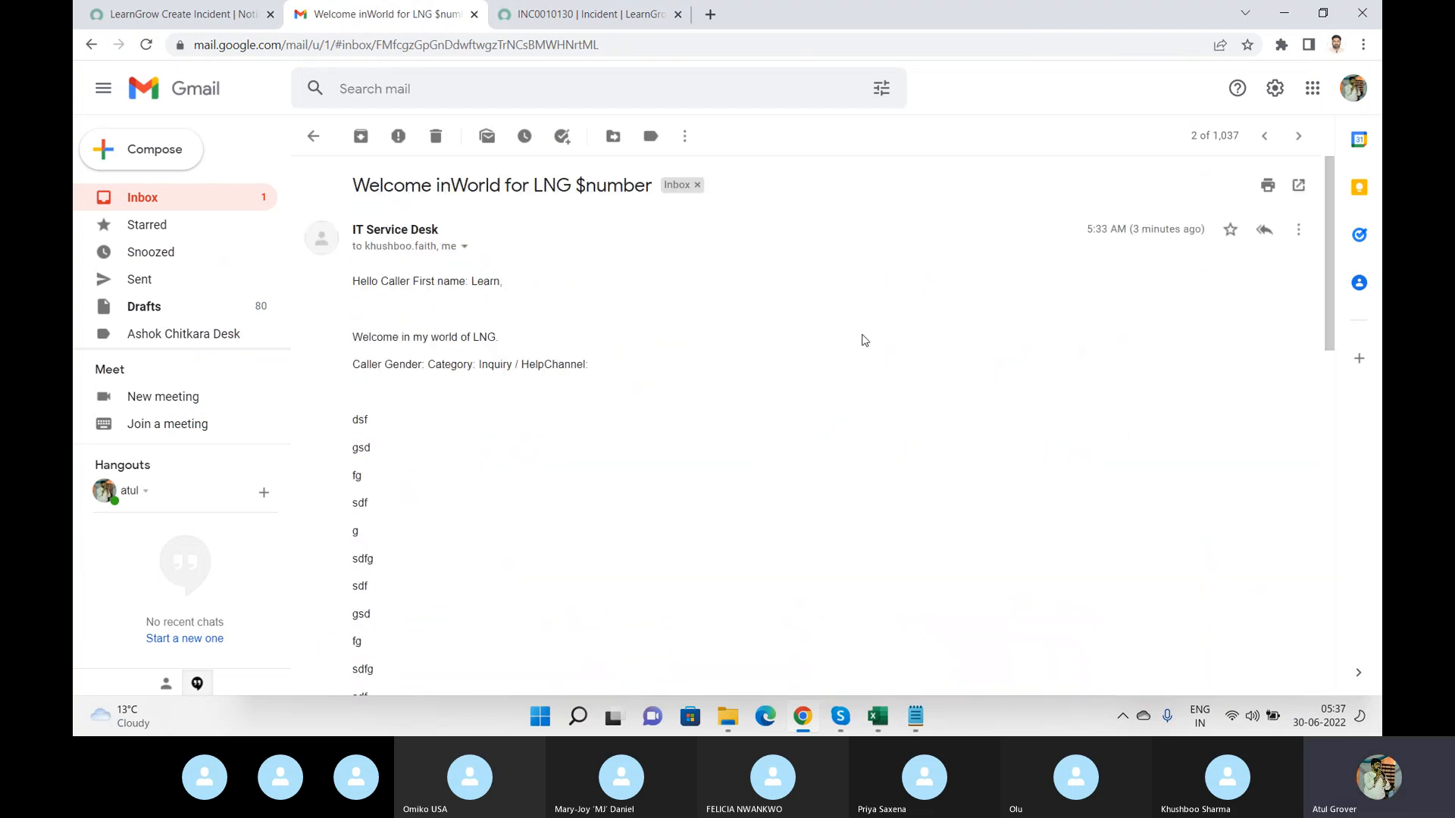
left_click(129, 197)
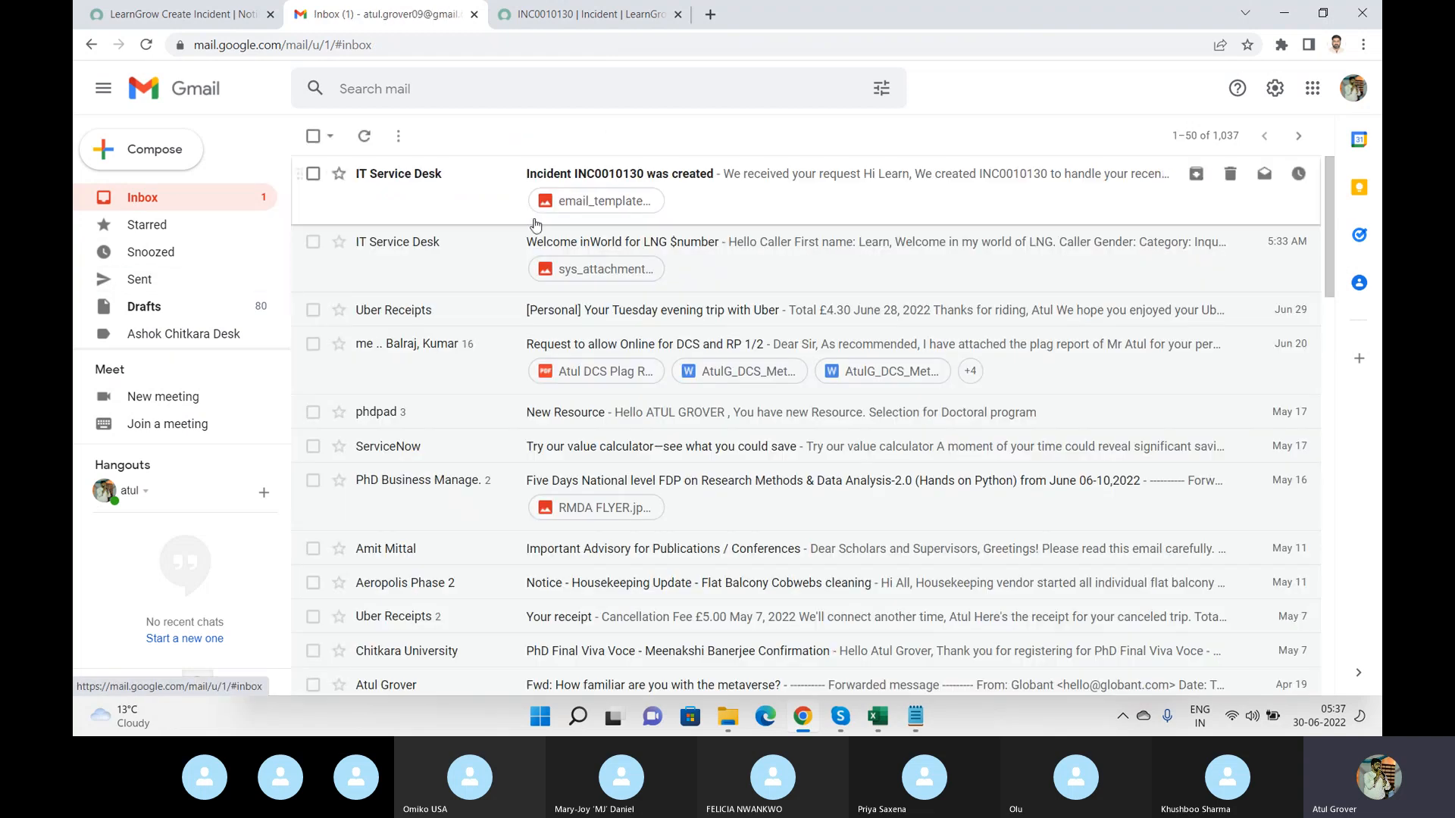
left_click(640, 179)
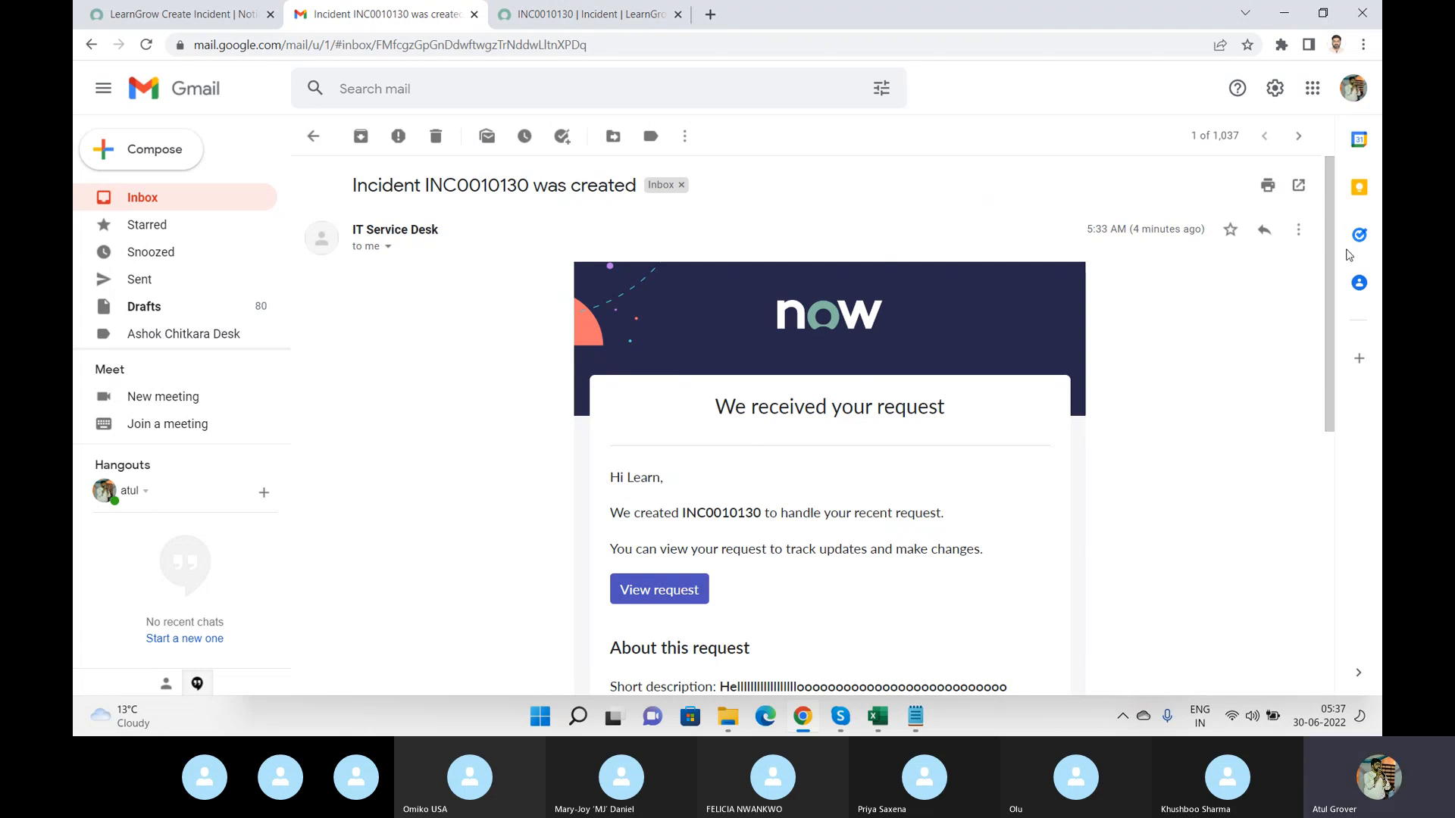
left_click_drag(1334, 244, 1333, 338)
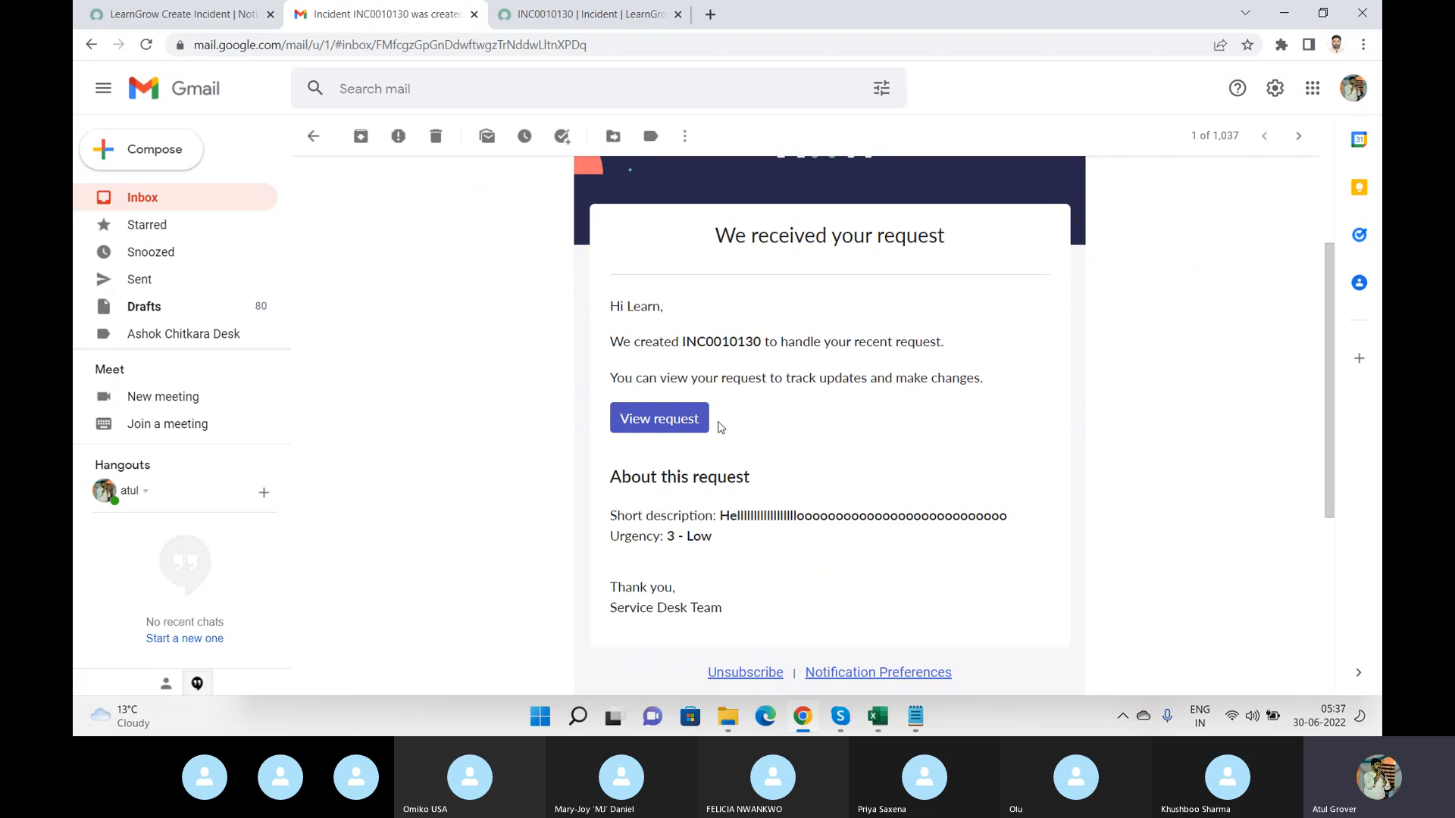
Examine the Unsubscribe and Notification Preferences footer at the end of the Welcome inWorld email.
left_click(218, 18)
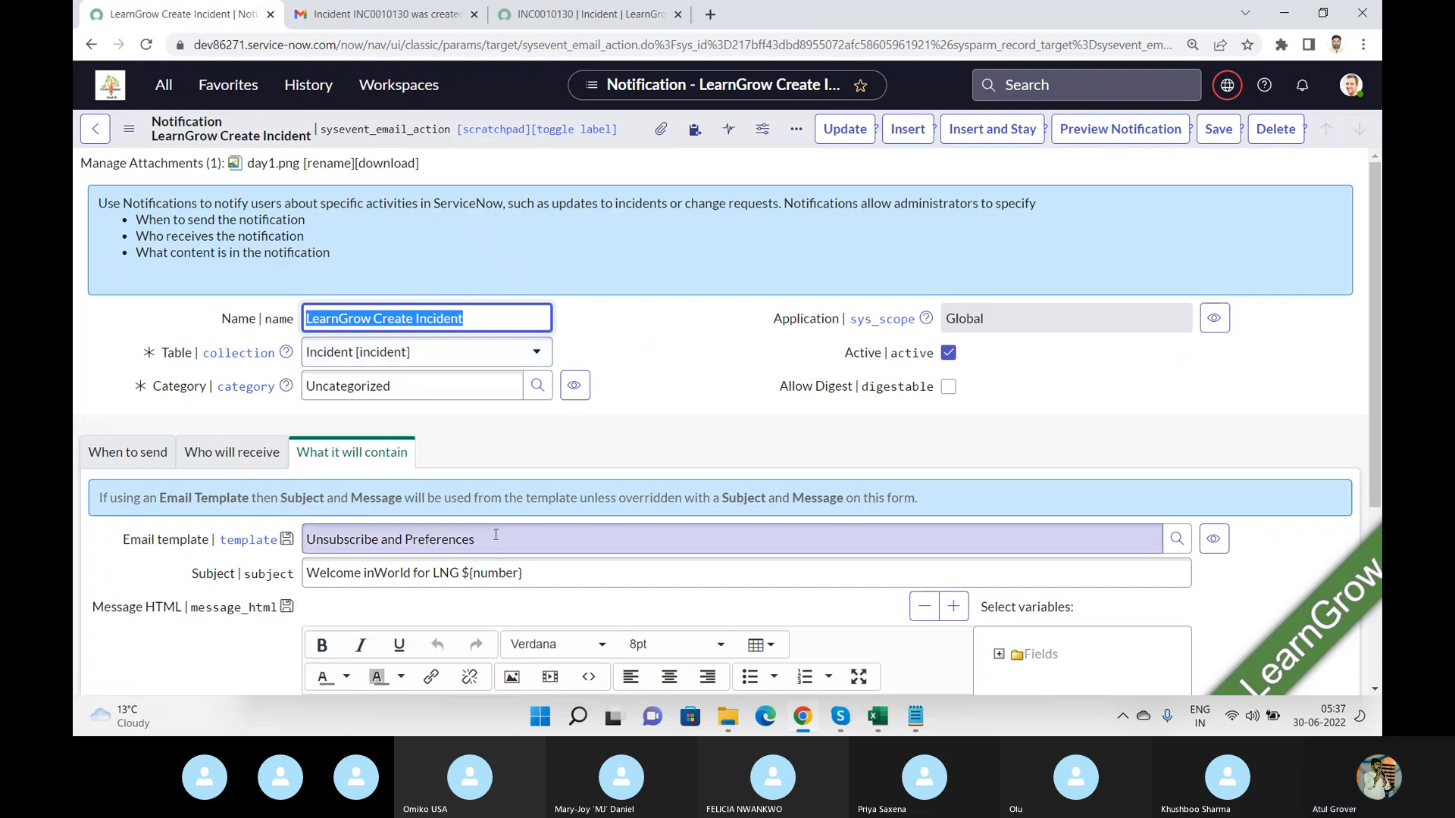
left_click(394, 23)
left_click(313, 136)
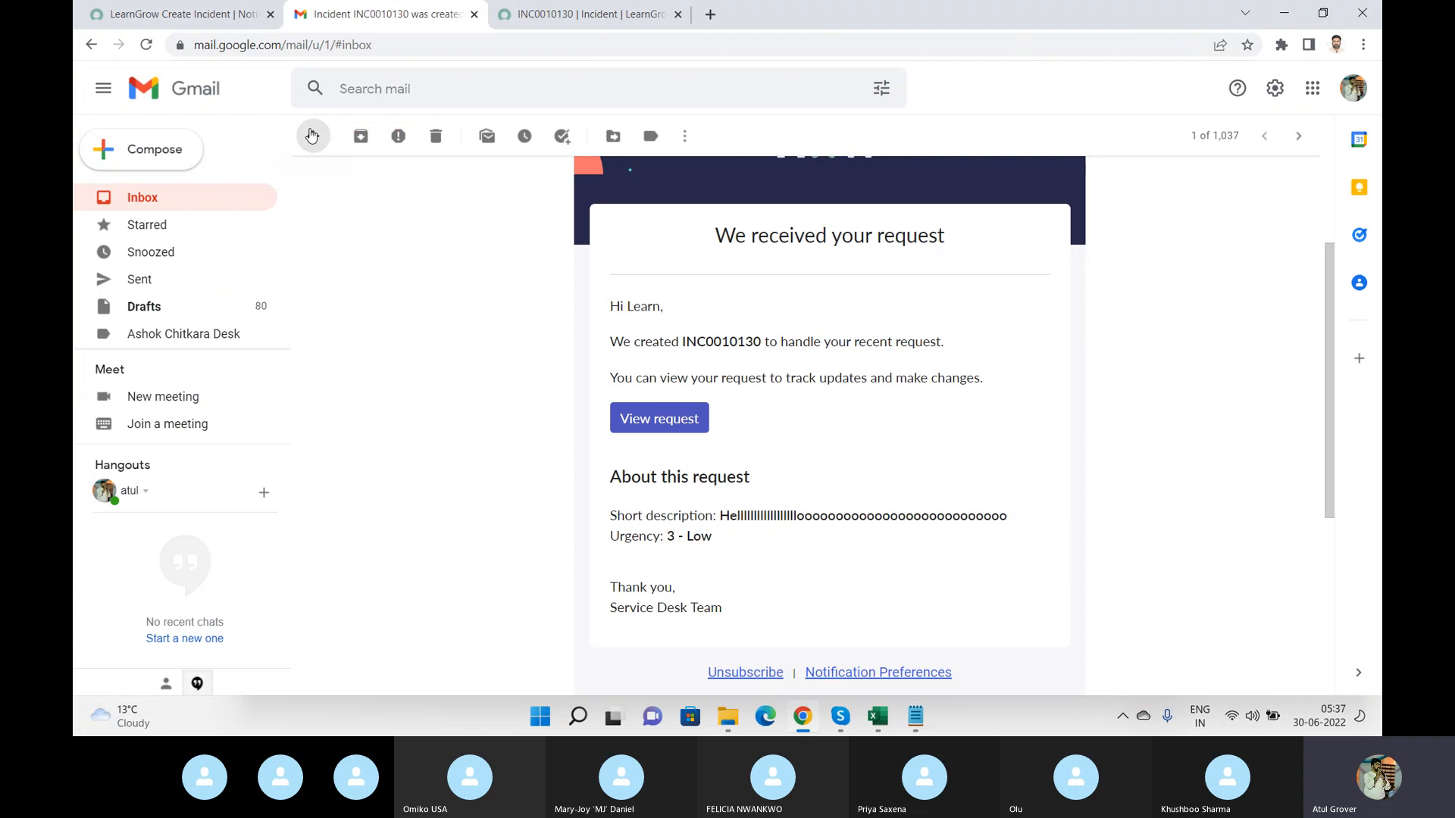
left_click(678, 244)
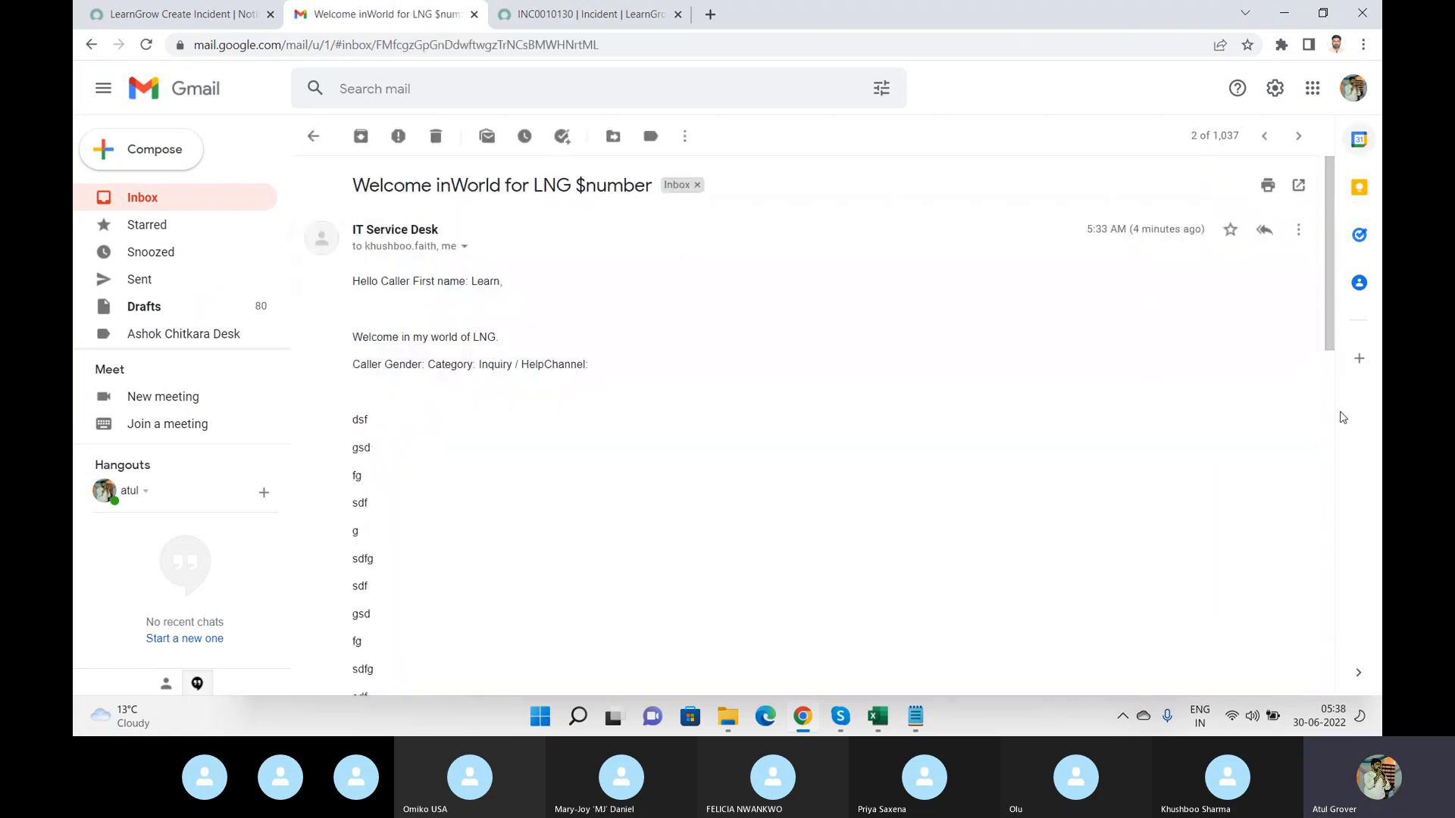
left_click_drag(1330, 297, 1324, 652)
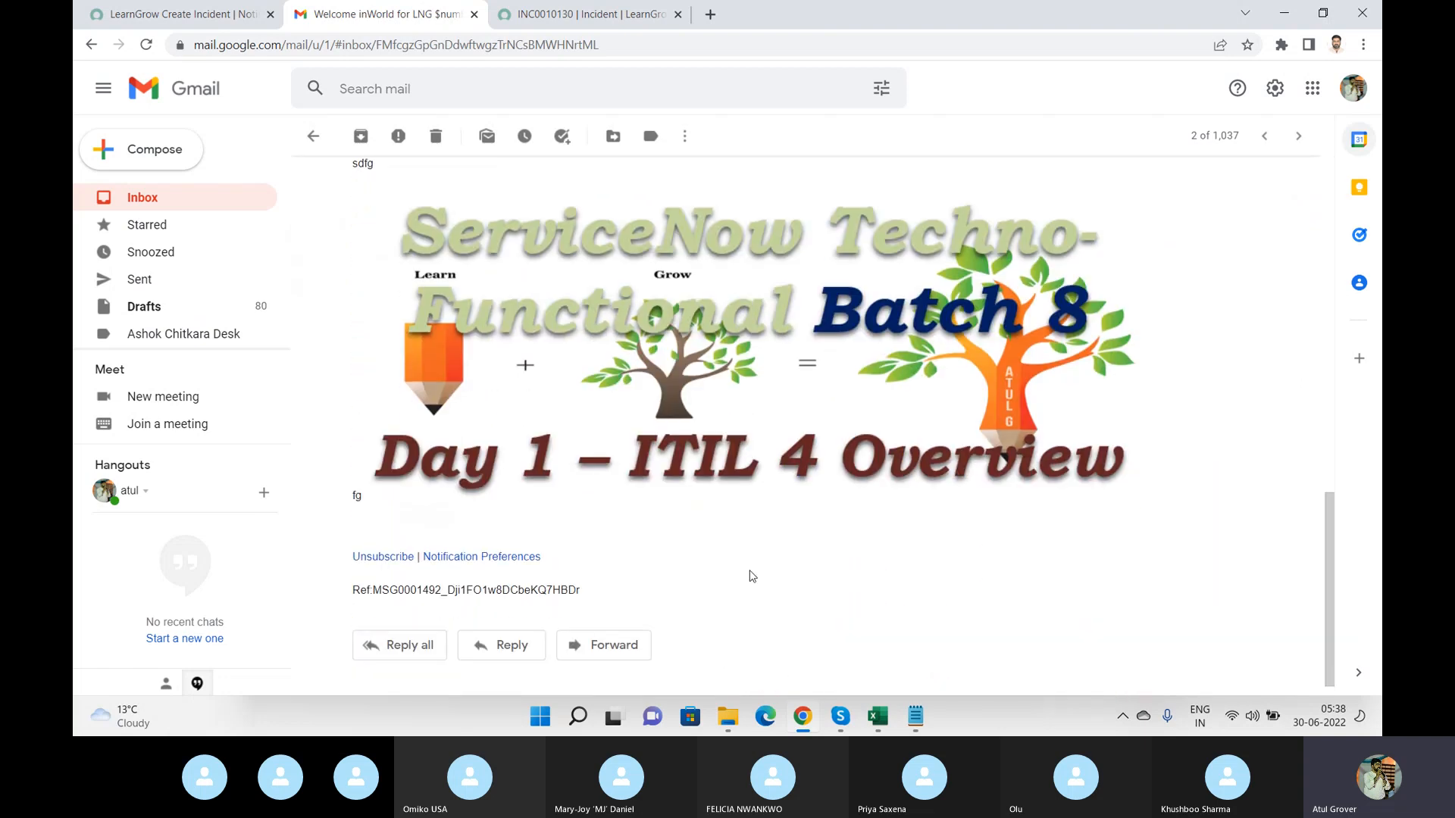
left_click_drag(383, 581, 338, 542)
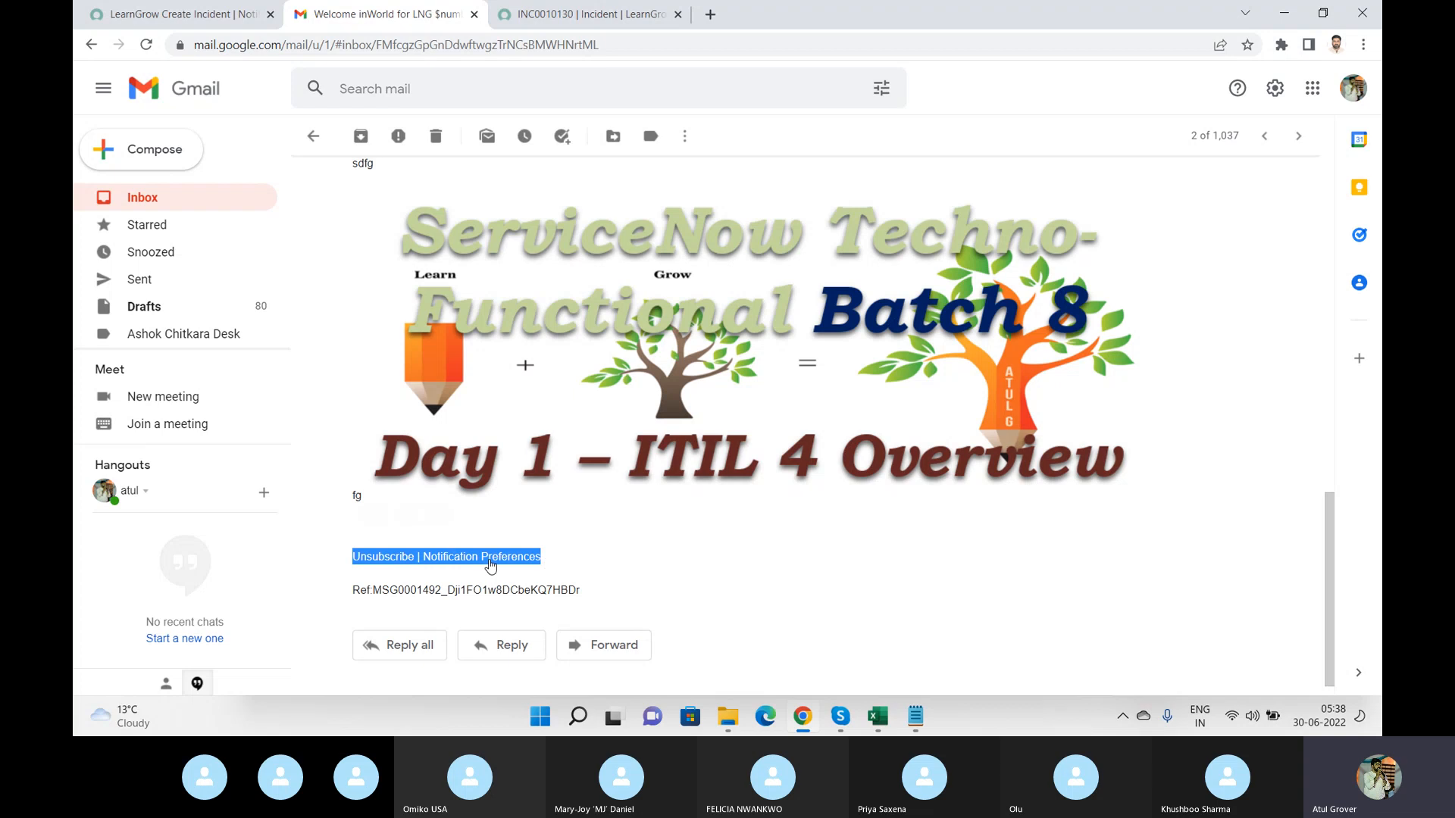
key("alt+Tab")
key("alt+Tab")
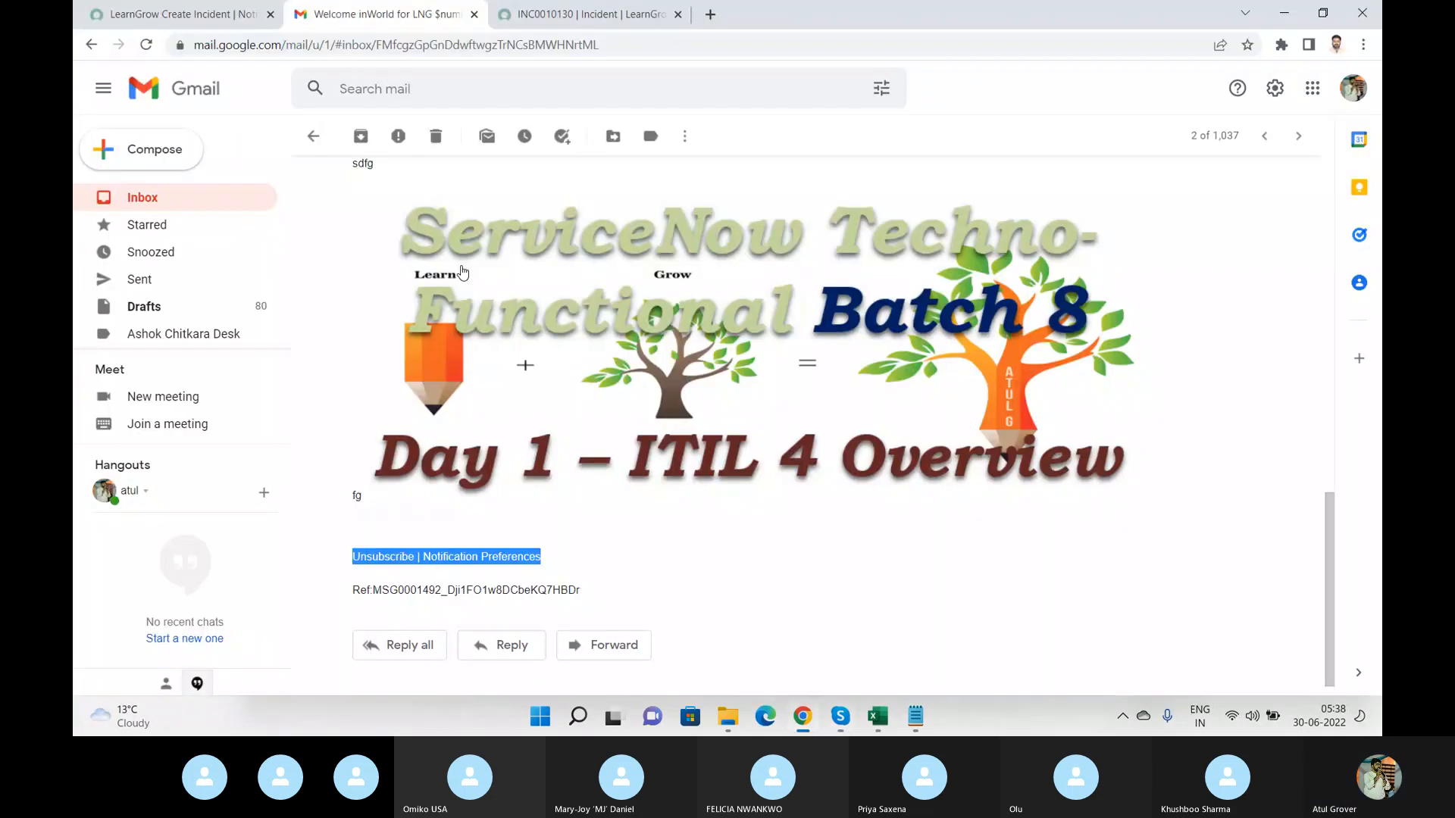
key("ctrl+Page_Up")
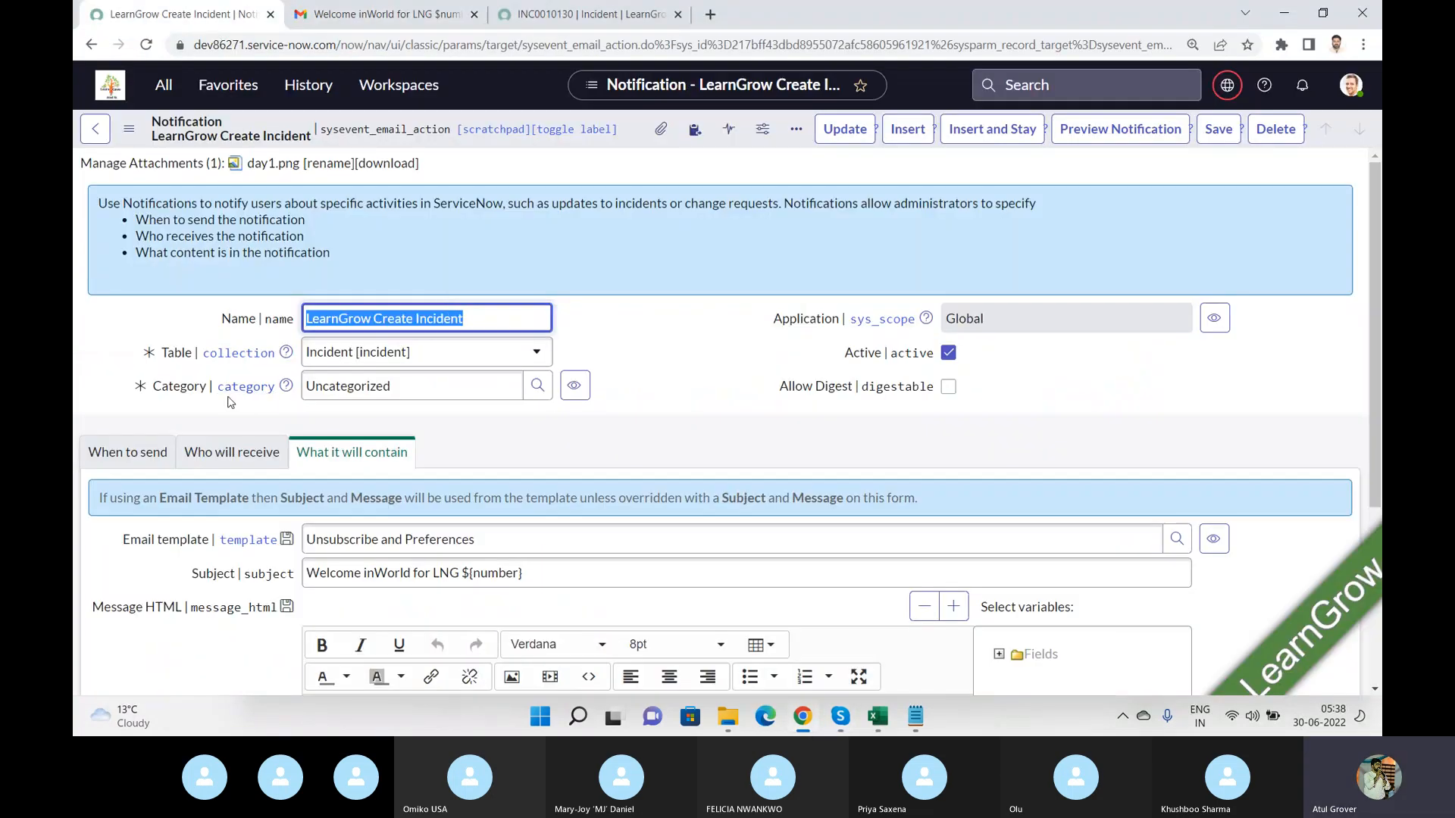
Open the user Preferences dialog from the profile menu and close it again.
left_click(1354, 98)
left_click(1193, 254)
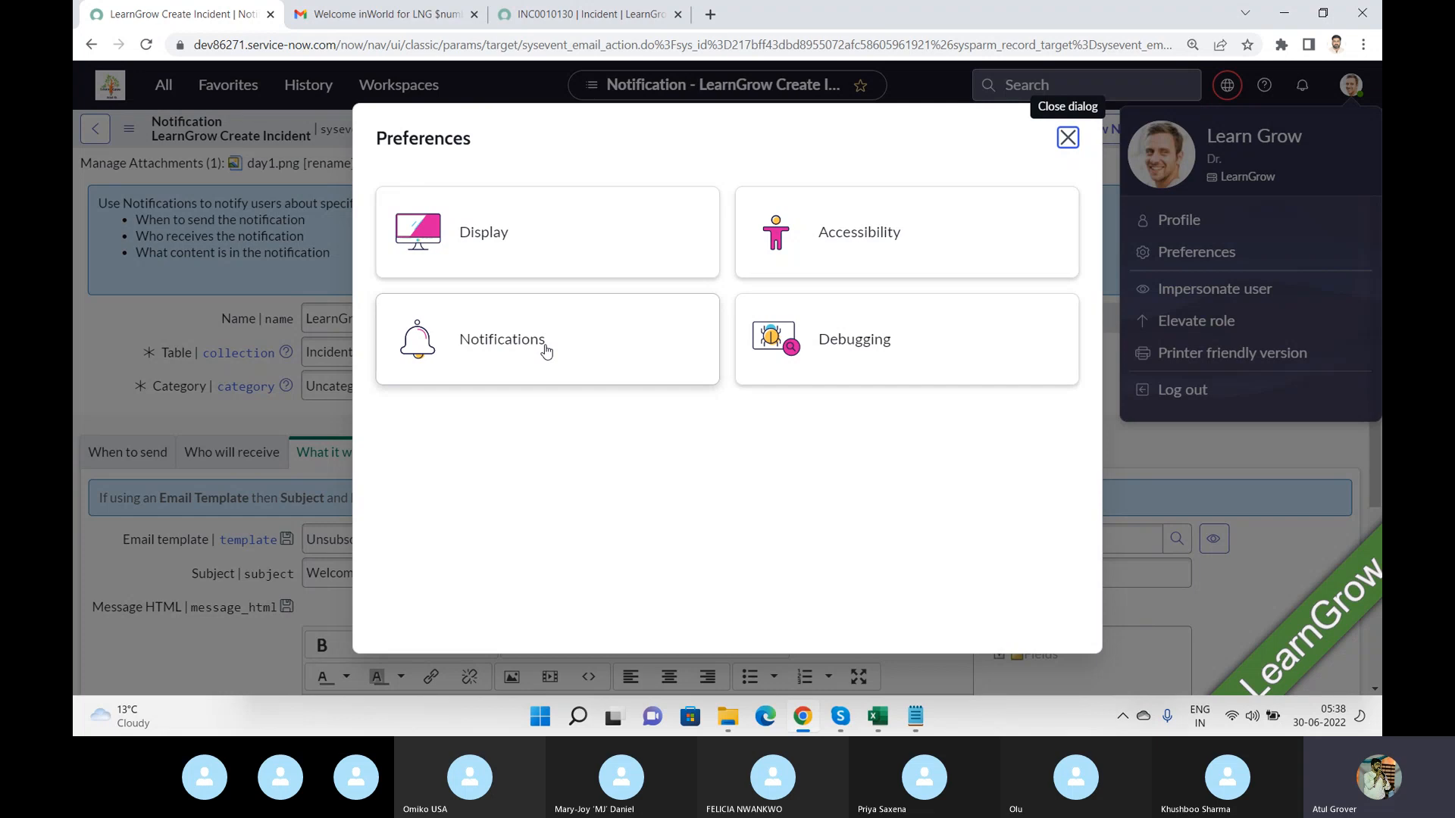
left_click(1069, 138)
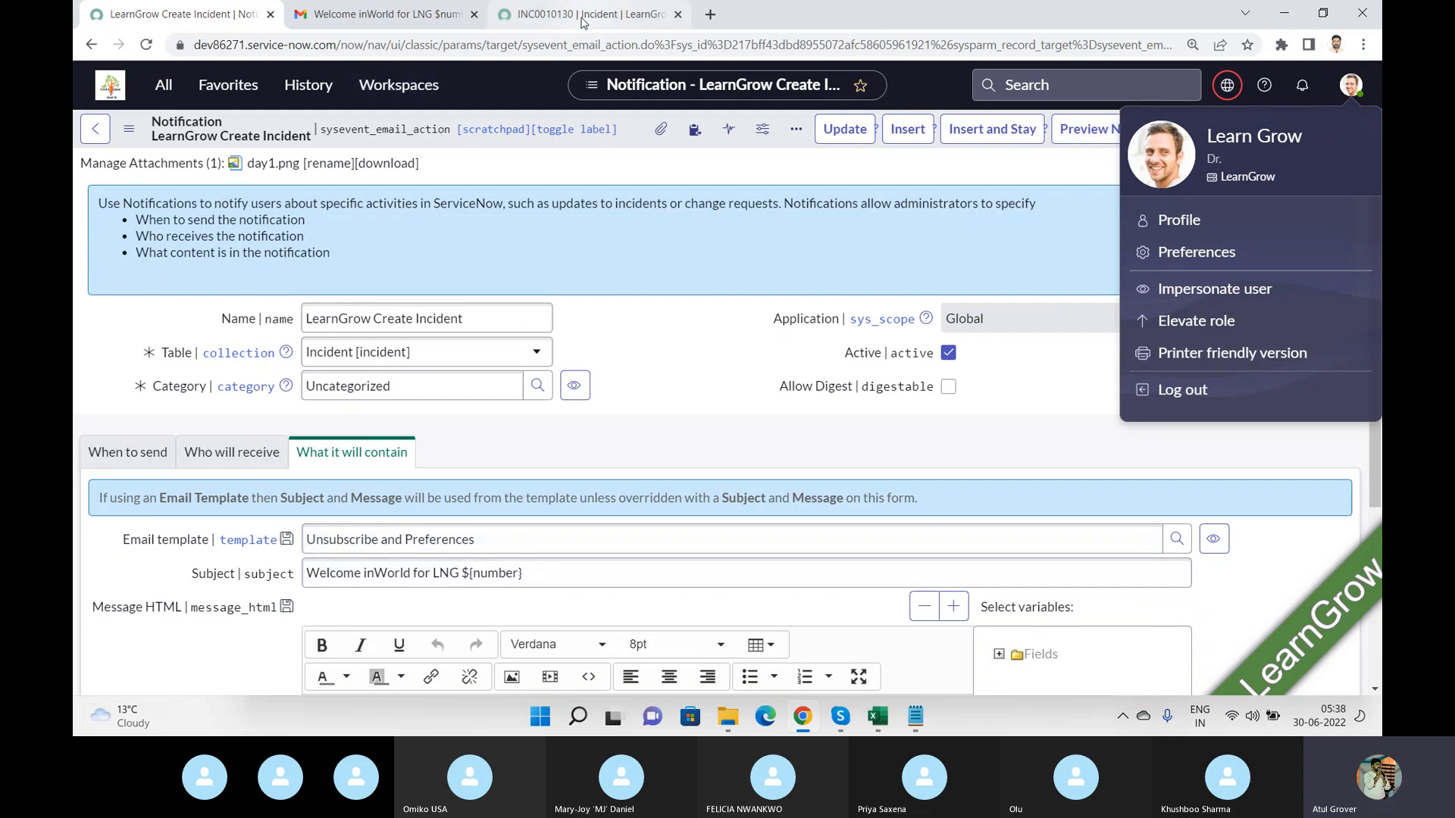
left_click(364, 15)
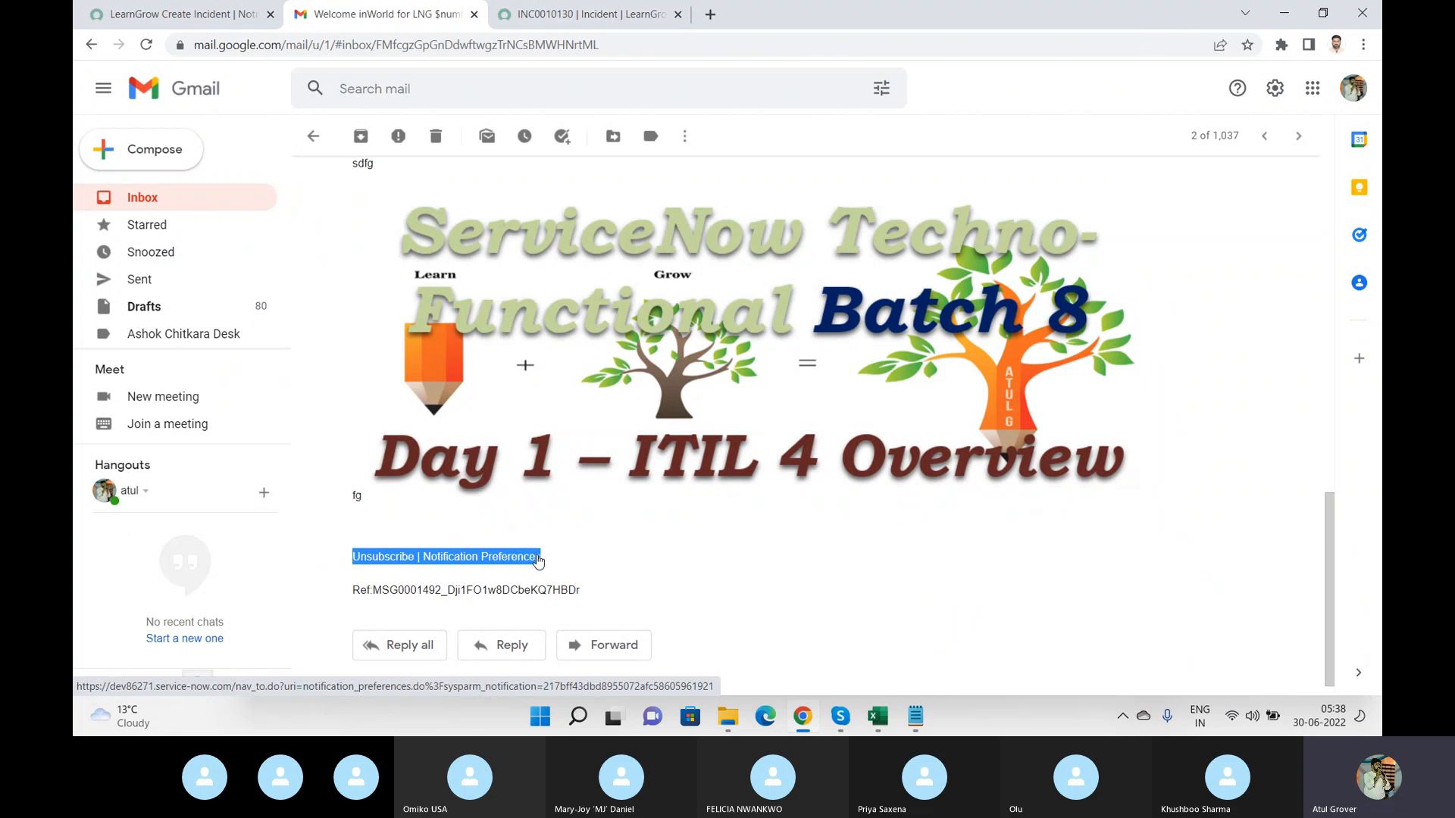
left_click(184, 25)
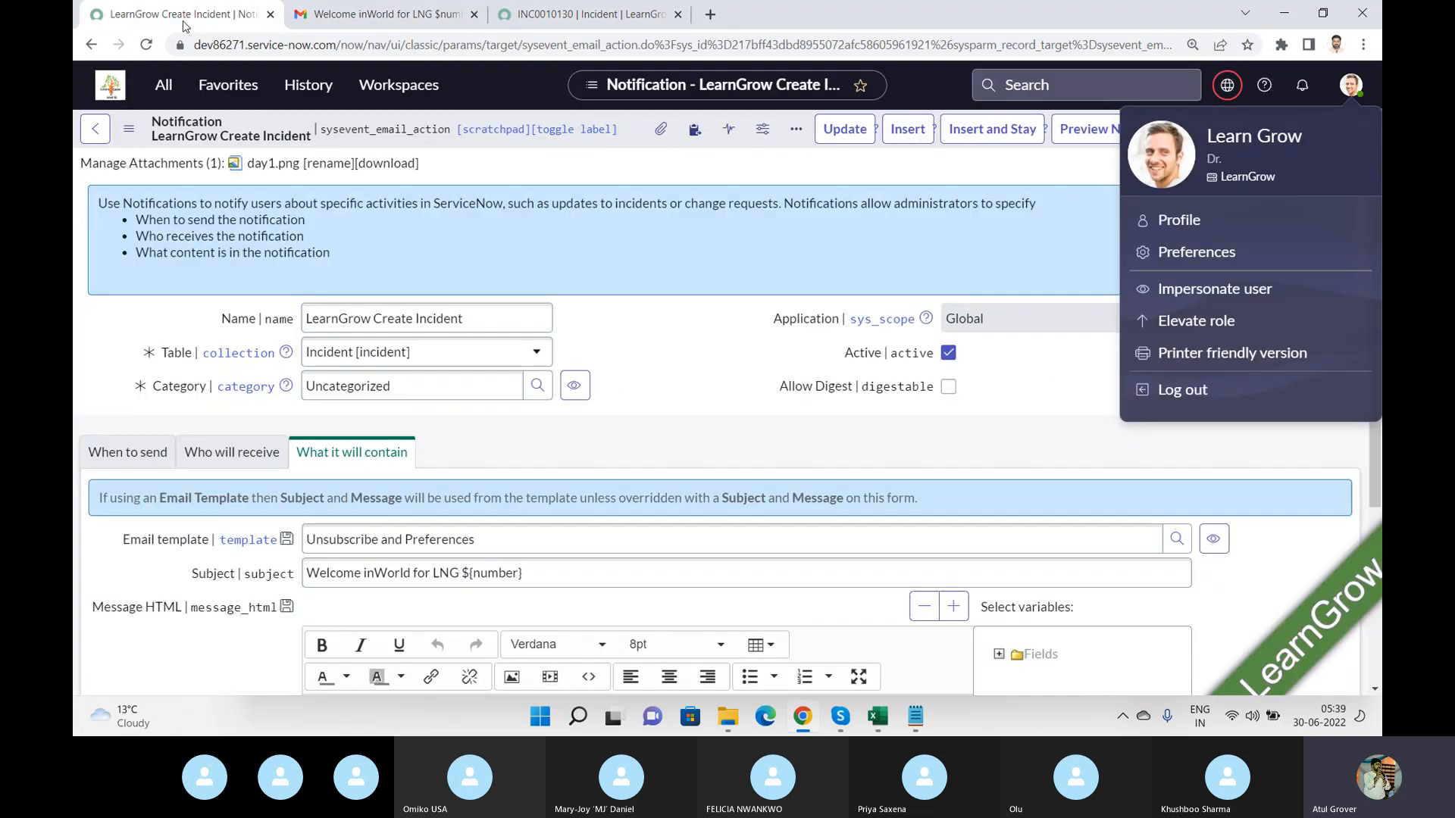
left_click(697, 367)
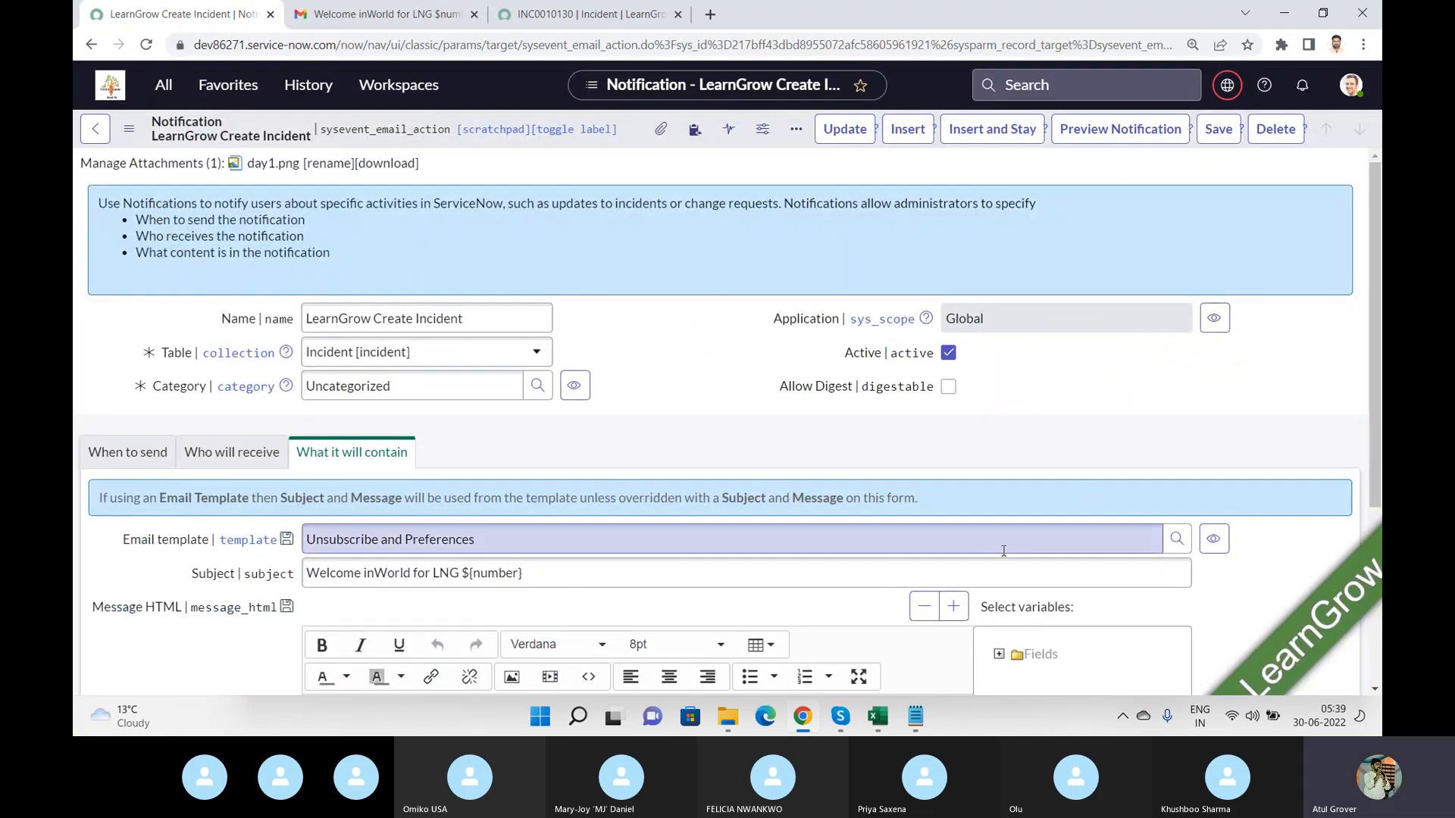
Replace the notification's email template with meeting.invitation and save the notification.
left_click_drag(1003, 551, 81, 504)
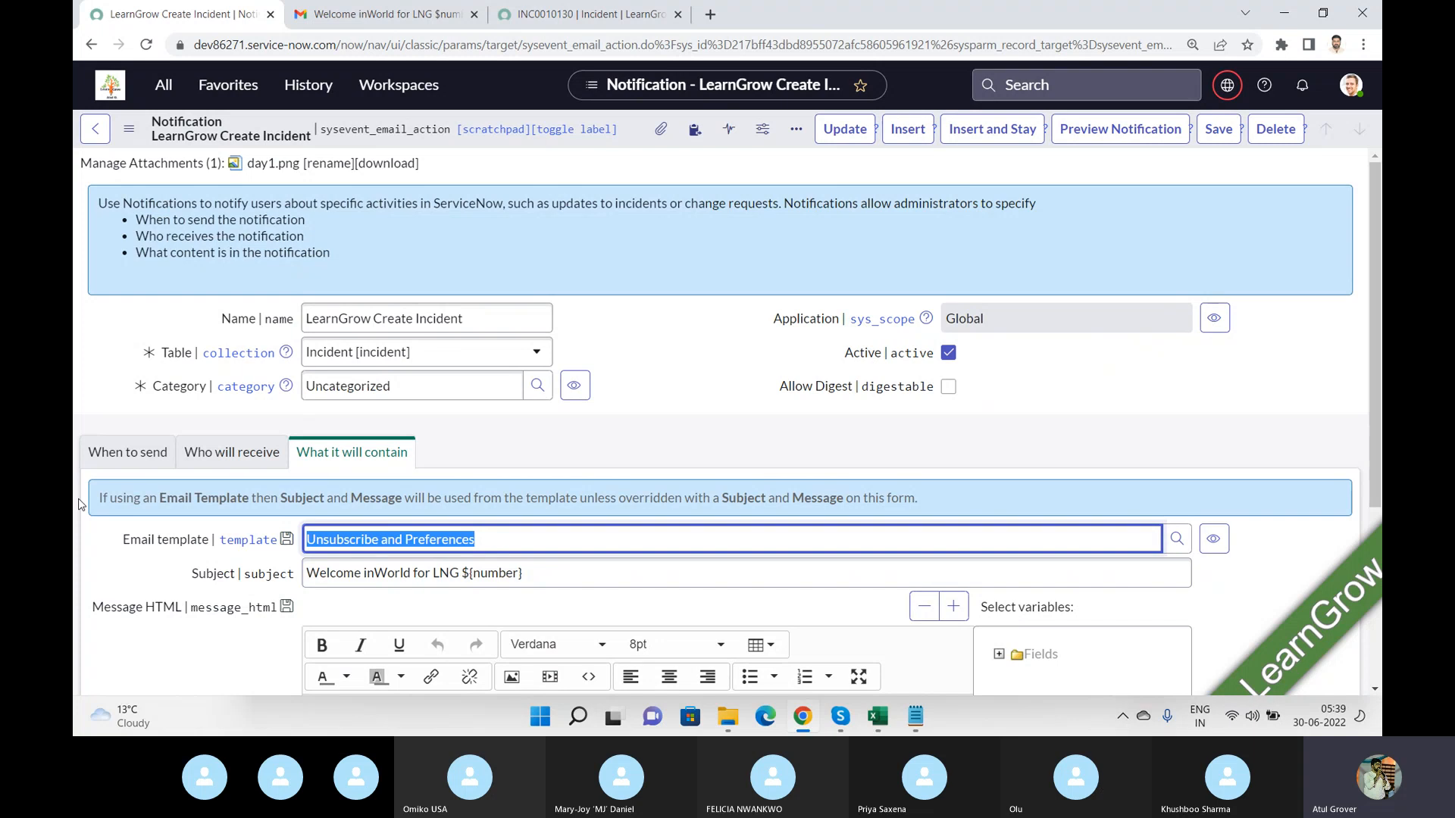
key("BackSpace")
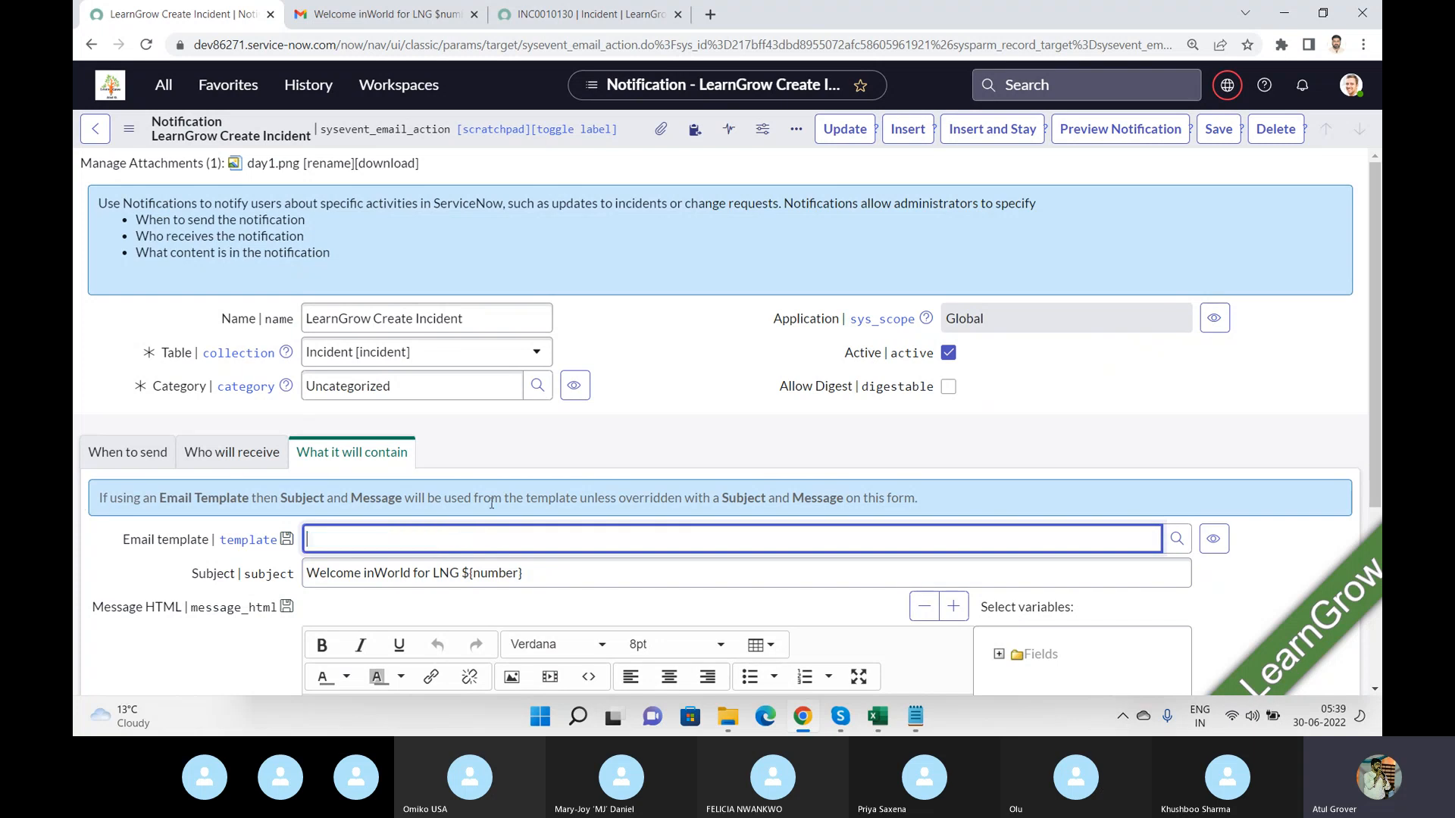
left_click(1177, 539)
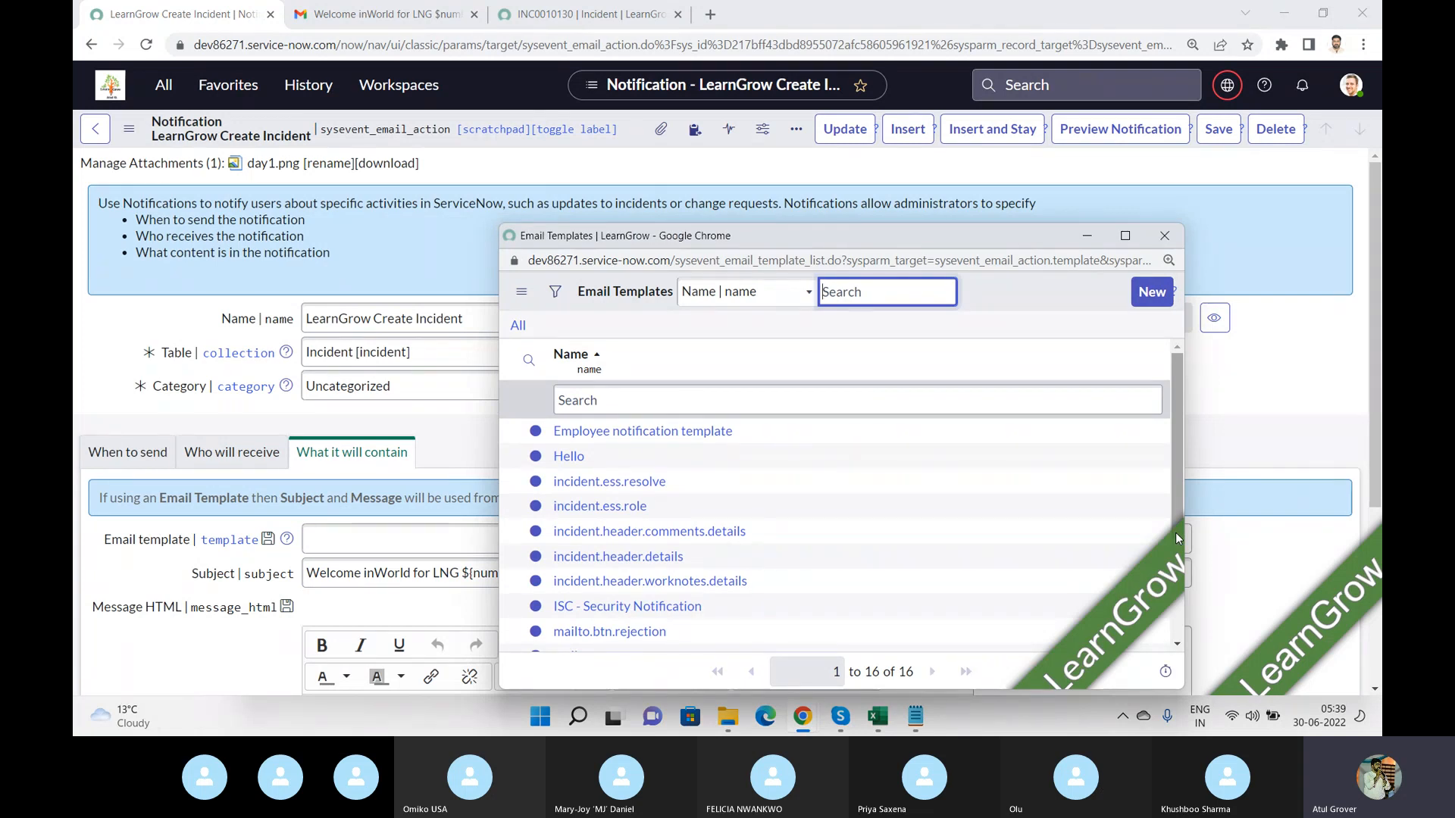
left_click(1117, 237)
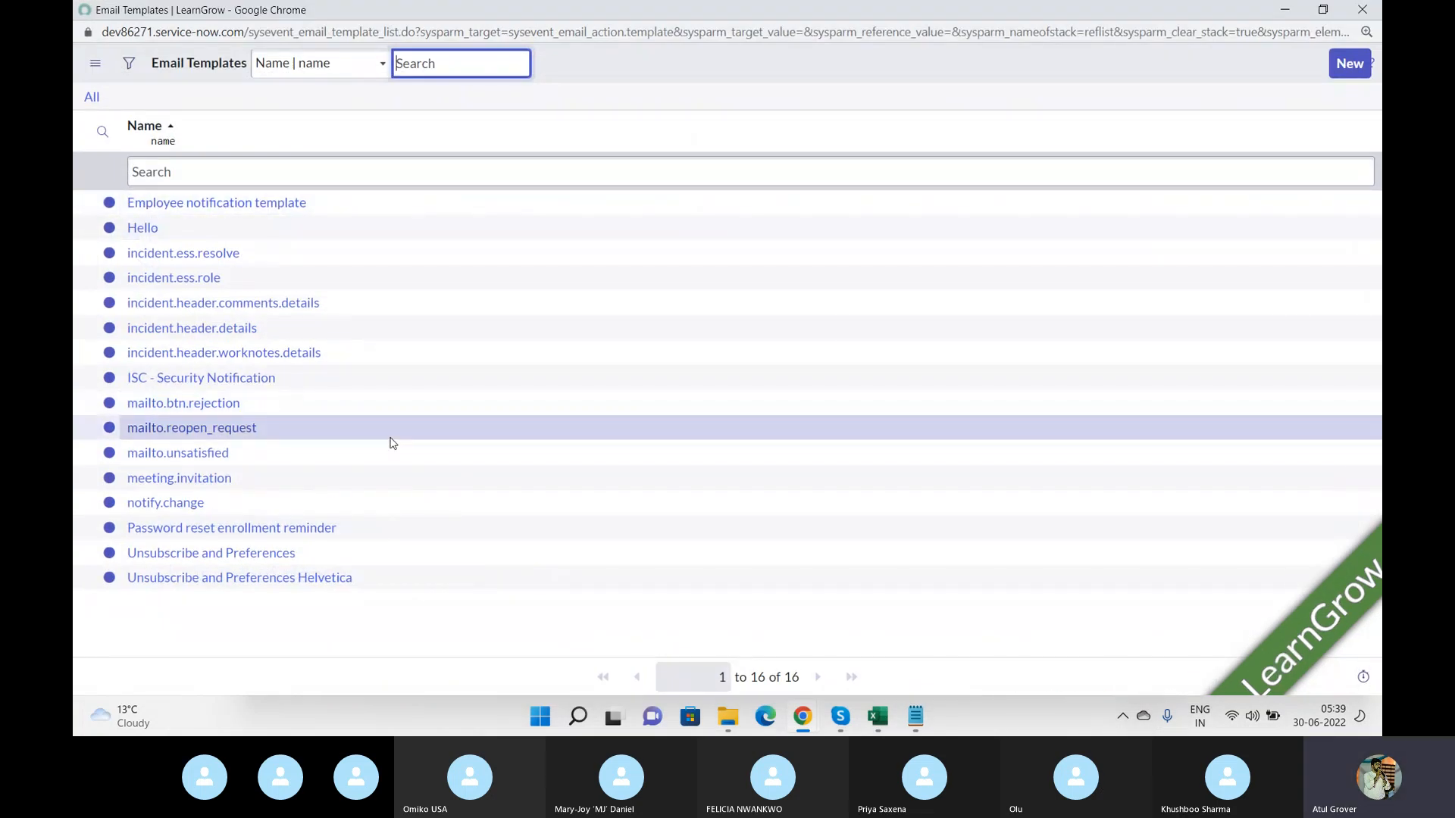
left_click(170, 482)
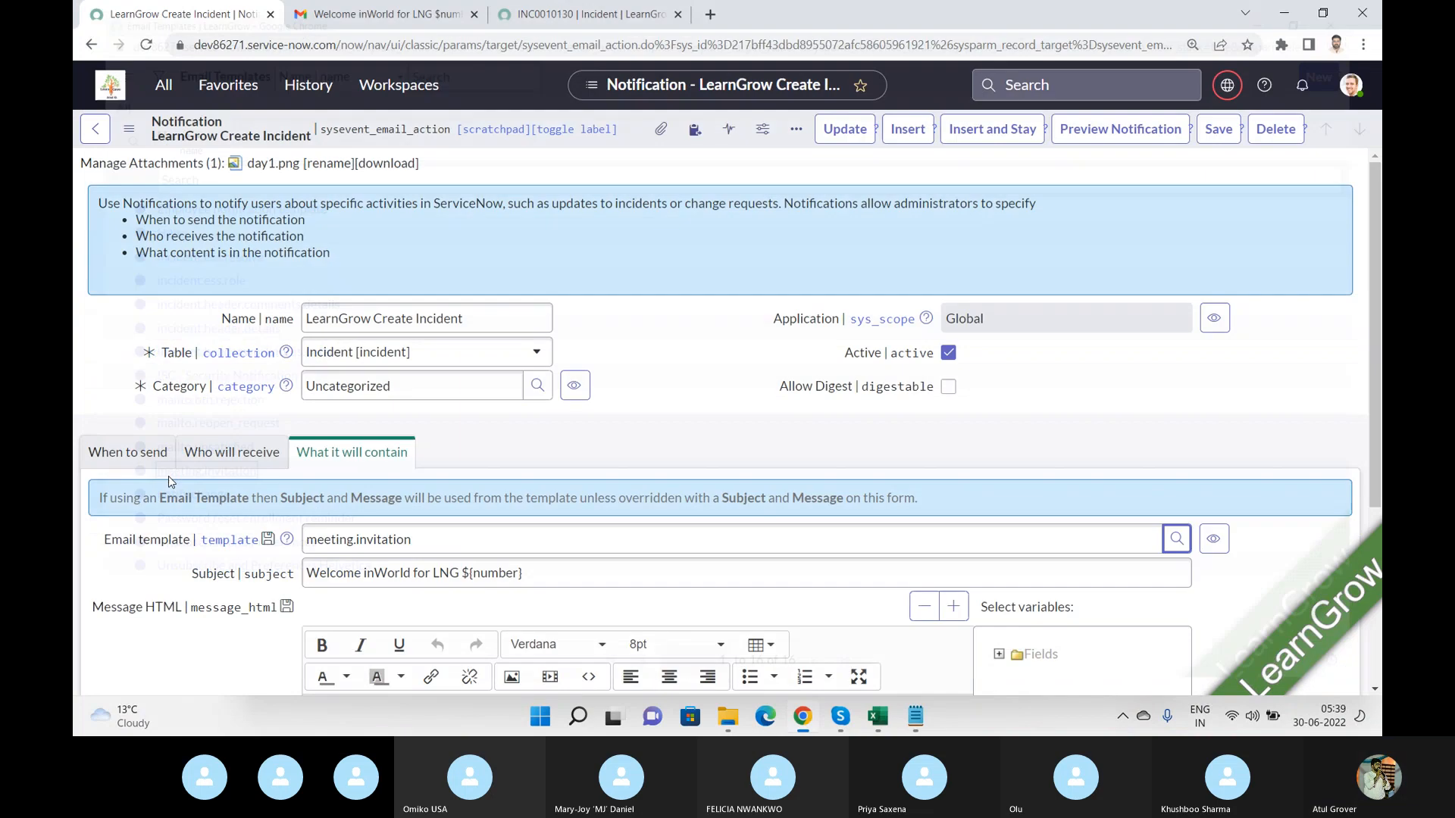
left_click(1217, 129)
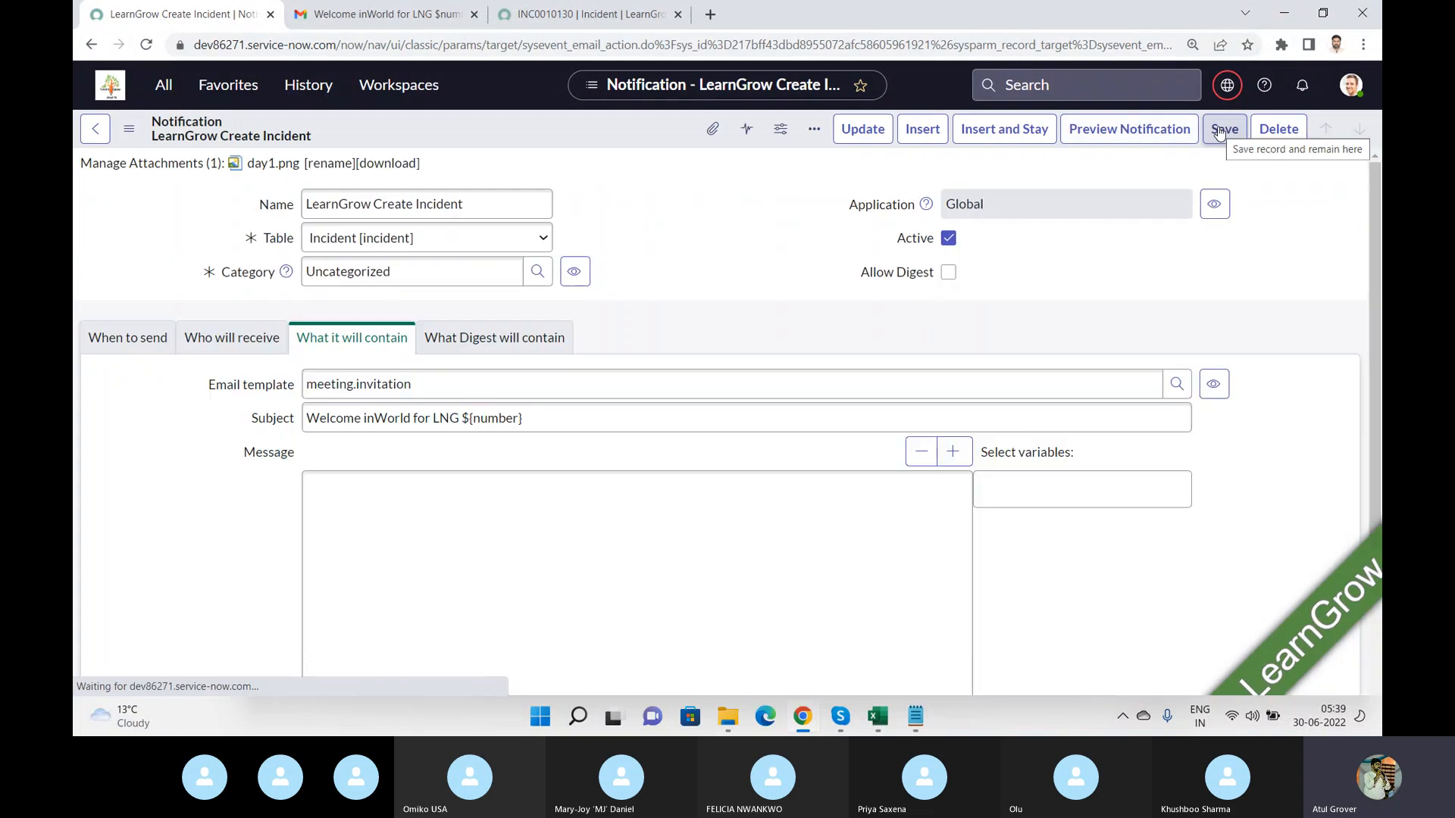
Open the incident list through the incident_list.do address and start a new incident.
left_click(565, 18)
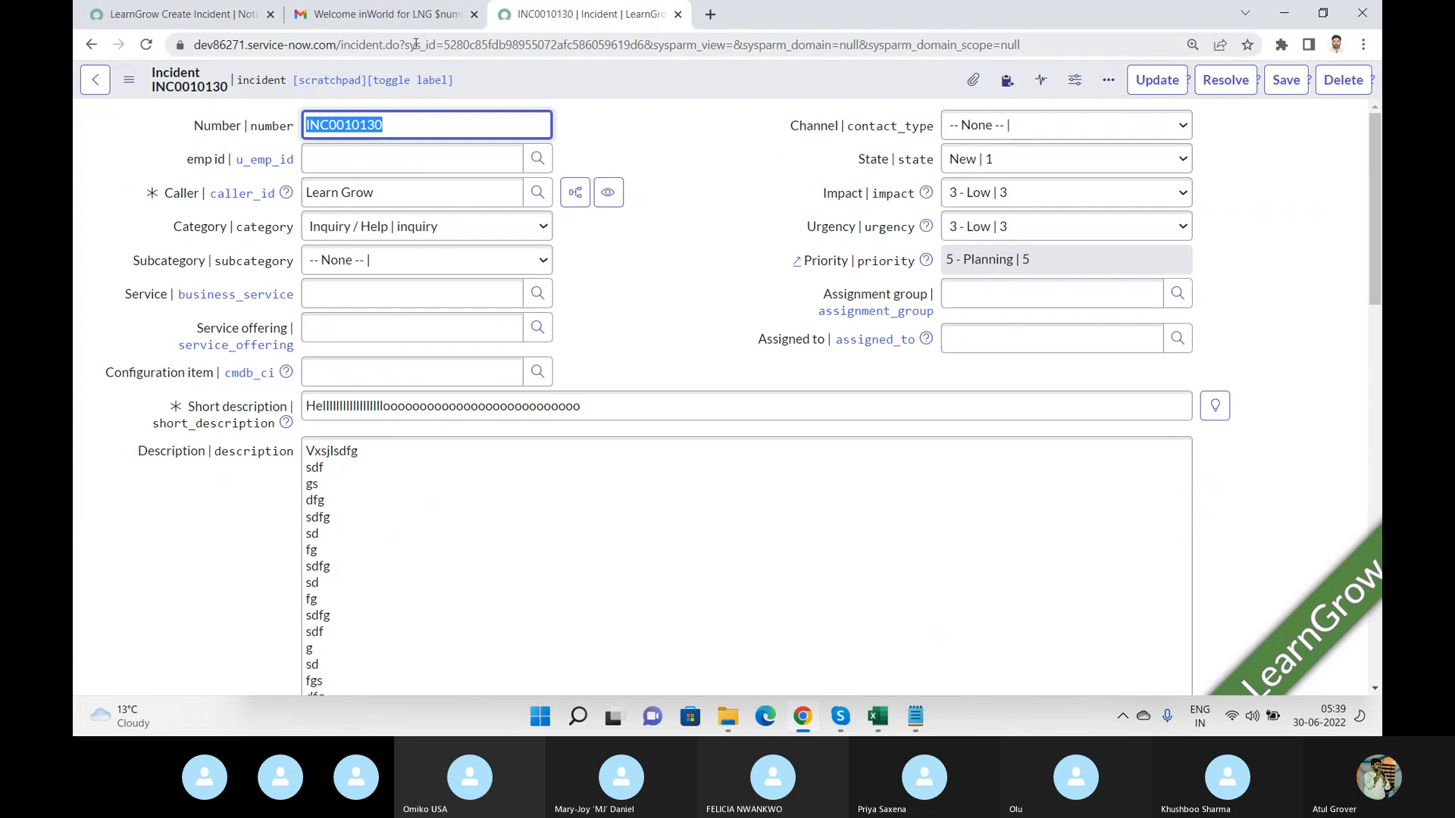
left_click_drag(406, 45, 1380, 200)
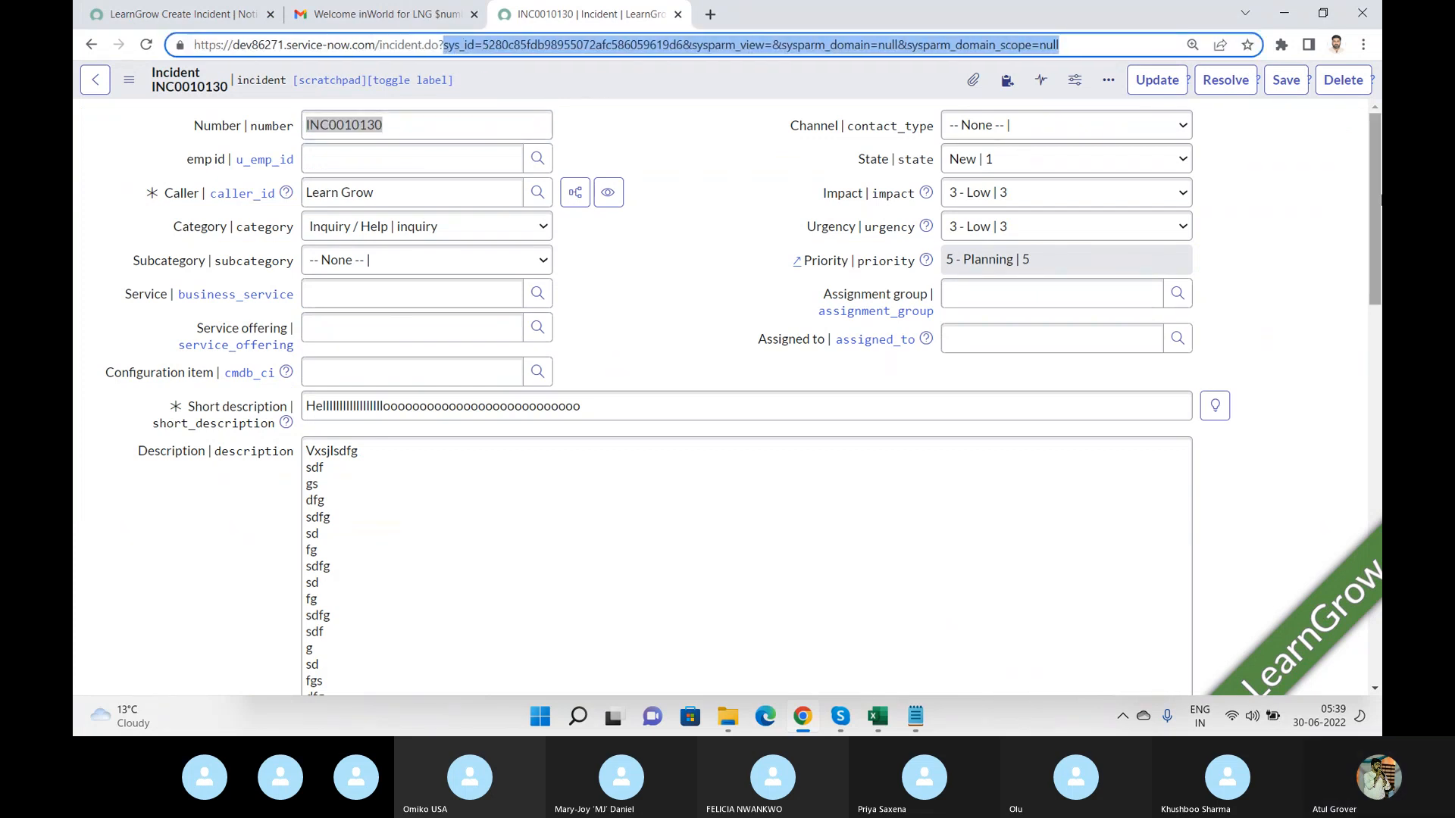
type("in")
key("BackSpace")
key("BackSpace")
key("BackSpace")
key("BackSpace")
key("BackSpace")
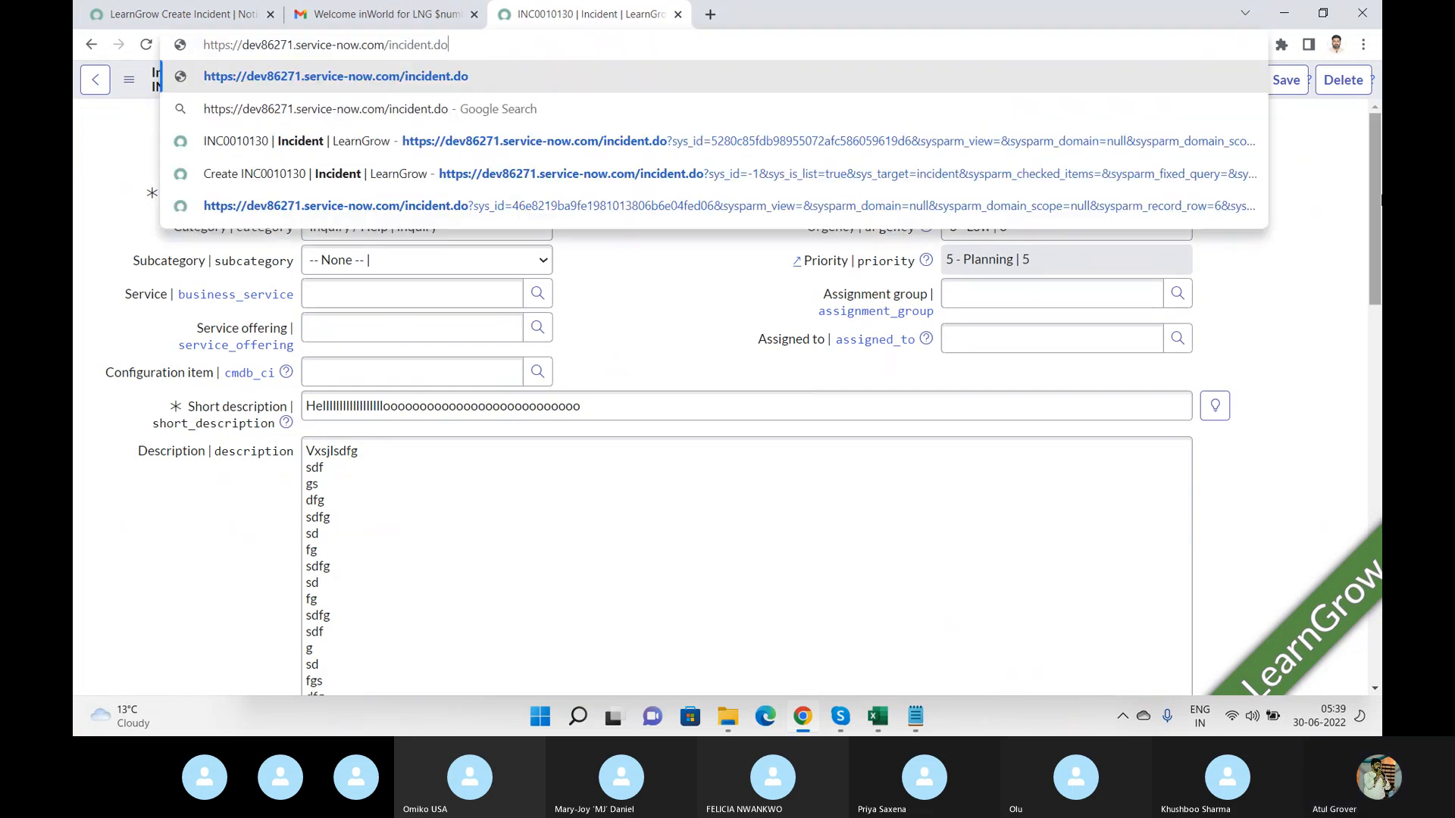
key("BackSpace")
type("_")
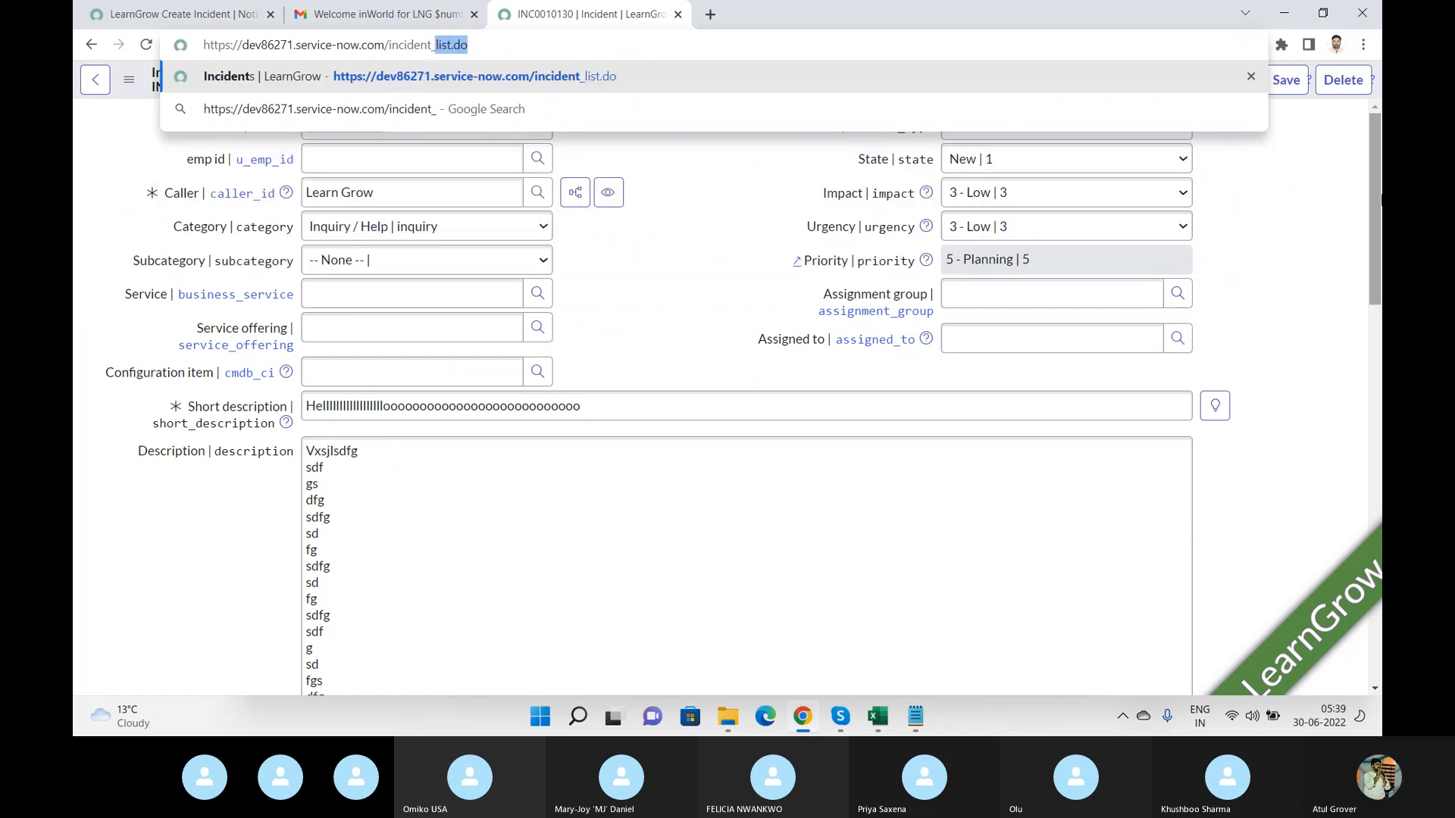
key("Return")
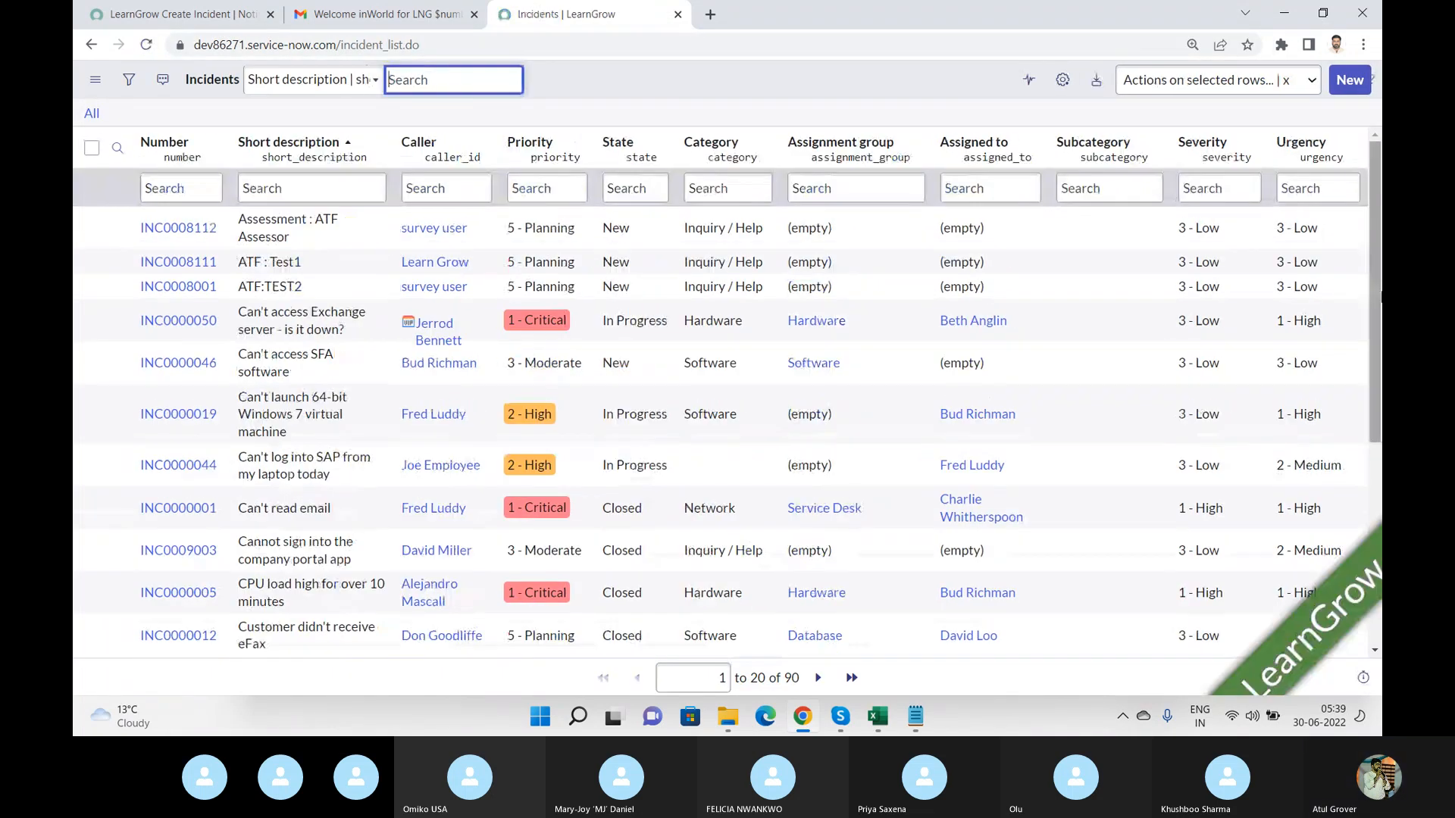
left_click(1347, 89)
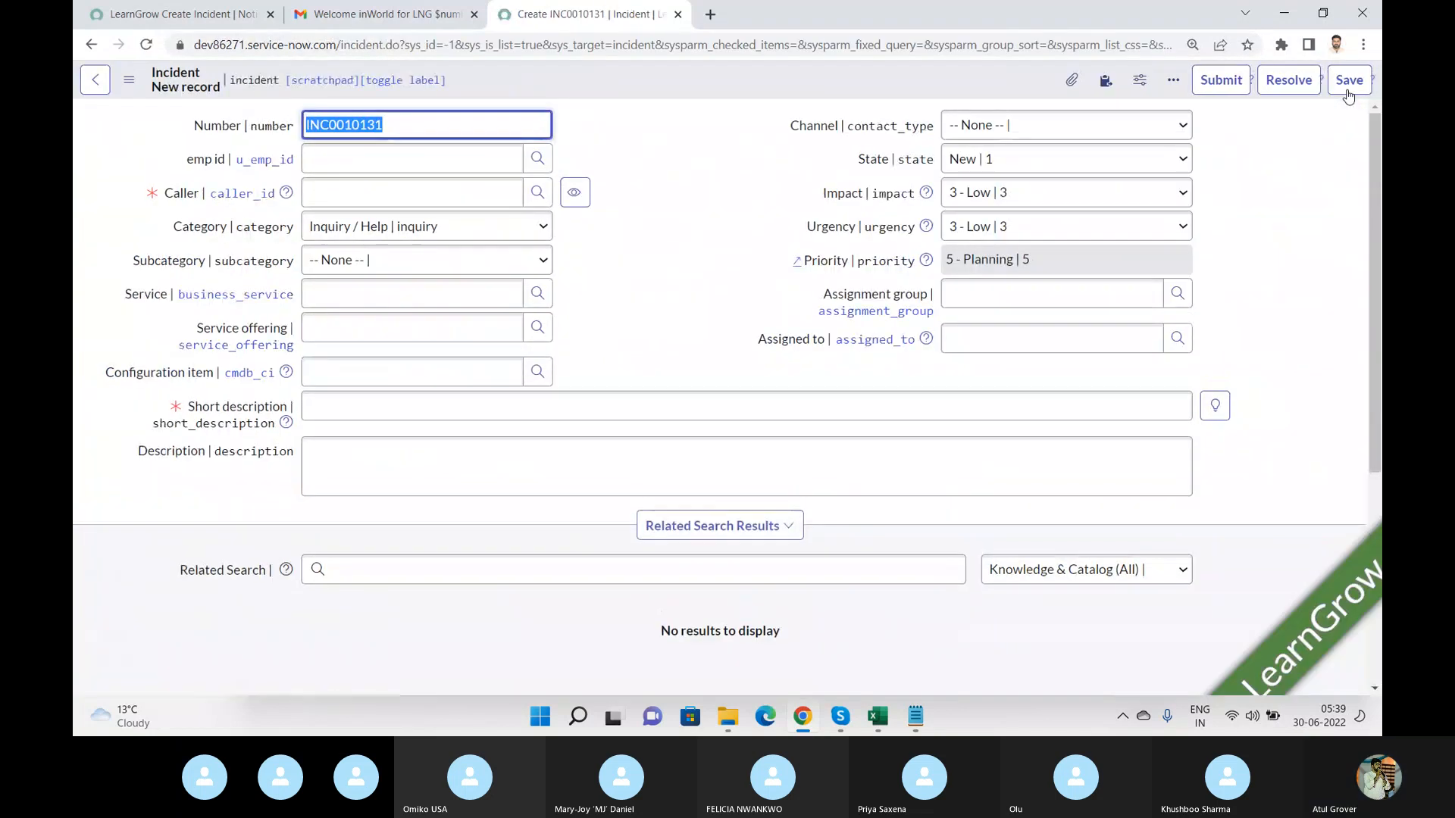
Set the new incident's caller to Learn Grow and its category to Hardware.
left_click(434, 184)
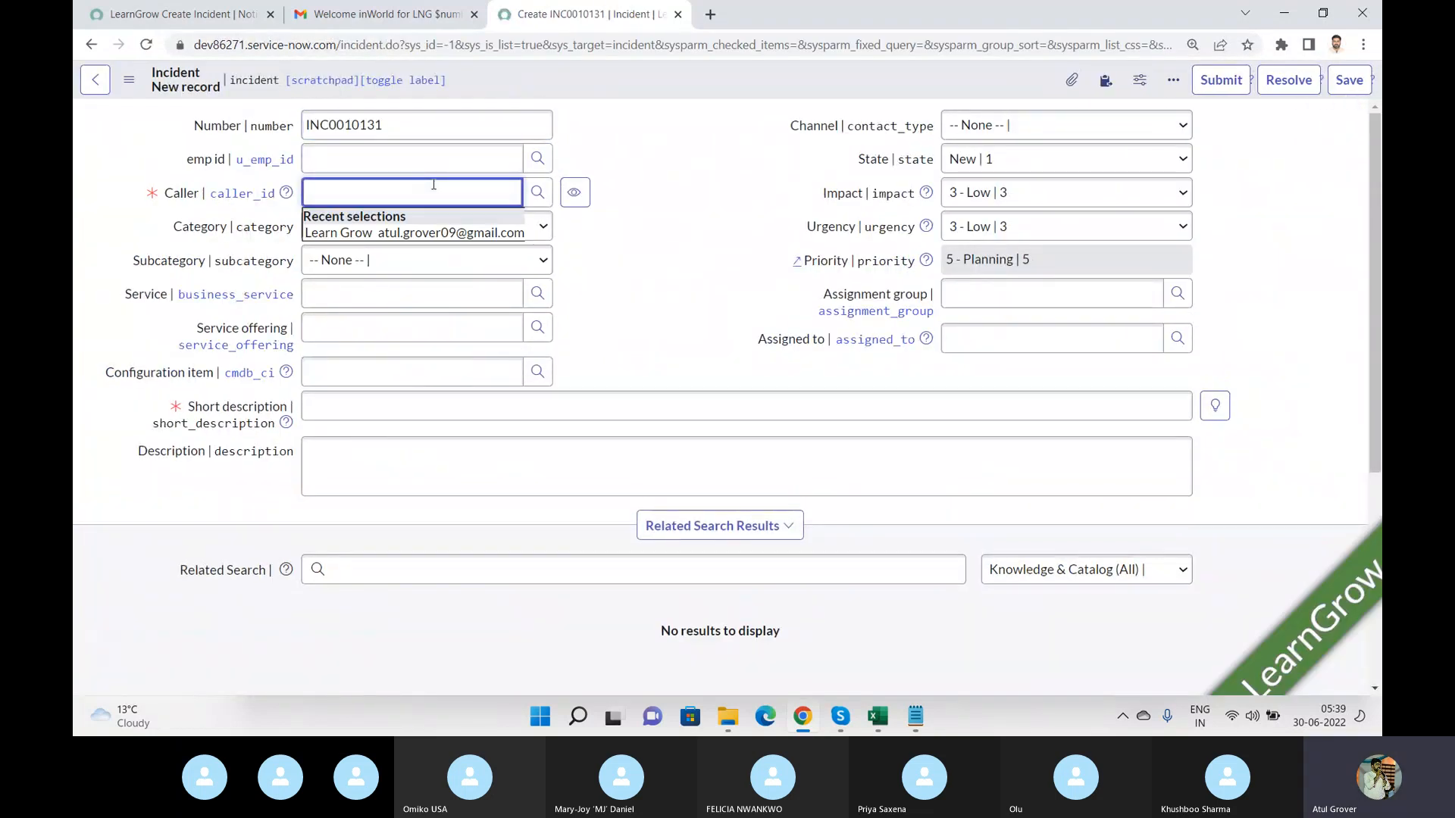
type("ler")
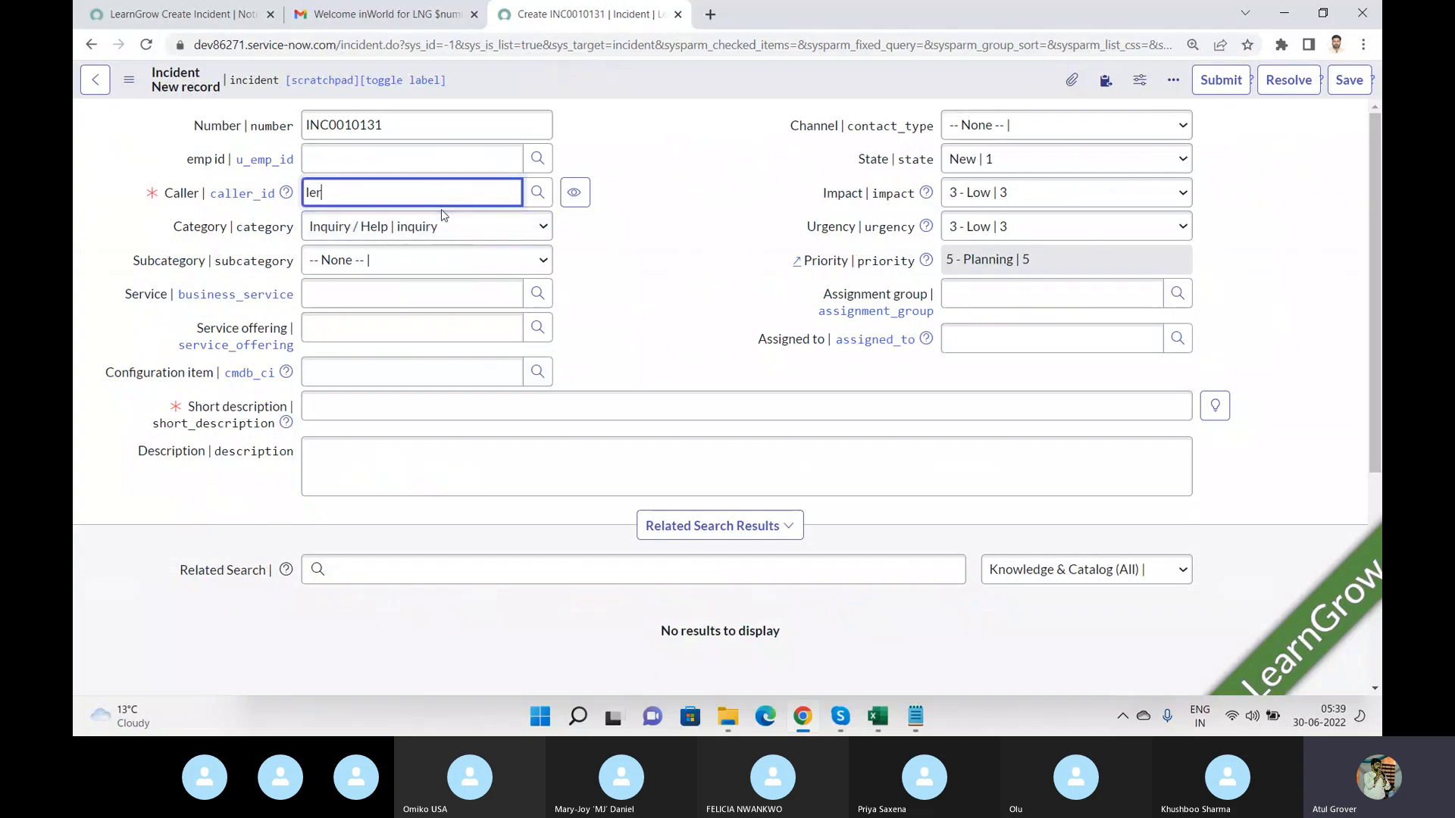
key("BackSpace")
key("BackSpace")
type("e")
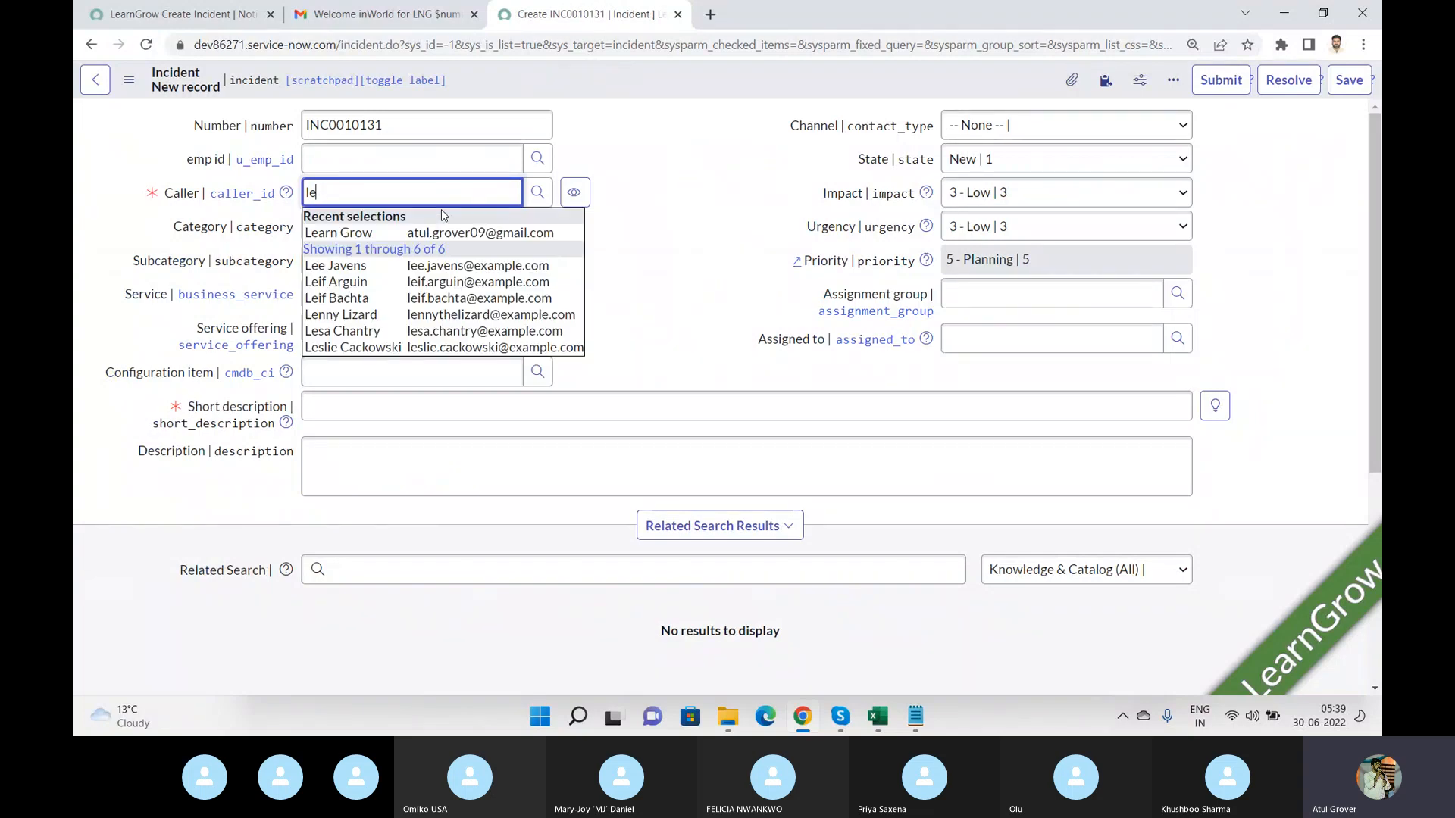
left_click(371, 232)
left_click(527, 235)
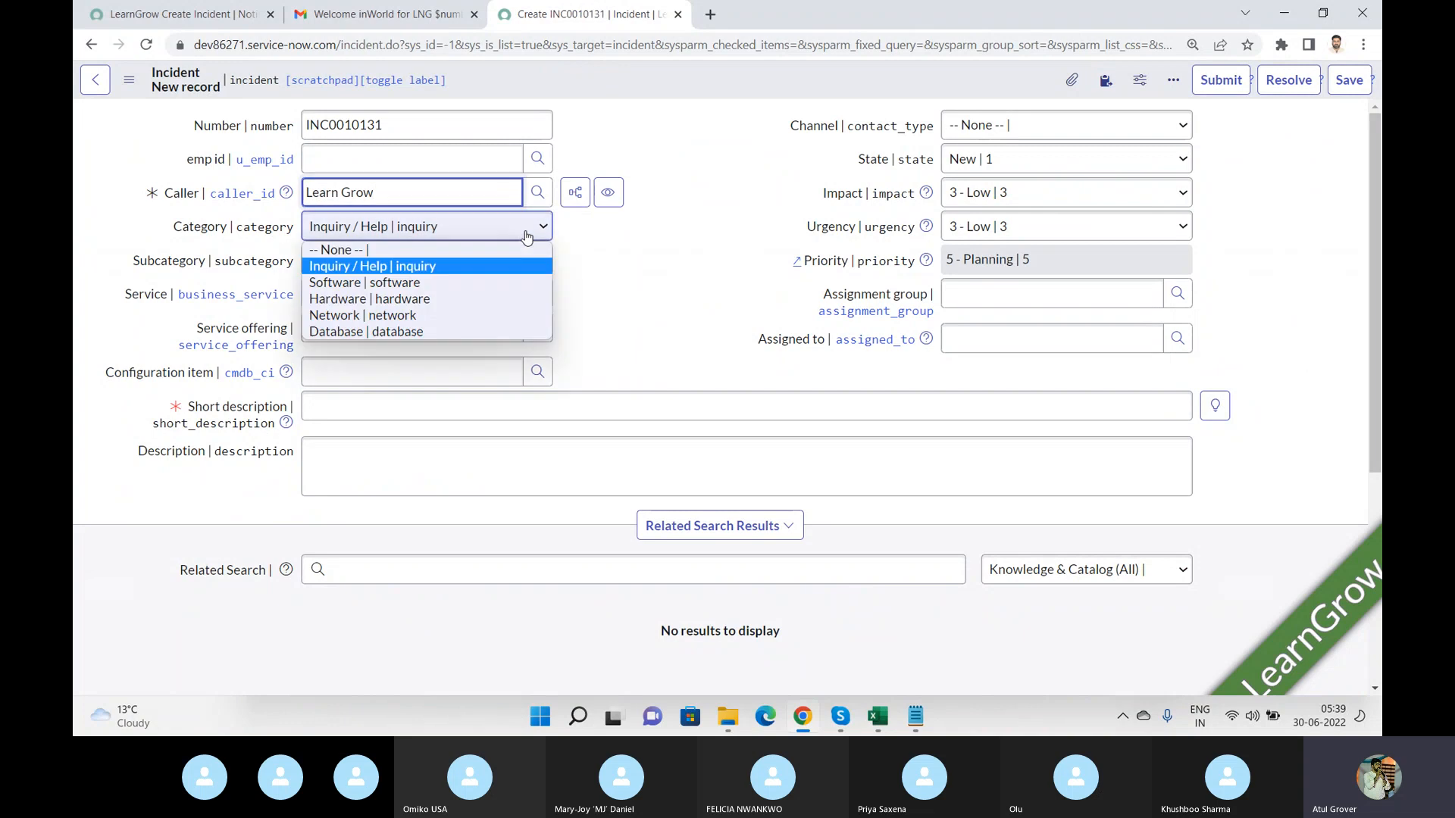
left_click(413, 298)
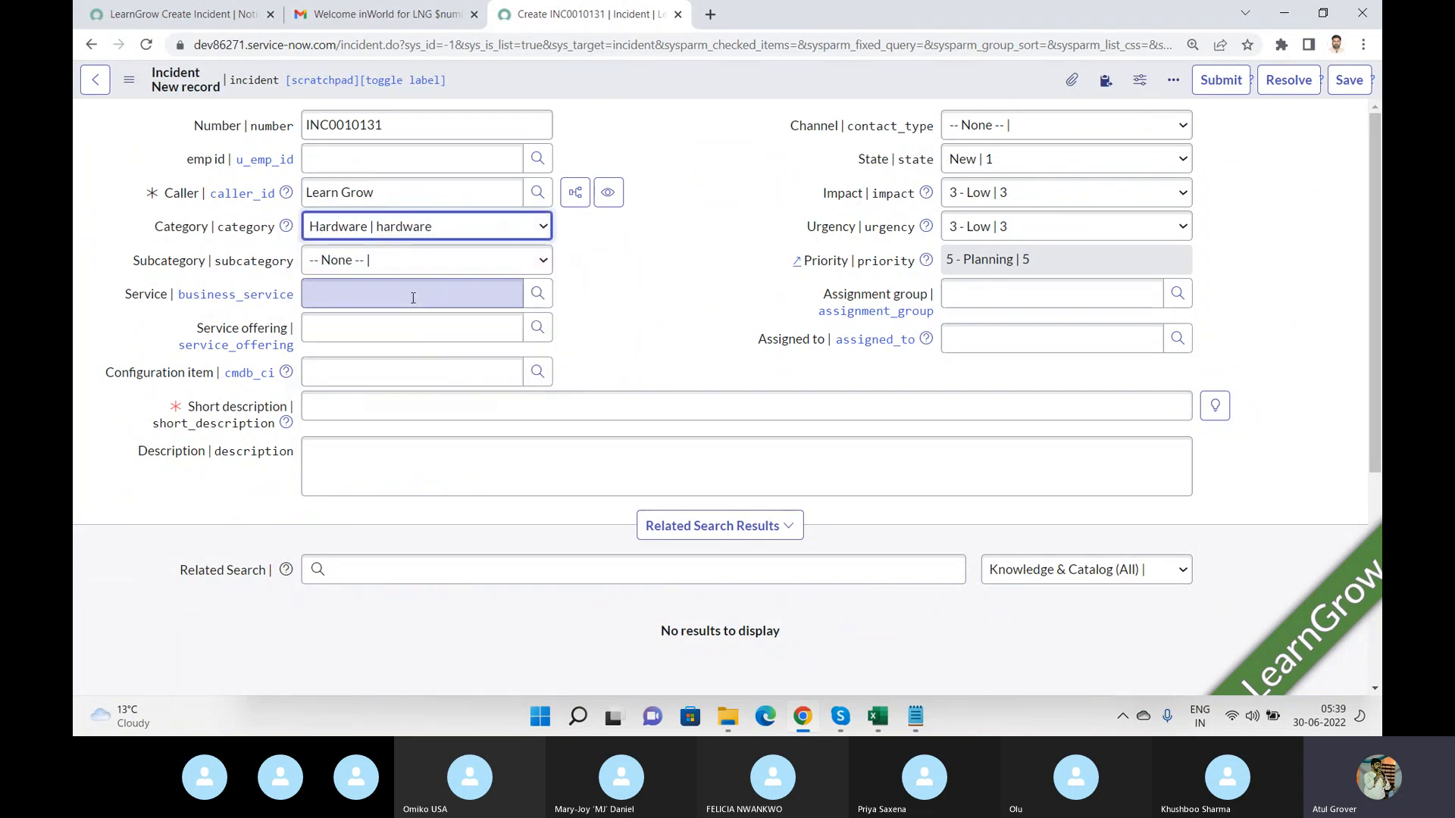
Enter "another one" as the short description and "anoher one" as the description.
left_click(413, 410)
type("another one")
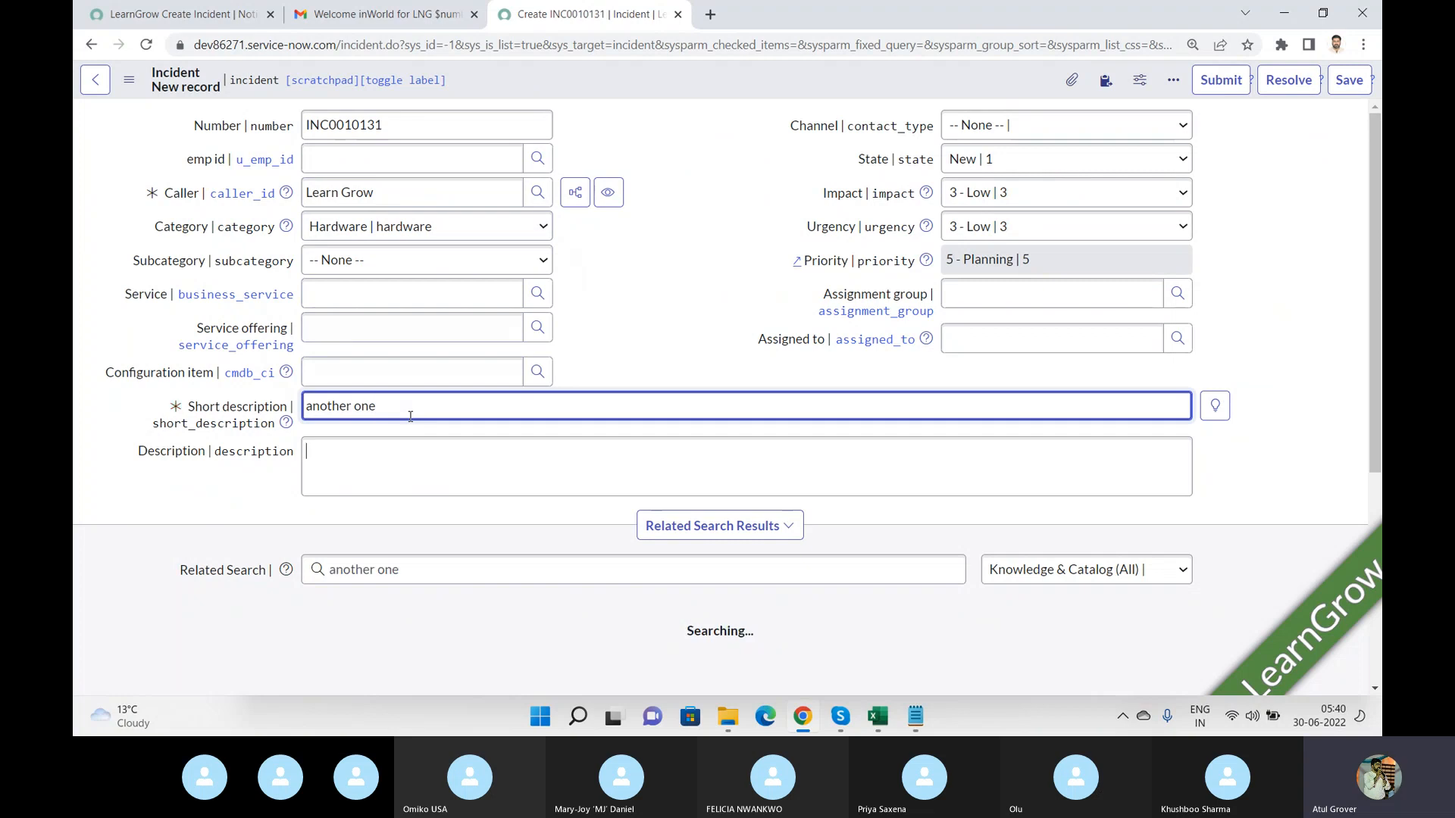
key("Tab")
type("a")
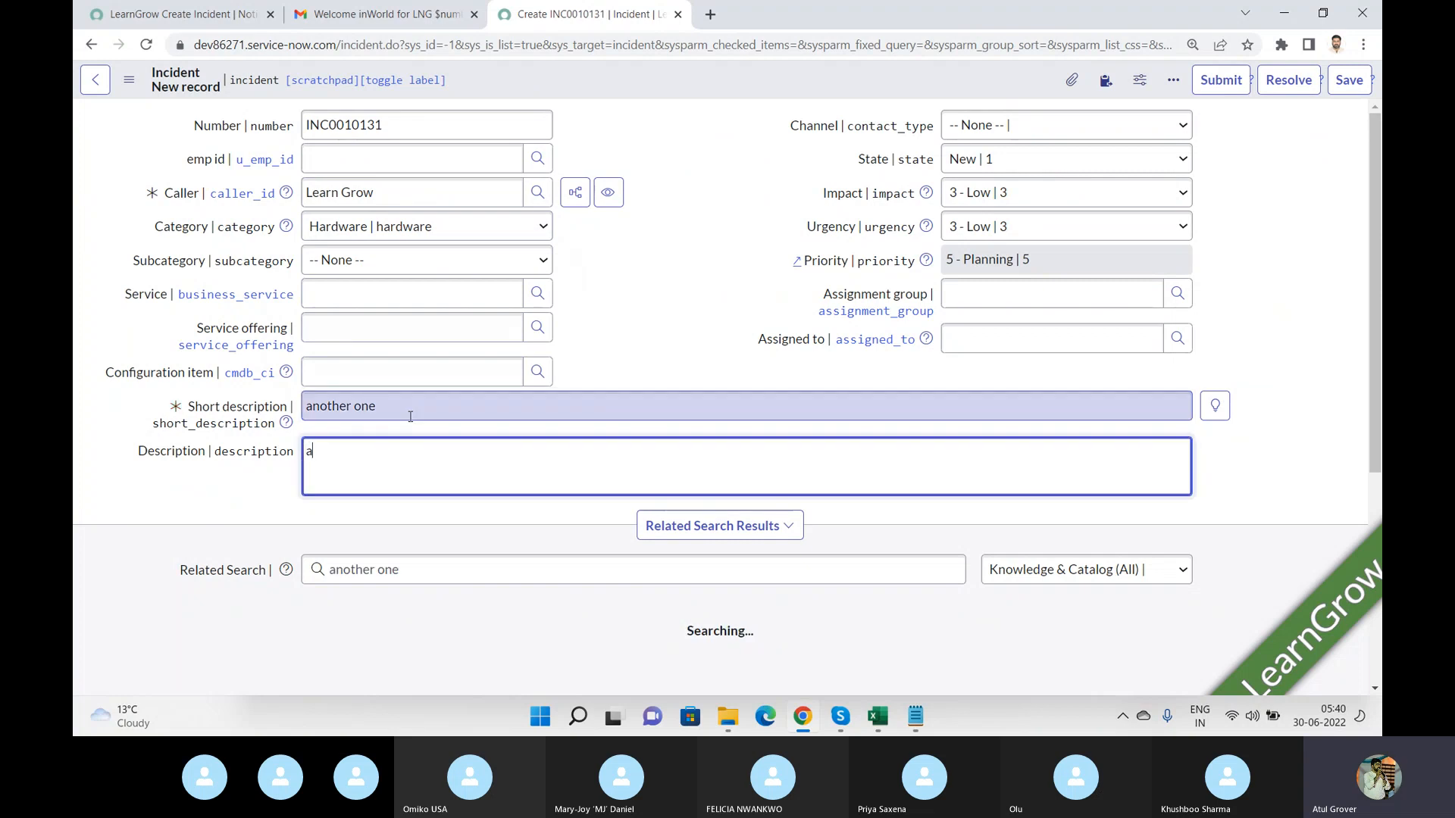
type("noher one")
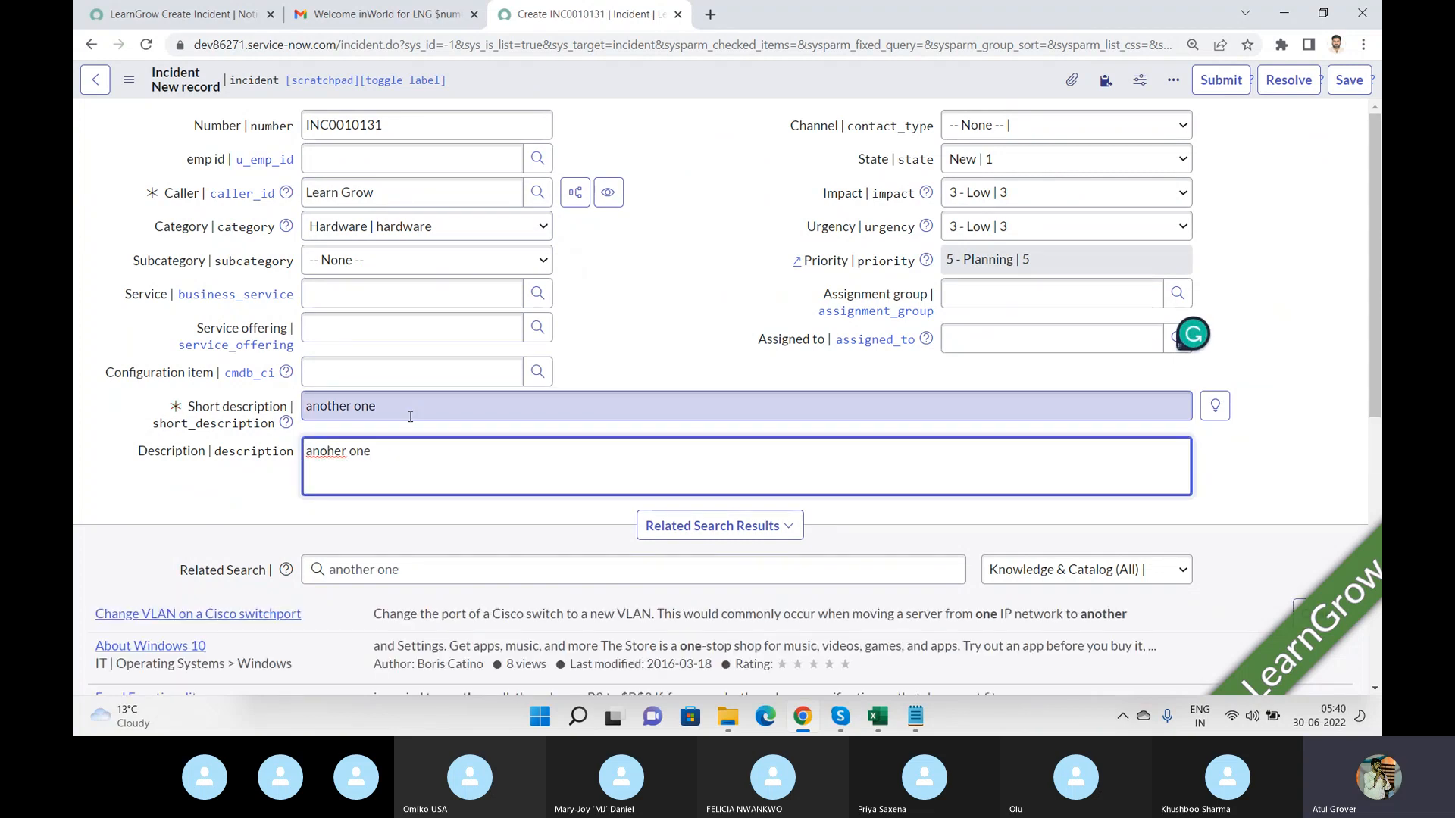
Assign the incident to the Batch8_LNG_Training group and one of its members, and save the incident.
left_click(1011, 299)
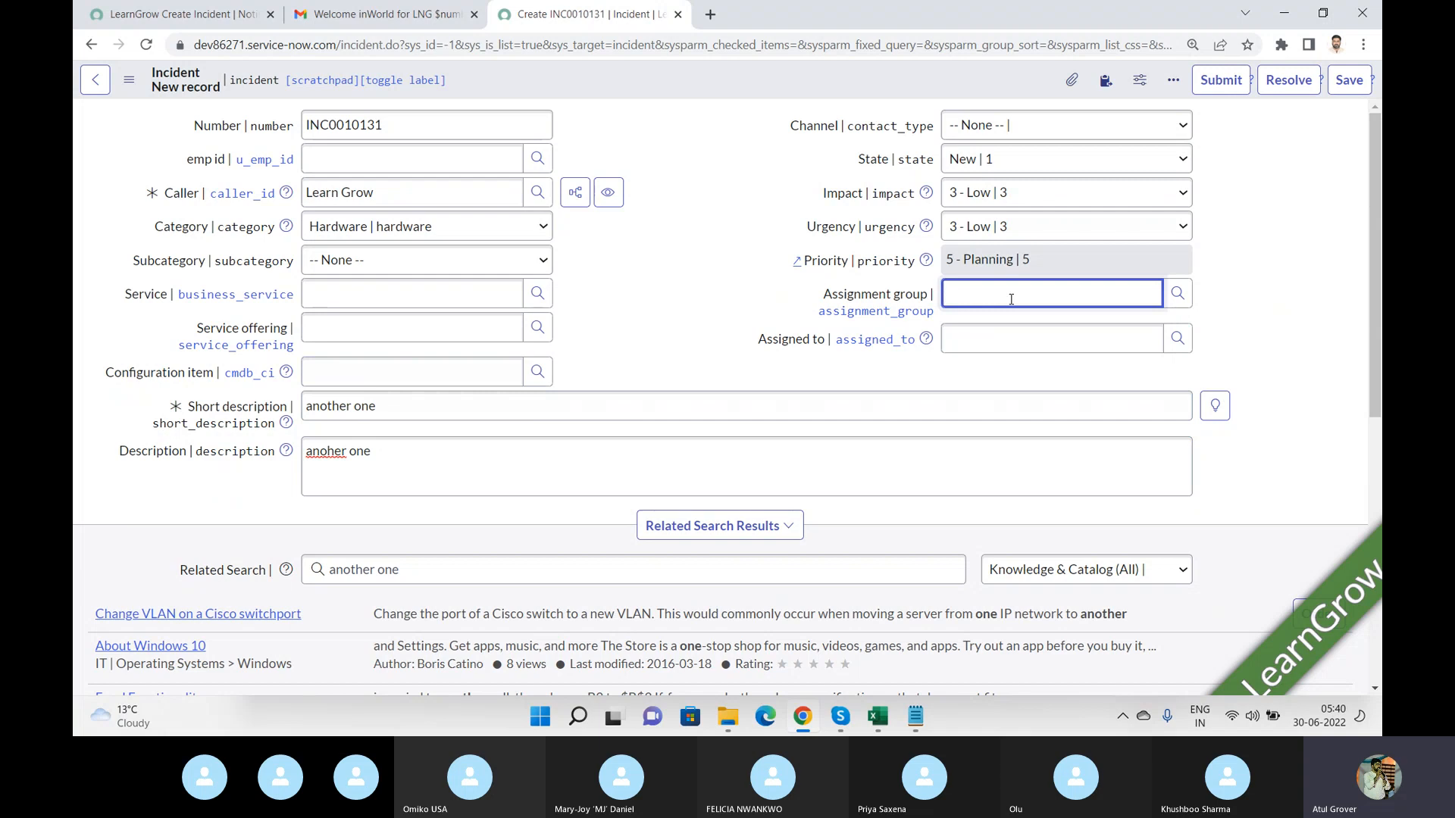
type("Batc")
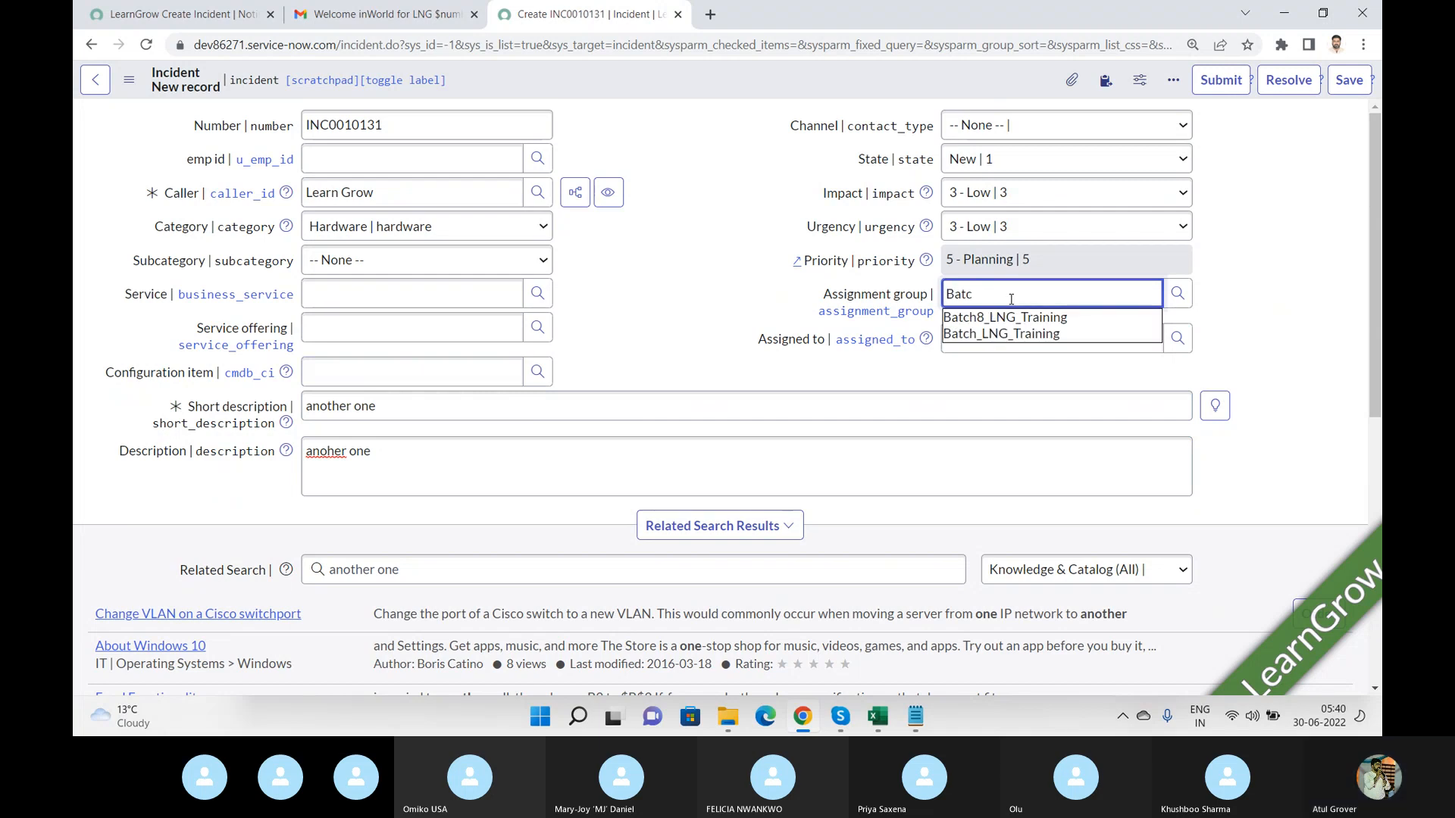
left_click(1012, 317)
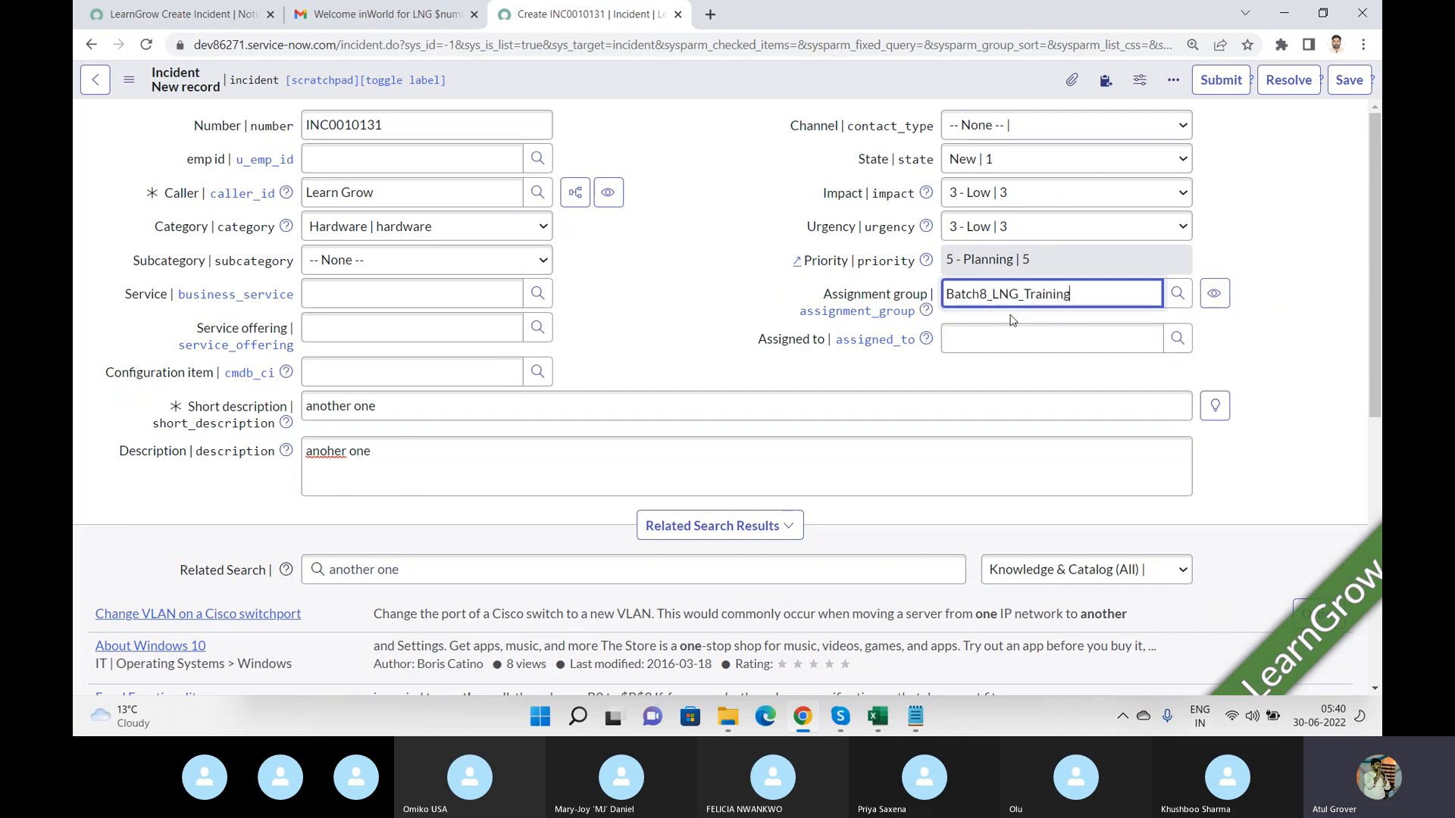
left_click(1001, 335)
type("**")
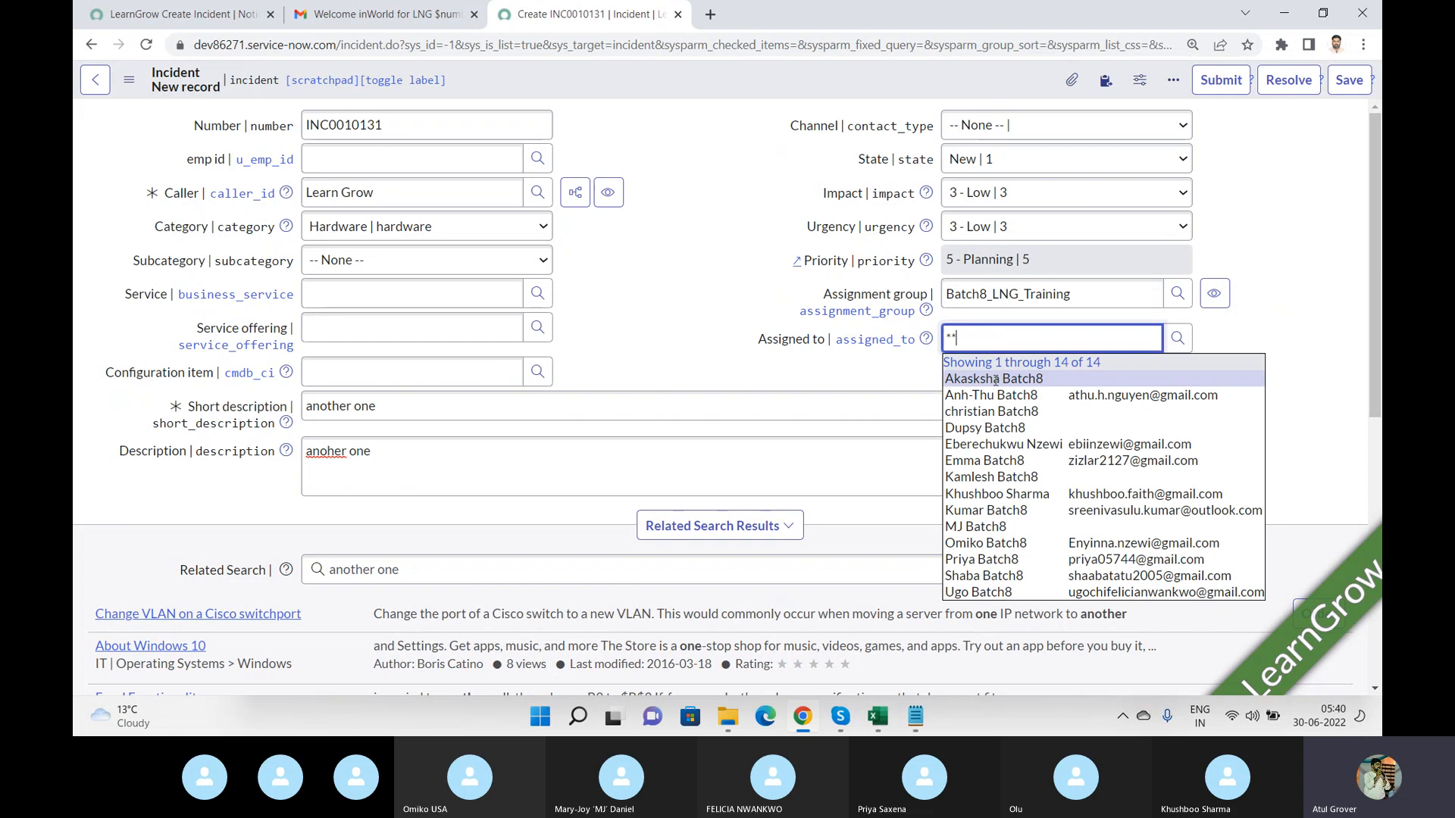
left_click(993, 395)
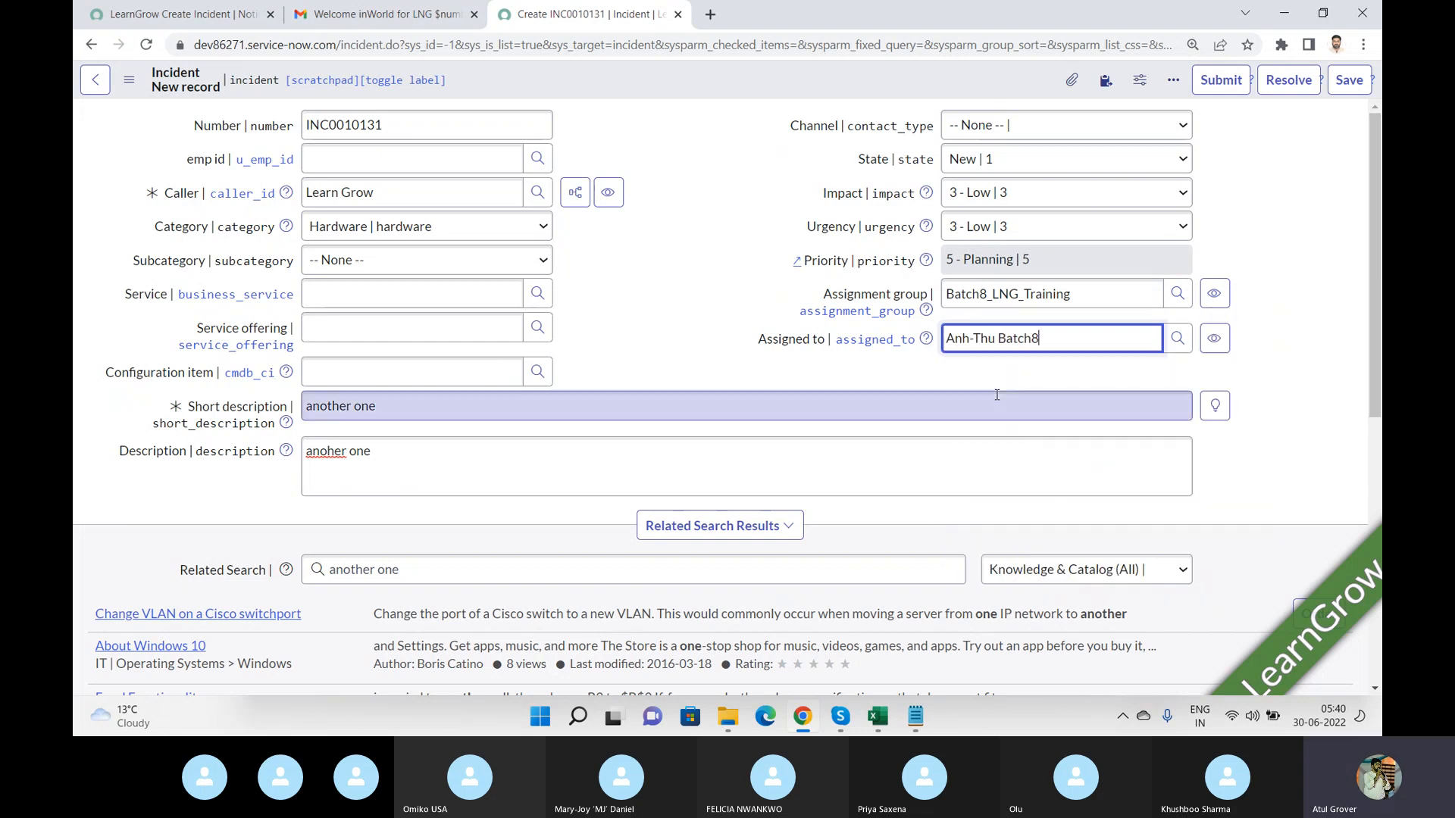
left_click(1349, 80)
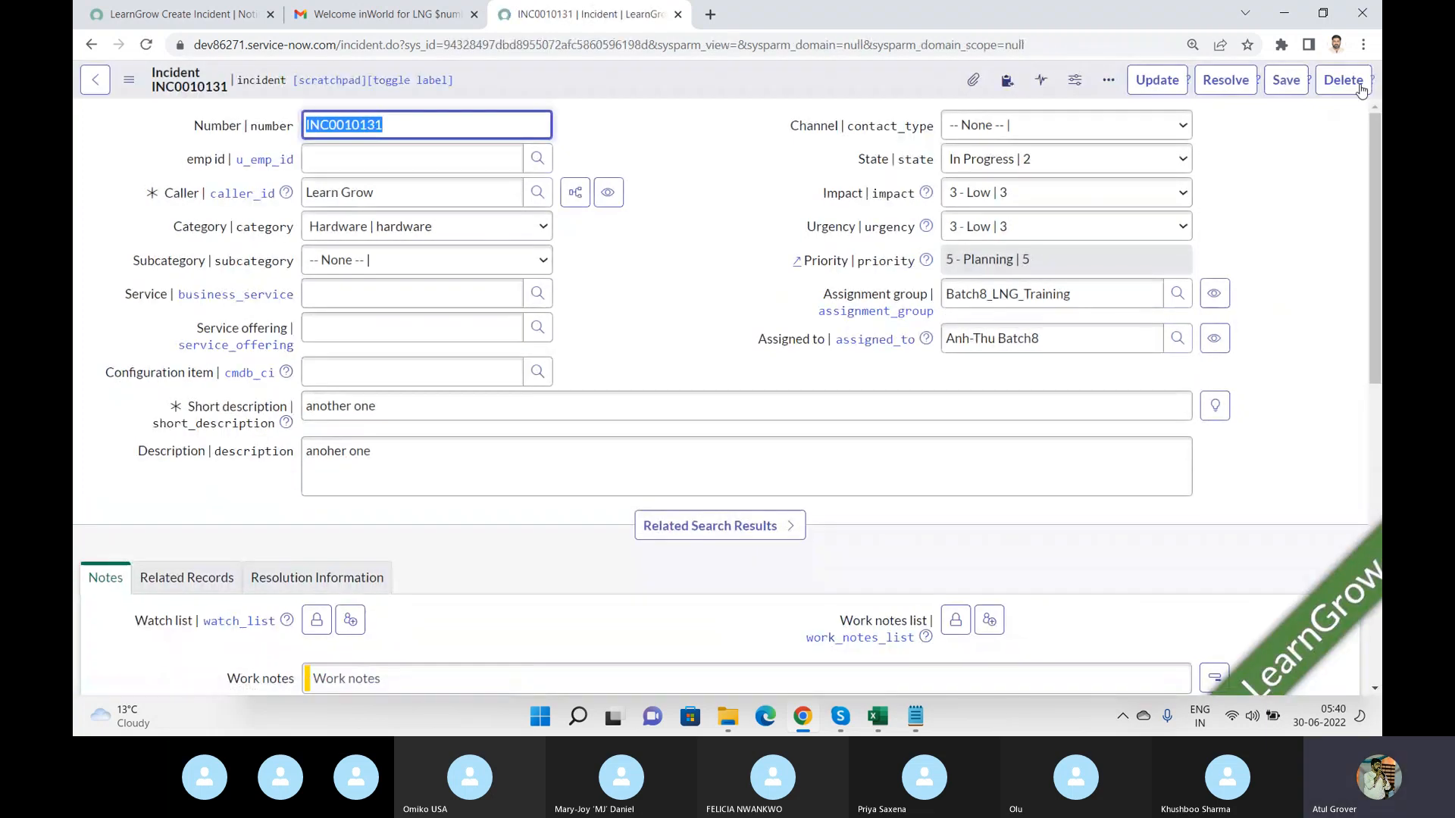
Refresh the mail inbox and open the Welcome inWorld for LNG INC0010131 email.
left_click(335, 11)
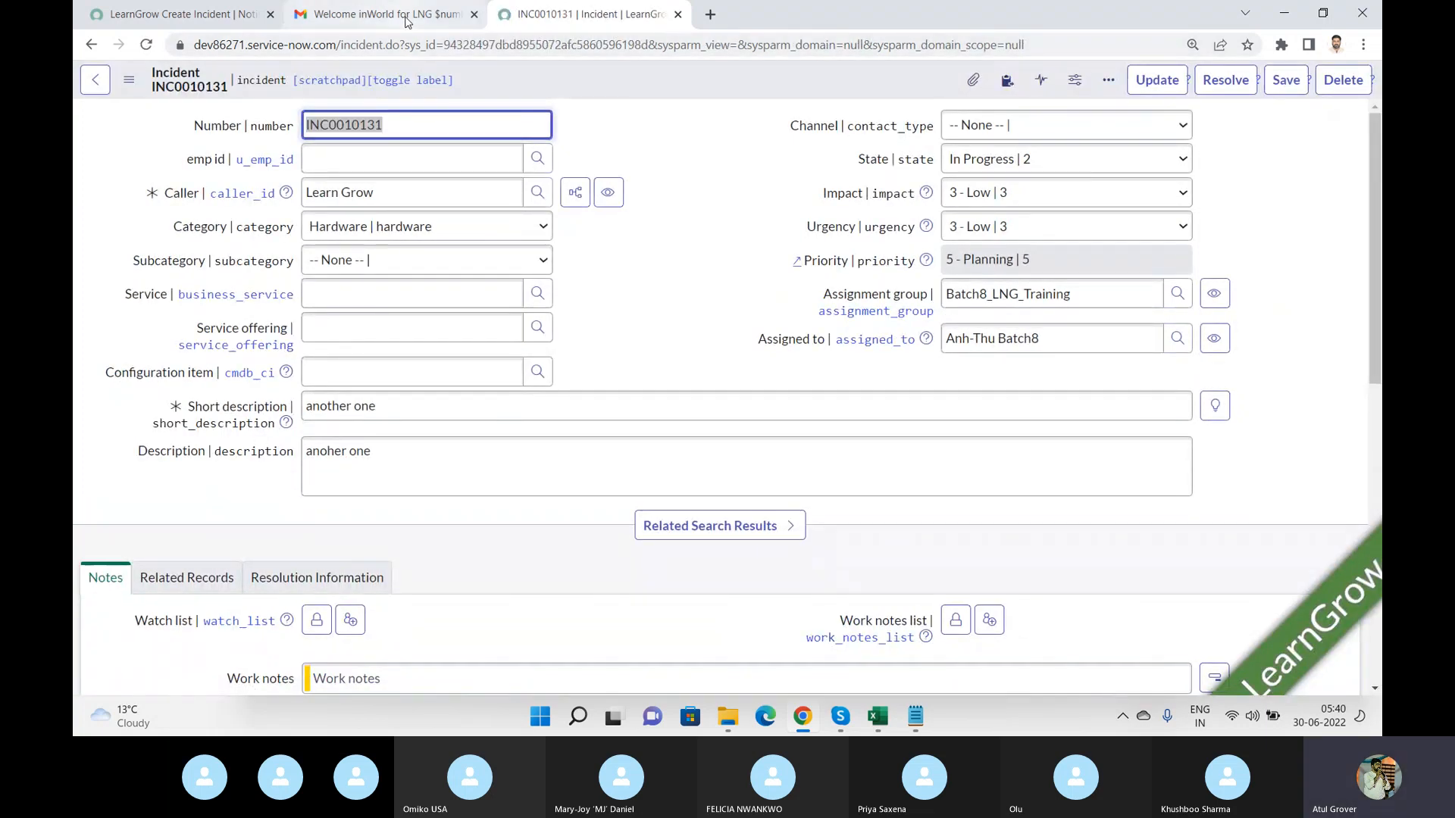
left_click(164, 209)
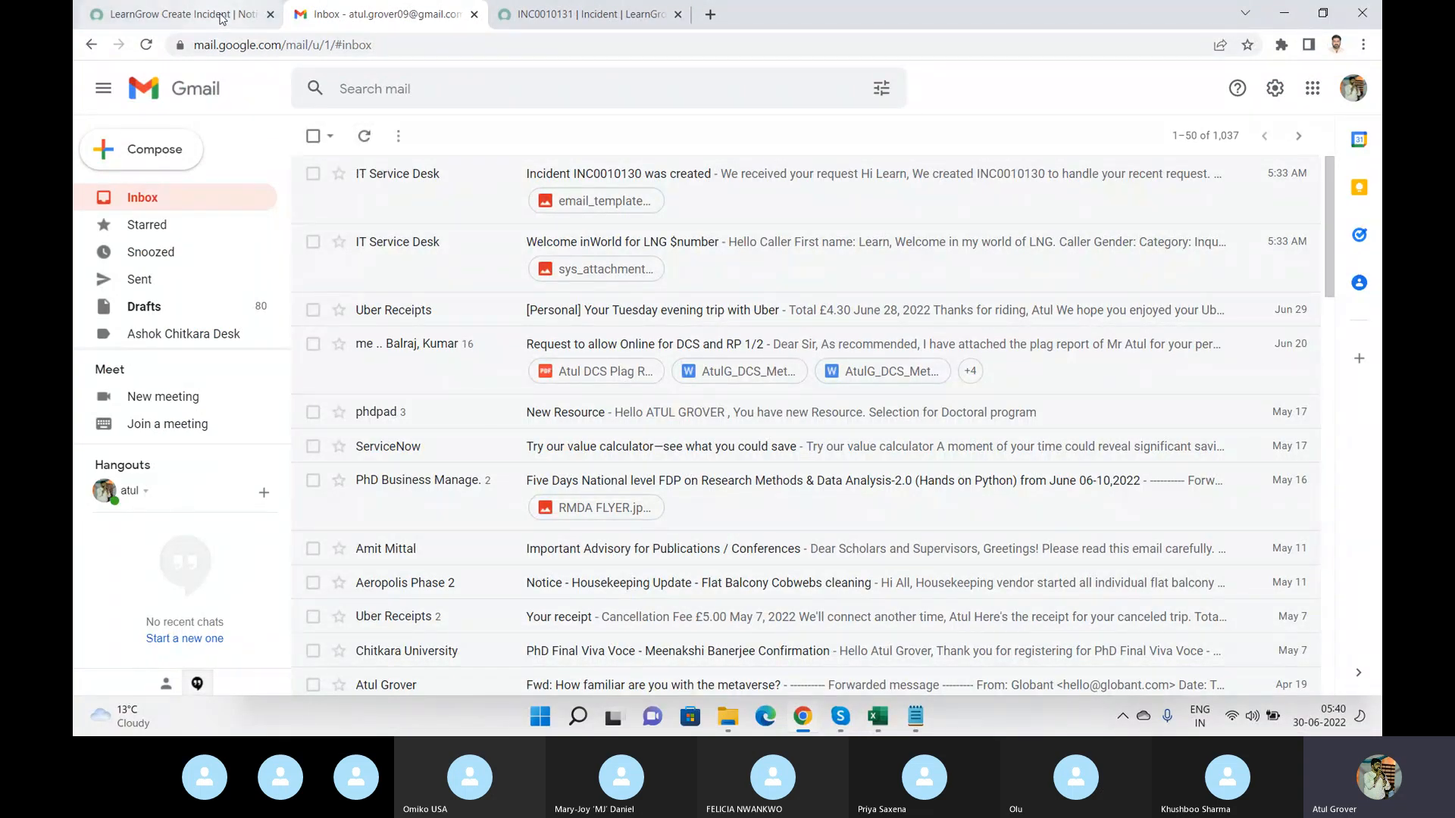
left_click(223, 16)
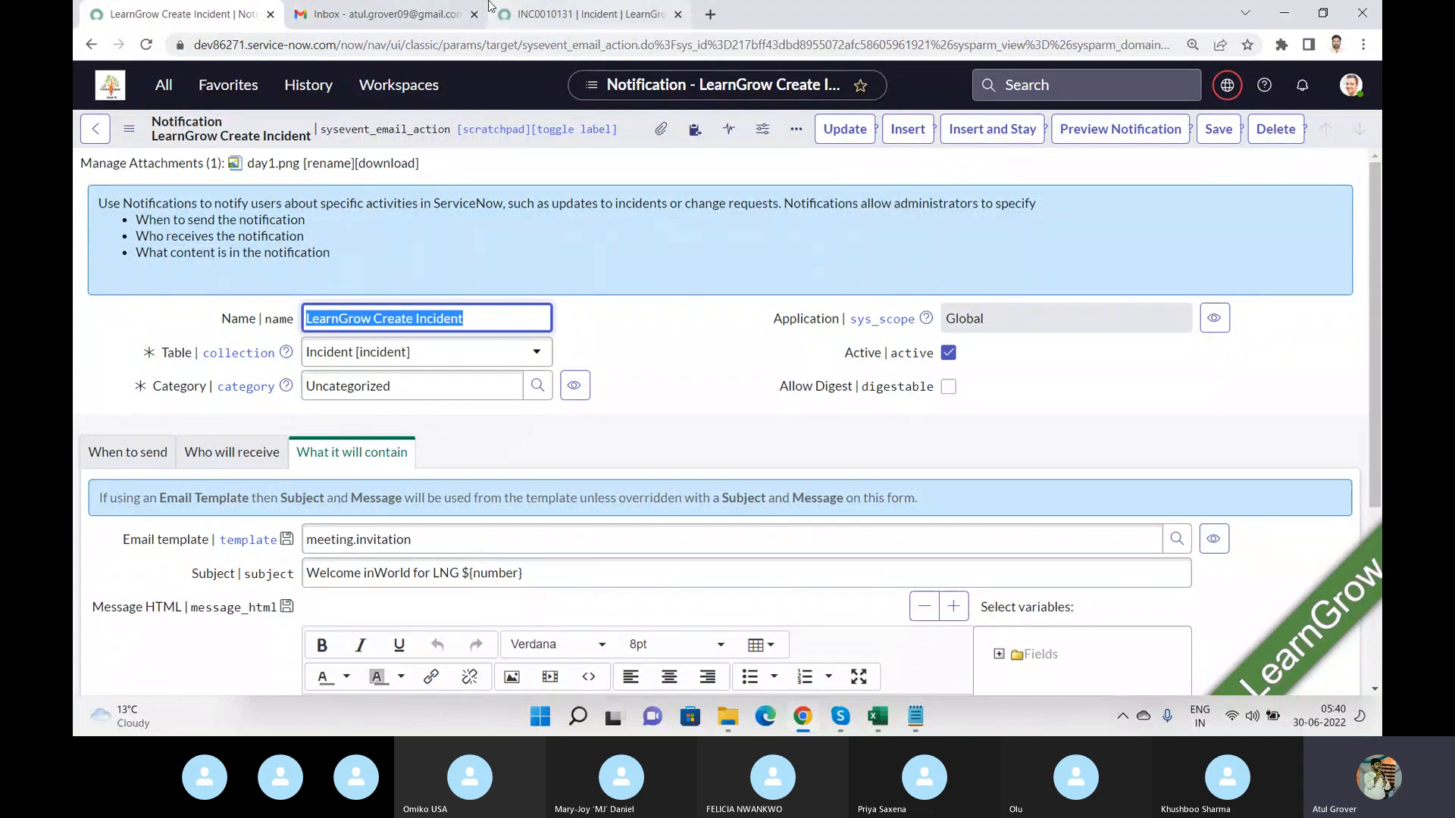
left_click(390, 15)
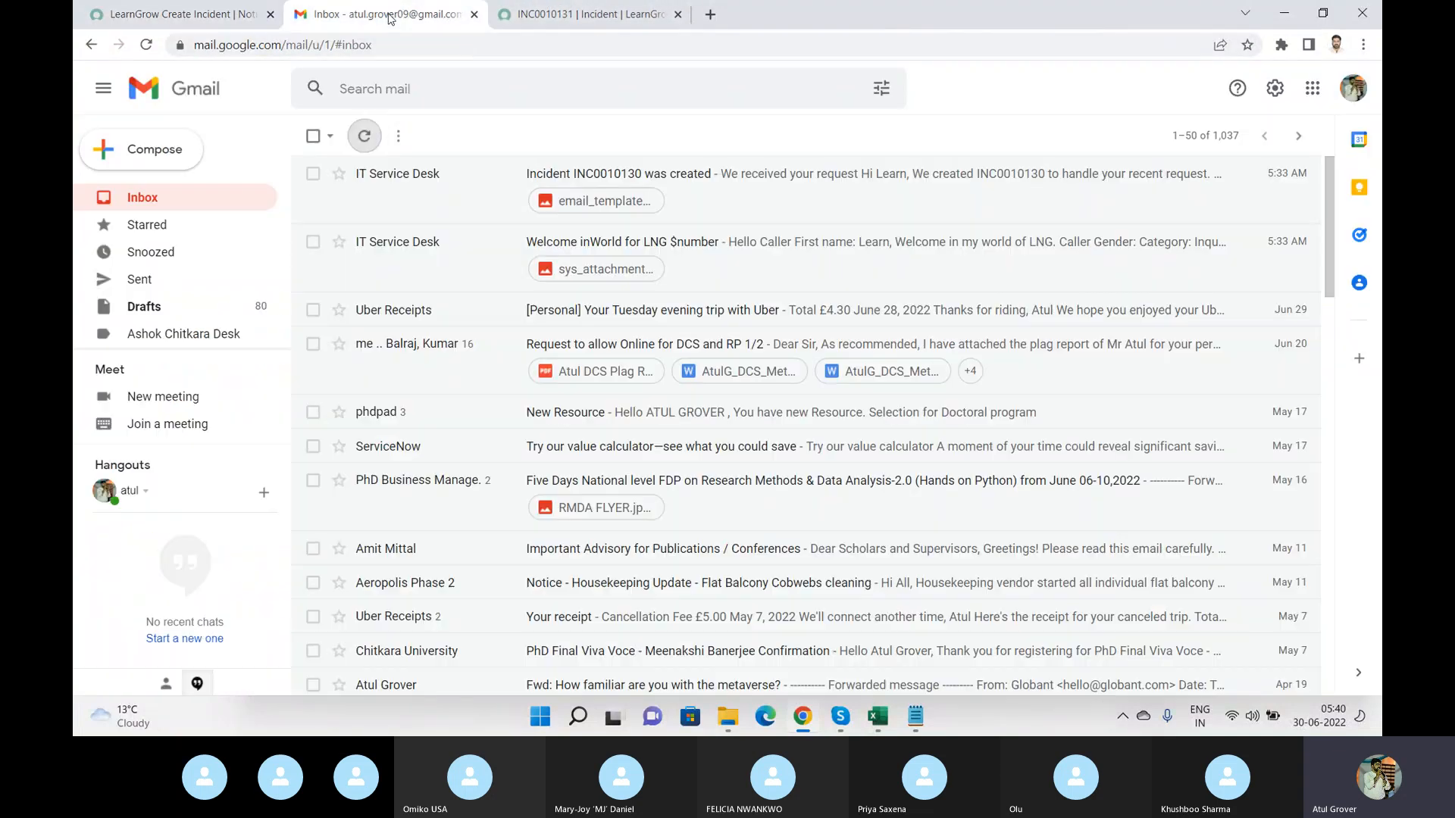
left_click(147, 45)
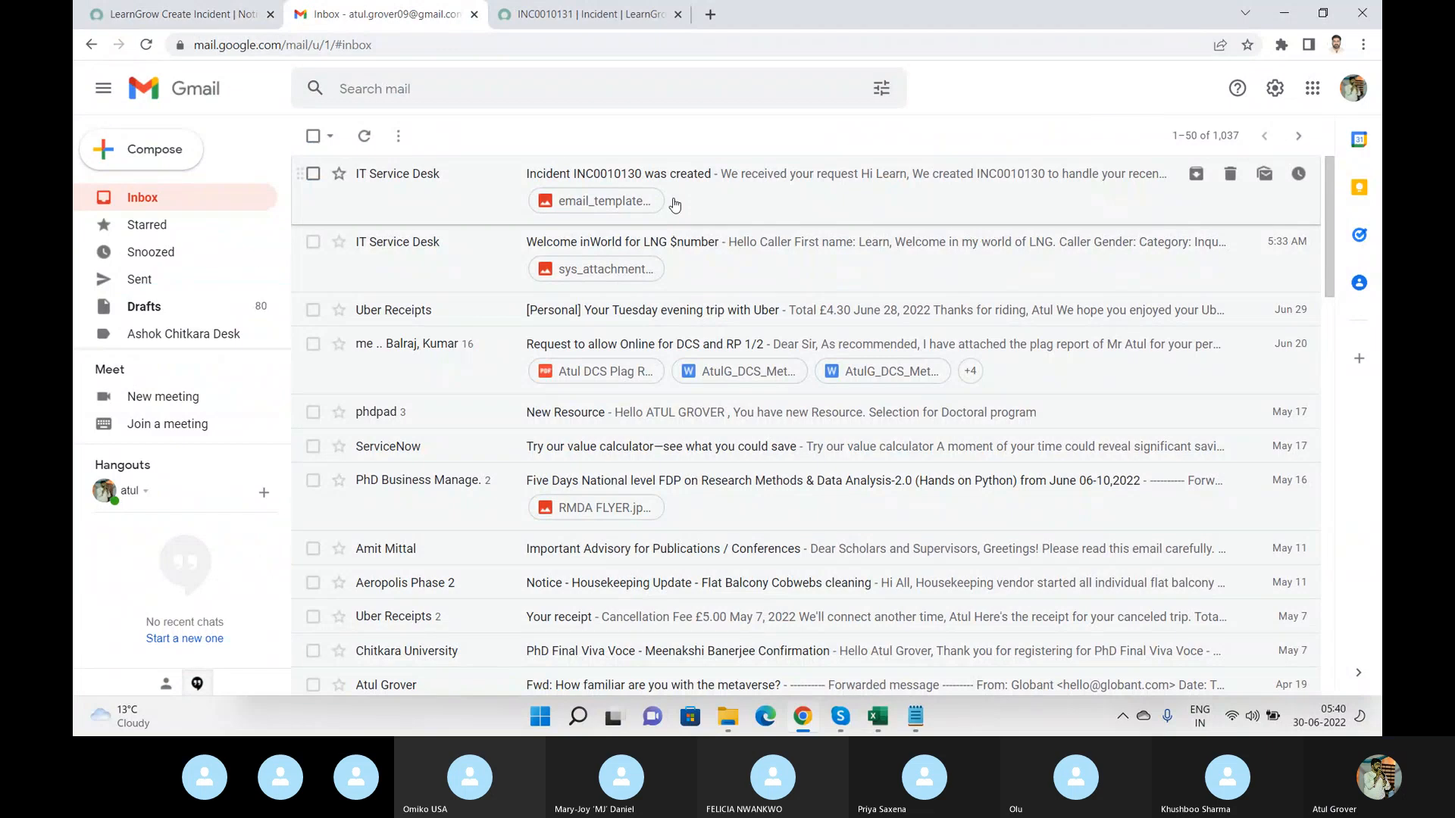
left_click(362, 141)
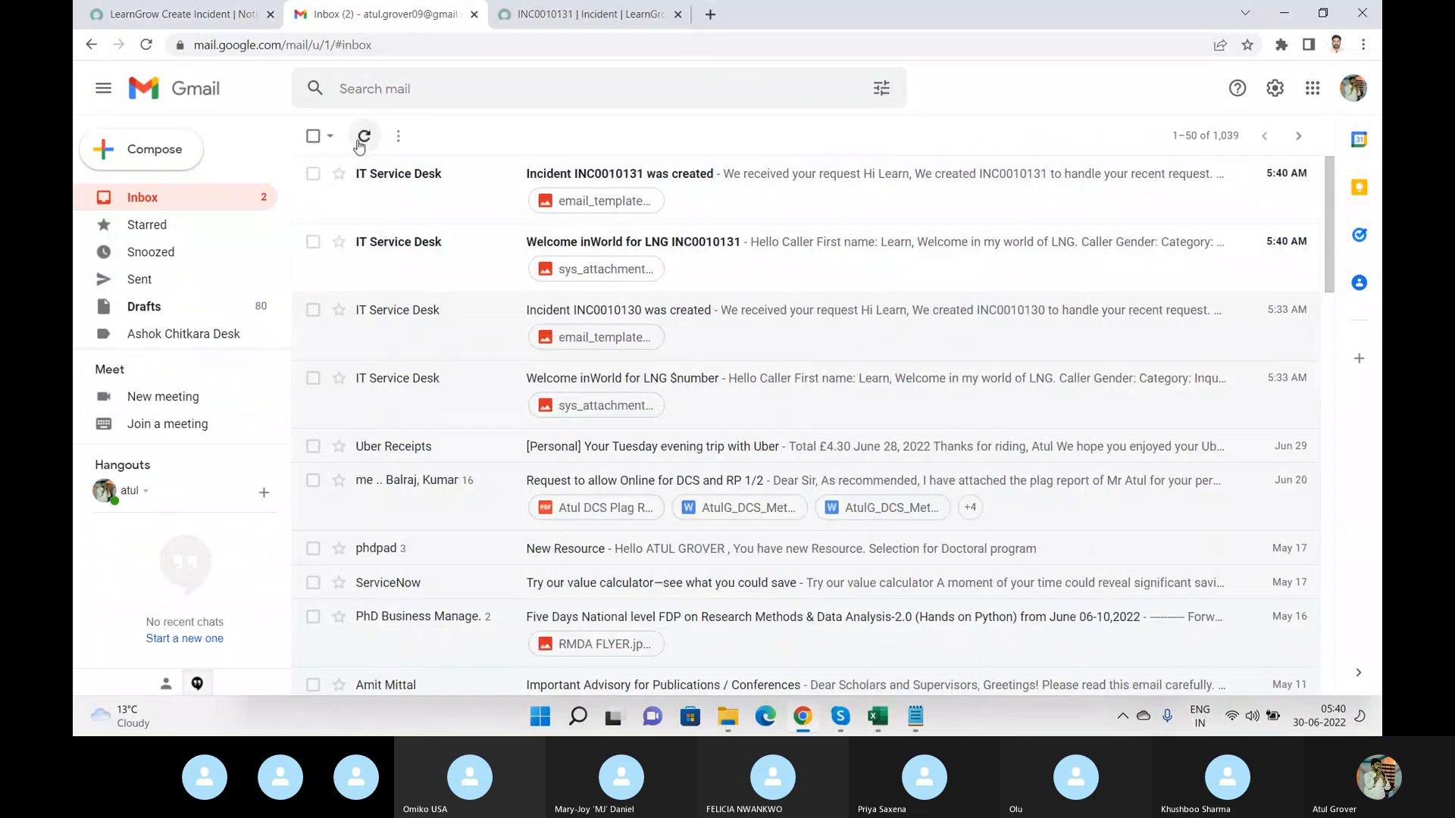
left_click(723, 241)
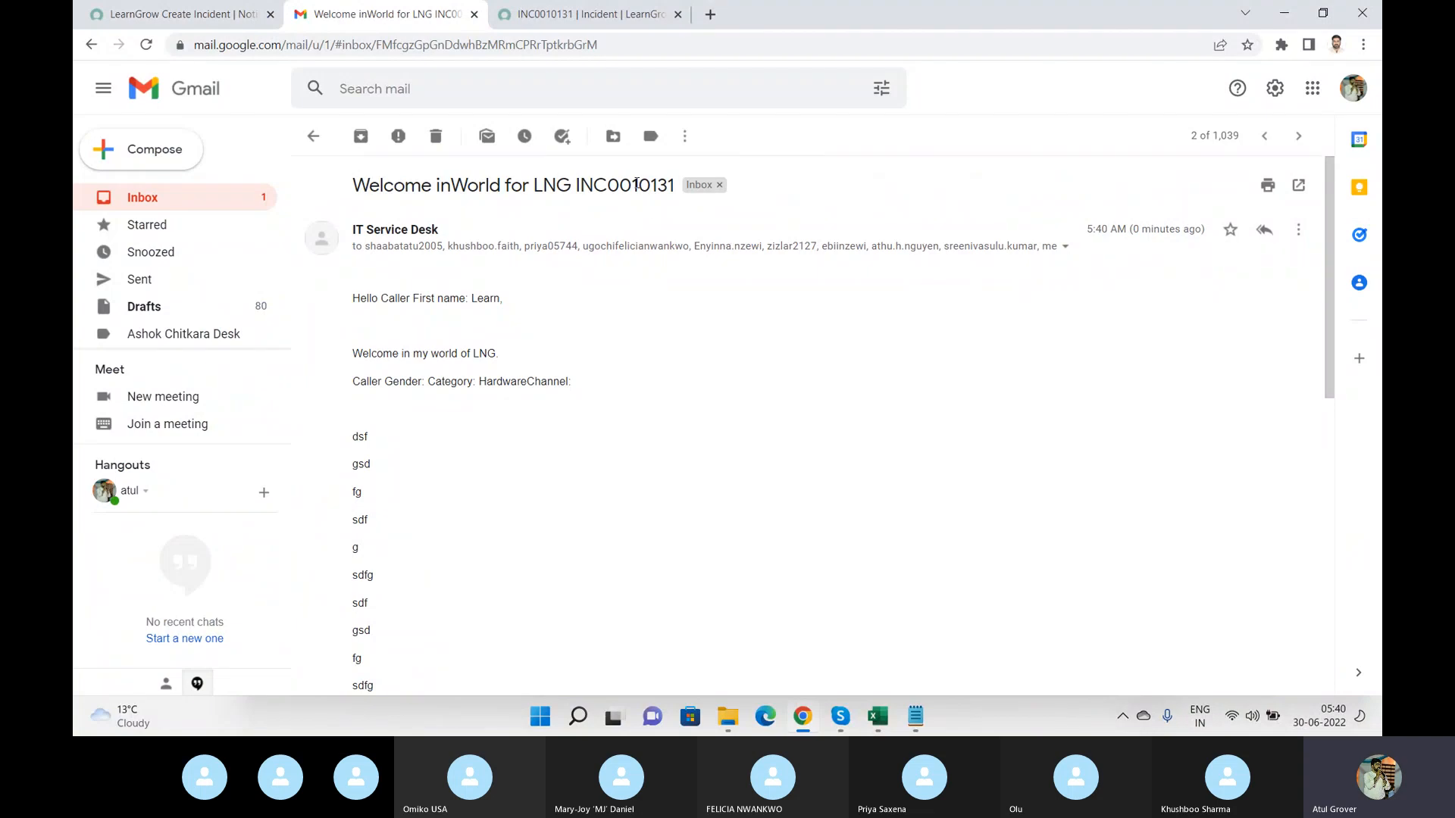
Compare the email's recipient details with the notification's Who will receive settings.
double_click(636, 184)
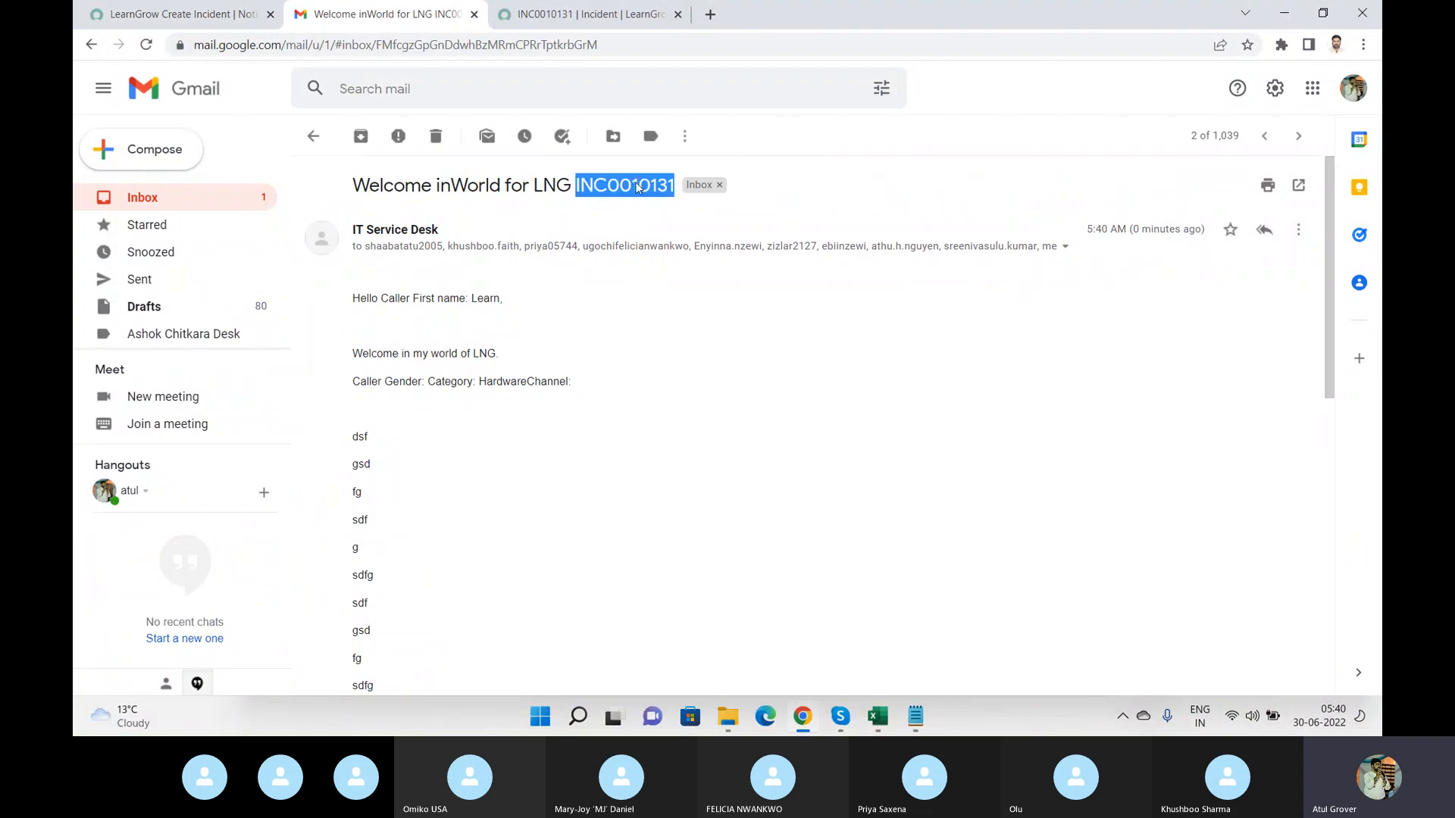
left_click(1065, 248)
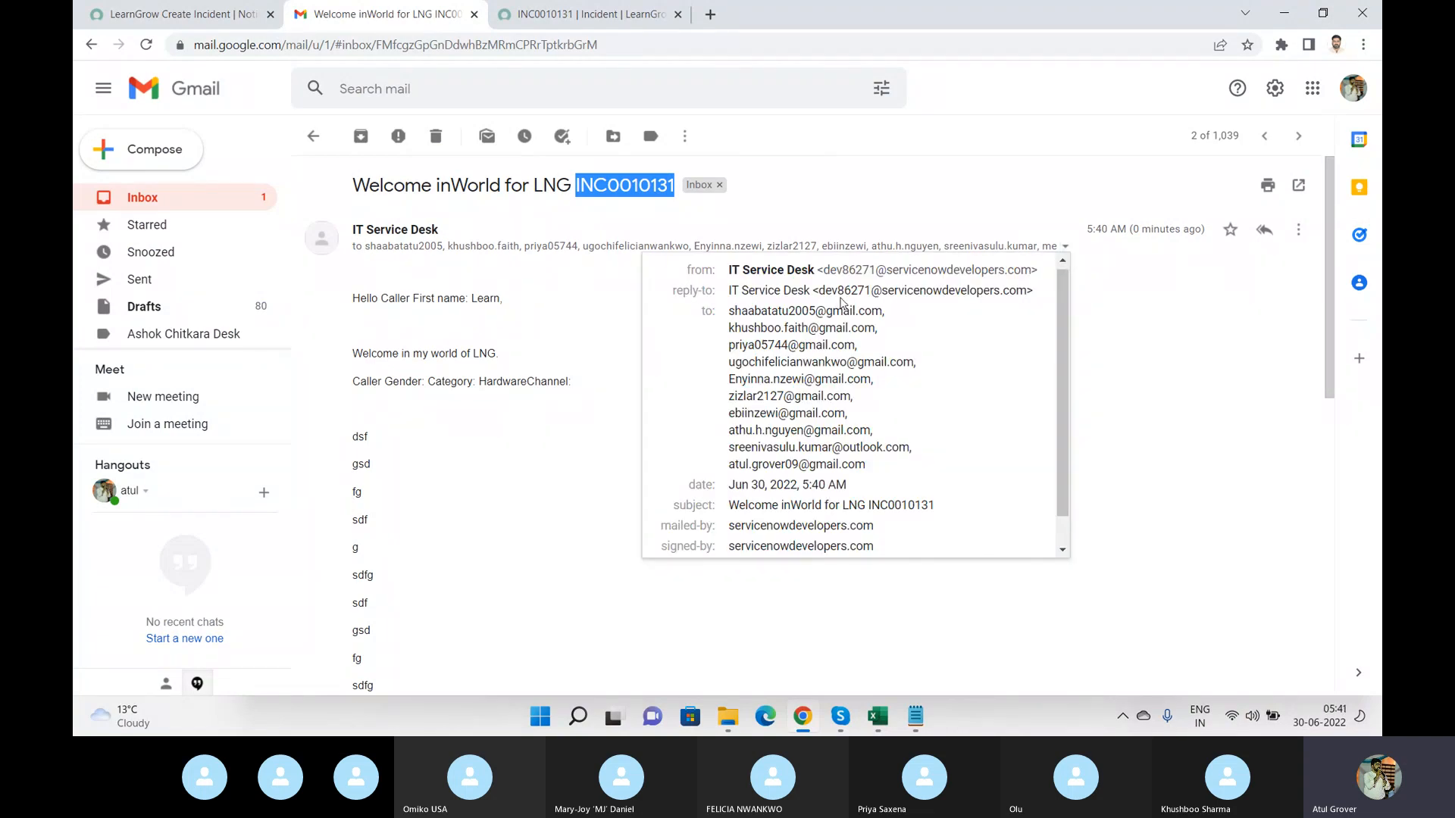
left_click(179, 22)
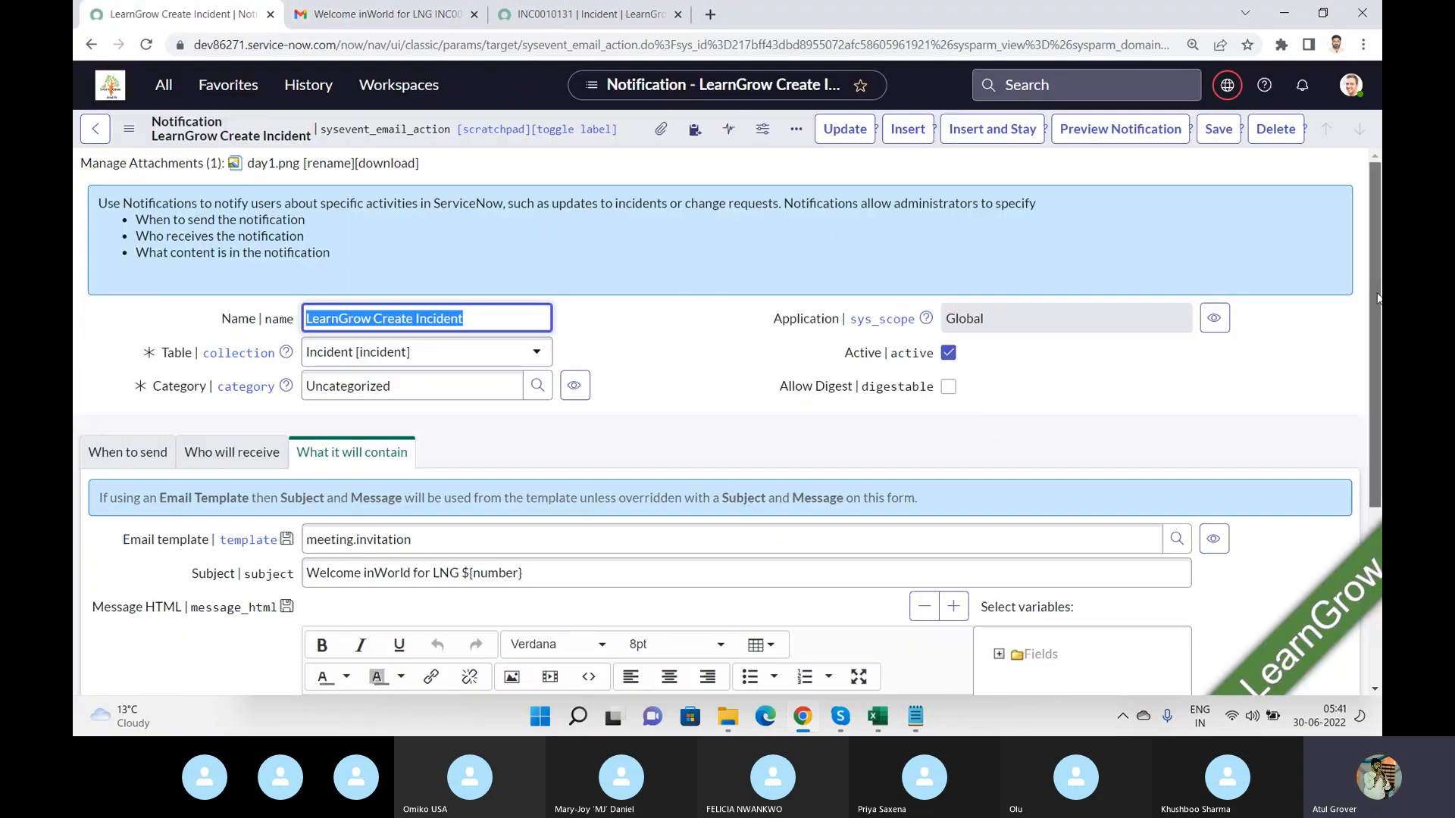
scroll(1373, 409, "down", 3)
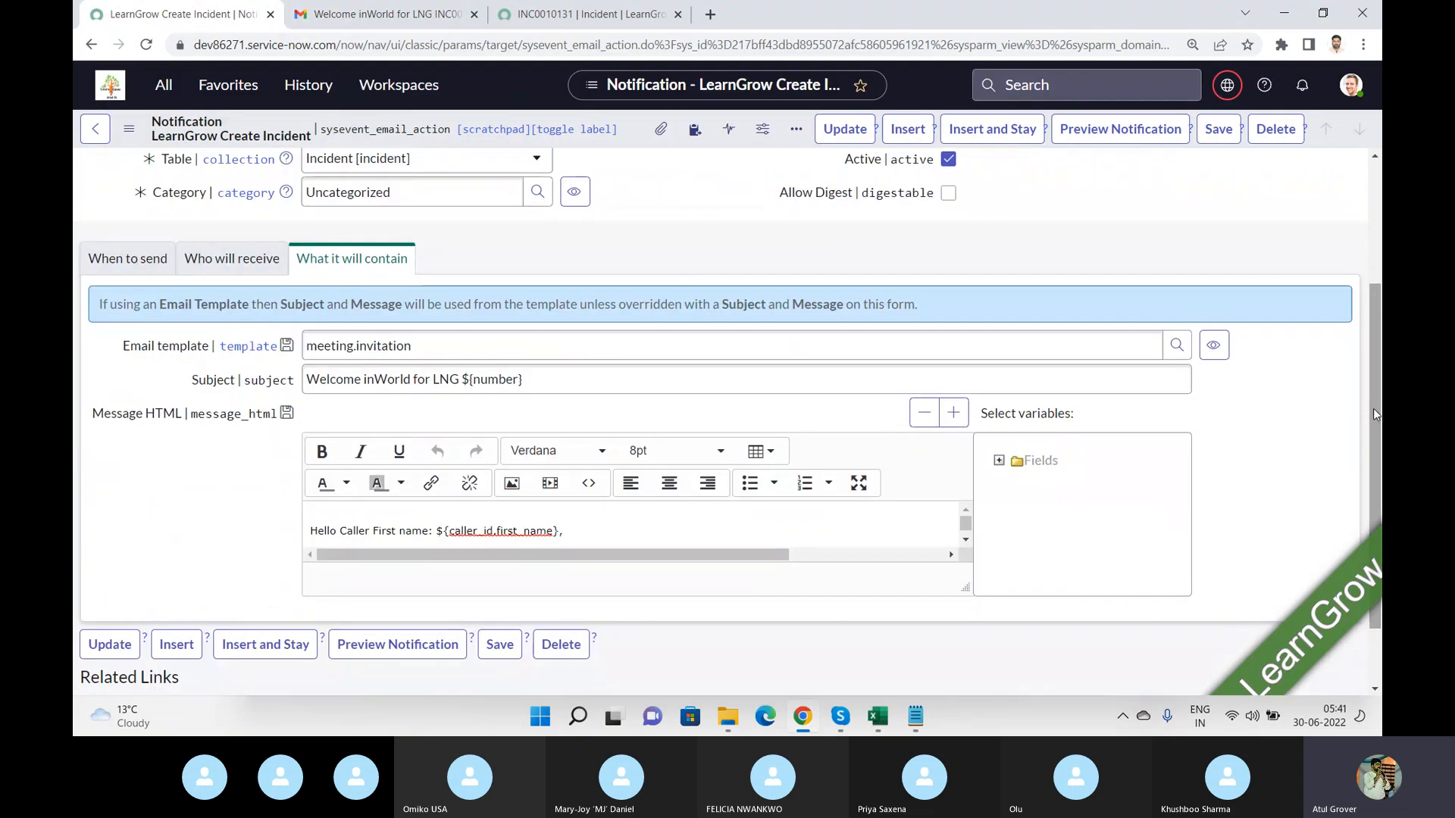
left_click(231, 273)
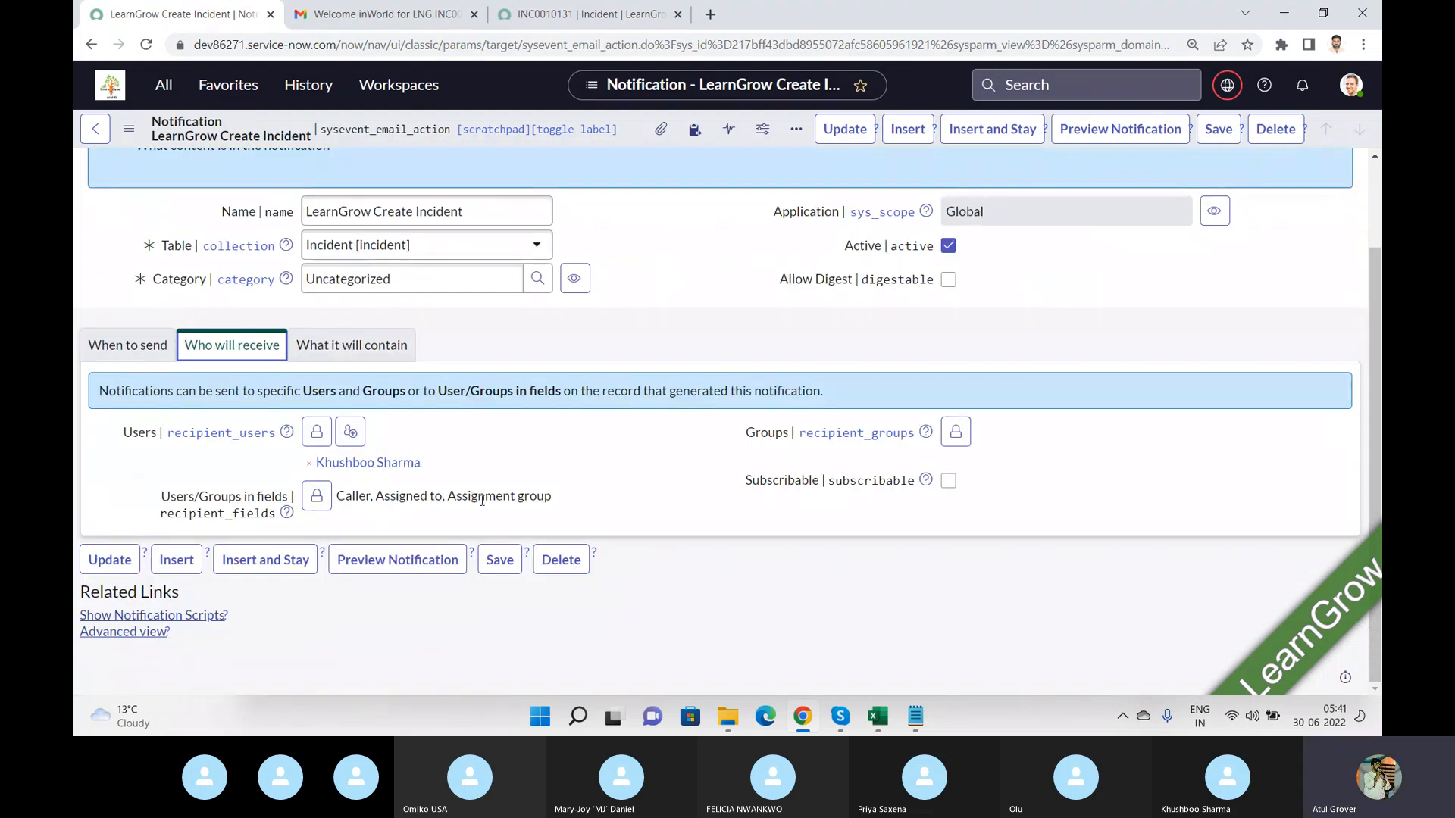
Check the incident's assignment group against the email's full recipient list.
left_click(584, 13)
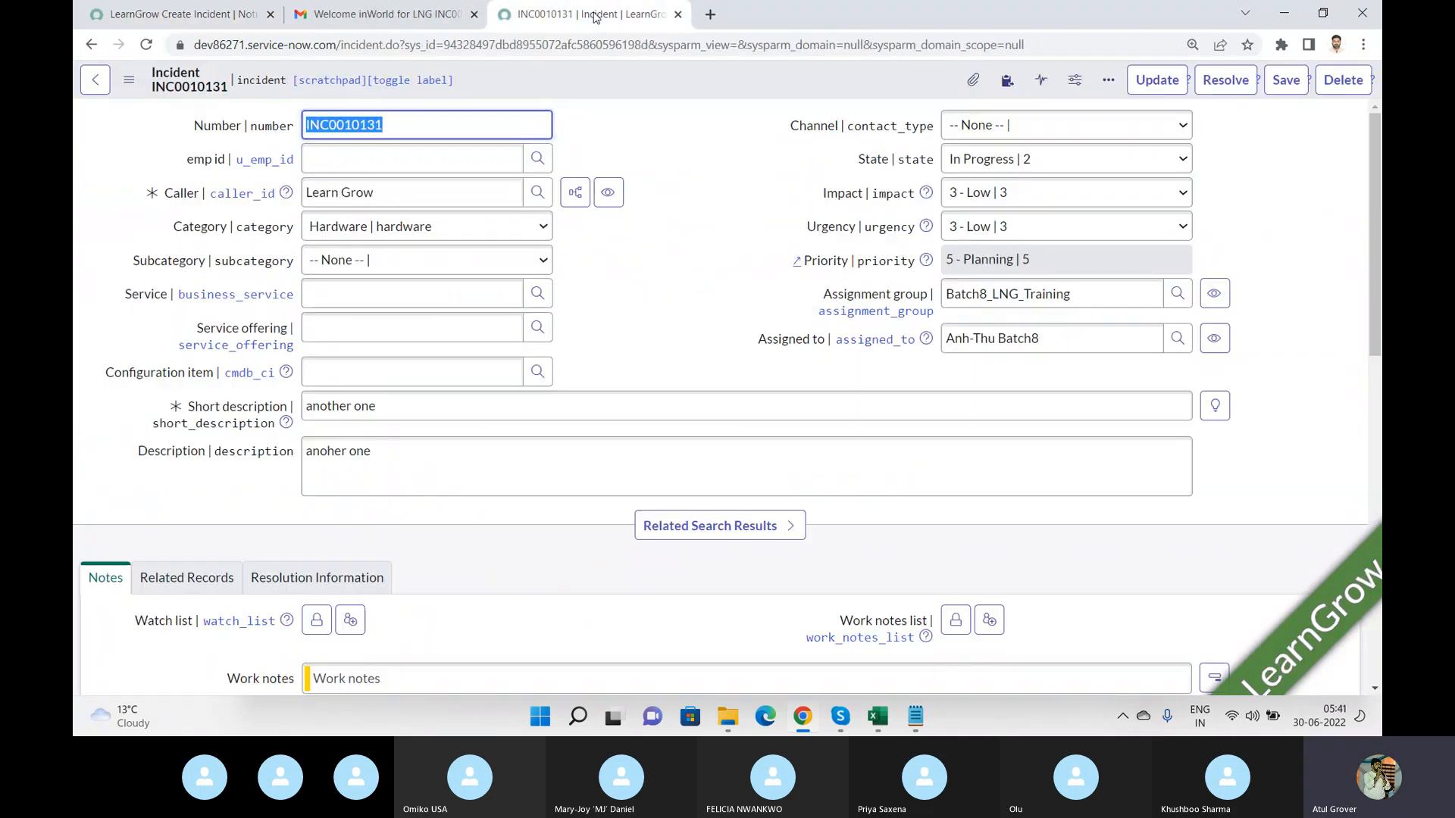
double_click(985, 296)
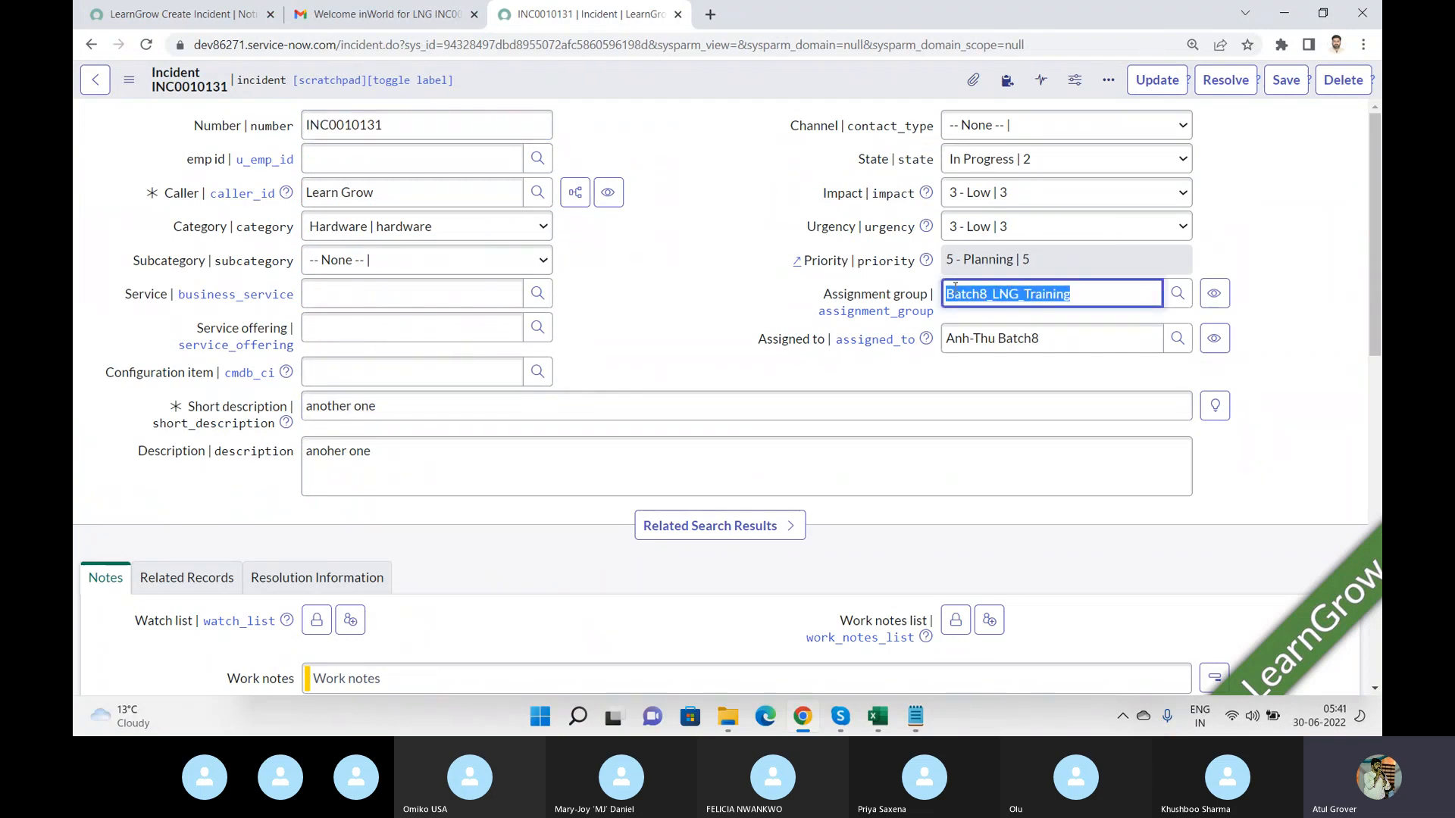
left_click(430, 15)
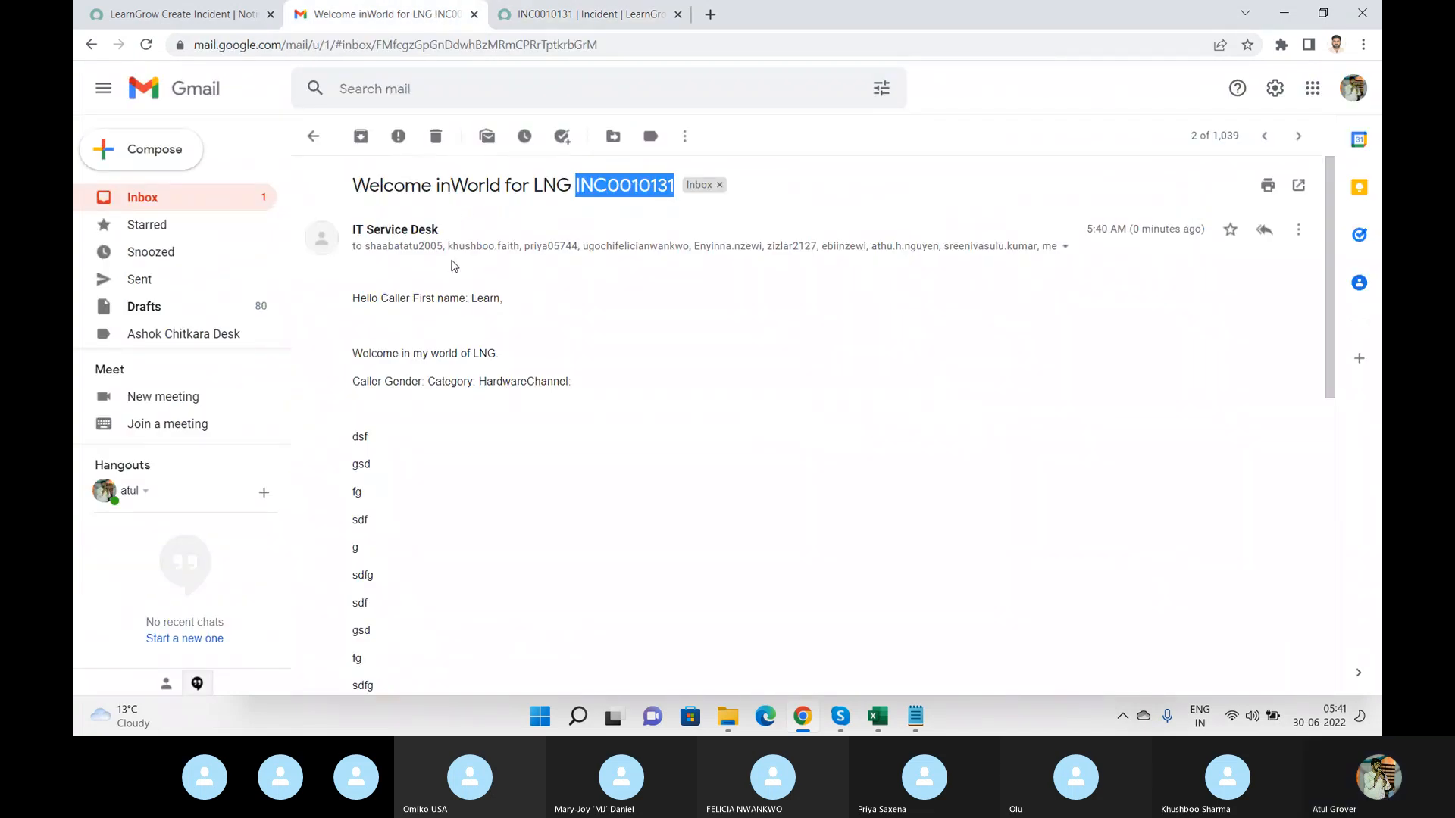
left_click(1064, 246)
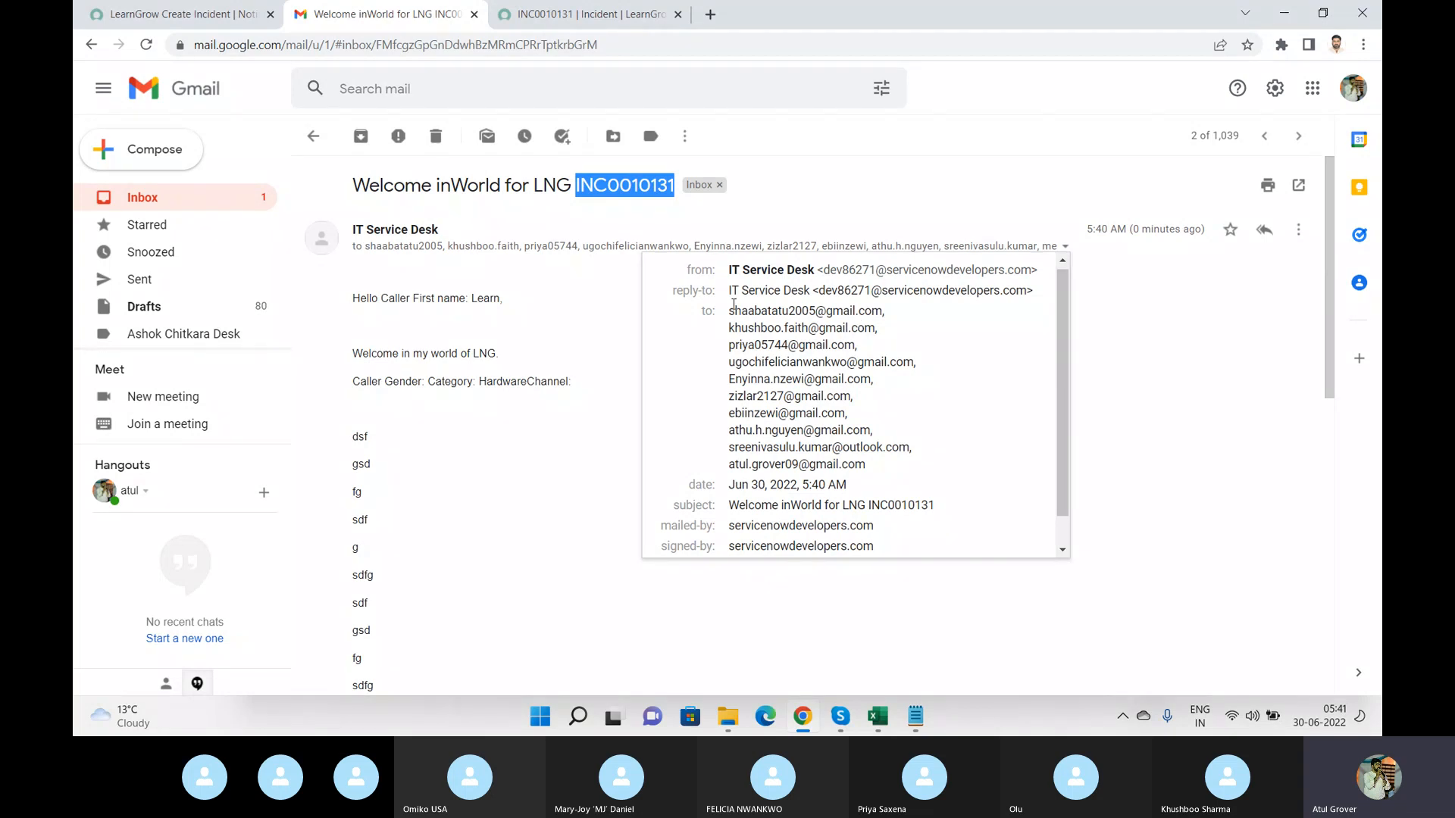
mouse_move(733, 309)
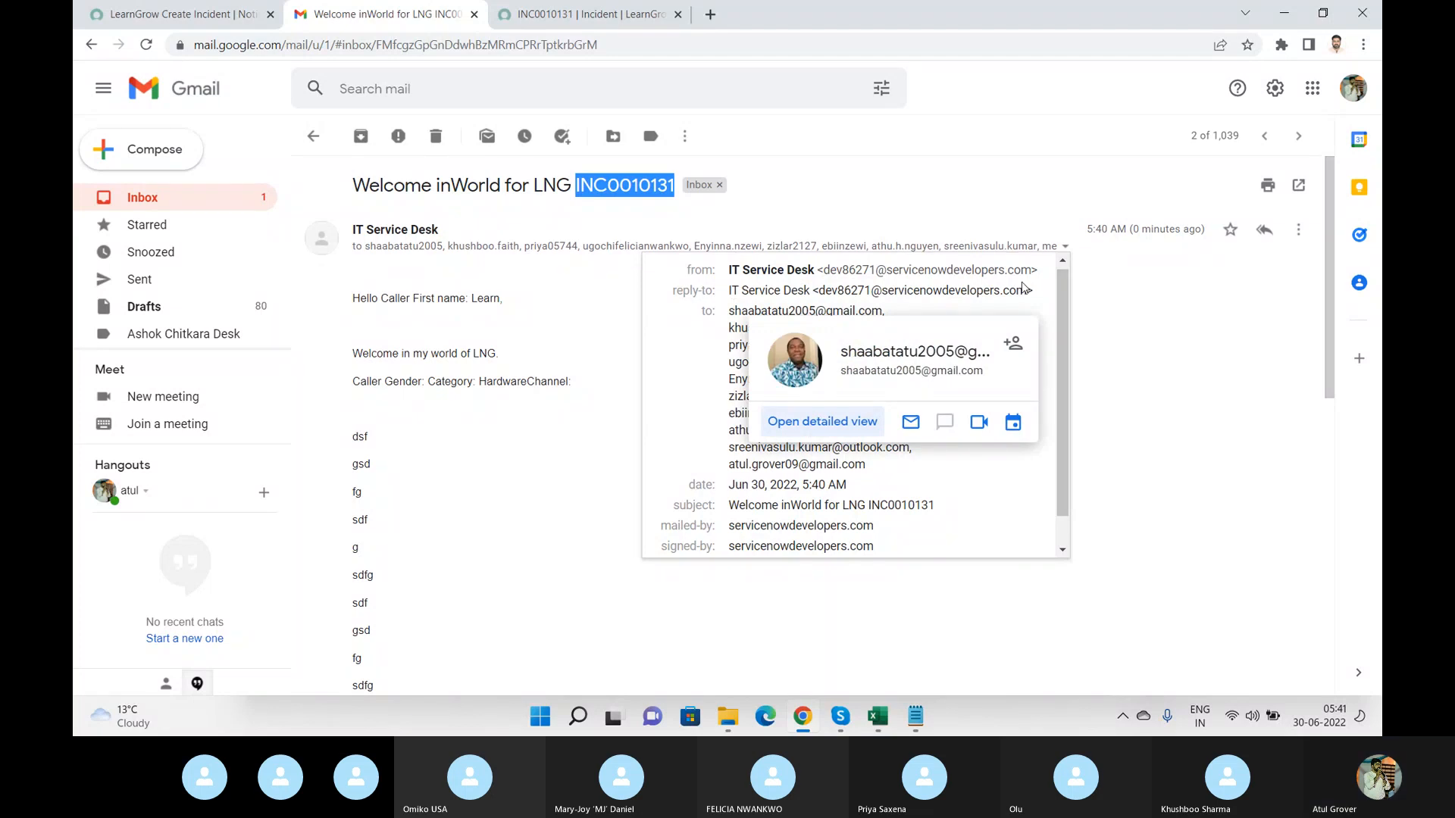
left_click(1175, 286)
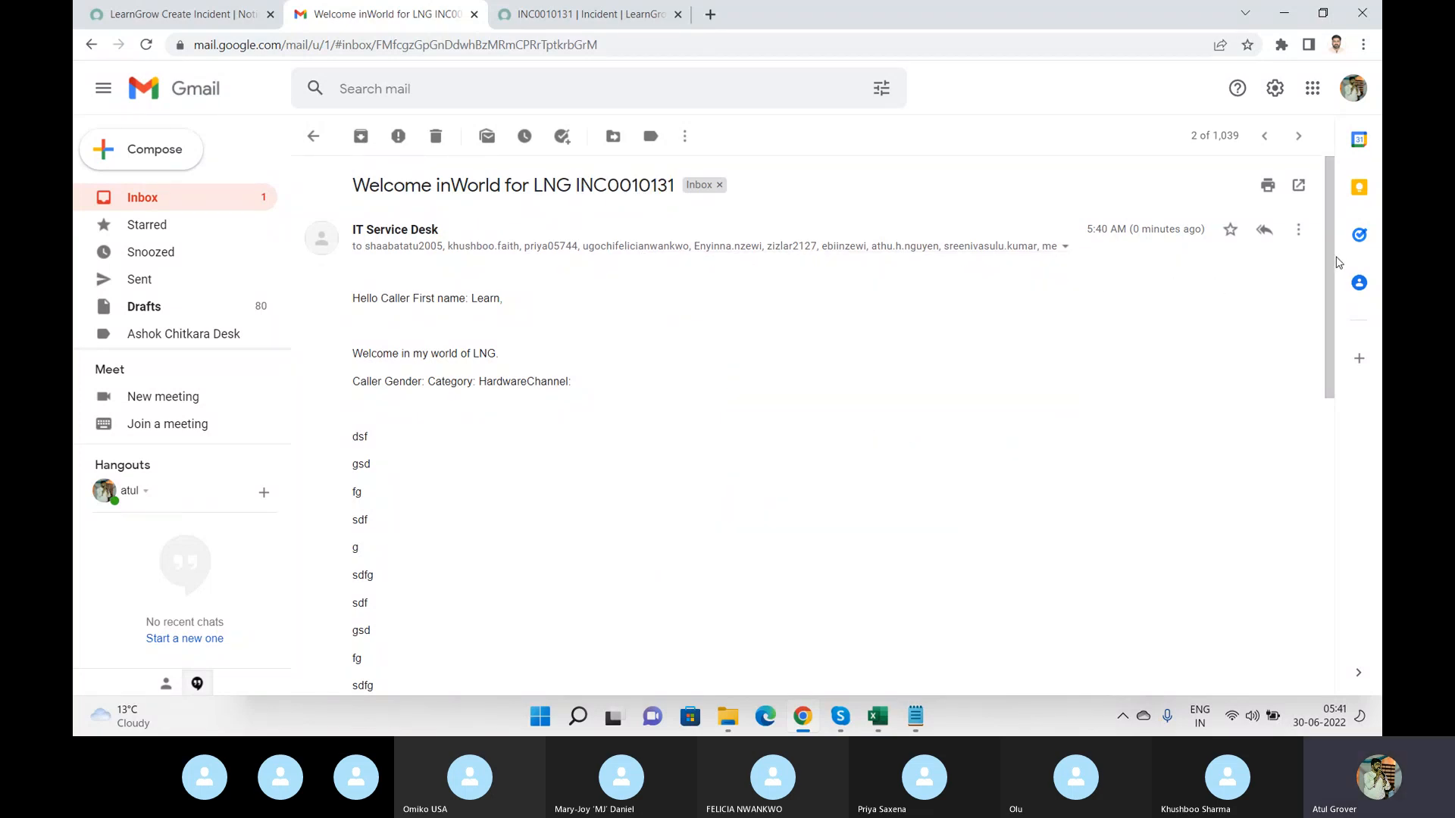
Read the rest of the email body and review the notification's What it will contain section.
left_click_drag(1332, 262, 1328, 559)
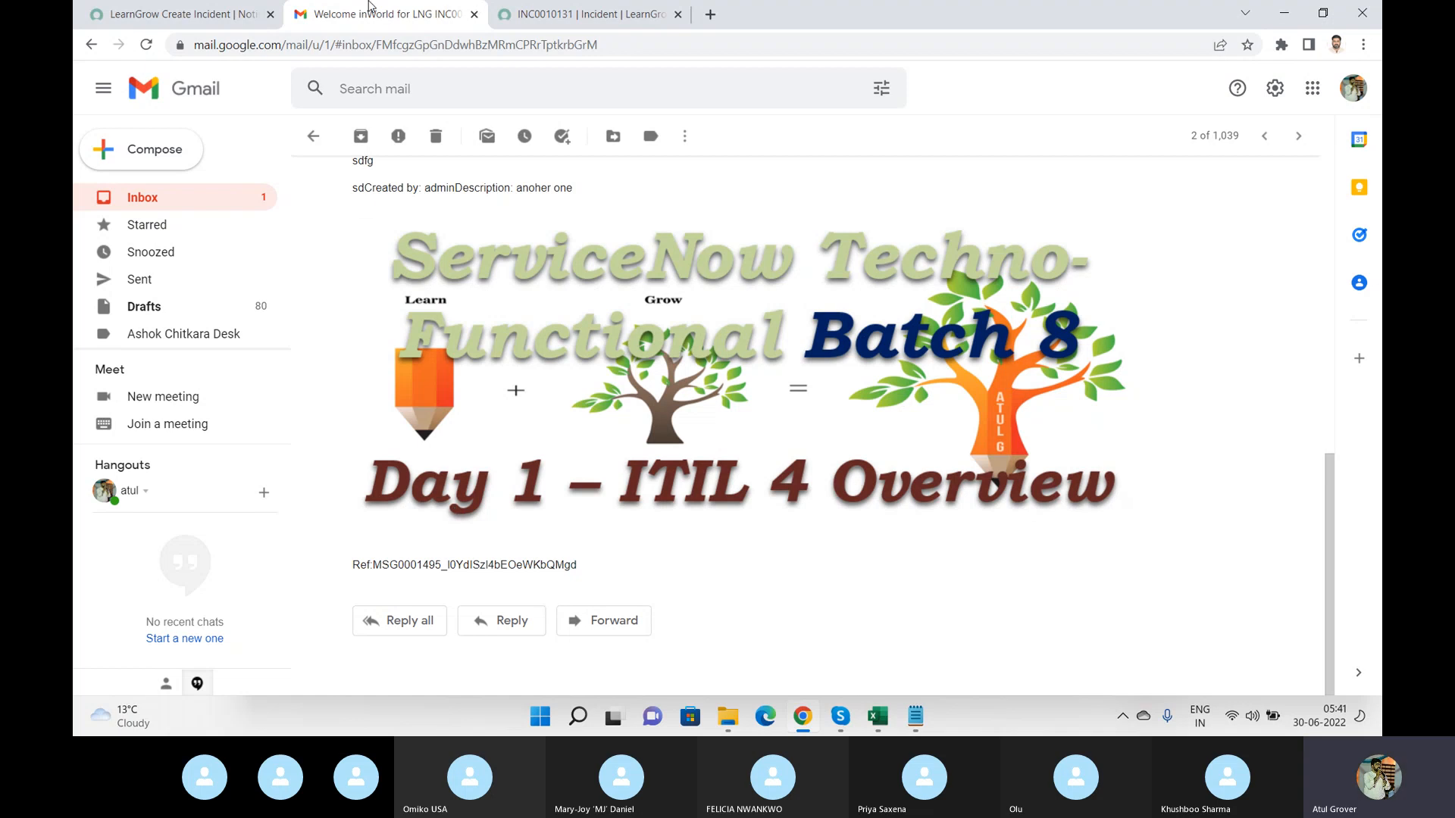
left_click(225, 22)
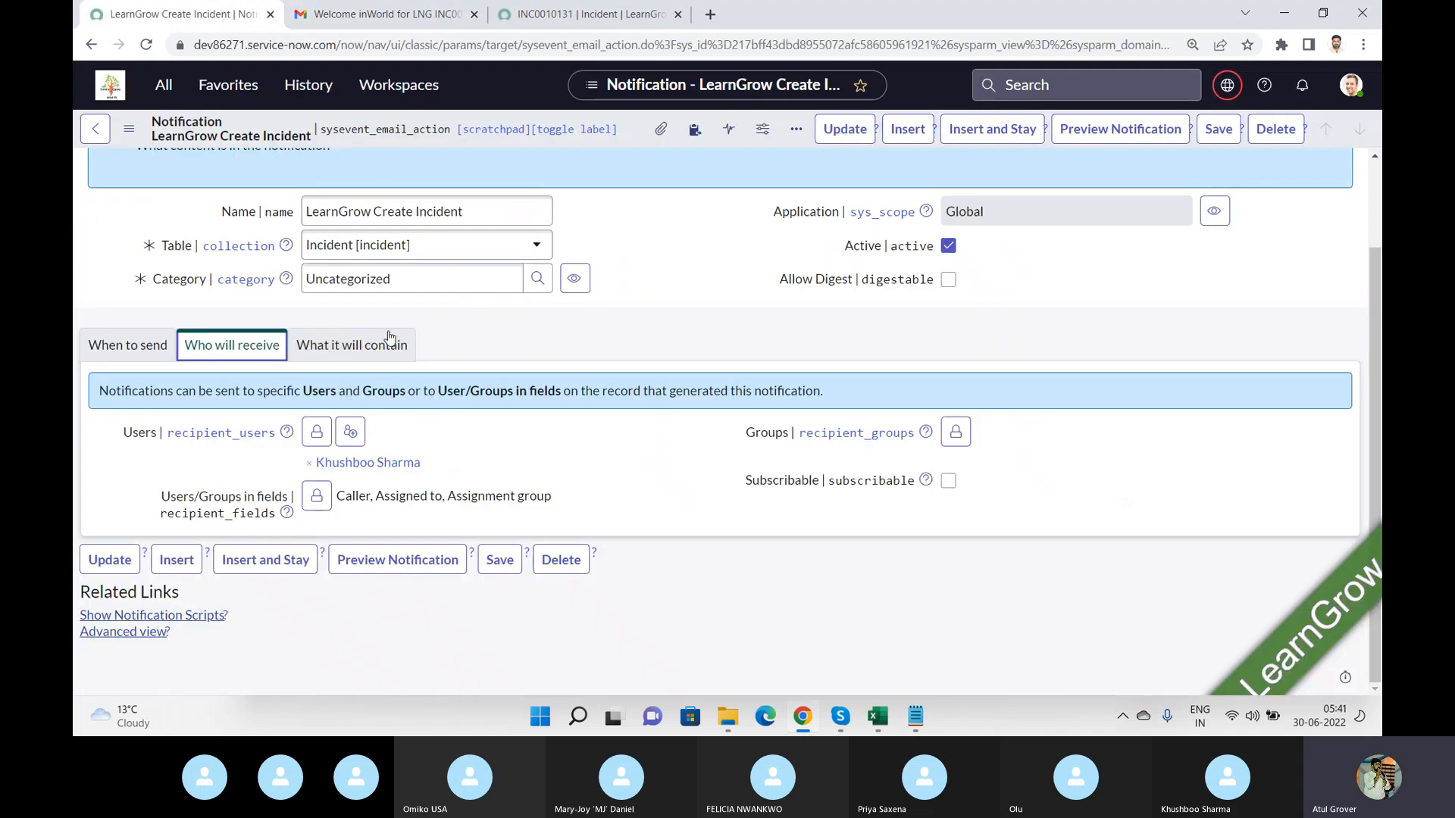
left_click(366, 346)
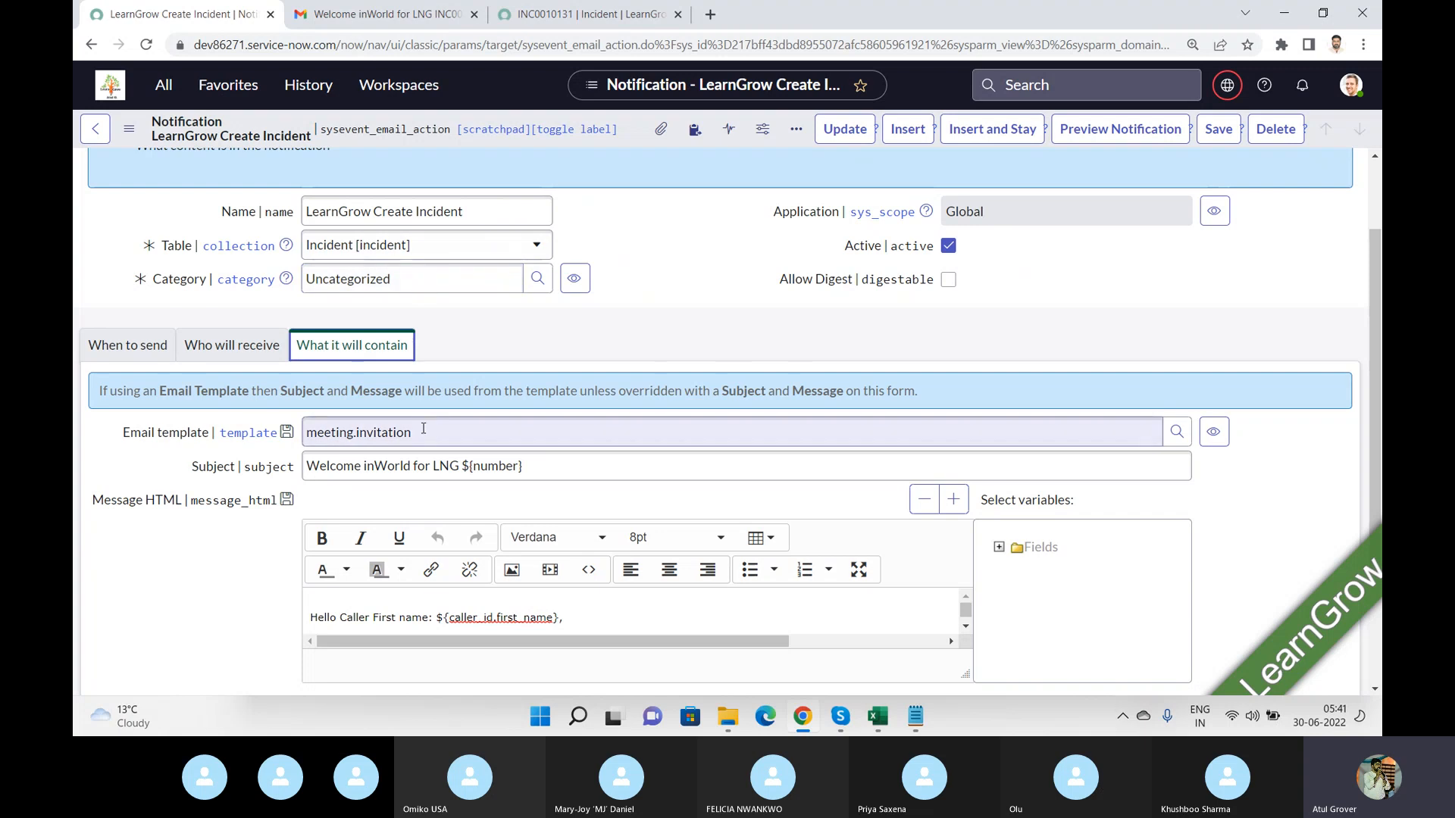
Enable the Updated option so the notification also sends when an incident record is updated.
left_click(205, 428)
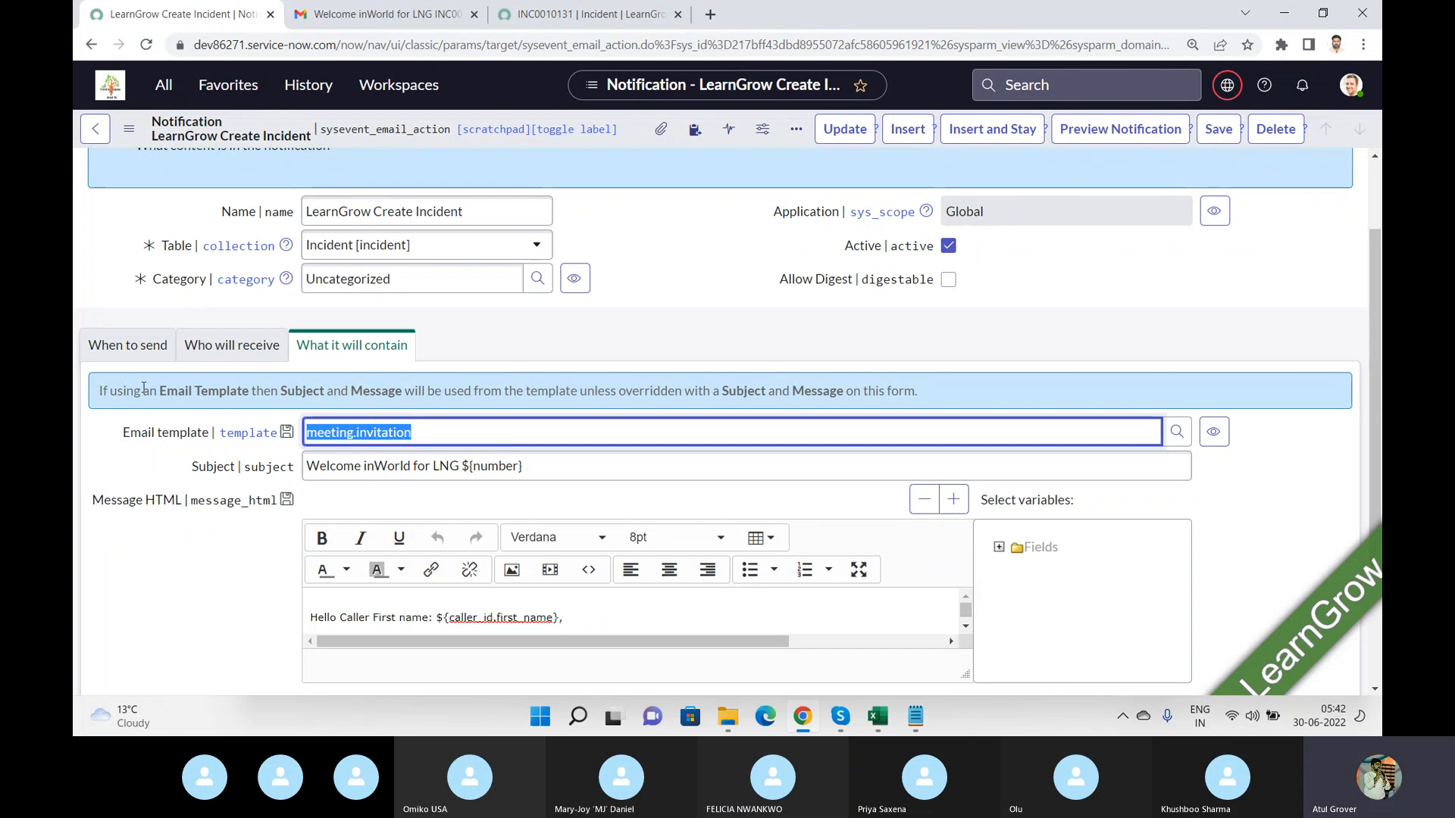
left_click(131, 355)
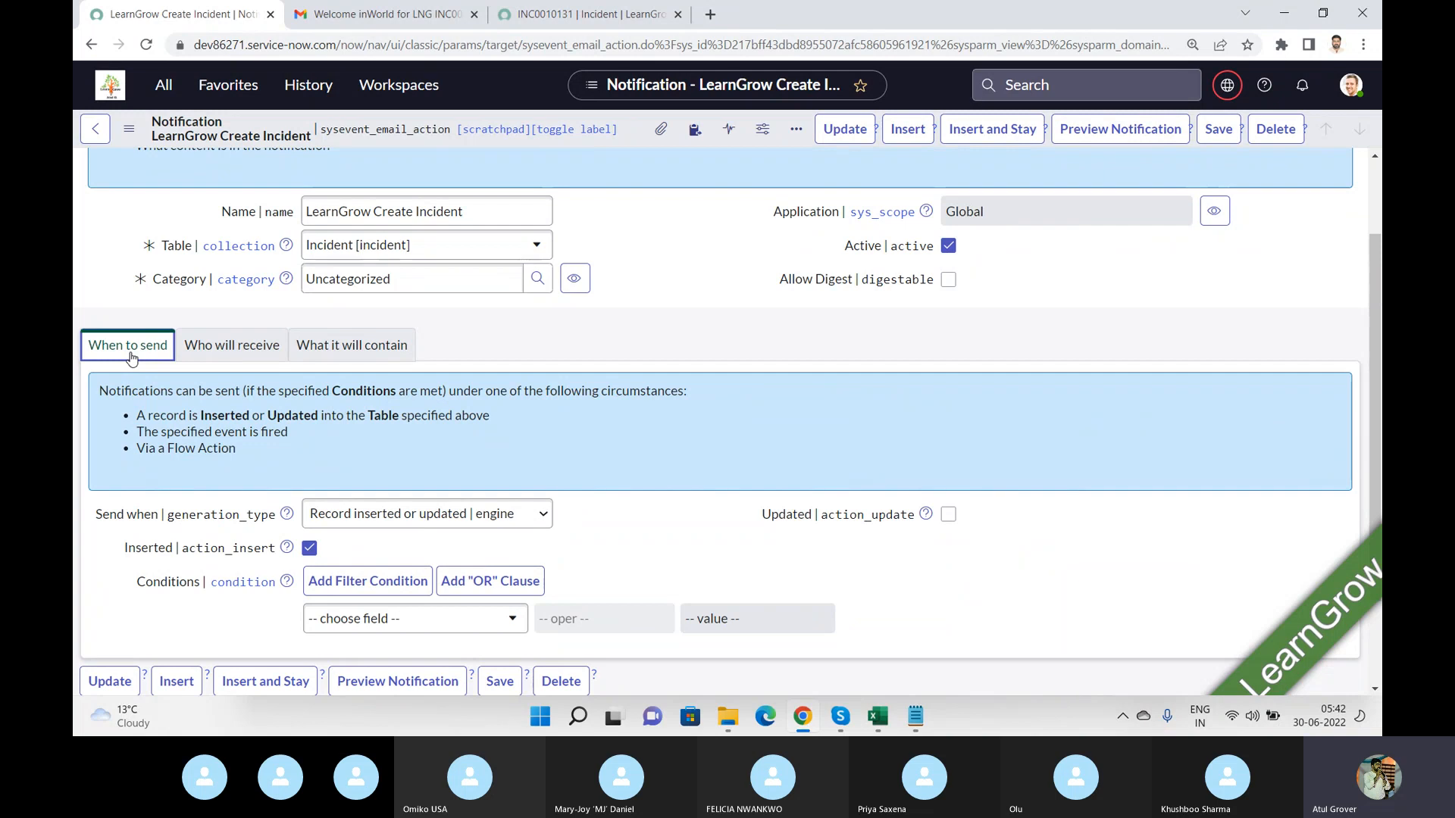
left_click(948, 515)
left_click(949, 516)
left_click(951, 518)
Switch to incident INC0010131 and add incient to its short description, then return to the notification.
left_click(573, 15)
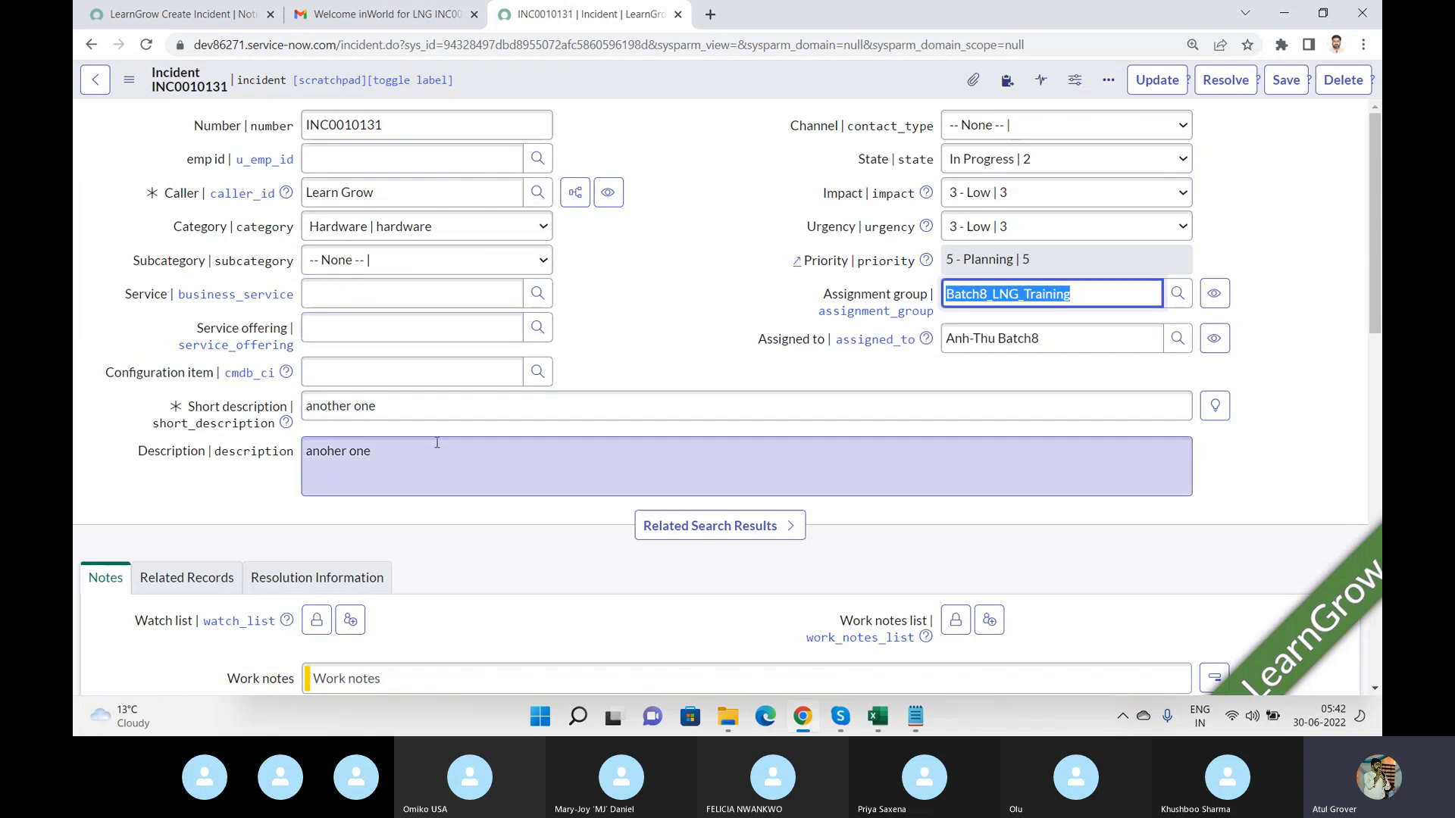
left_click(512, 408)
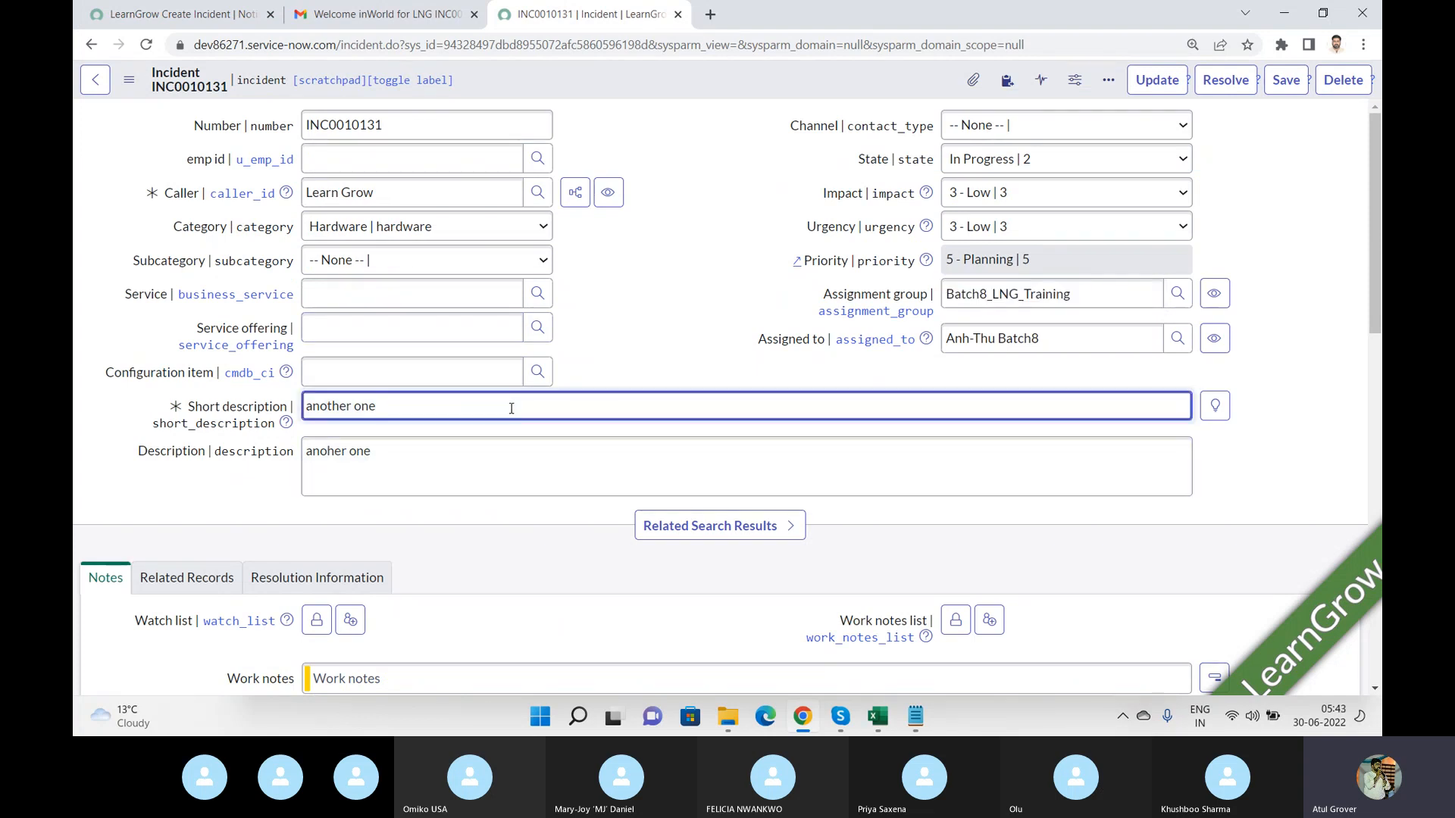
type("incient")
left_click(159, 15)
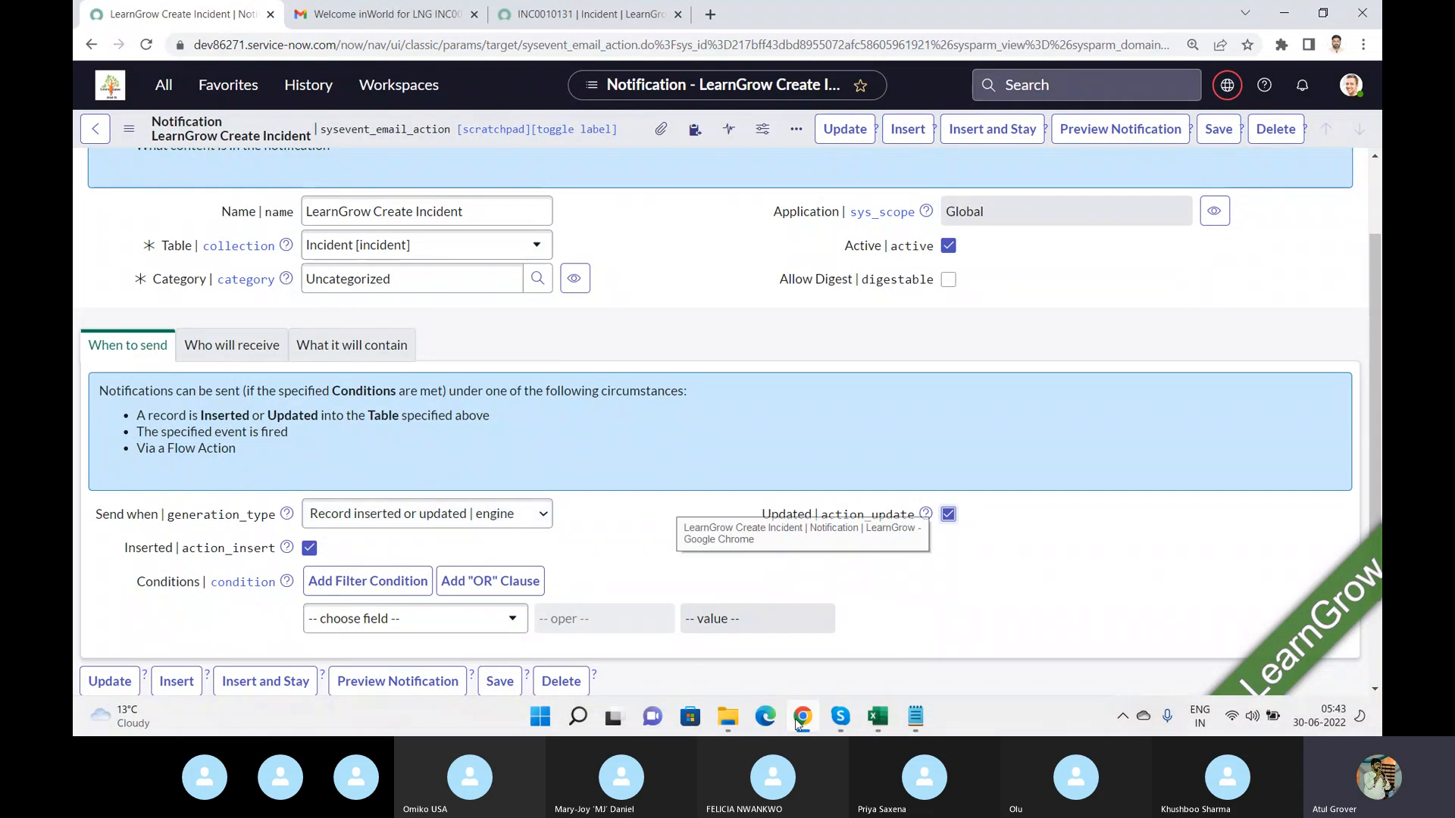
left_click(840, 716)
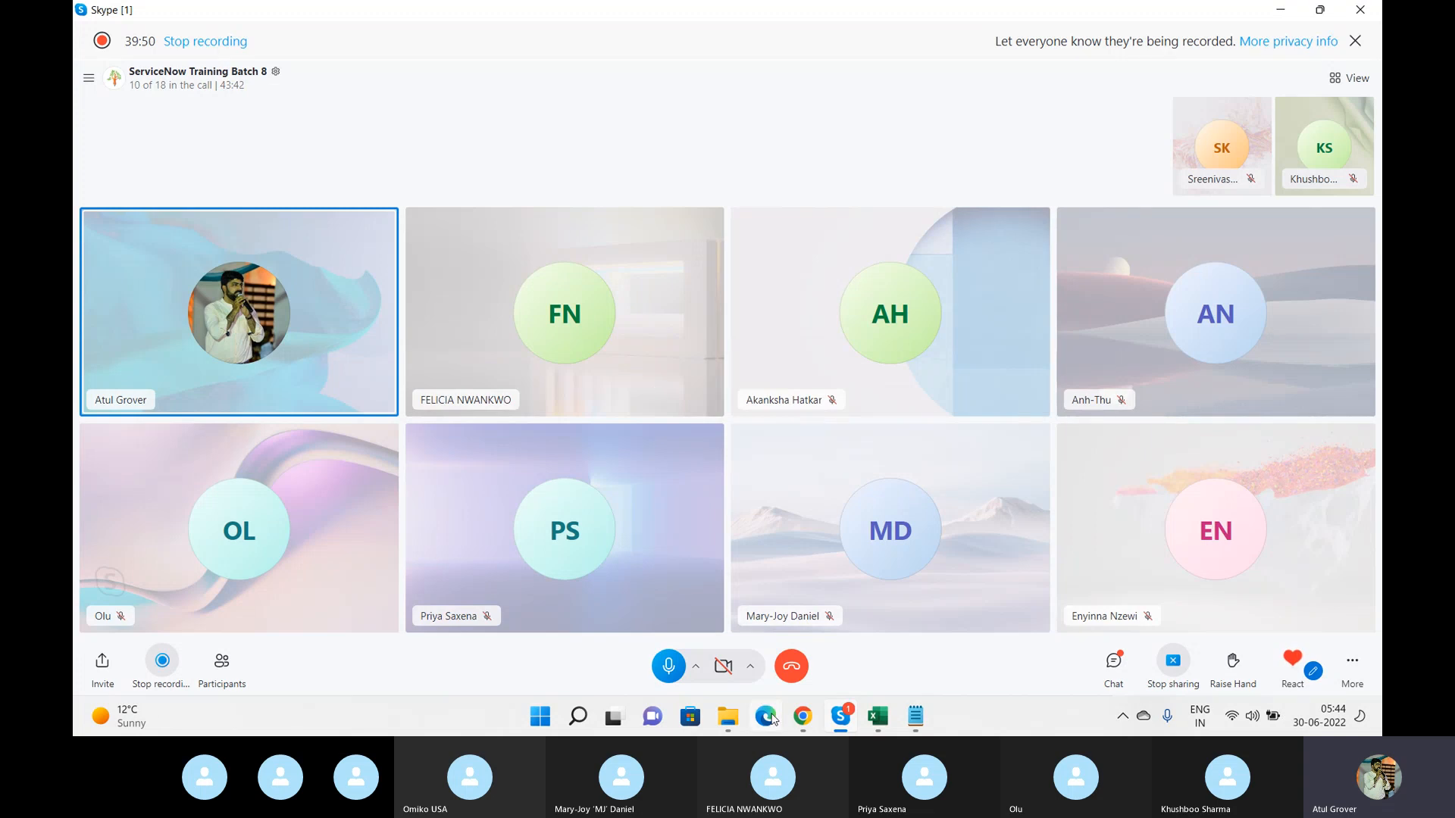
left_click(813, 716)
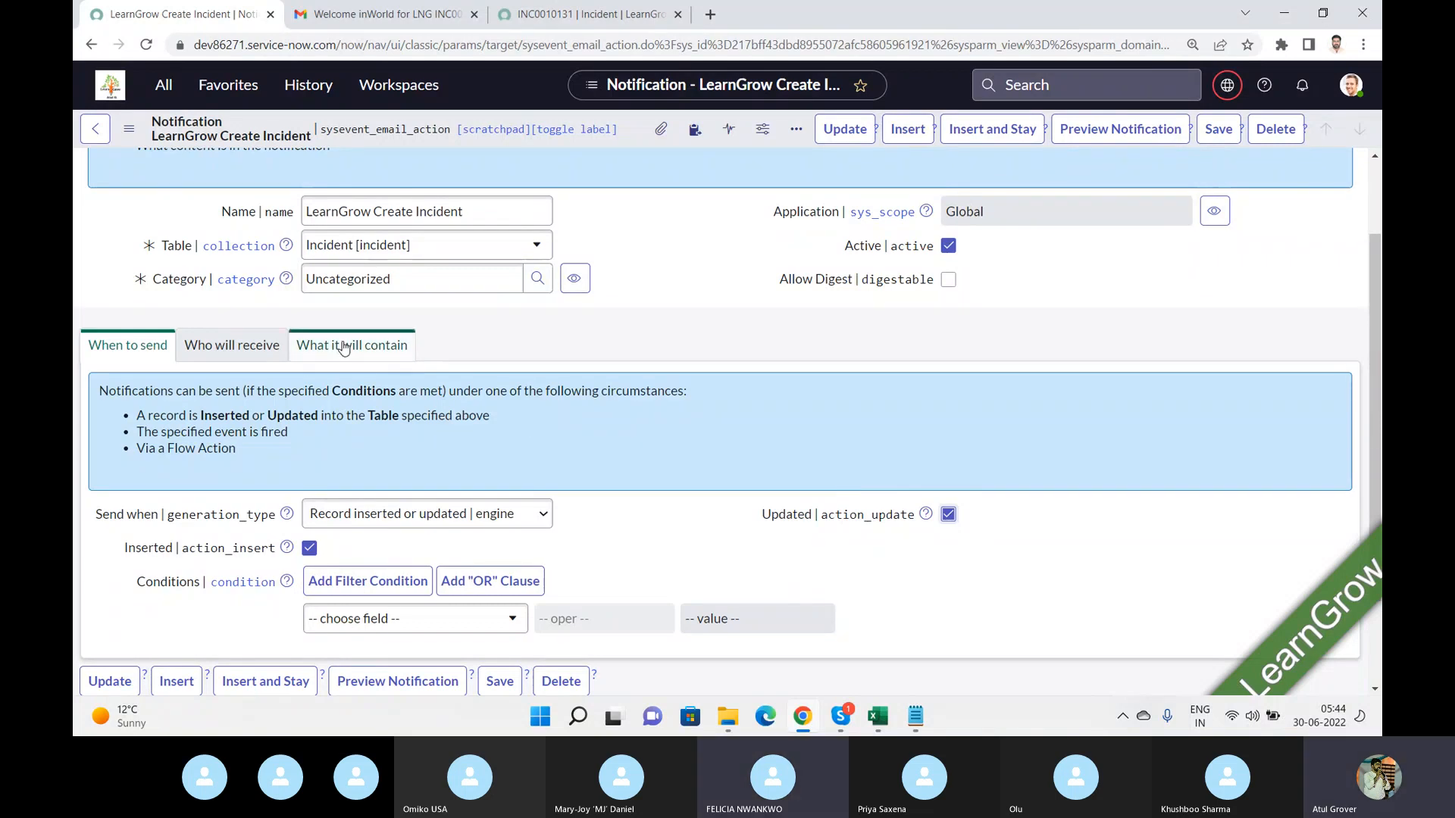
Add a send condition where Short description starts with LNG.
left_click(223, 353)
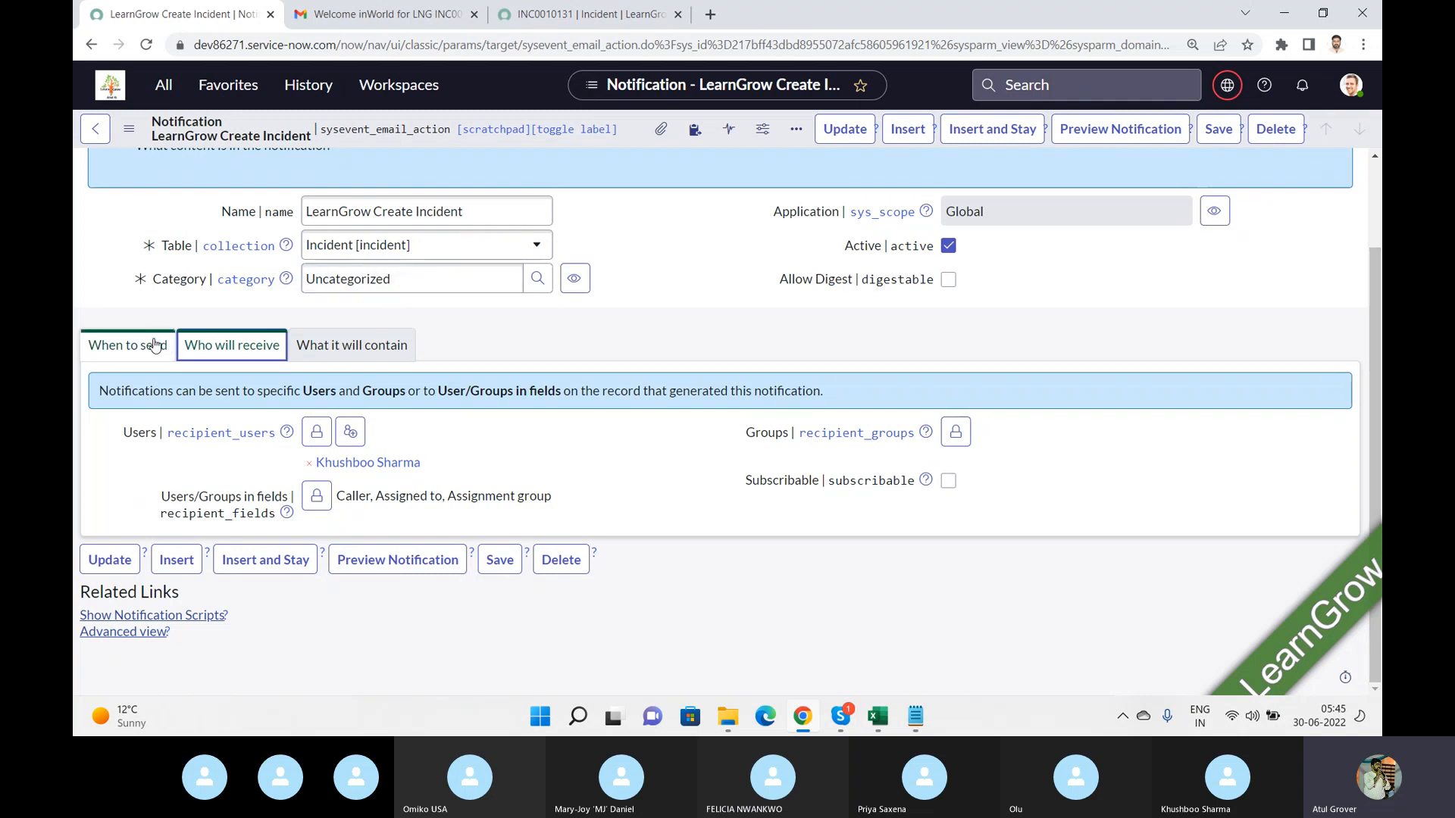
left_click(154, 345)
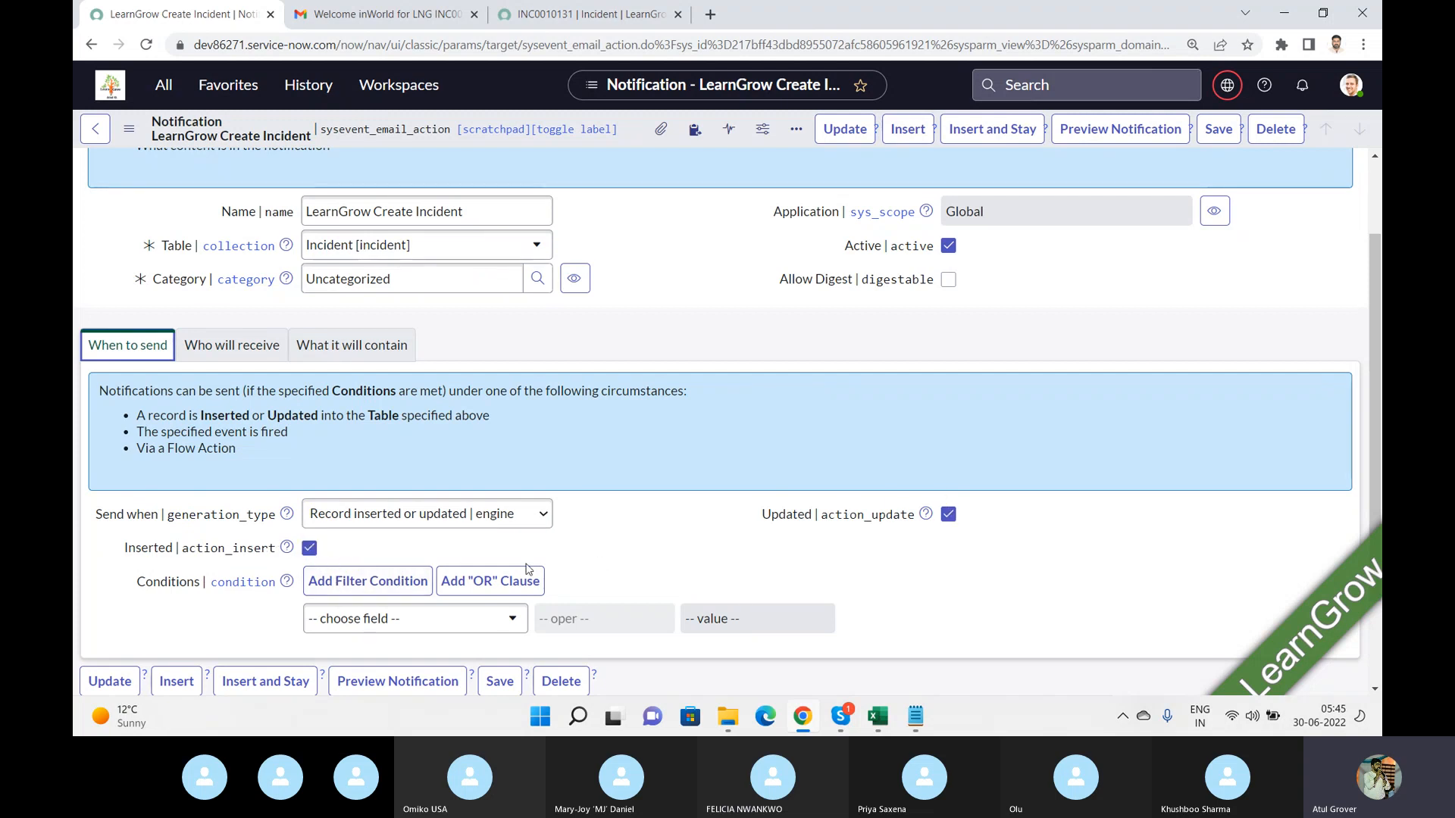
left_click(456, 621)
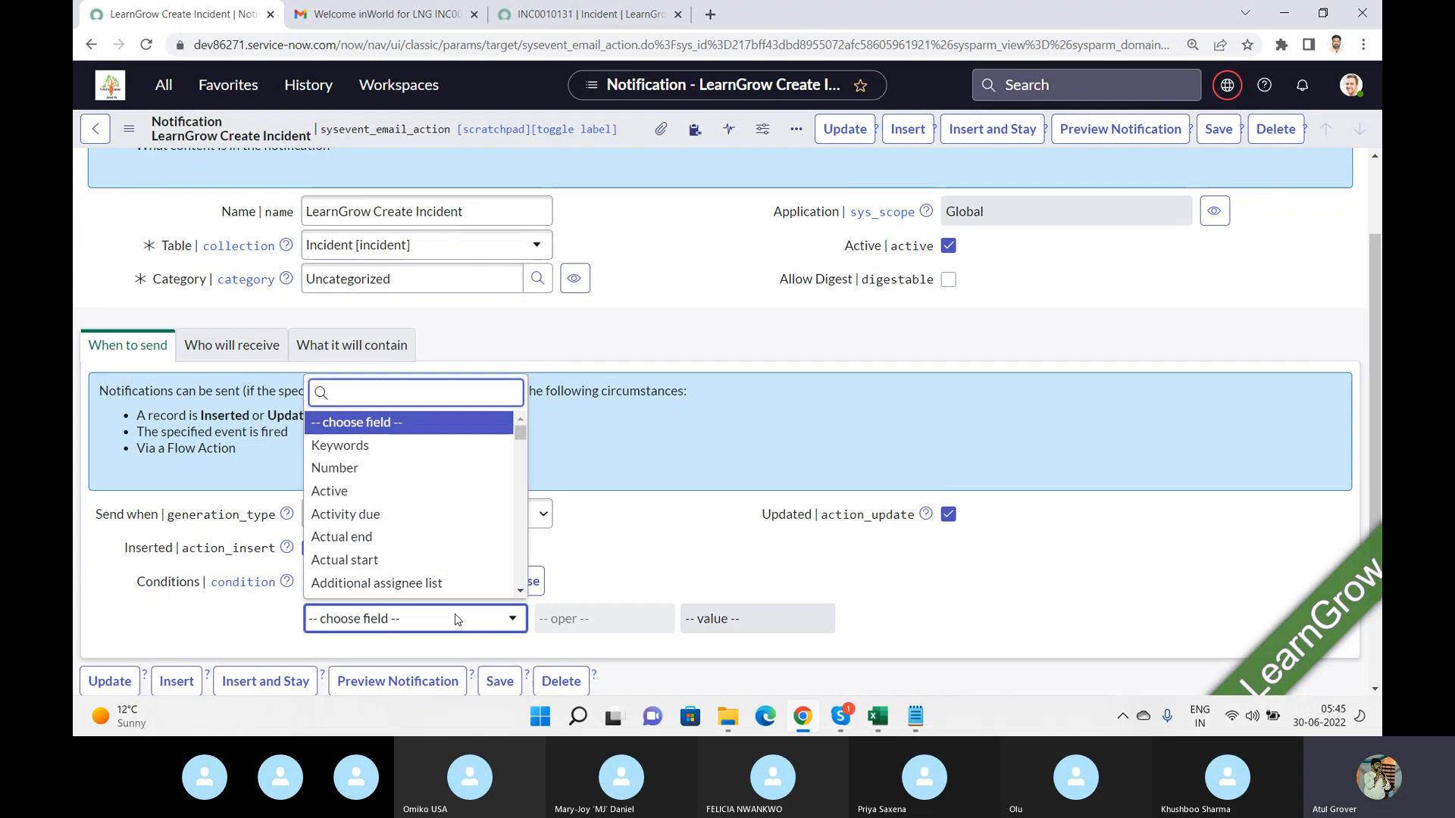
type("shor")
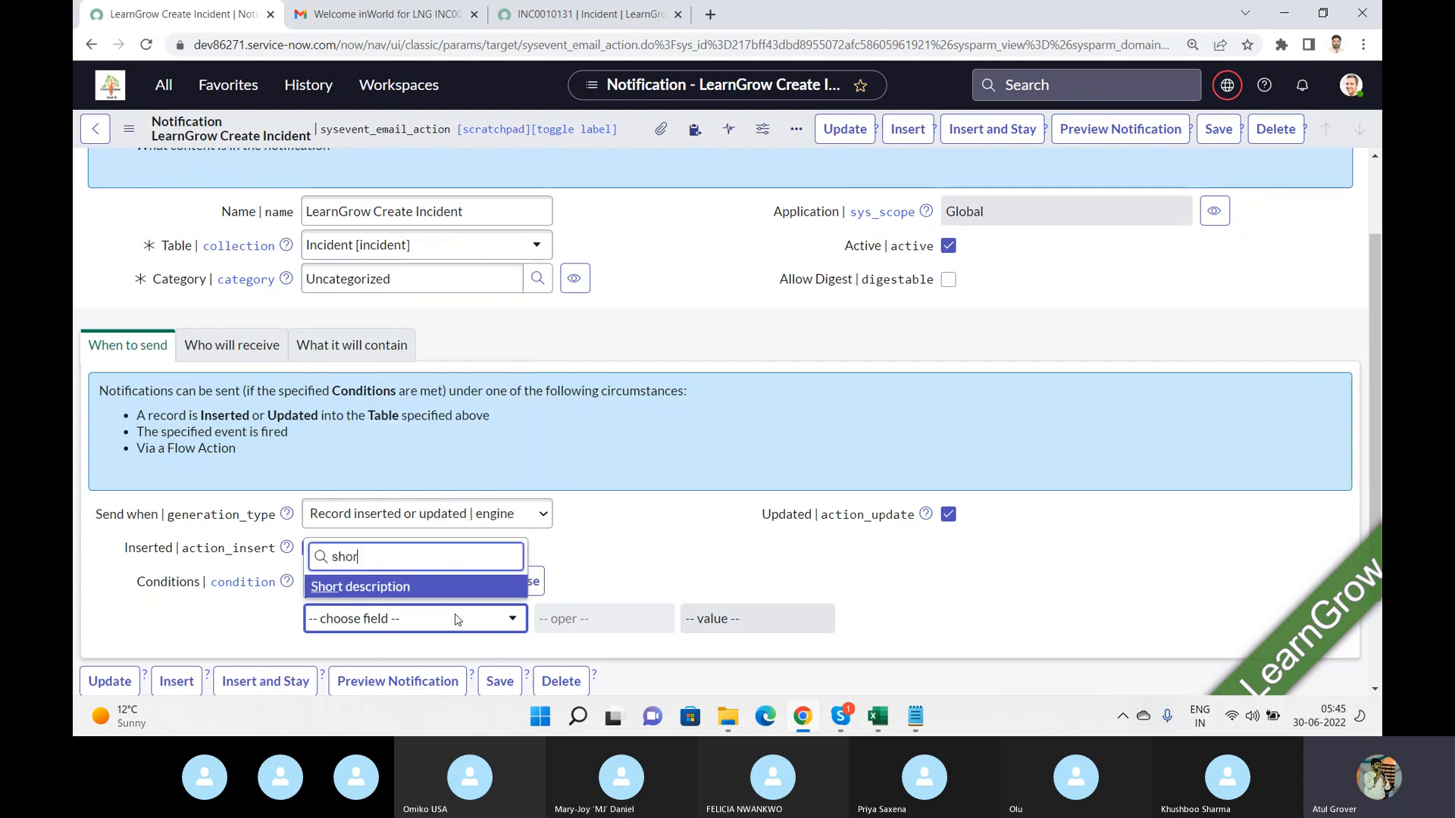
left_click(427, 588)
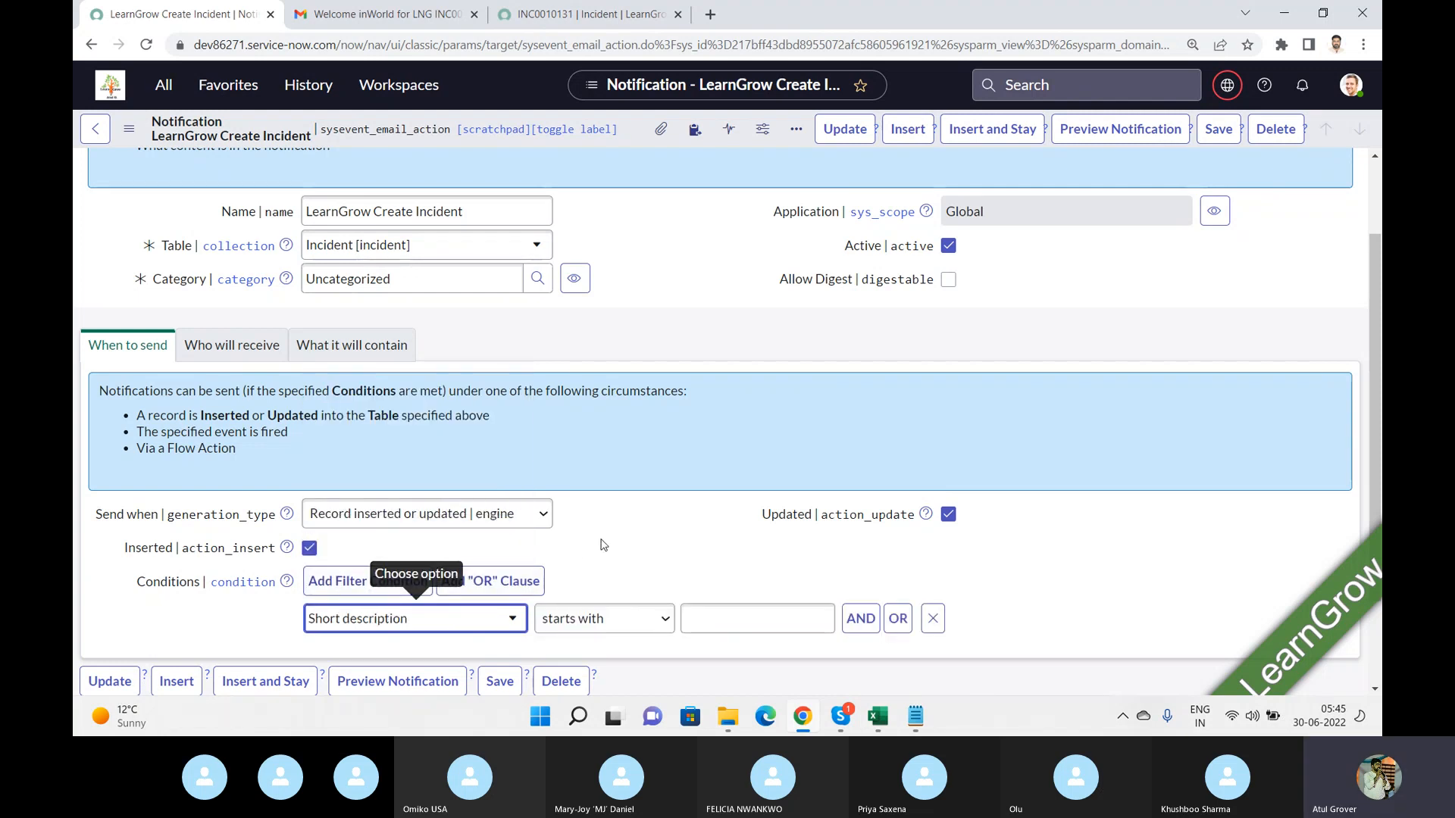
left_click(706, 619)
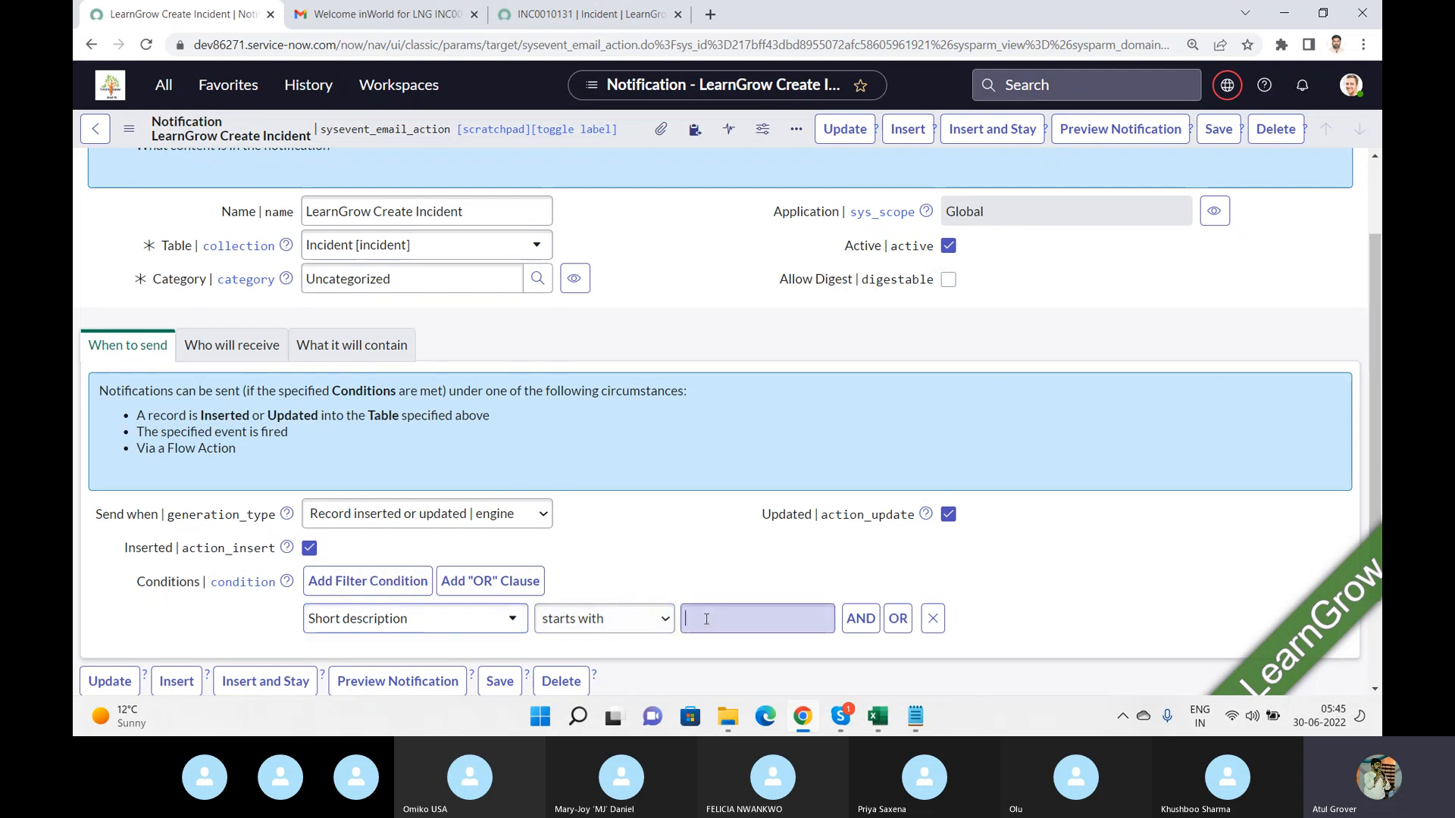
type("LNG")
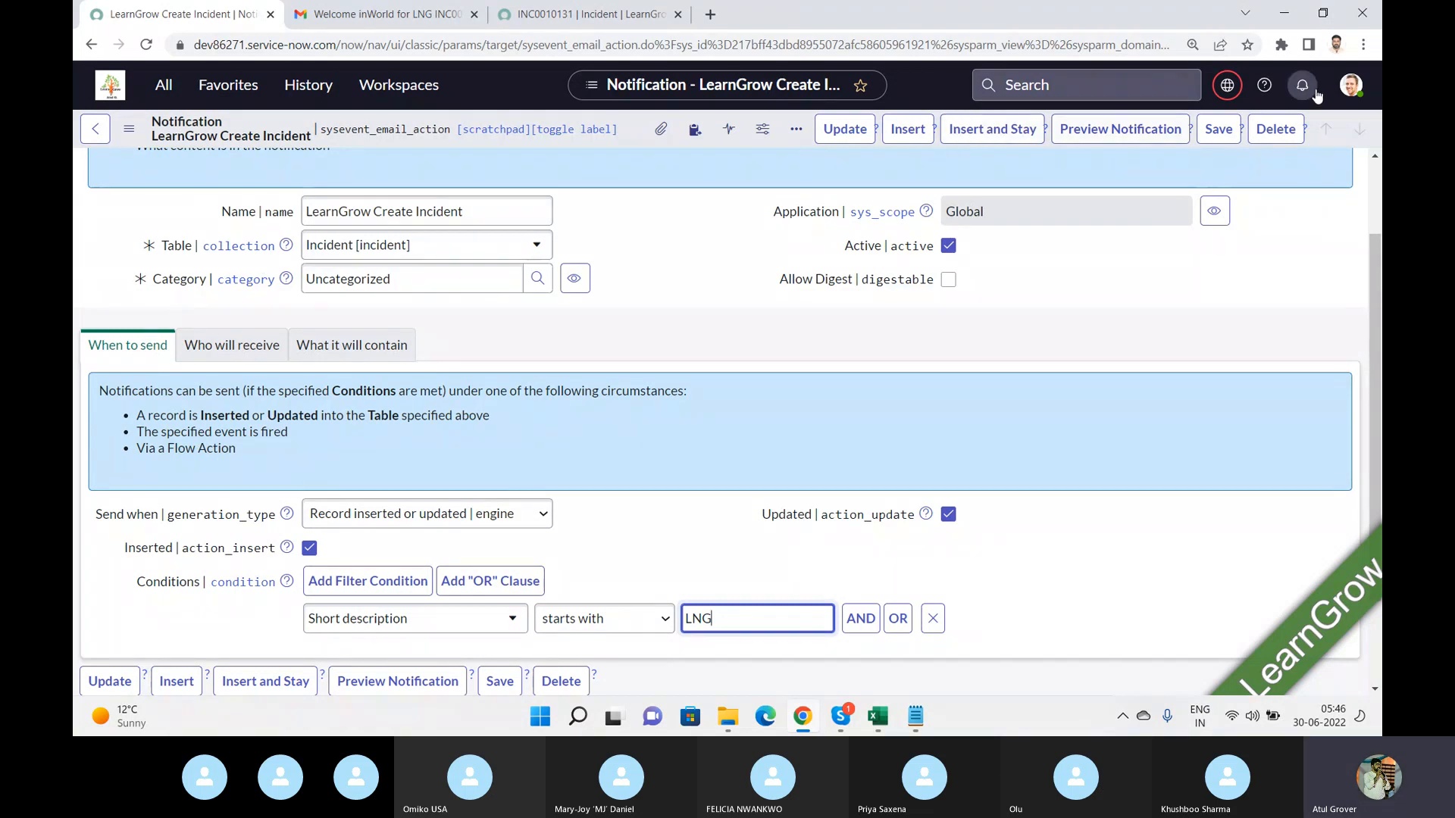
left_click(1357, 90)
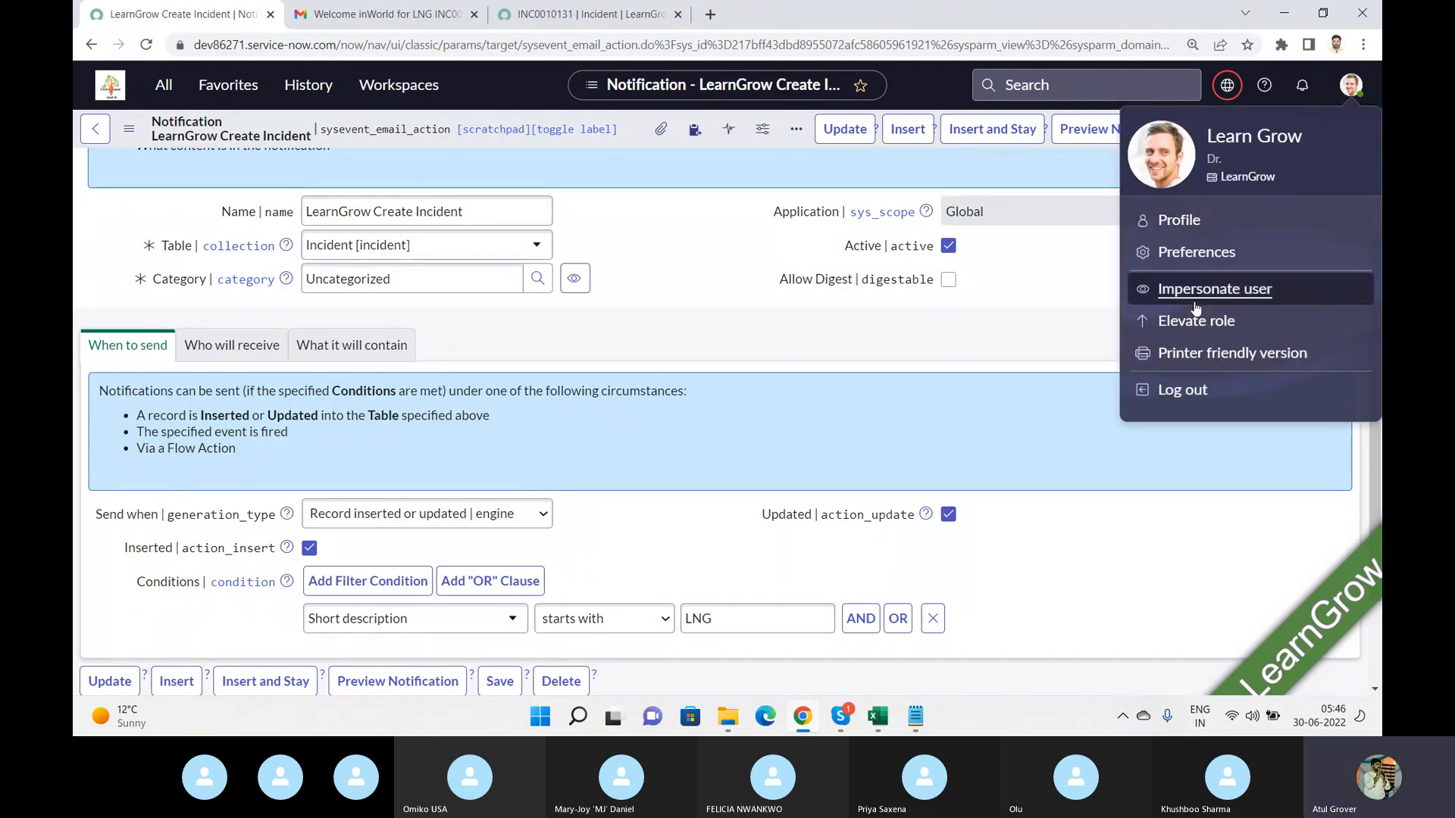
left_click(1206, 265)
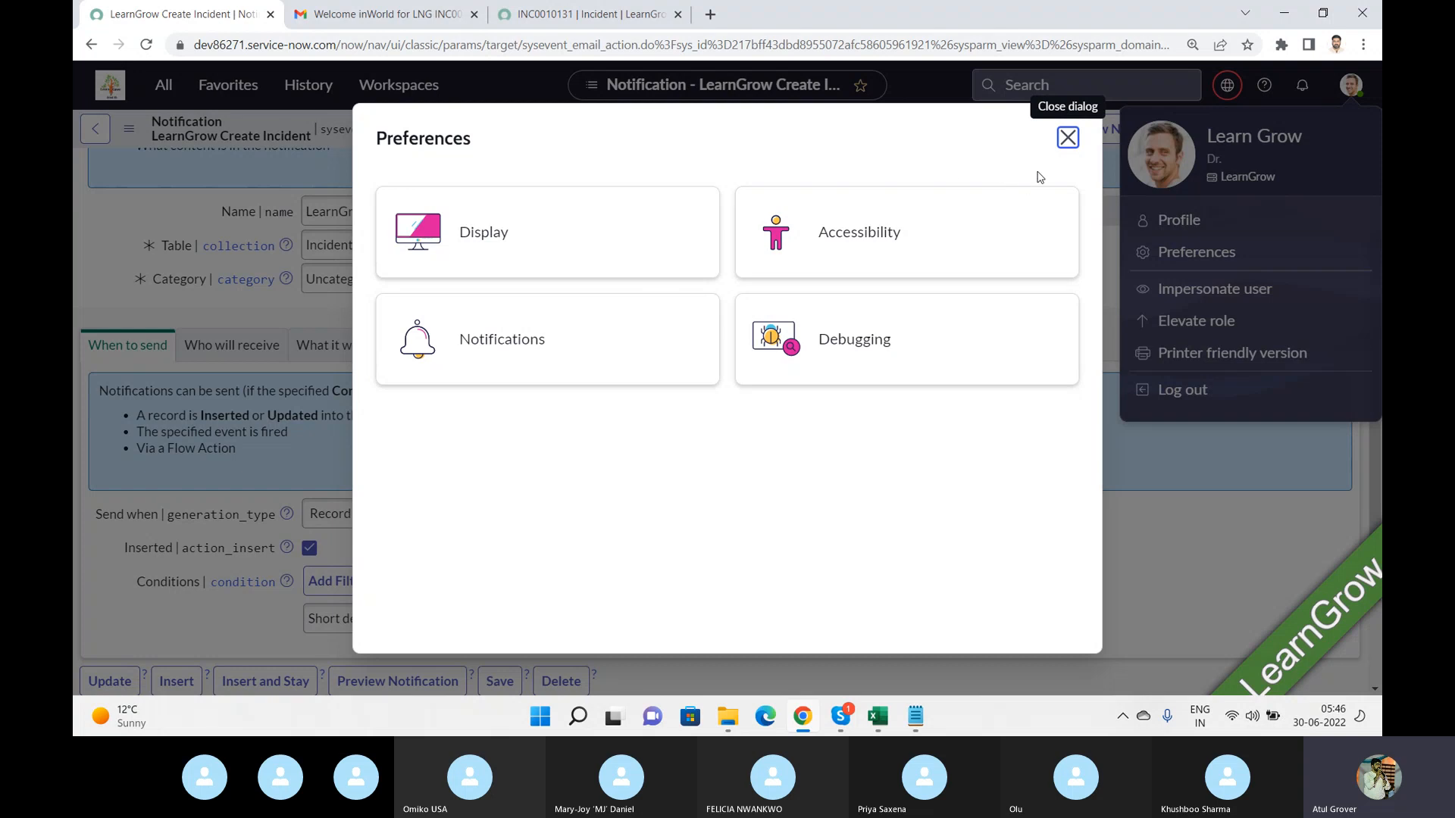
left_click(1066, 148)
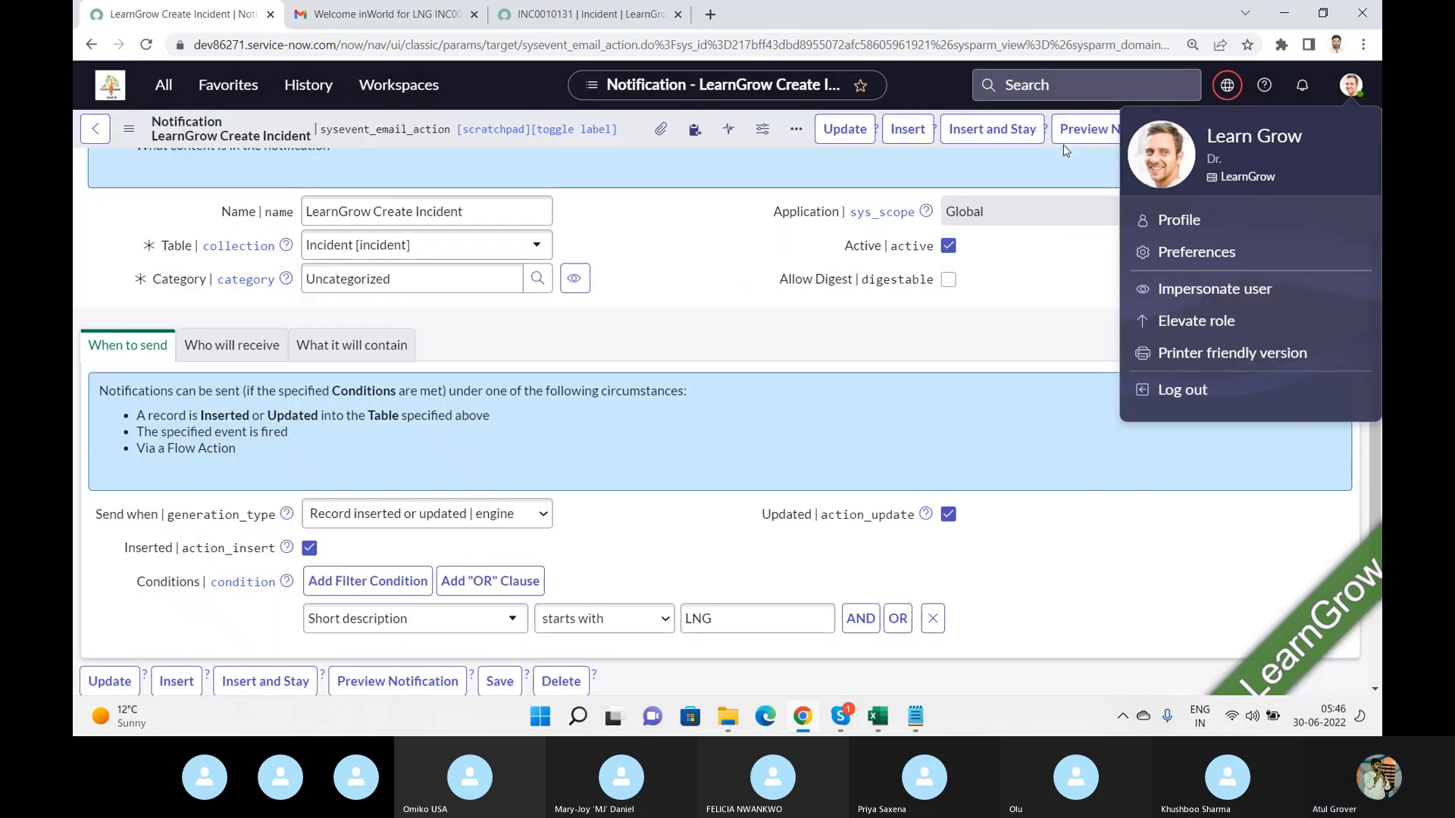
left_click(653, 284)
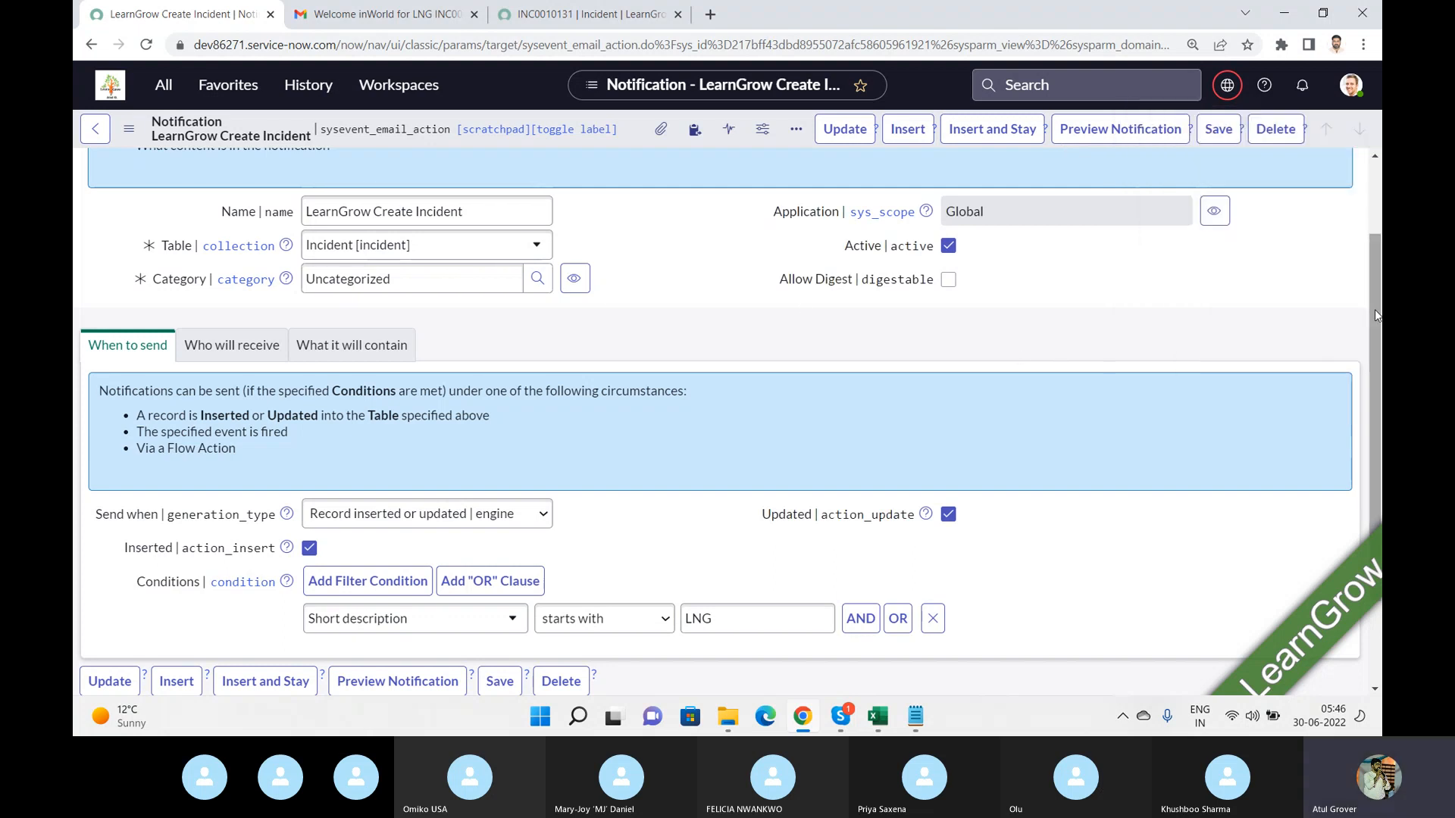
Review the Send when options and preview the notification's recipients, subject and body.
left_click_drag(1377, 318, 1375, 423)
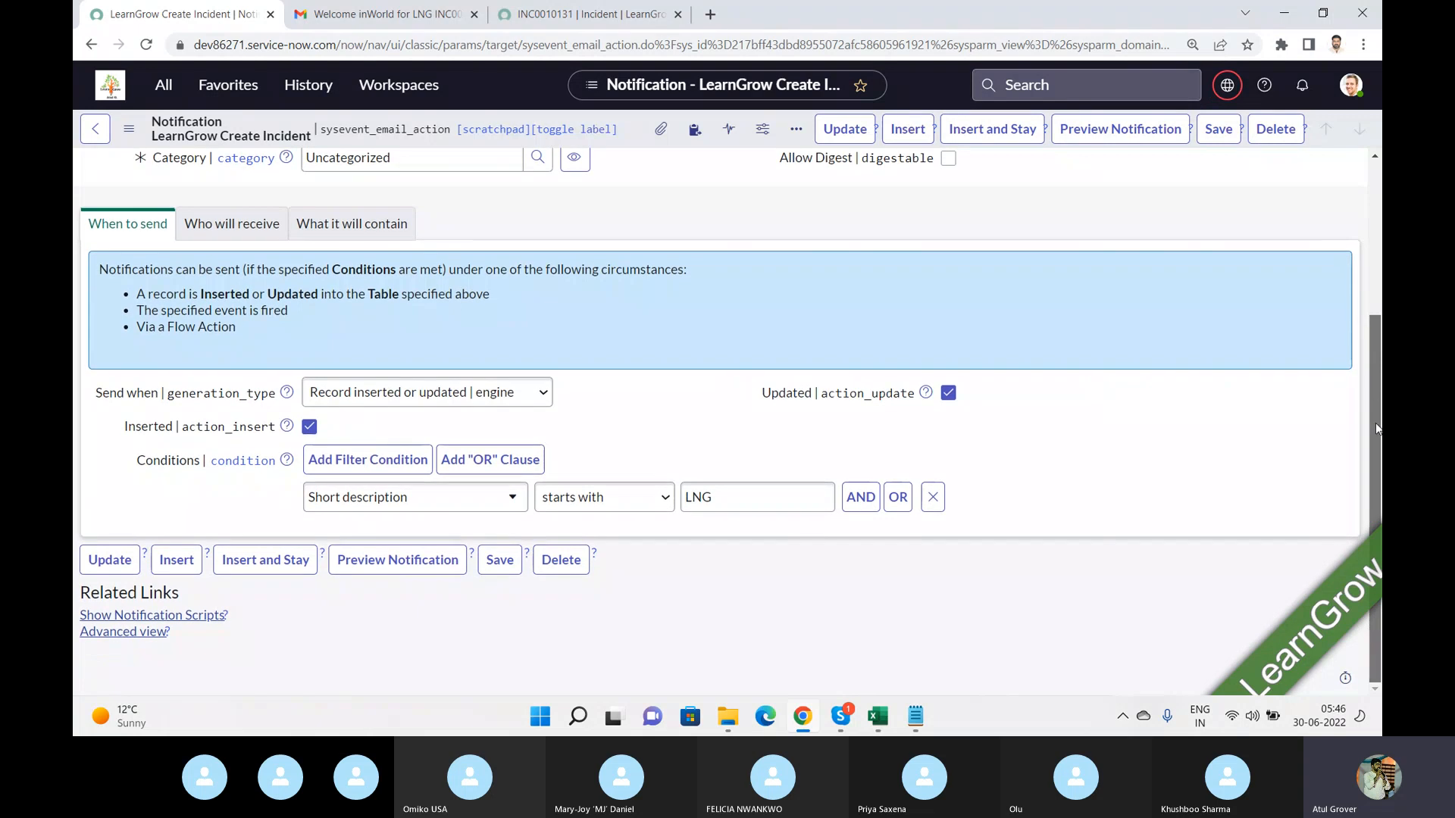
left_click(524, 394)
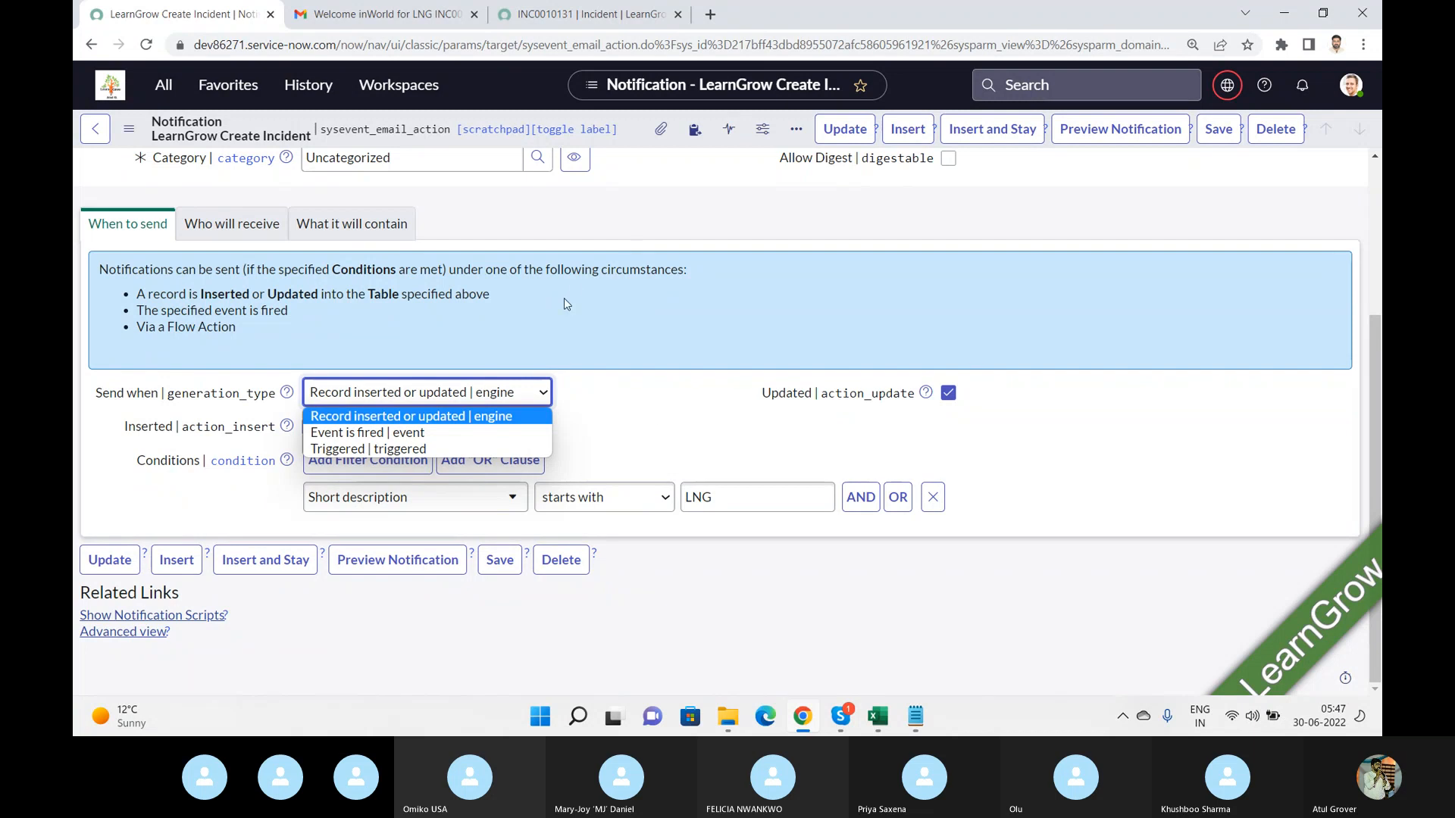
left_click(348, 231)
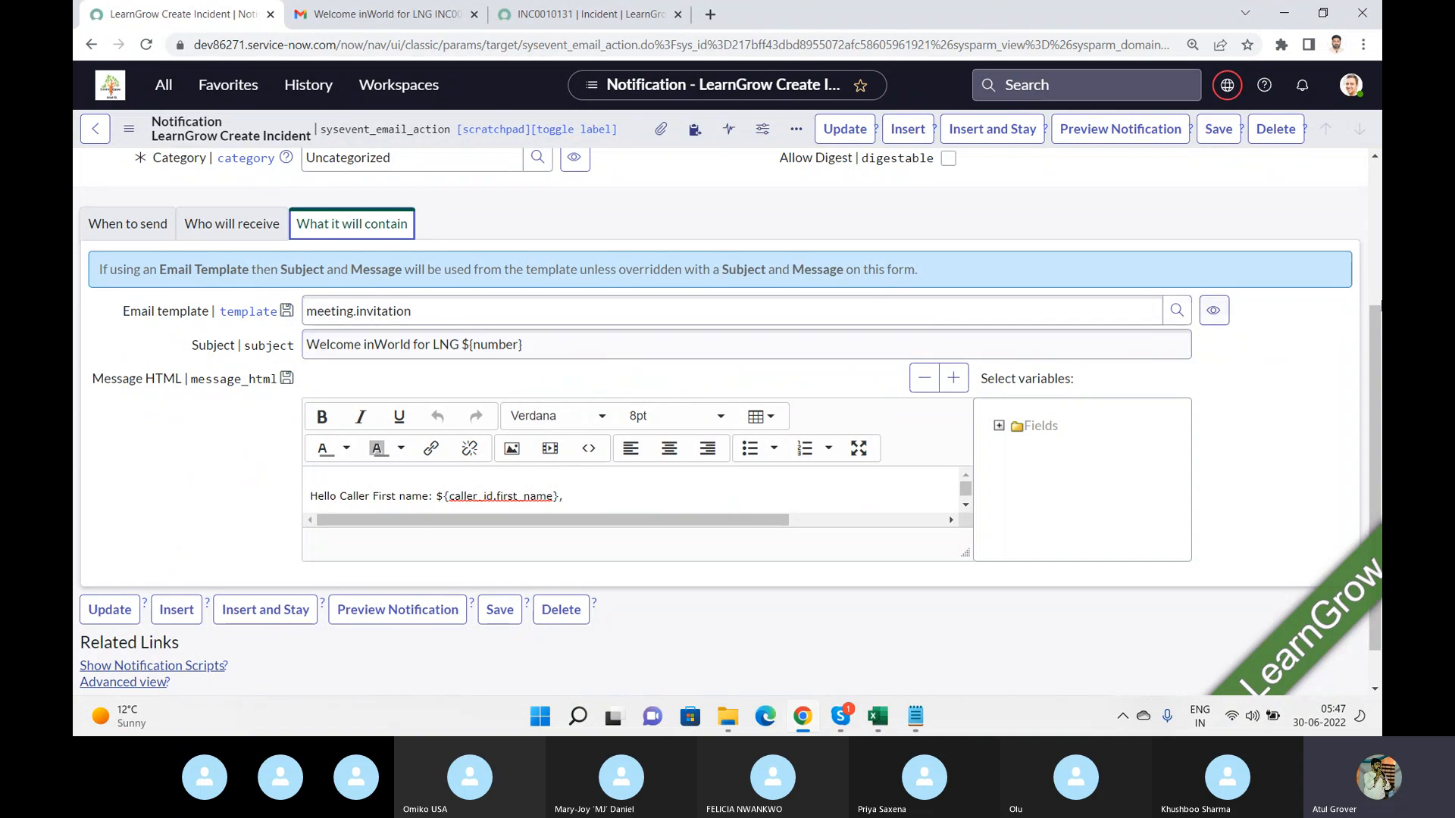
left_click_drag(1377, 327, 1377, 412)
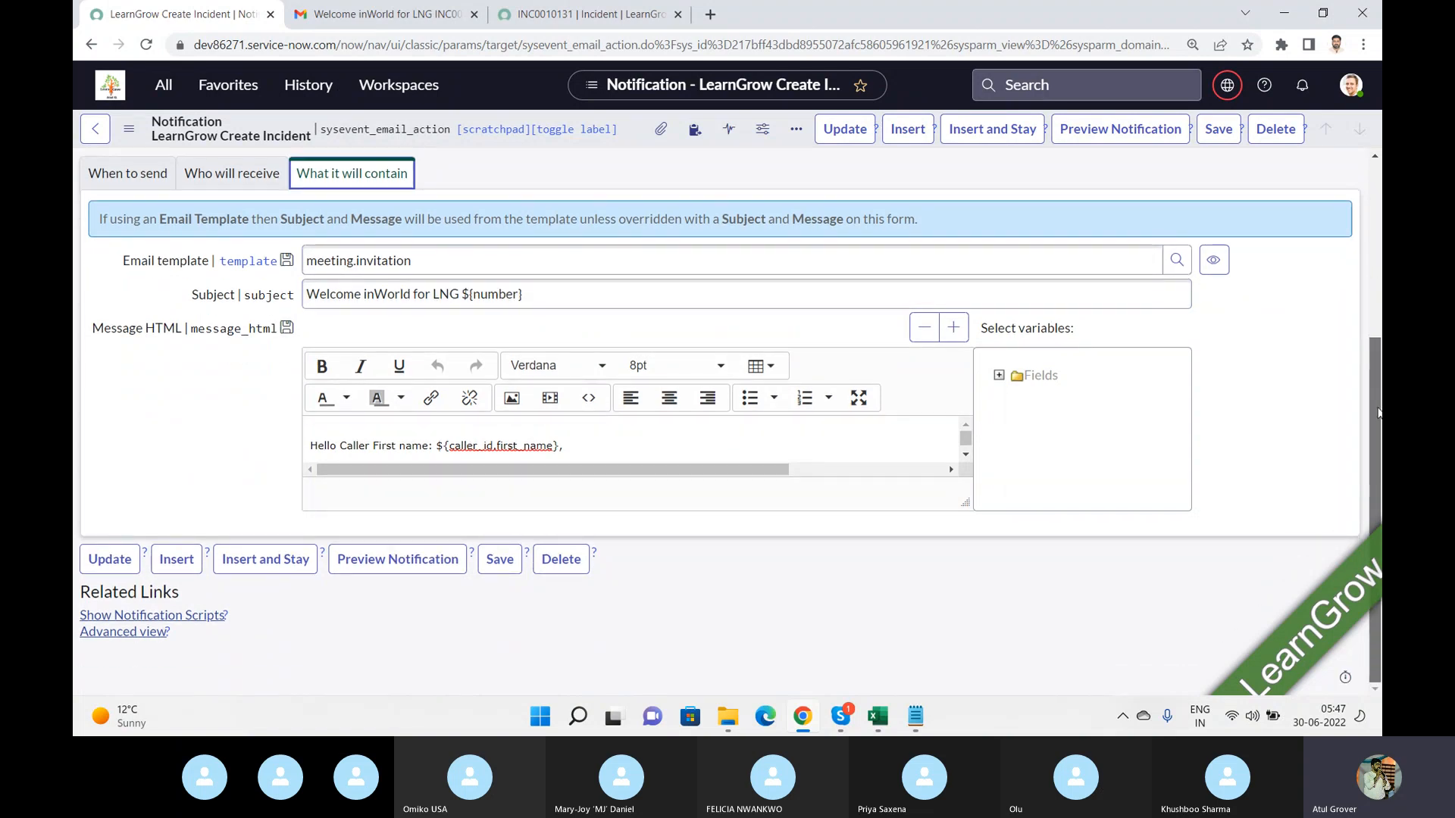
left_click_drag(1378, 412, 1380, 117)
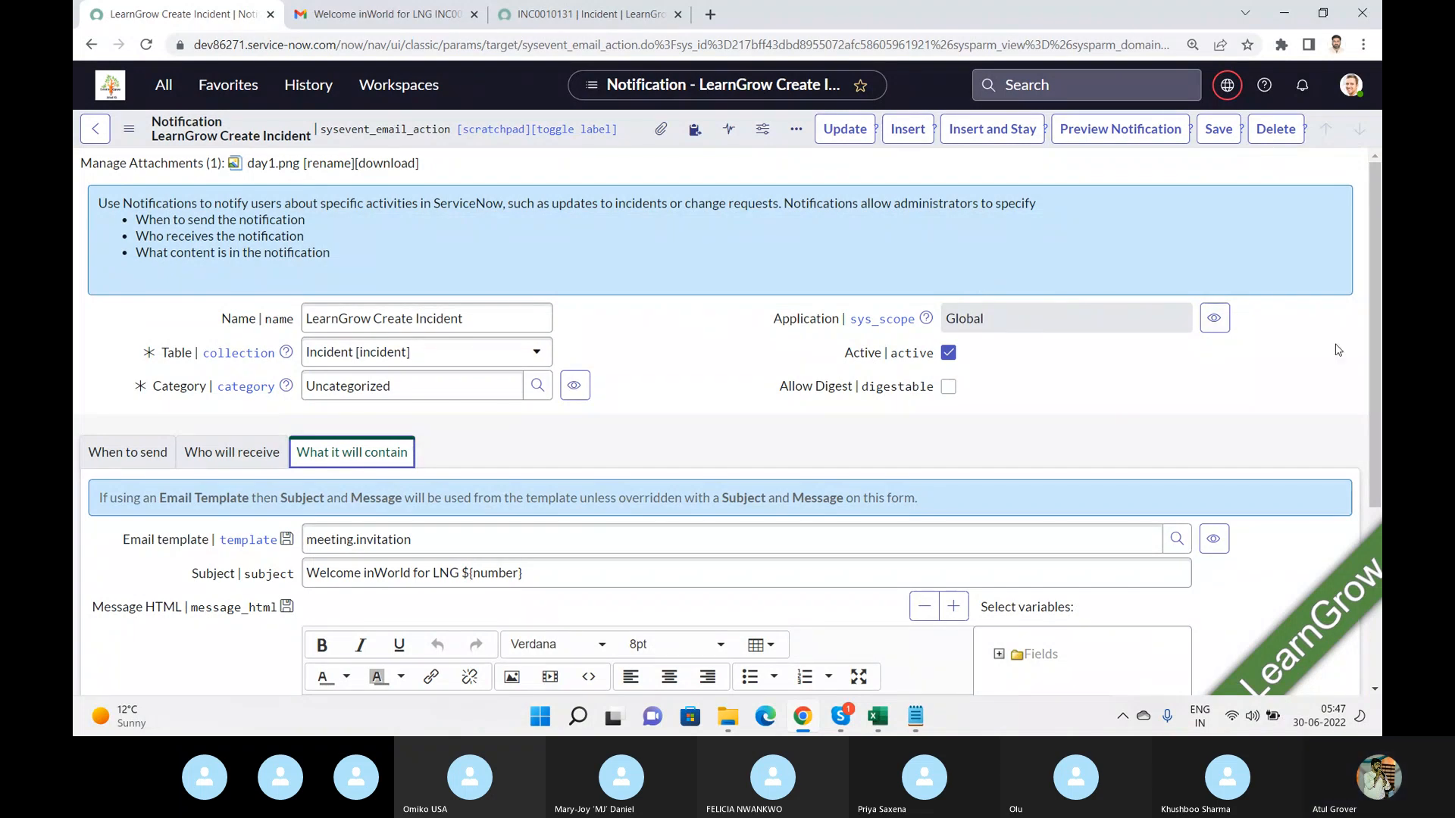
left_click_drag(1380, 263, 1381, 439)
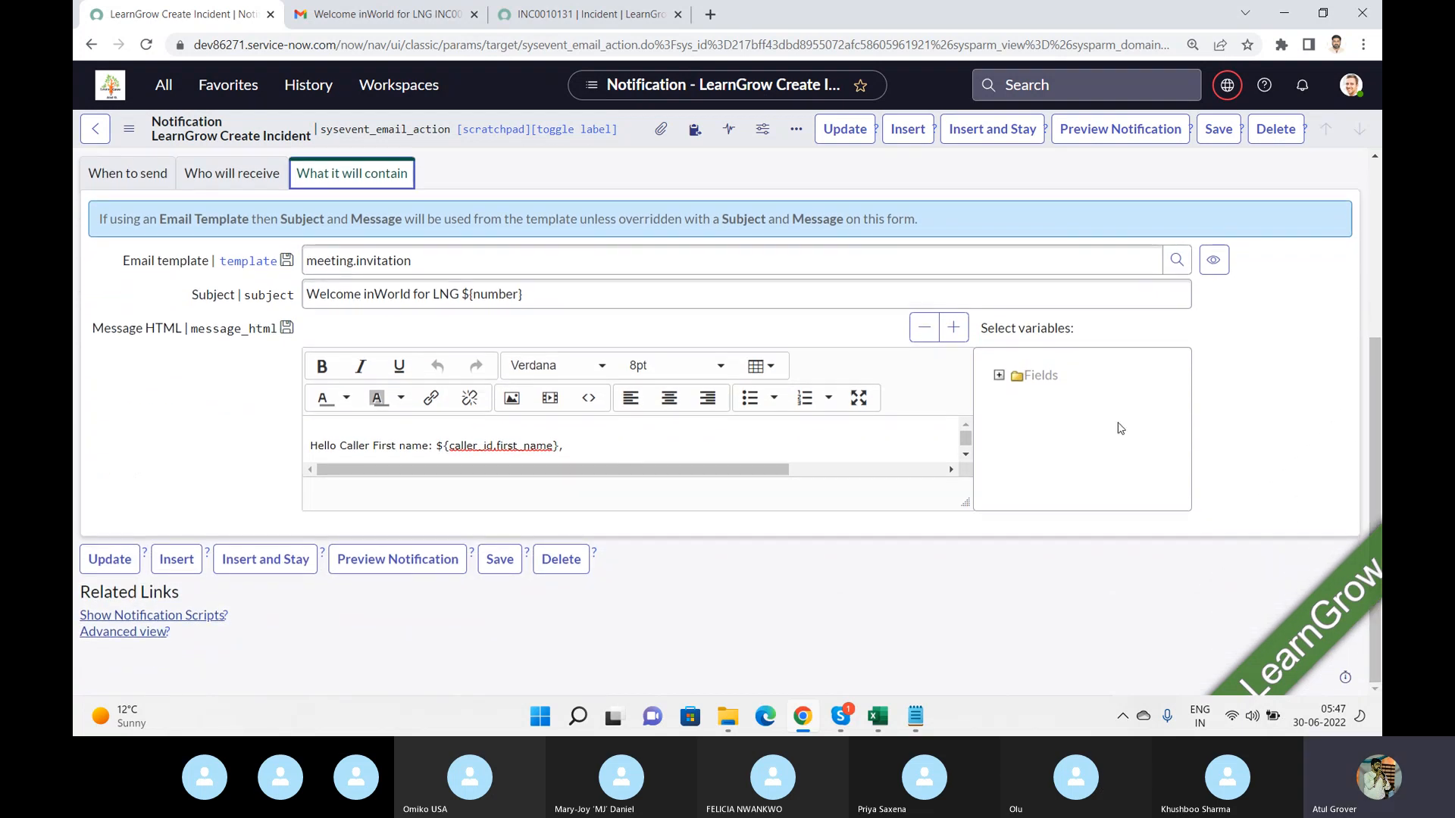
left_click(399, 561)
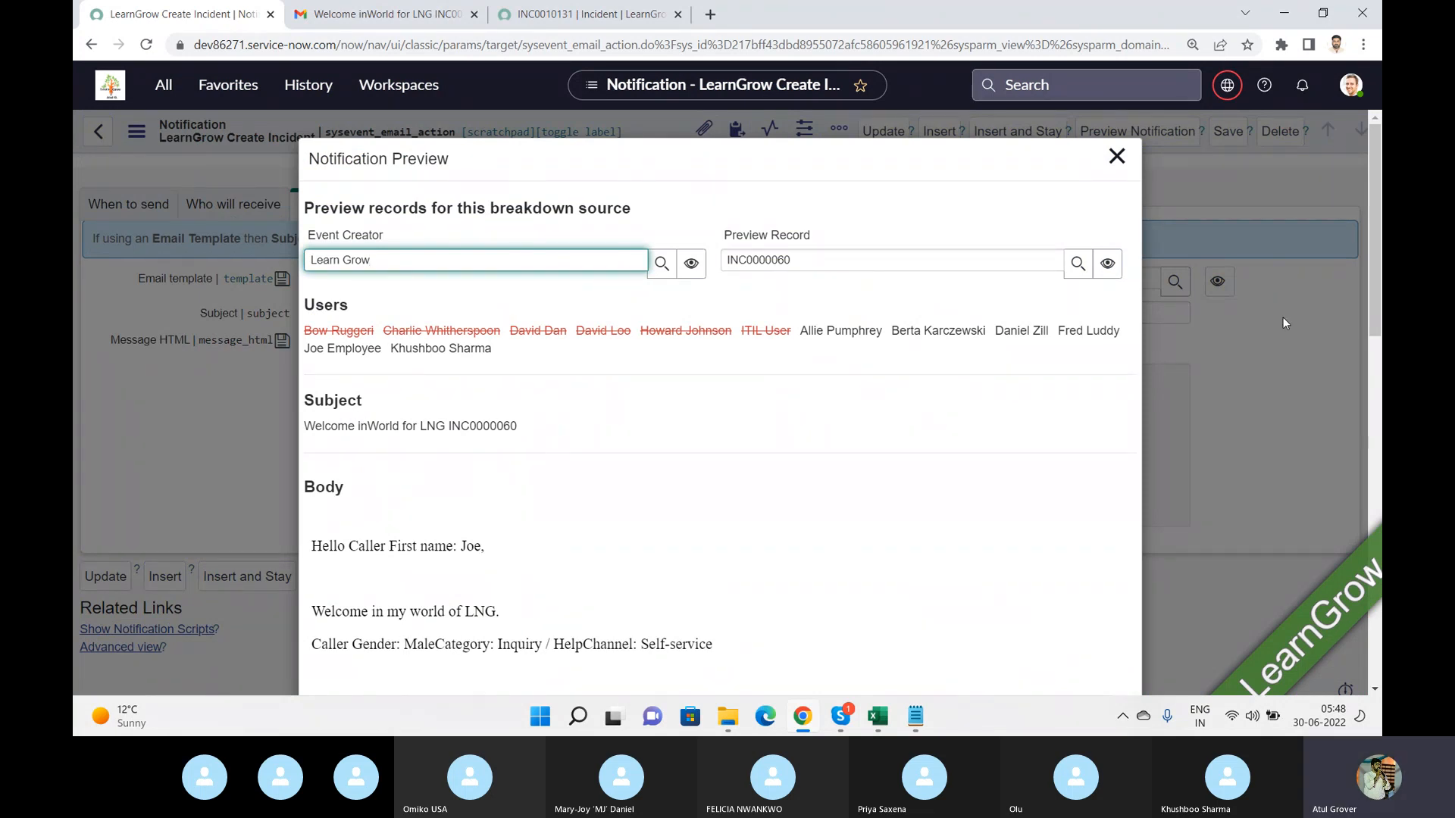
left_click_drag(1379, 293, 1372, 554)
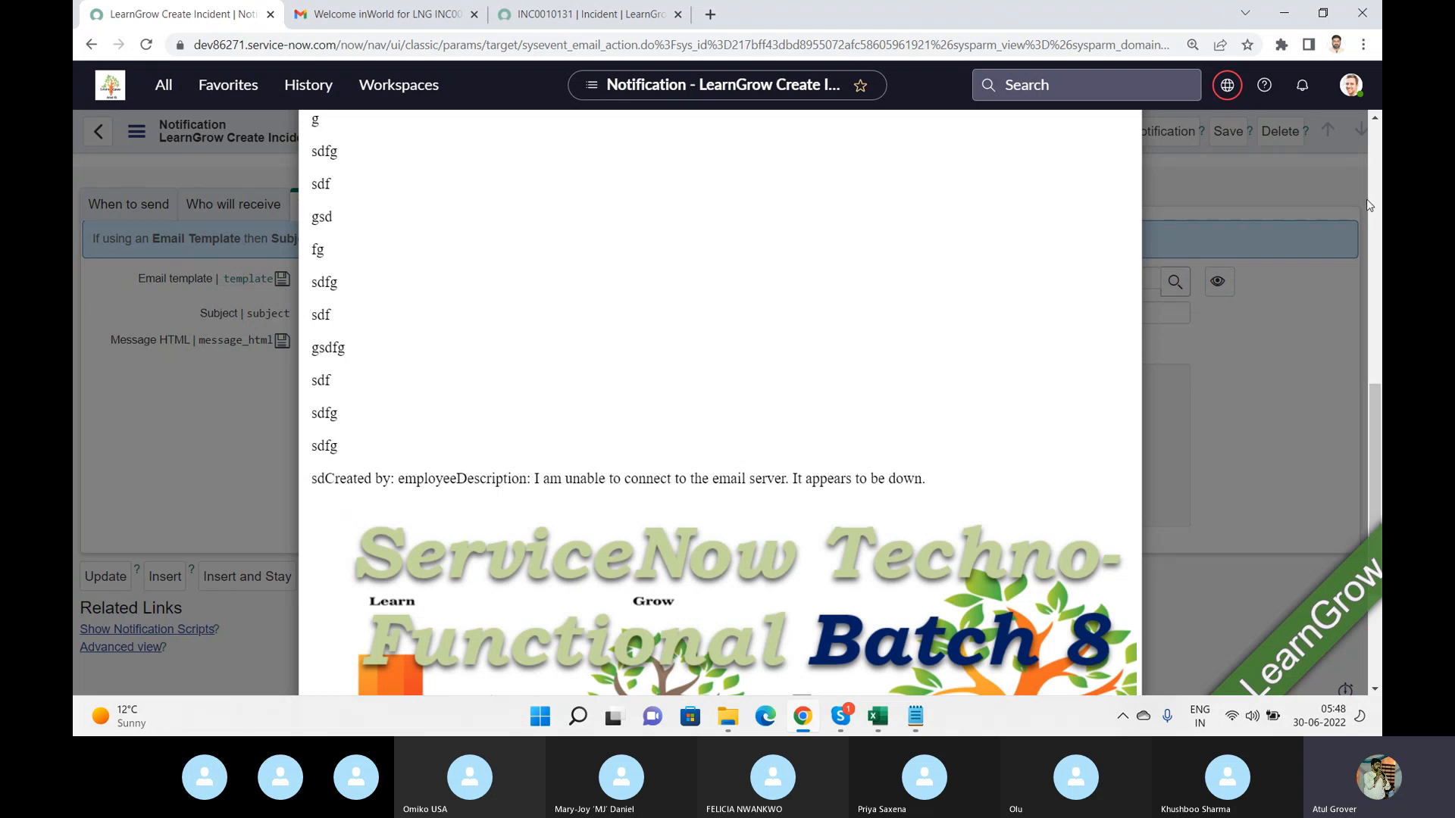
scroll(1370, 203, "up", 7)
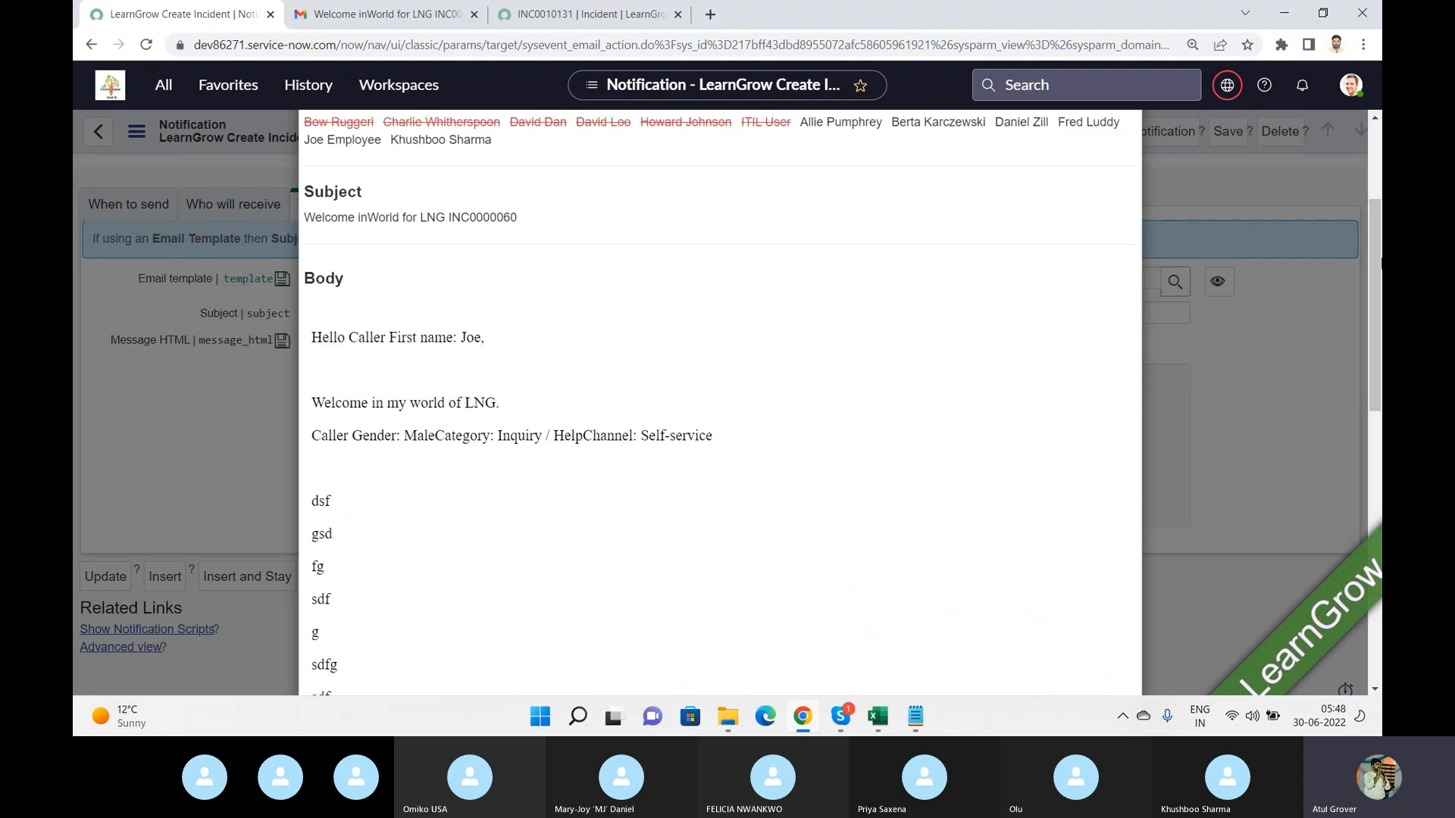
scroll(1379, 264, "up", 3)
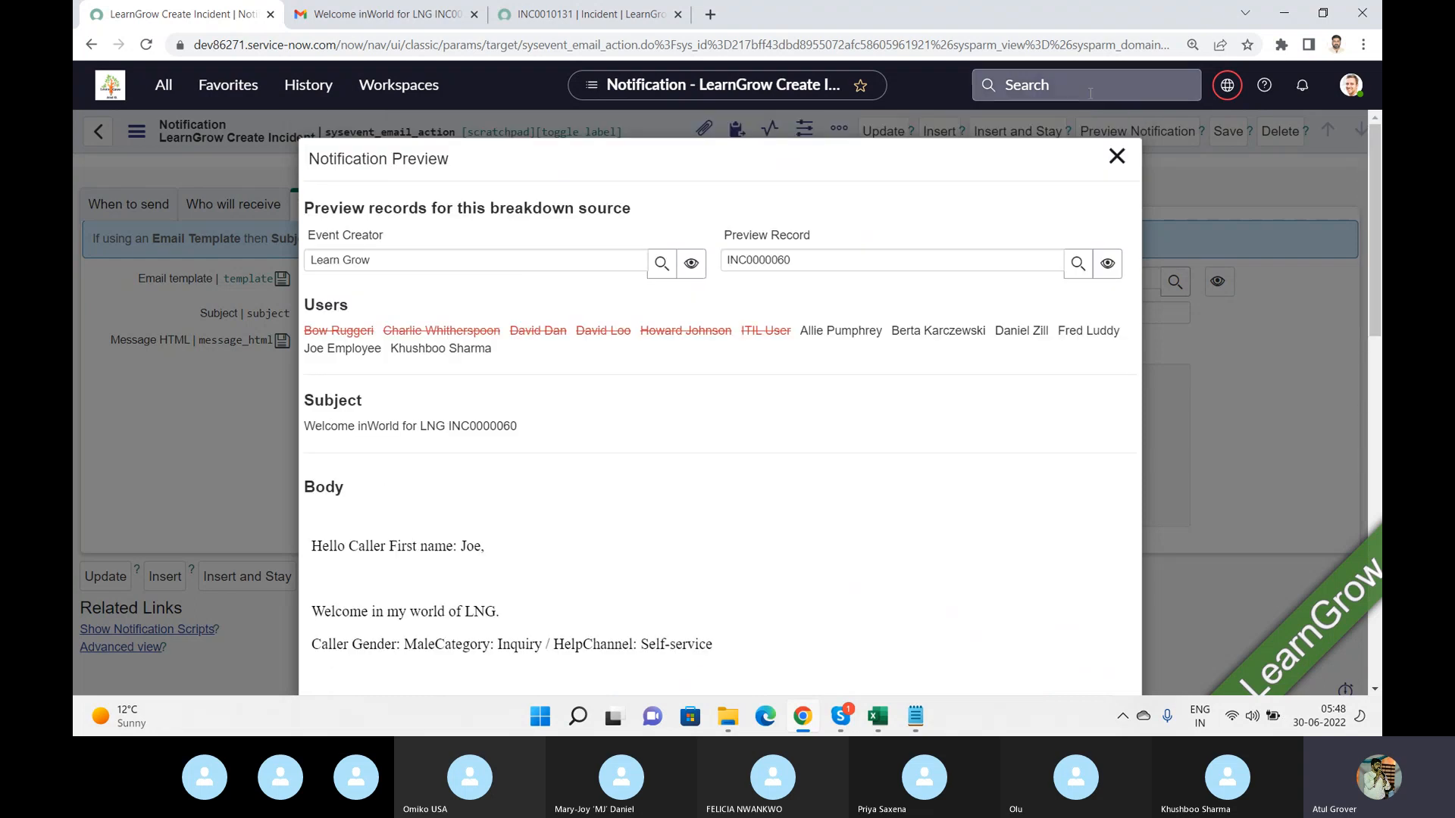
left_click(1117, 155)
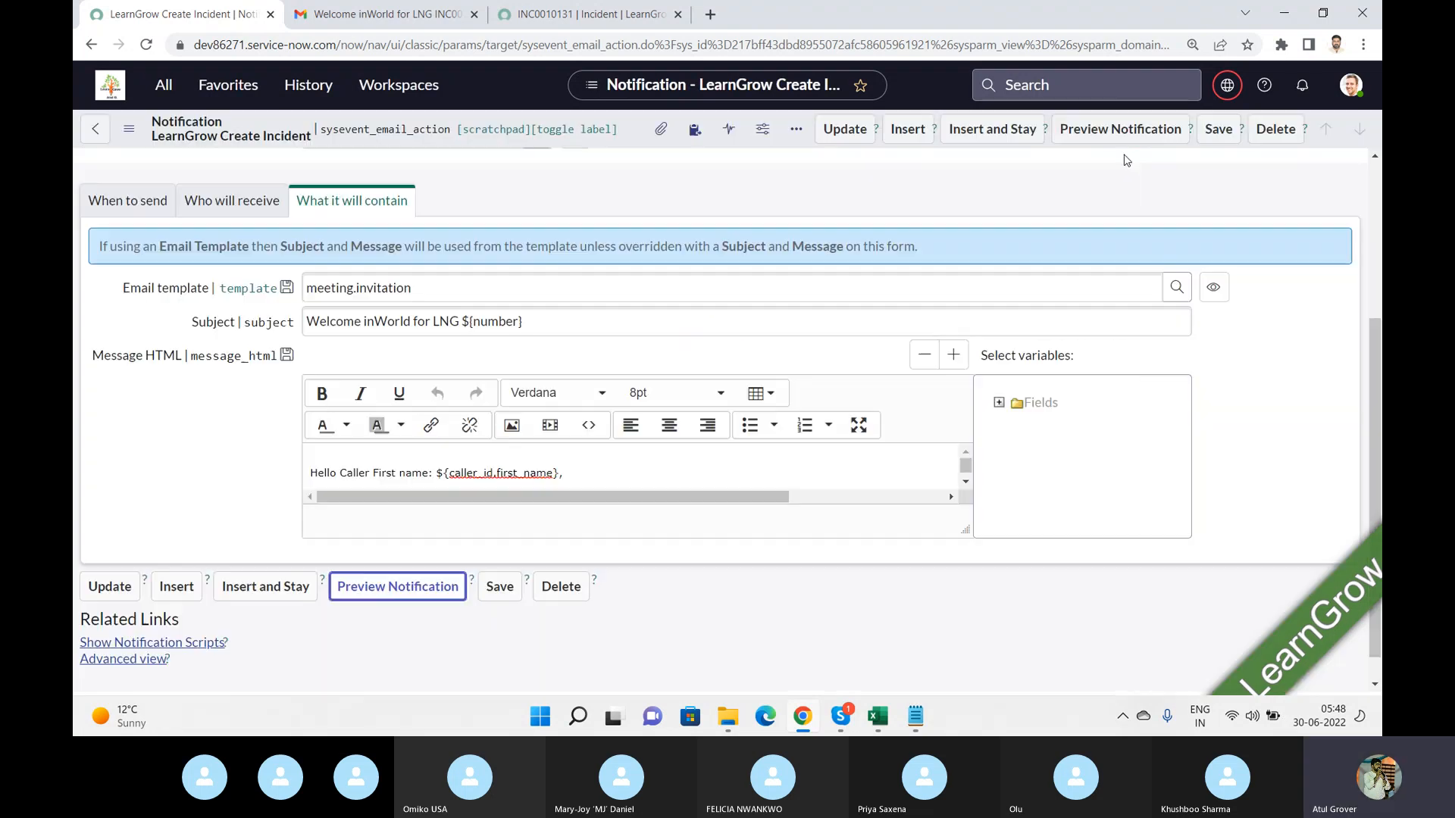
Open the meeting.invitation email template in a new window and examine its table name in the address.
left_click(1223, 295)
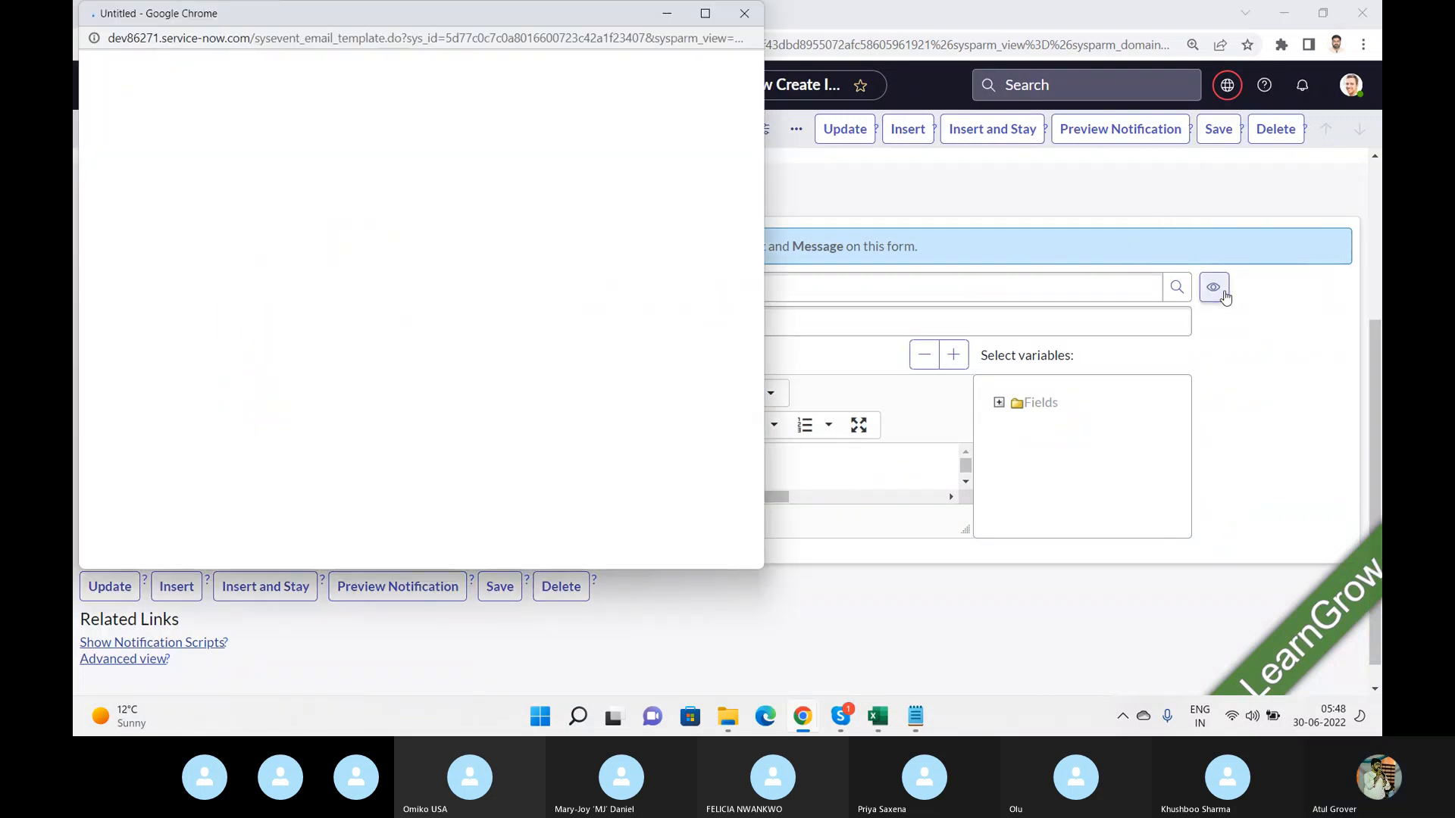
left_click(707, 14)
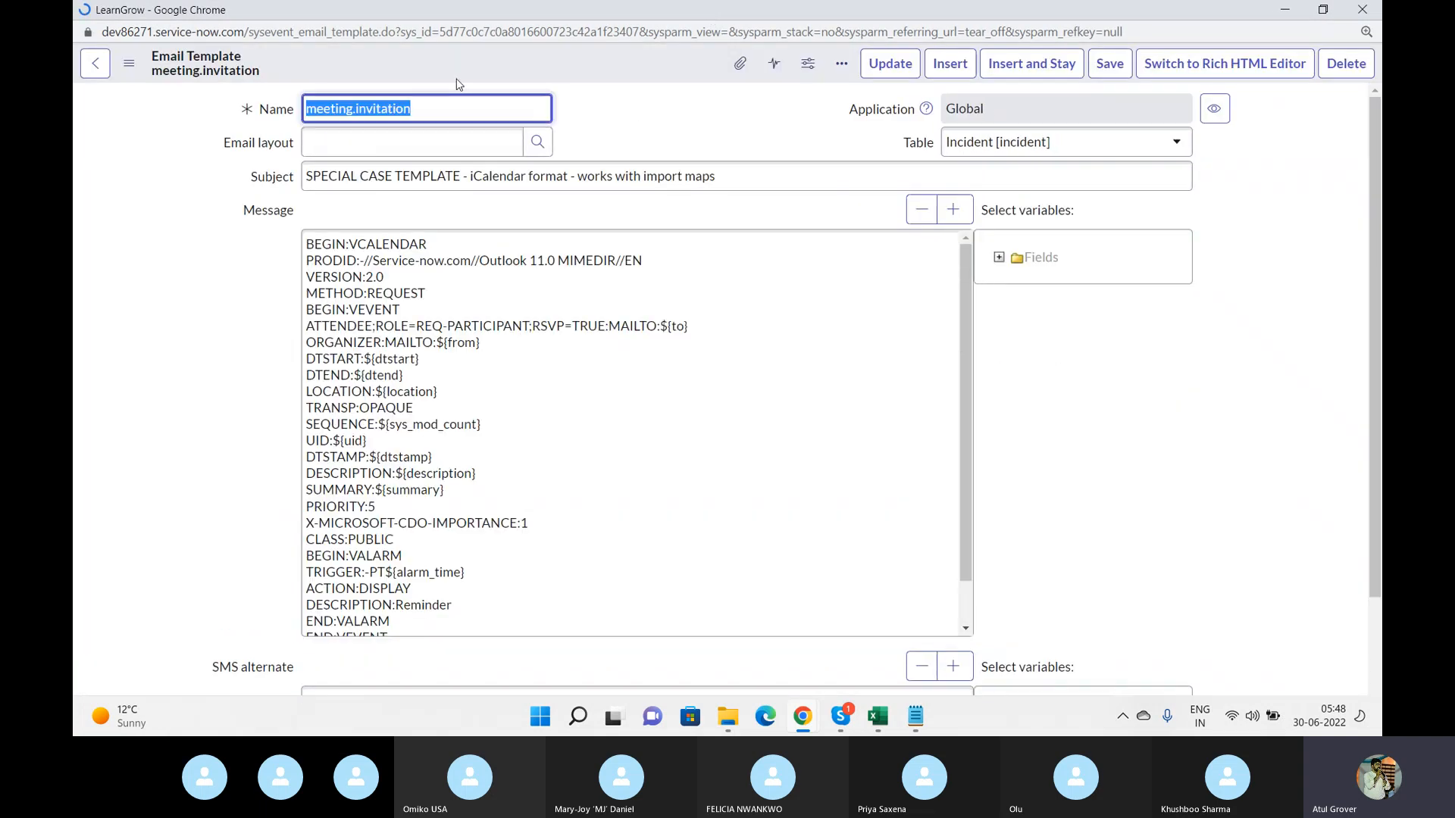
left_click(250, 33)
left_click_drag(249, 34, 380, 23)
key("ctrl+c")
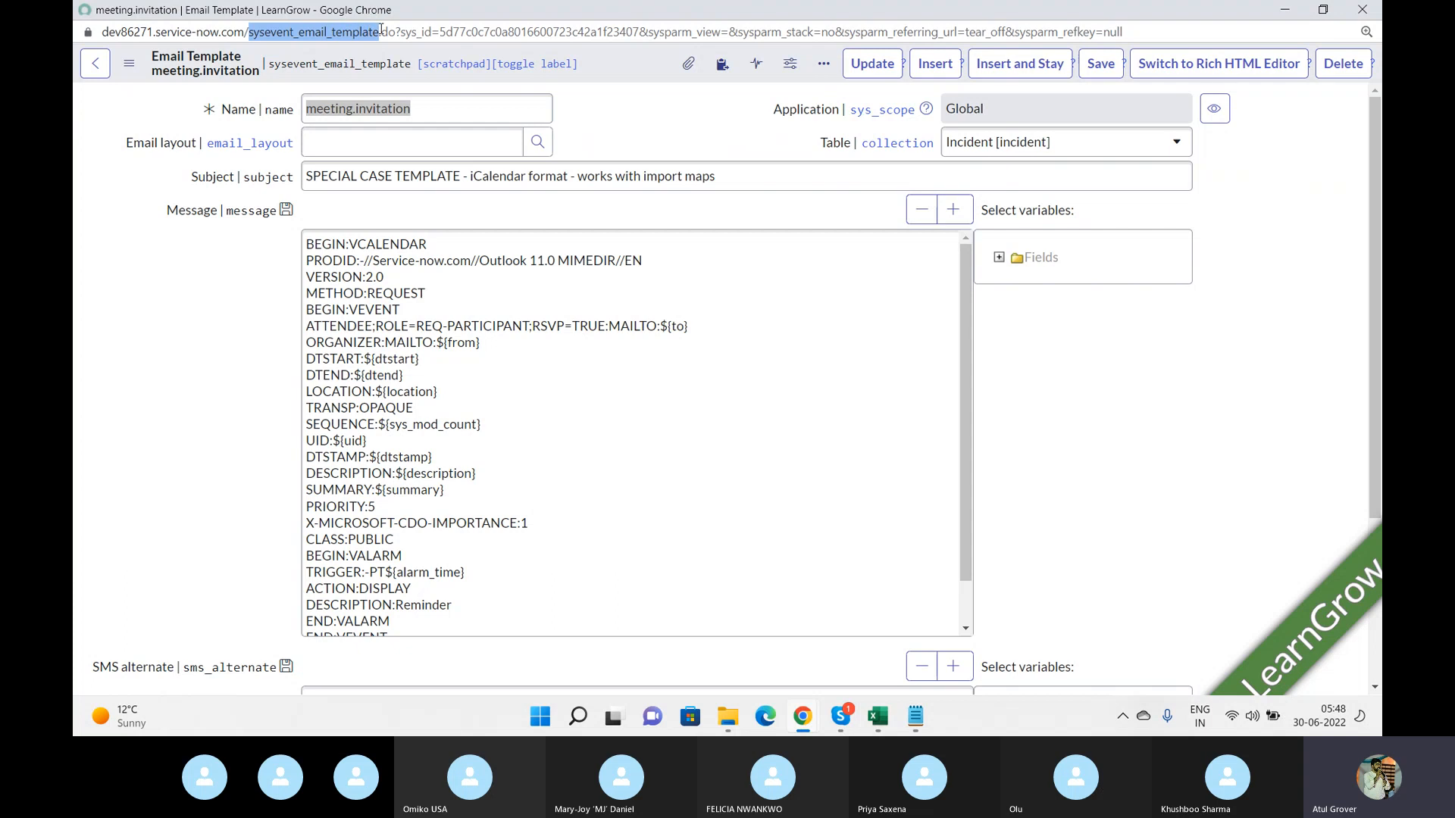
left_click_drag(381, 31, 382, 33)
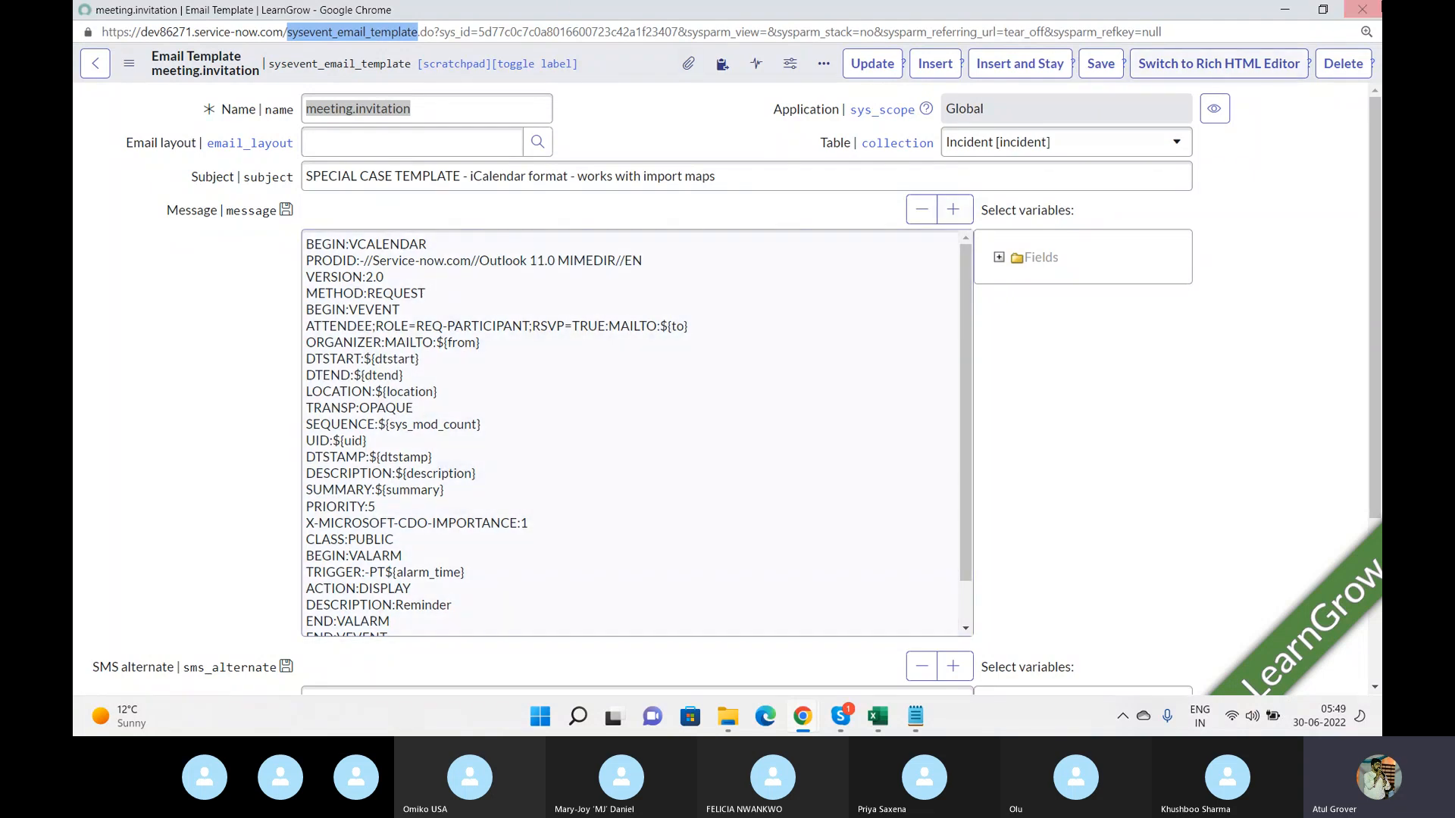
left_click(1373, 9)
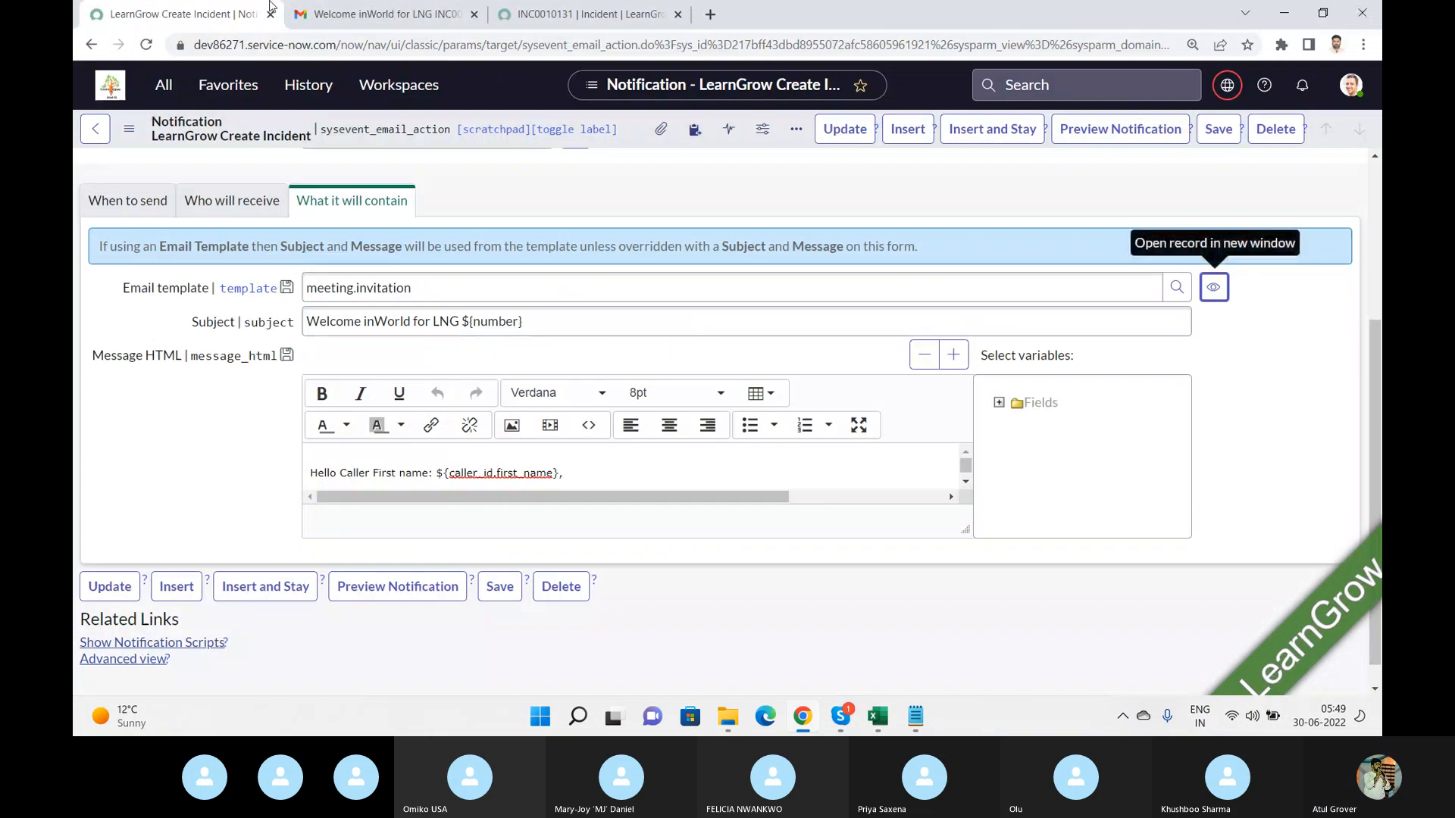
left_click(164, 85)
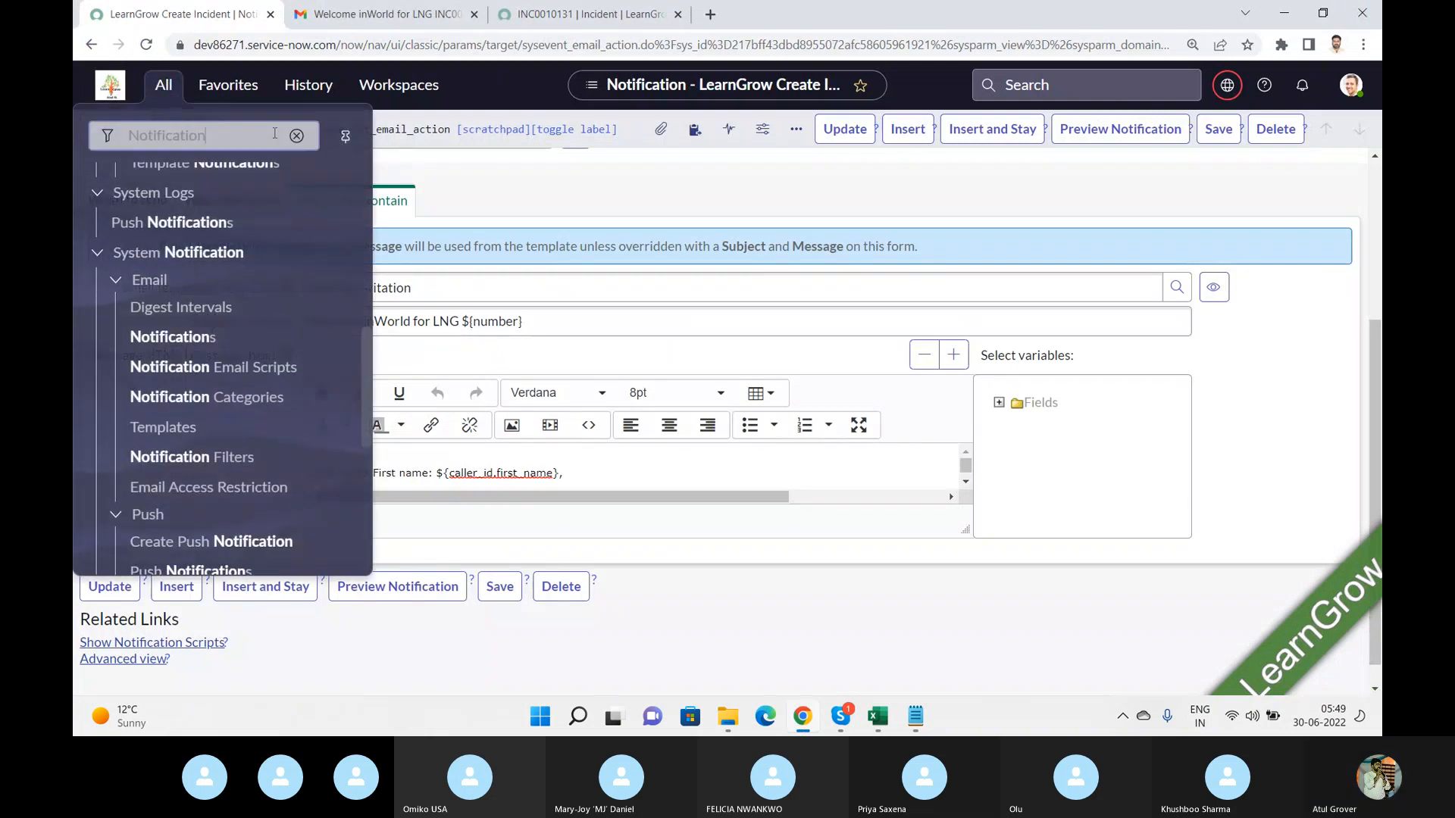
key("ctrl+v")
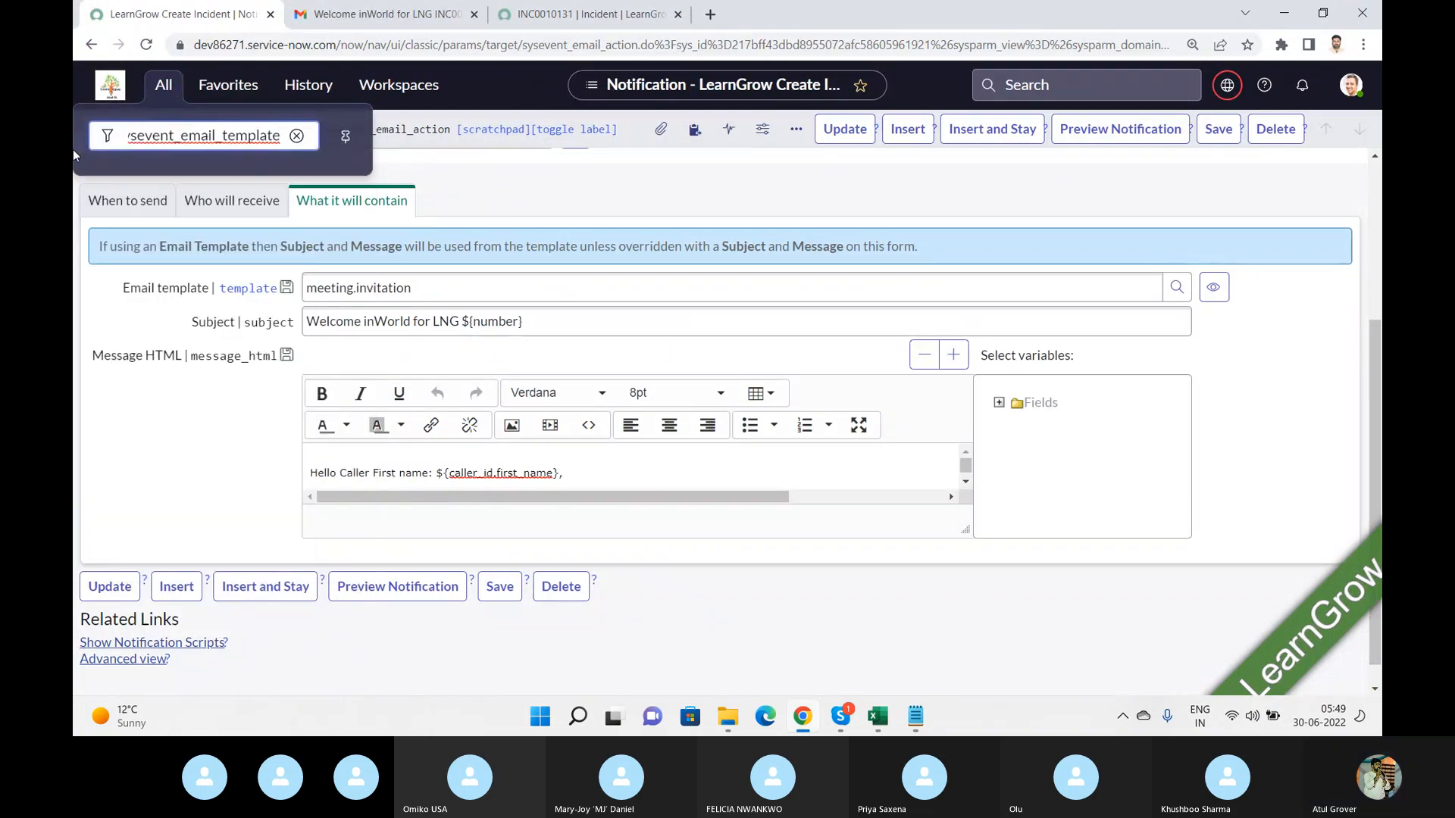
type(".LIST")
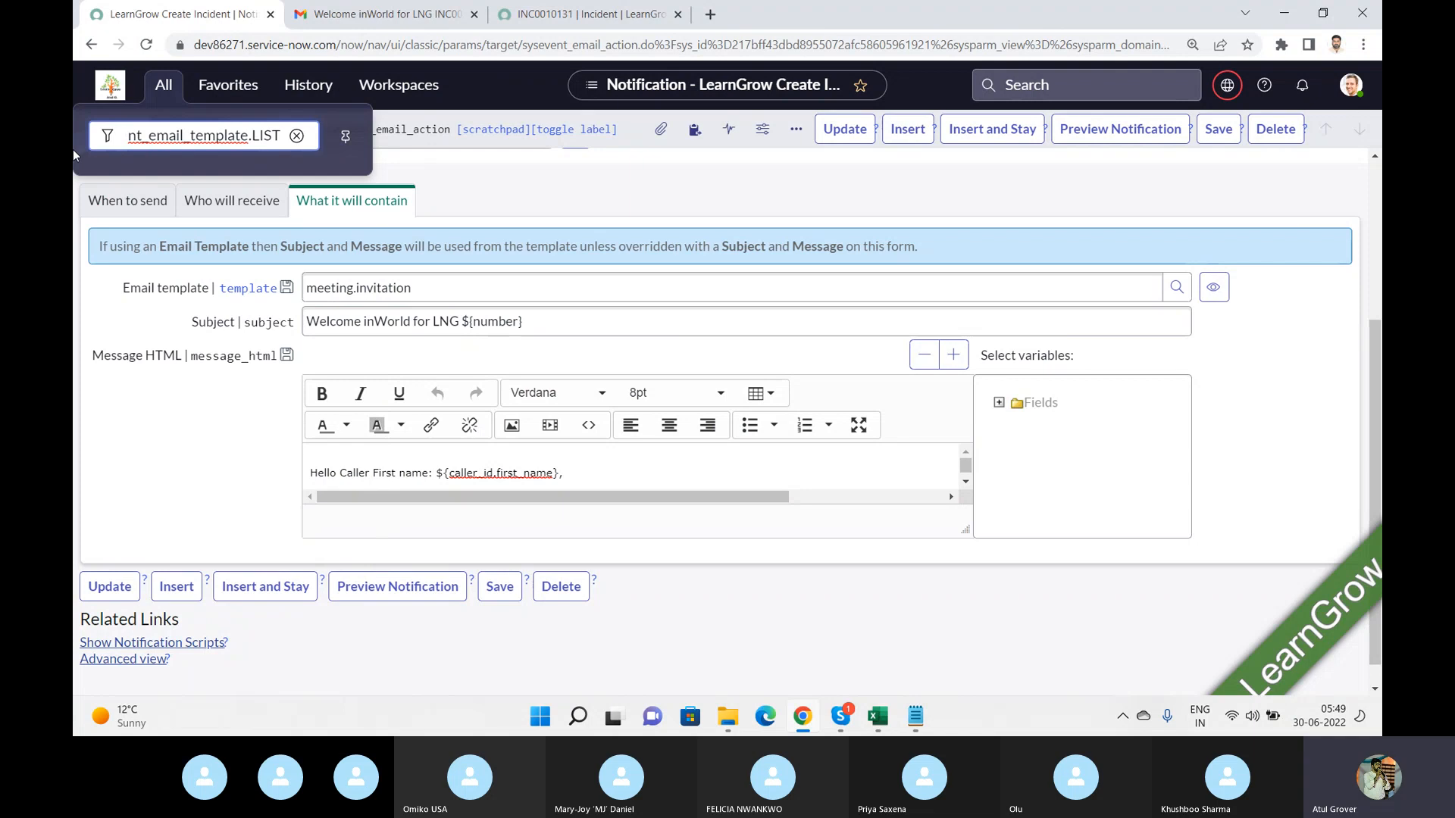
key("Return")
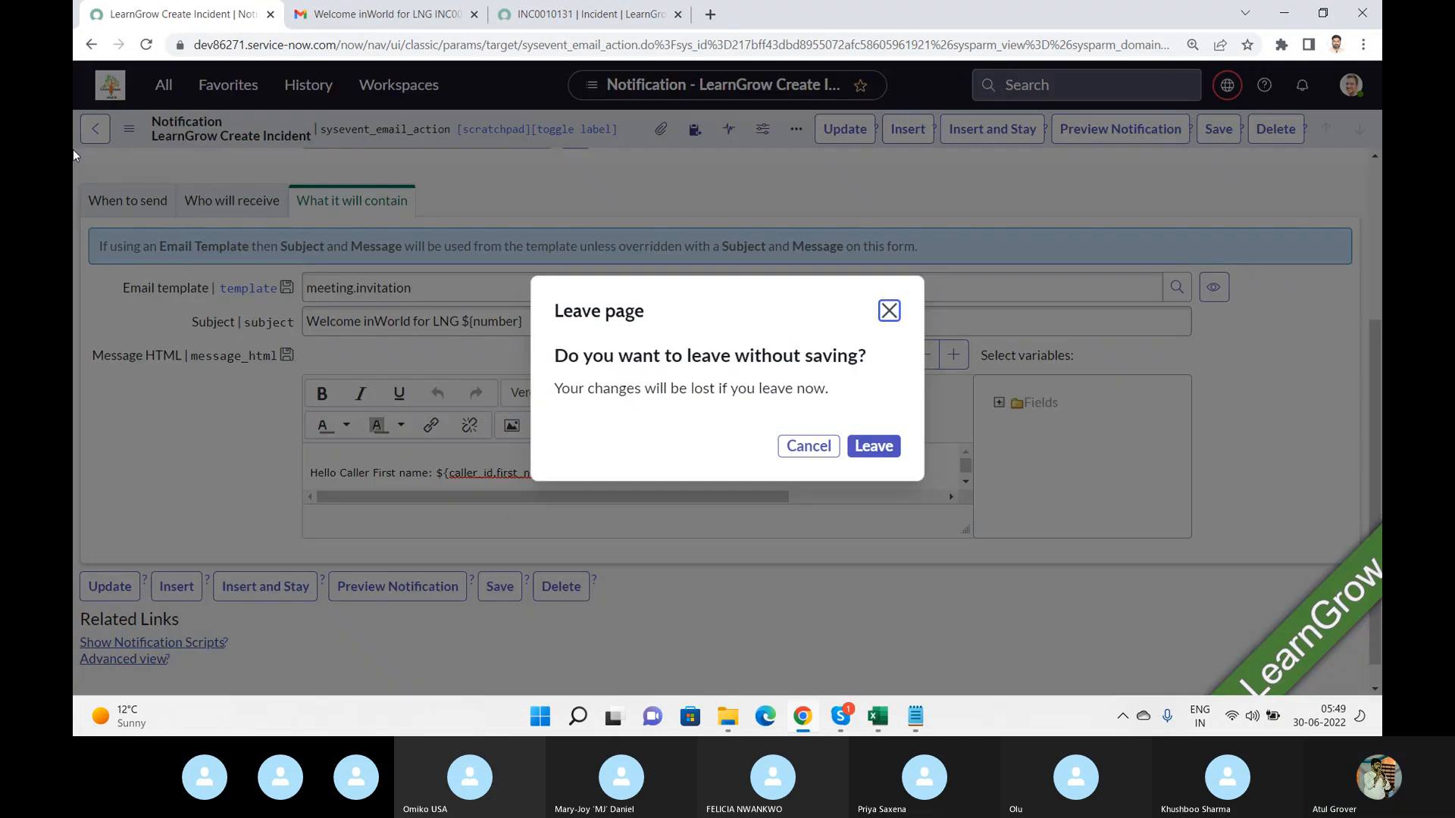
left_click(814, 448)
Open the sysevent_email_template list by its URL in a new browser tab.
left_click(710, 14)
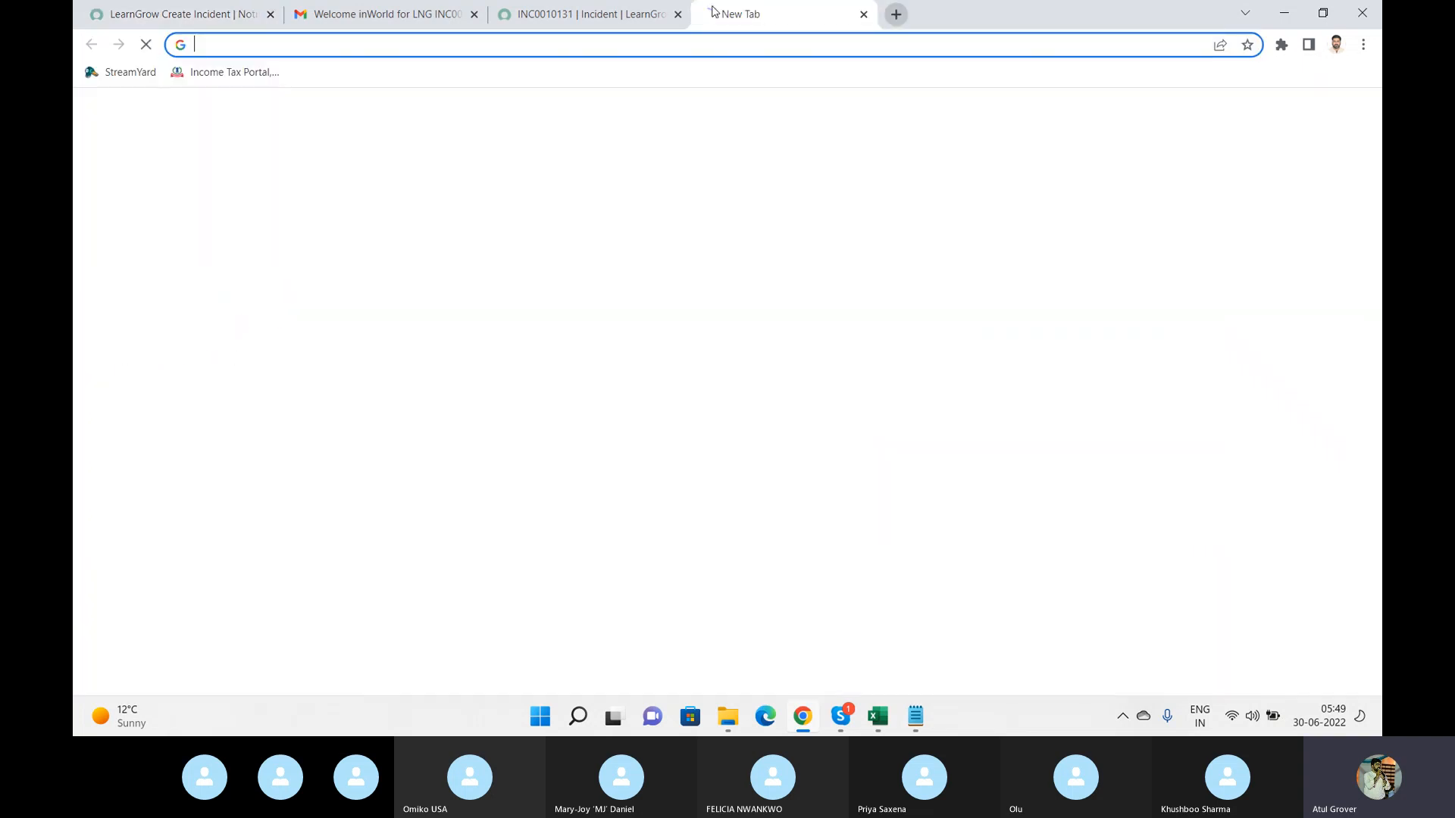
type("dev86271.service-now.com/")
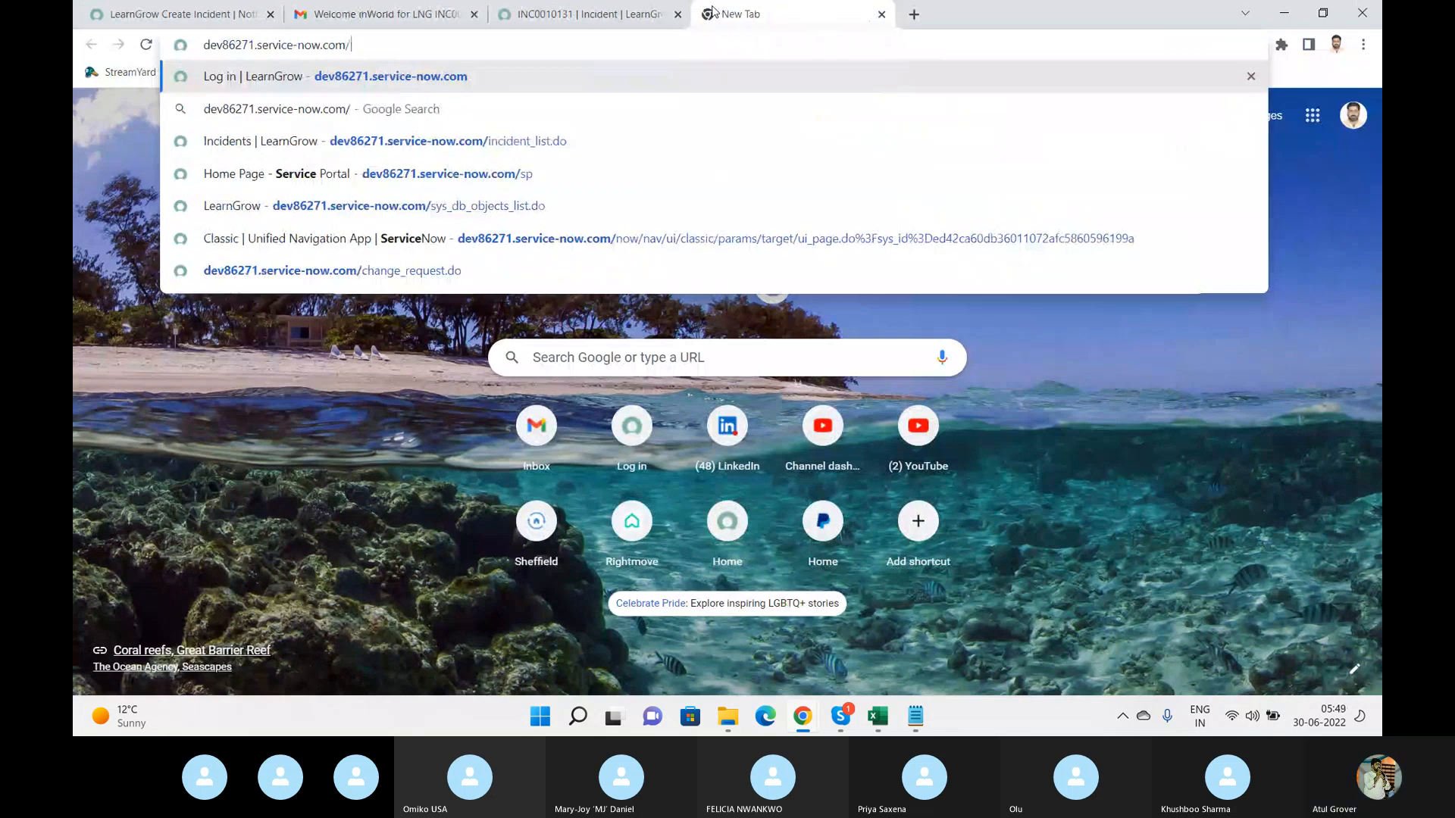
key("ctrl+v")
type("_")
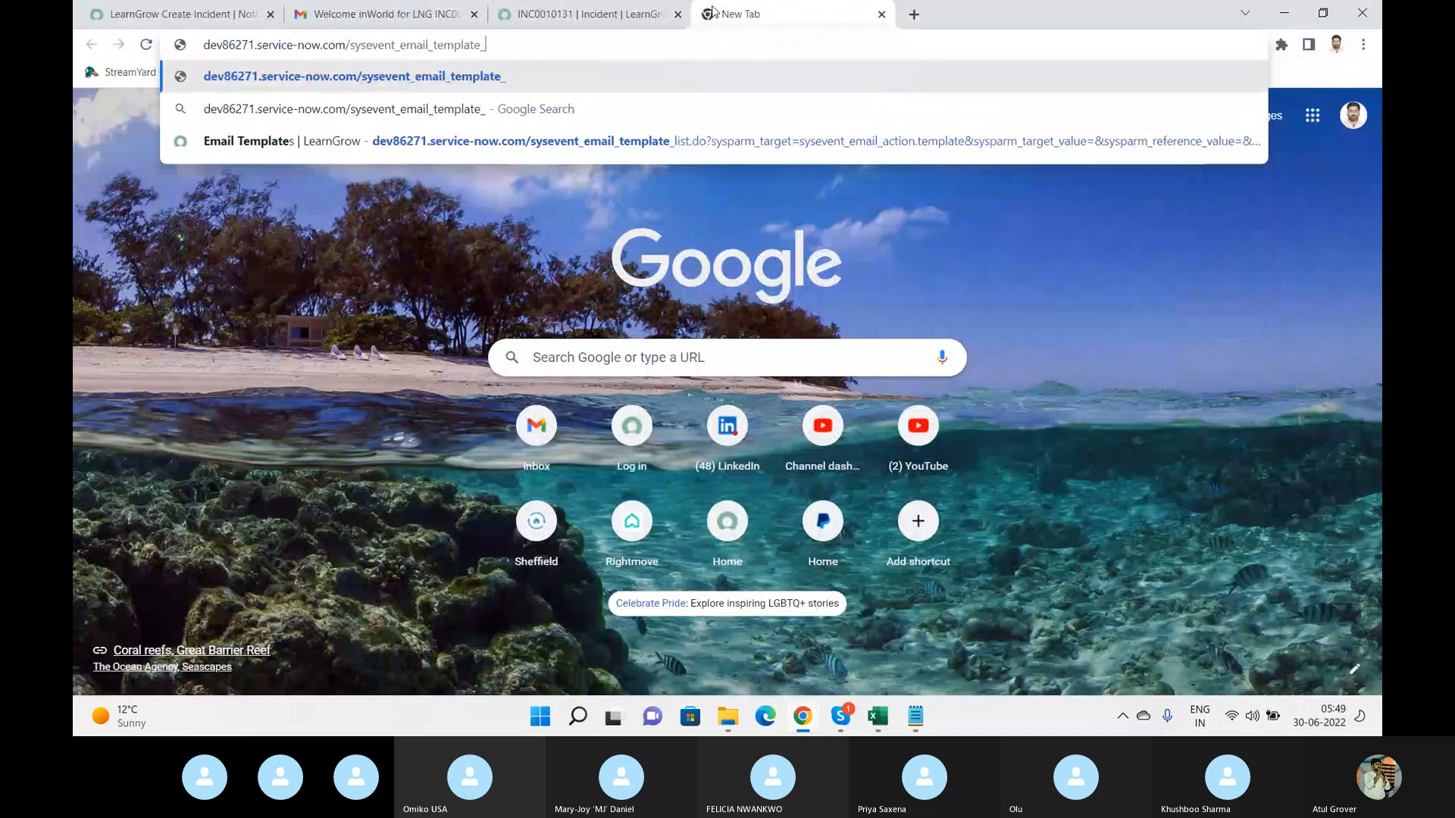
type("list.do")
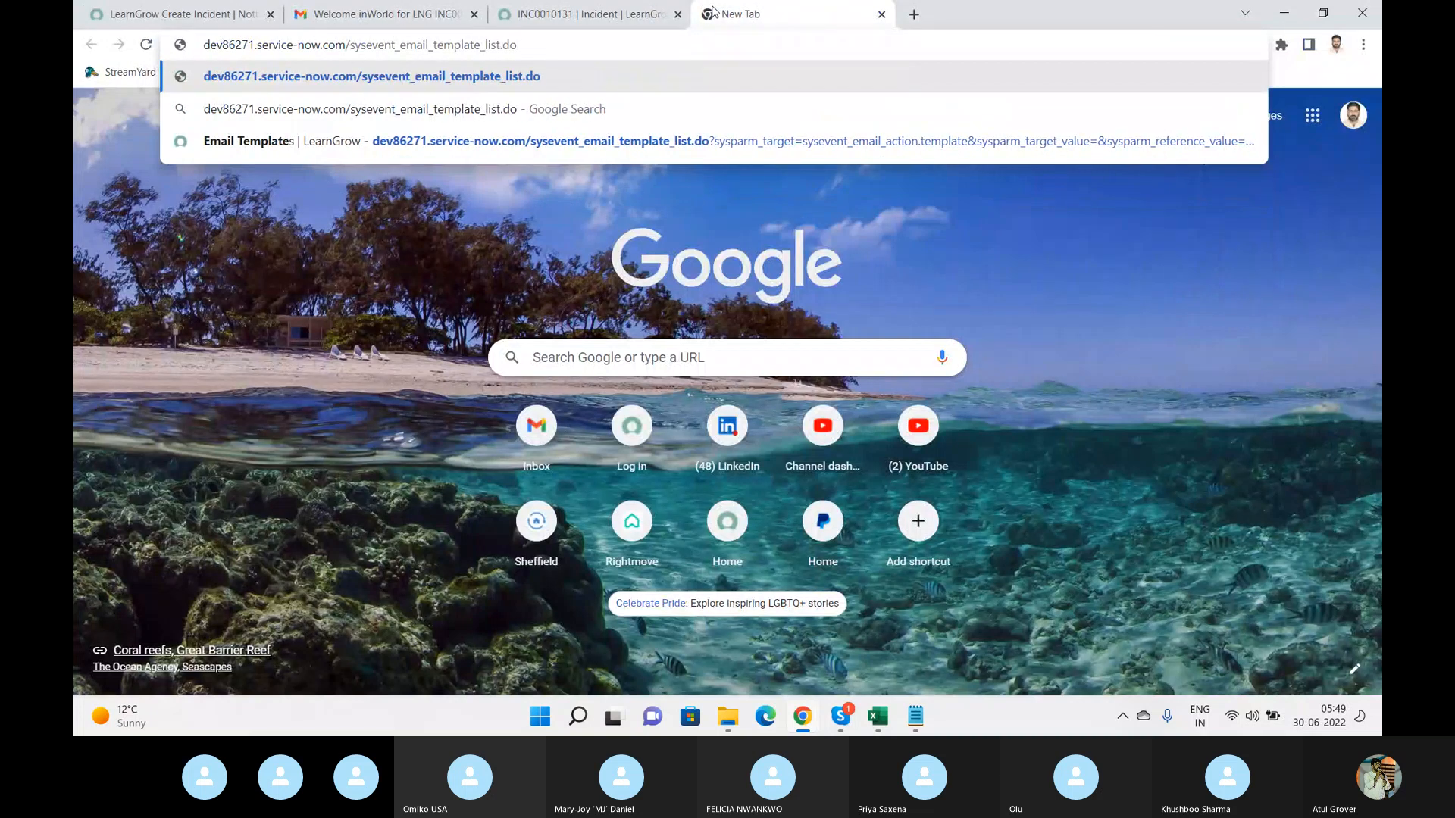
key("Return")
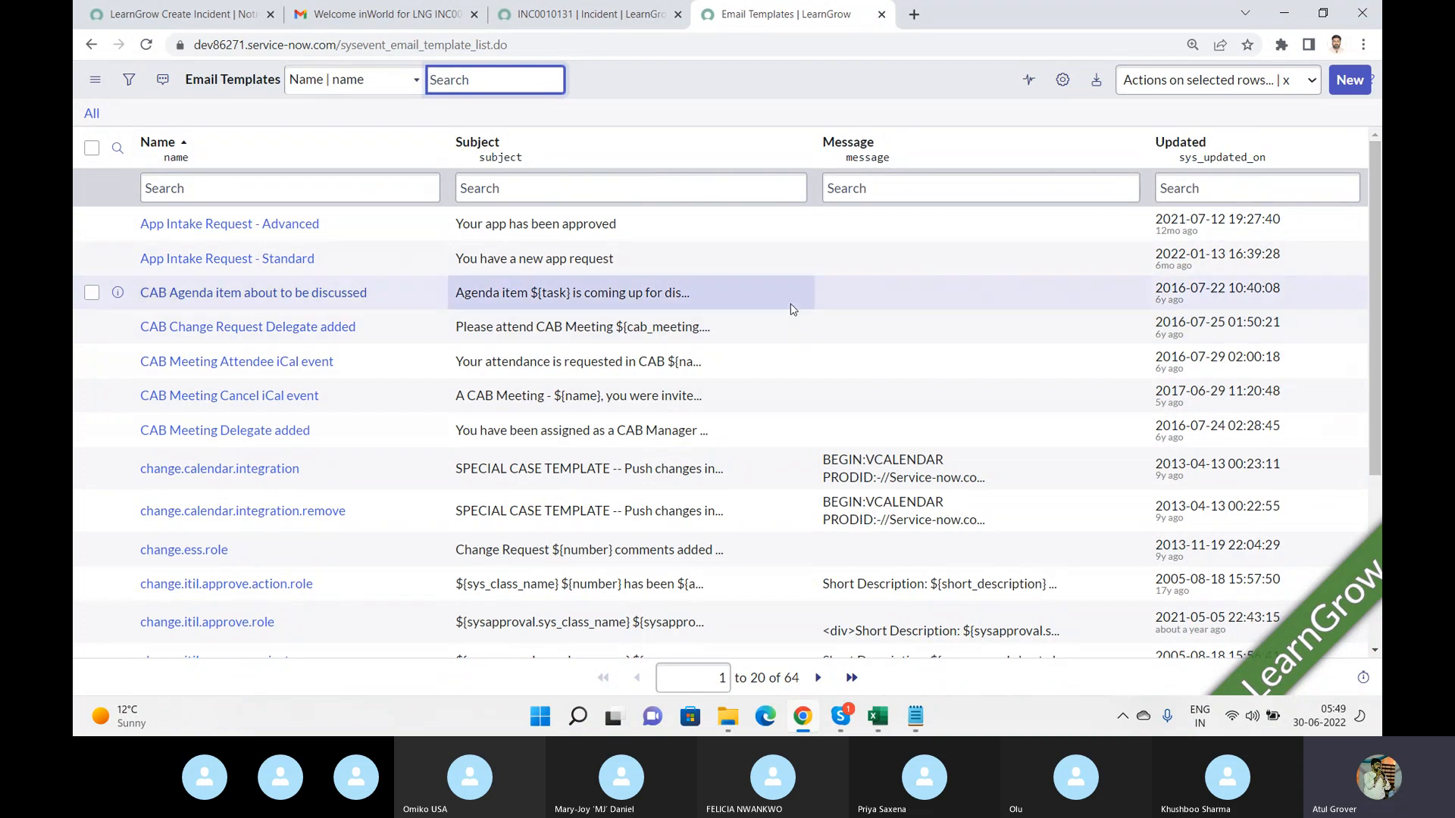
Filter the email templates for names containing prefe and open the Unsubscribe and Preferences template.
left_click_drag(1380, 190, 1380, 358)
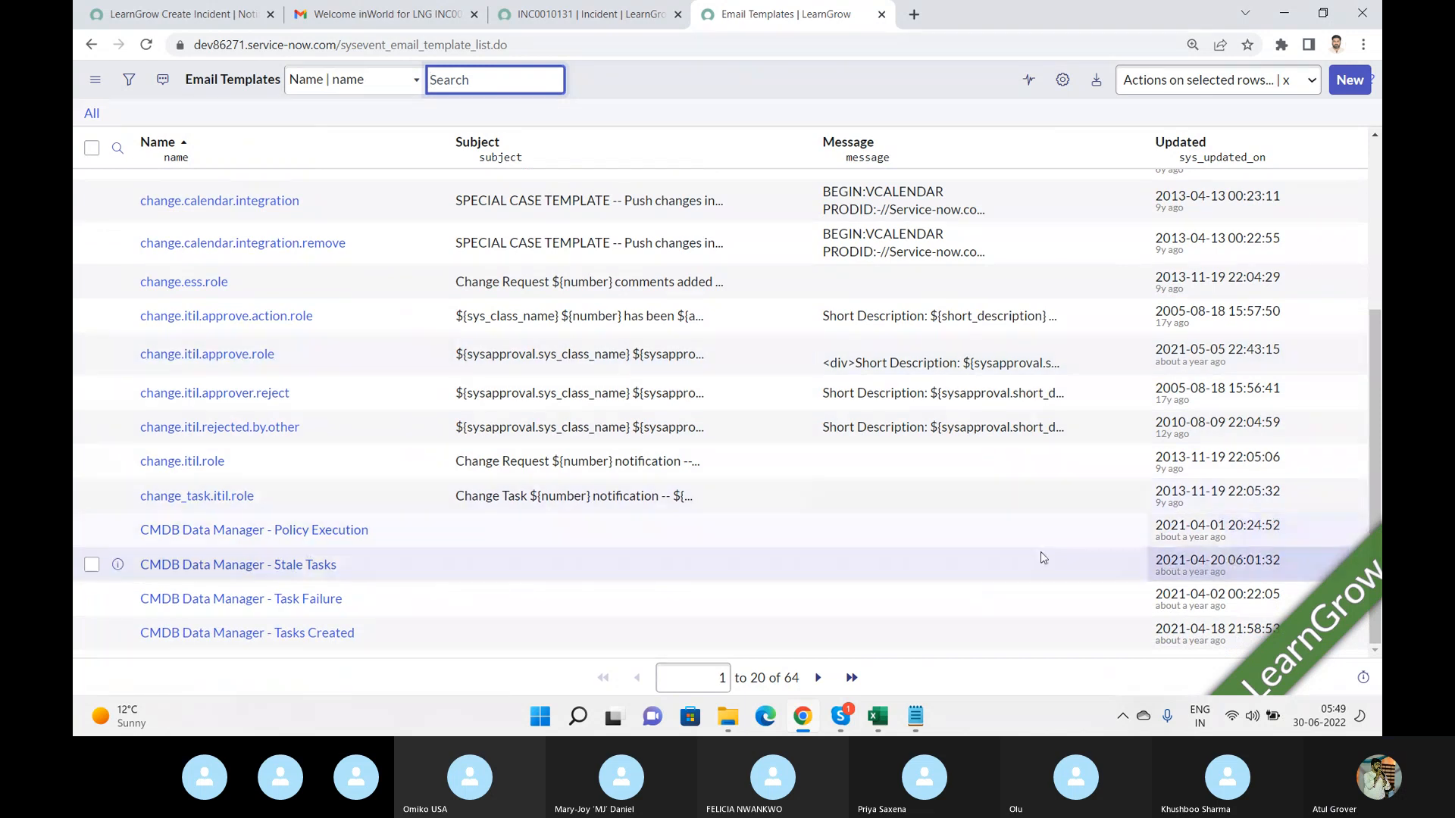
left_click(118, 147)
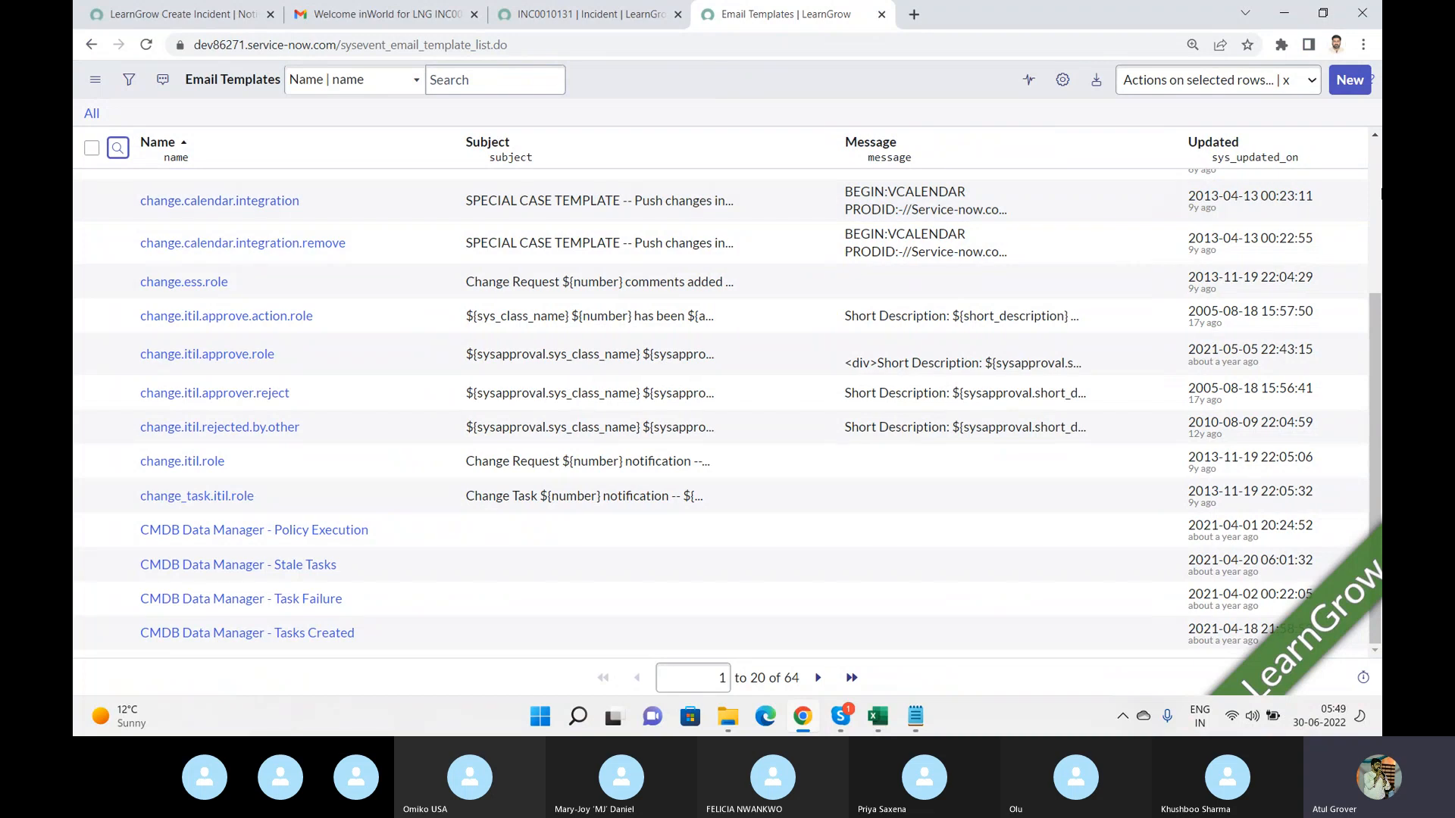
scroll(1378, 197, "up", 3)
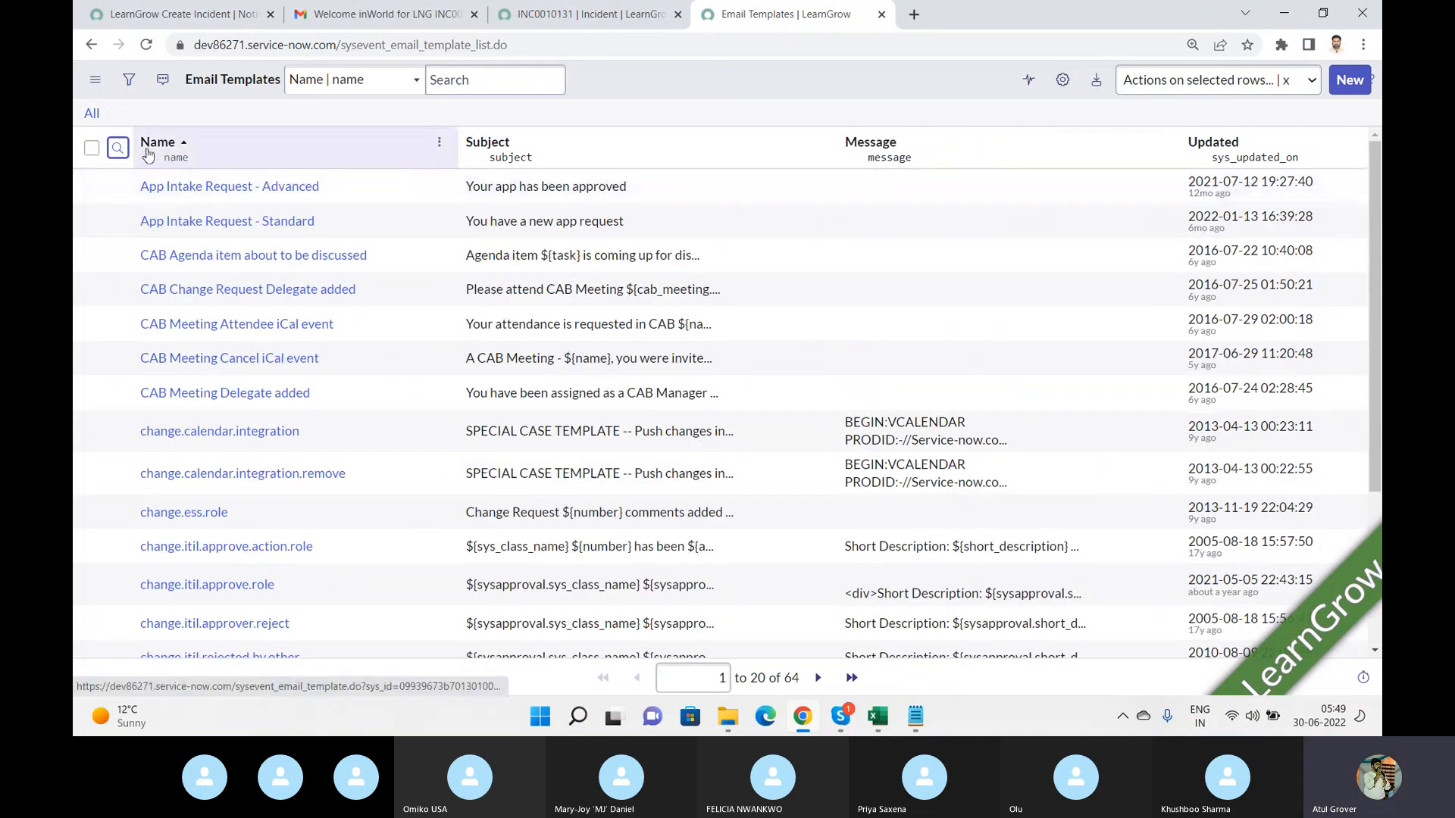
left_click(121, 150)
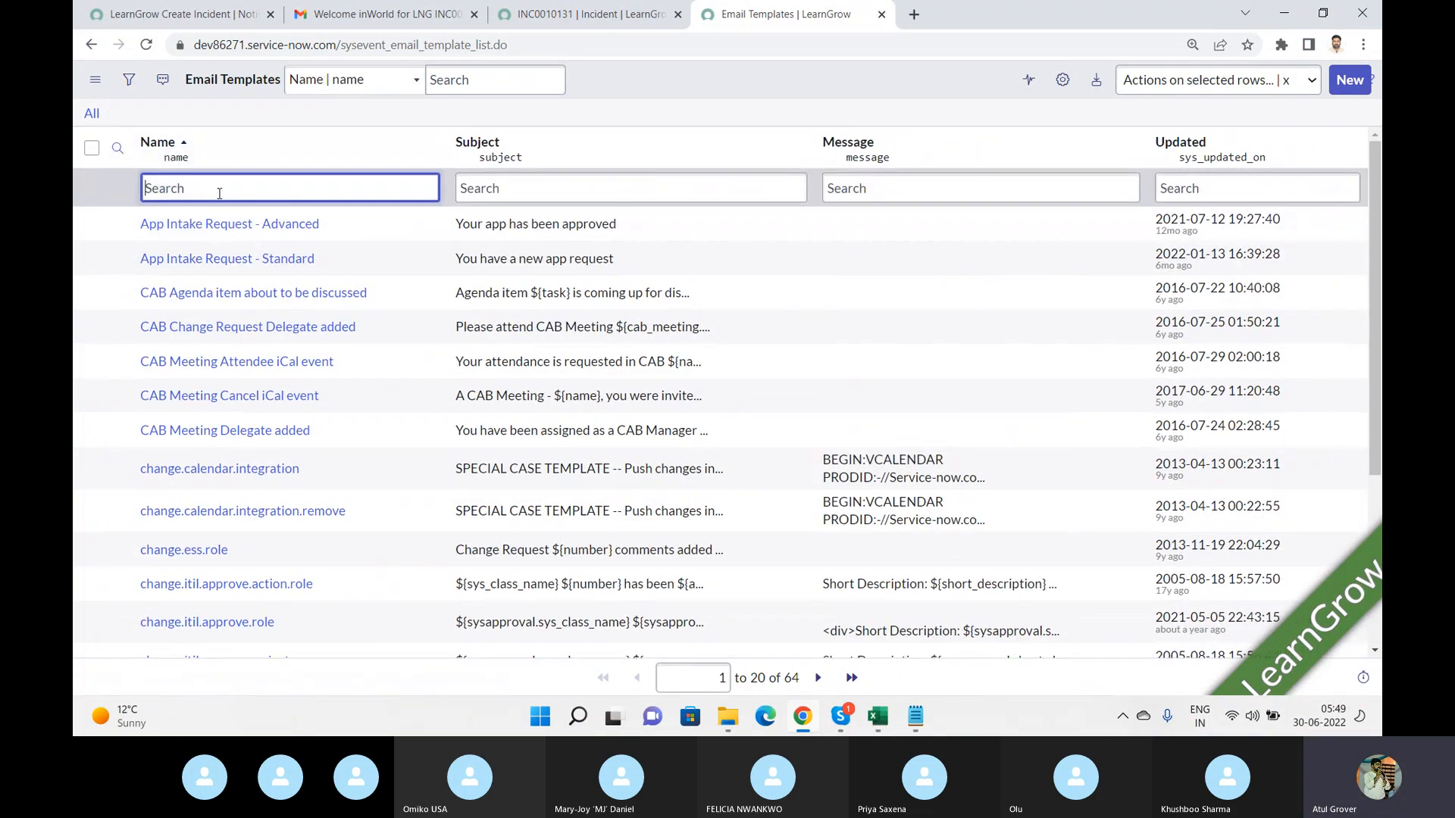
type("*prefe")
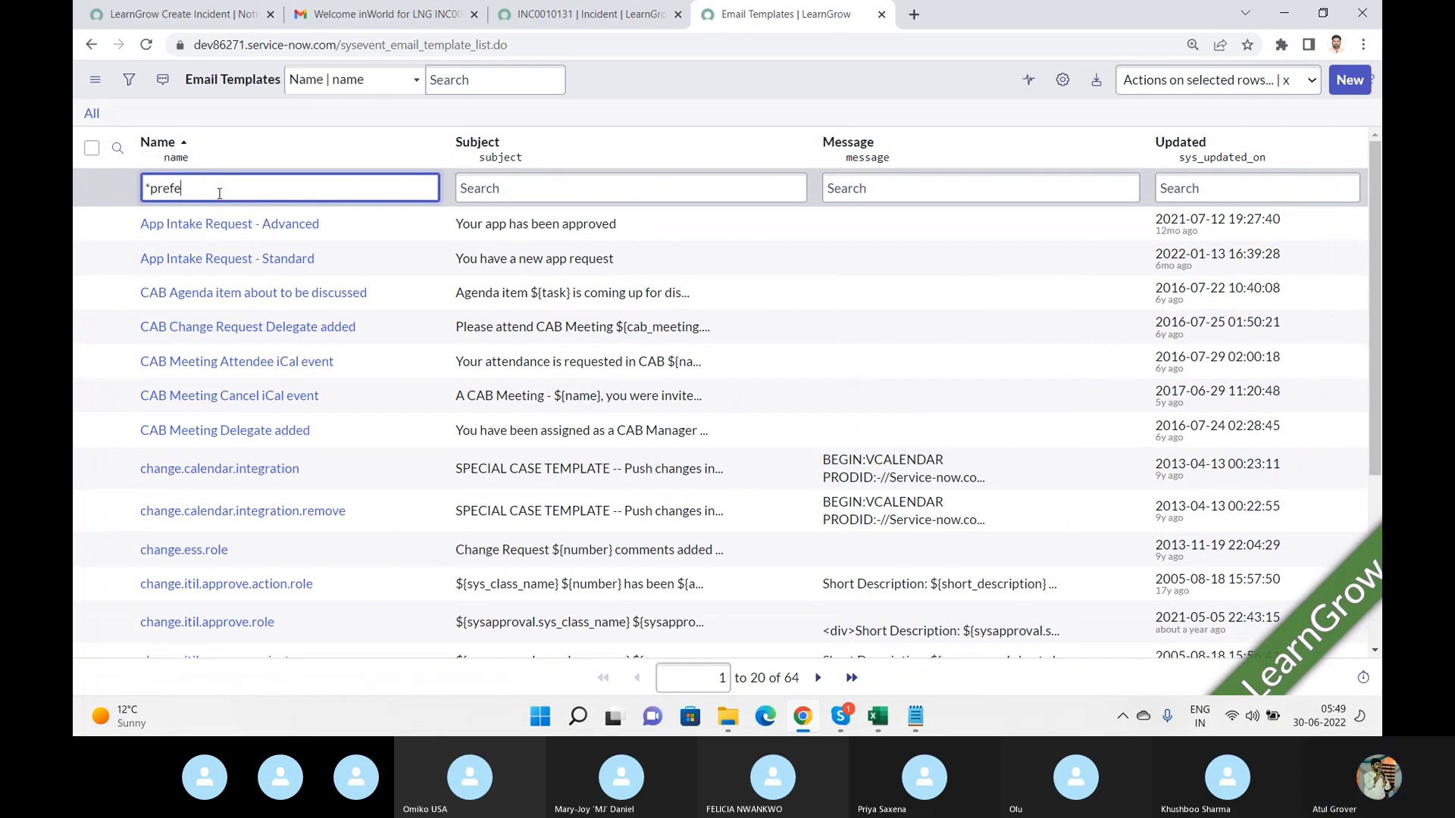
key("Return")
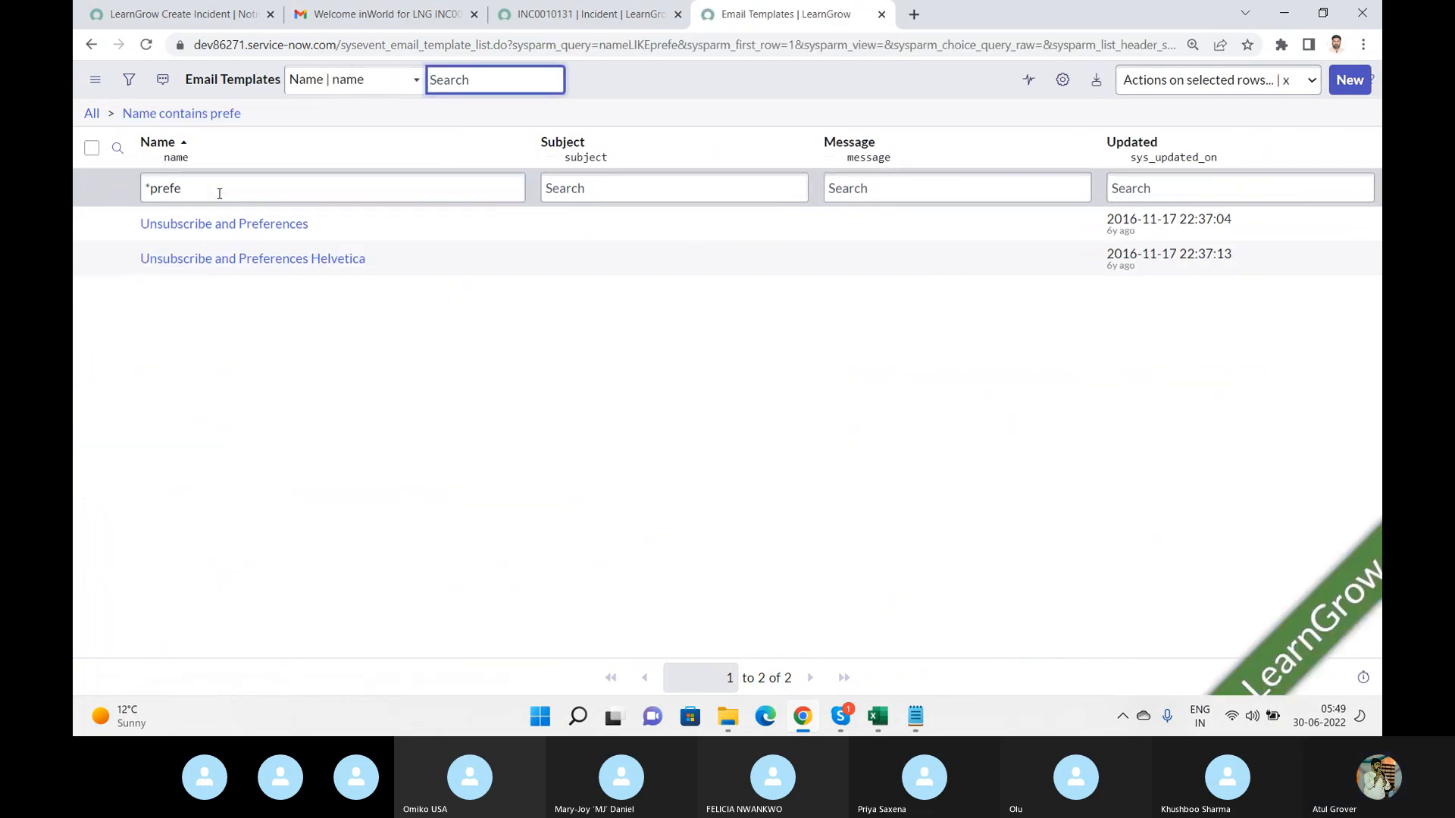
left_click(254, 227)
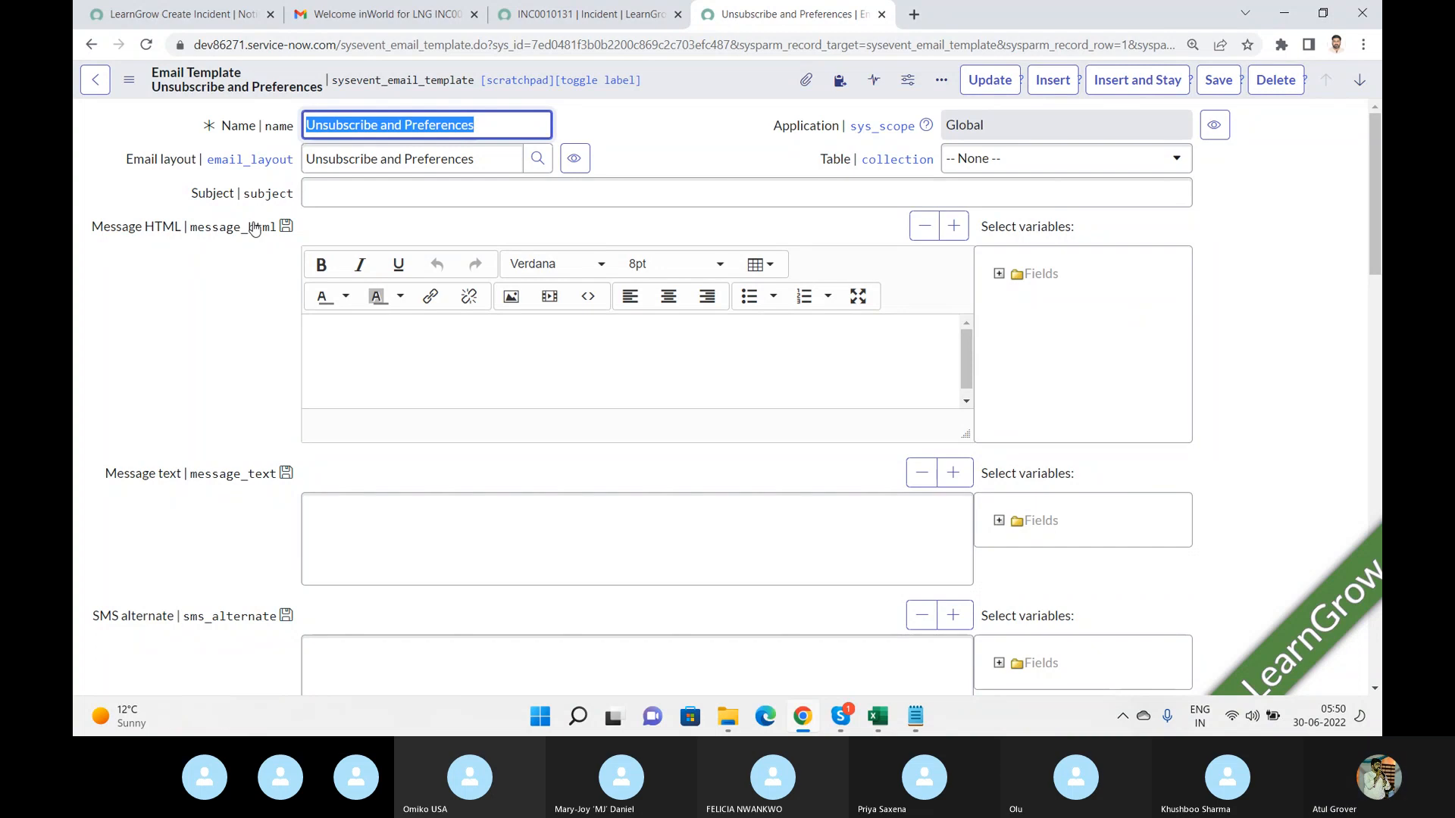
Examine the Unsubscribe and Preferences template's subject and message fields, then return to the template list.
left_click(504, 189)
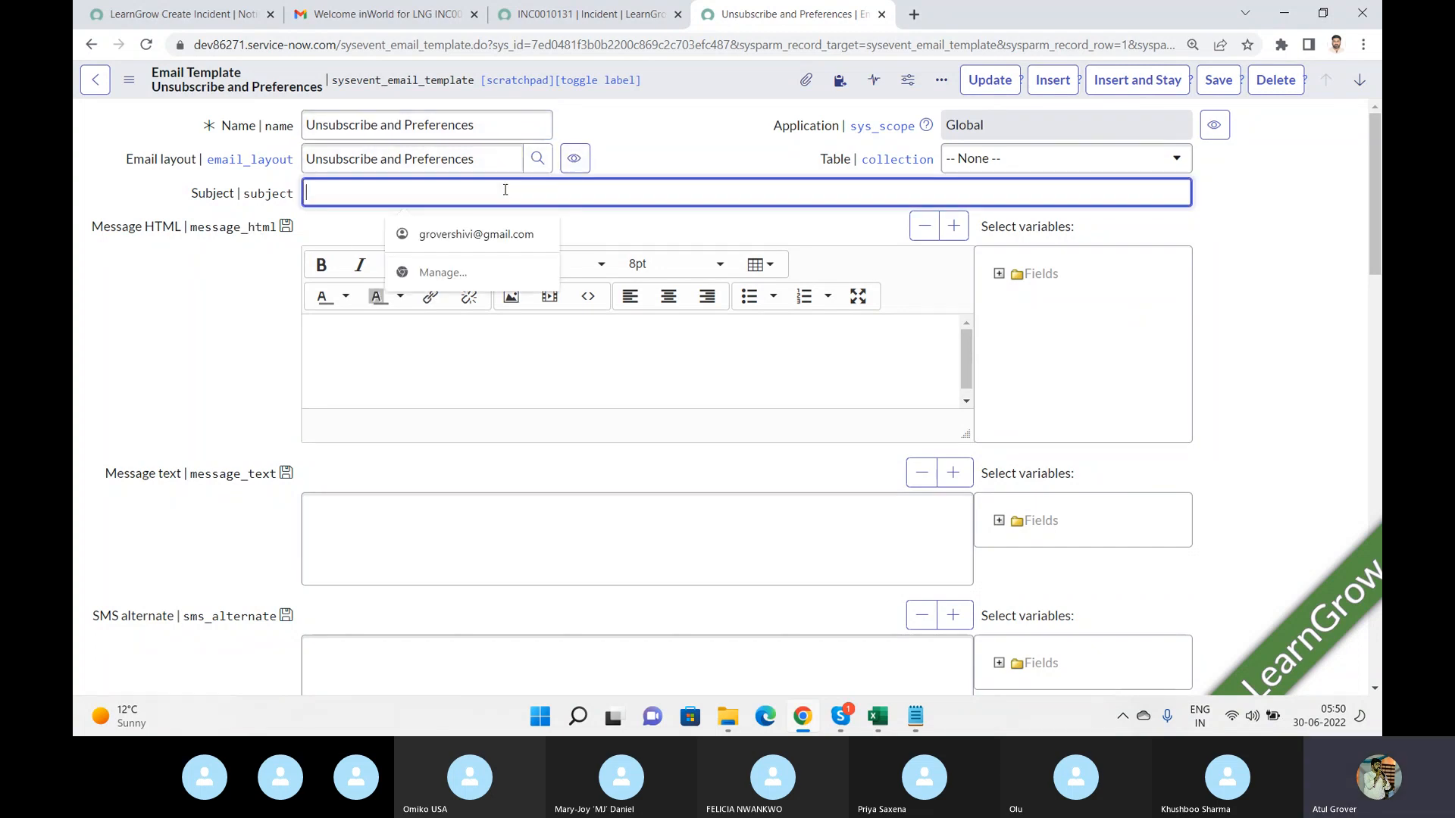
left_click(438, 355)
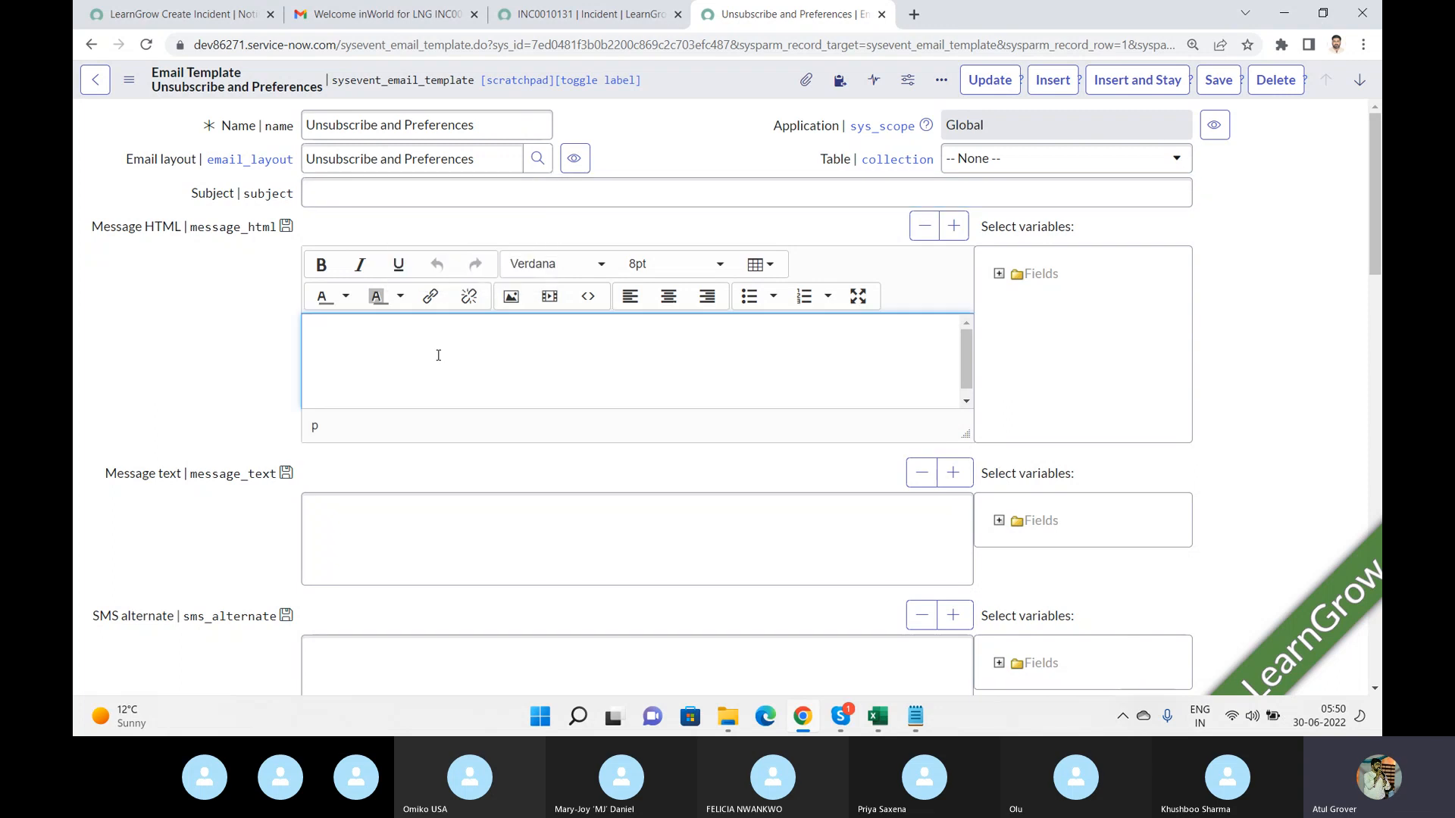
left_click(413, 514)
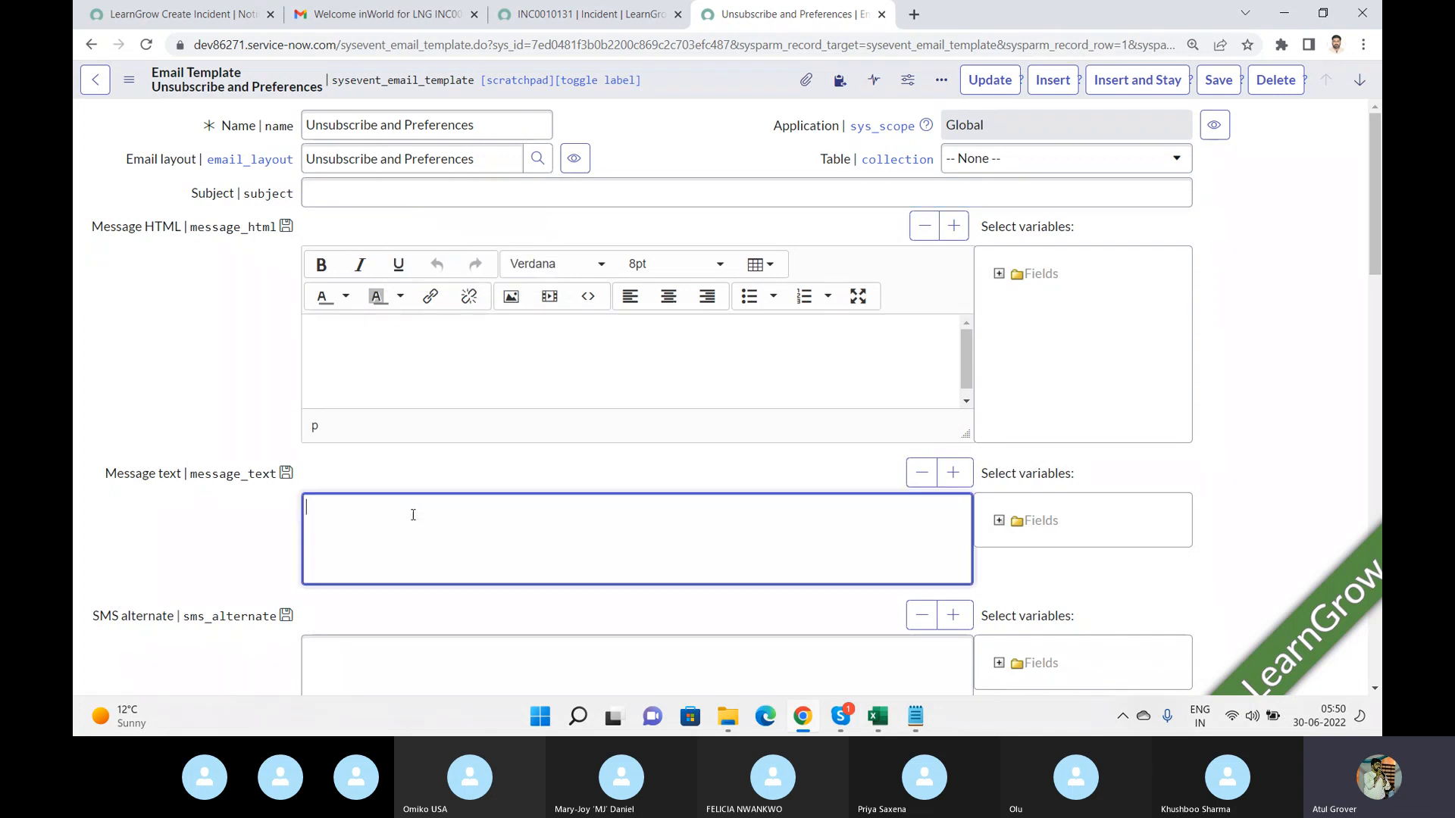
left_click_drag(1376, 256, 1351, 38)
left_click(95, 80)
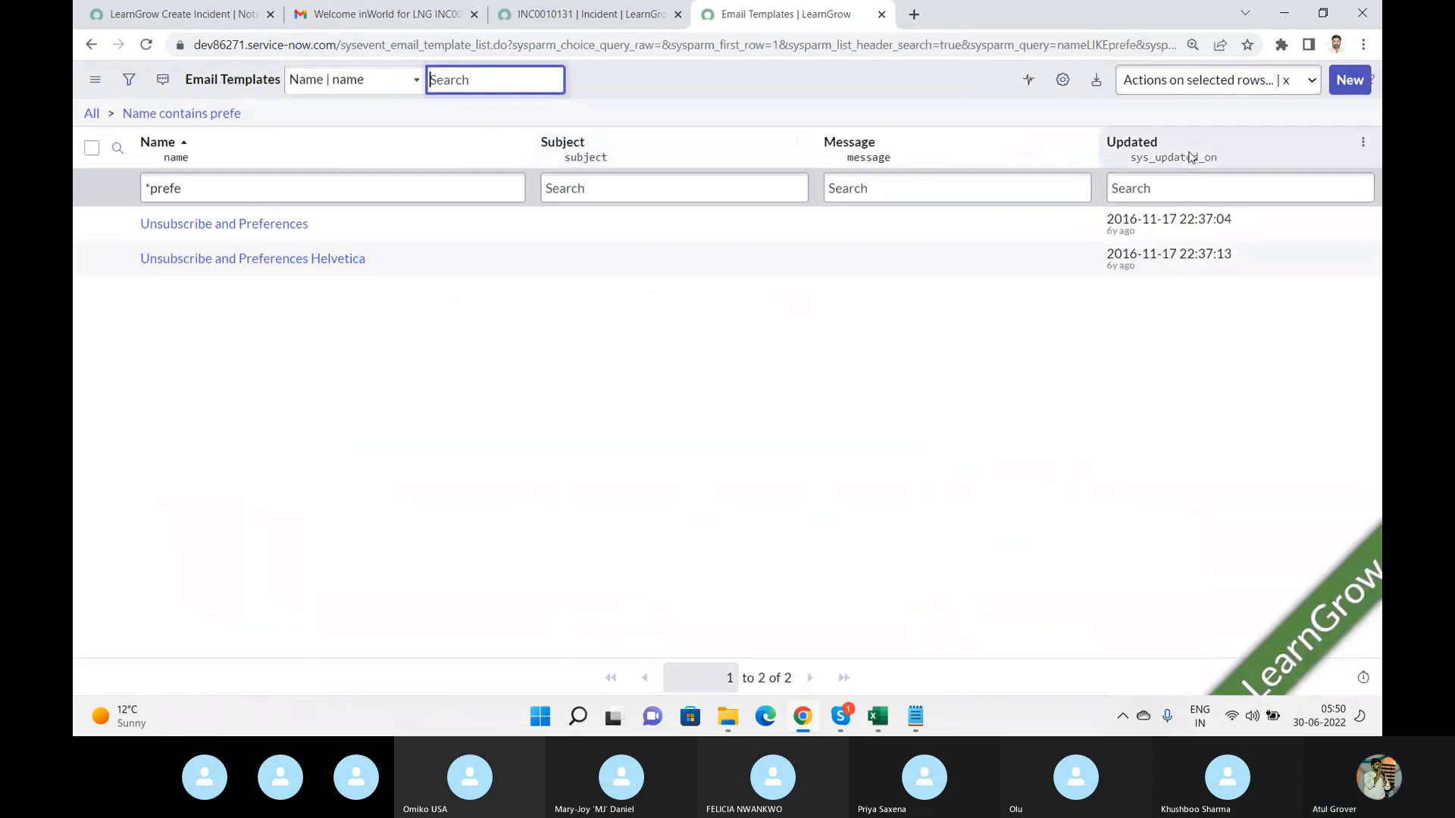
Create a new email template named LNG Template.
left_click(1350, 82)
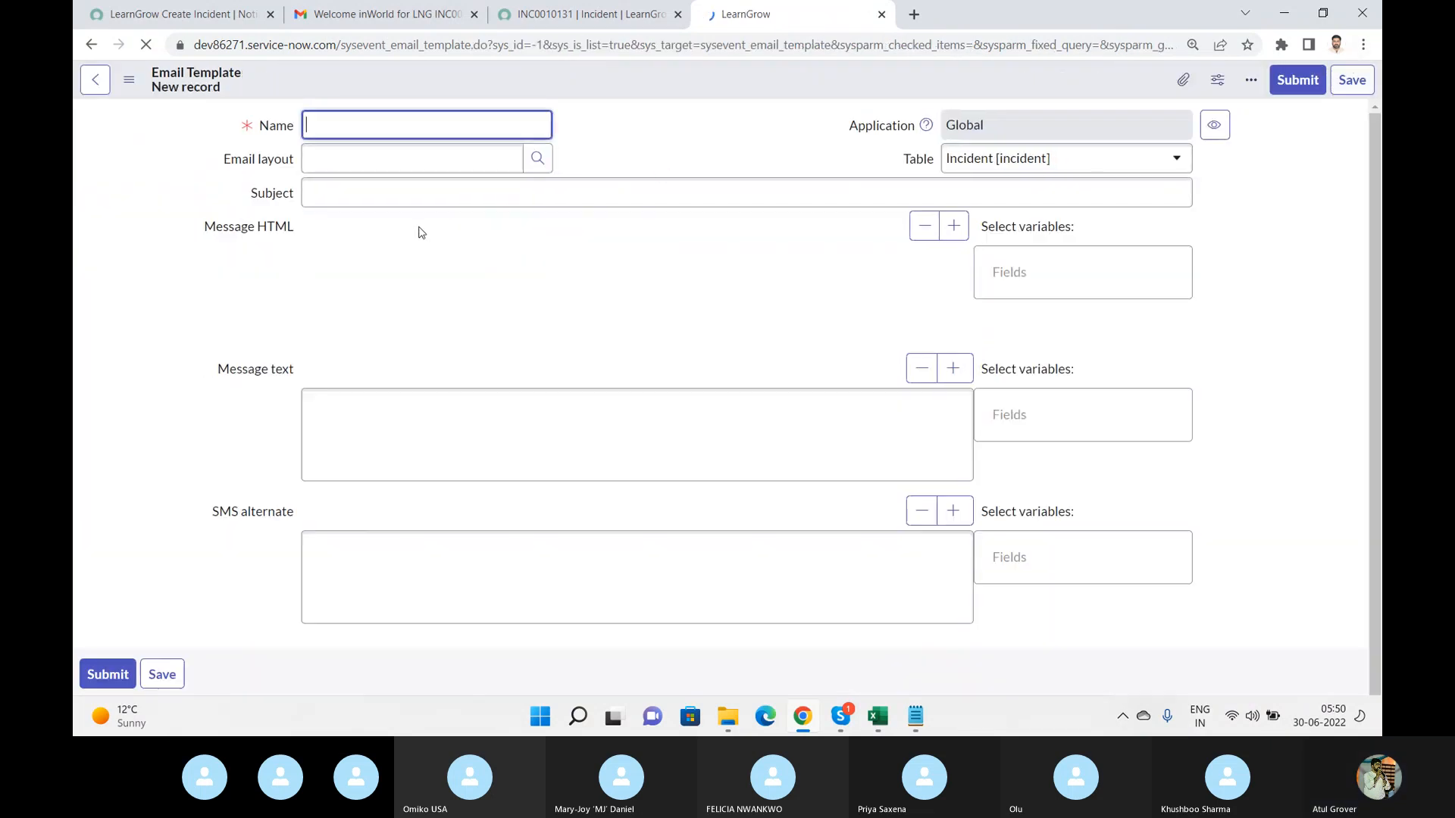
type("LN")
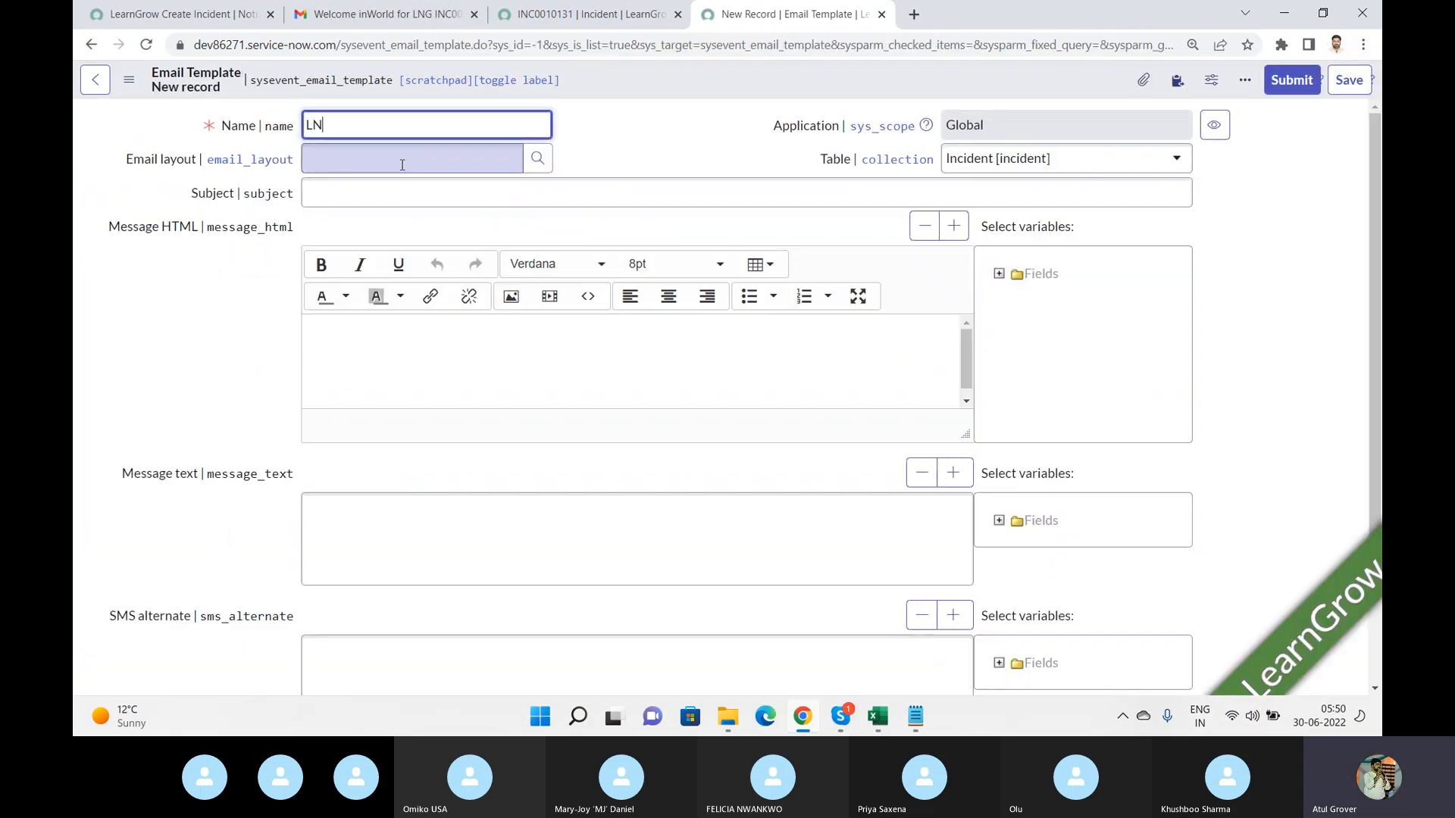
type("G Tempa")
key("BackSpace")
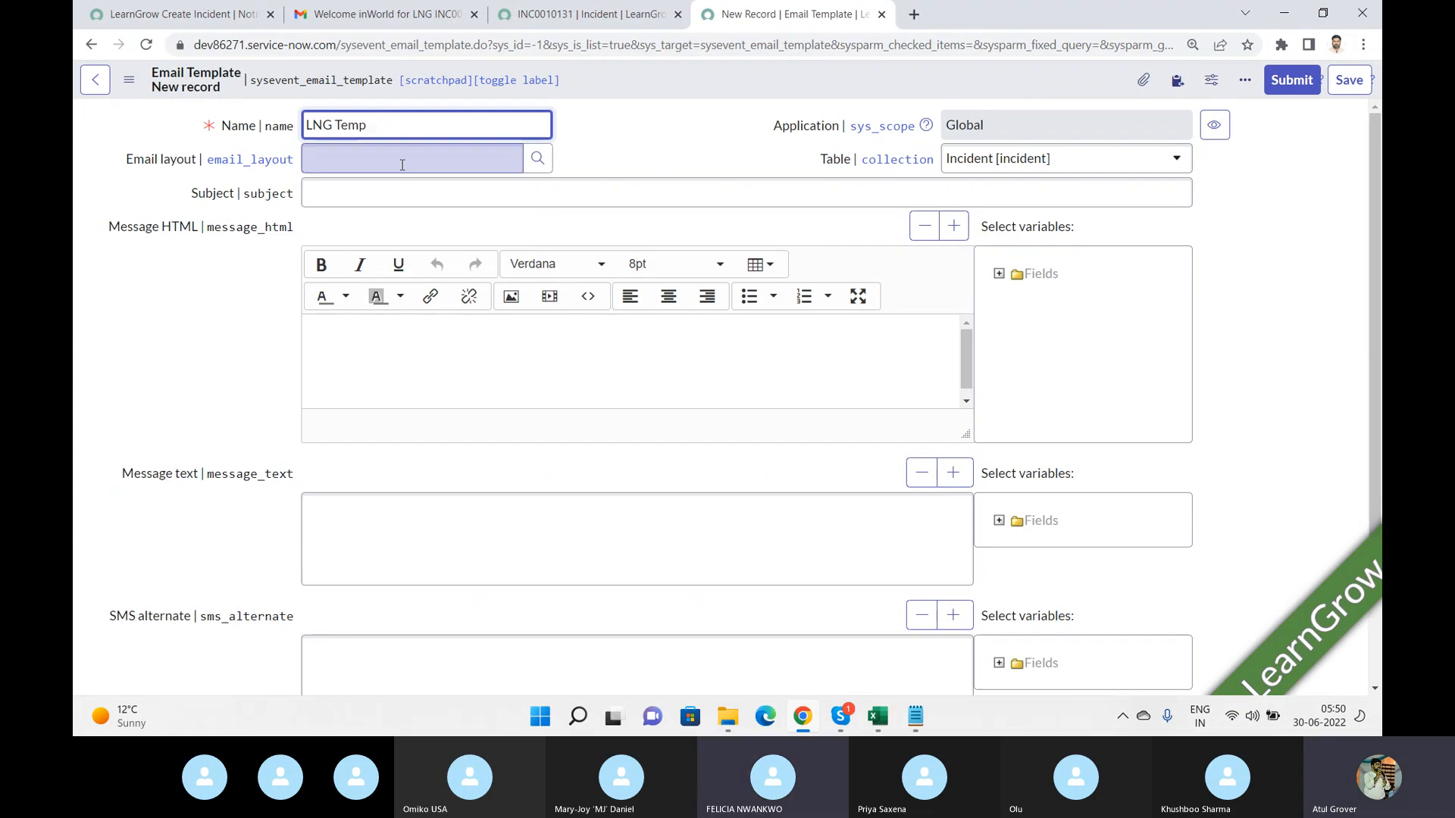
type("late")
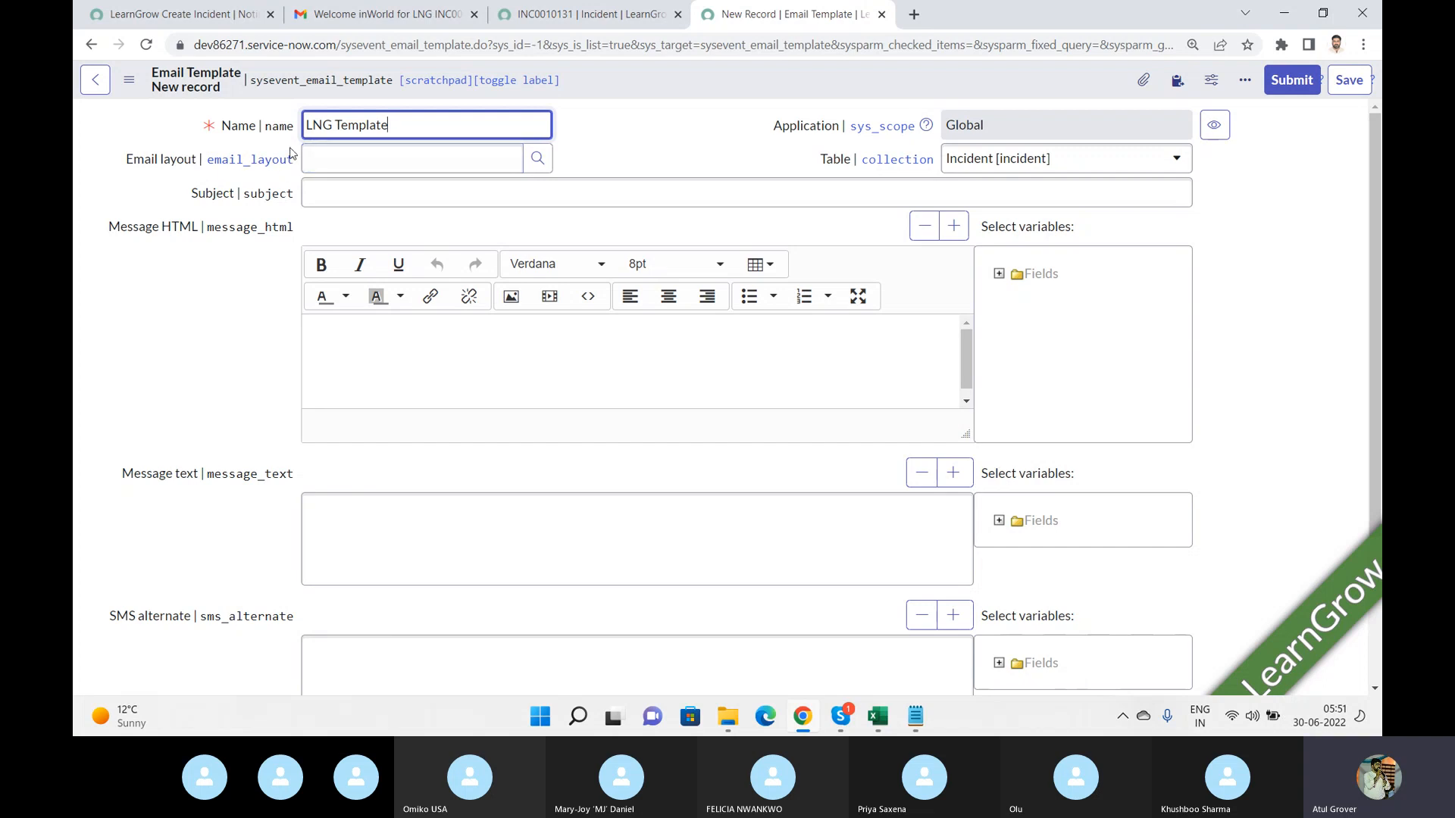
Set the new template's email layout to Demo Layout - Light.
left_click(536, 159)
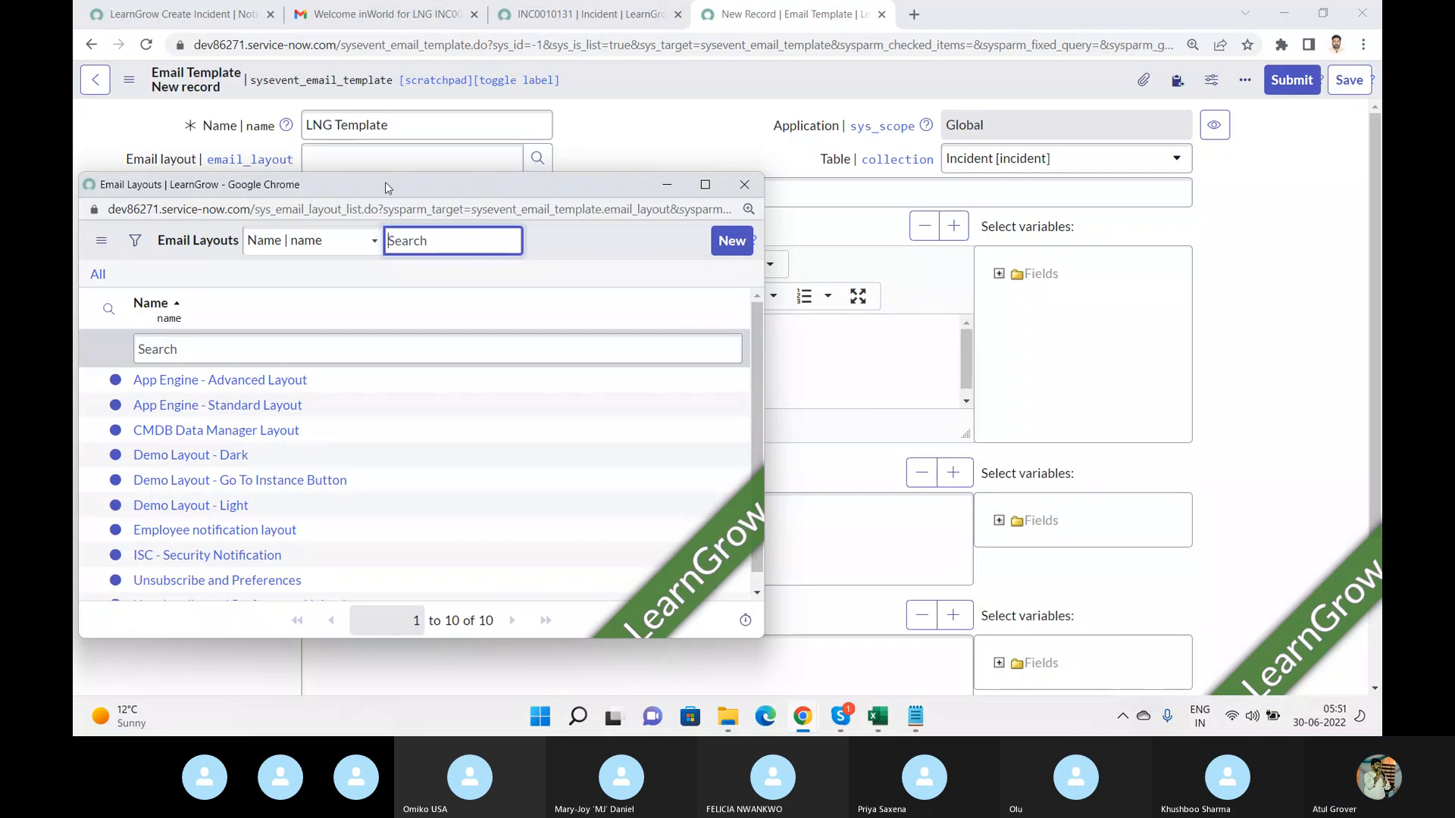
left_click_drag(381, 192, 892, 185)
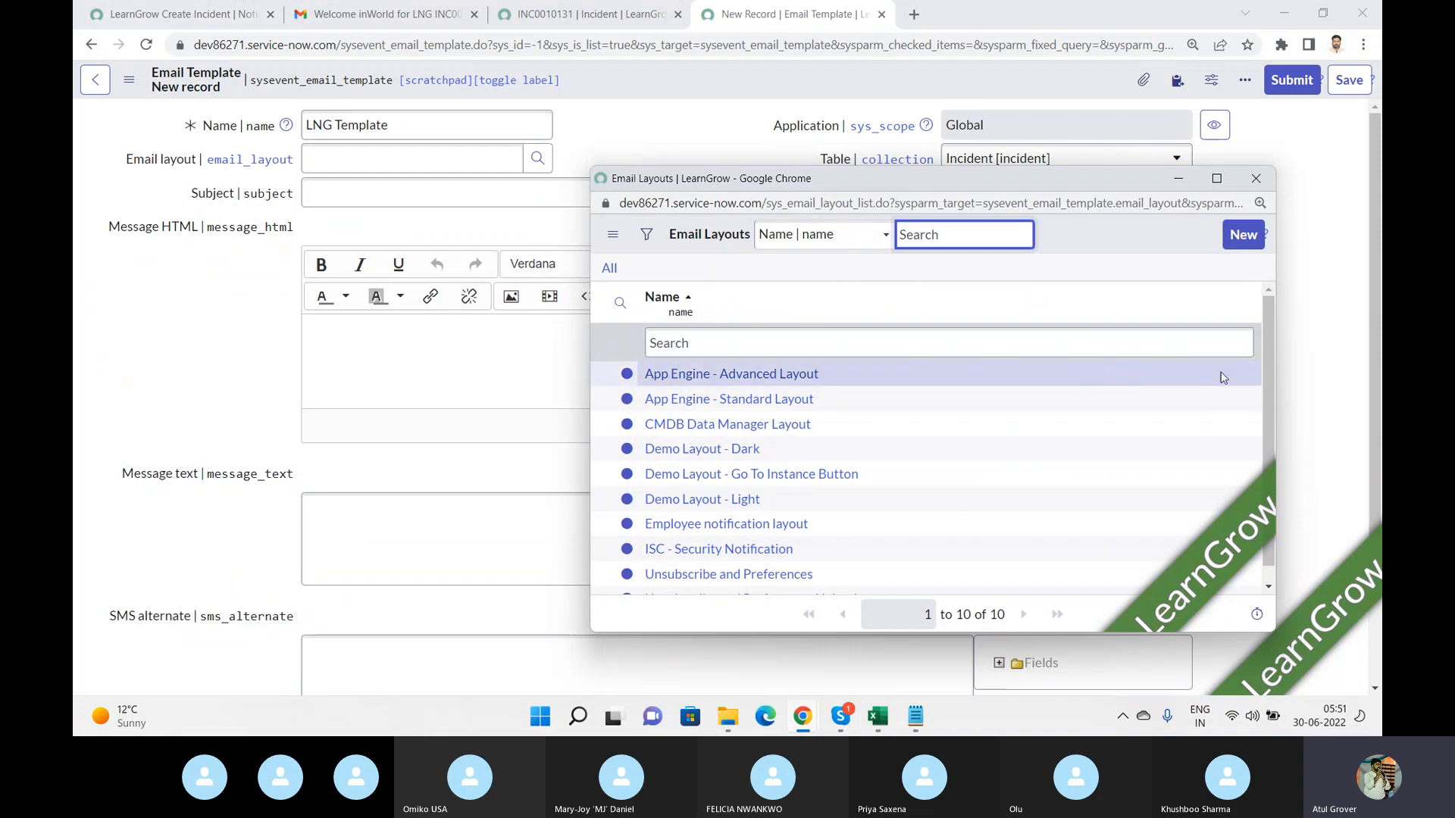
scroll(1266, 377, "down", 1)
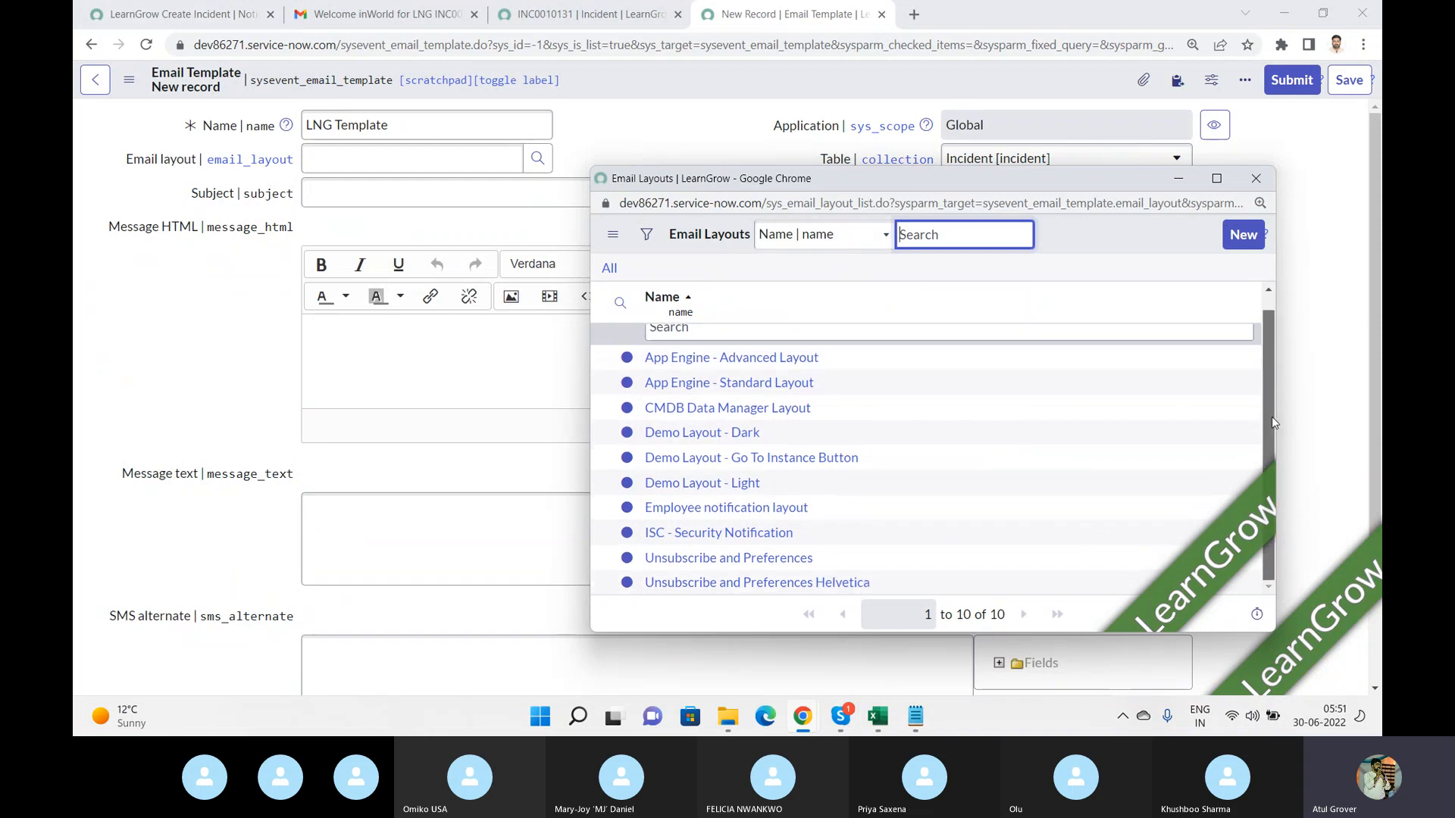
left_click(697, 483)
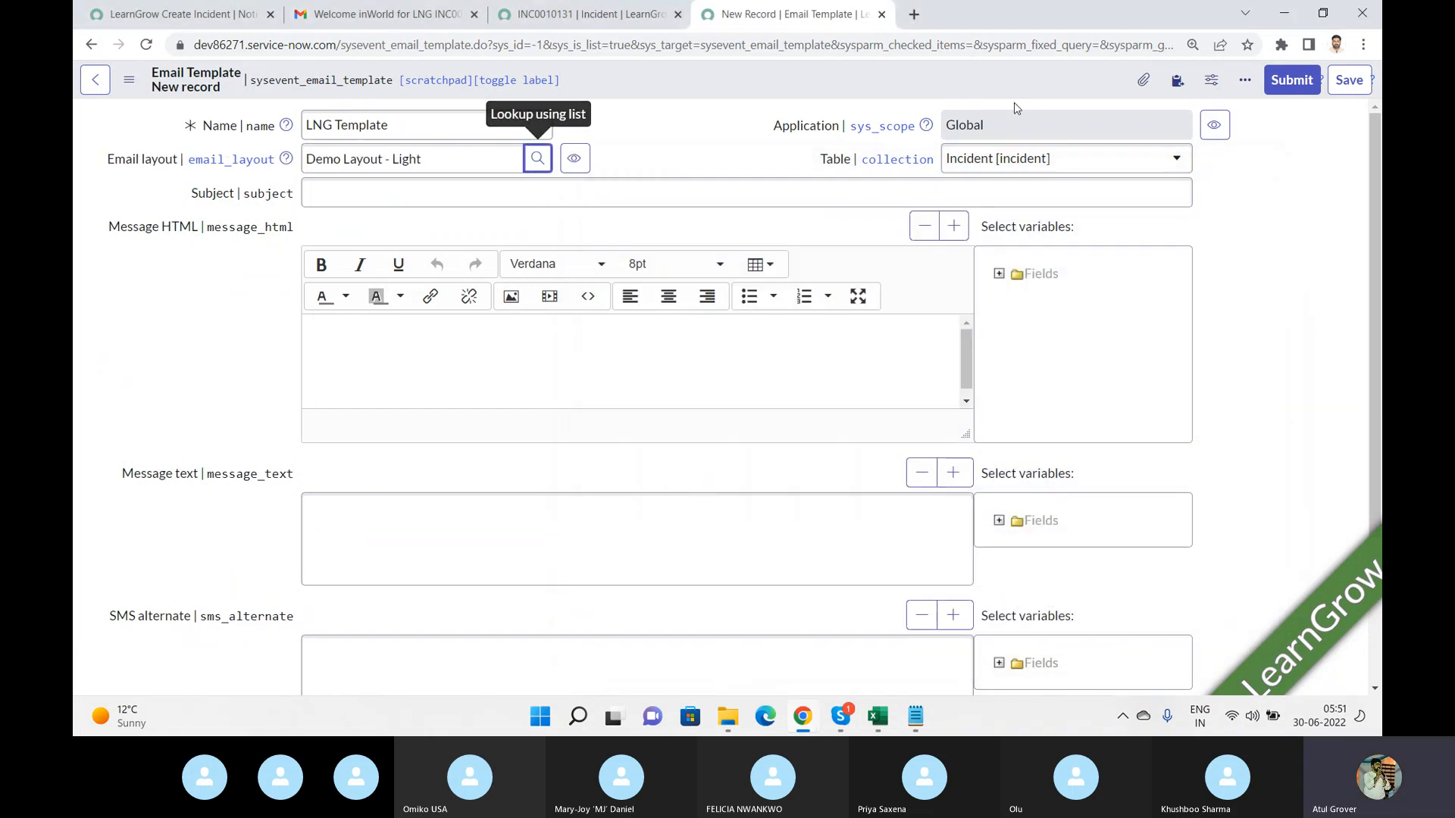
Set the template's table to -- None --.
left_click(1019, 166)
scroll(1185, 283, "up", 1)
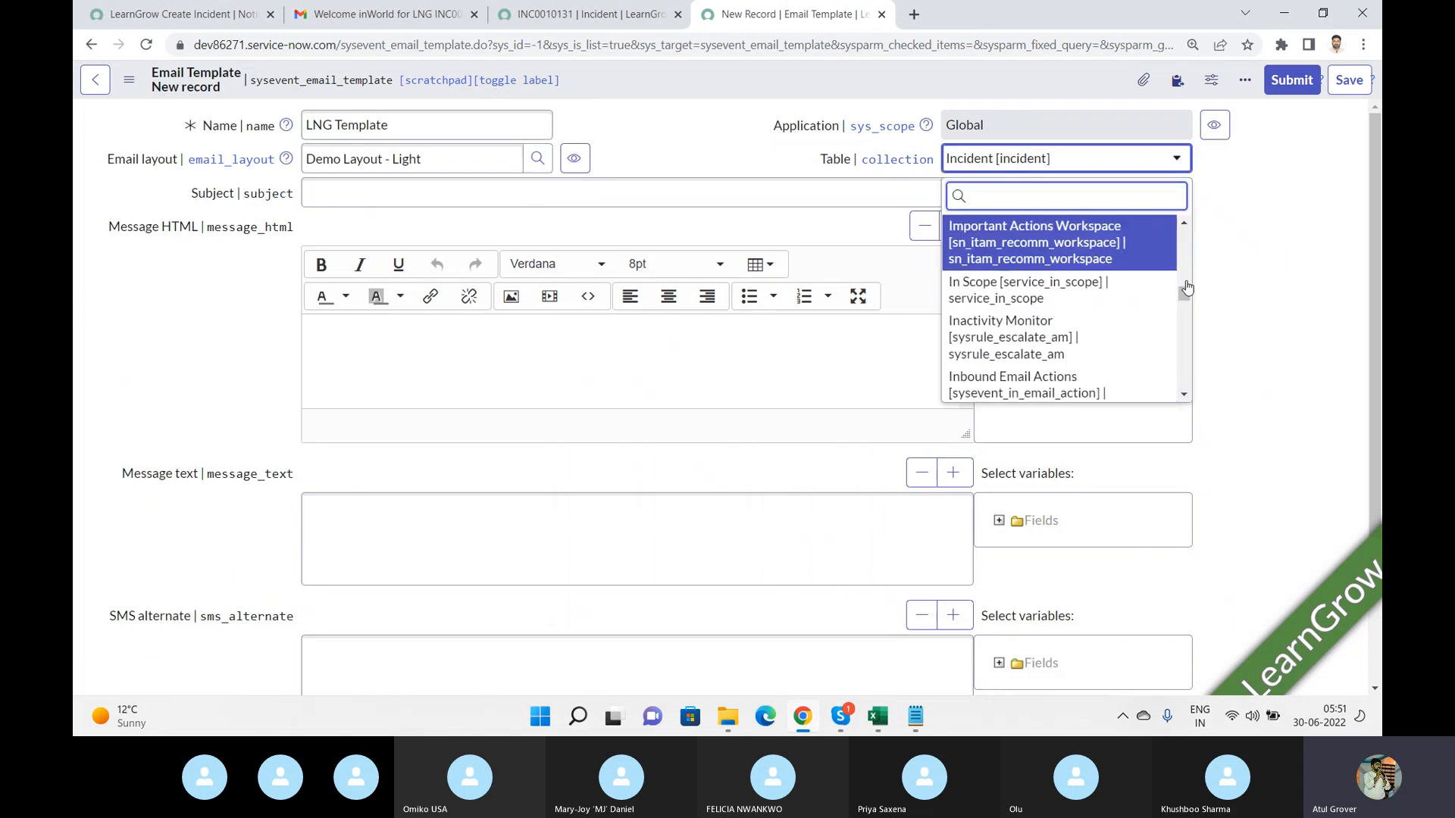
scroll(1185, 284, "up", 3)
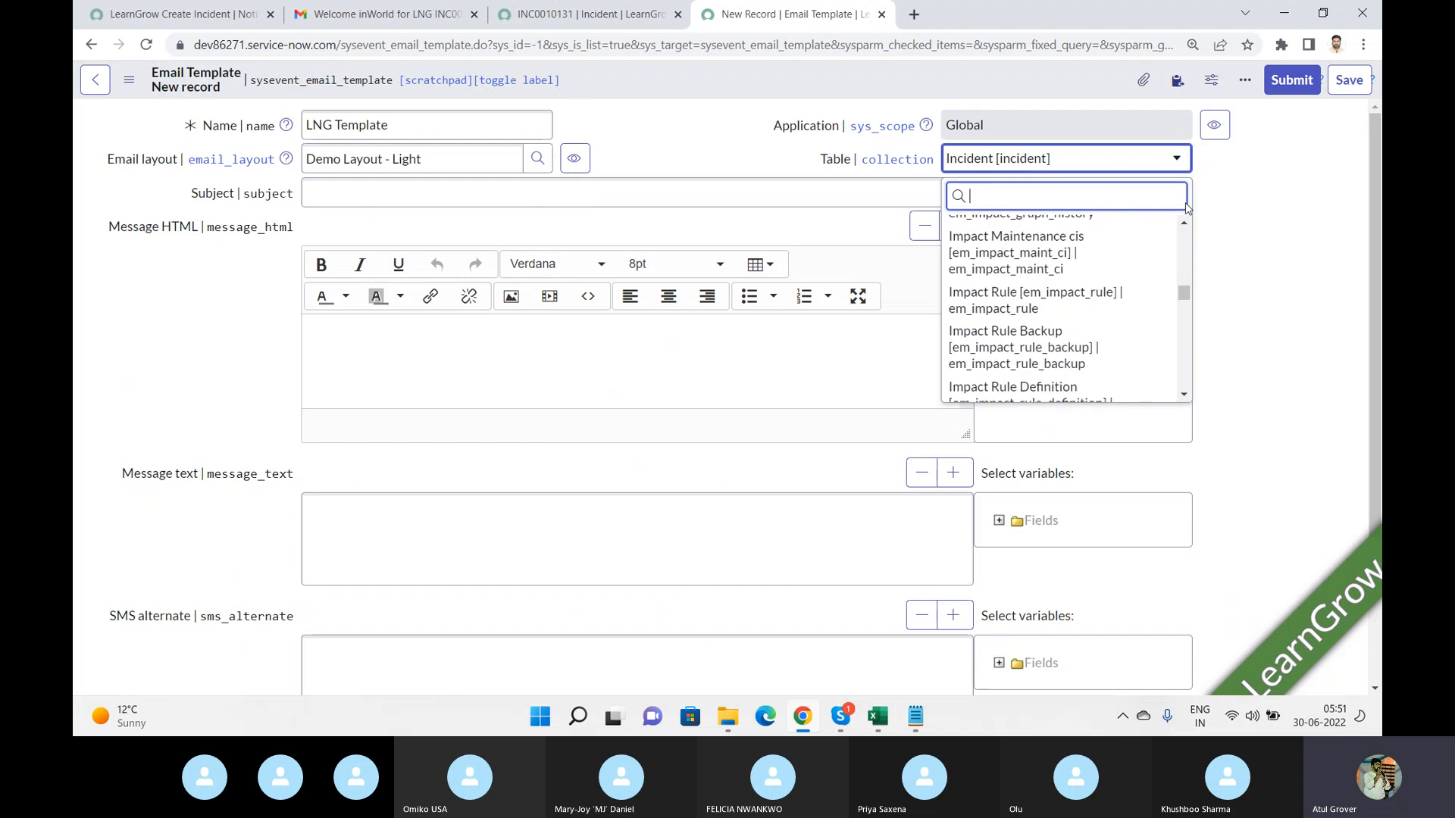
left_click_drag(1183, 298, 1175, 221)
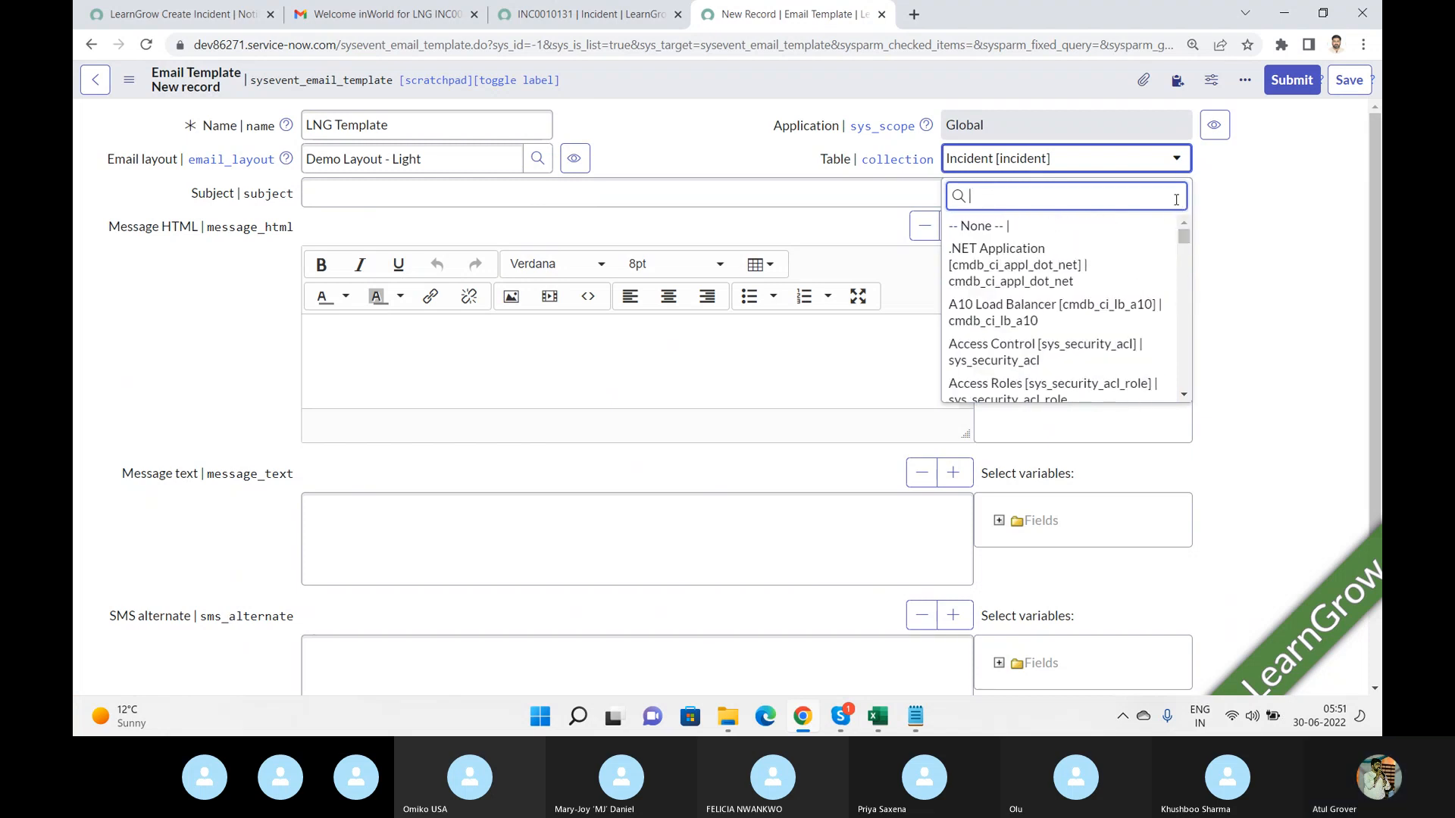
left_click(1055, 227)
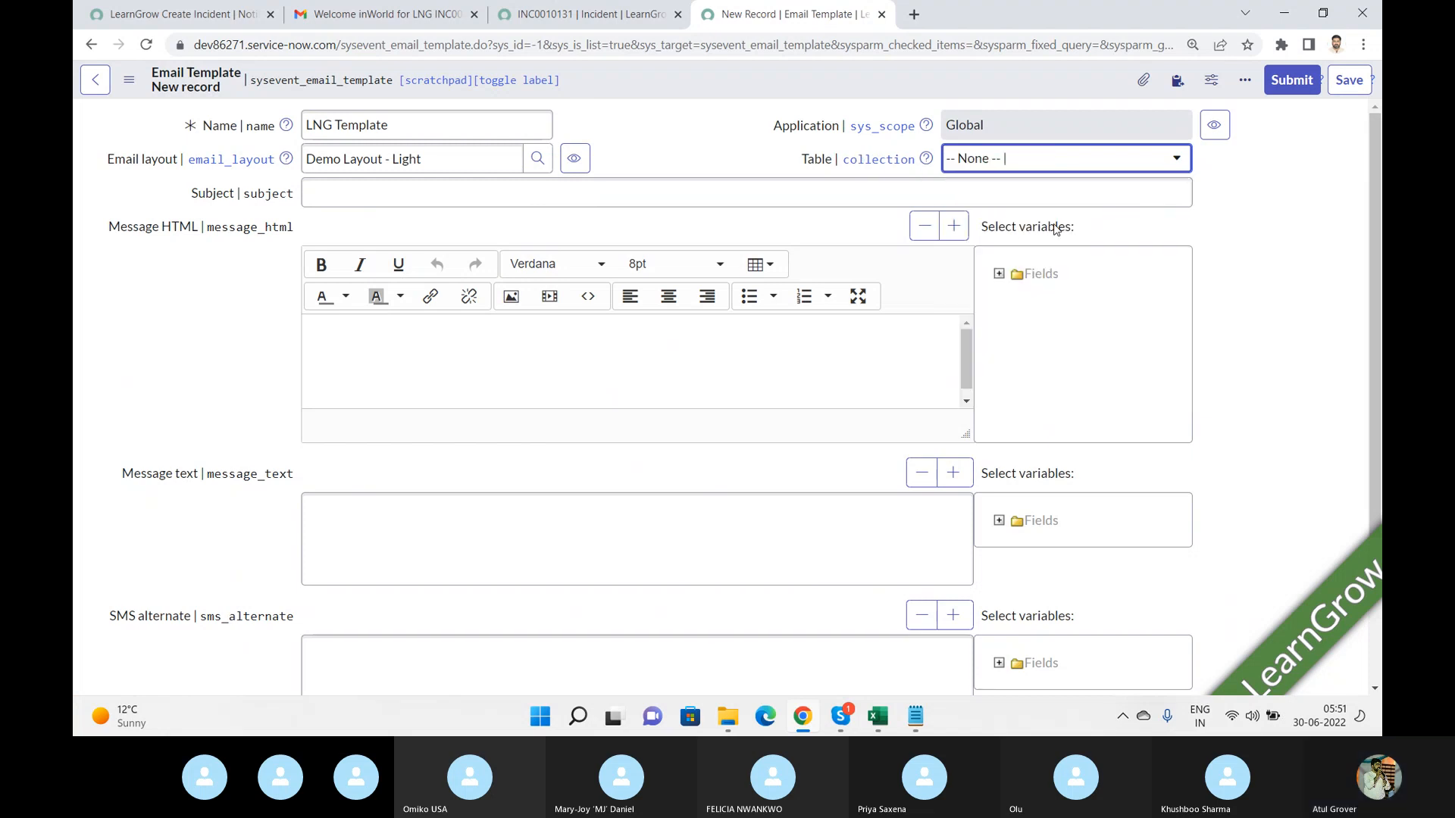
Enter Hahahahahahahaha as the template subject and expand the Fields variables beside the HTML message.
left_click(617, 196)
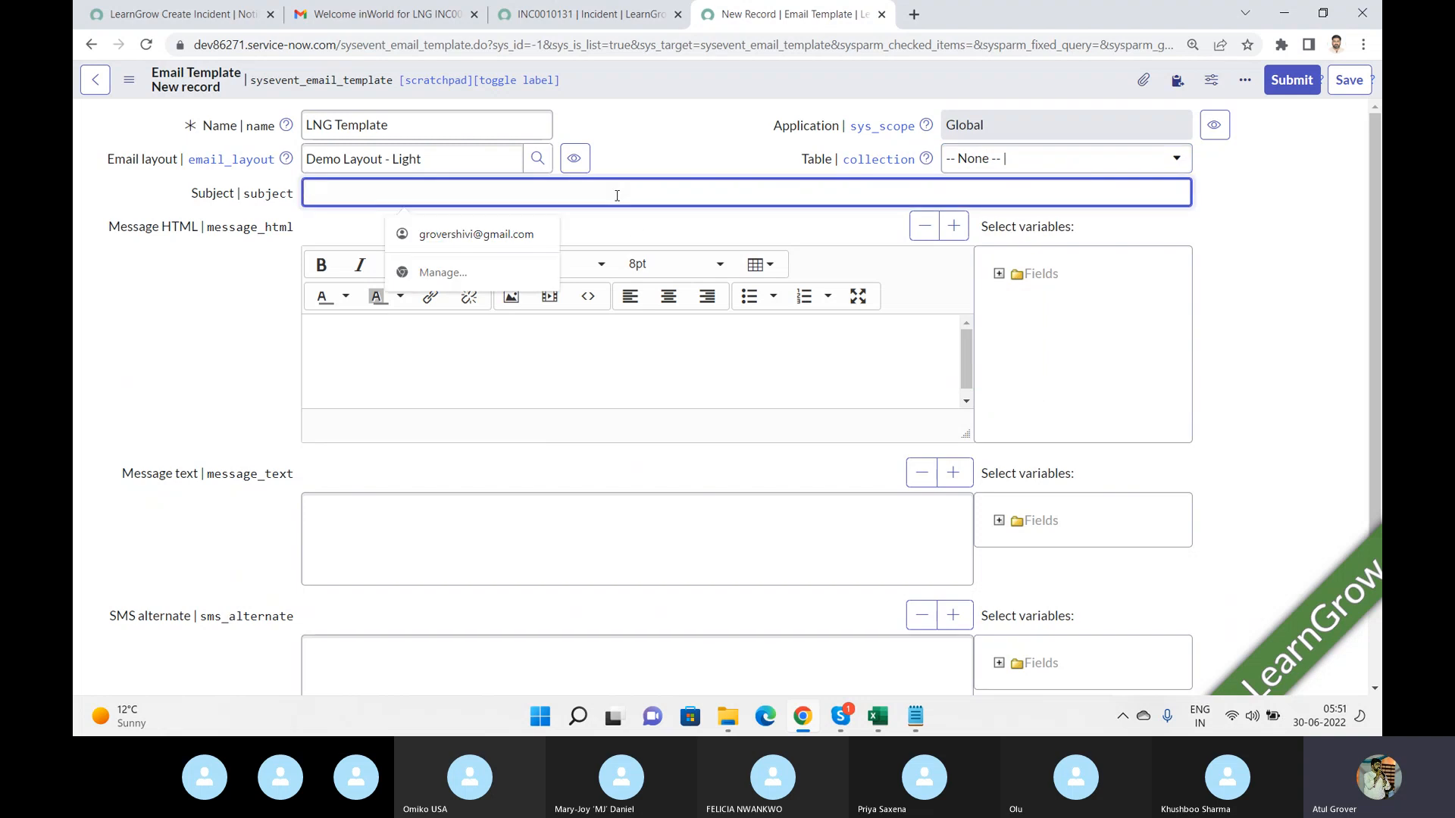
type("Hahahahahahahaha")
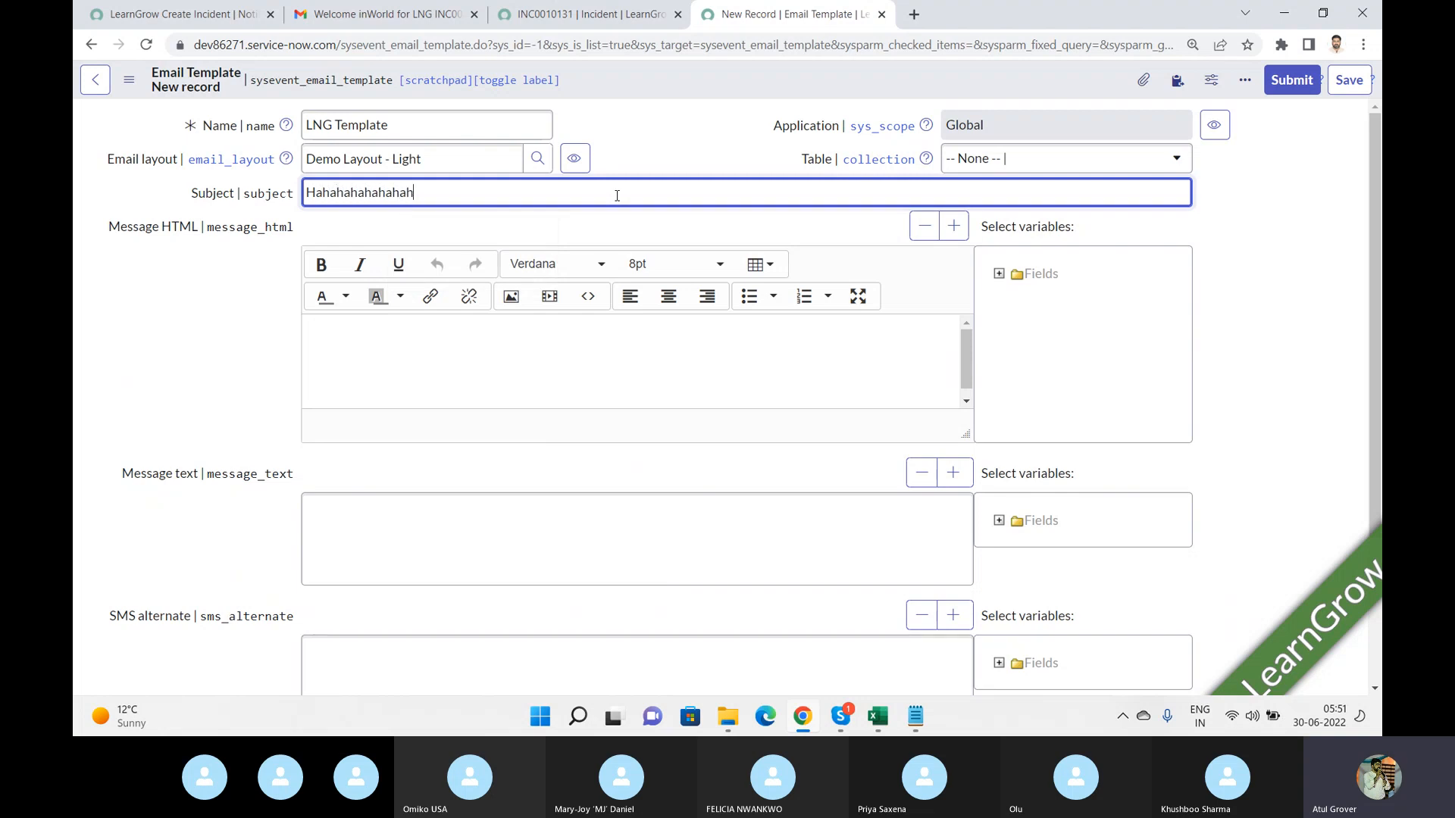
left_click(481, 331)
left_click(999, 274)
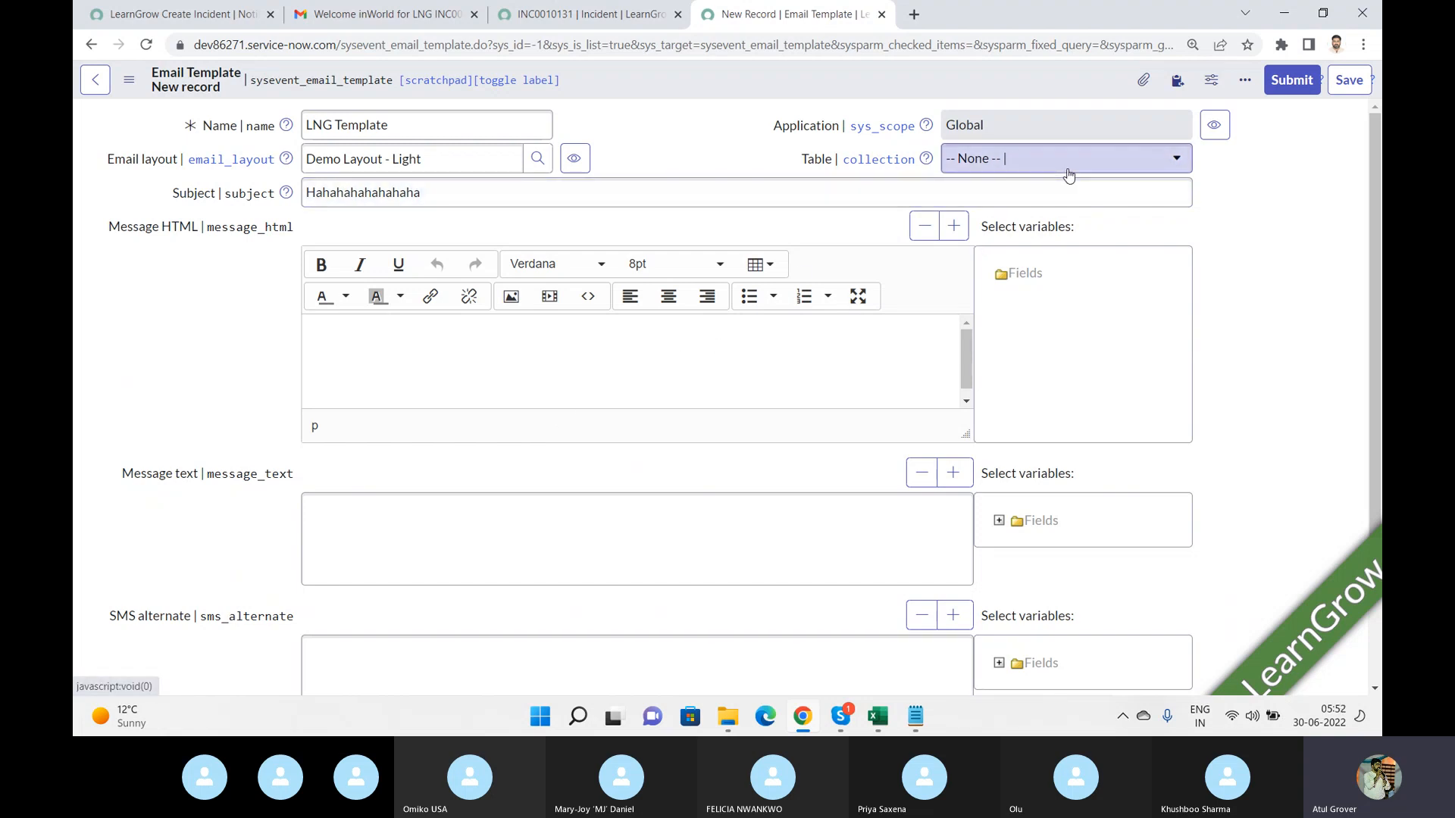
Fill the template's HTML message with several lines of sample text and submit the LNG Template.
left_click(672, 383)
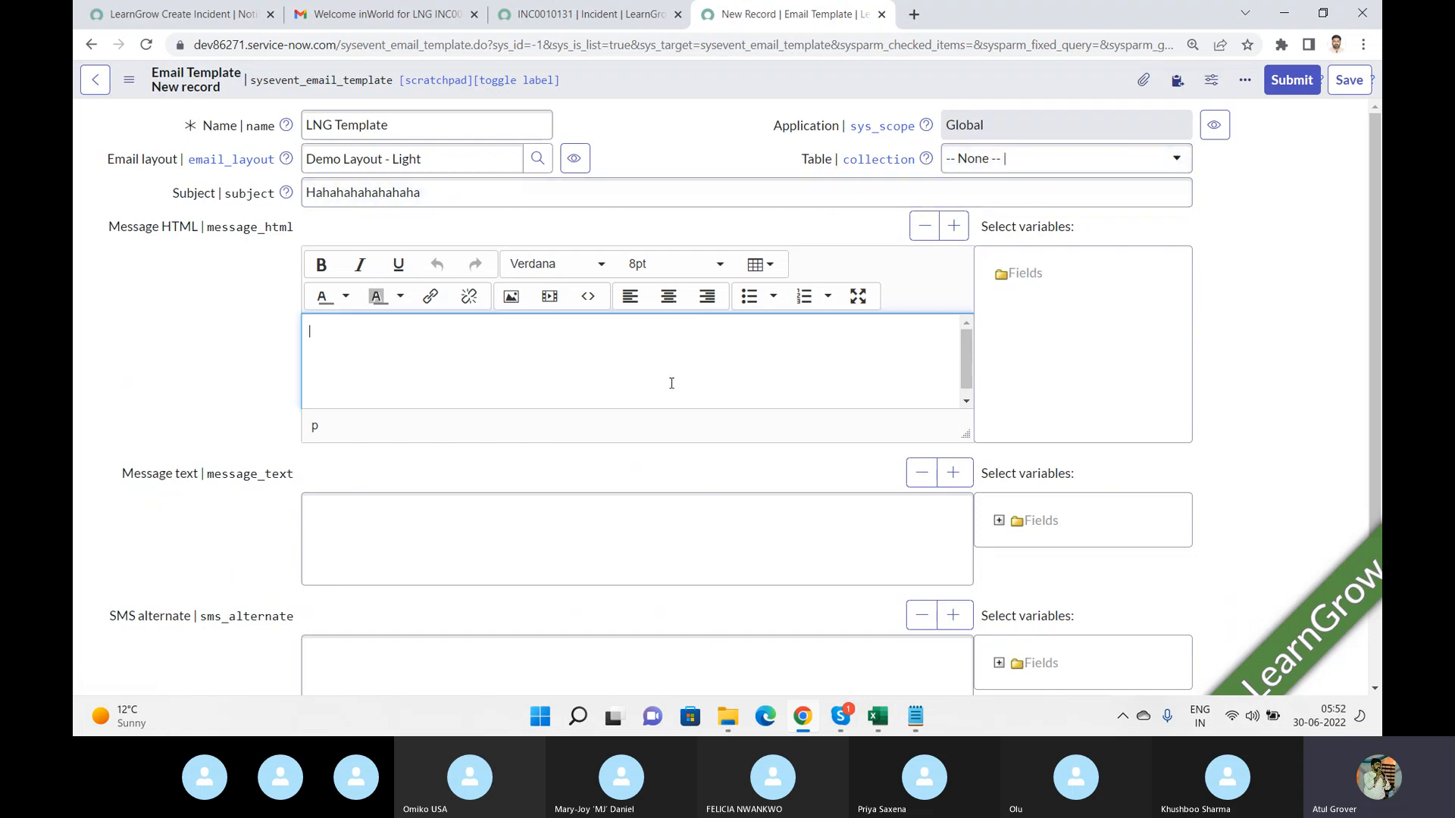
type("HasdfHasdfa")
key("Return")
type("sdf")
key("Return")
type("asdfasdf")
key("Return")
key("Return")
type("as")
key("Return")
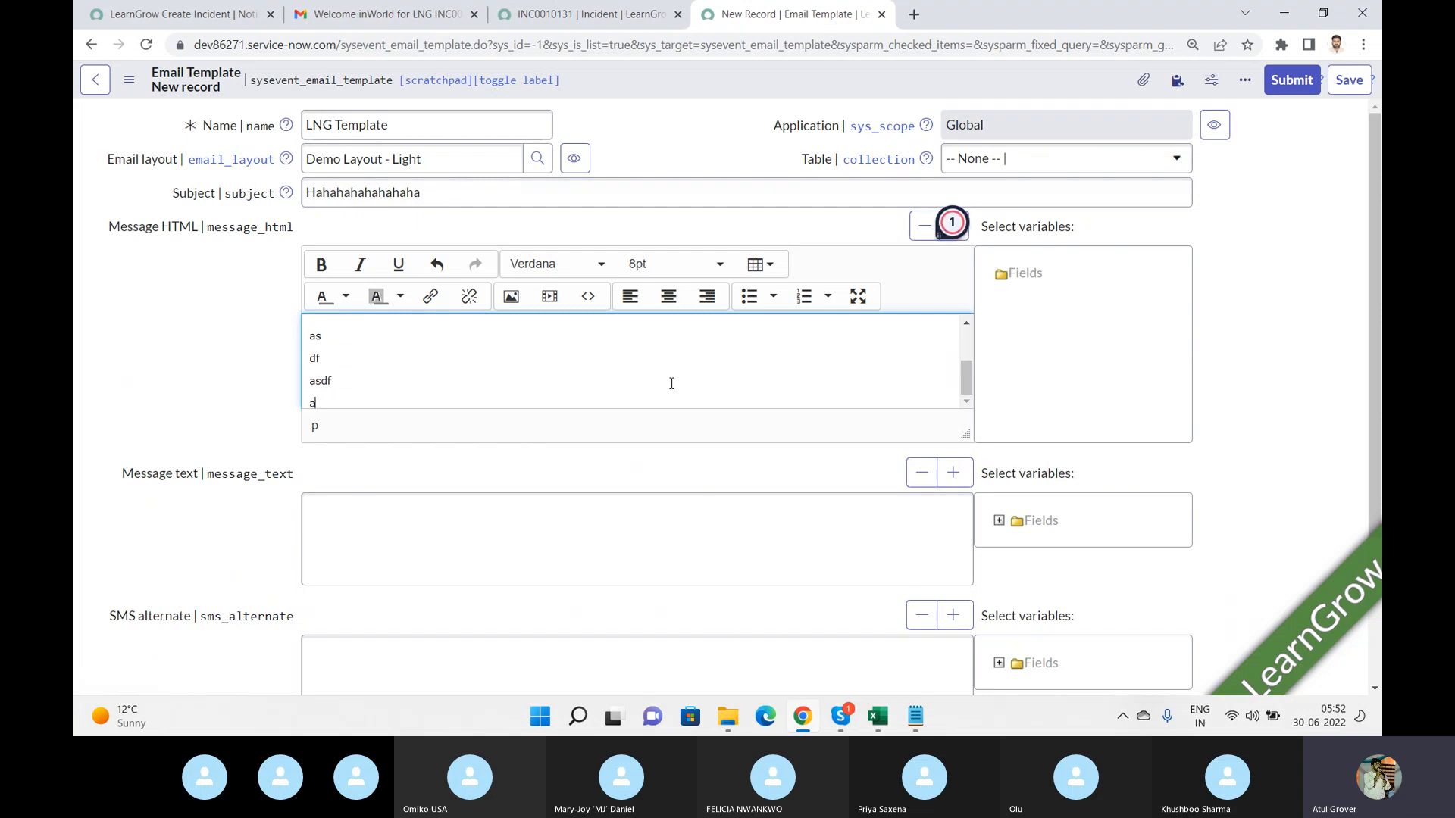
type("s")
key("Return")
type("dfa")
key("Return")
type("sfasdf")
key("Return")
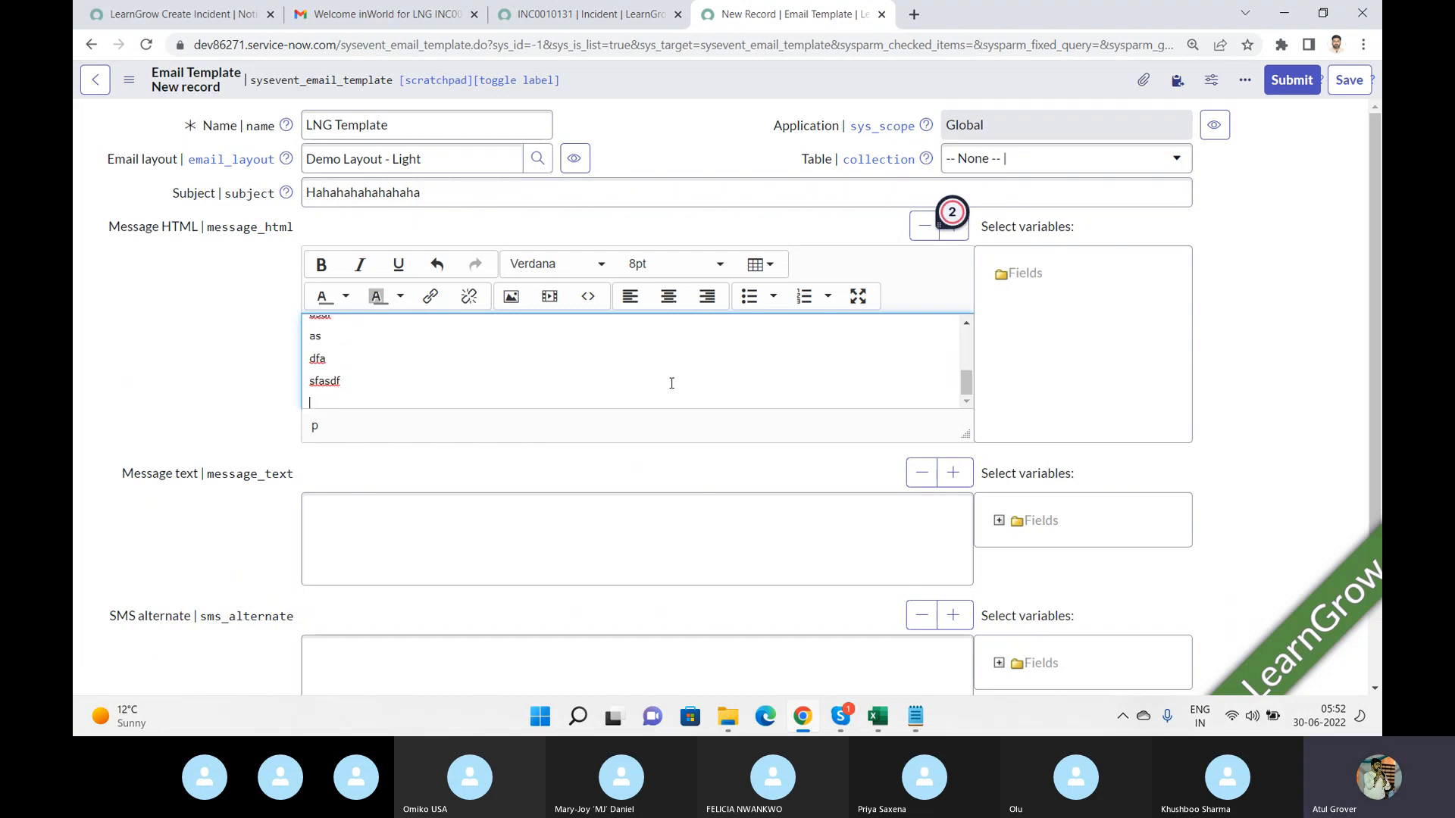
left_click_drag(1371, 335, 1370, 303)
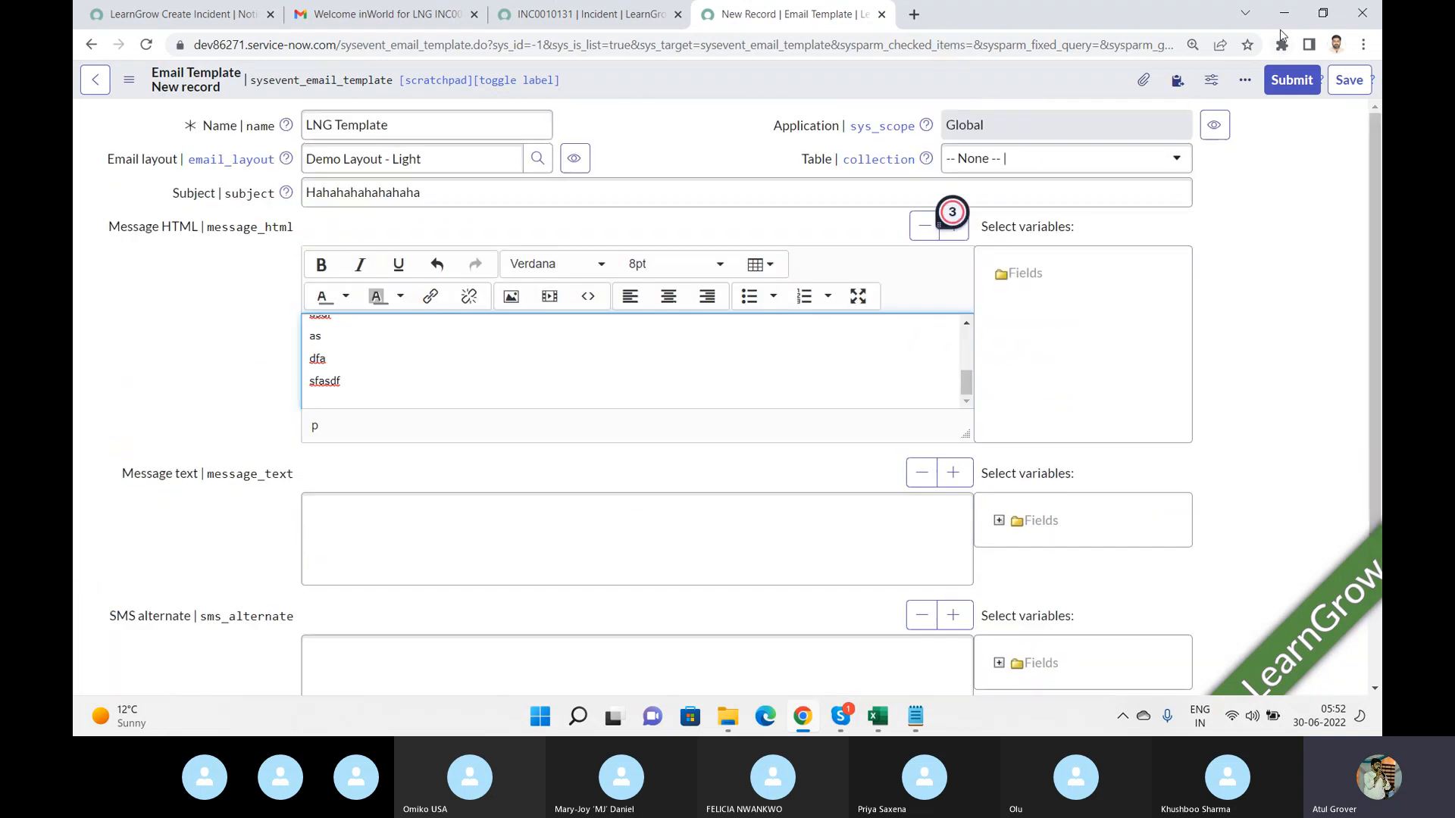
left_click(1282, 81)
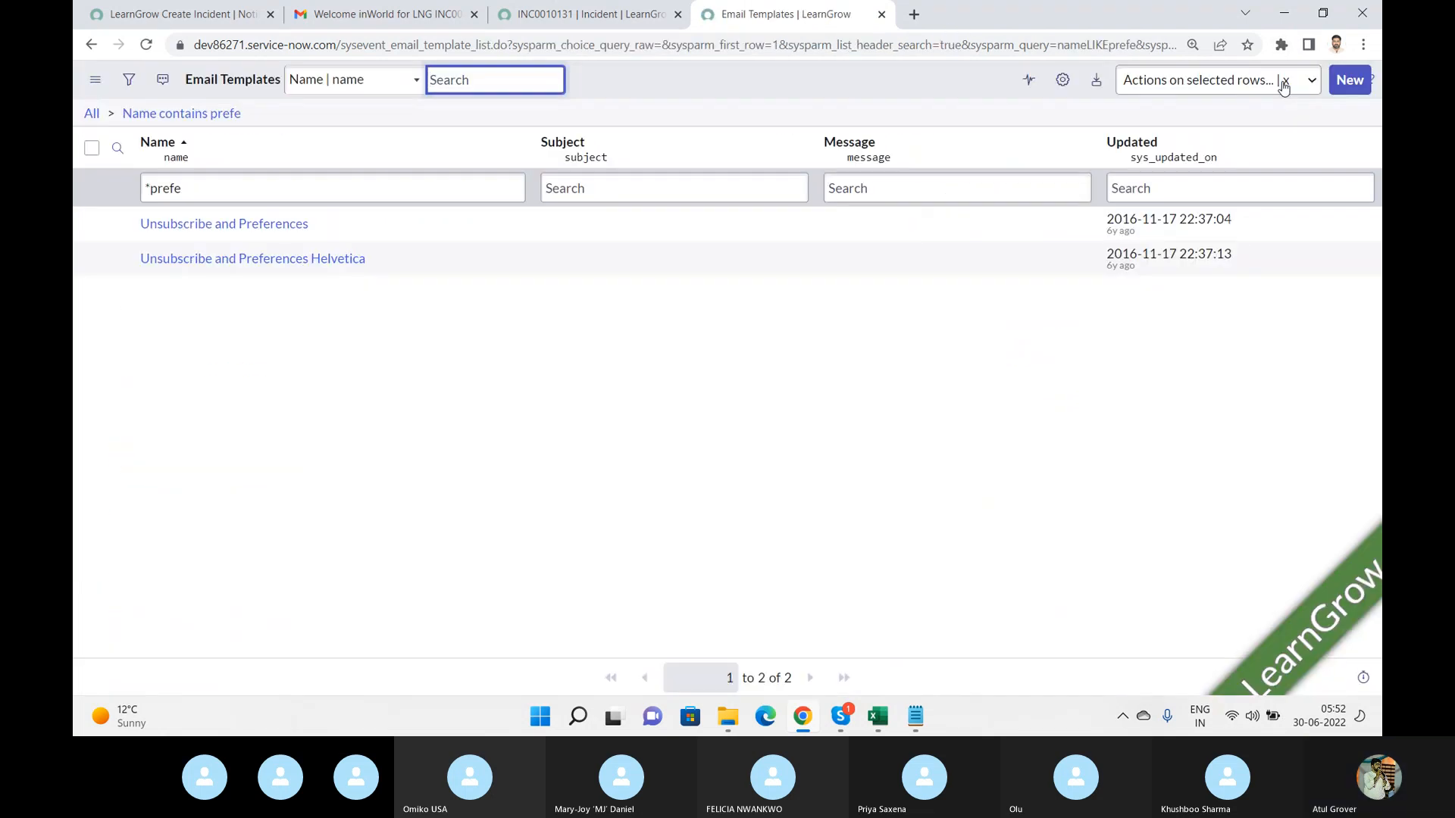
Set the LearnGrow Create Incident notification's email template to LNG Template and save the notification.
left_click(187, 26)
left_click_drag(475, 290, 76, 274)
type("LNG")
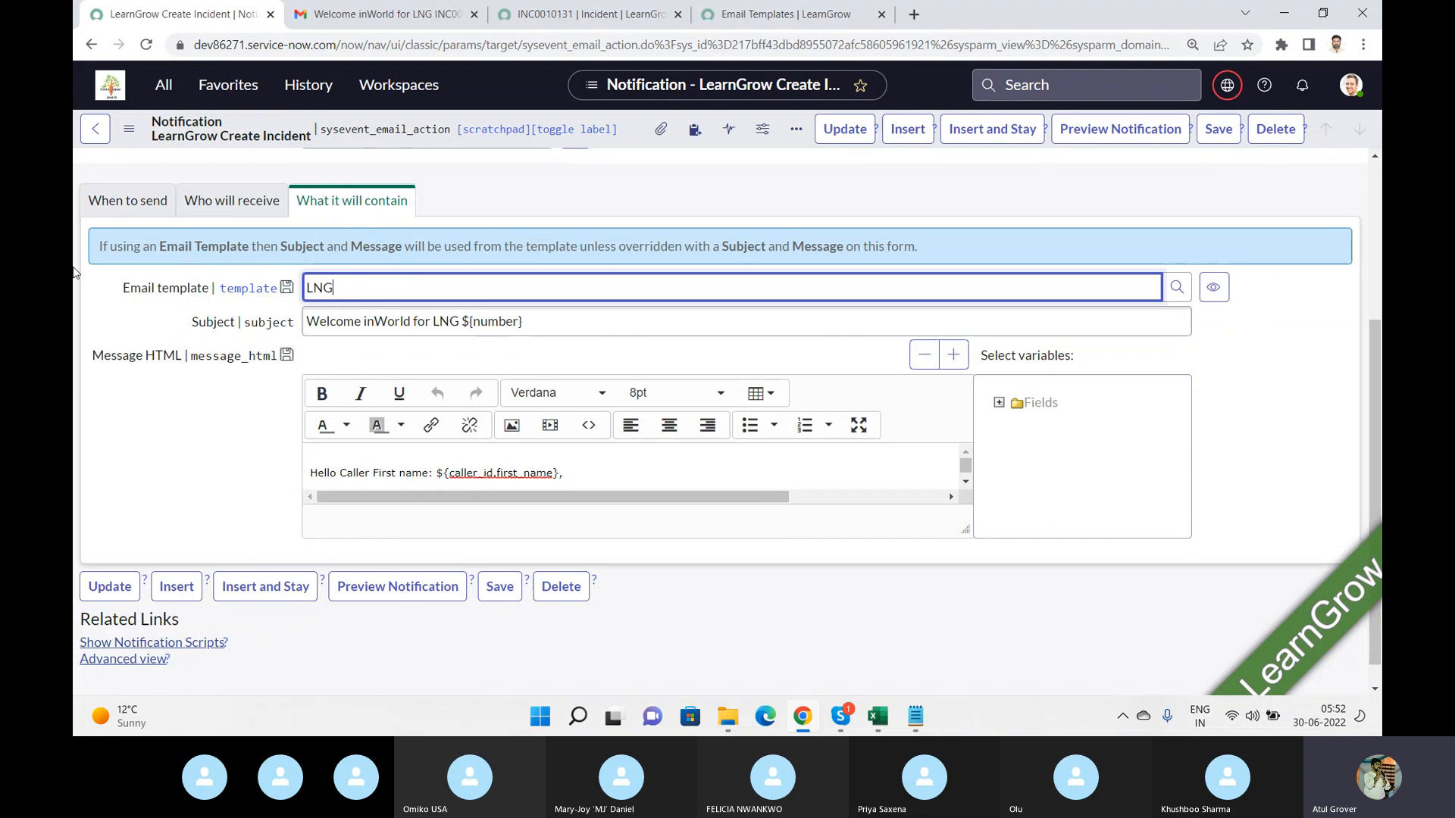
left_click(355, 310)
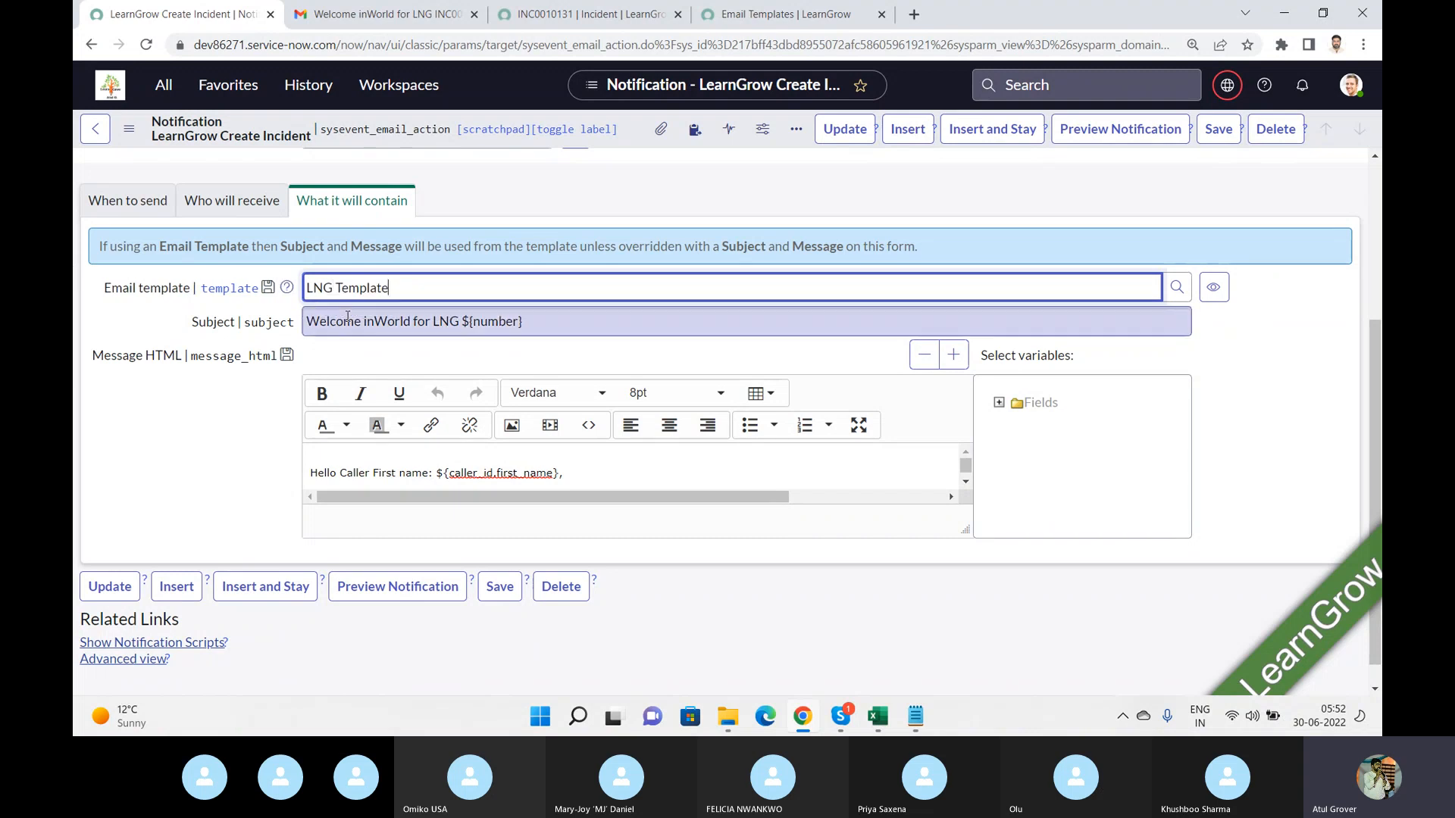
left_click(1211, 145)
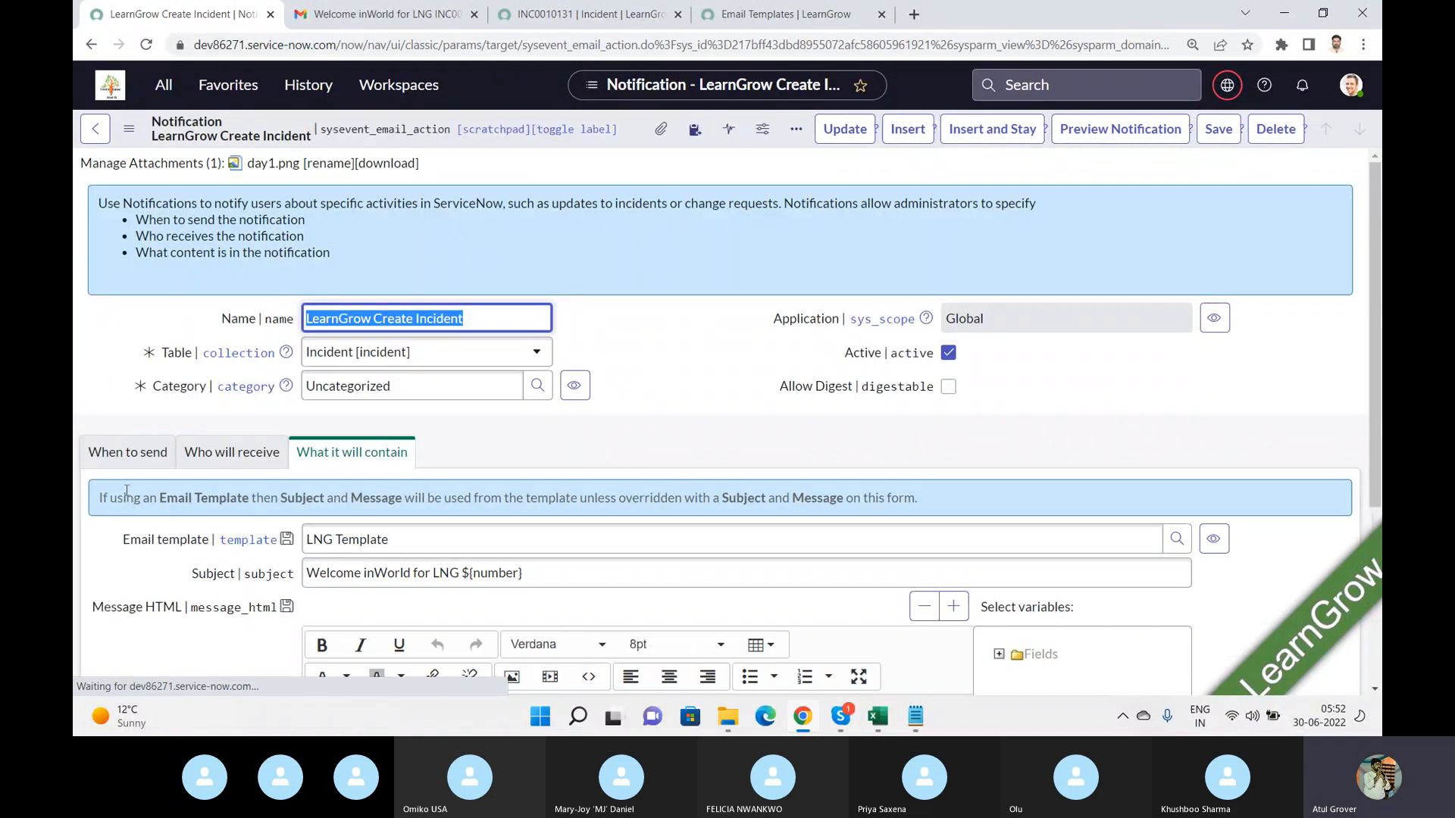
Append random text to incident INC0010131's short description and description, then save the incident.
left_click(122, 455)
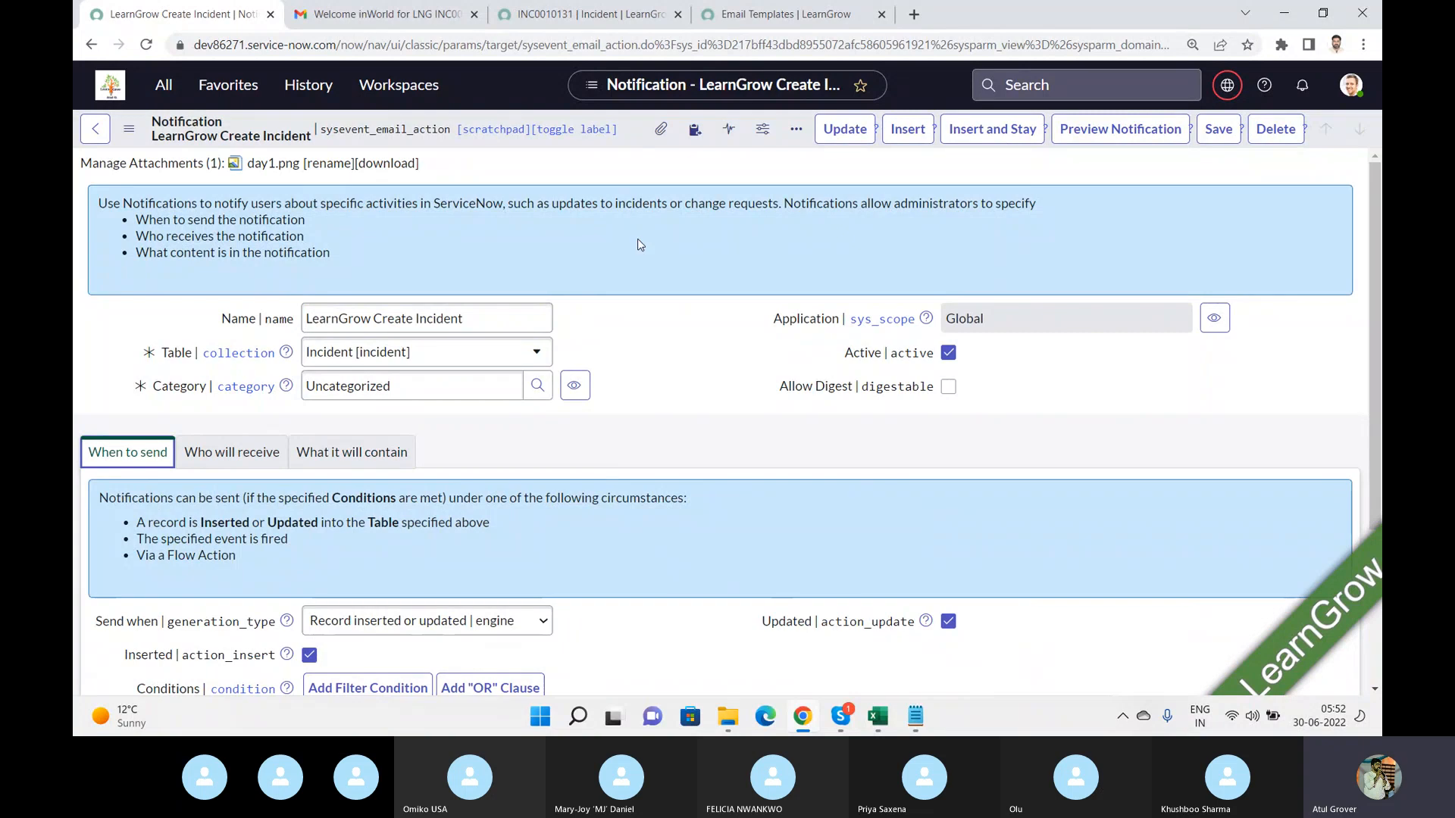
left_click(560, 11)
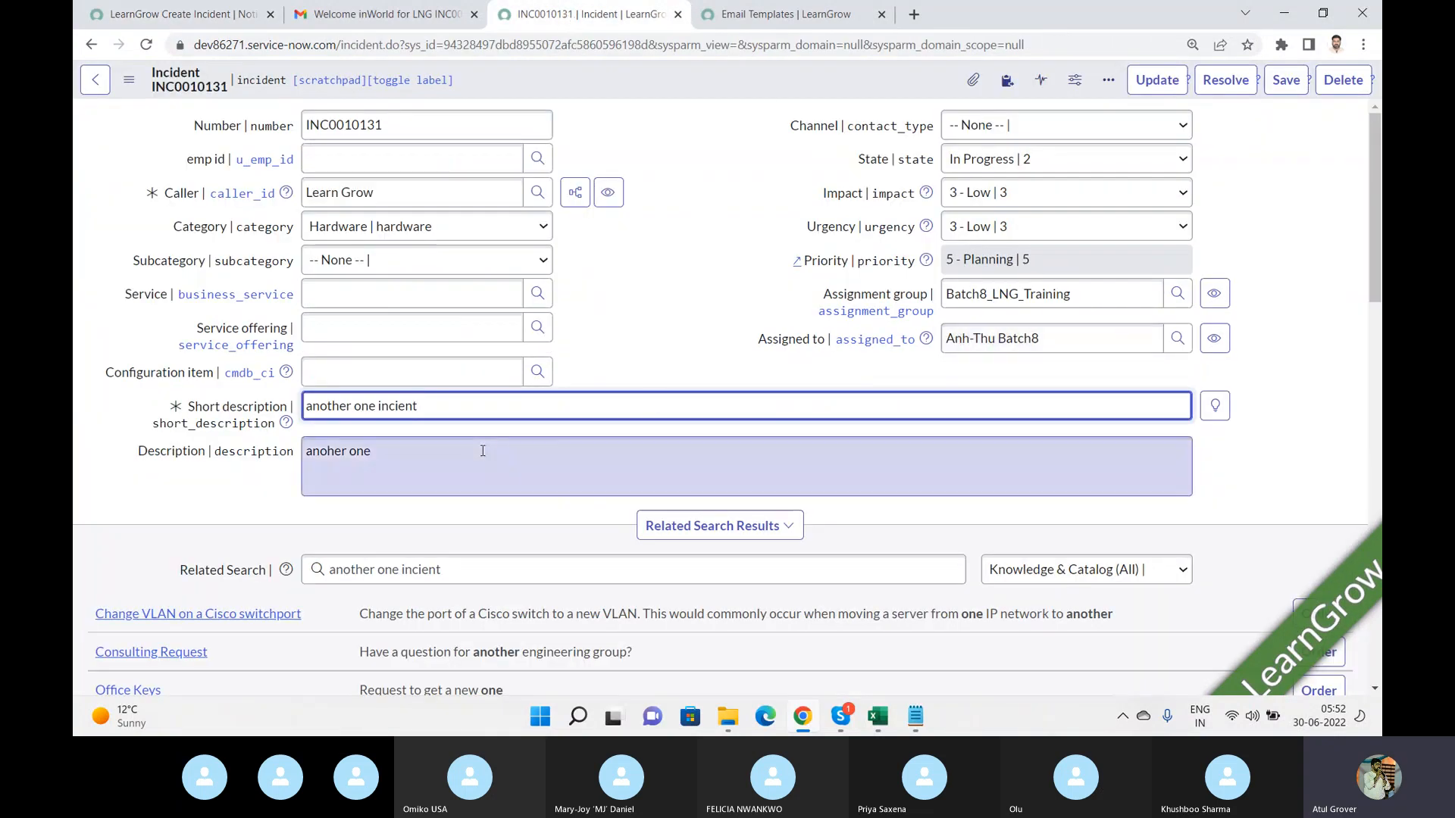
type("kjadhfjkahslfhasdhflashdf")
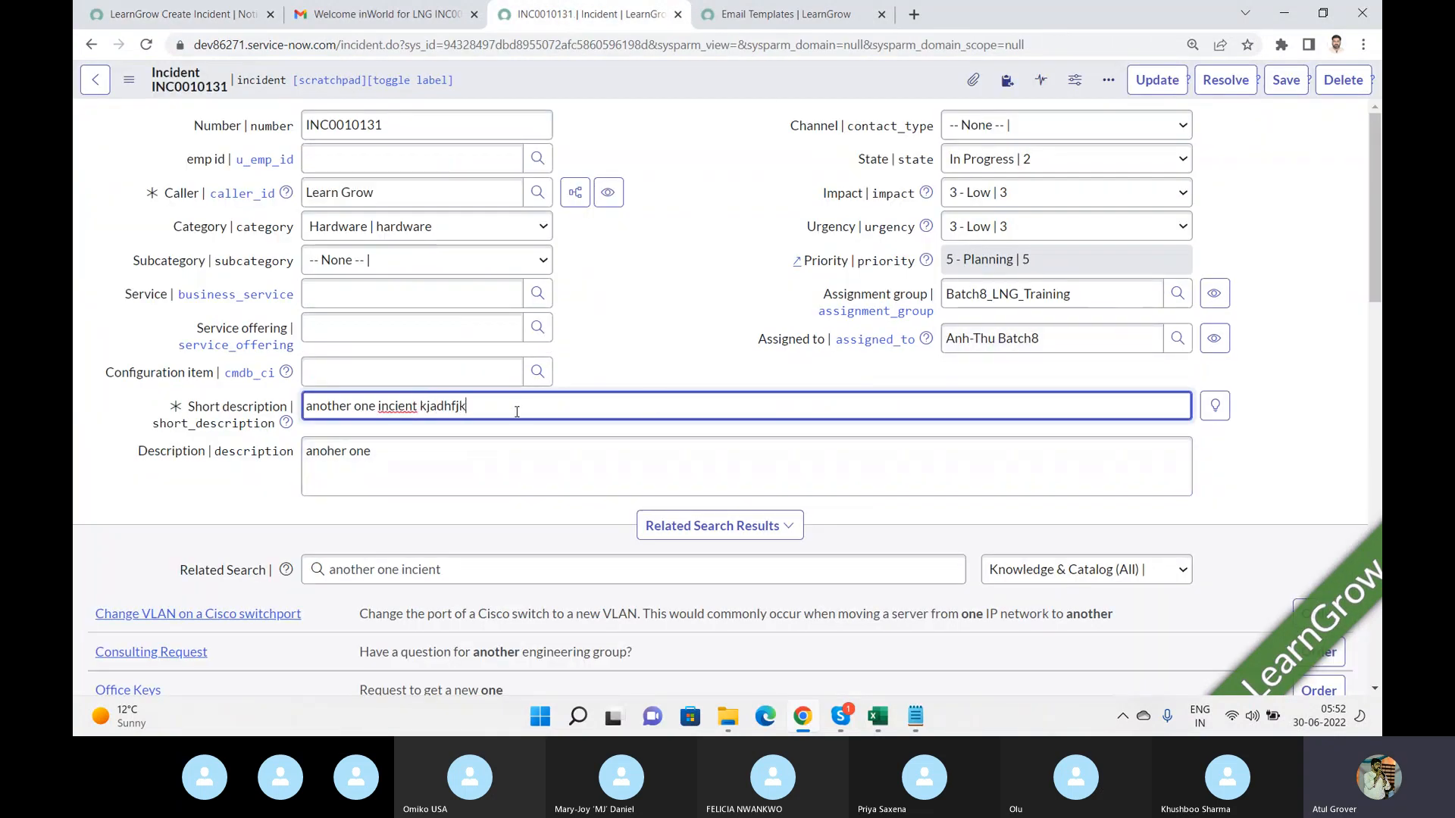
left_click(517, 458)
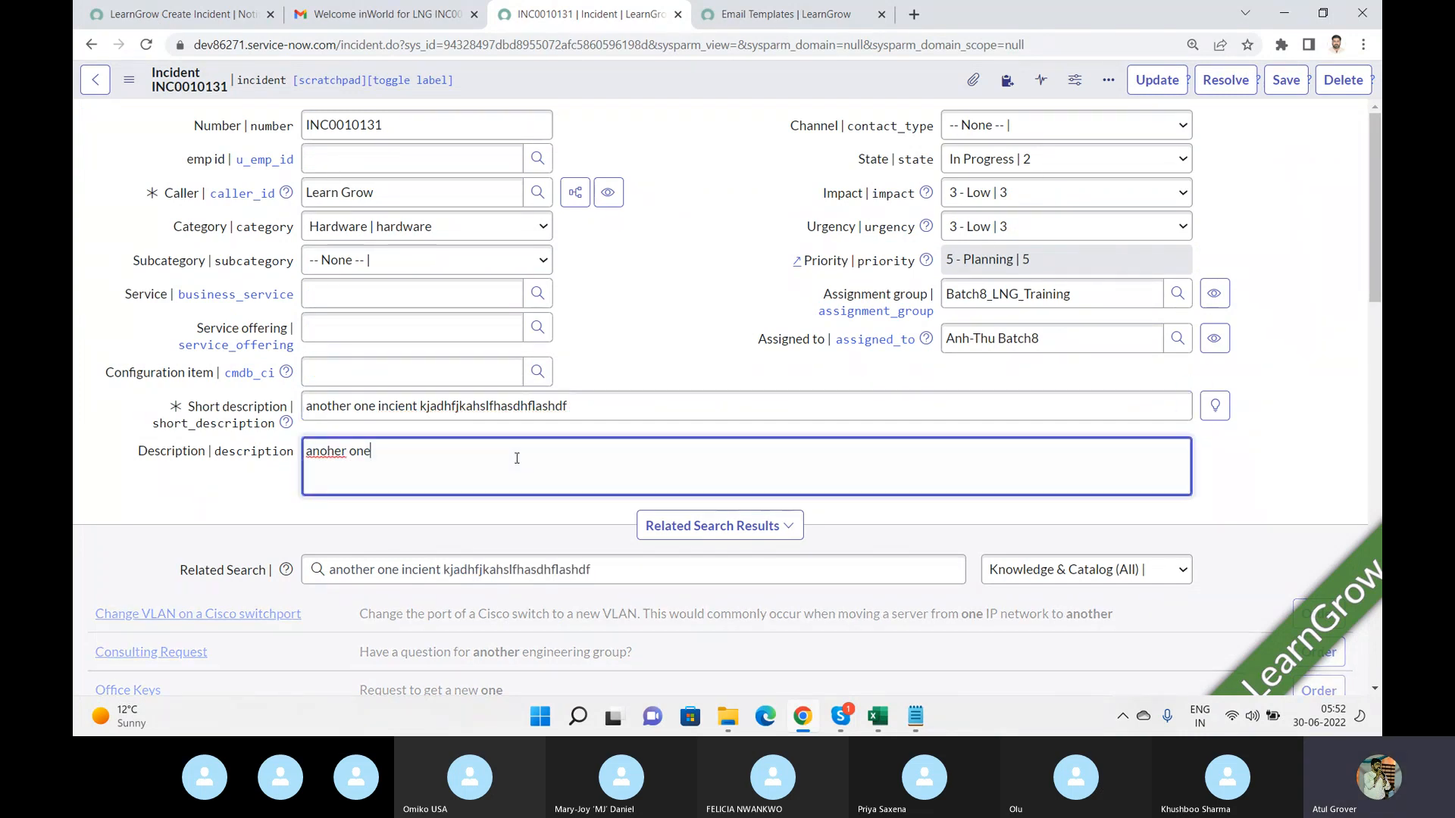
type("kjahdfhasldhfjahsdf")
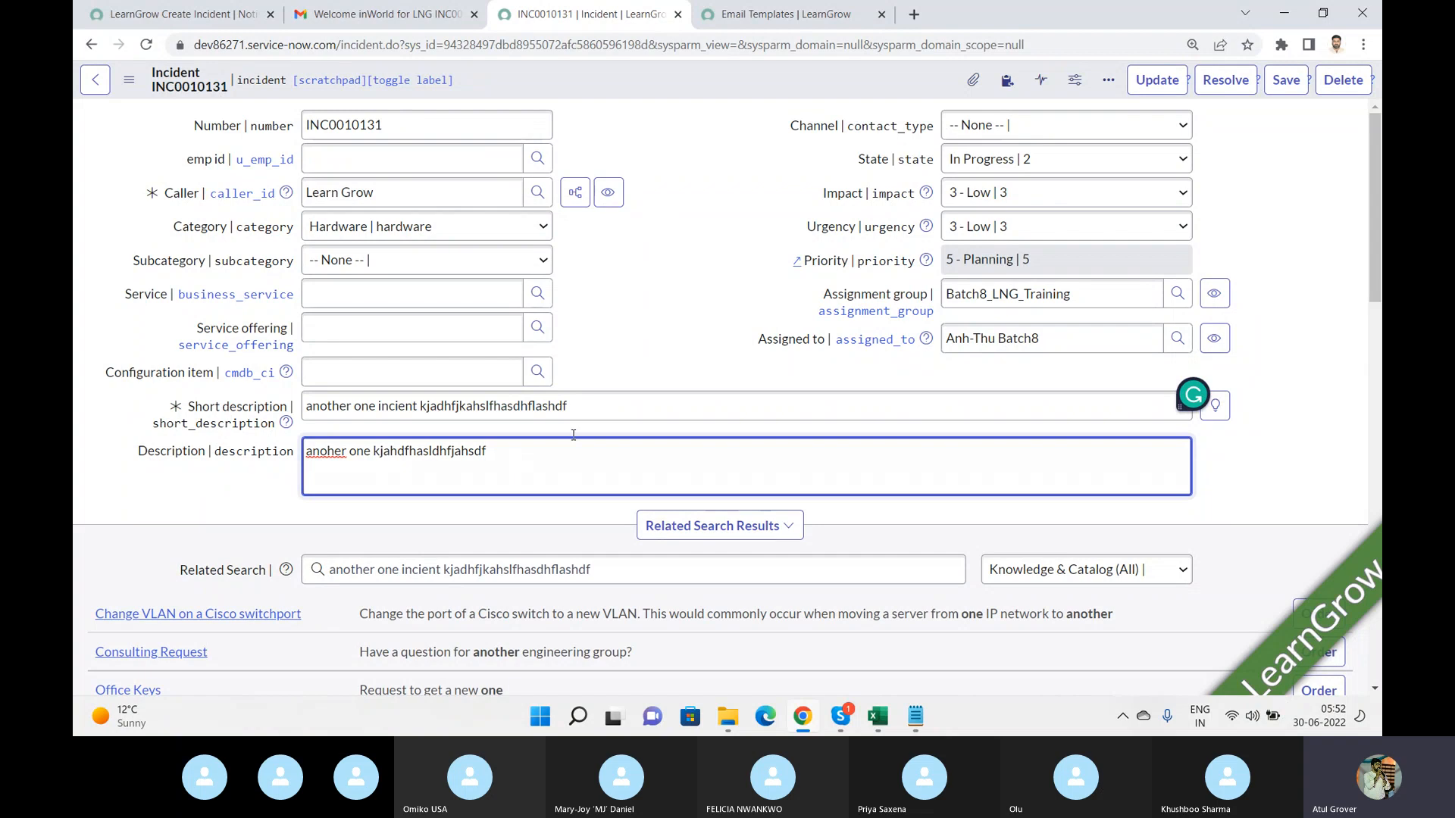
left_click(1288, 83)
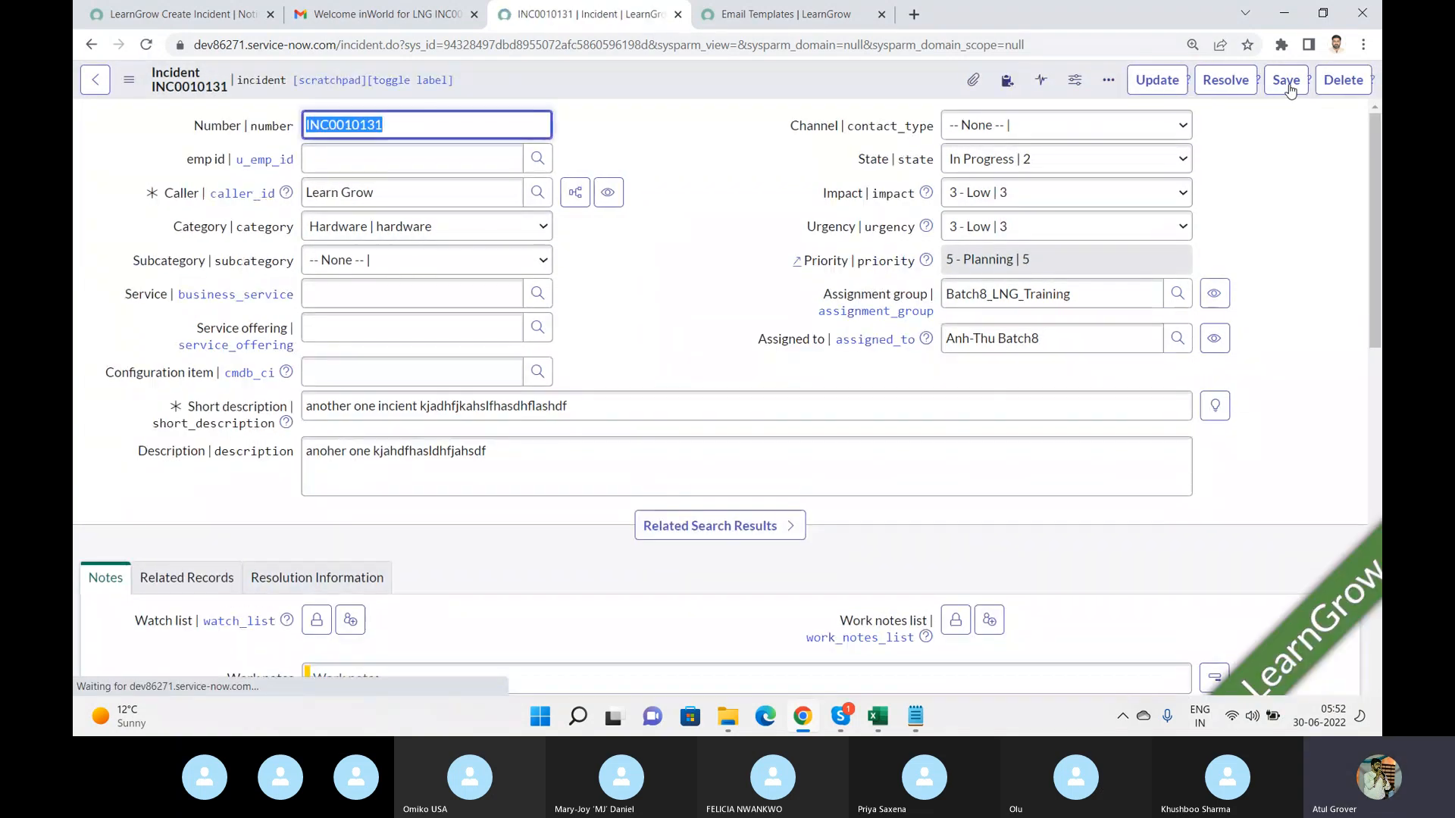
Preview the notification's email for the sample record and close the preview.
left_click(387, 19)
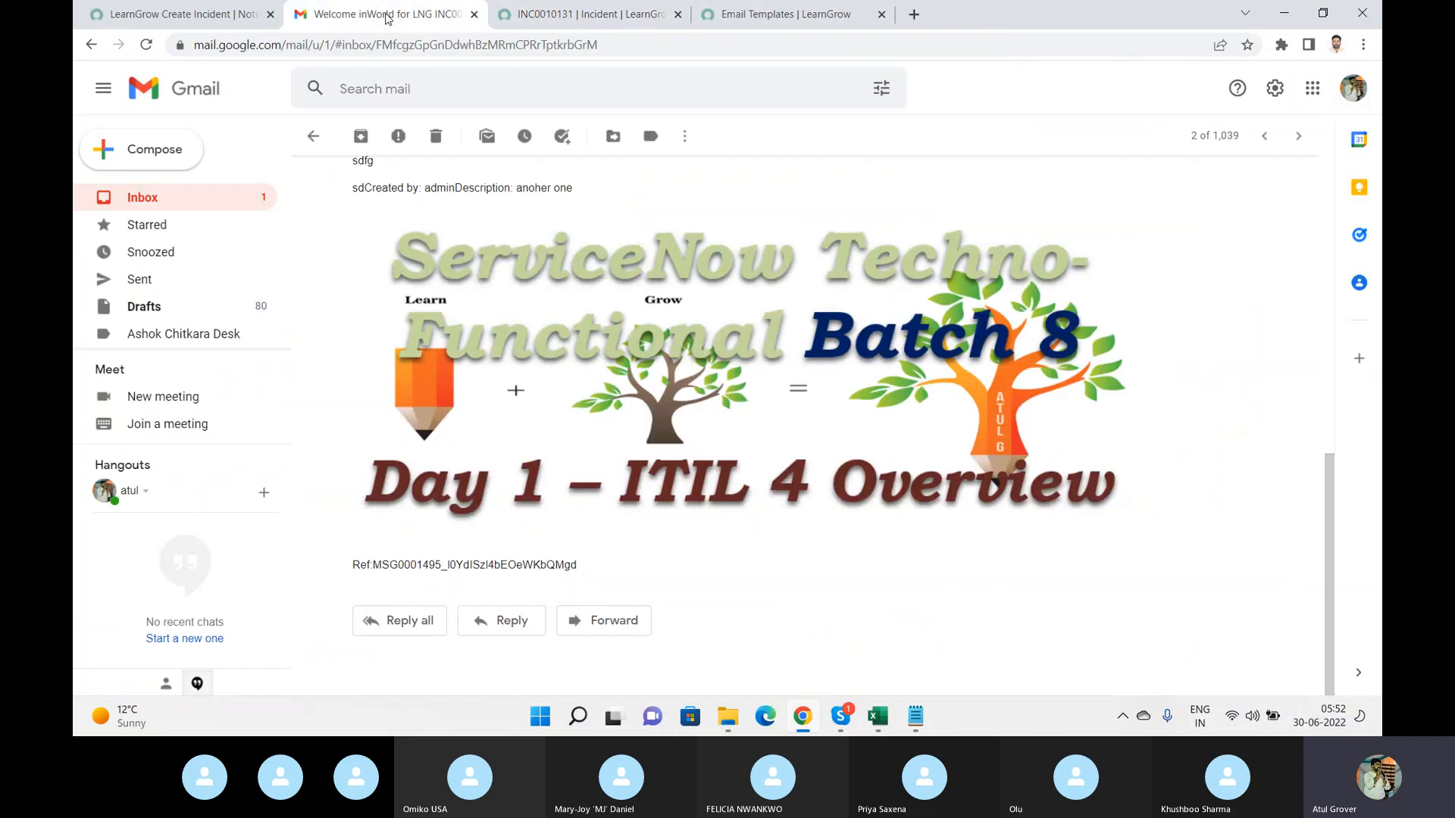
left_click(749, 21)
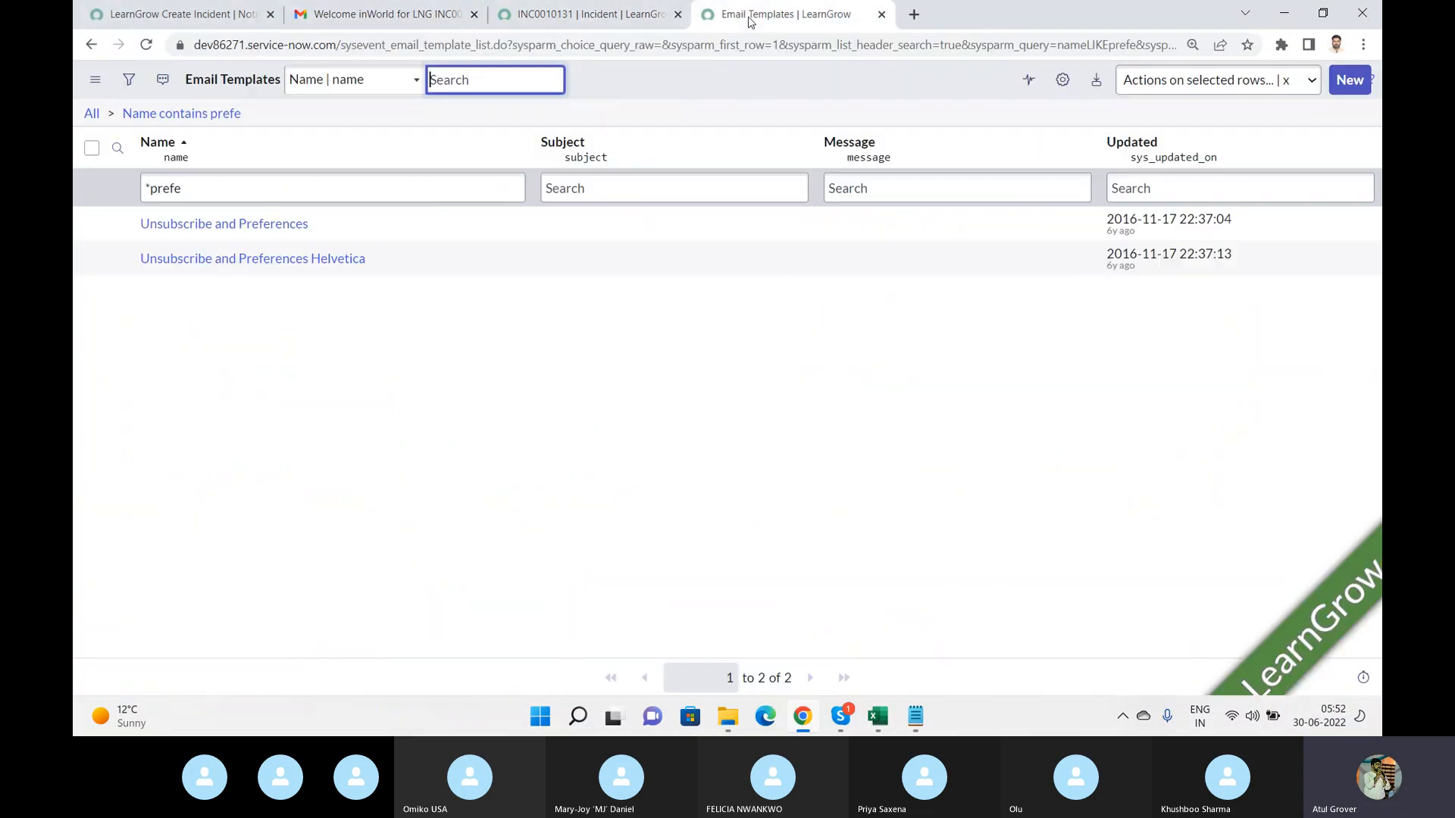
left_click(174, 18)
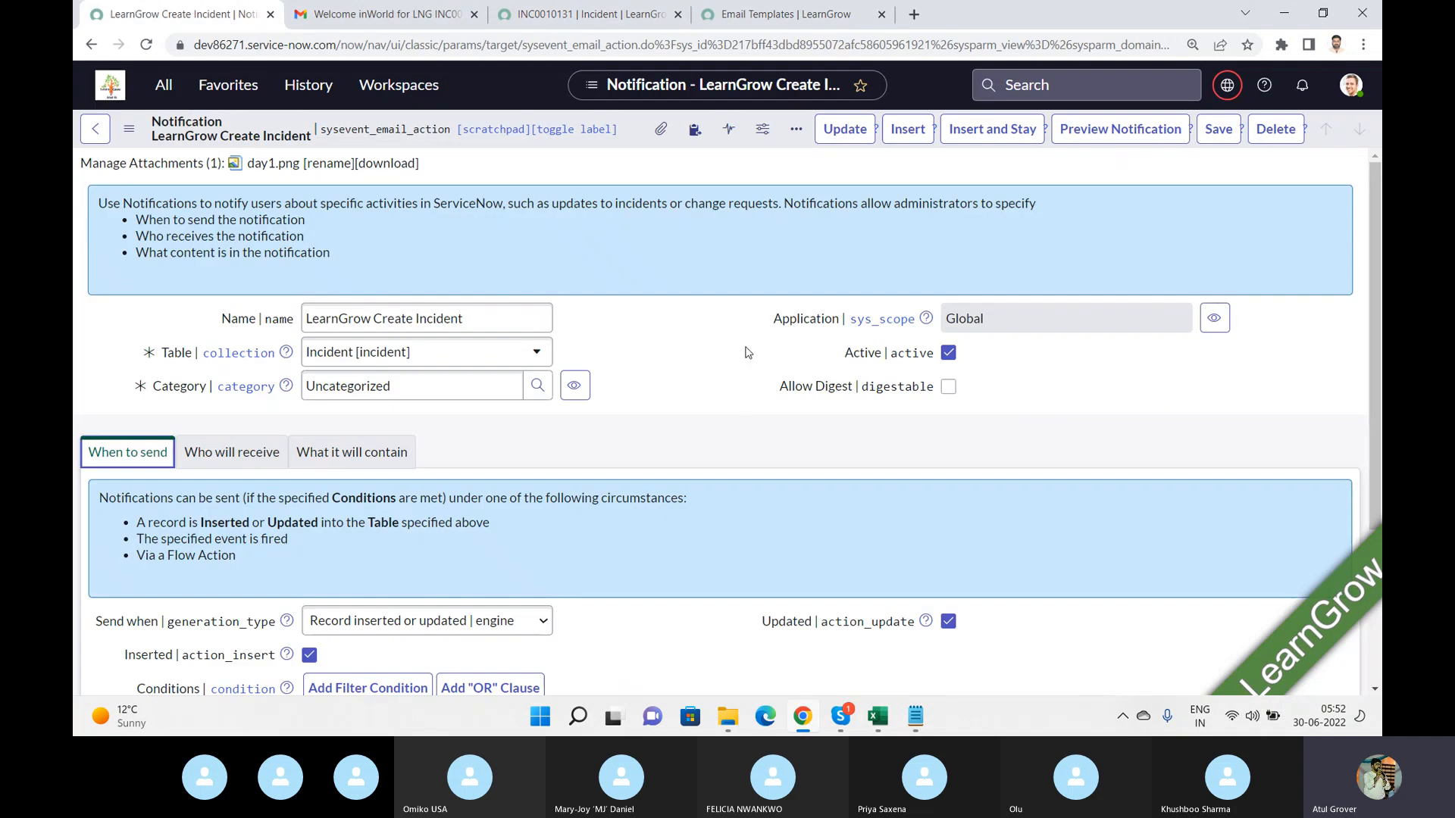
left_click(1129, 130)
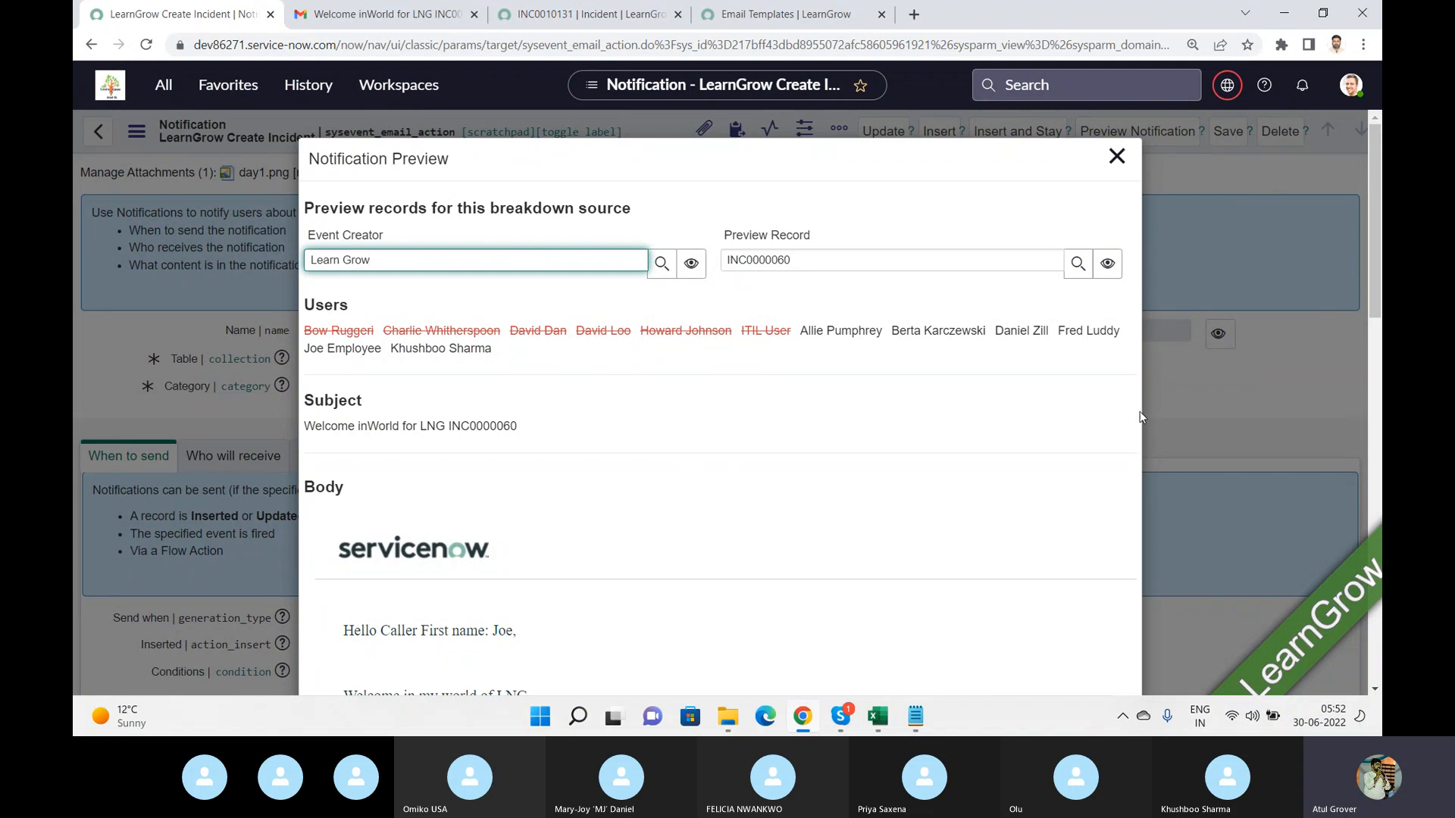
left_click_drag(1375, 287, 1374, 321)
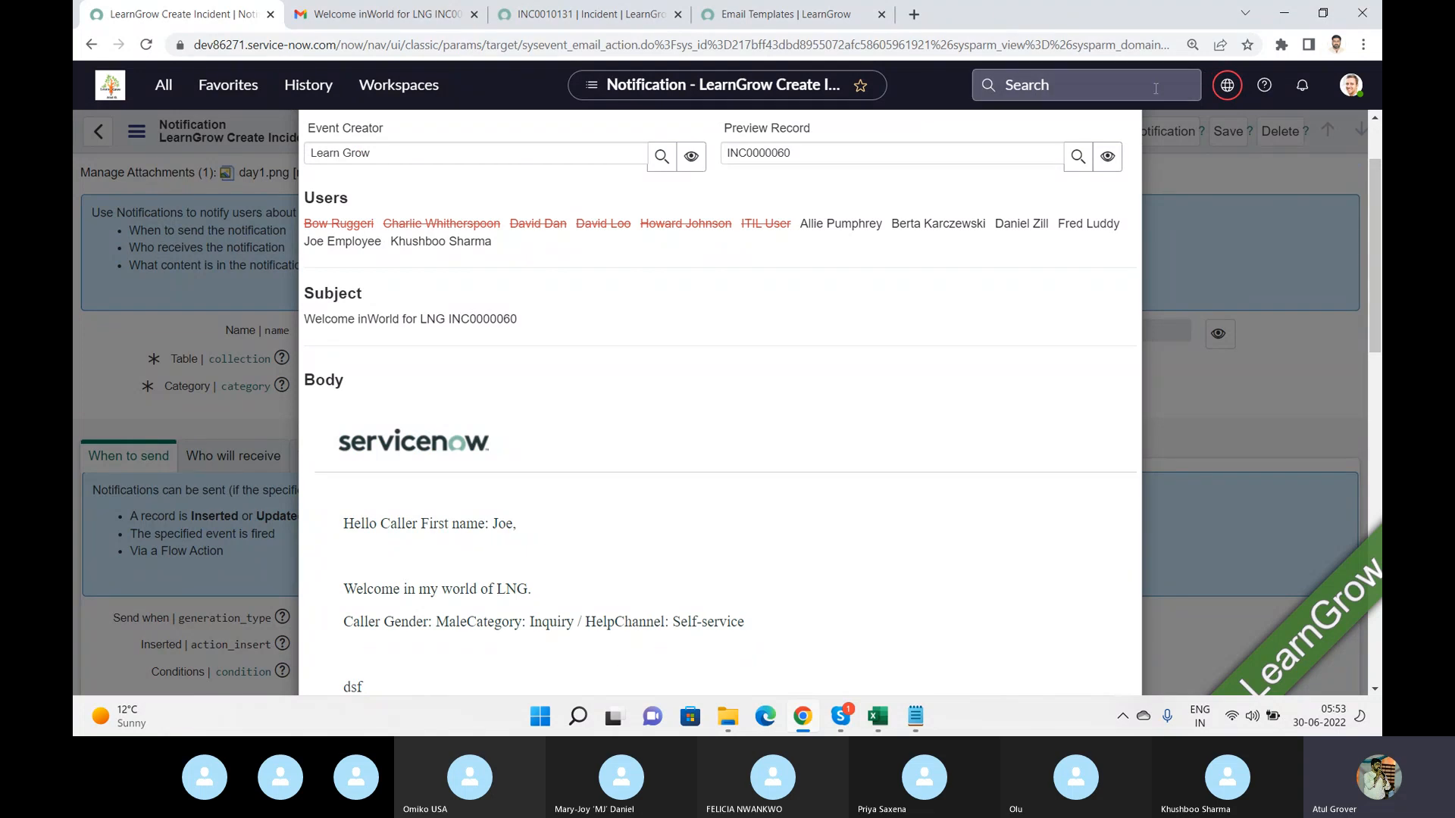
left_click(1241, 170)
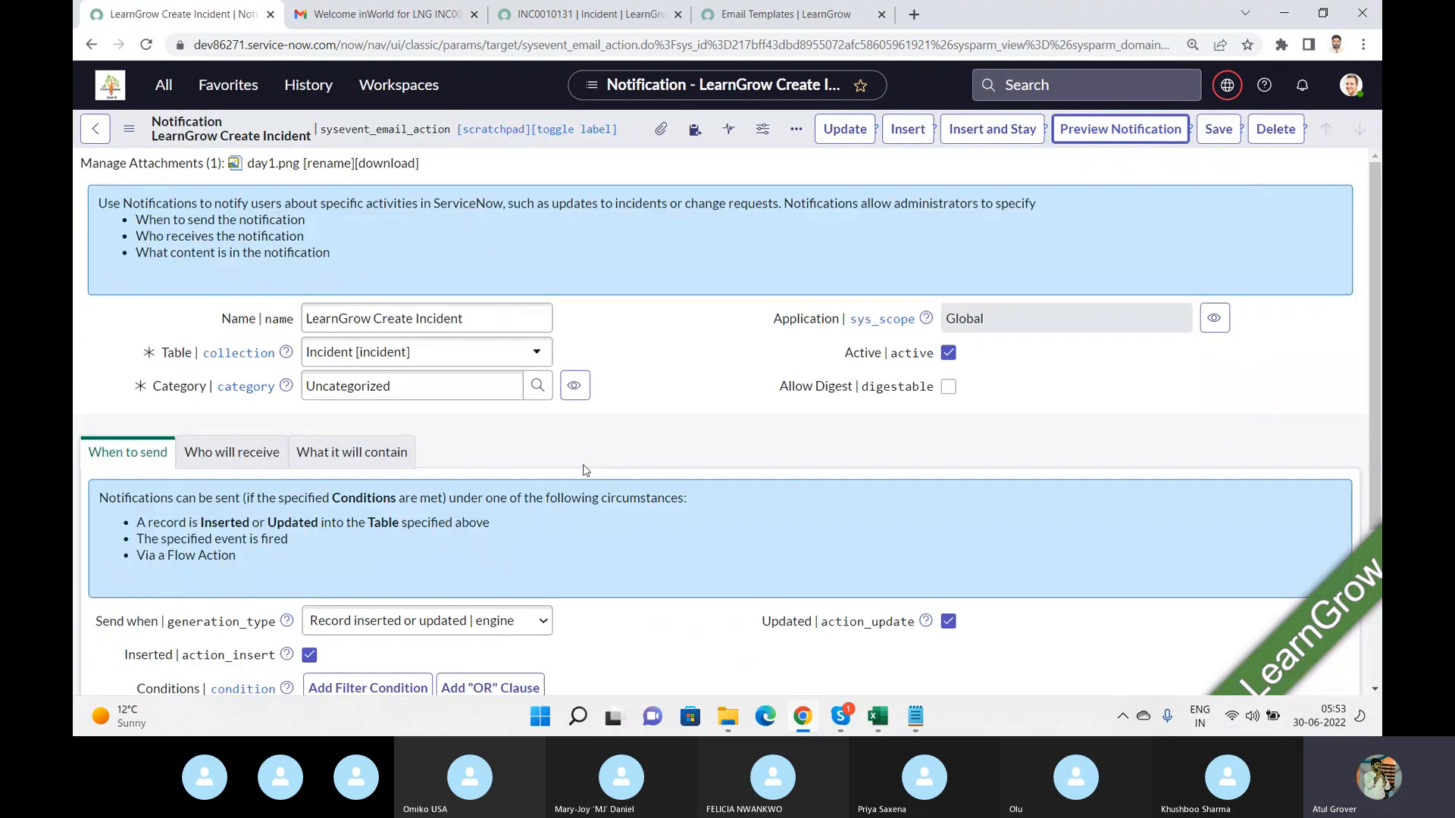
Check the notification's template, then refresh the Gmail inbox and open the latest incident-created email.
left_click(381, 470)
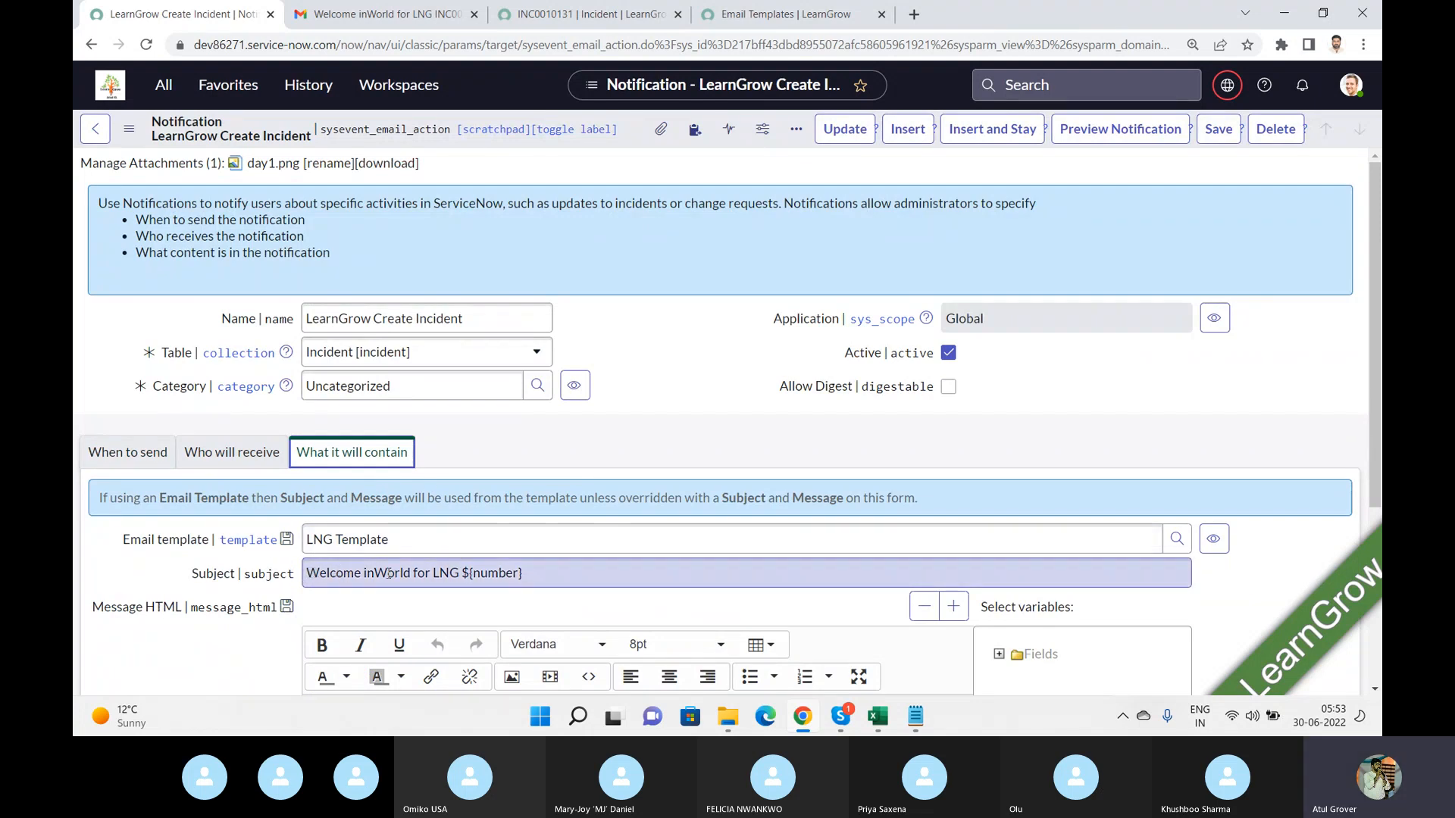
key("Tab")
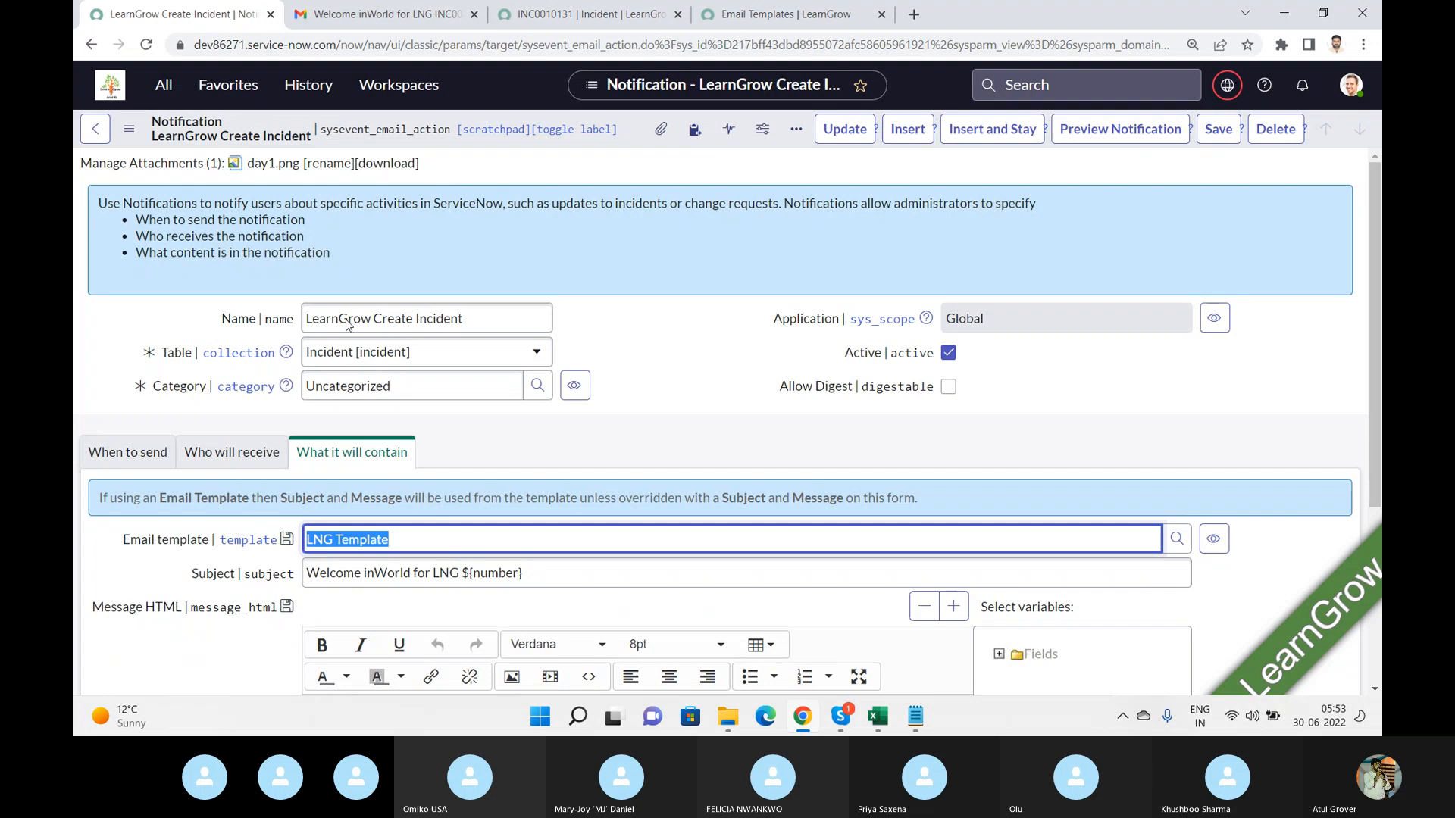
left_click(409, 16)
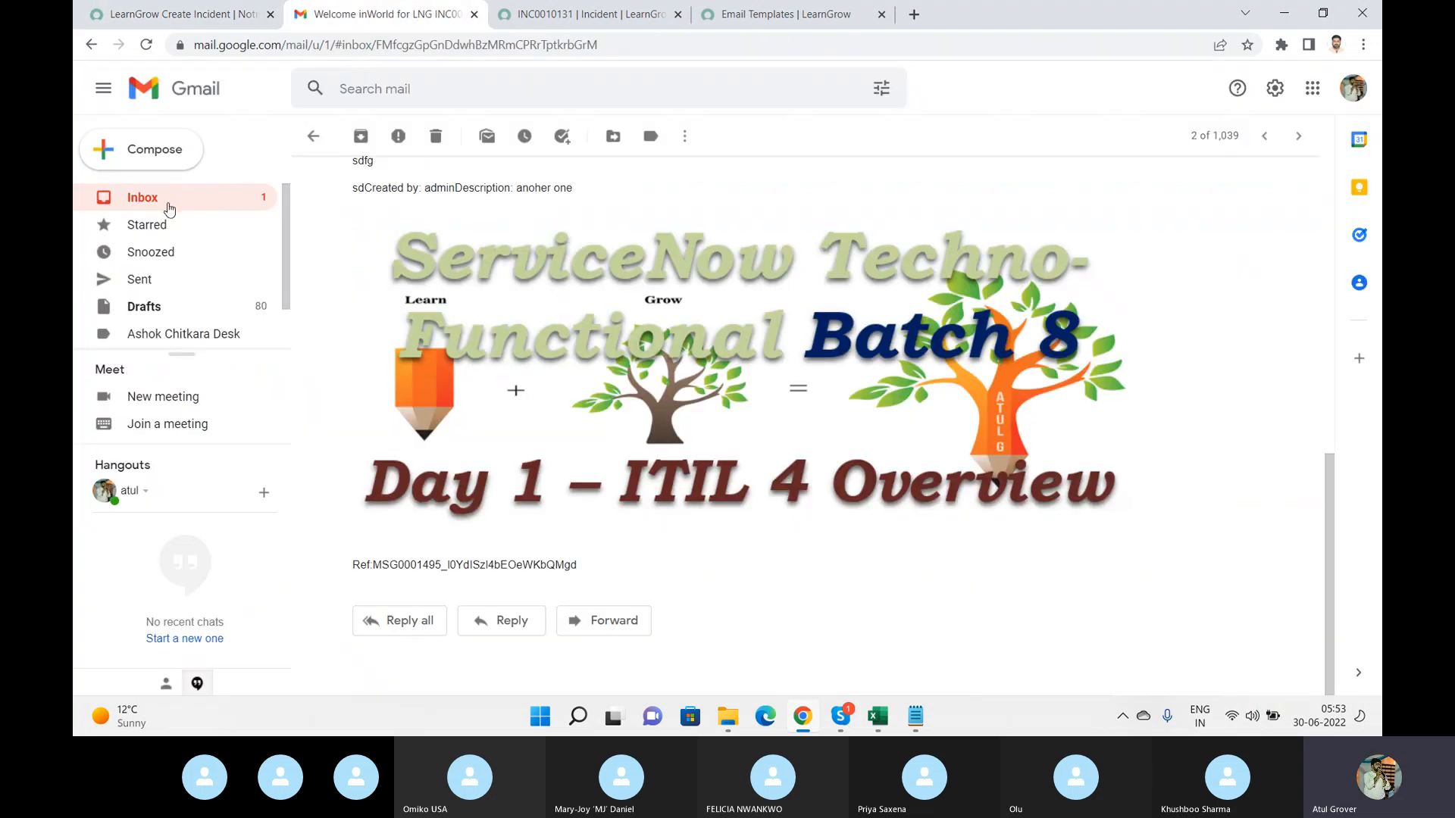
left_click(162, 201)
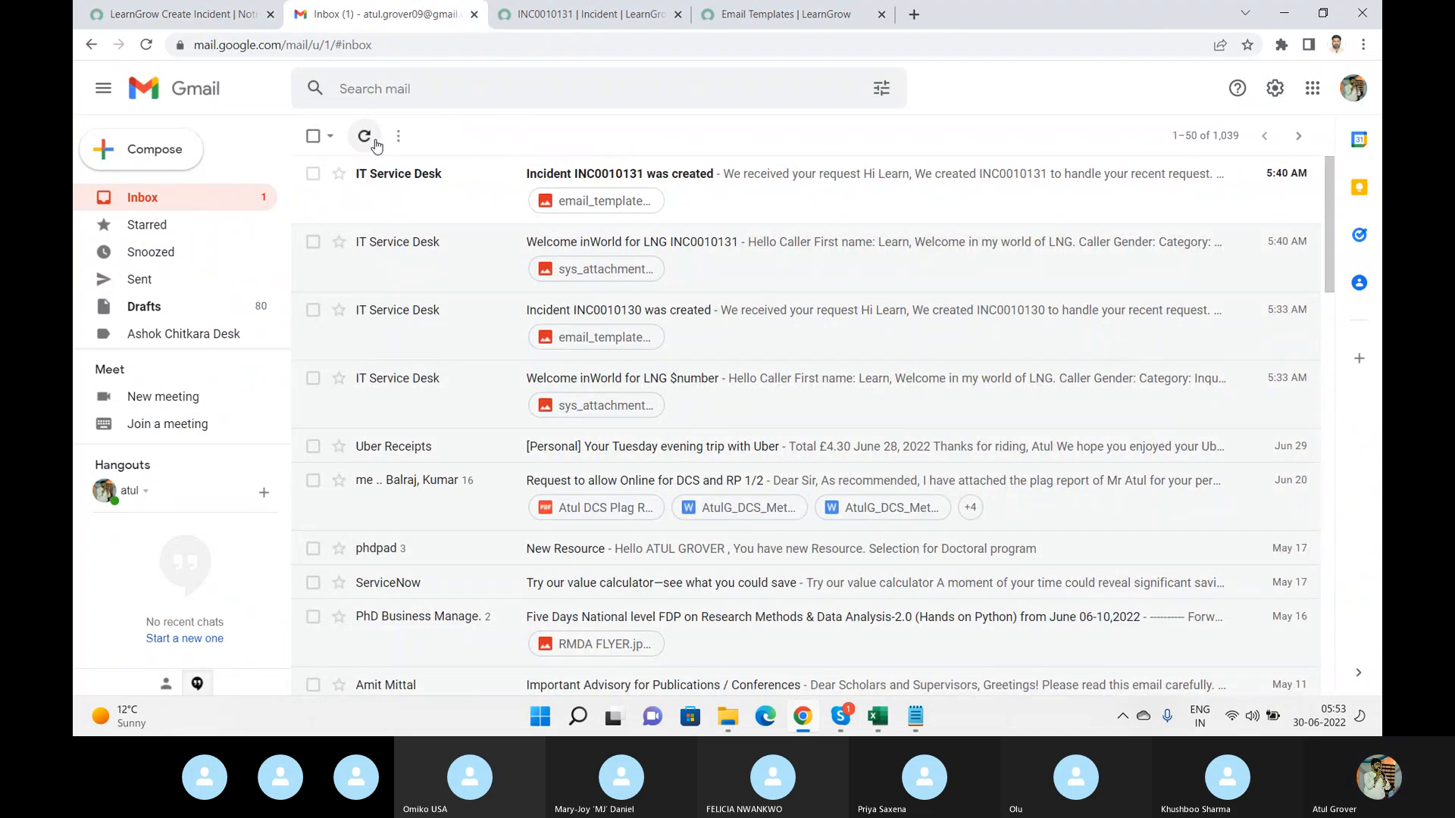
left_click(146, 45)
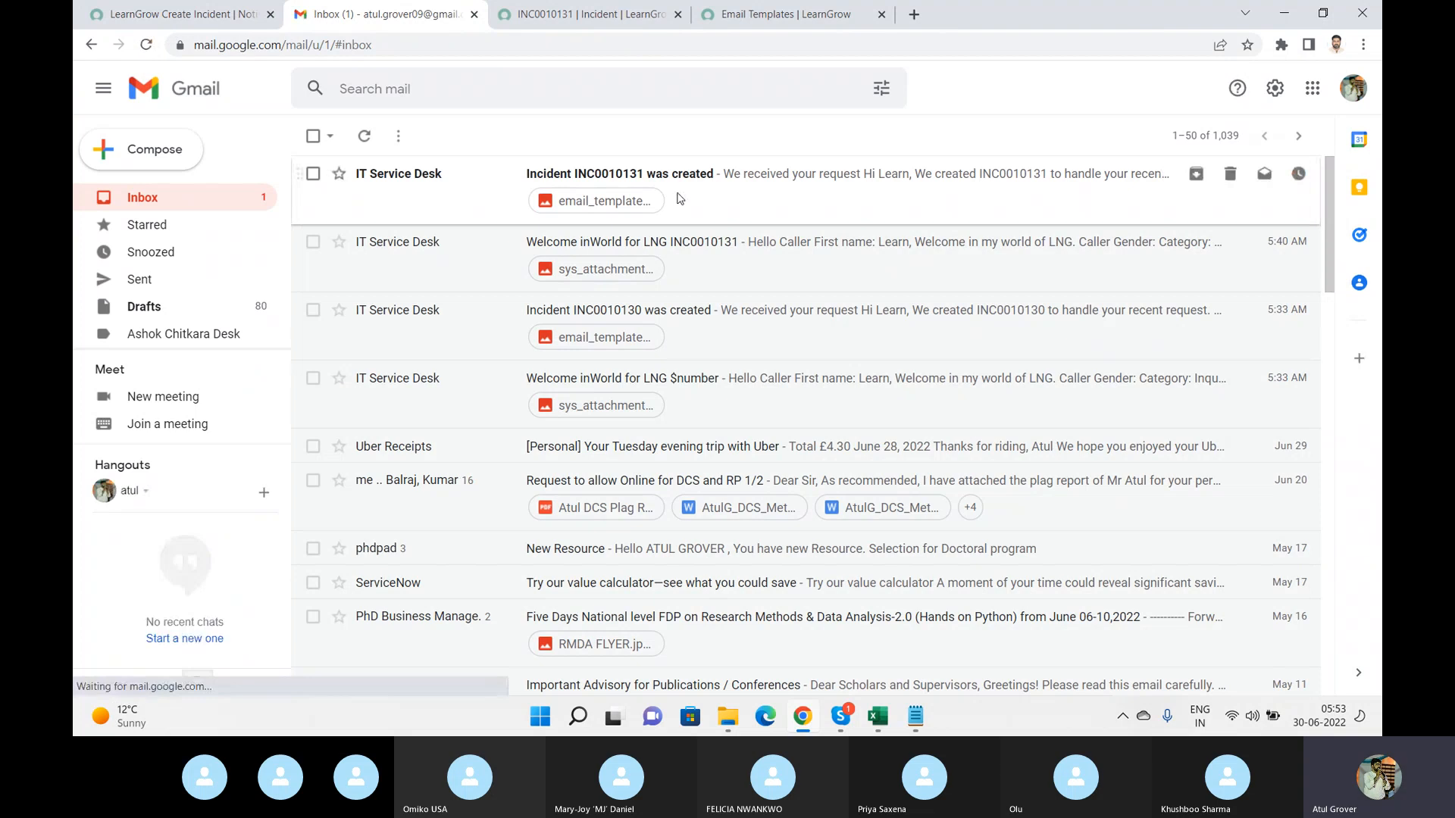
left_click(745, 180)
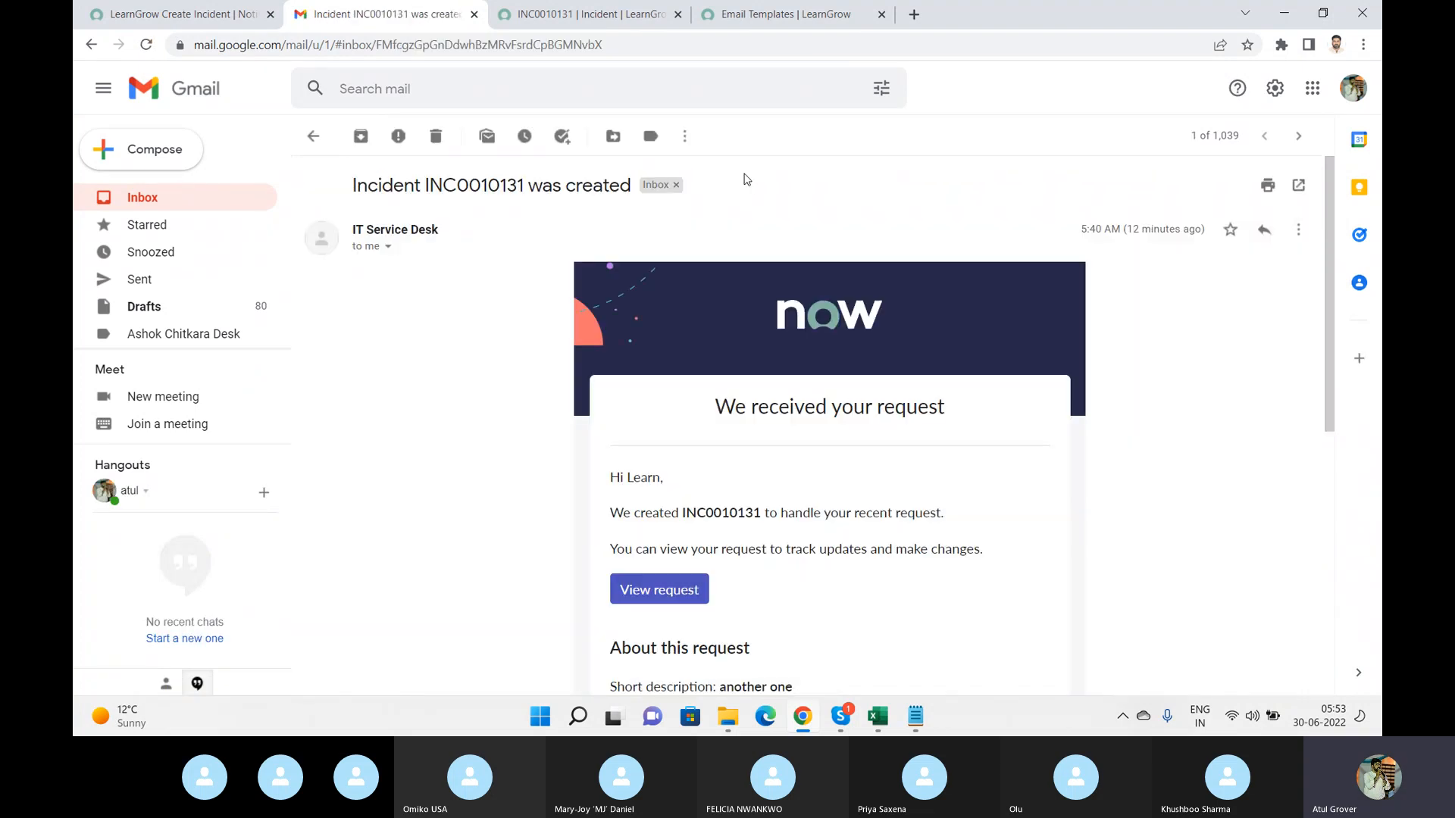
left_click(308, 139)
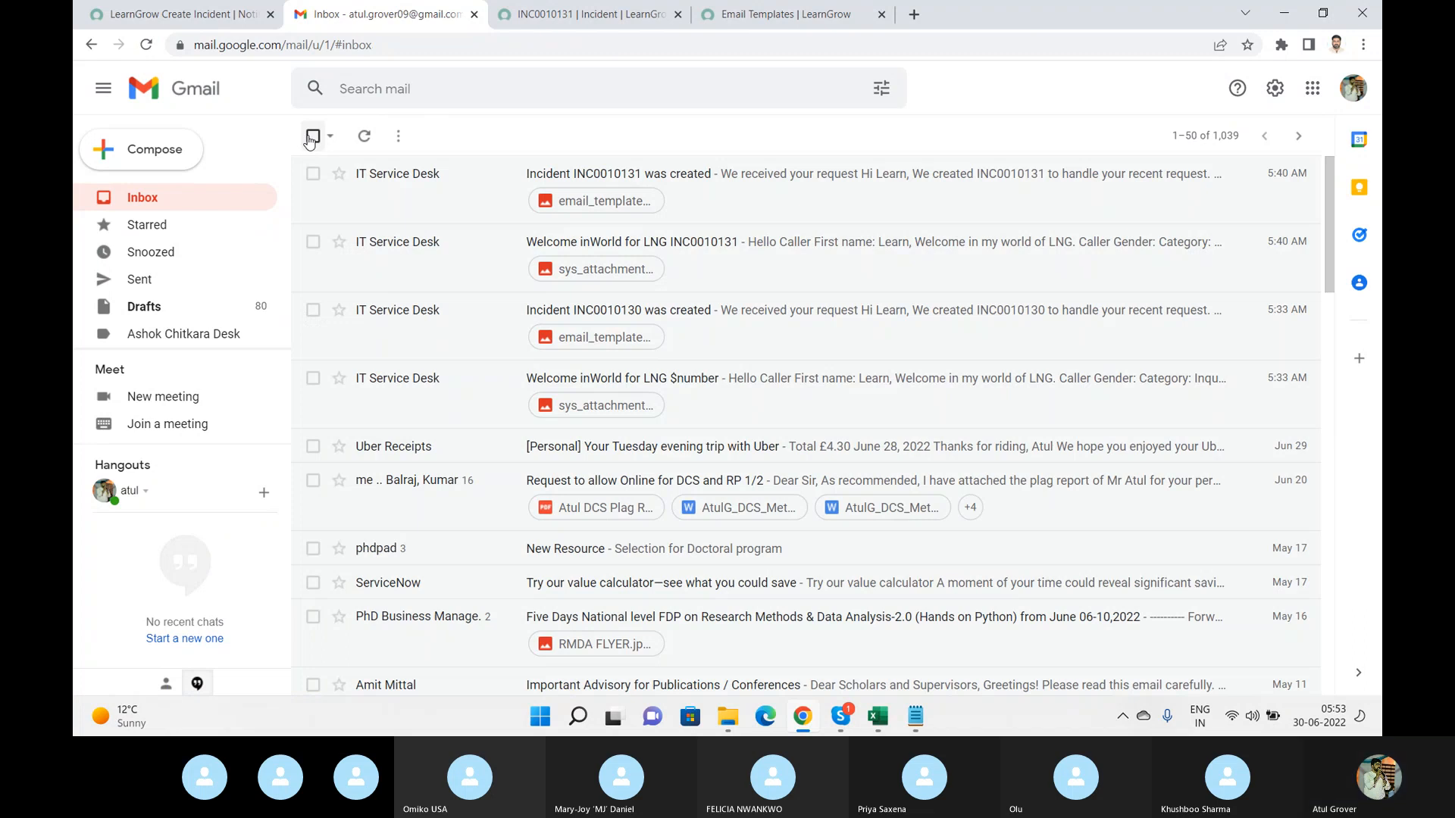
Review the notification's When to send conditions, including the short description filter.
left_click(187, 15)
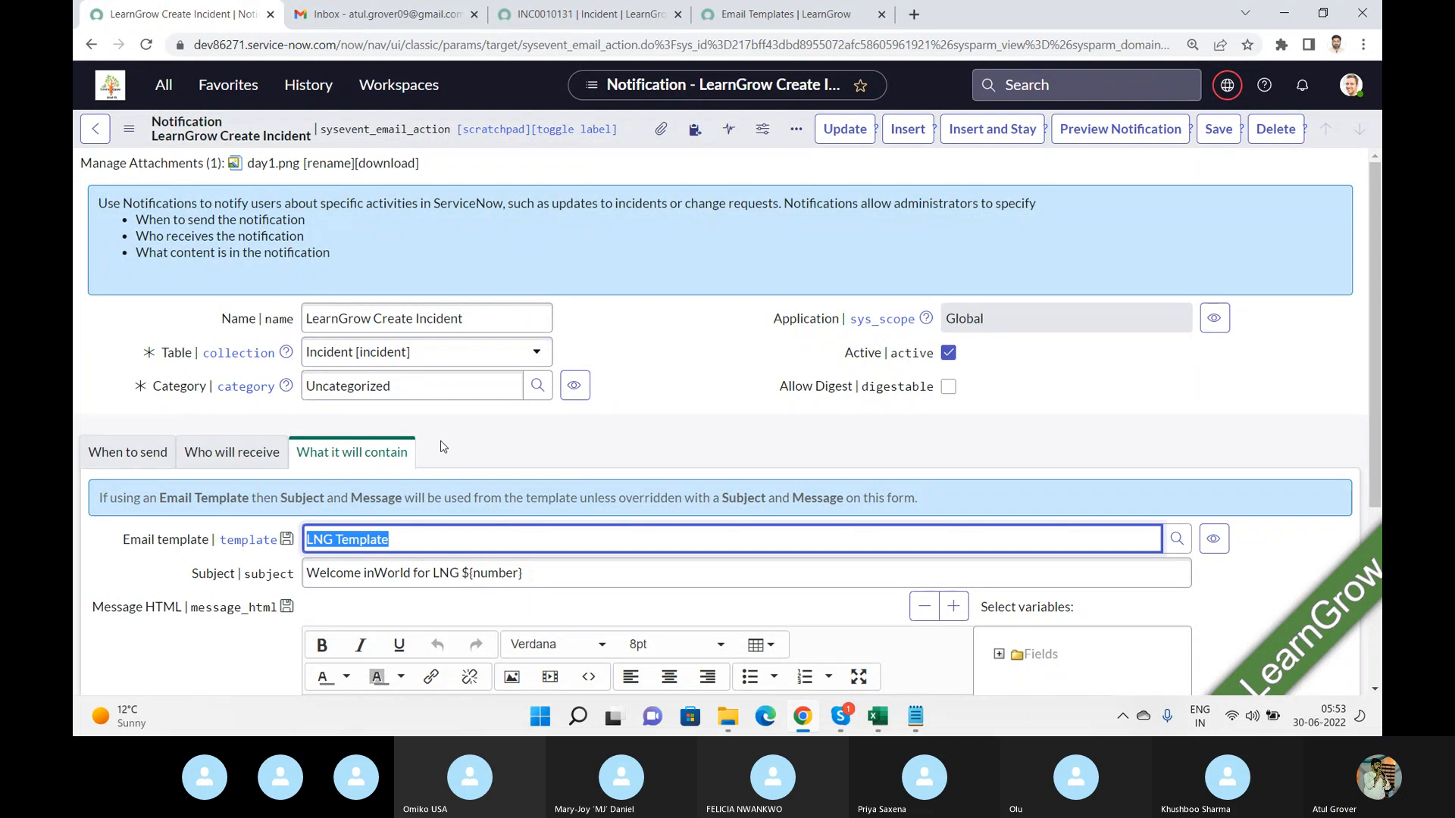
left_click(141, 457)
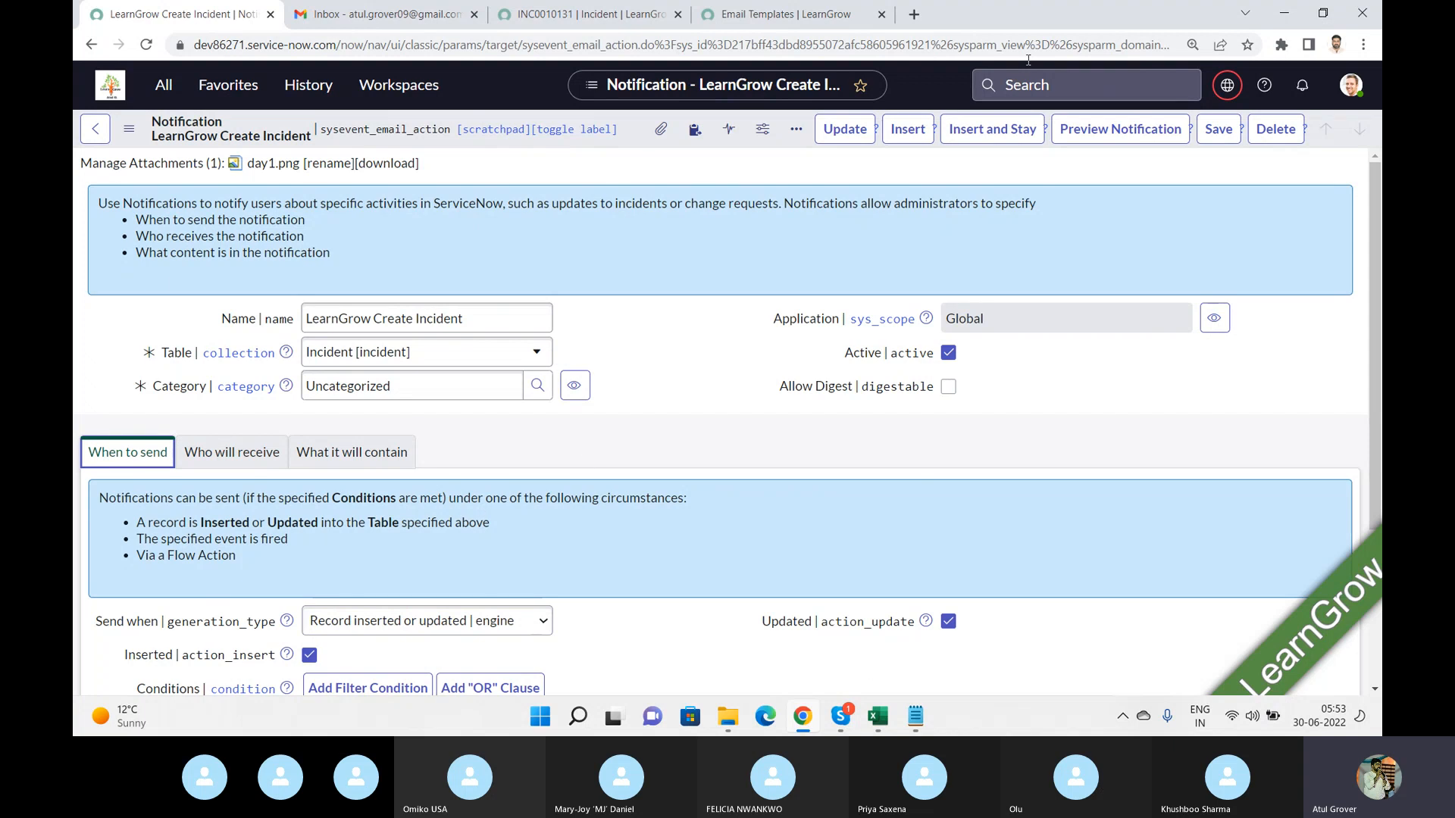
left_click(584, 15)
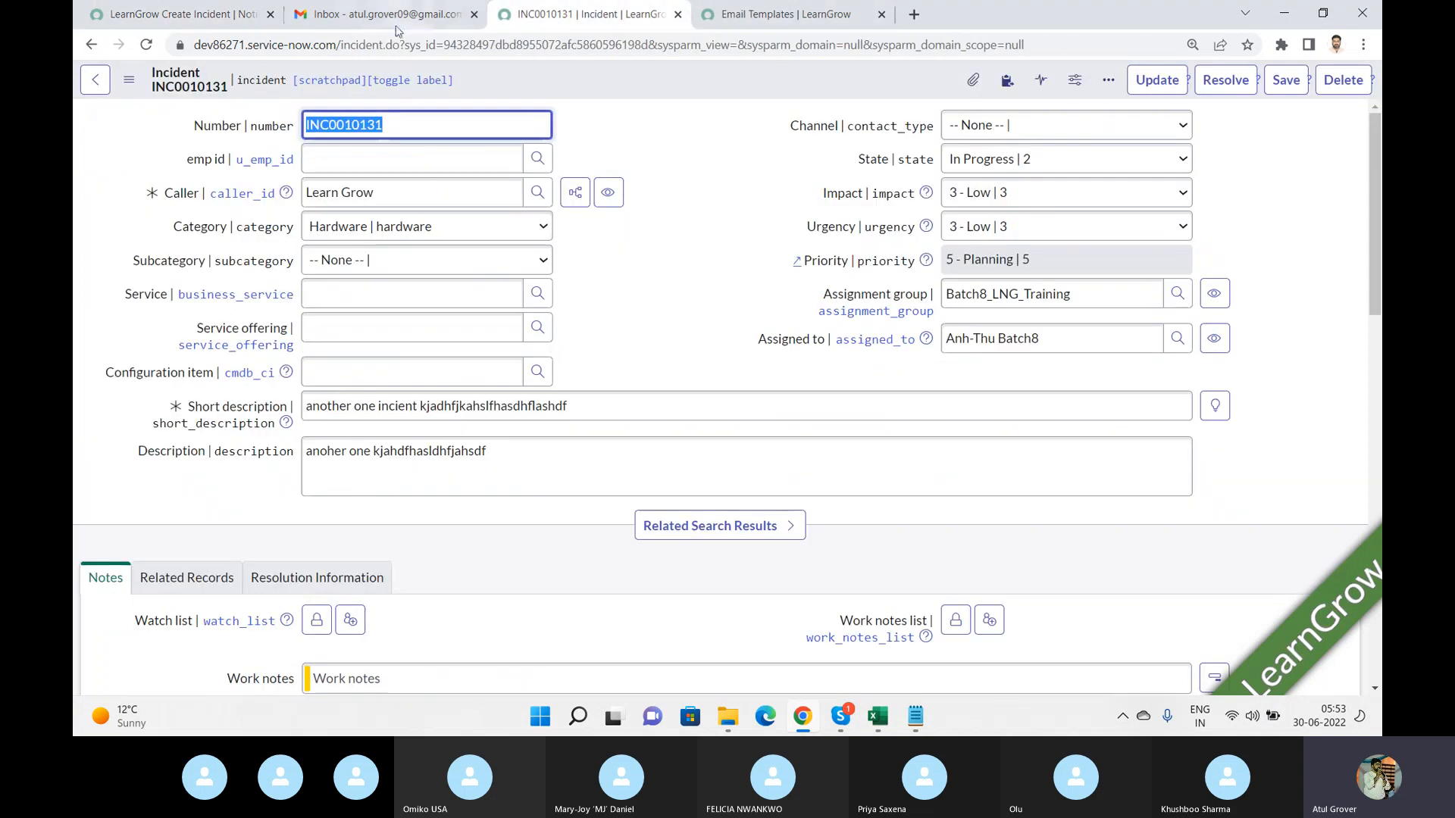
left_click(397, 29)
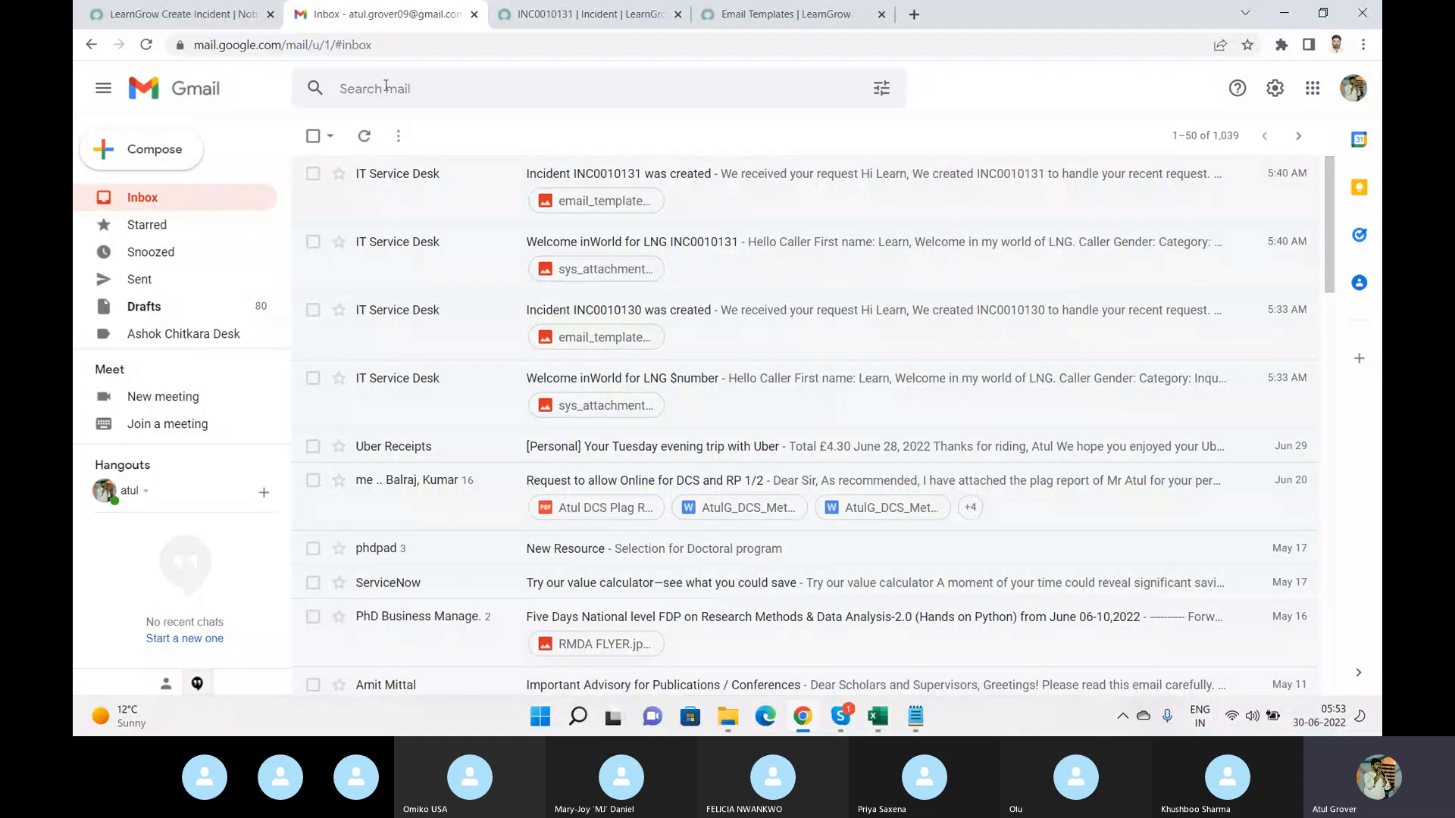
left_click(146, 45)
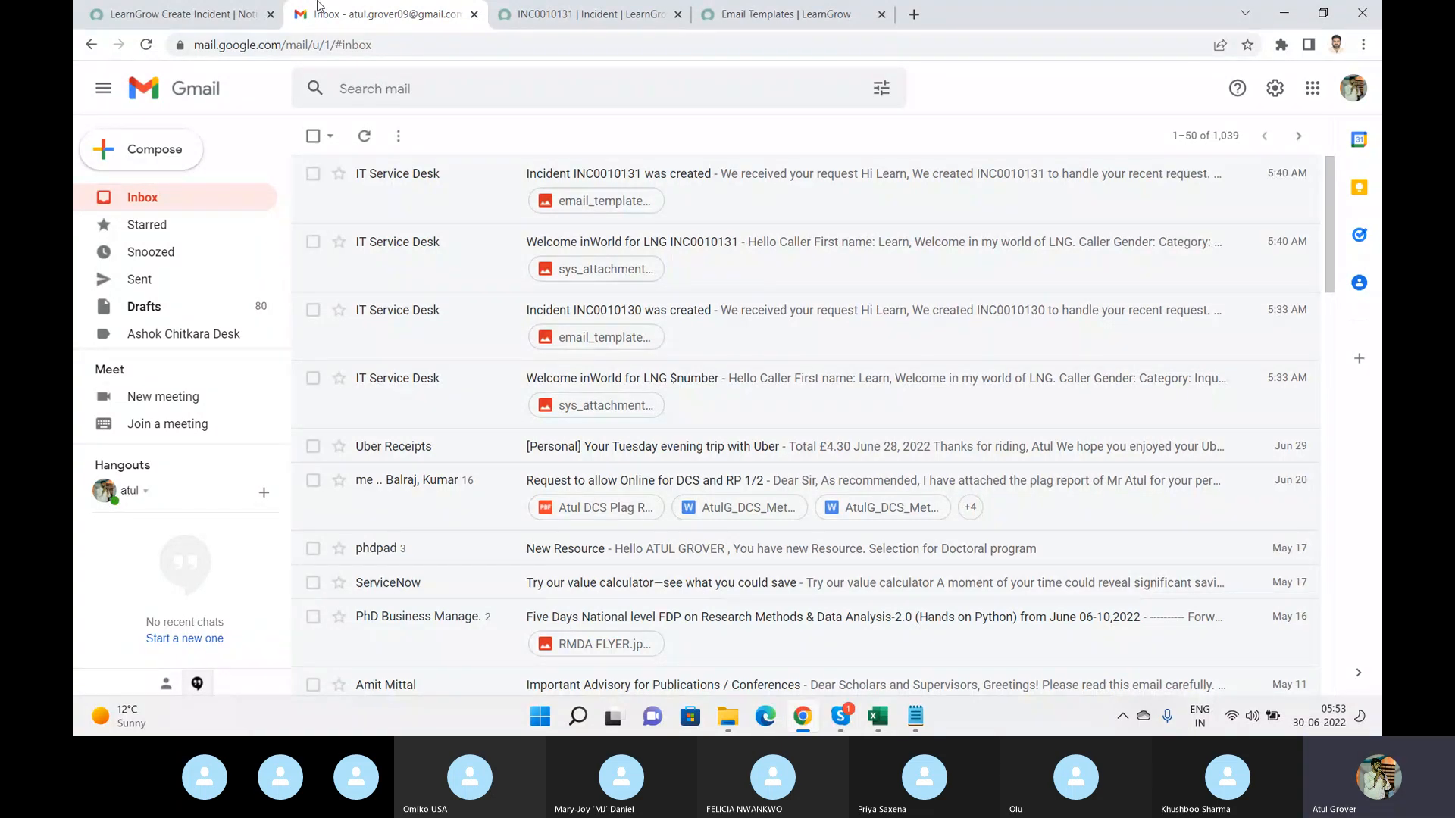
left_click(182, 14)
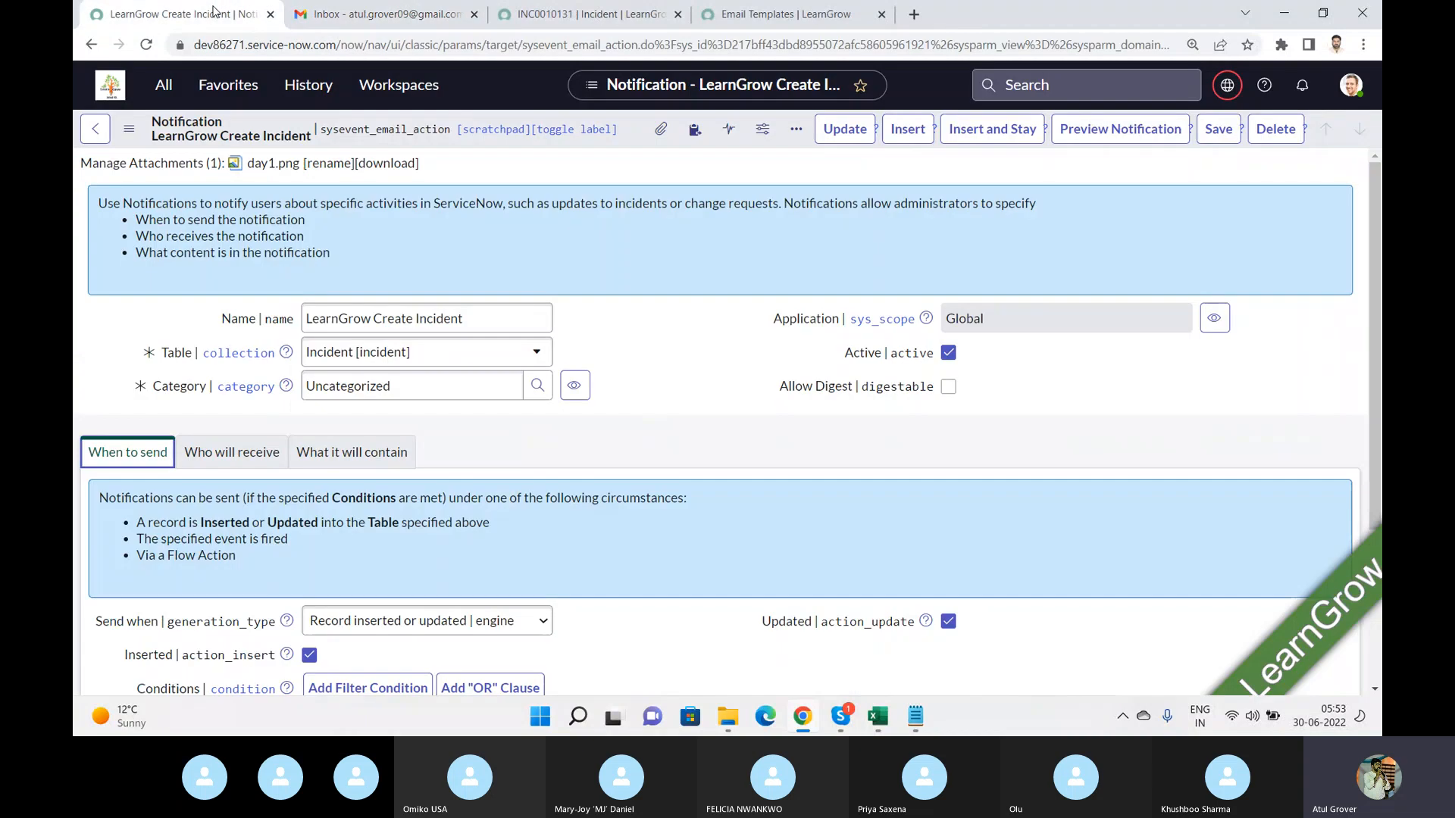
left_click_drag(1377, 262, 1375, 530)
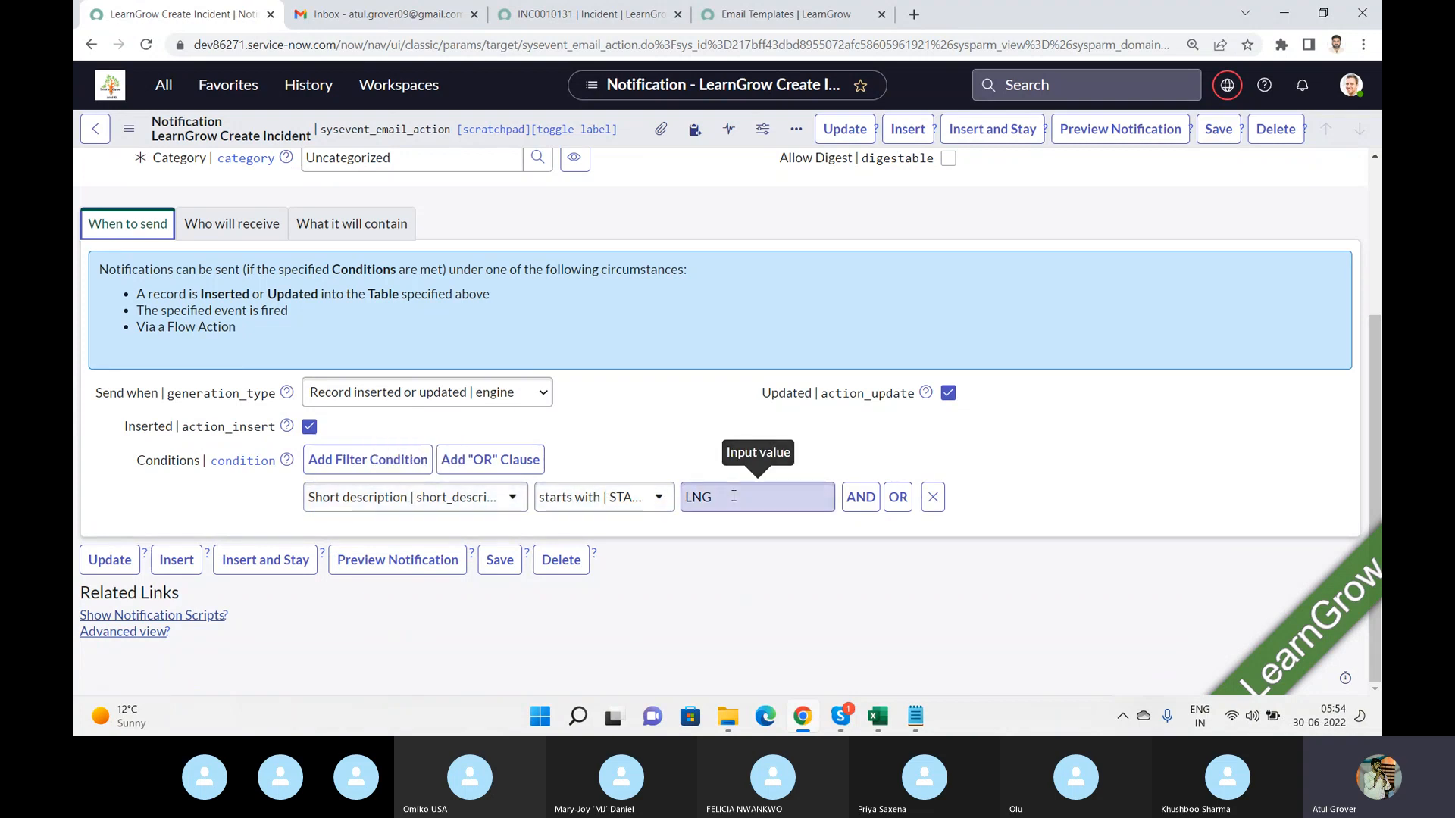
Replace the incident's short description with LNG.
left_click(604, 15)
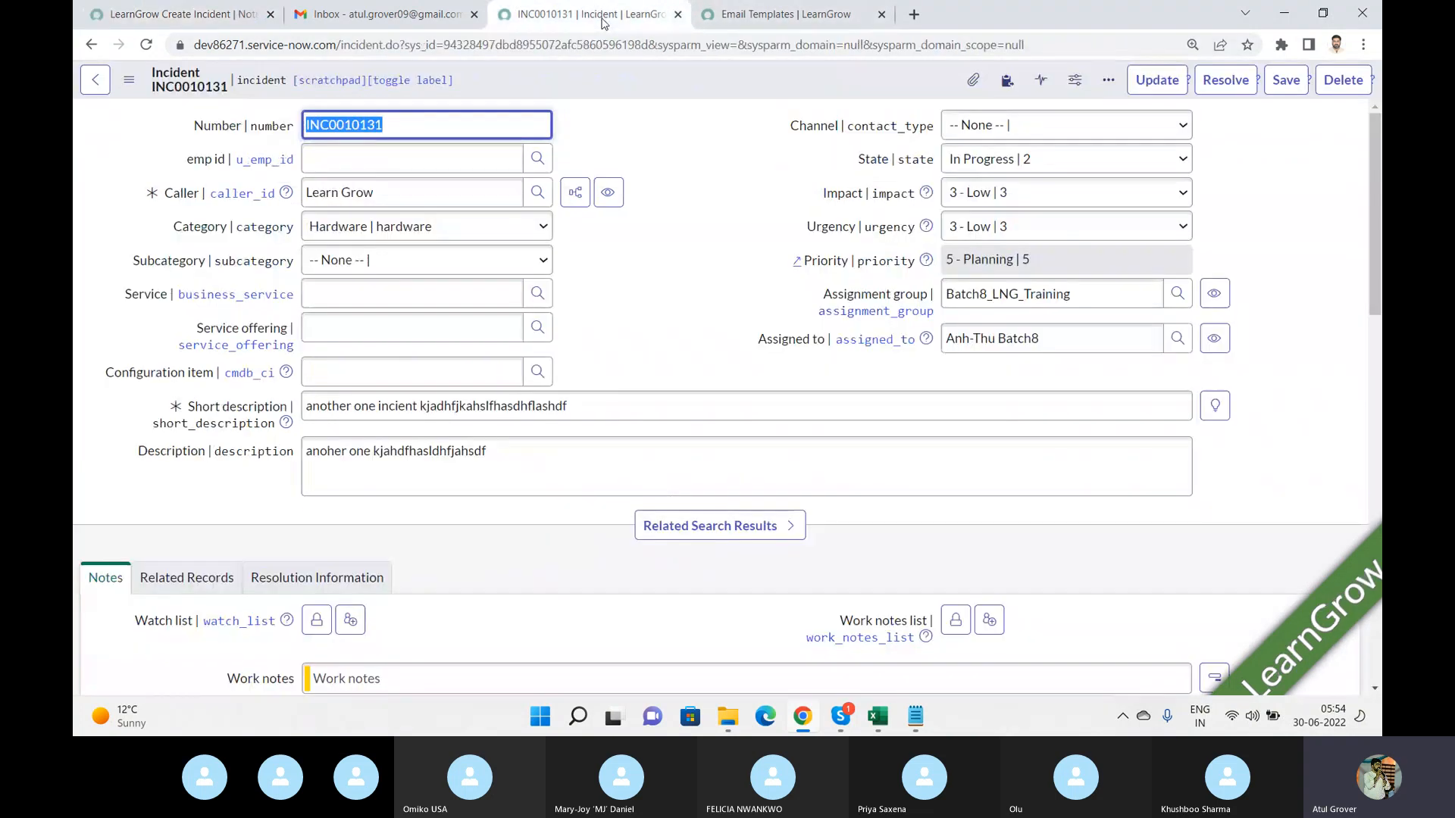
left_click_drag(573, 407, 75, 332)
key("BackSpace")
type("LNG")
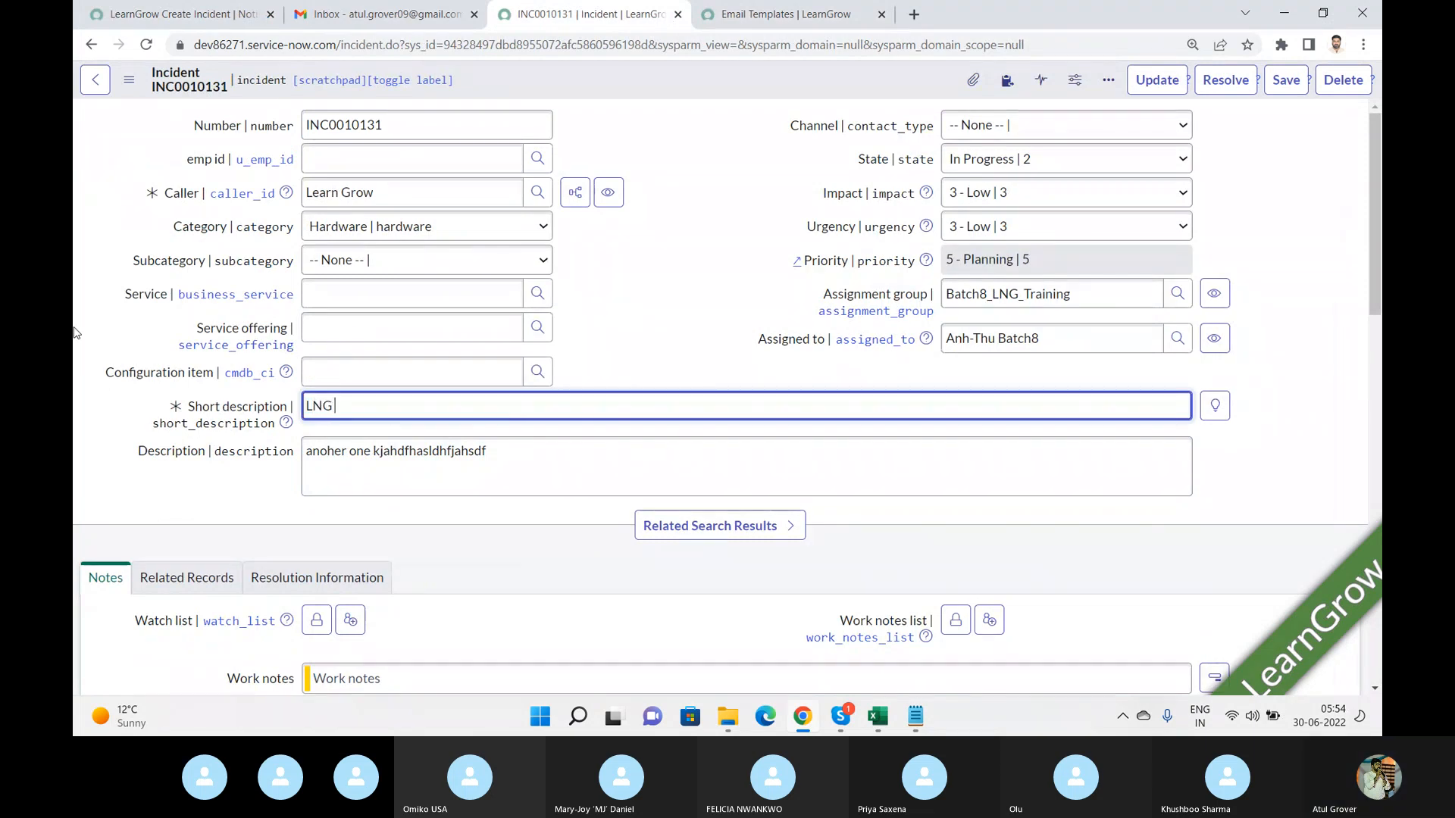
type(" wleocme")
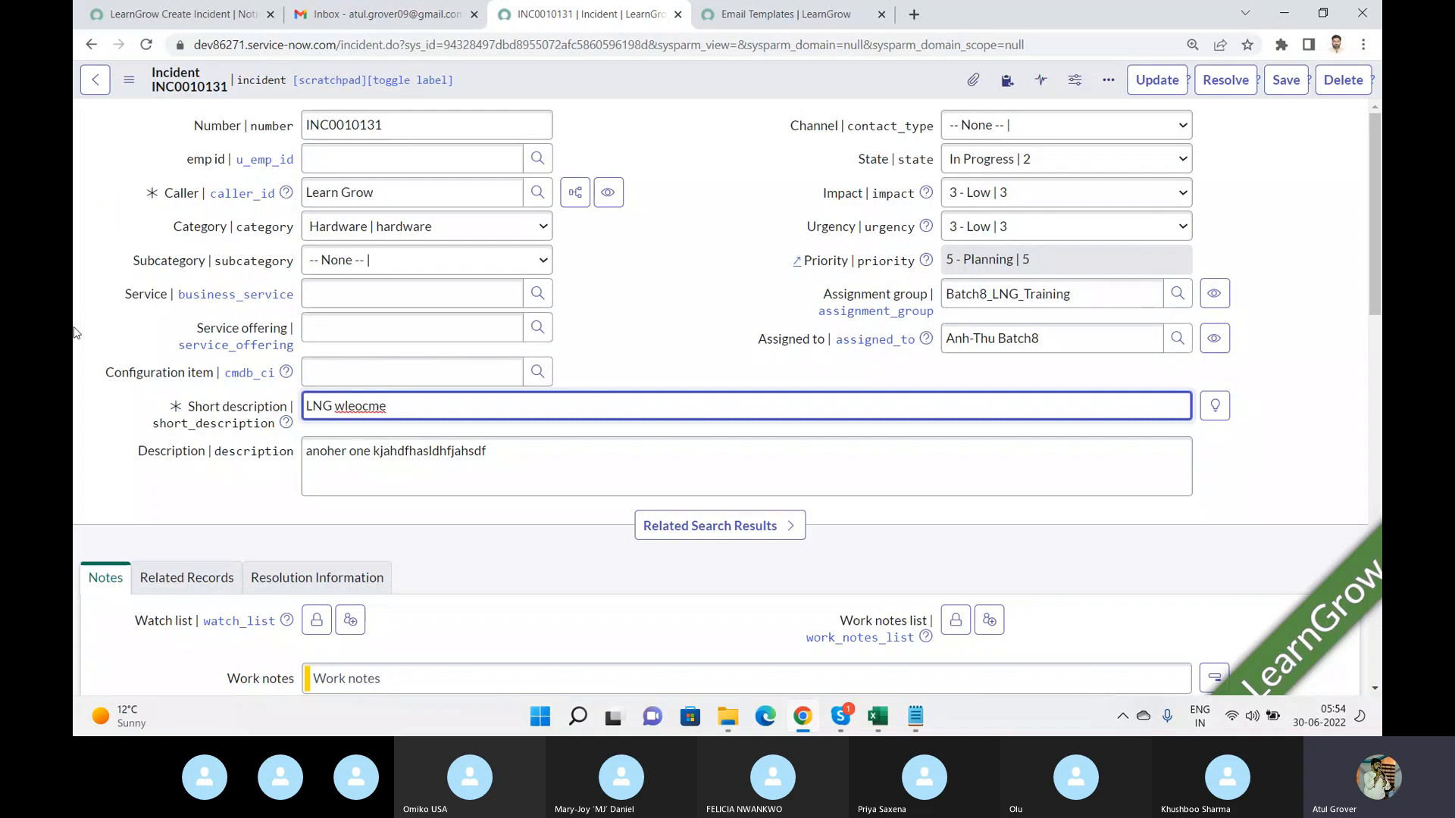
Extend the incident's short description to 'LNG wleocme' and save the incident.
left_click(1286, 82)
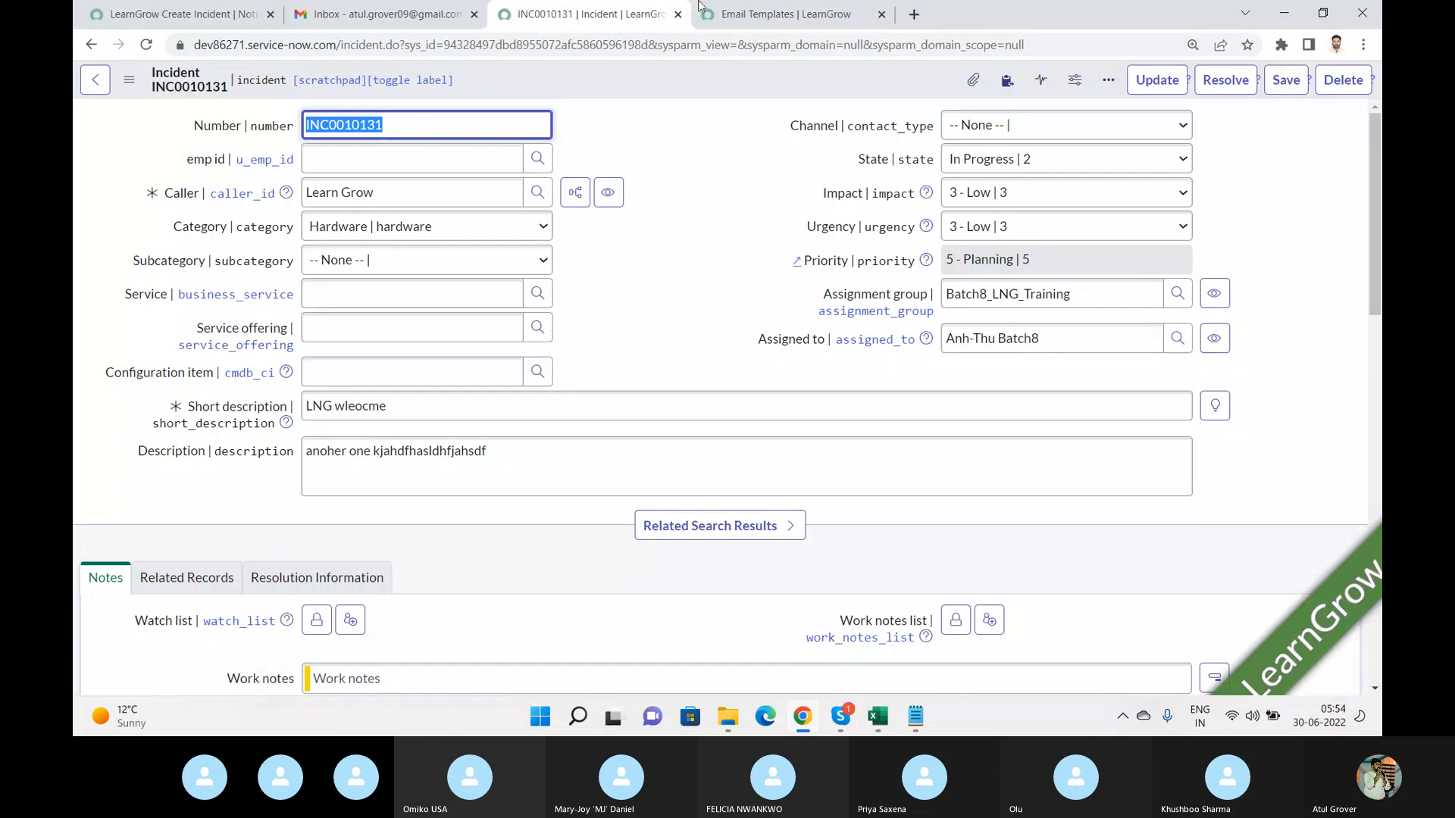
Refresh the Gmail inbox and open the newest Welcome inWorld for LNG INC0010131 email.
left_click(344, 9)
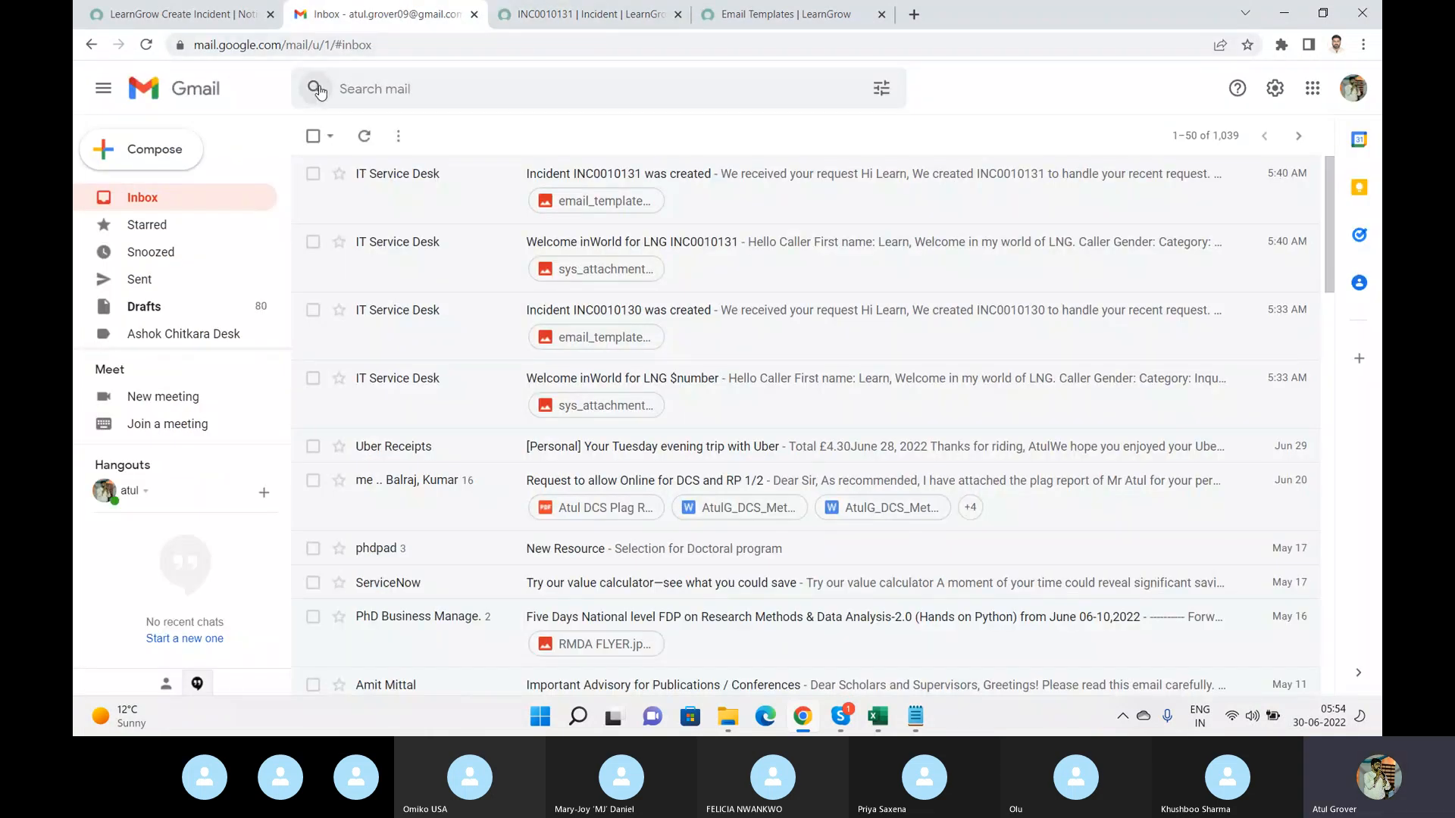
left_click(353, 143)
left_click(147, 45)
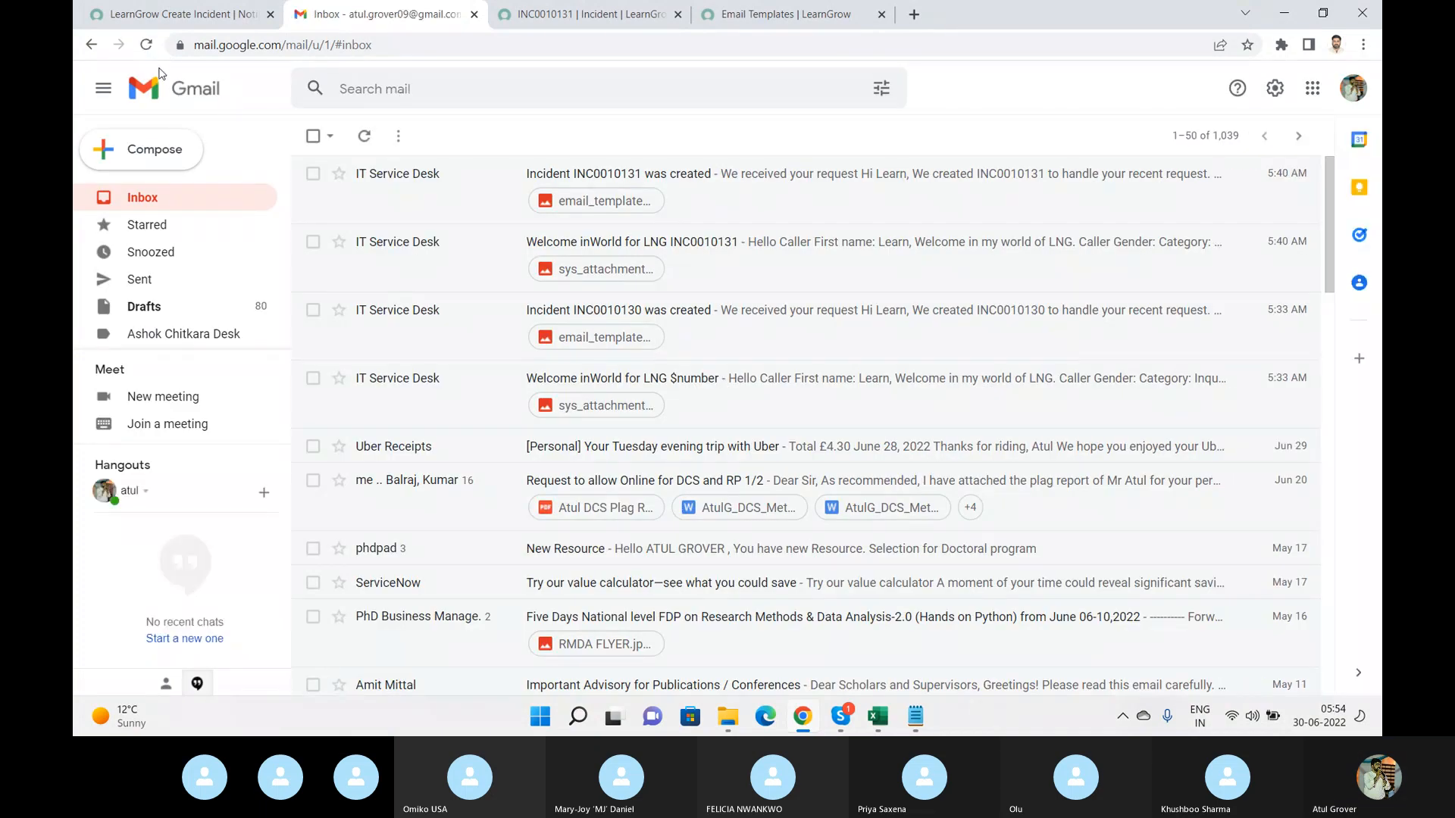
left_click(146, 46)
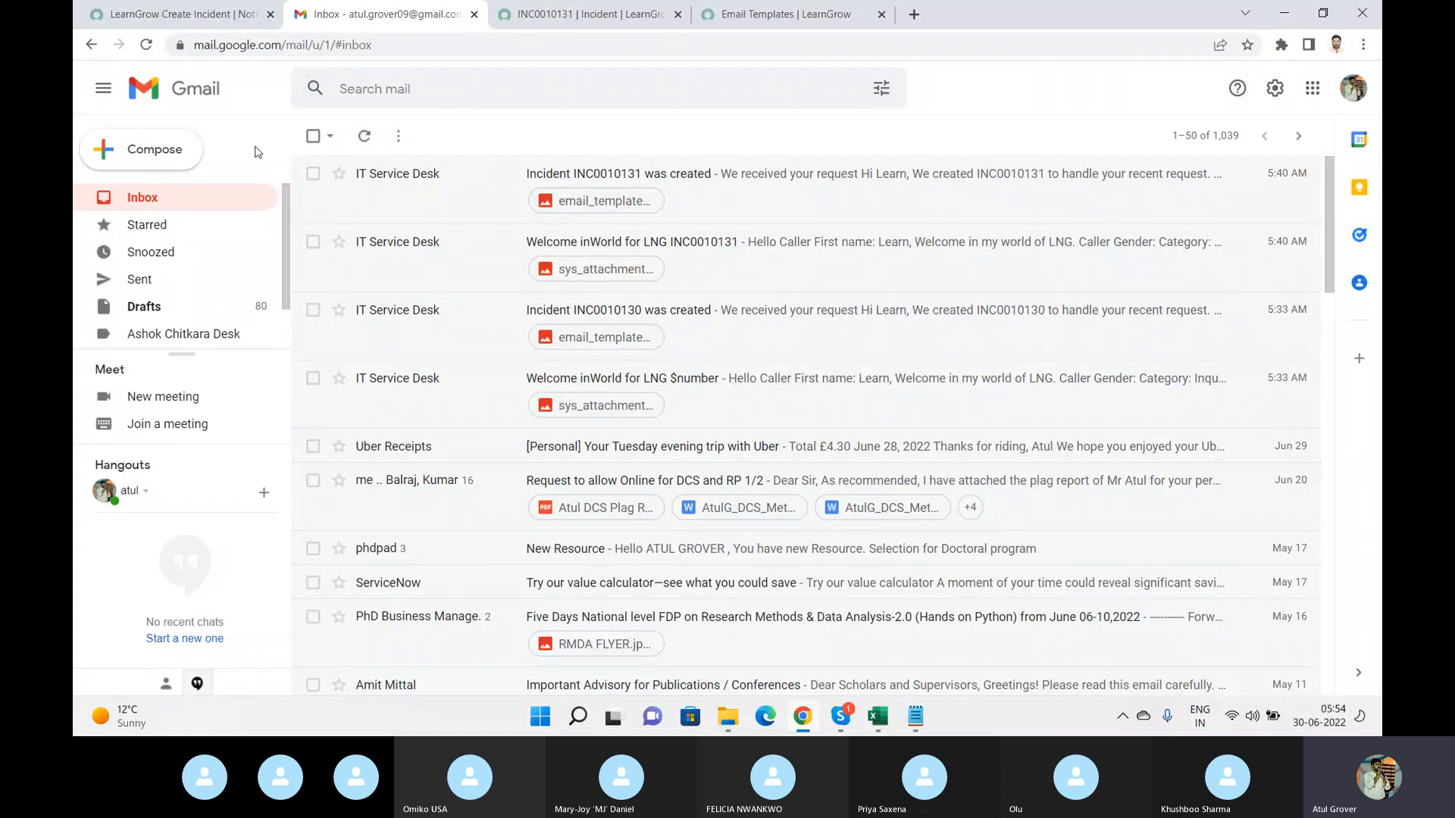
left_click(216, 17)
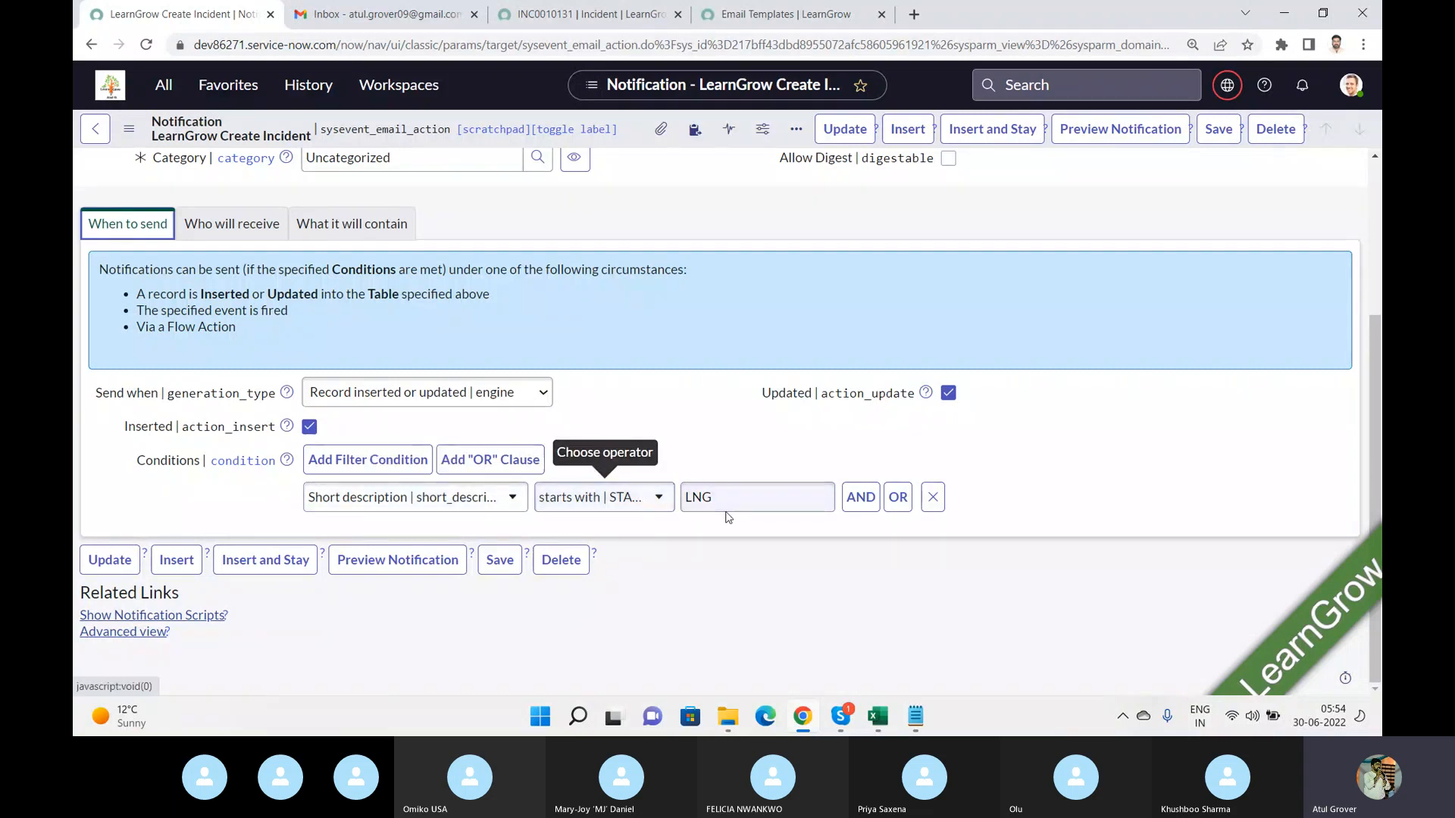
left_click(582, 25)
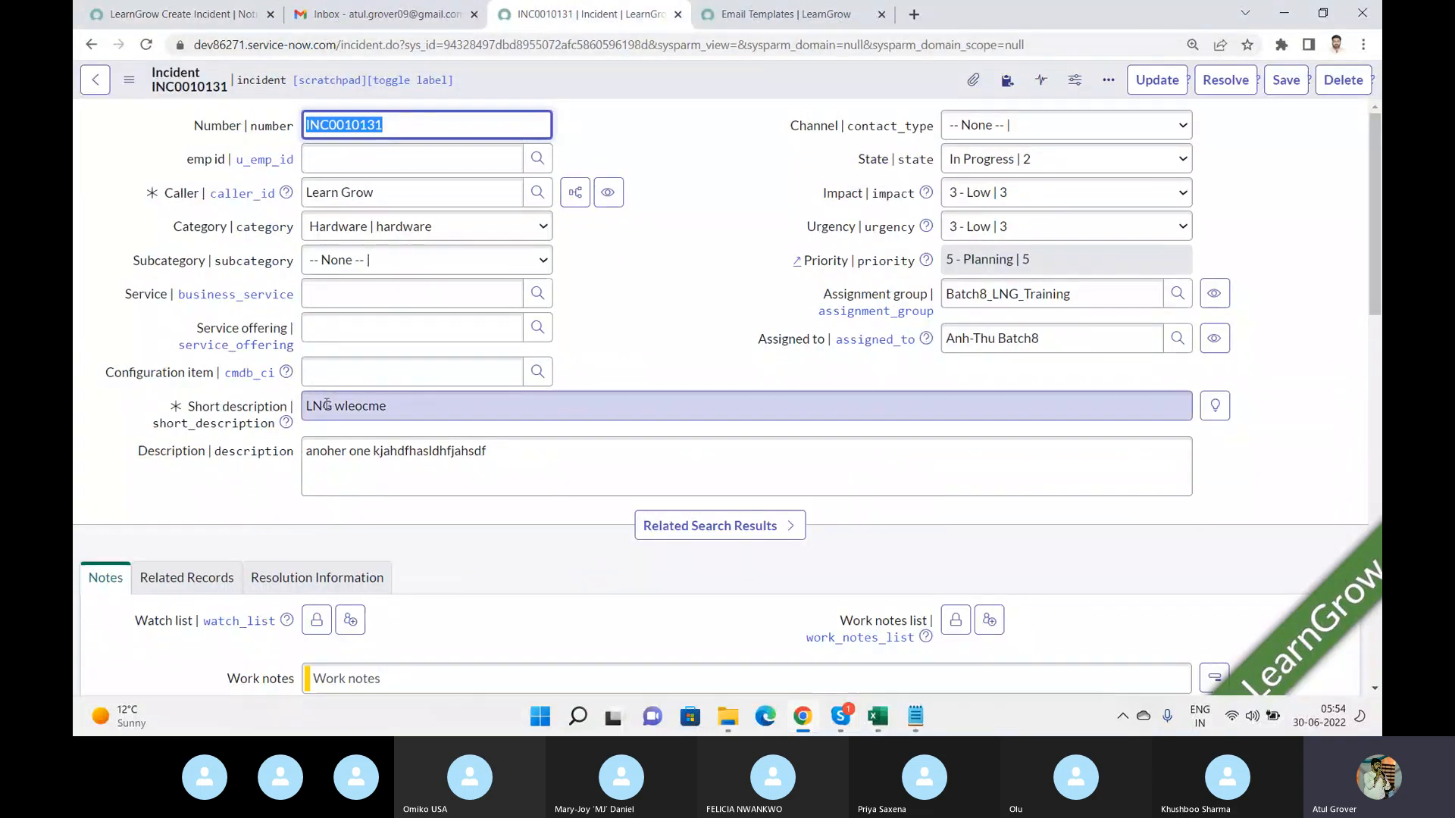
left_click(385, 24)
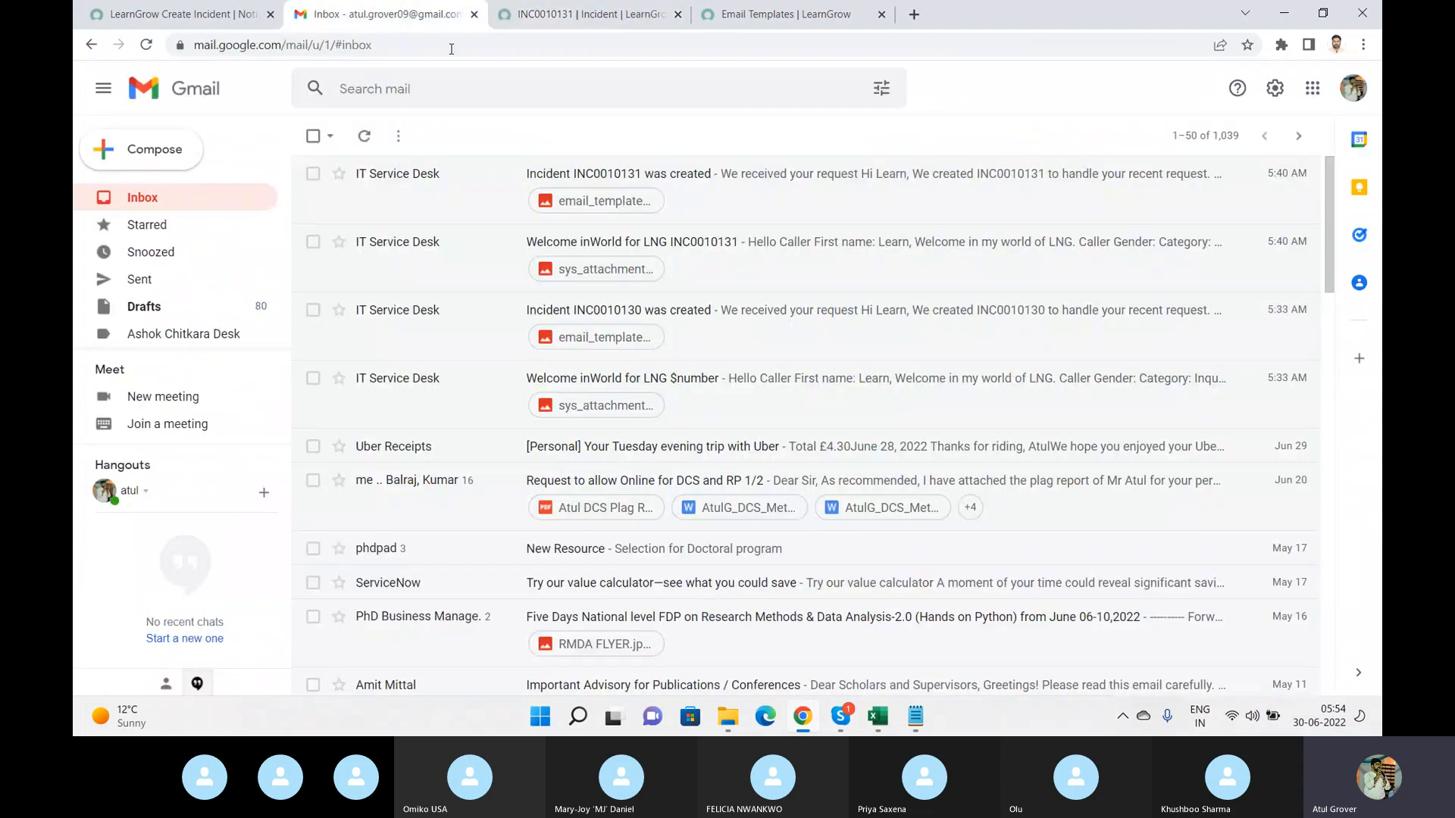
left_click(362, 136)
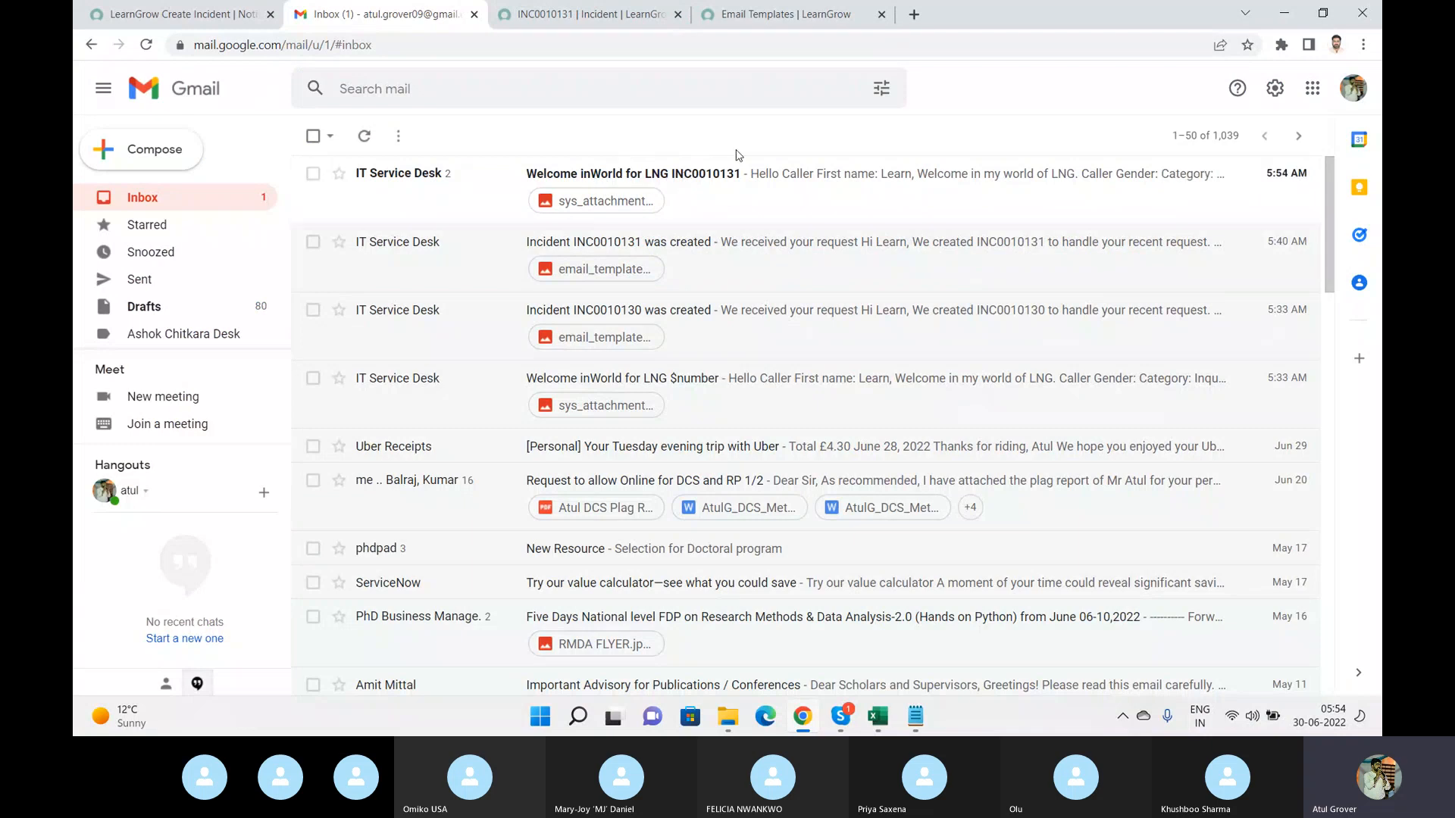
left_click(701, 182)
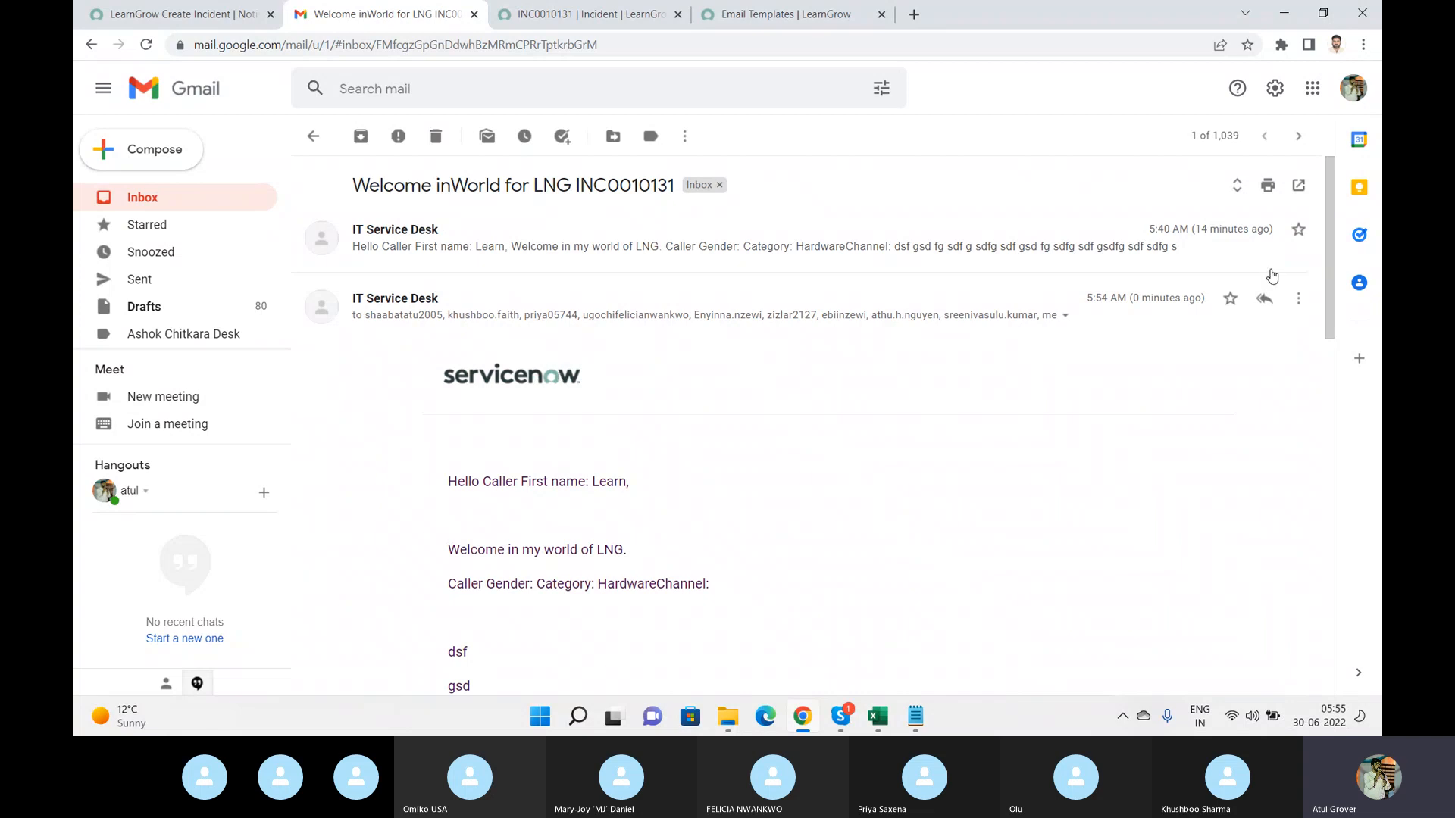
Scroll through the email body and highlight the unsubscribe footer line.
left_click_drag(1325, 276, 1316, 643)
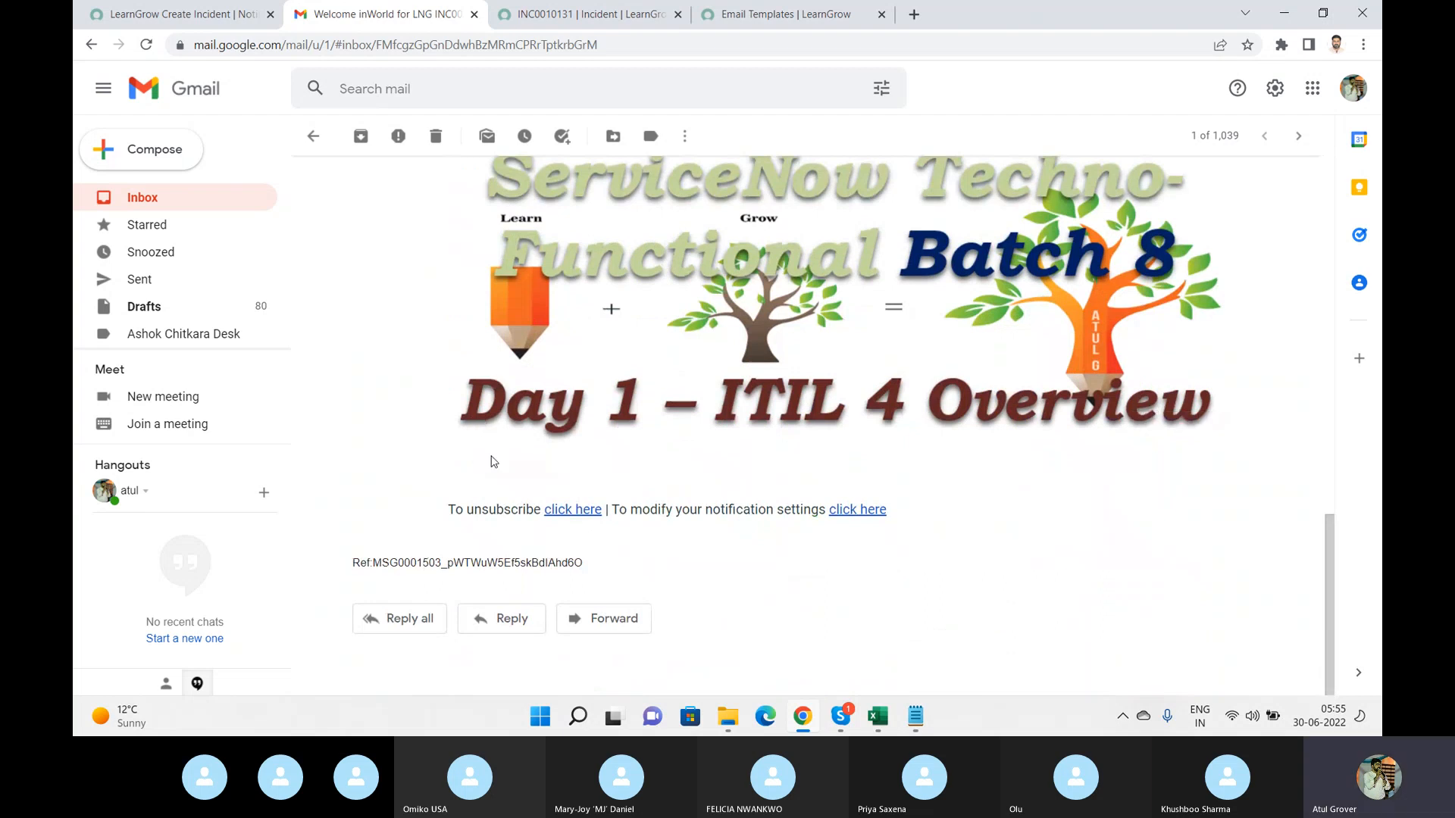
left_click_drag(446, 509, 934, 527)
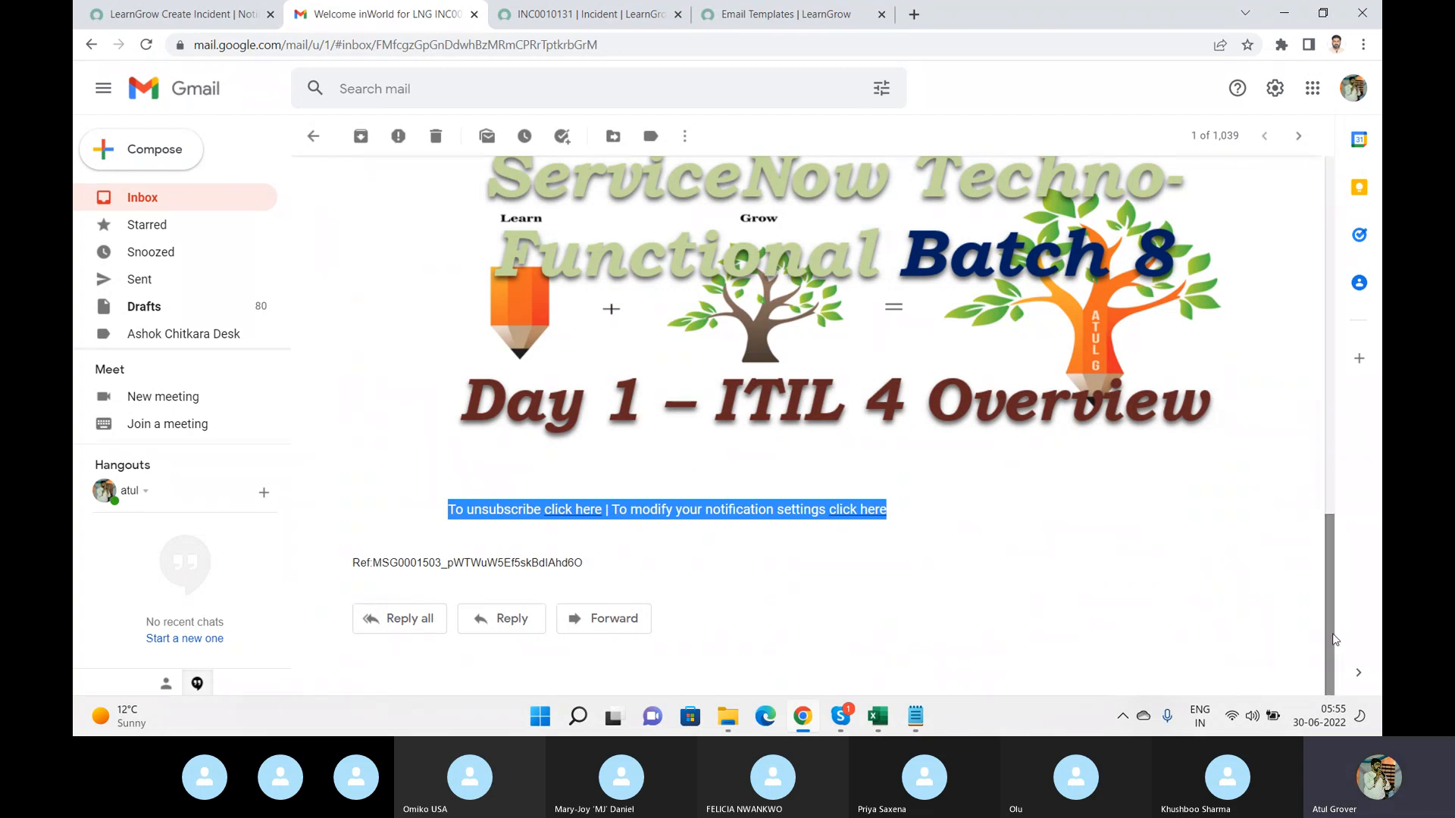
left_click_drag(1335, 638, 1361, 356)
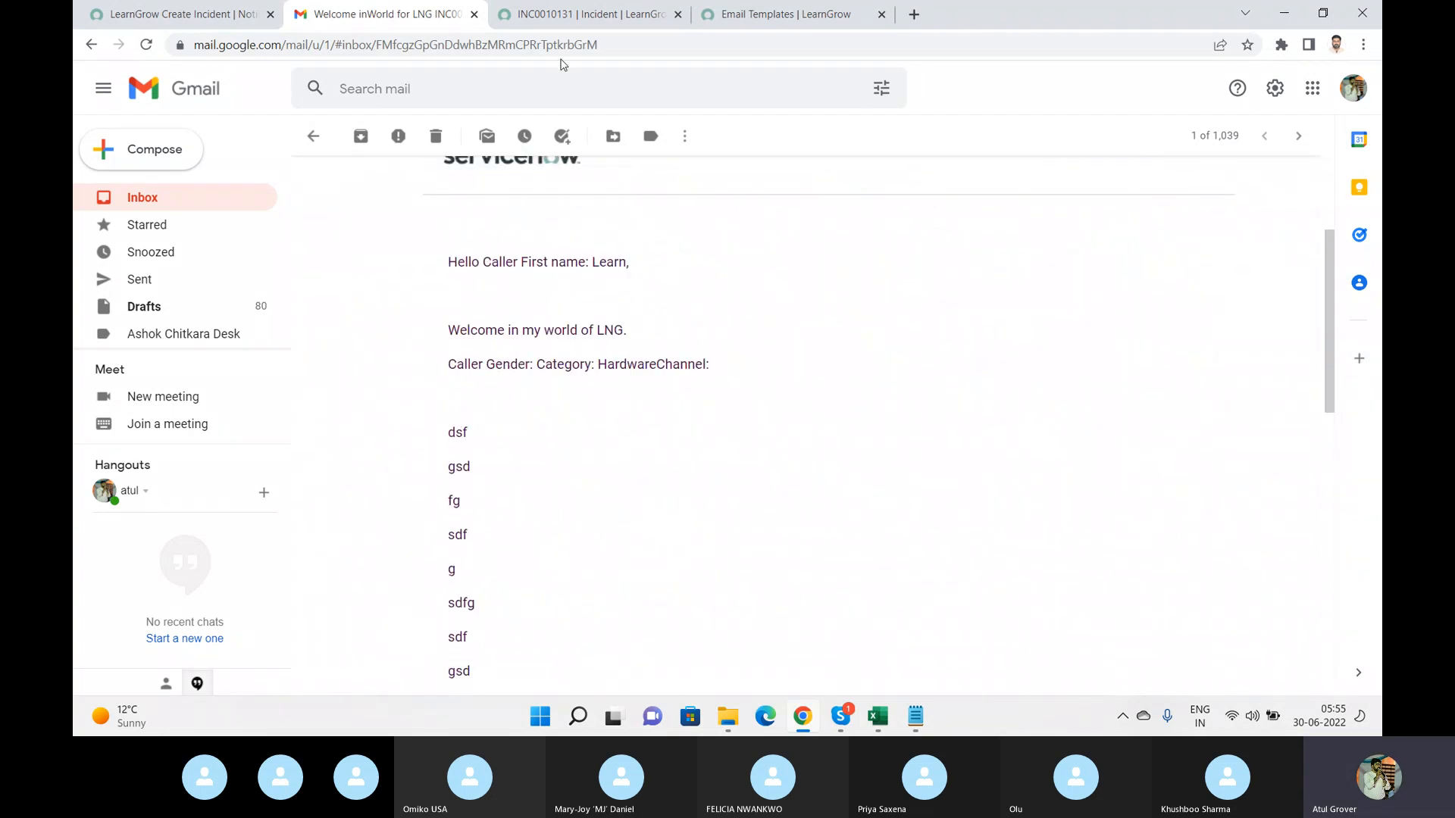
Clear the notification's Subject on the What it will contain tab and save the notification.
left_click(192, 19)
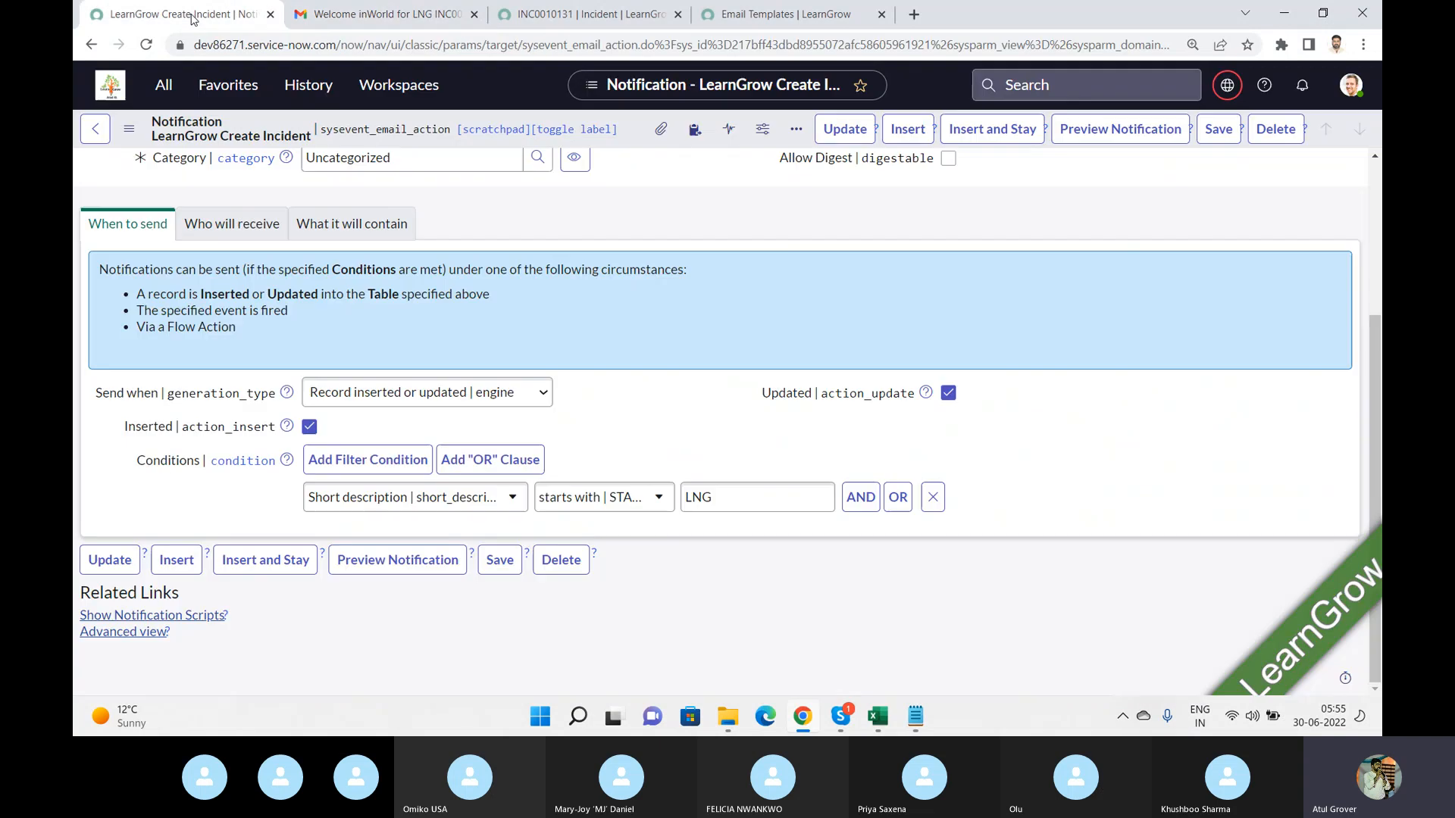
left_click(322, 227)
left_click(539, 343)
key("ctrl+a")
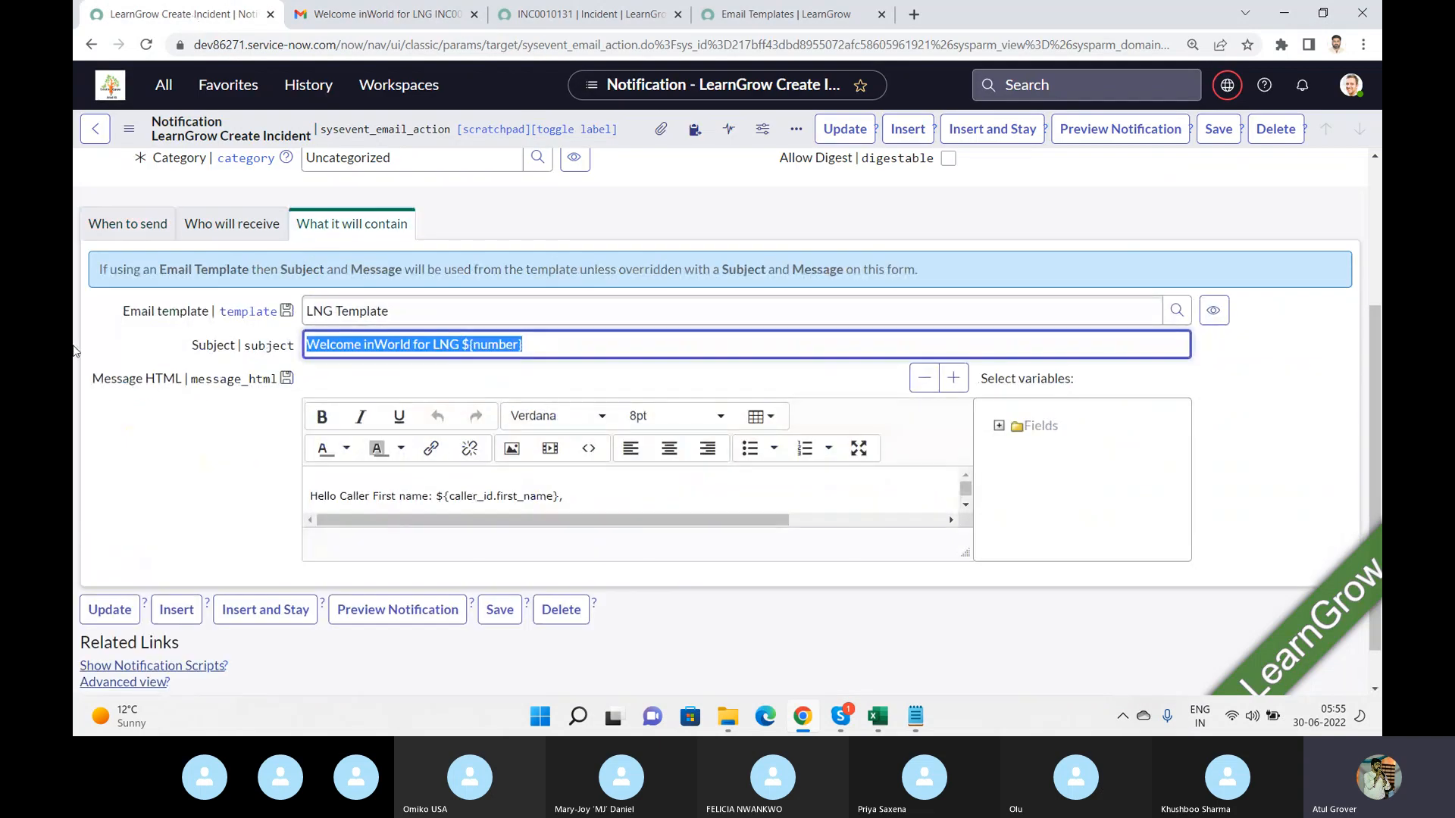
key("BackSpace")
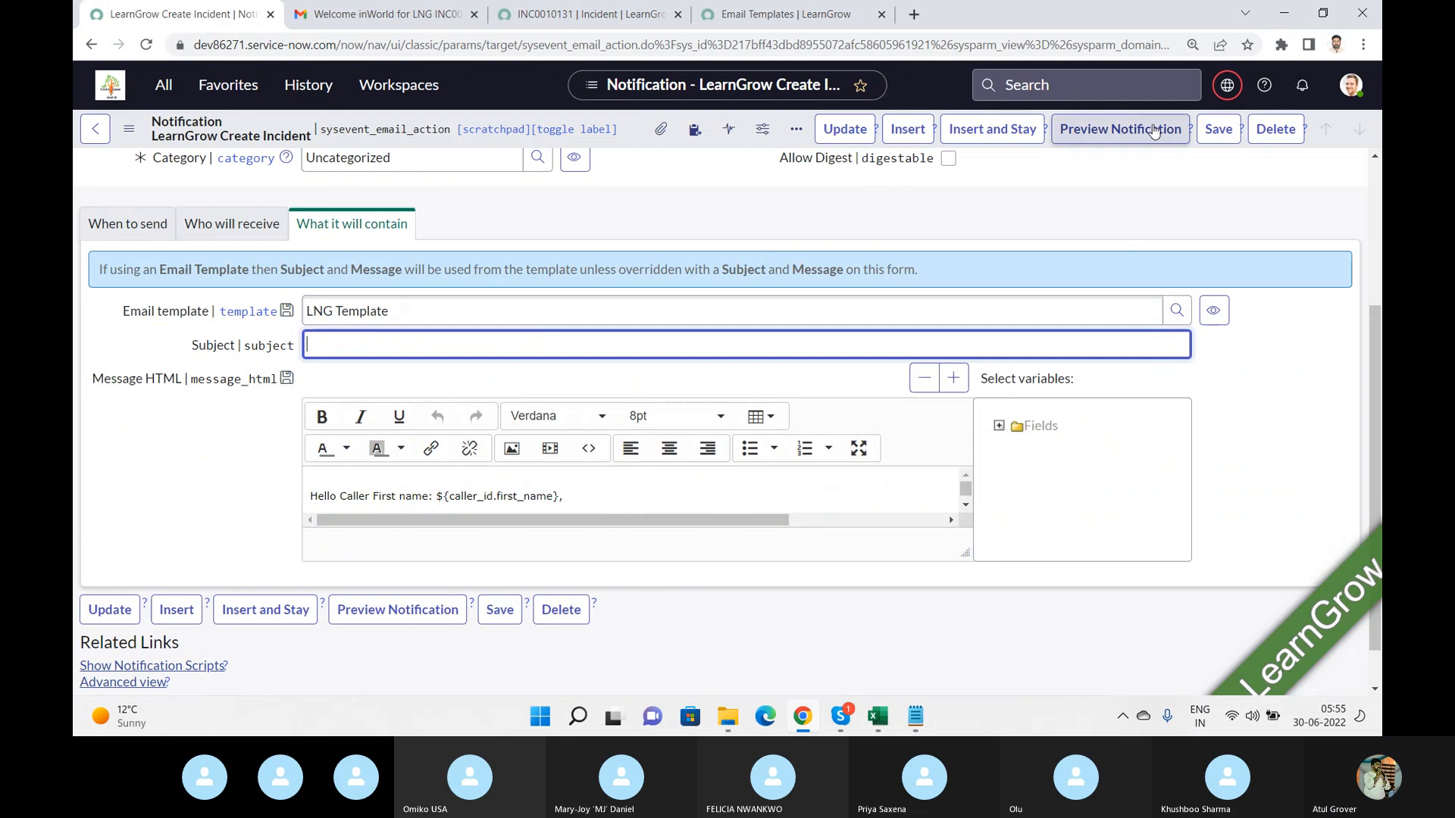
left_click(1223, 136)
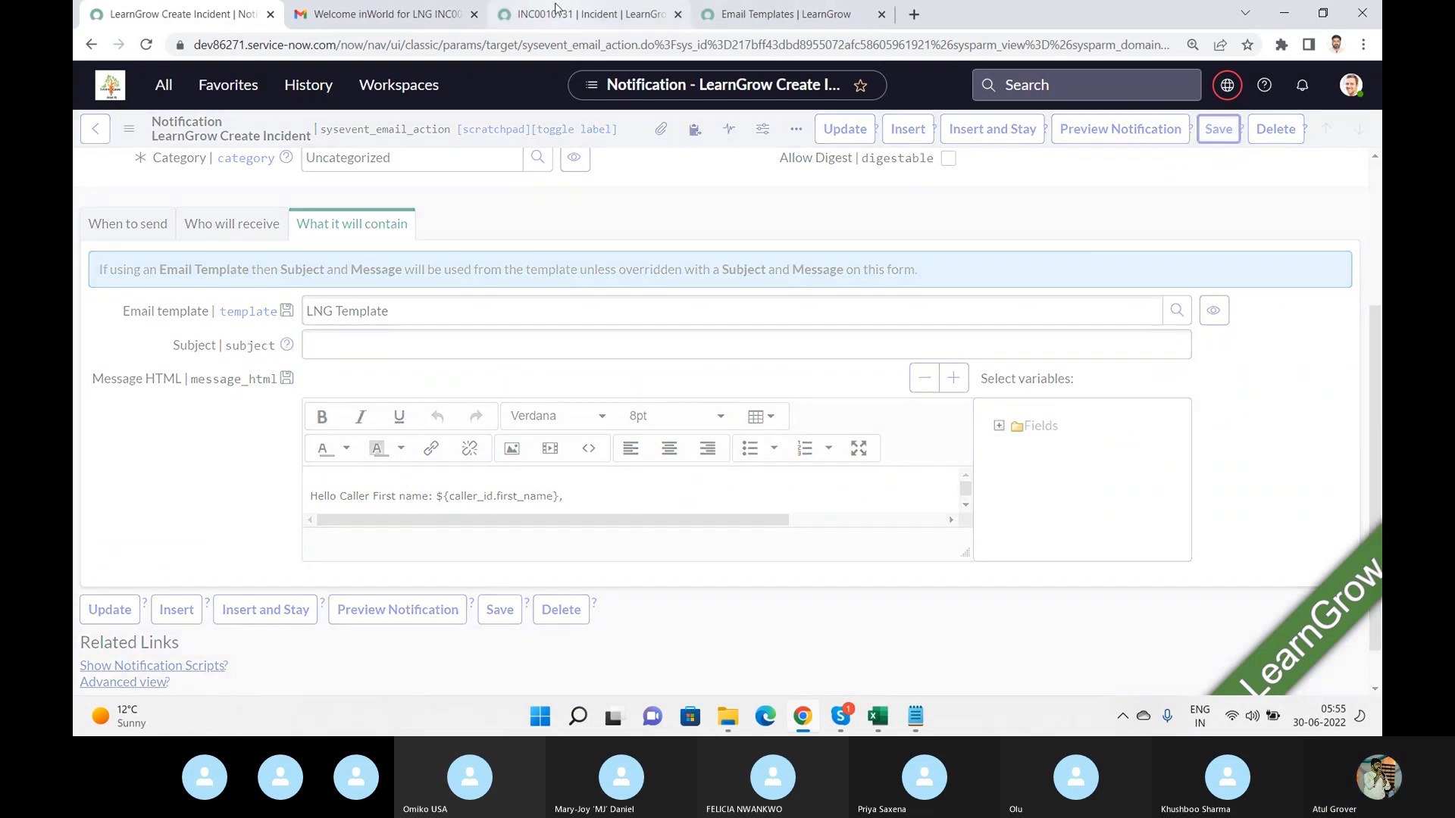
Append extra text to the incident's short description and add lines asd, fa, sdf, asdf to the description, then save.
left_click(591, 14)
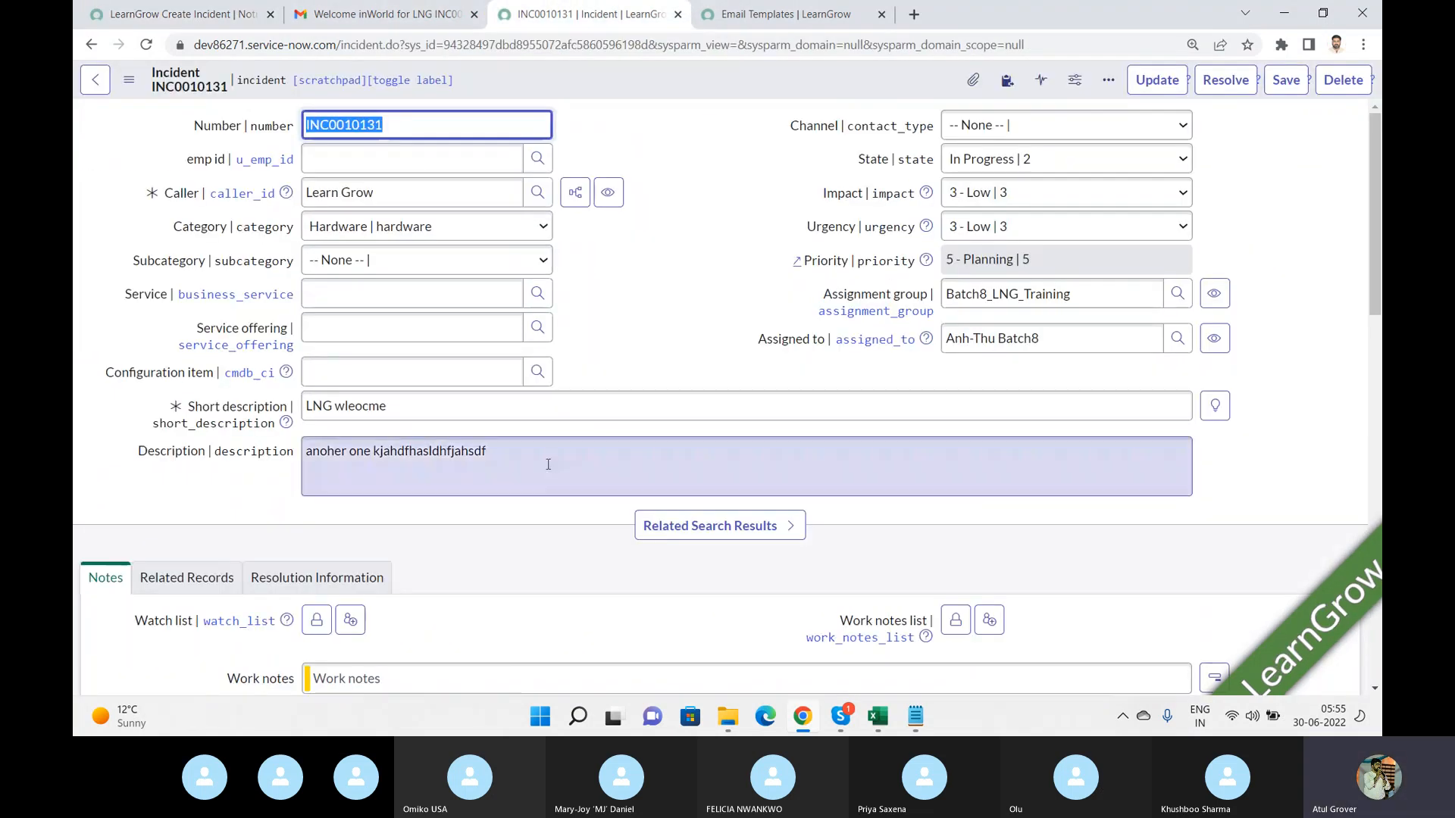
left_click(502, 409)
type("jshjf")
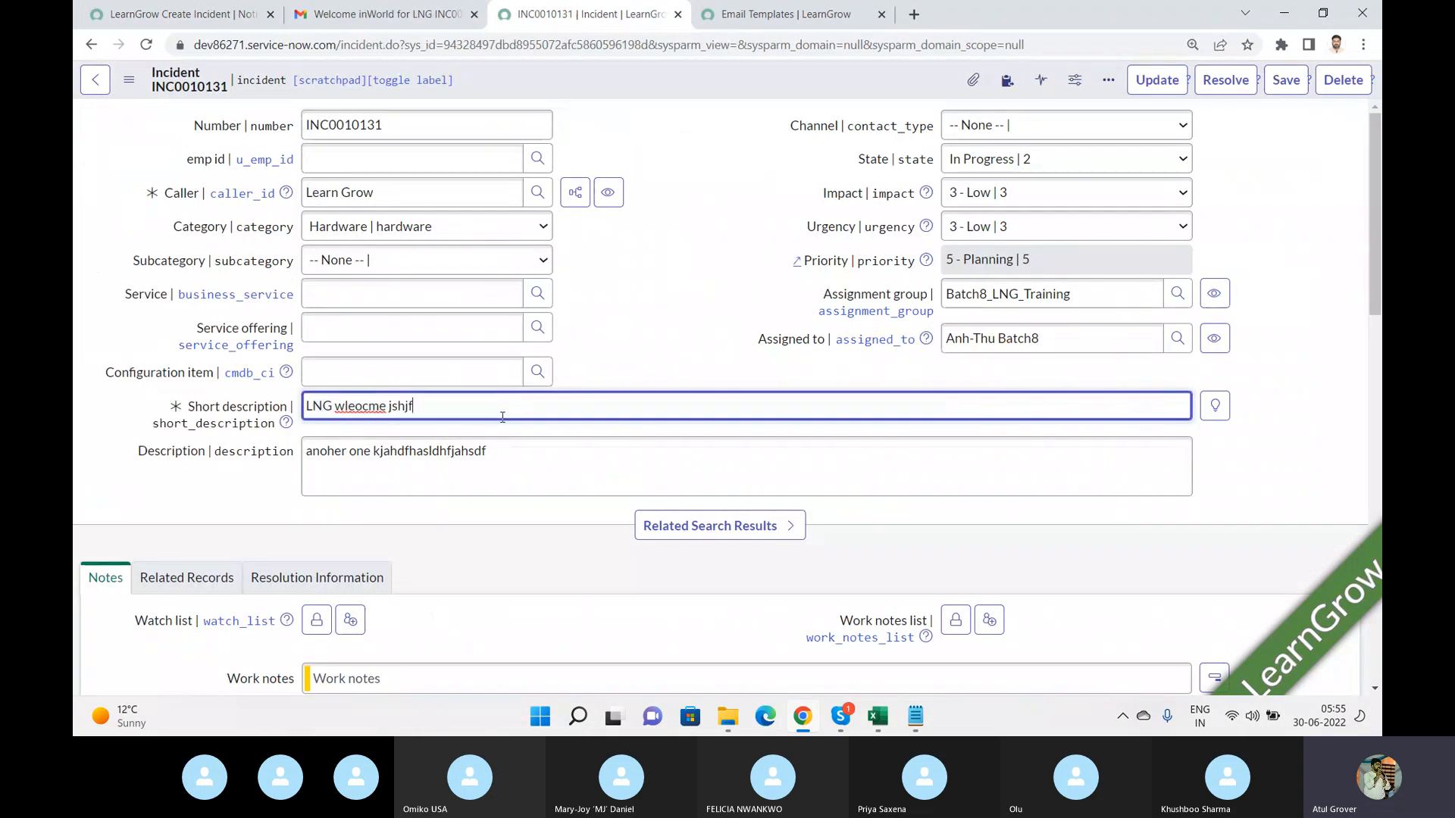
type("hasdfhkasdfasdfasdfasdfa")
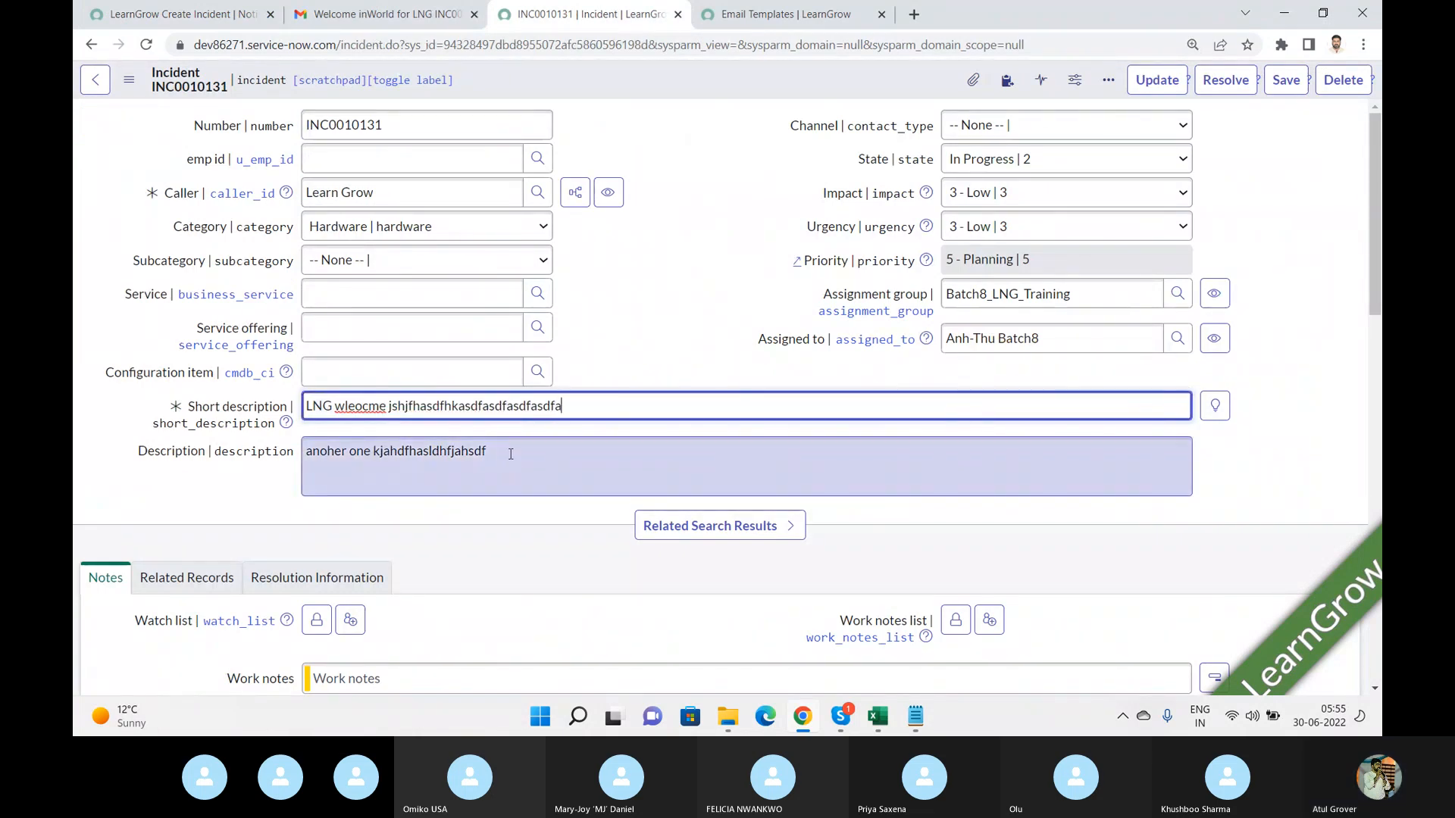
left_click(511, 454)
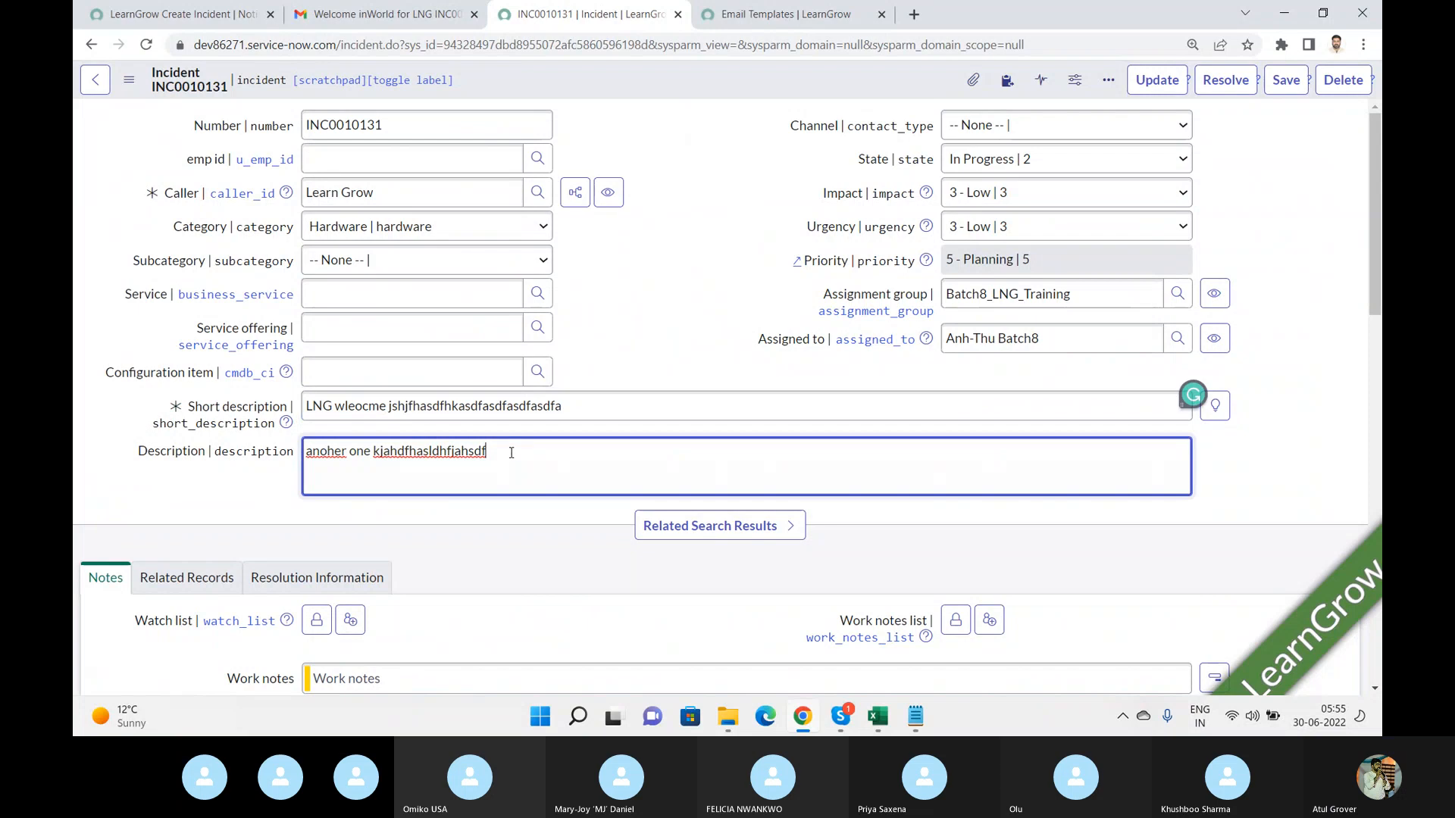
type("asd fa sdf asdf")
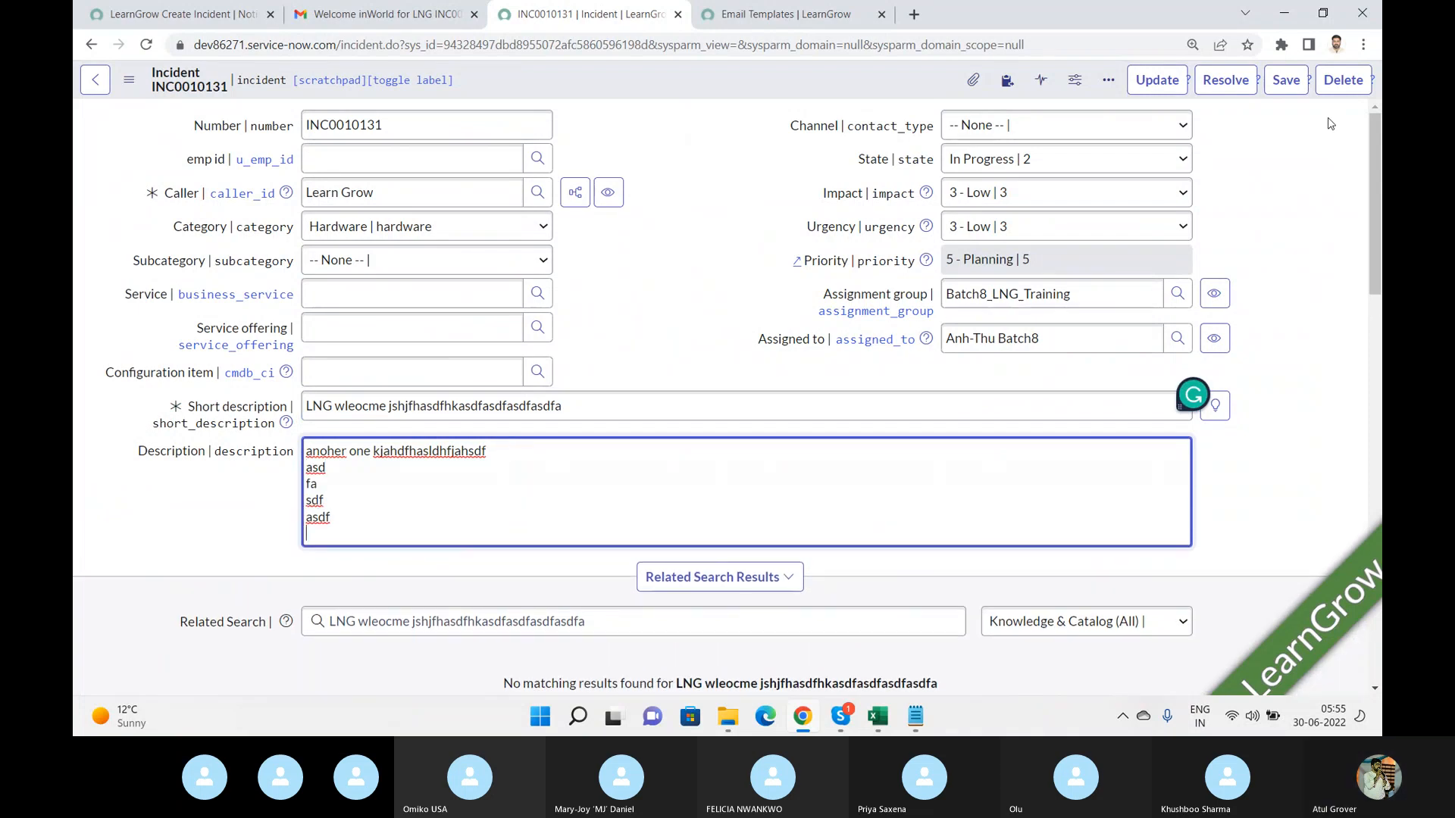
left_click(1294, 92)
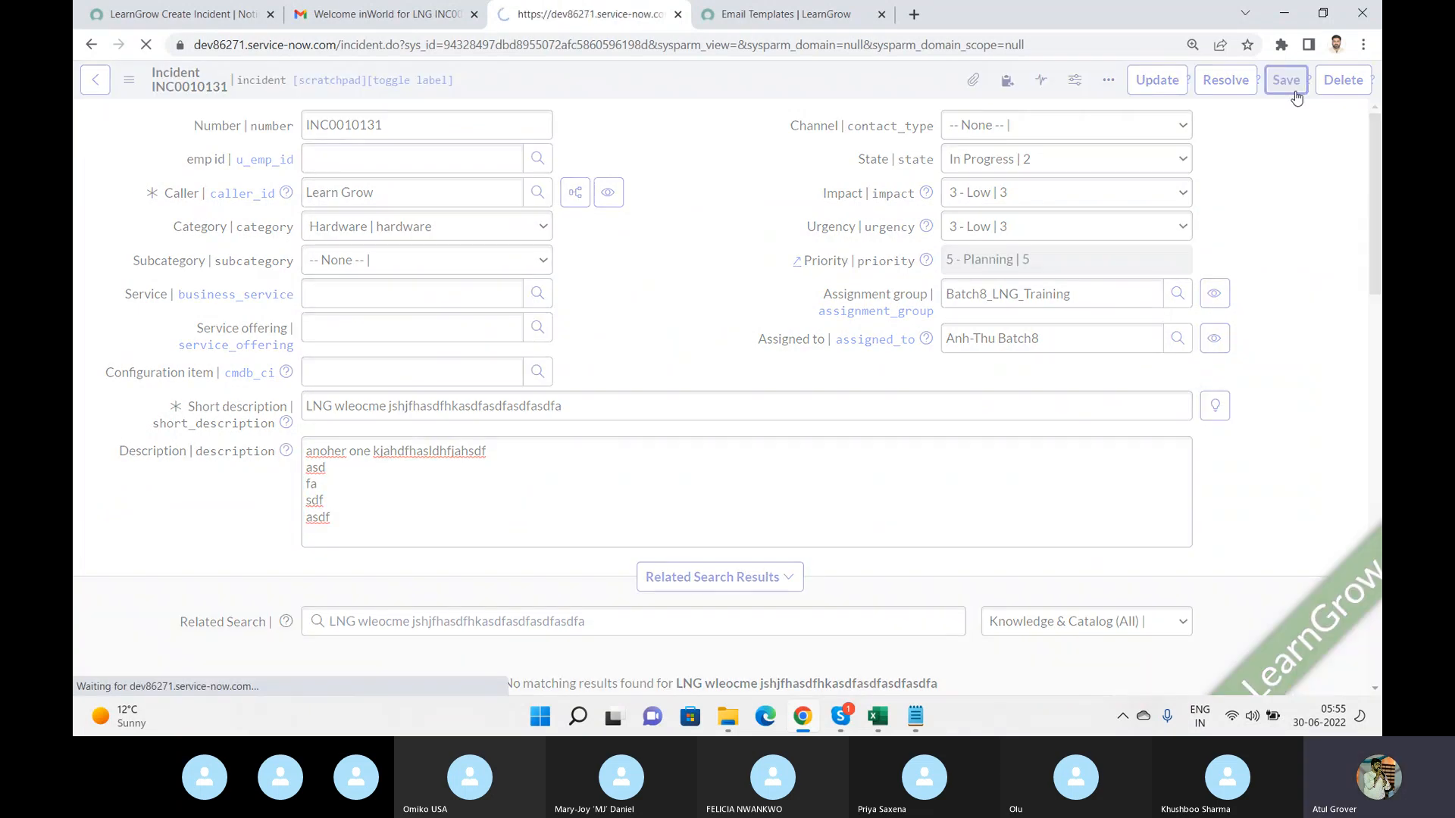
Return to the inbox, refresh it, and open the newest Hahahahahahahaha email.
left_click(378, 16)
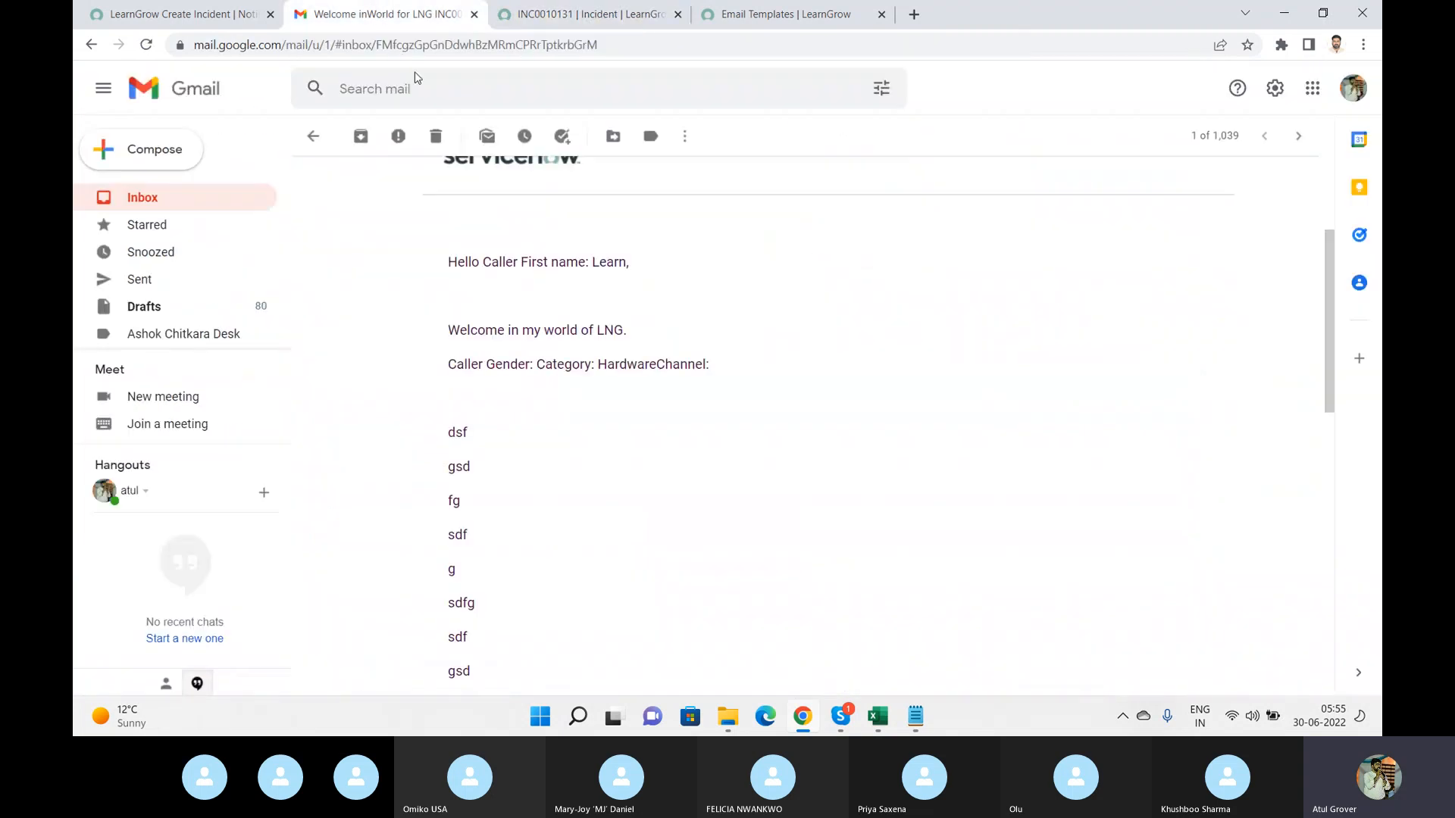
left_click(151, 206)
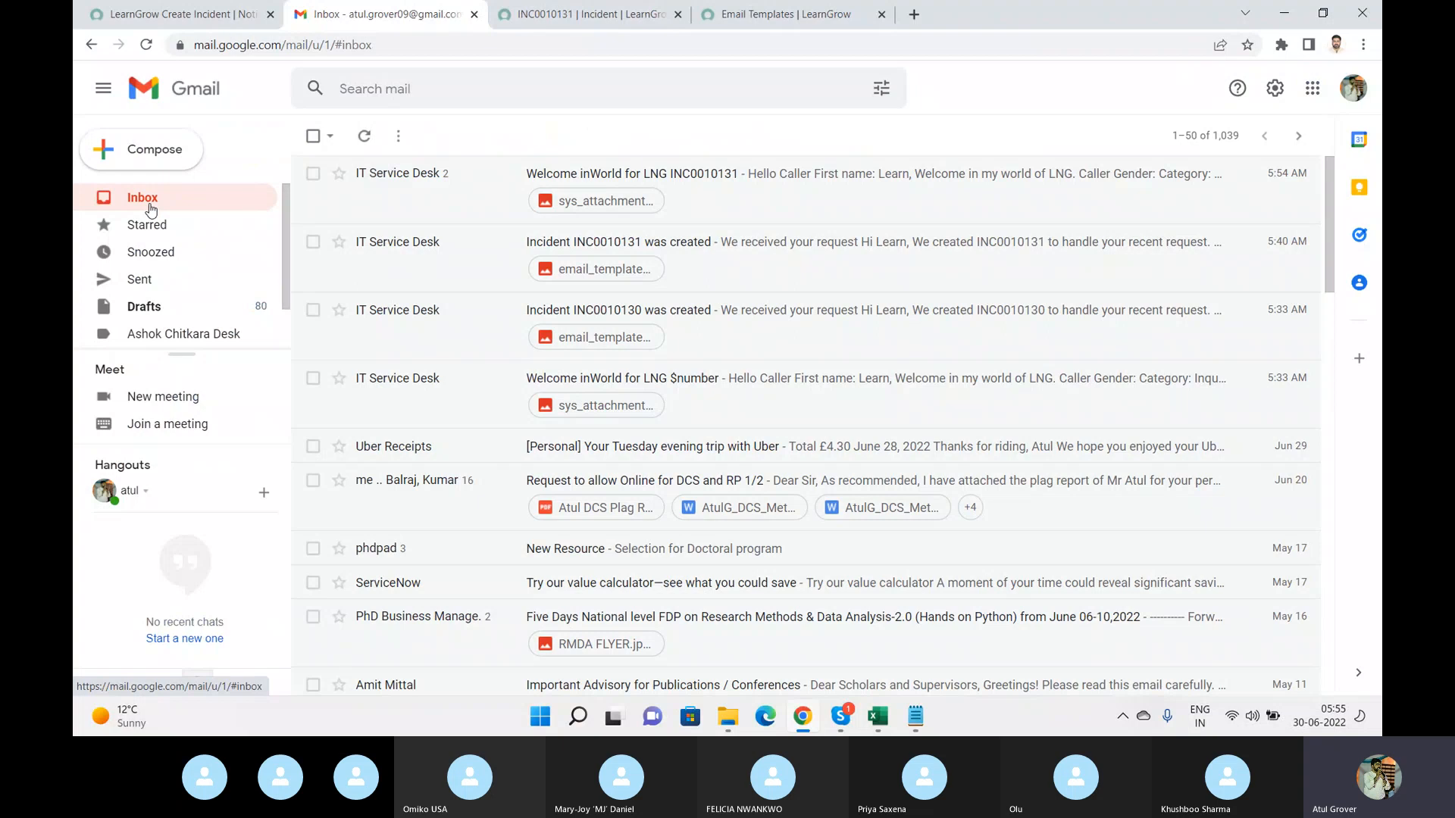
left_click(364, 137)
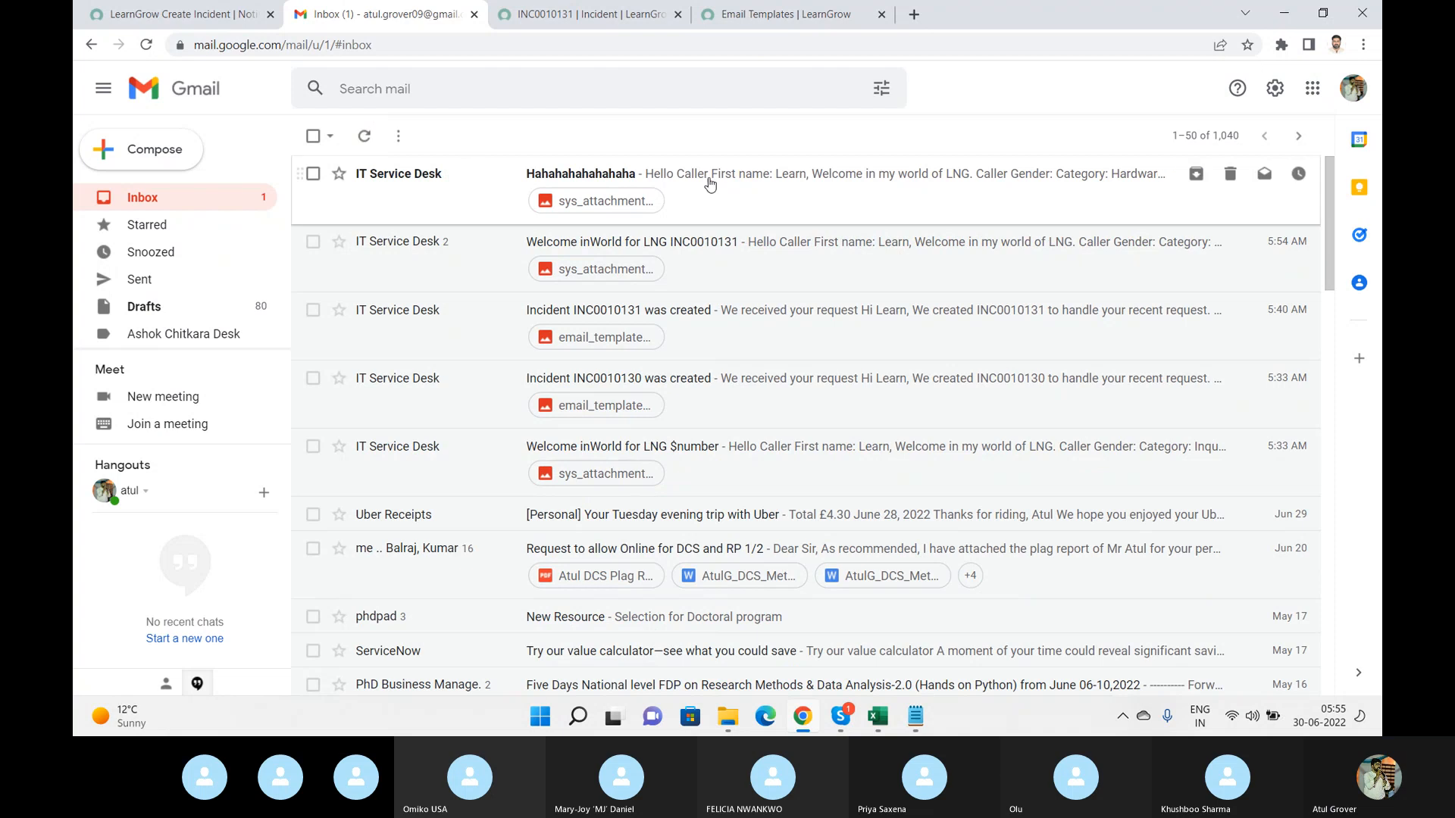
left_click(604, 179)
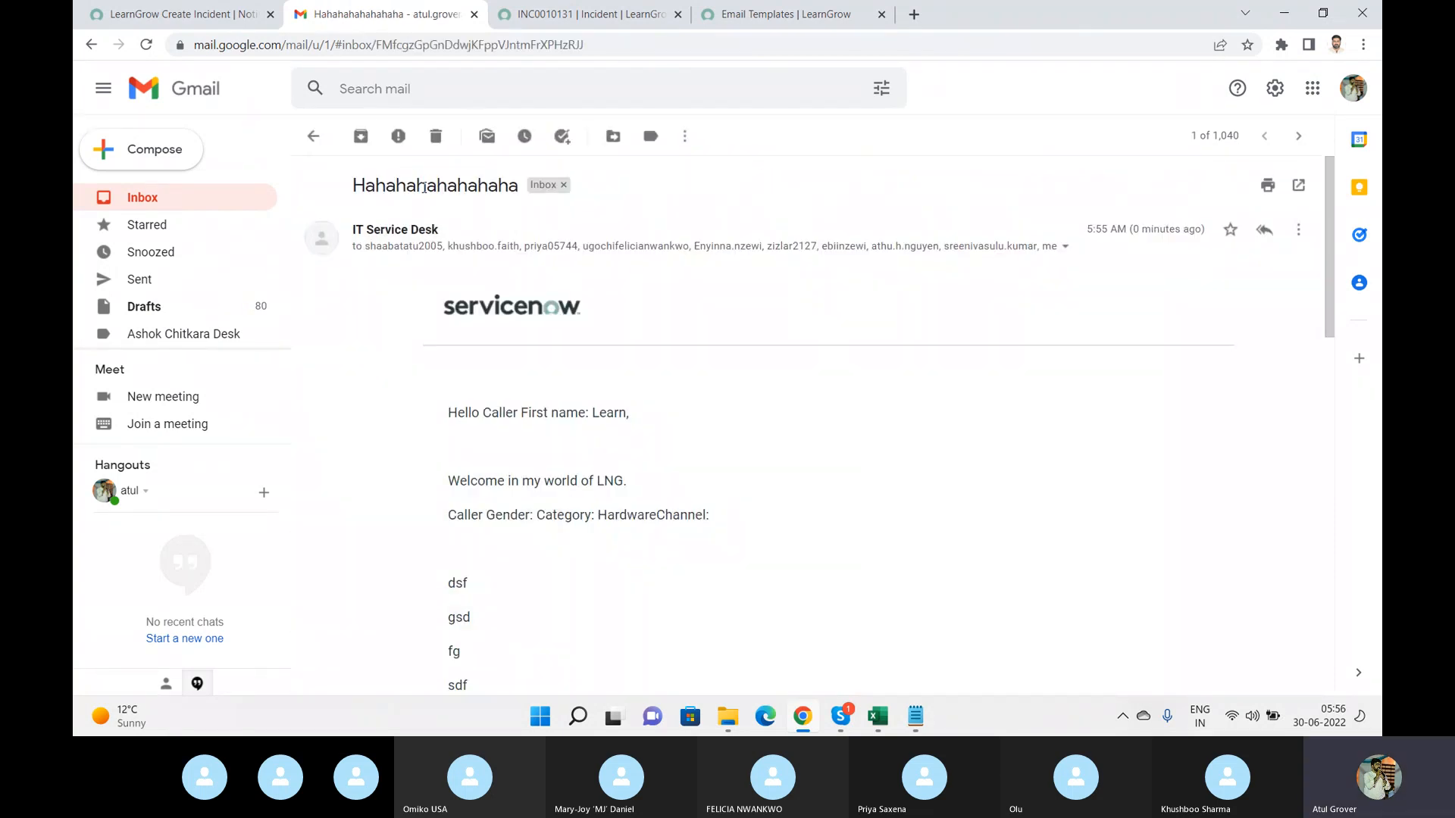
Review the notification's email template and its When to send settings, including the Send when options.
left_click(155, 20)
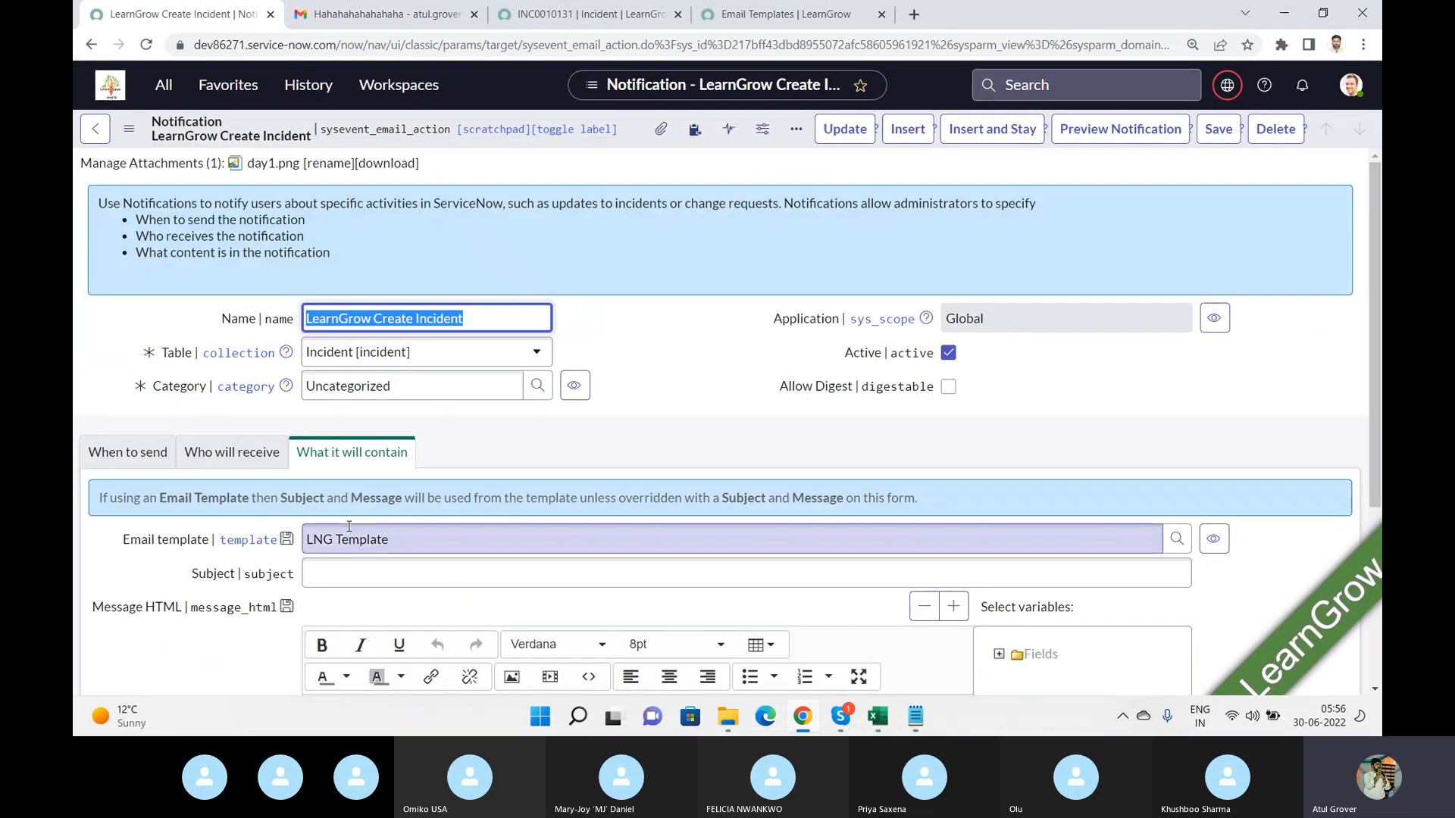
left_click(441, 528)
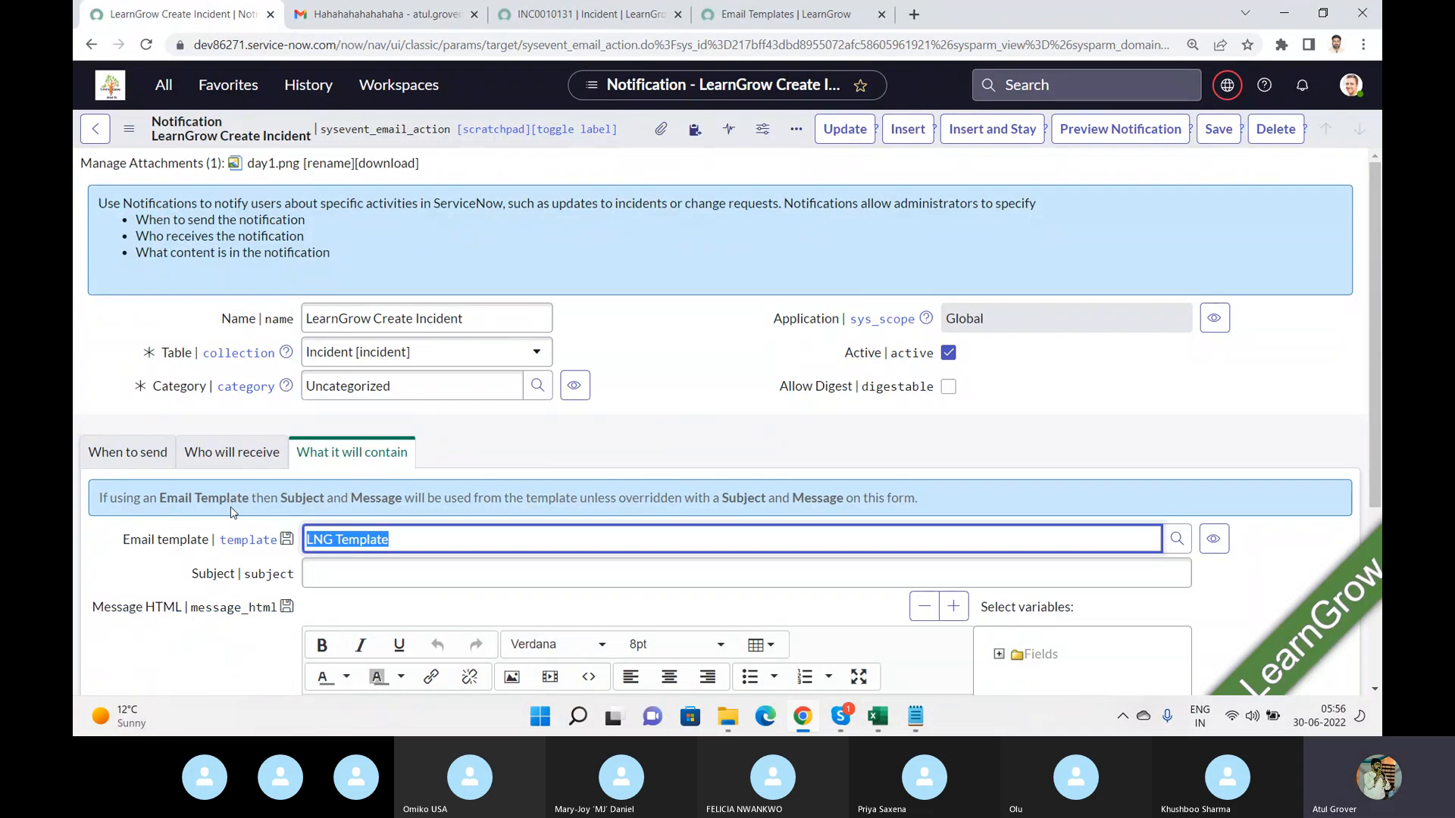
key("alt+Tab")
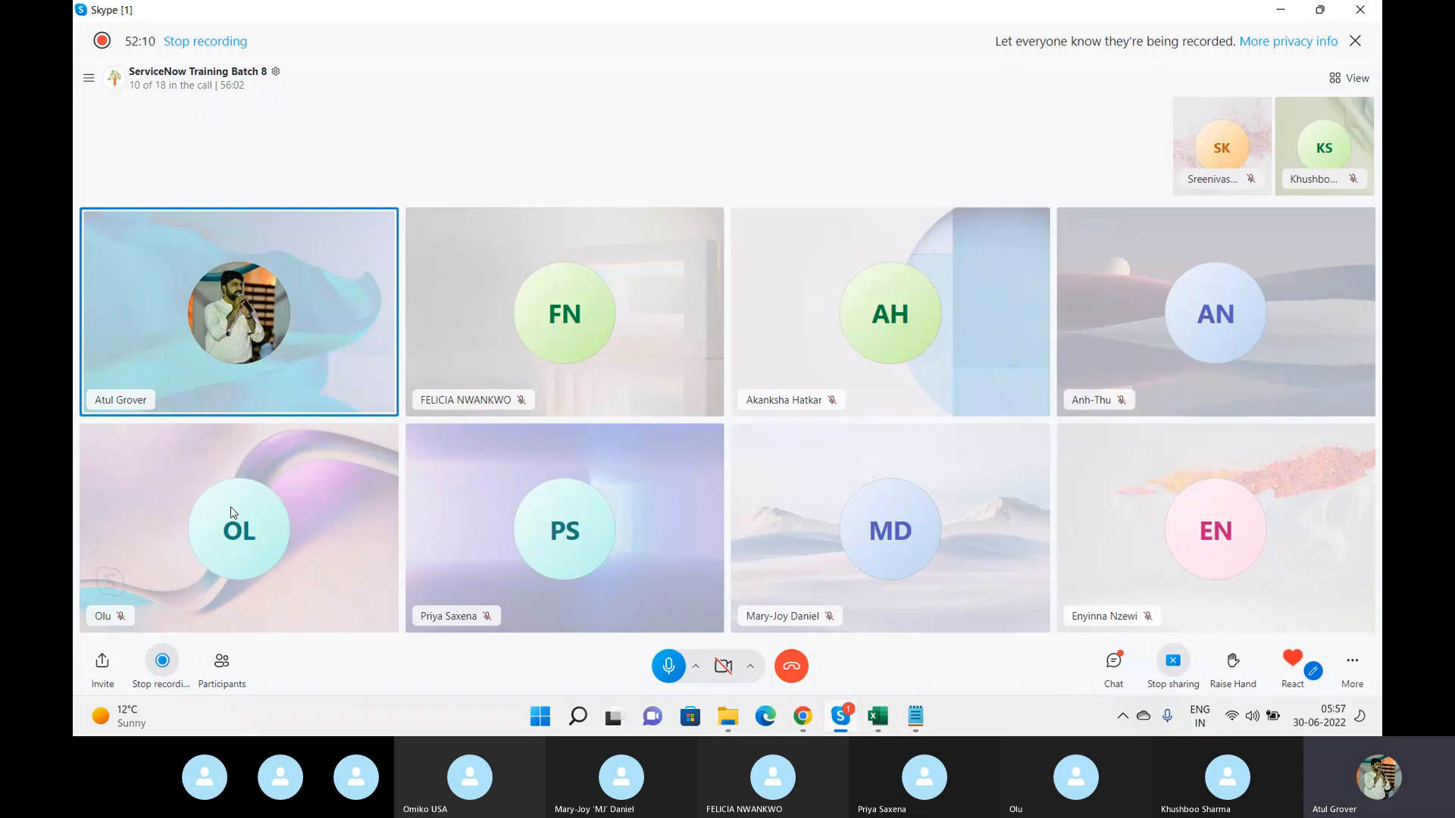
key("alt+Tab")
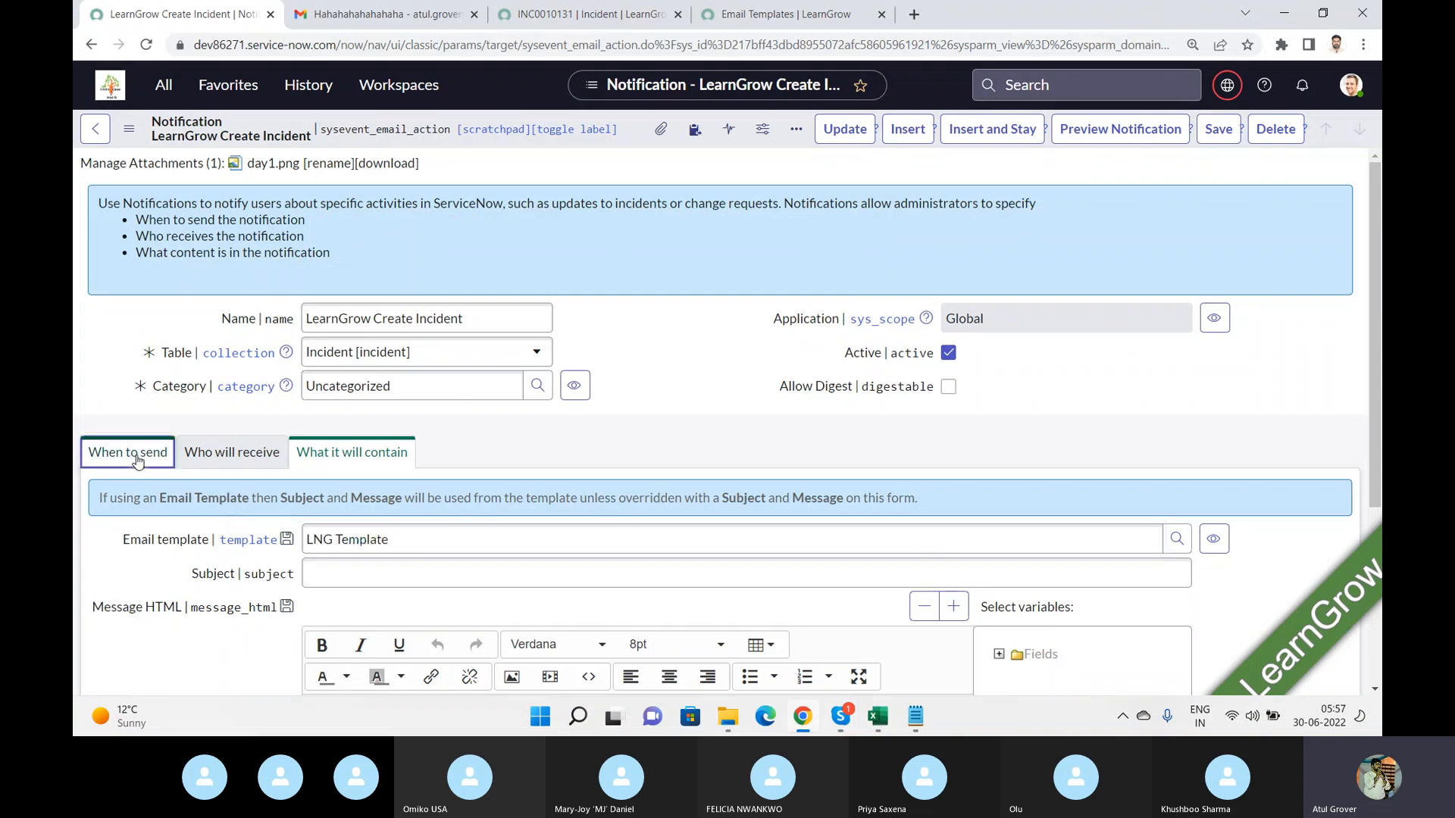
left_click(137, 461)
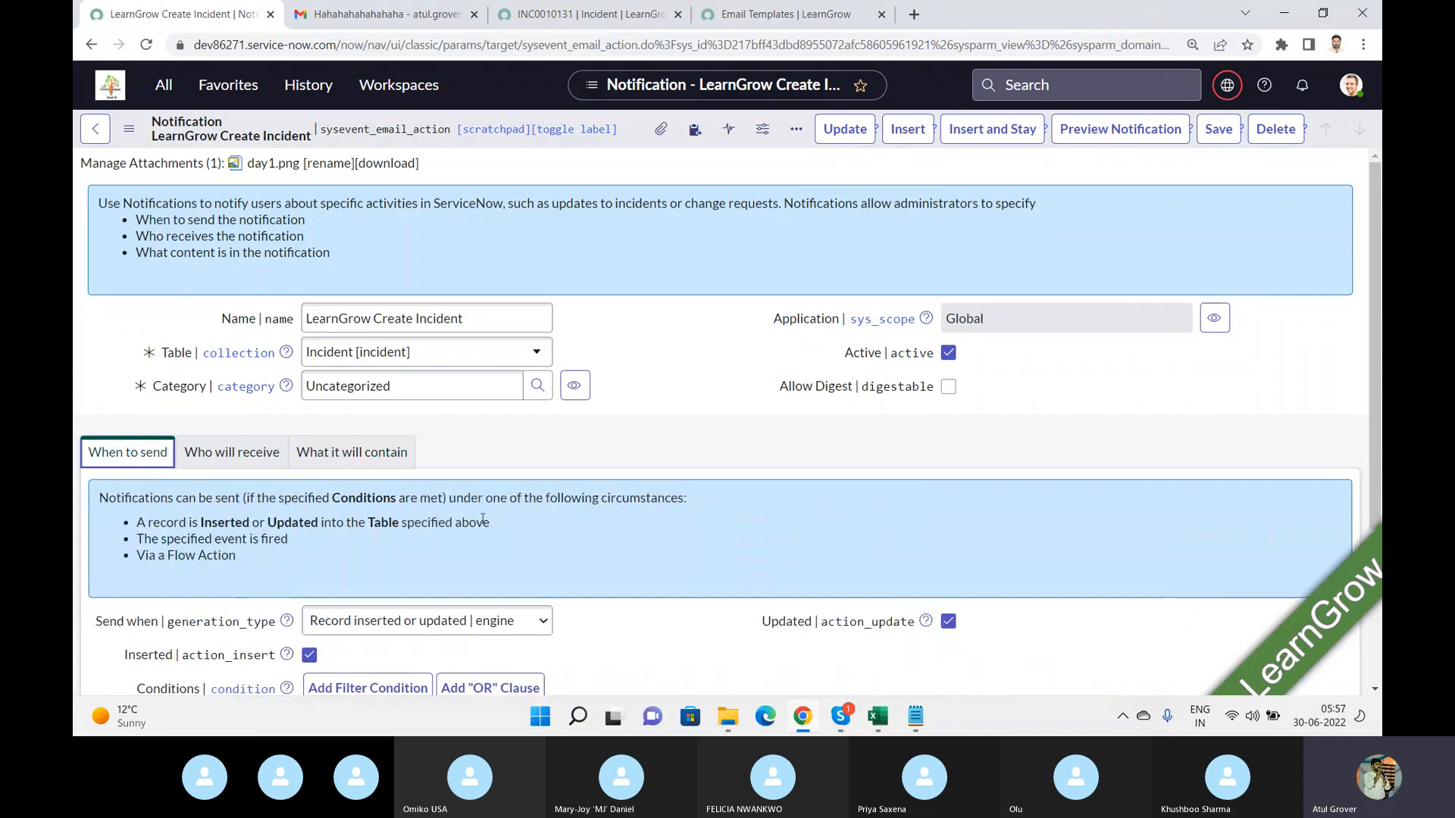
left_click(508, 623)
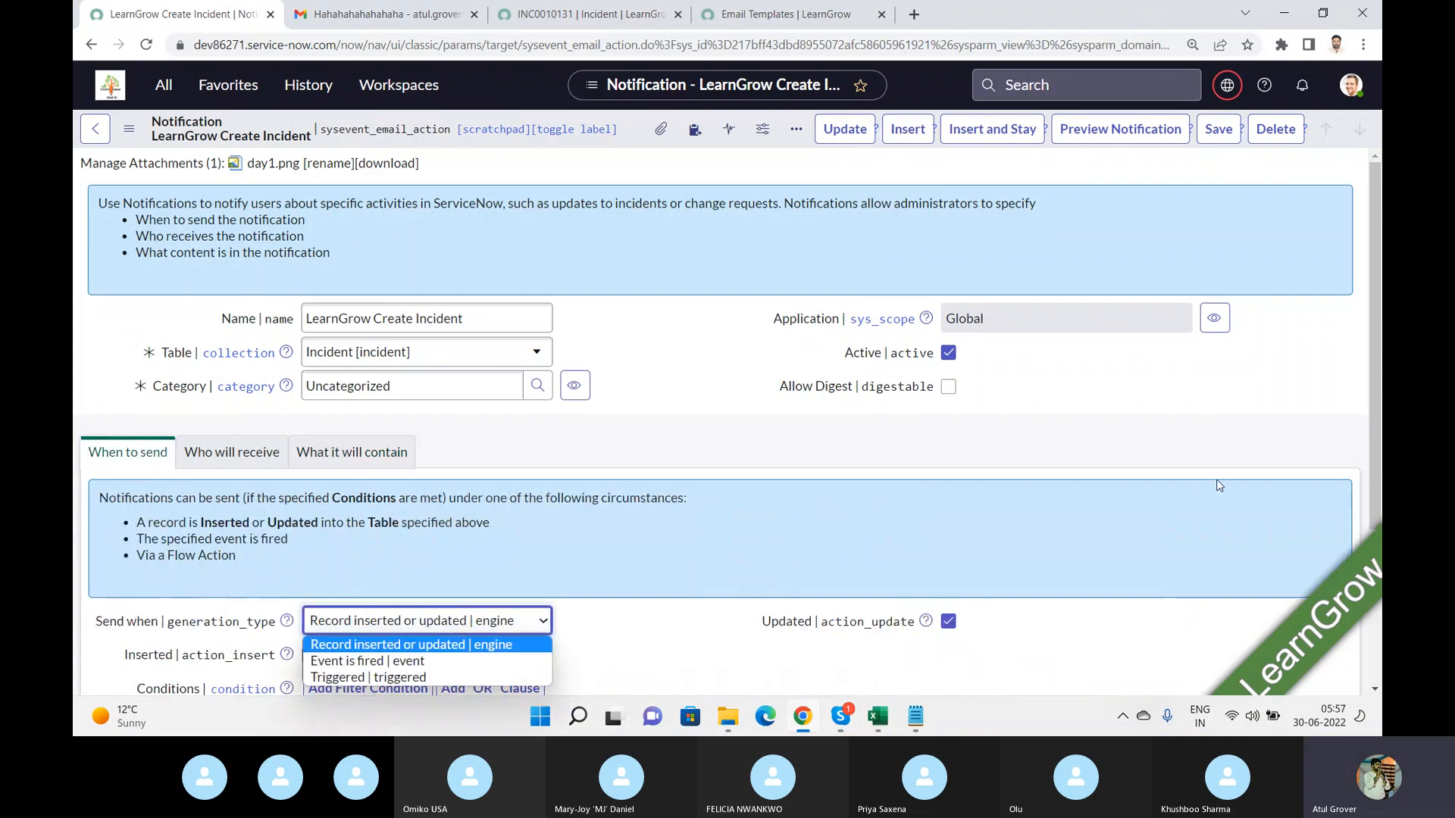
left_click_drag(1372, 308, 1360, 488)
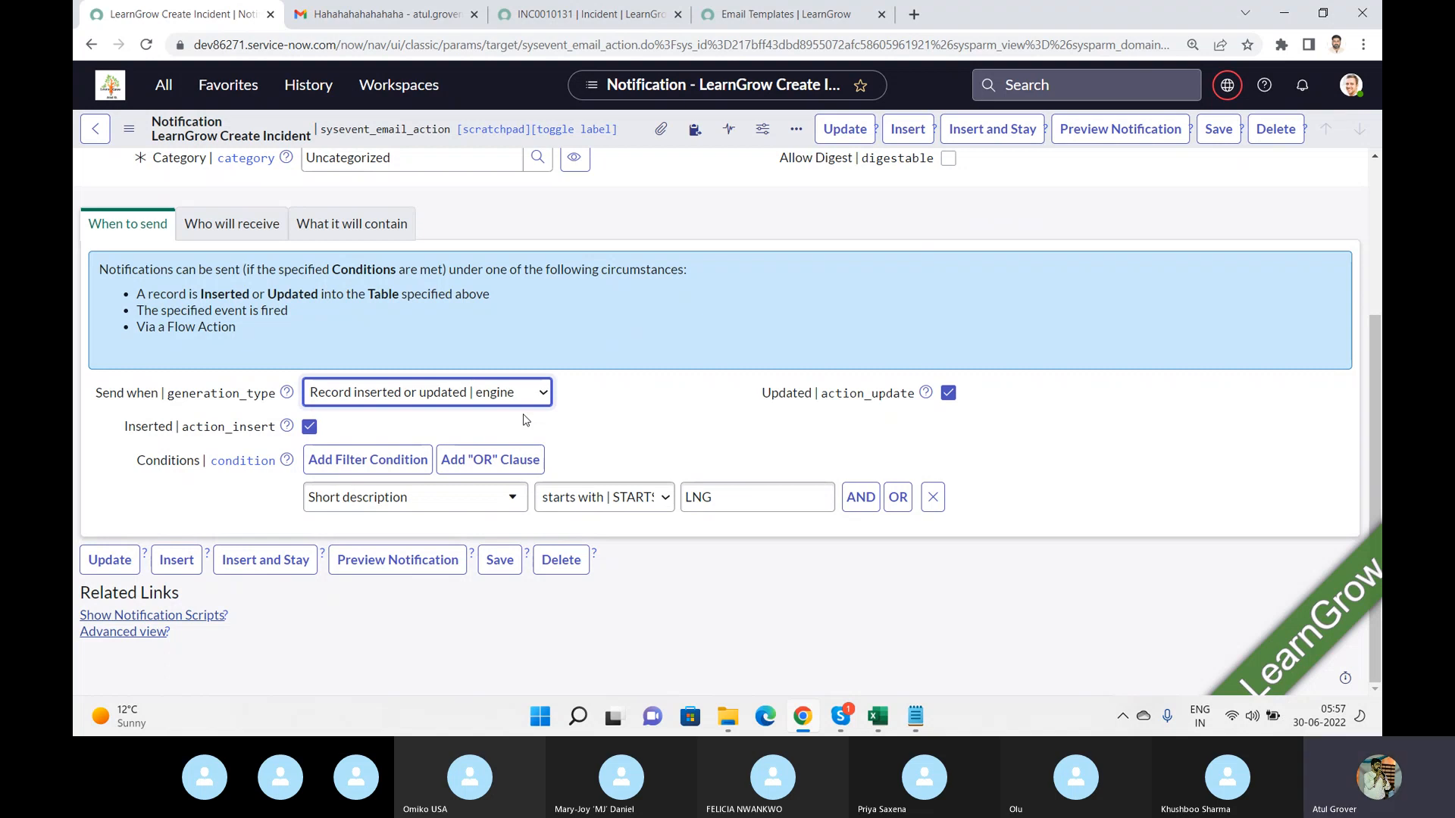
Set the notification to send when an event is fired and choose incident.commented as the event name.
left_click(500, 400)
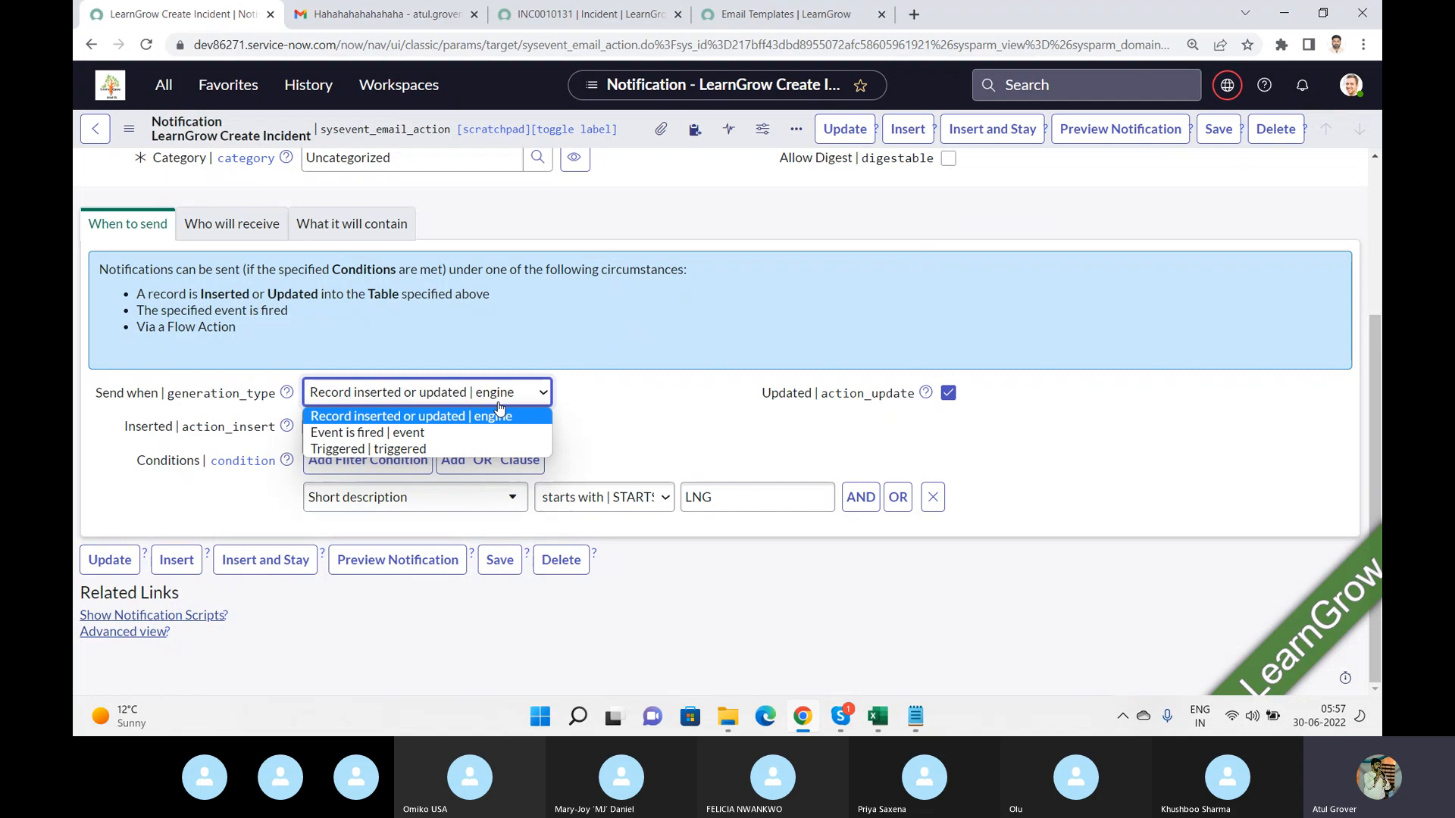
left_click(369, 433)
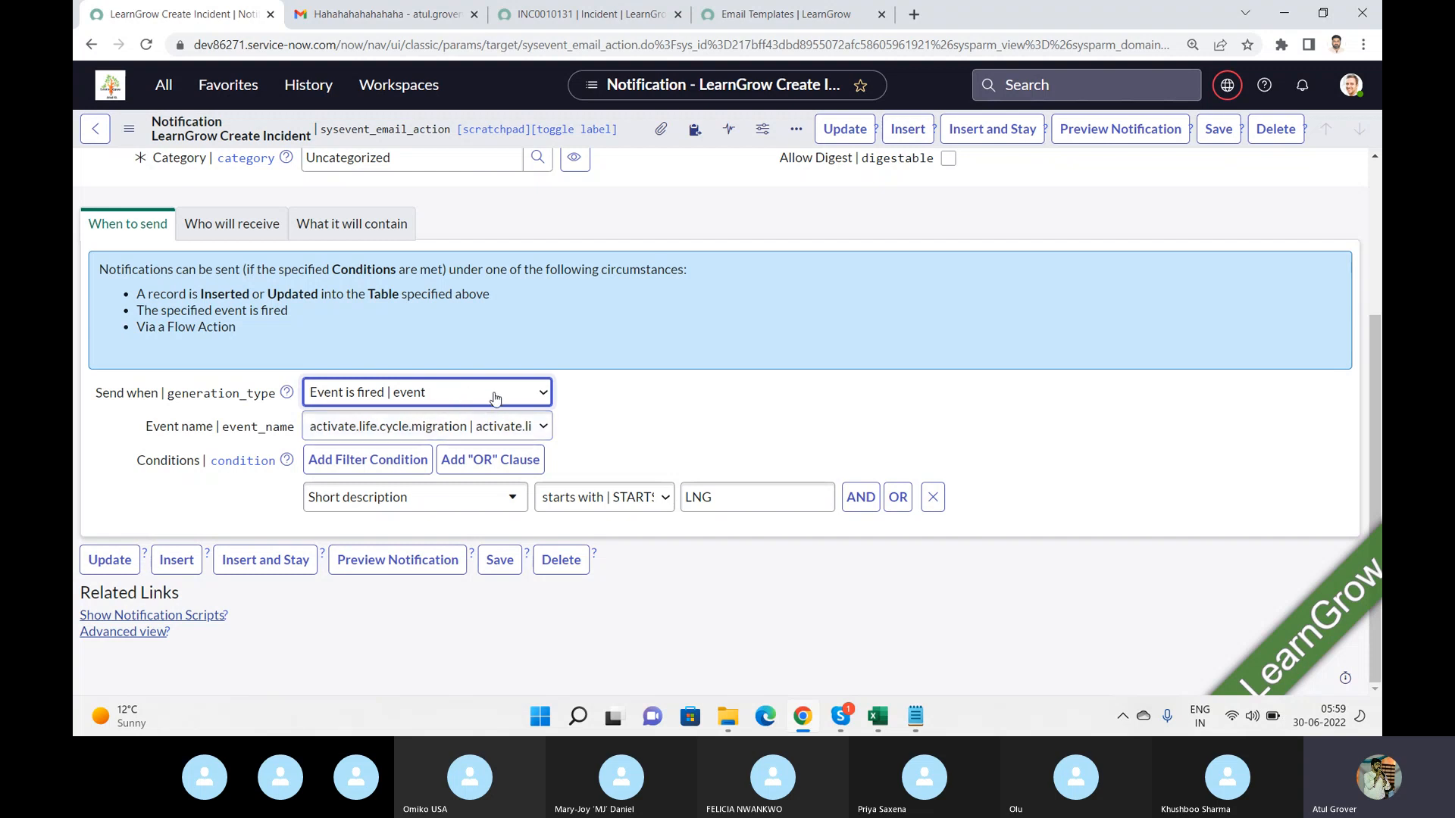
left_click(547, 430)
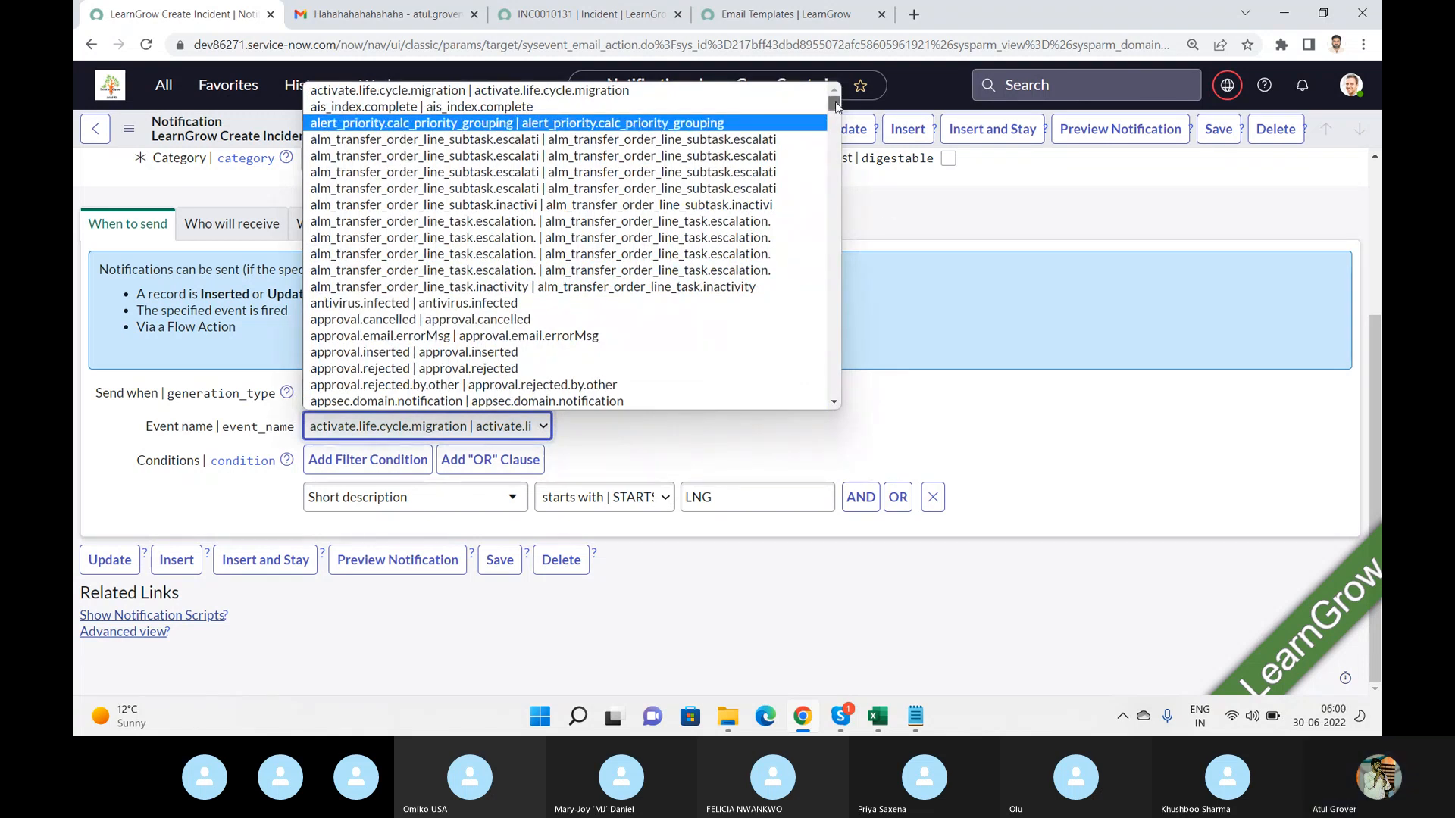
left_click_drag(836, 106, 837, 128)
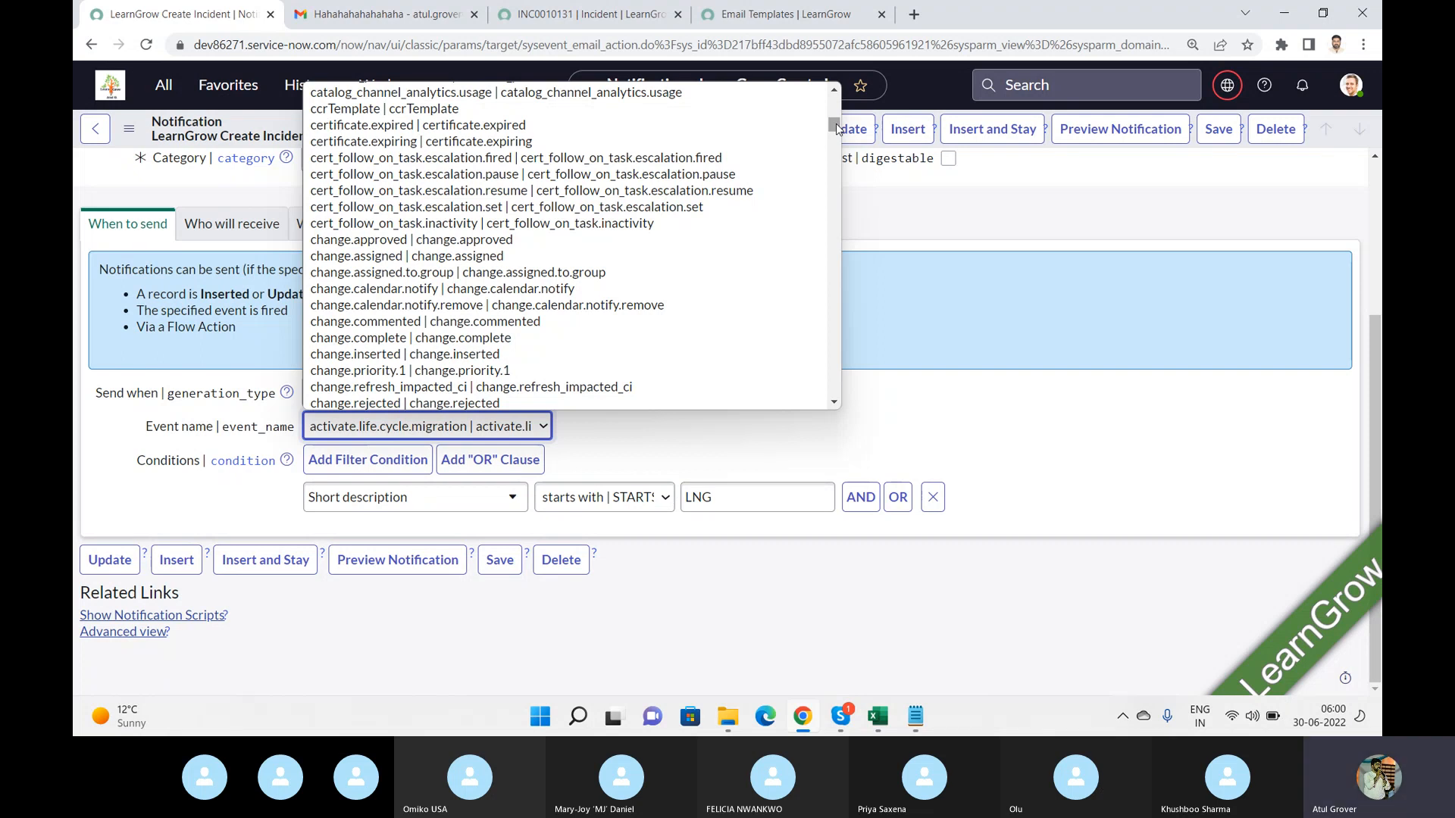
type("in")
key("Down")
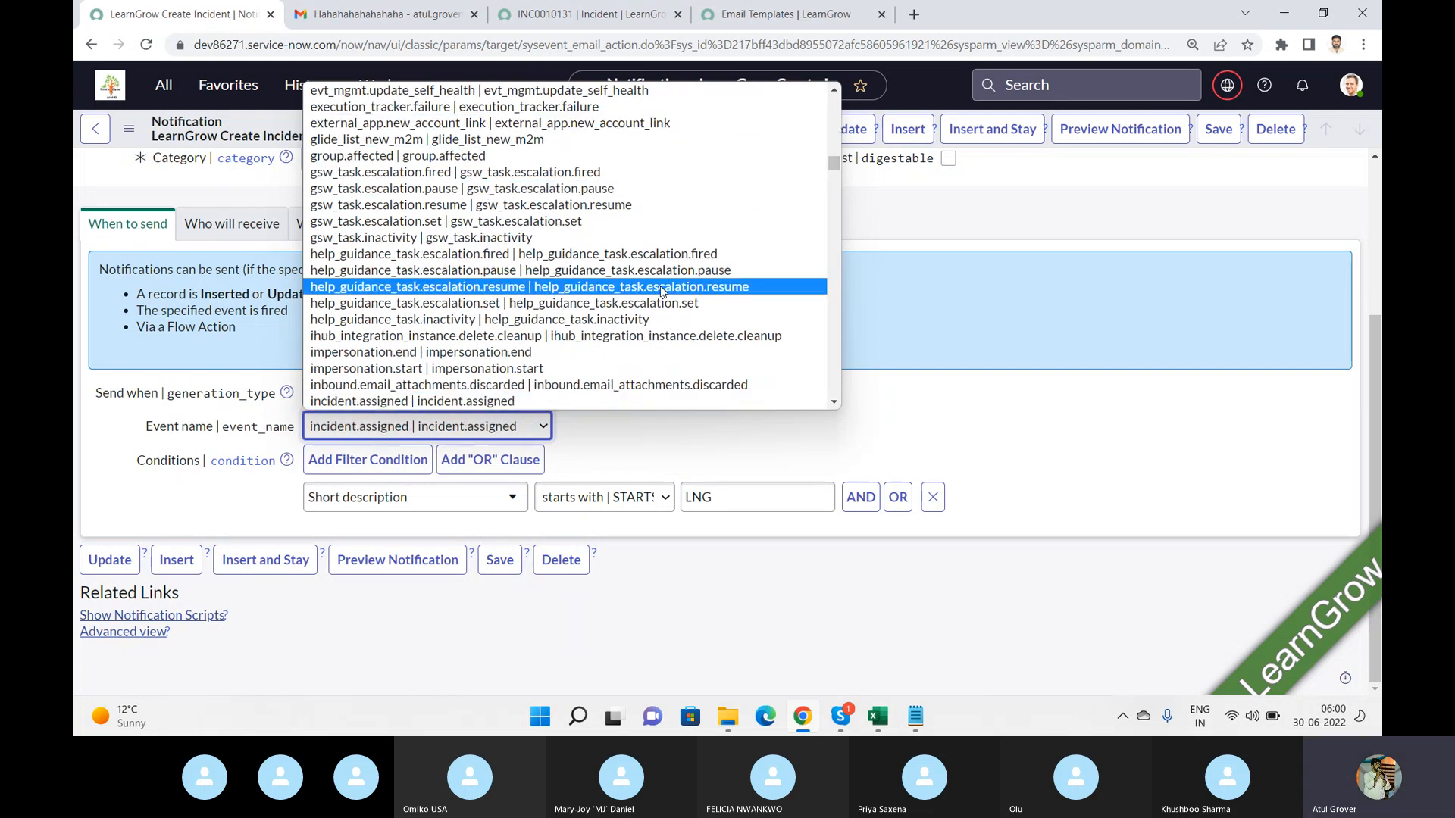
scroll(471, 375, "down", 1)
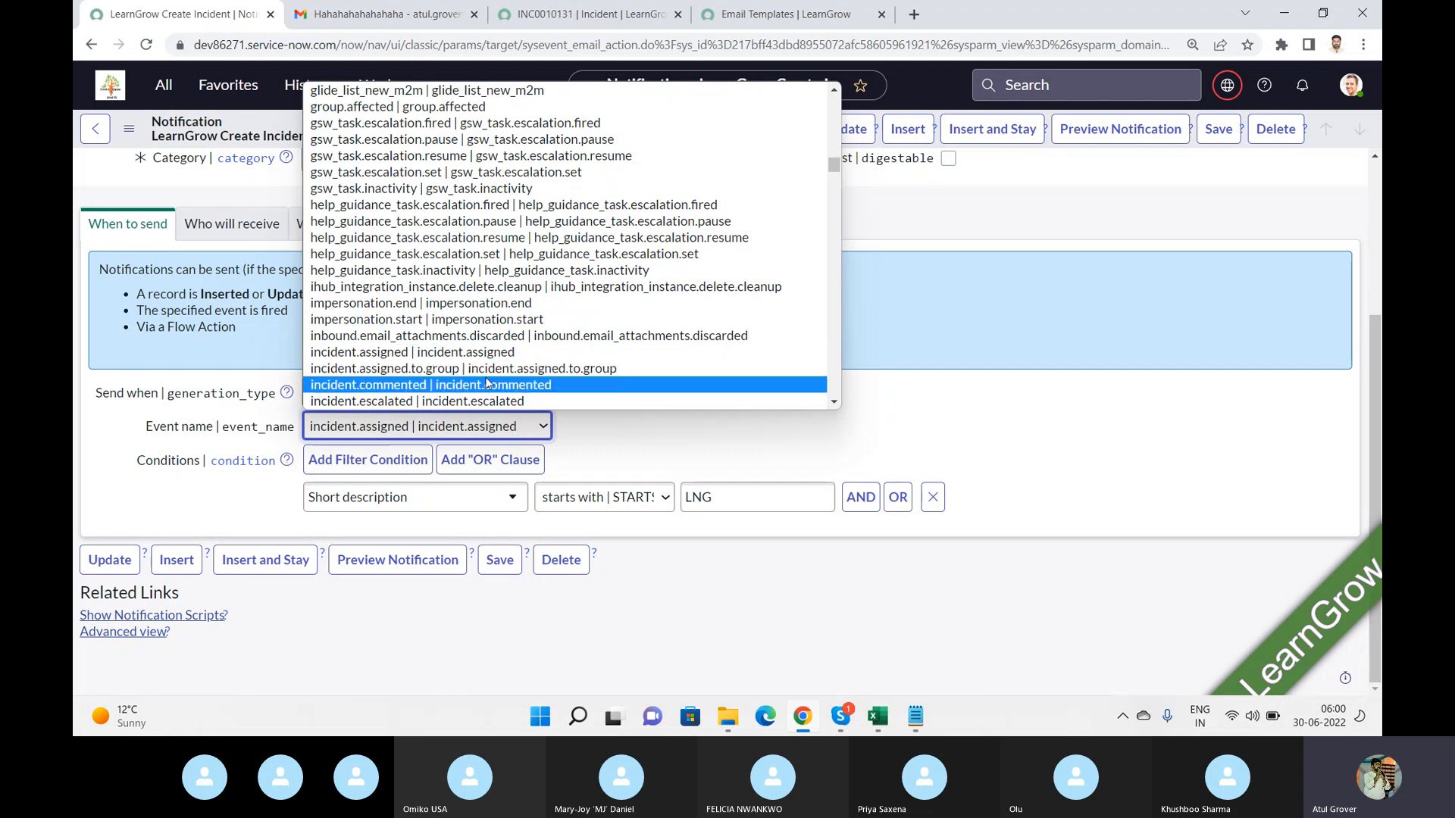
left_click(485, 385)
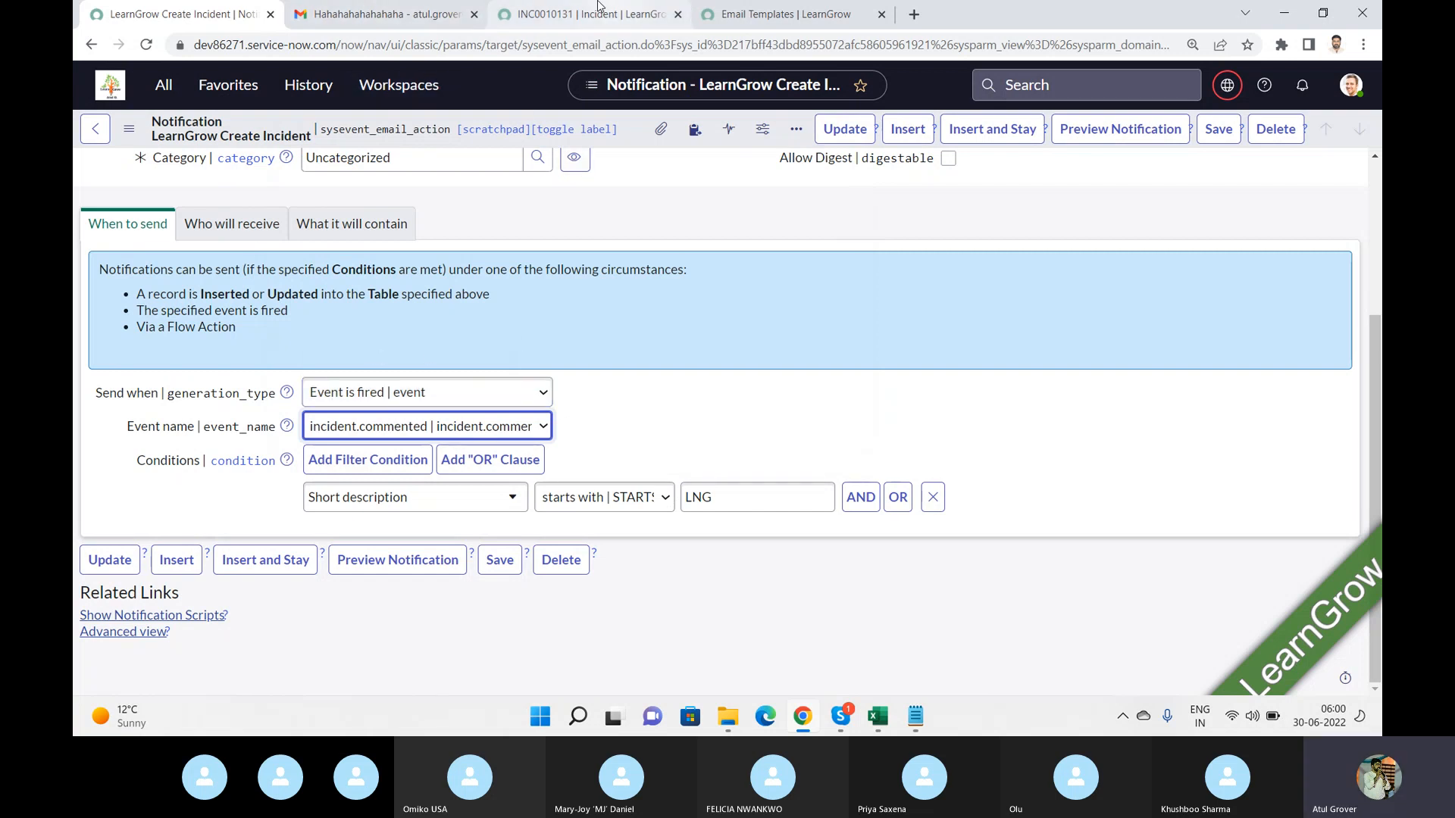
Review the incident's work notes and activity stream, then return to the notification.
left_click(585, 27)
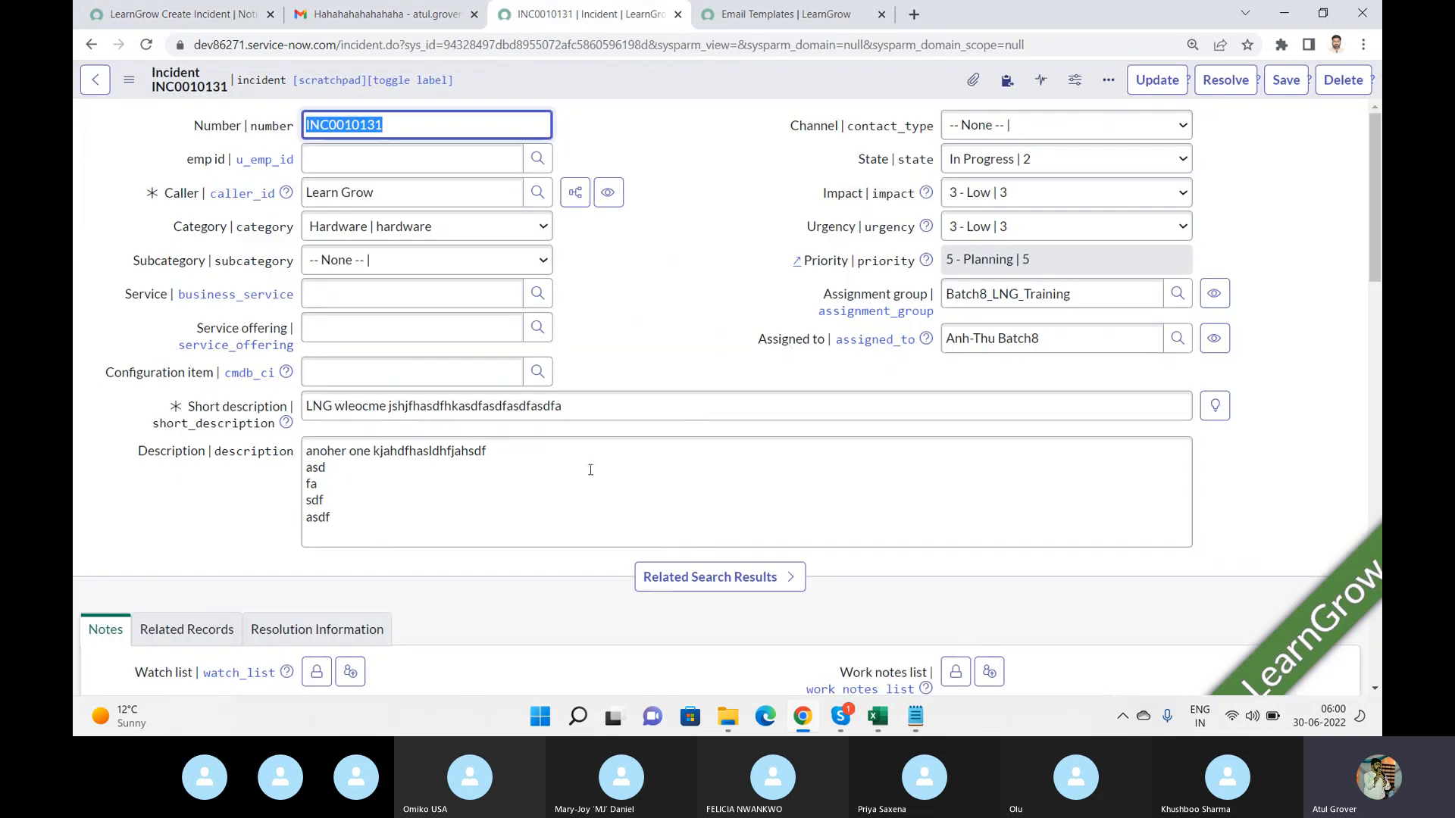
left_click_drag(1375, 253, 1368, 400)
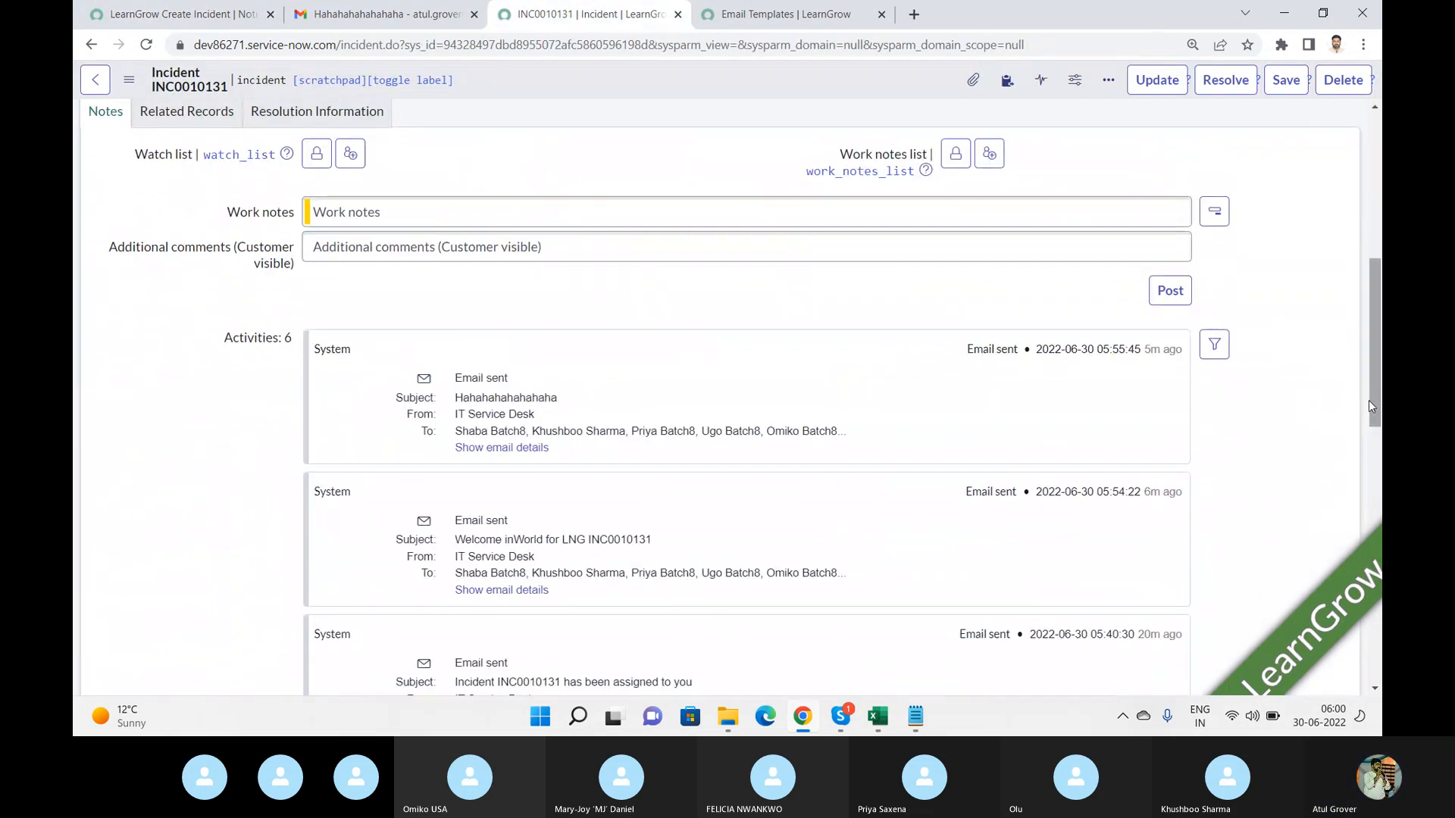
left_click(509, 220)
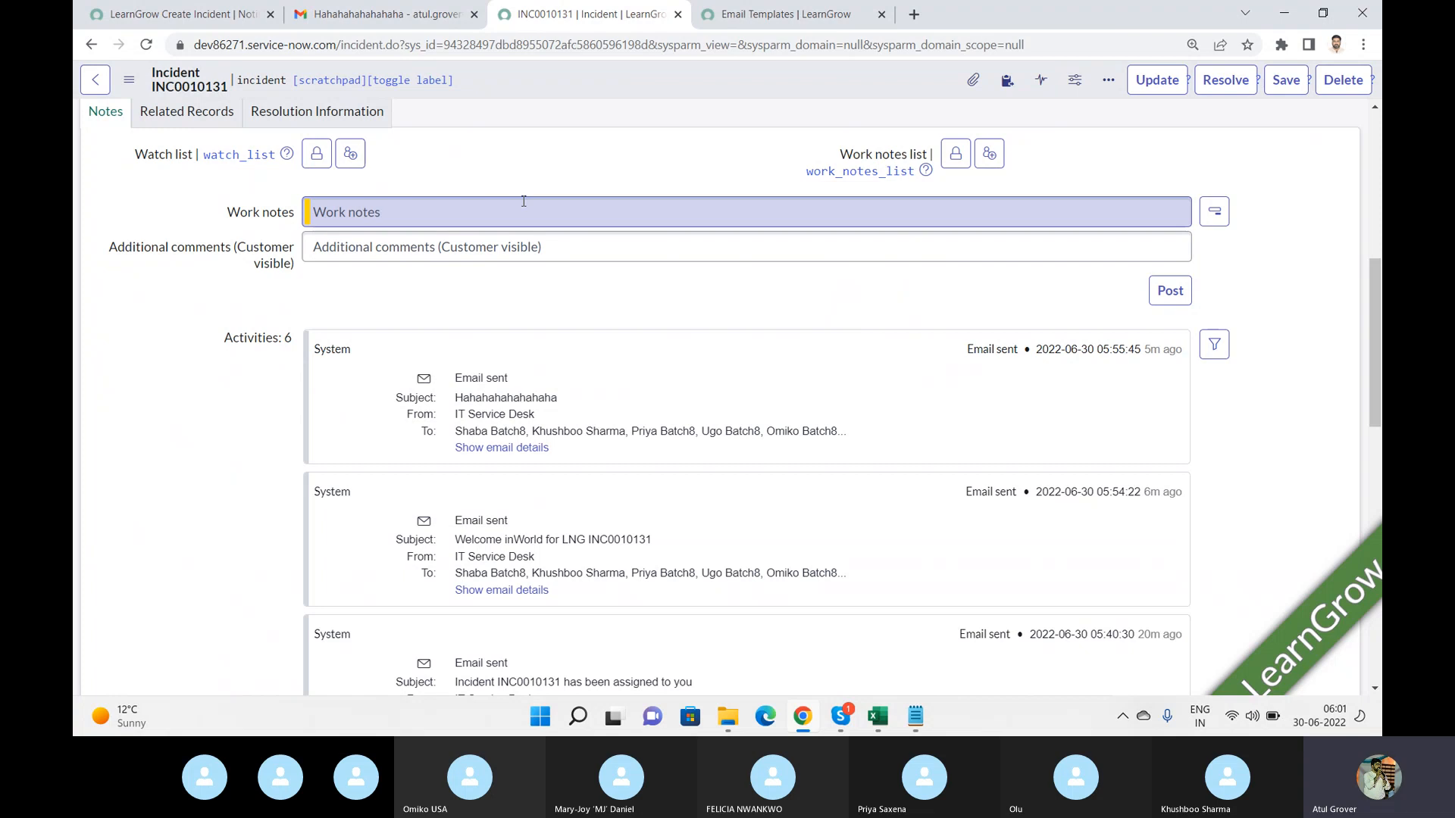
left_click(220, 21)
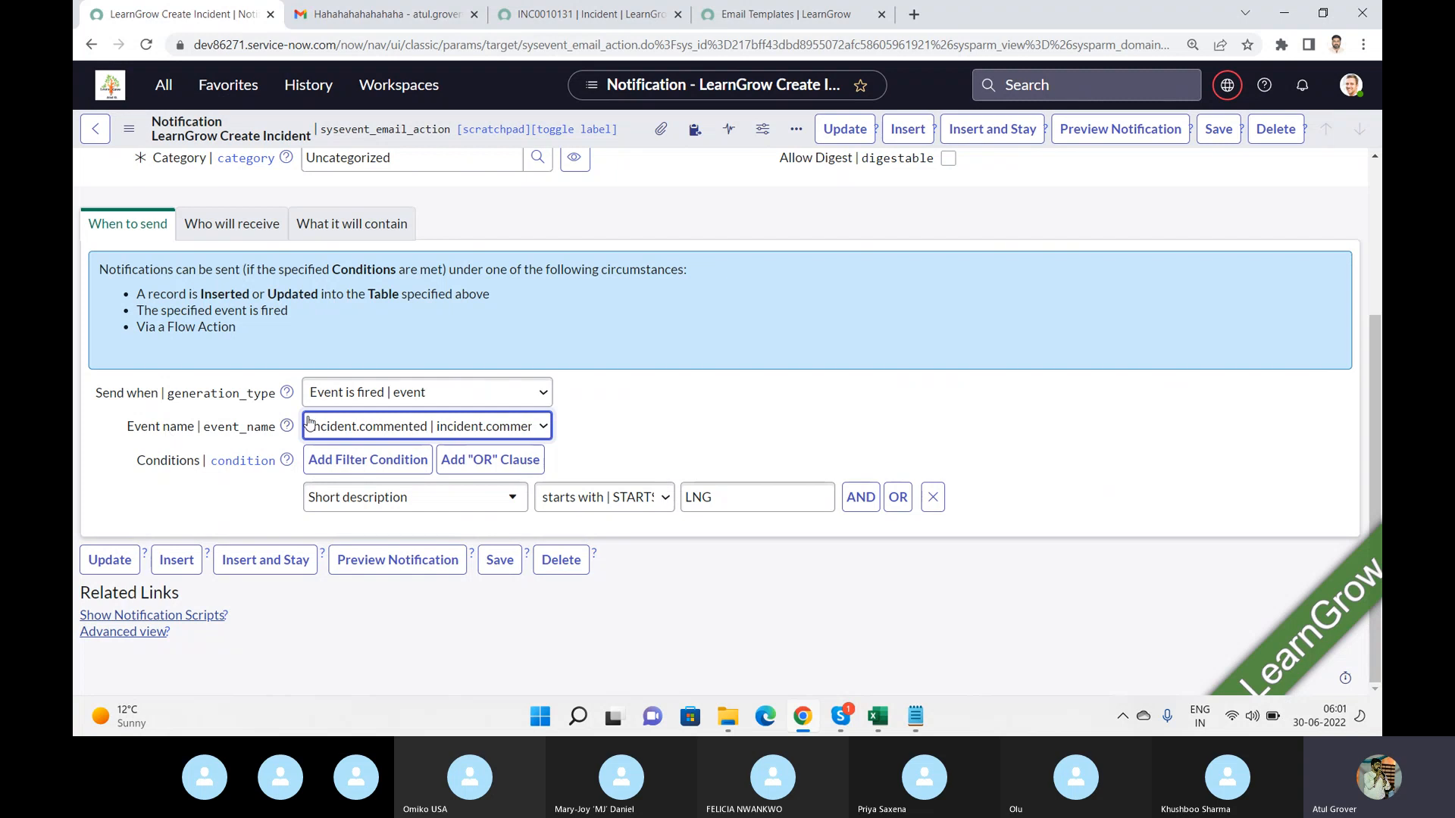
Filter the navigator for events and open the System Logs Events list in a new tab.
left_click(160, 87)
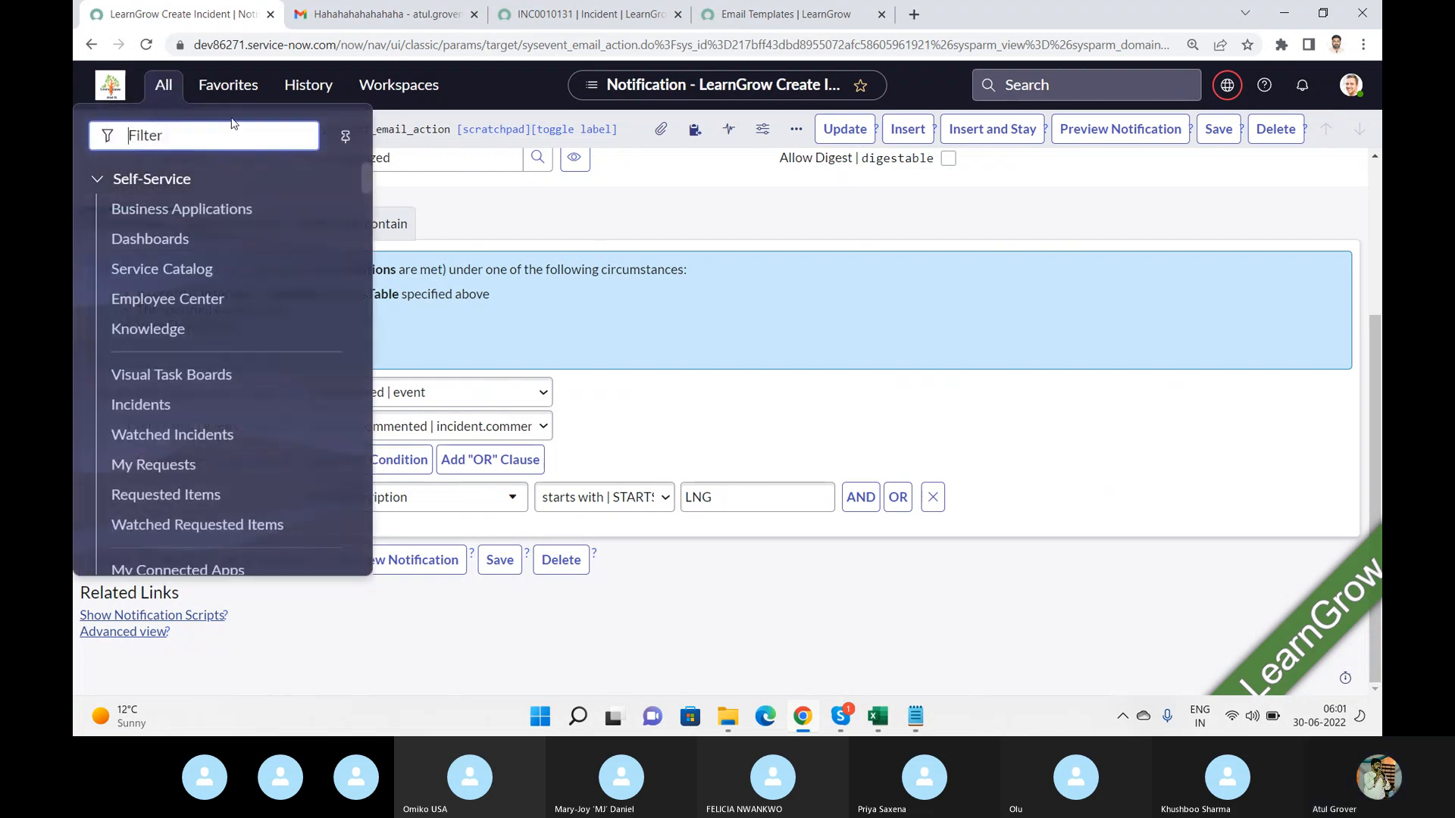
type("even")
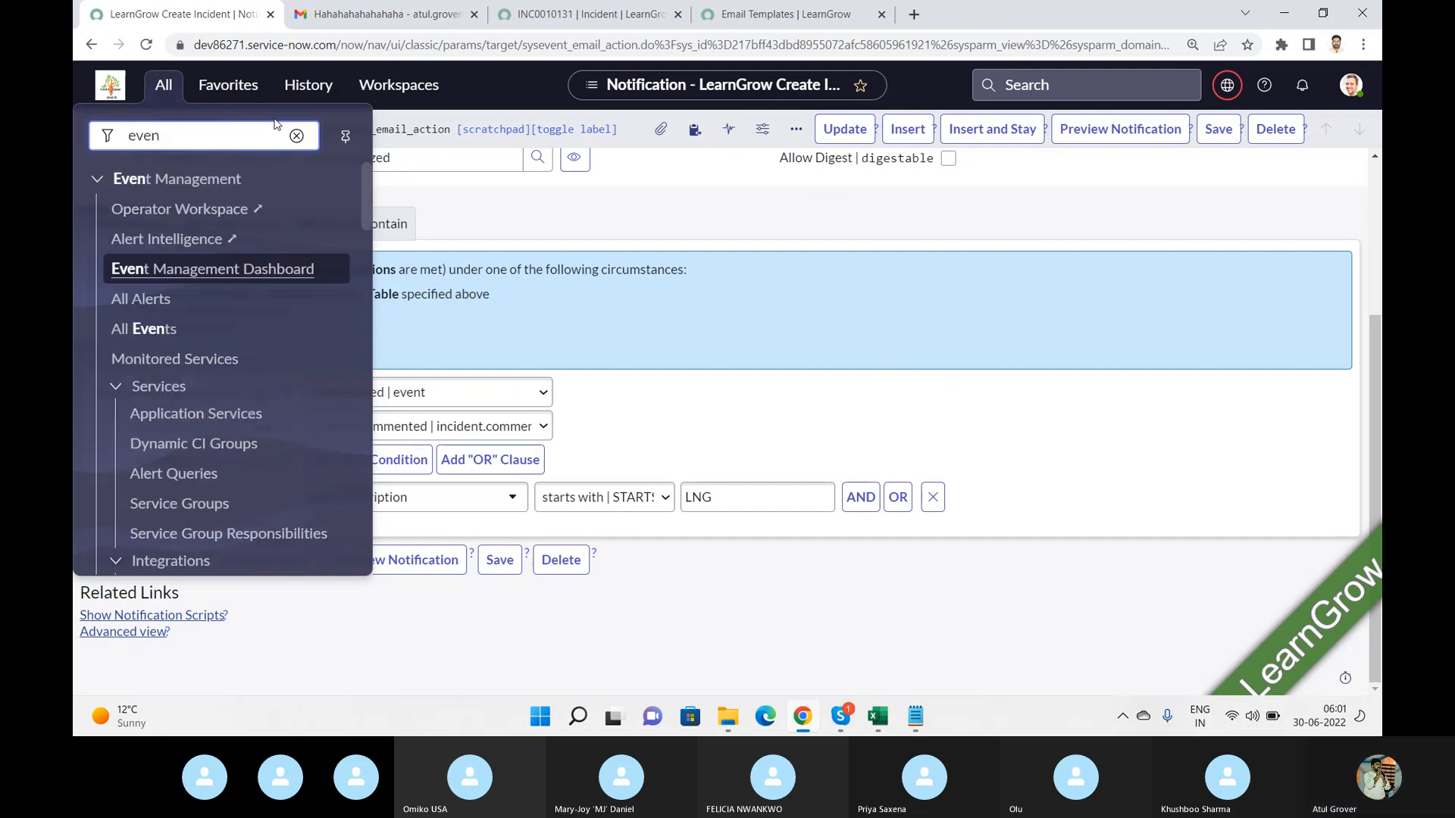
type("ts")
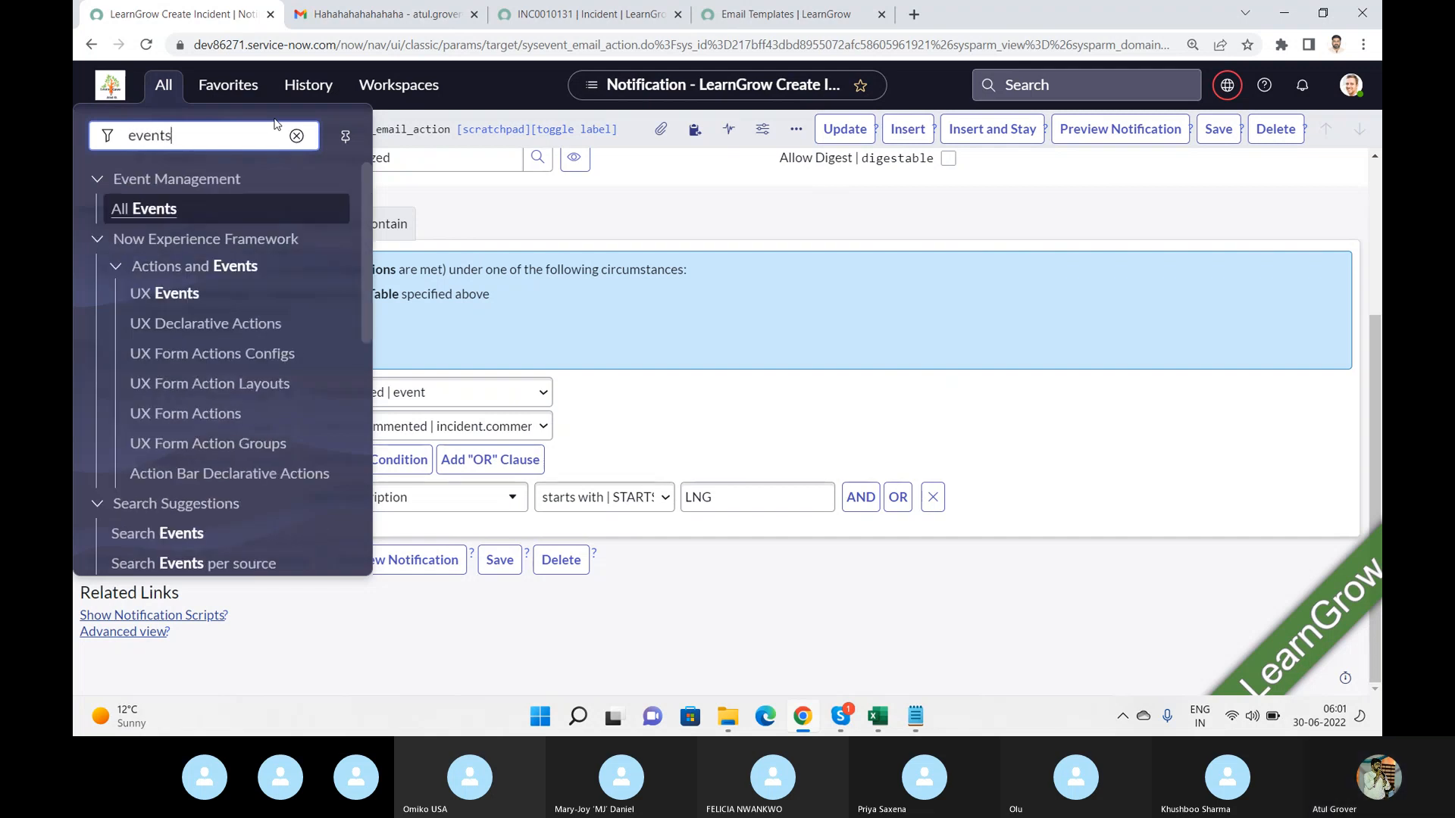
left_click_drag(367, 209, 372, 455)
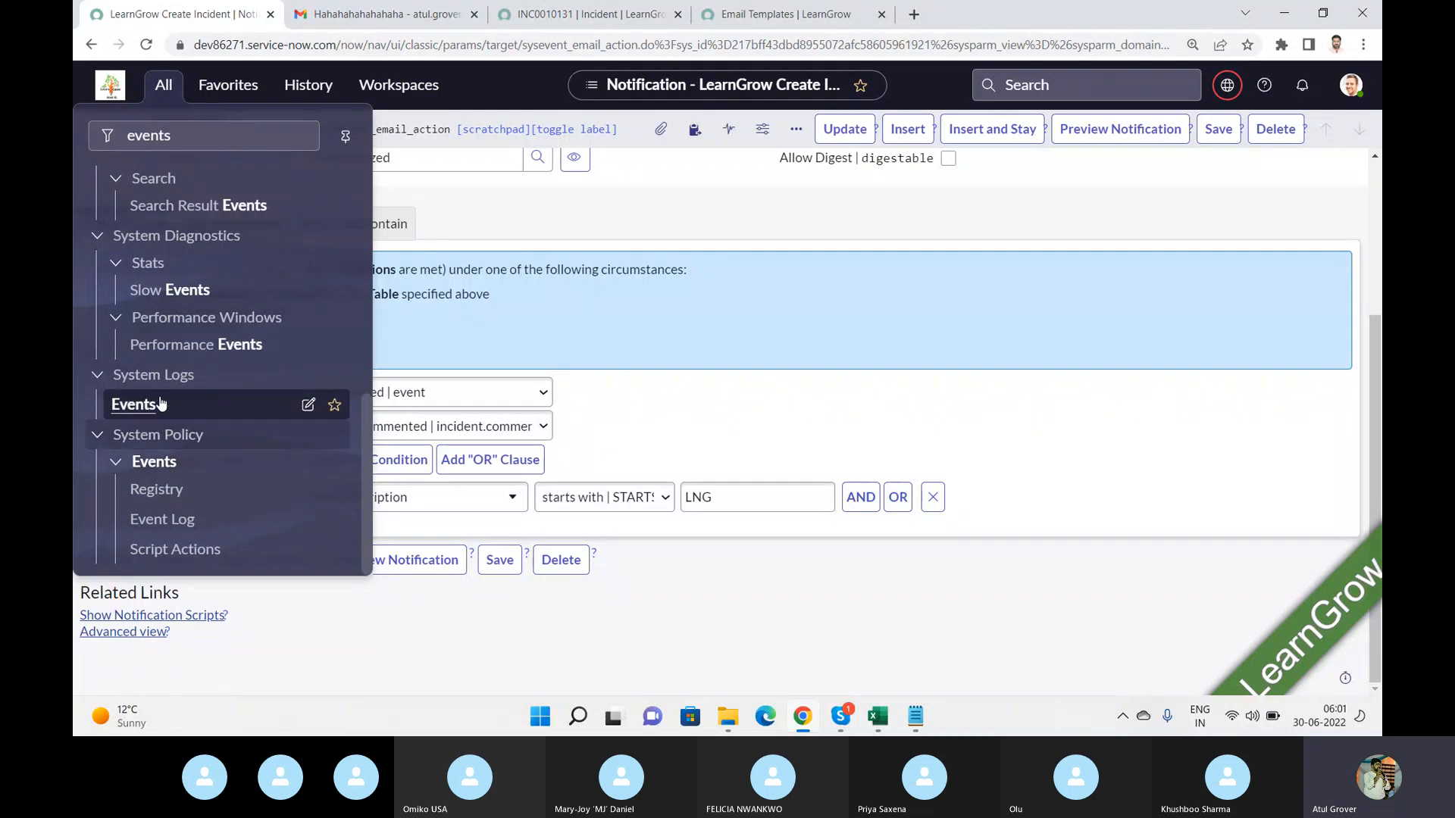
left_click(173, 469)
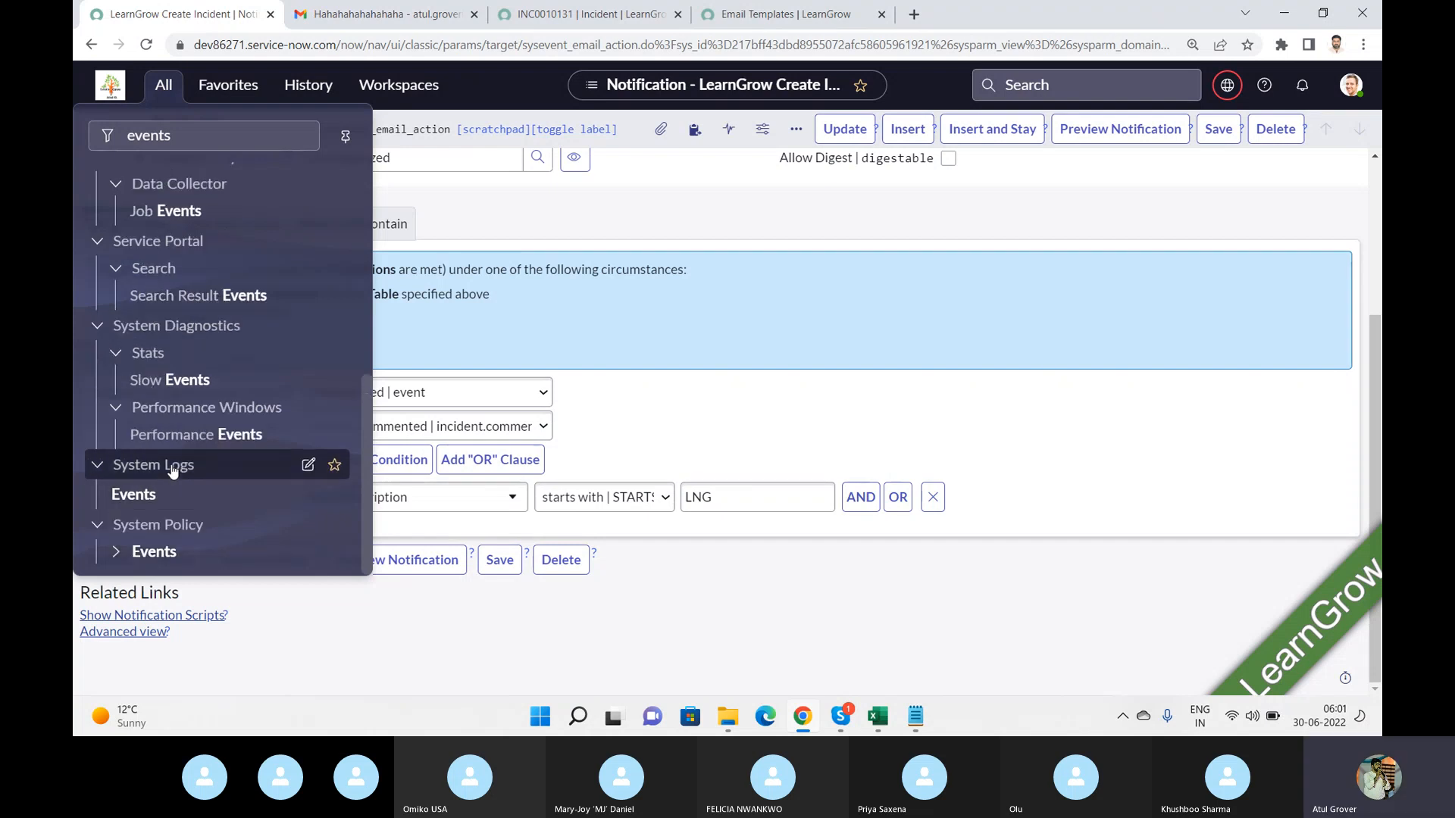
middle_click(144, 506)
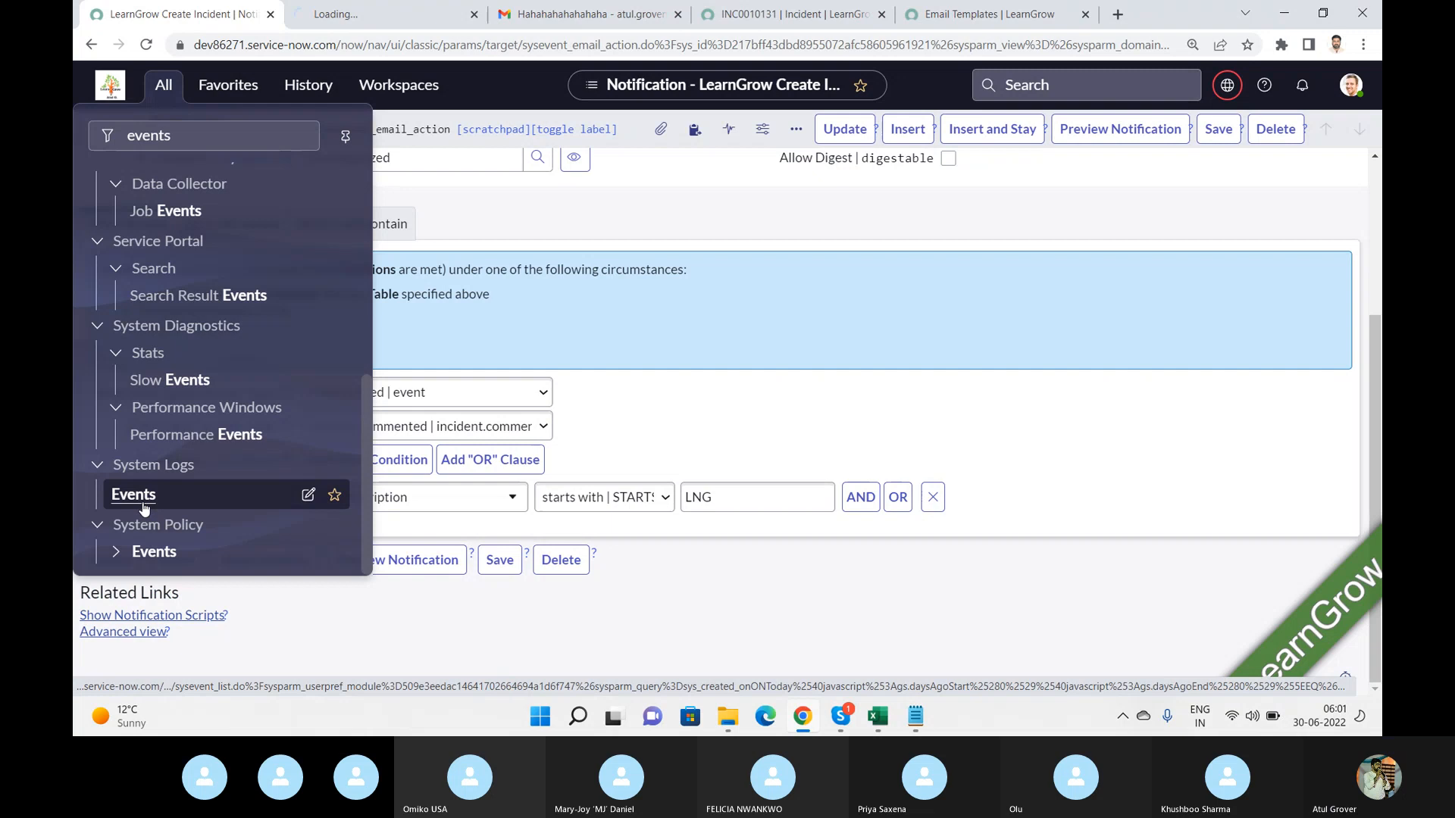
left_click(396, 21)
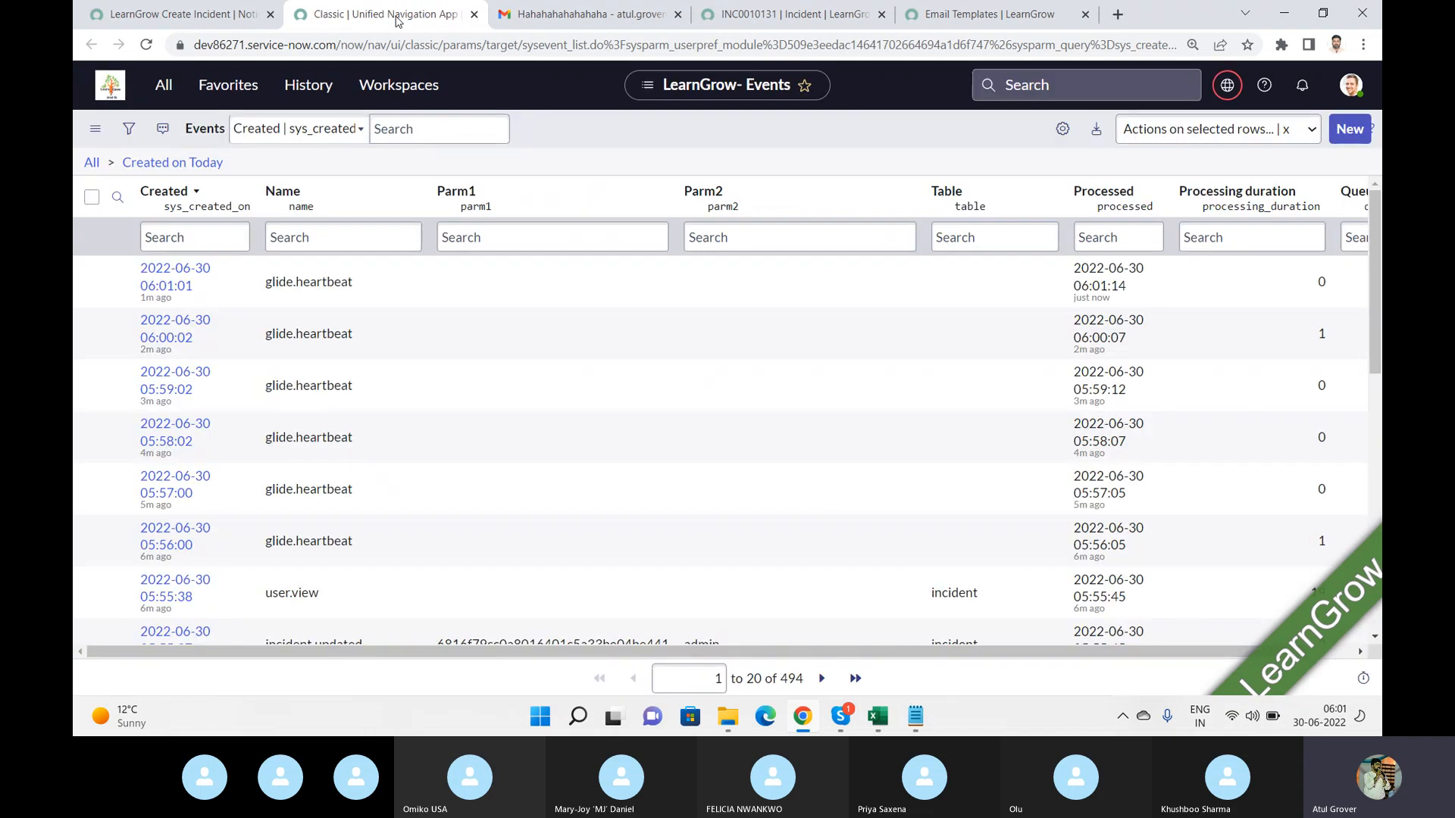
left_click(226, 11)
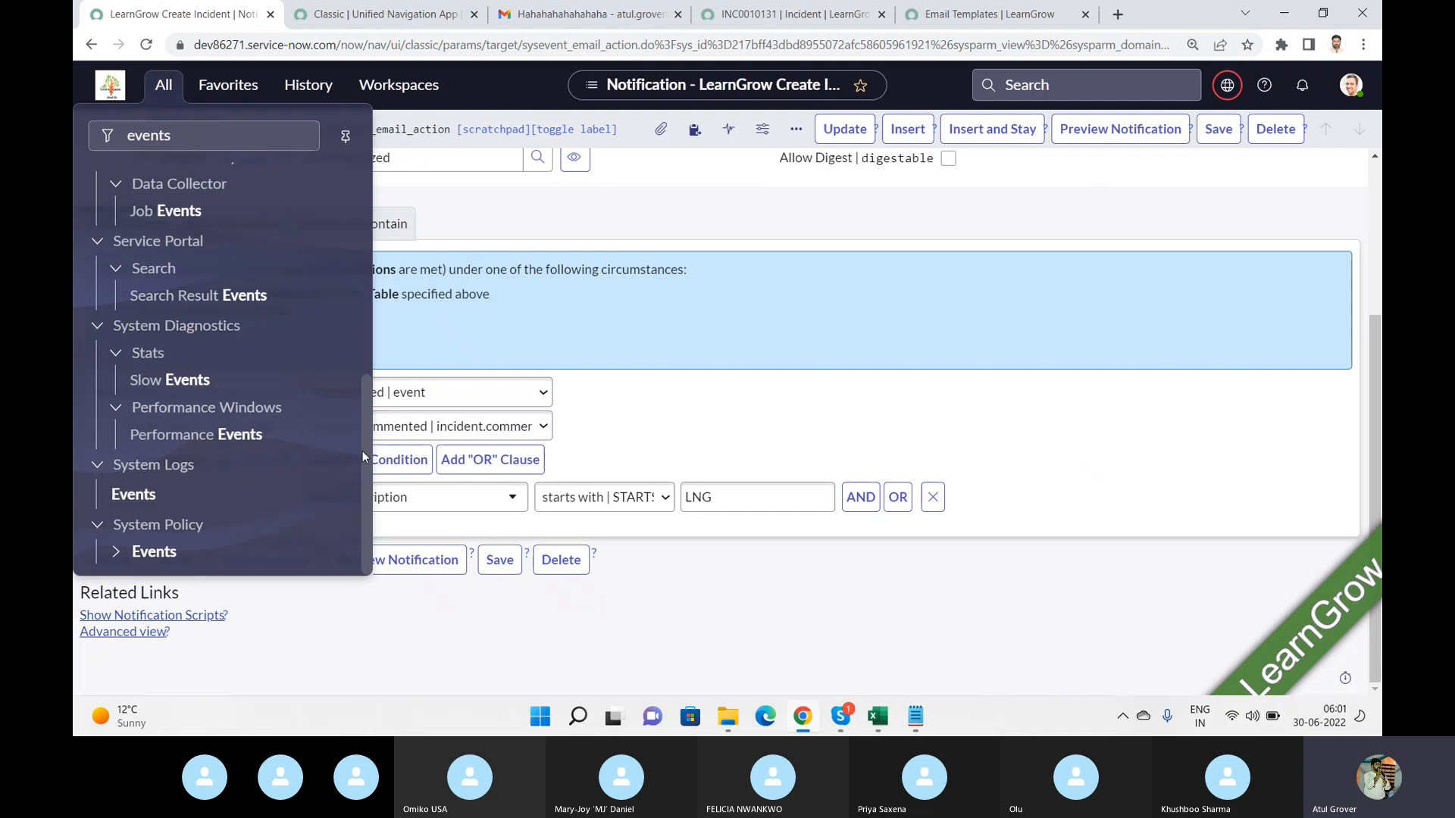
Filter the navigator for email and browse the email-related modules.
left_click_drag(362, 452, 377, 238)
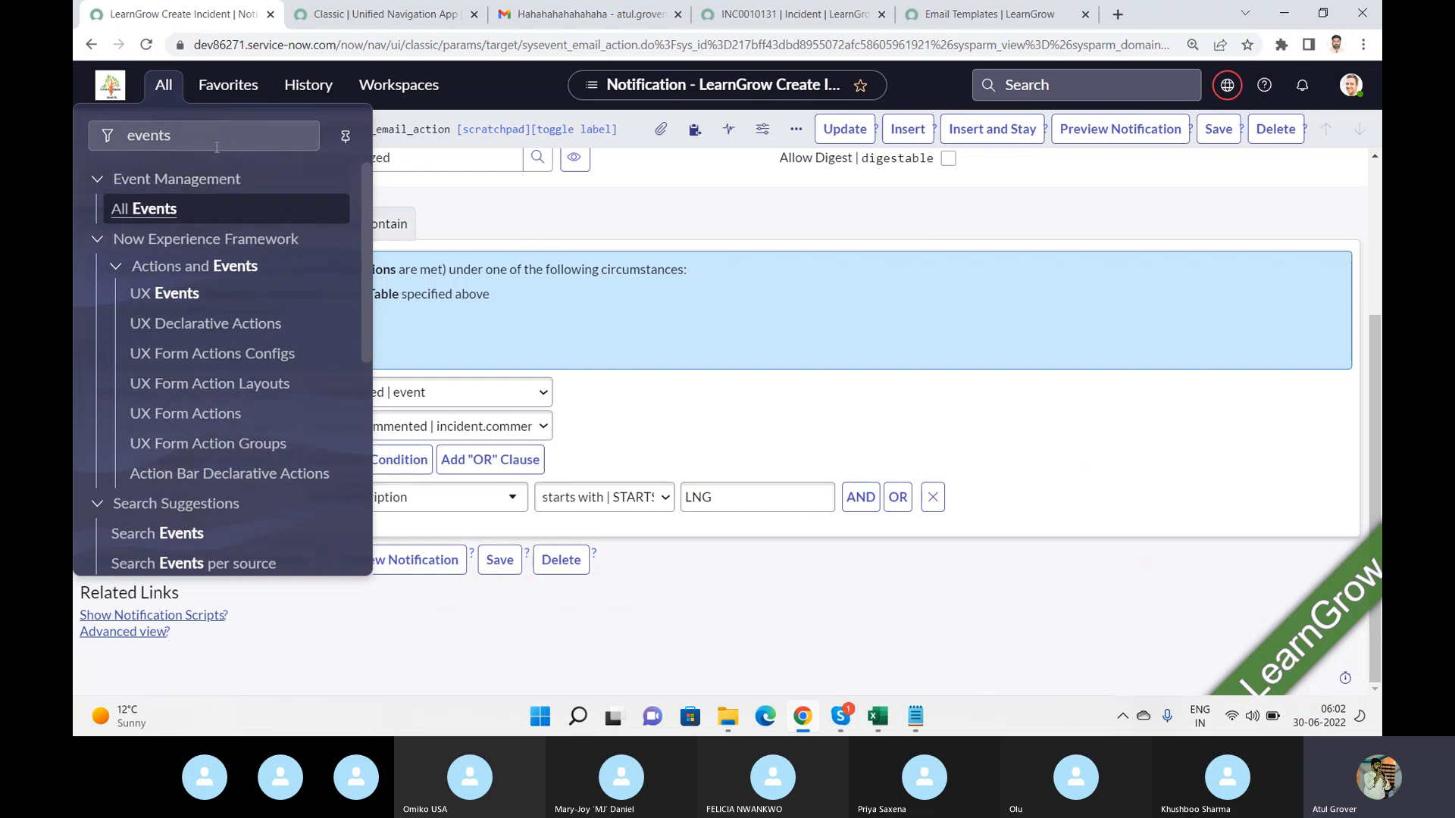
left_click_drag(215, 142, 75, 127)
type("email")
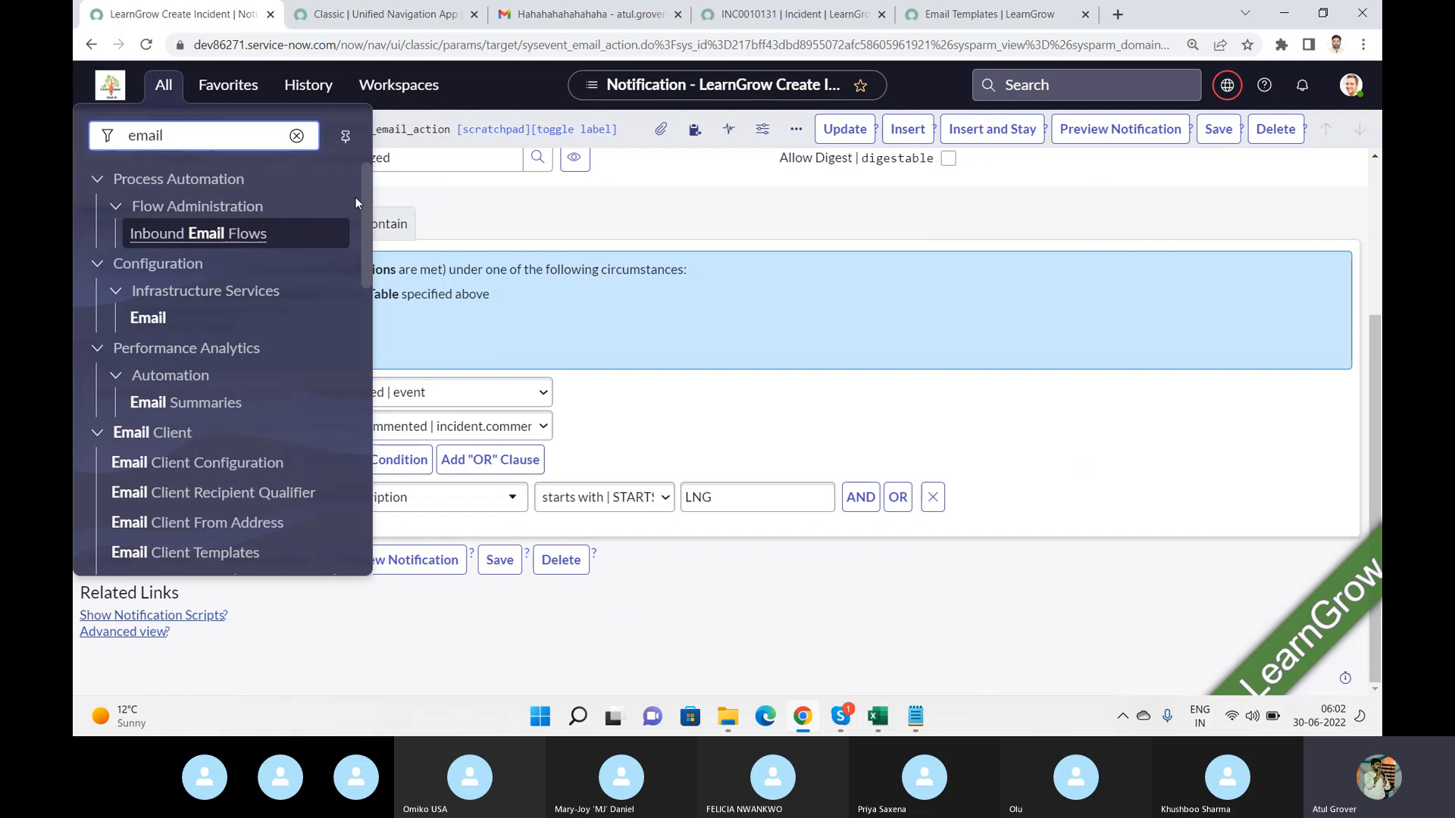
left_click_drag(365, 179, 371, 510)
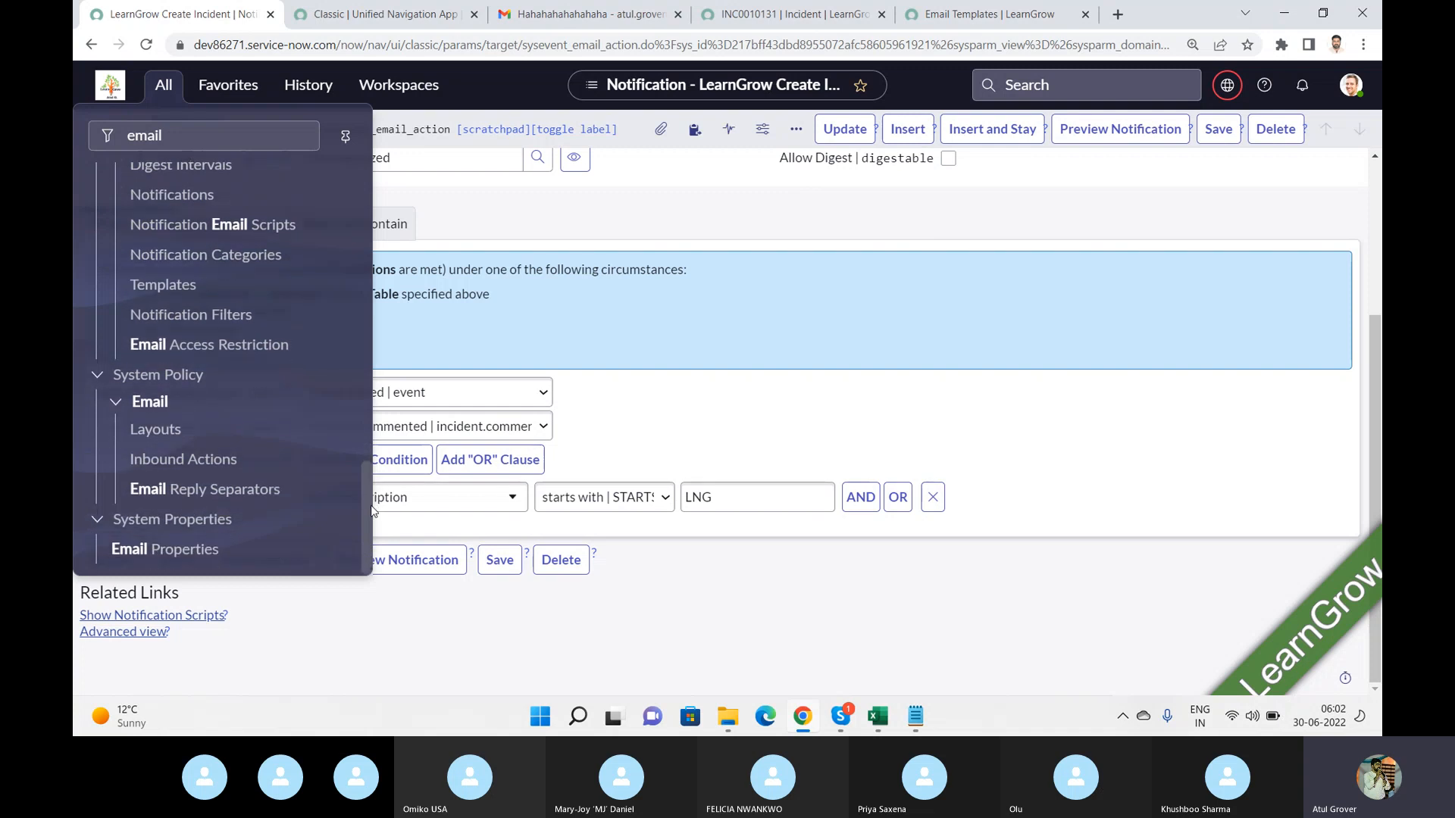
left_click(631, 439)
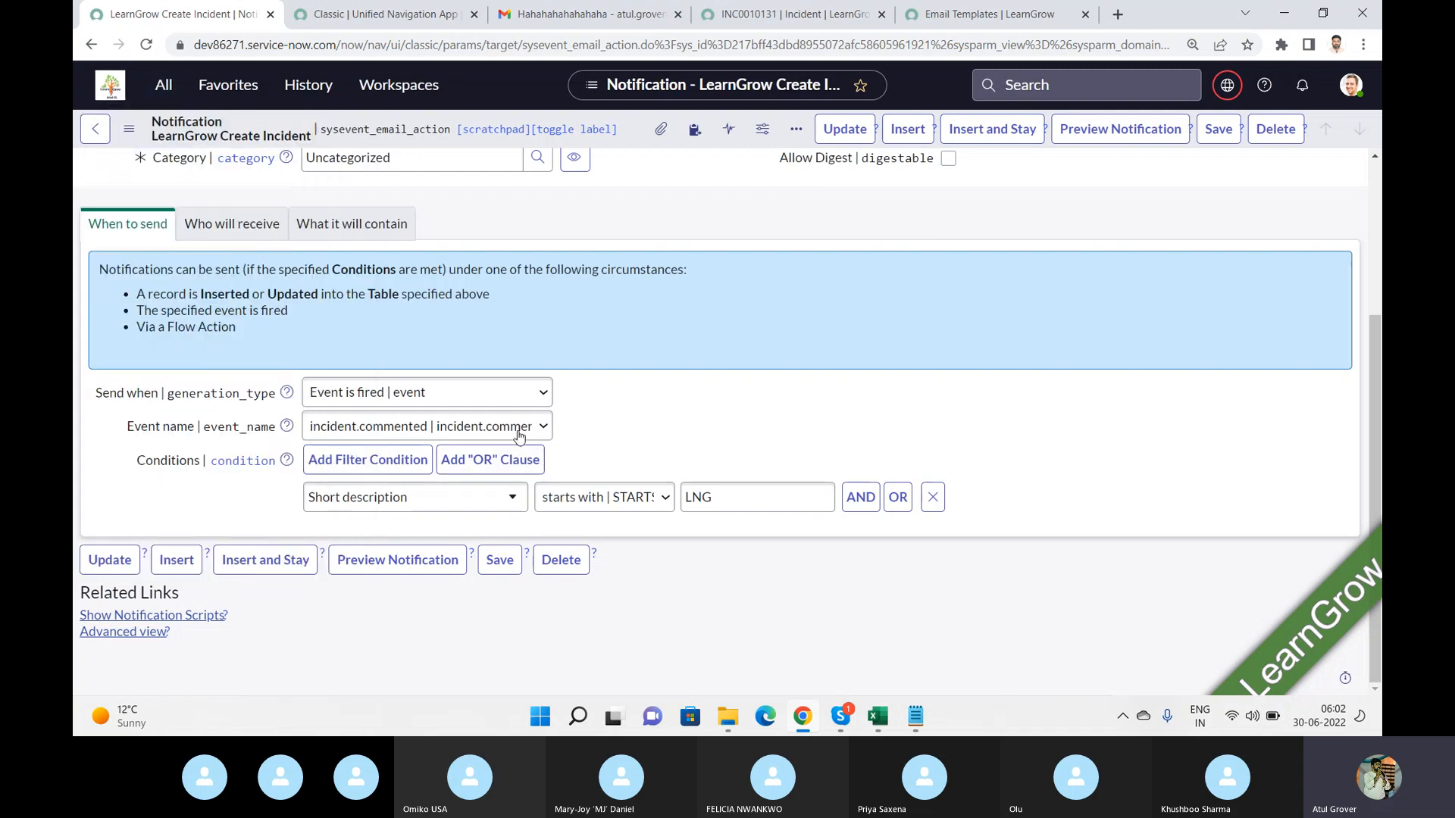
In a new browser tab, search Google for "event triggered table in Servucenow email notigciations" and open the first ServiceNow support result.
left_click(1119, 16)
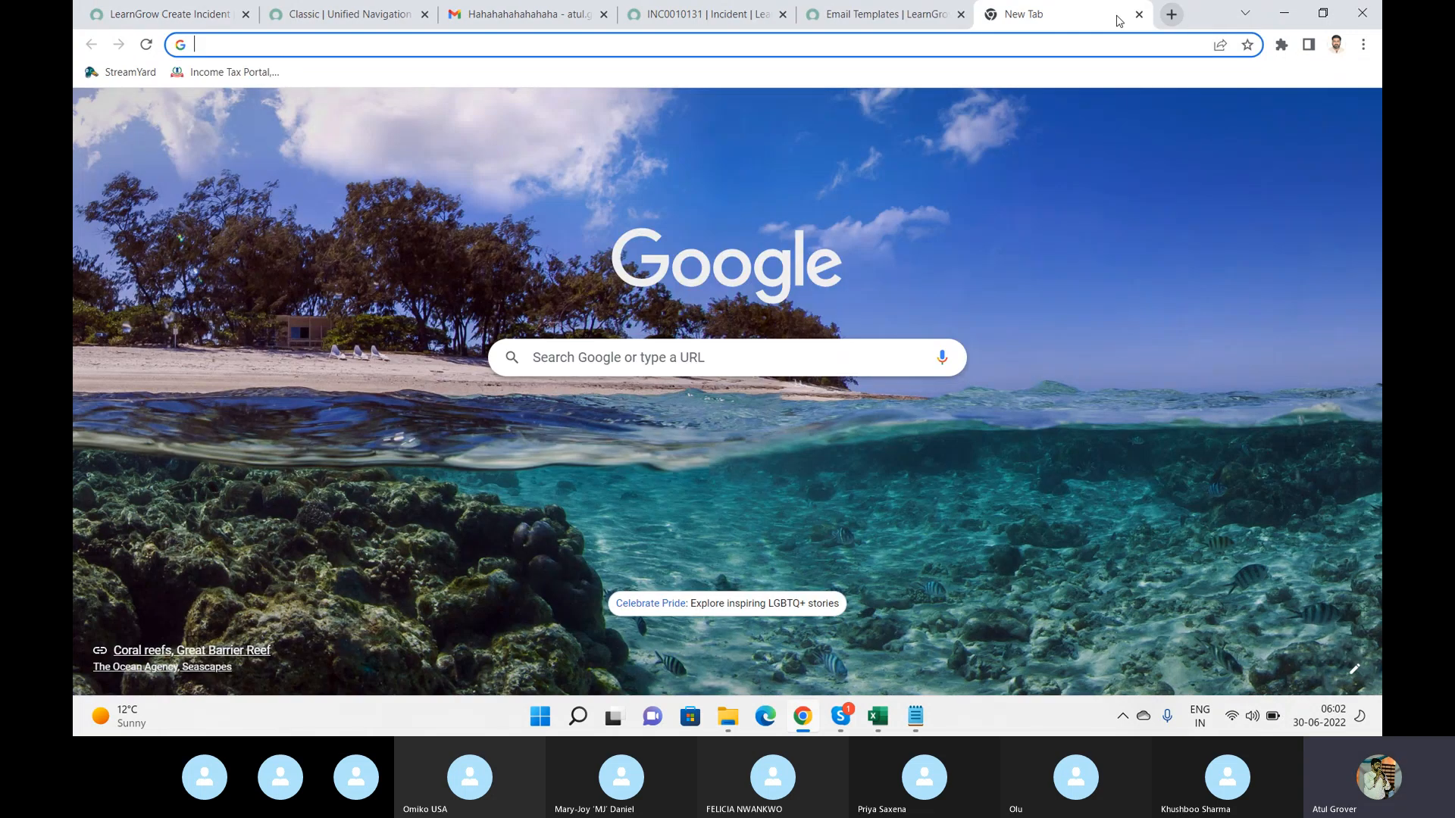
type("event foired")
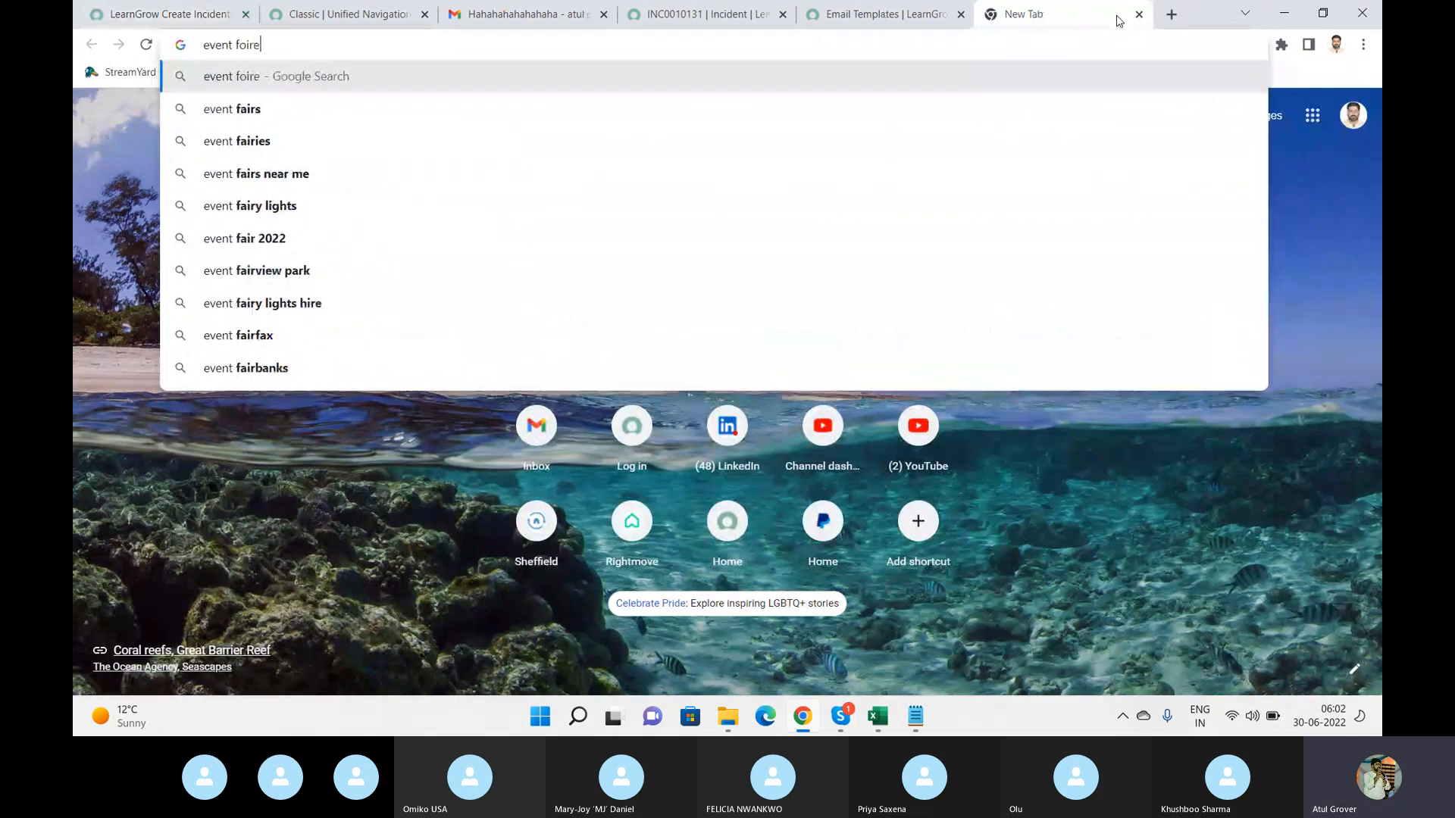
key("BackSpace")
key("BackSpace")
key("BackSpace")
key("BackSpace")
key("BackSpace")
key("BackSpace")
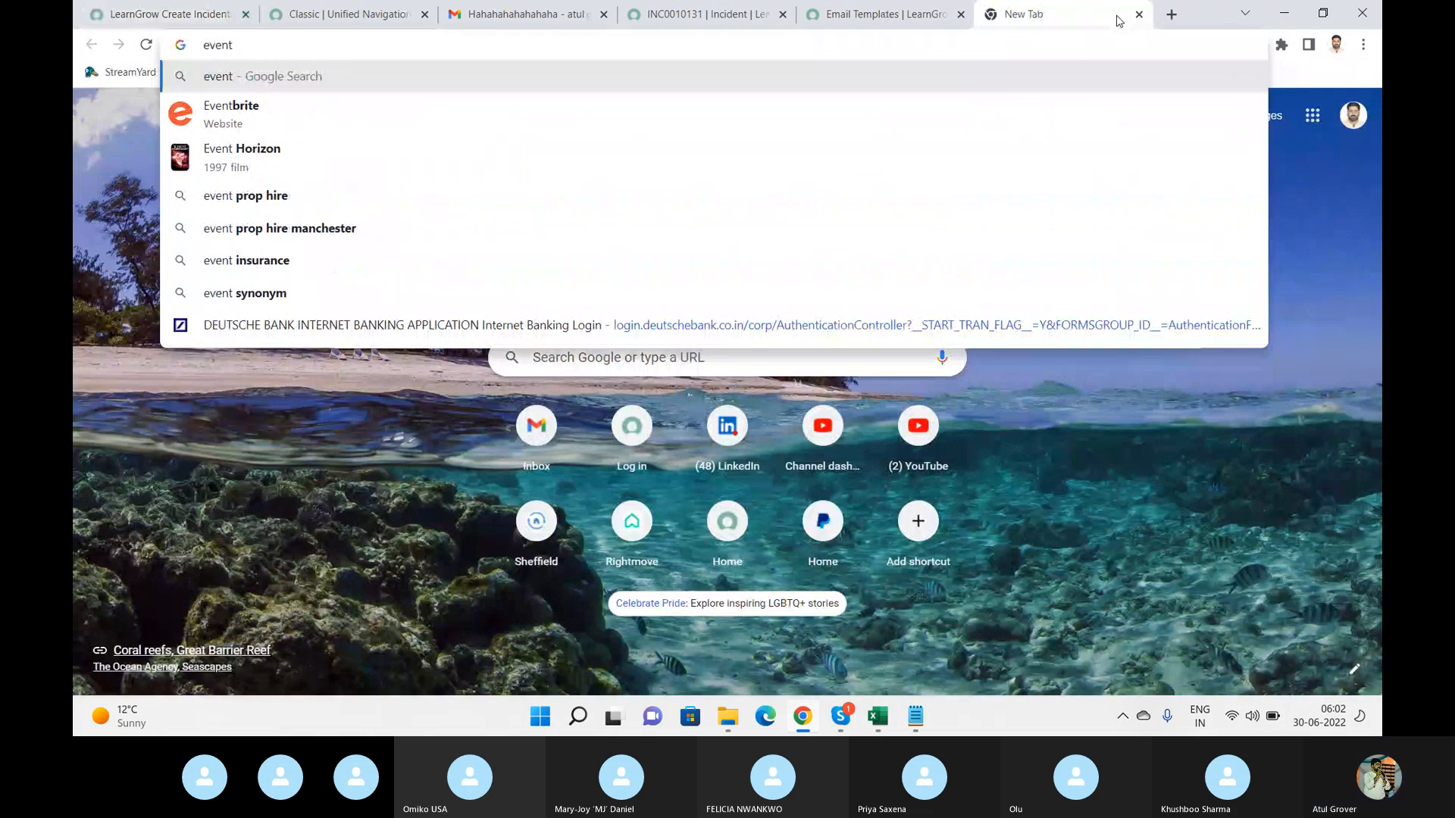
type("triggered ")
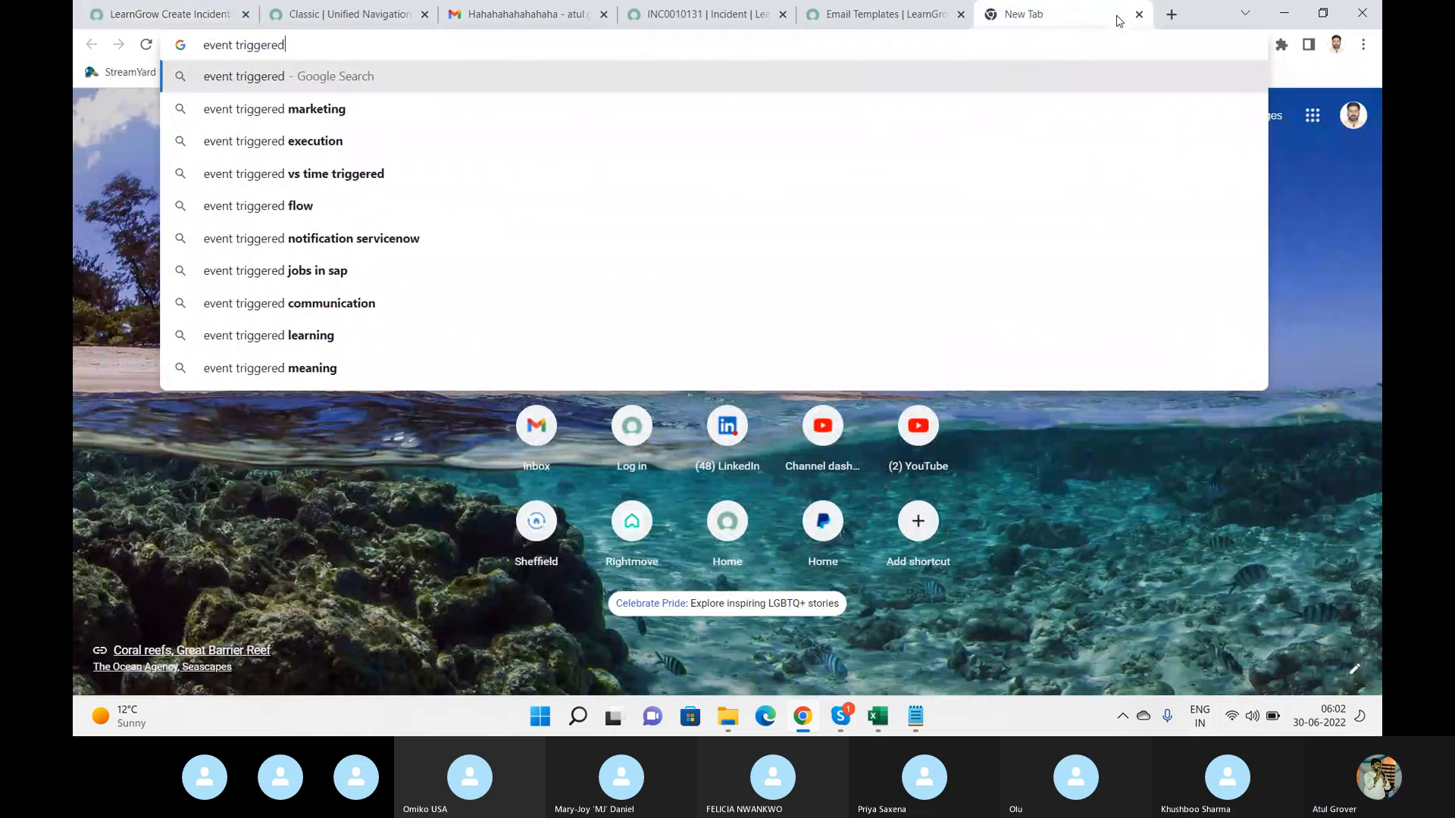
type("tabe")
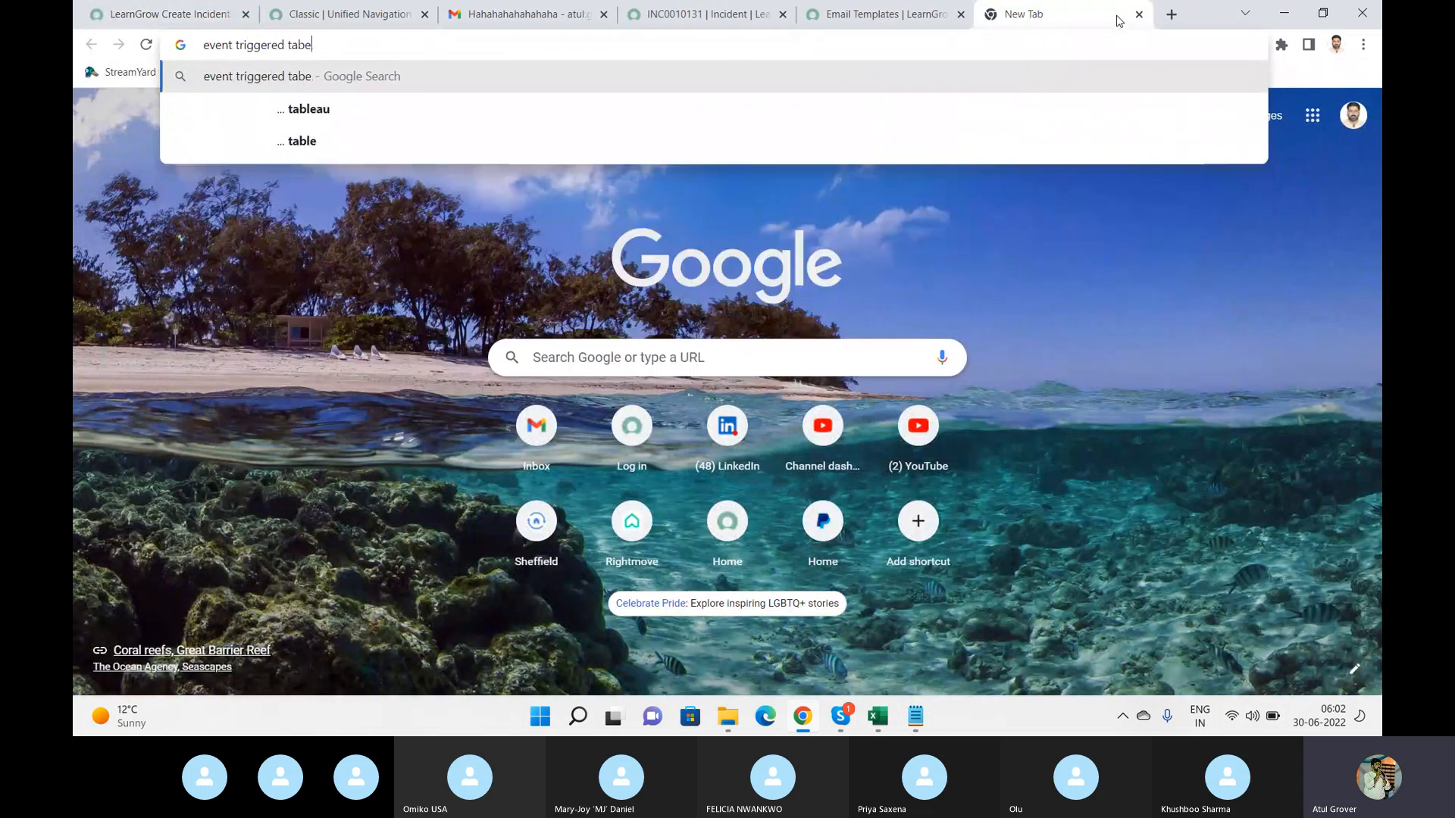
key("BackSpace")
type("le in Srtvci")
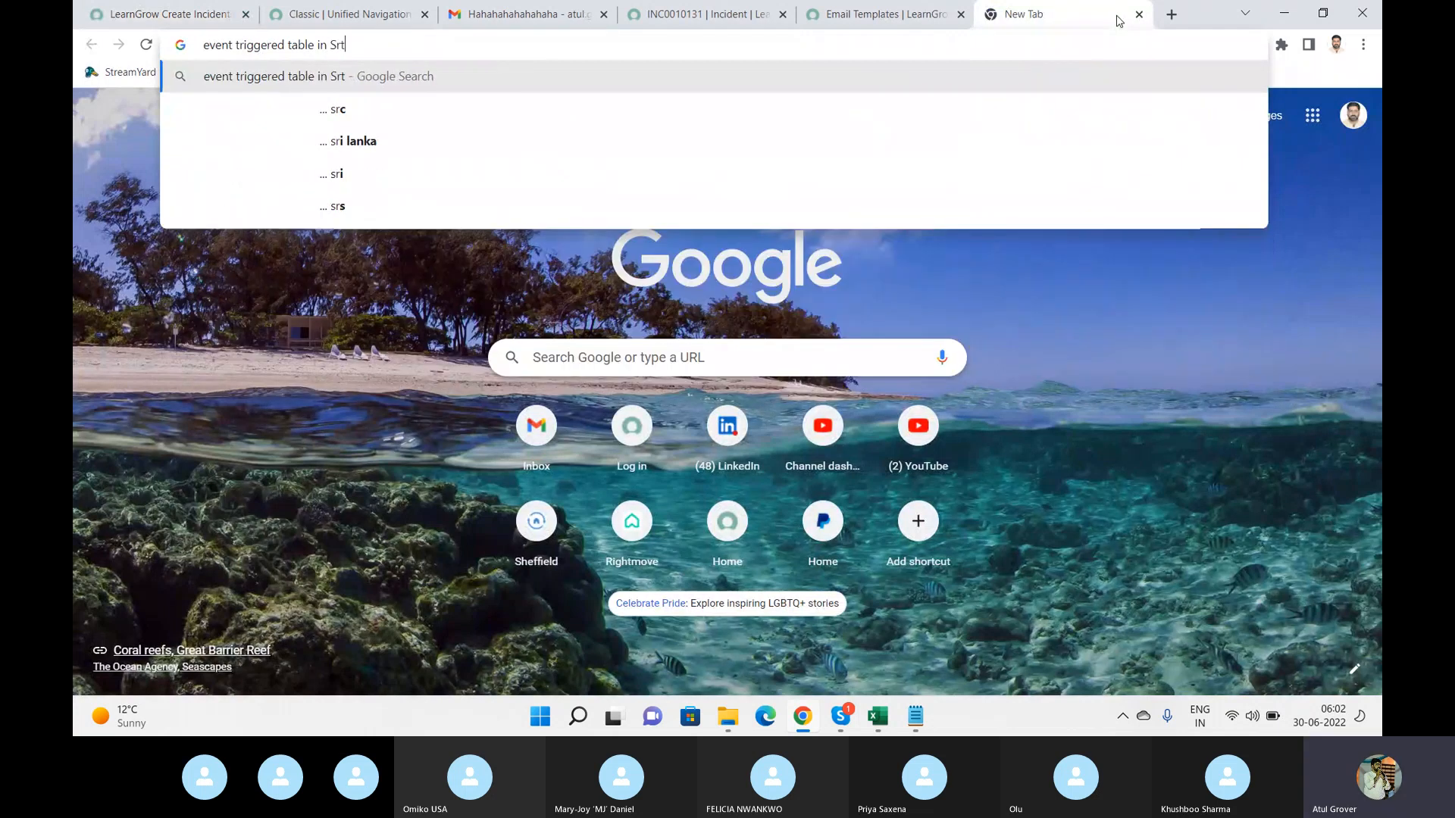
key("BackSpace")
key("BackSpace")
key("BackSpace")
key("BackSpace")
key("BackSpace")
type("ervucenk")
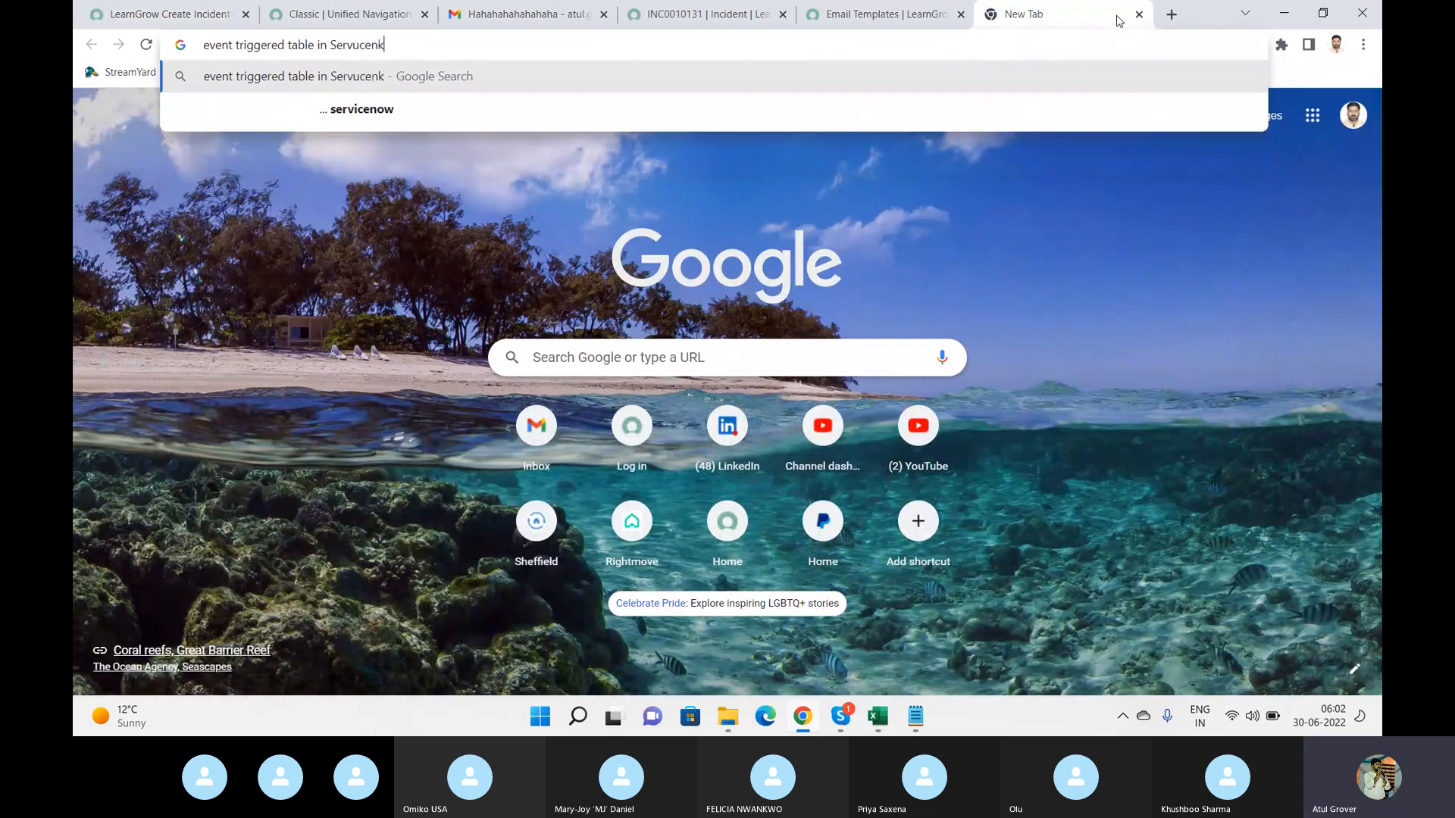
key("BackSpace")
type("ow  email no")
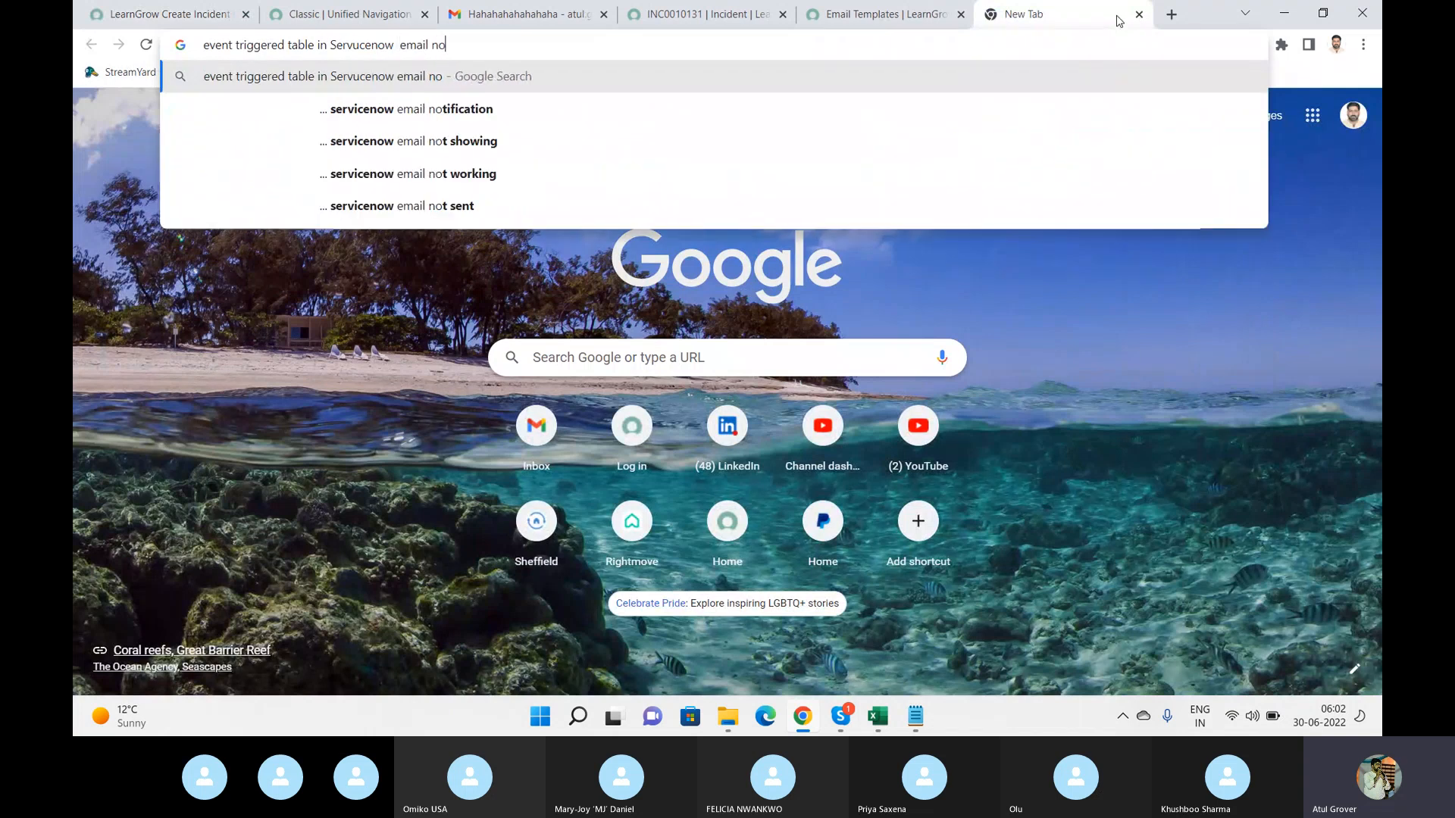
type("tigciations")
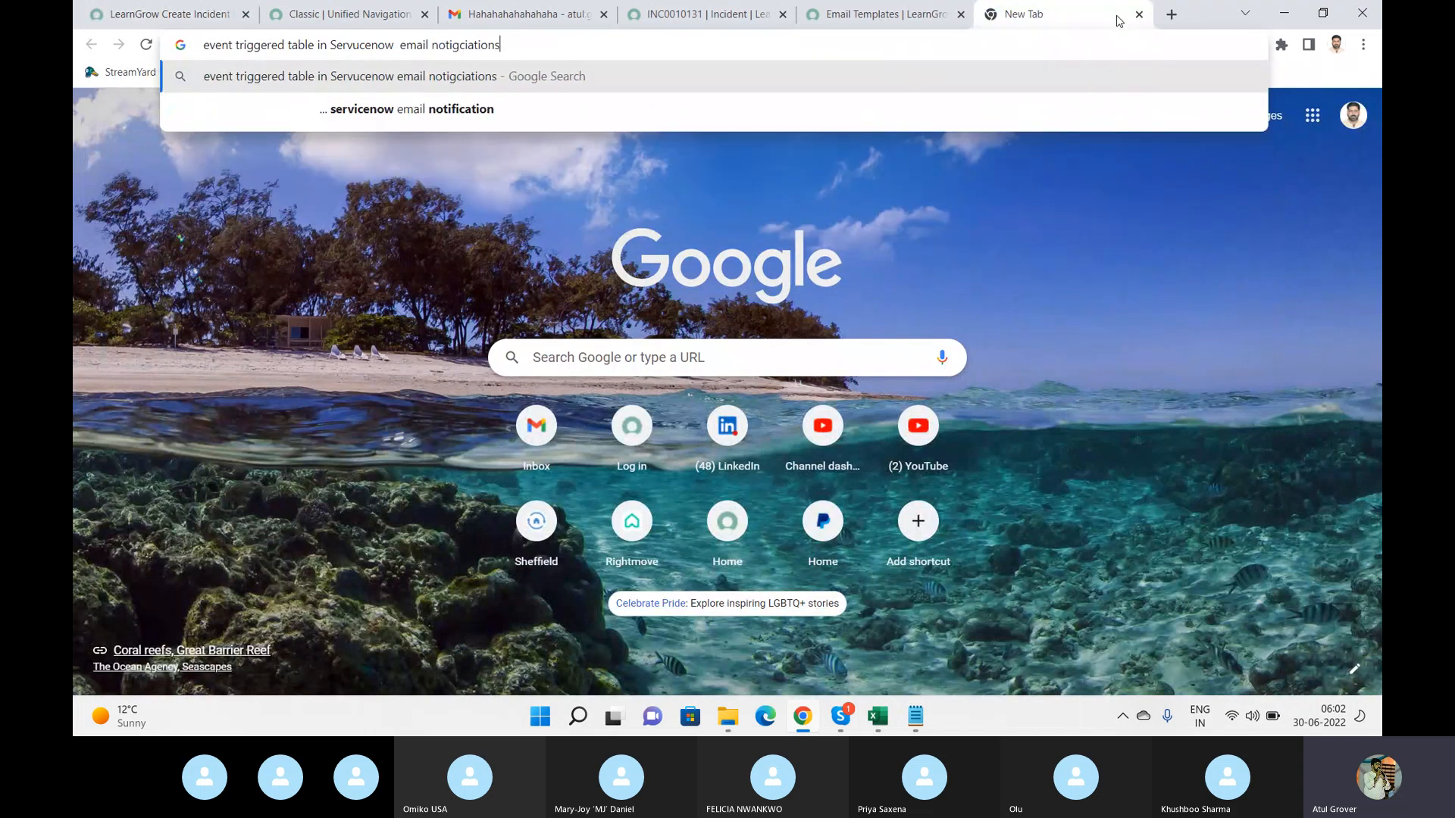
key("Return")
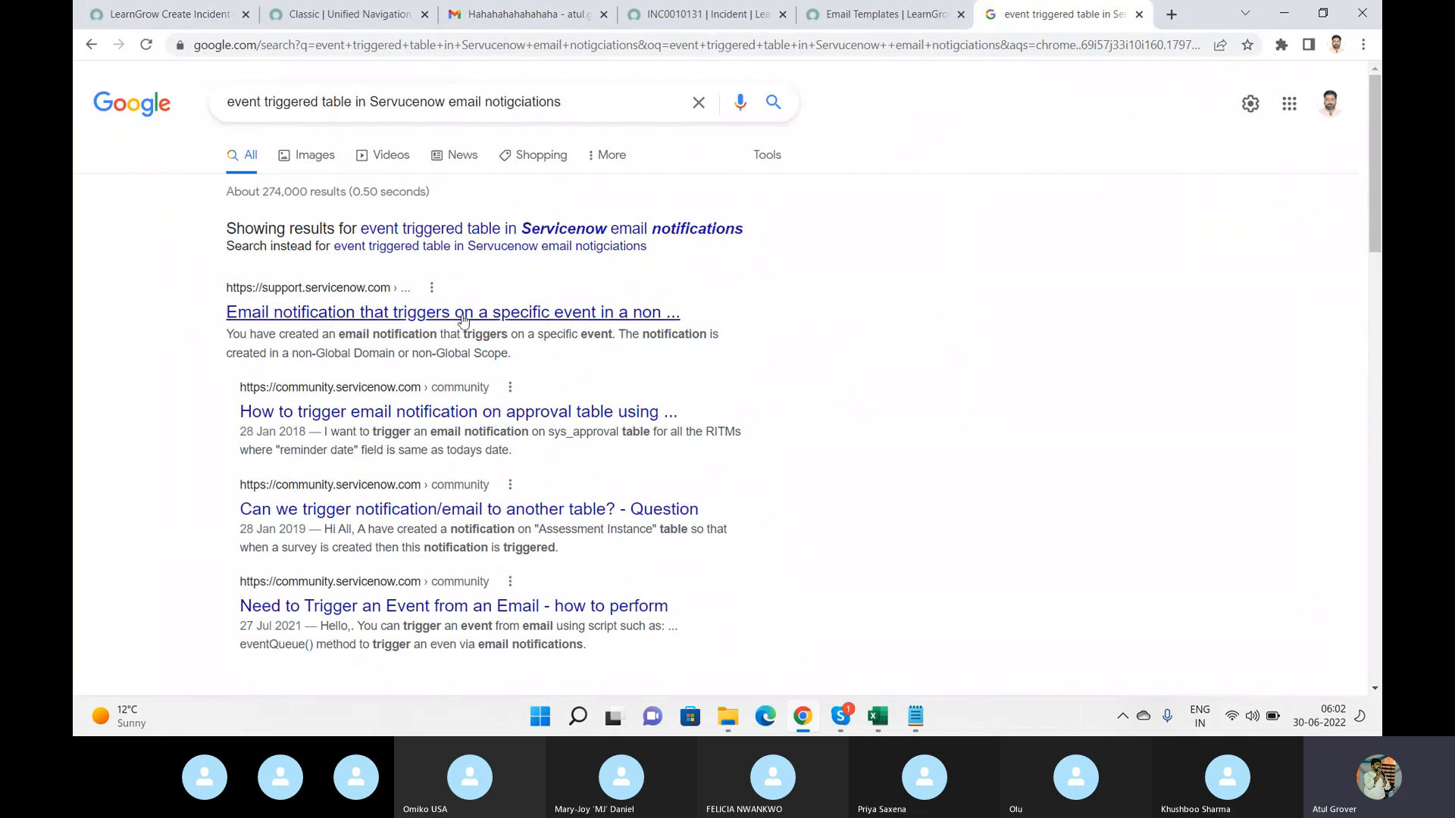
middle_click(466, 314)
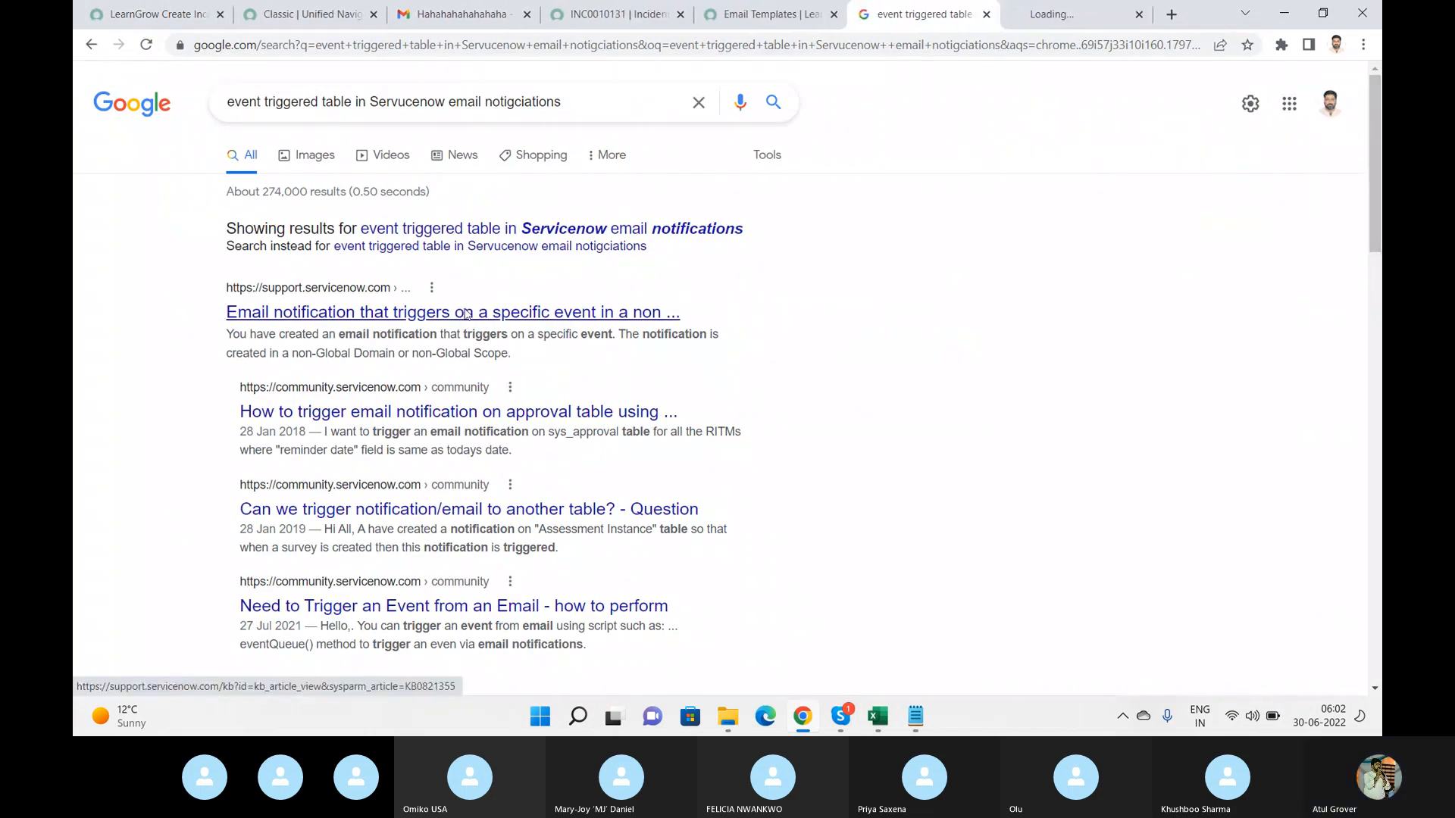
Open a community search result in a new tab and read the ServiceNow support and community articles on event-triggered notifications.
middle_click(479, 416)
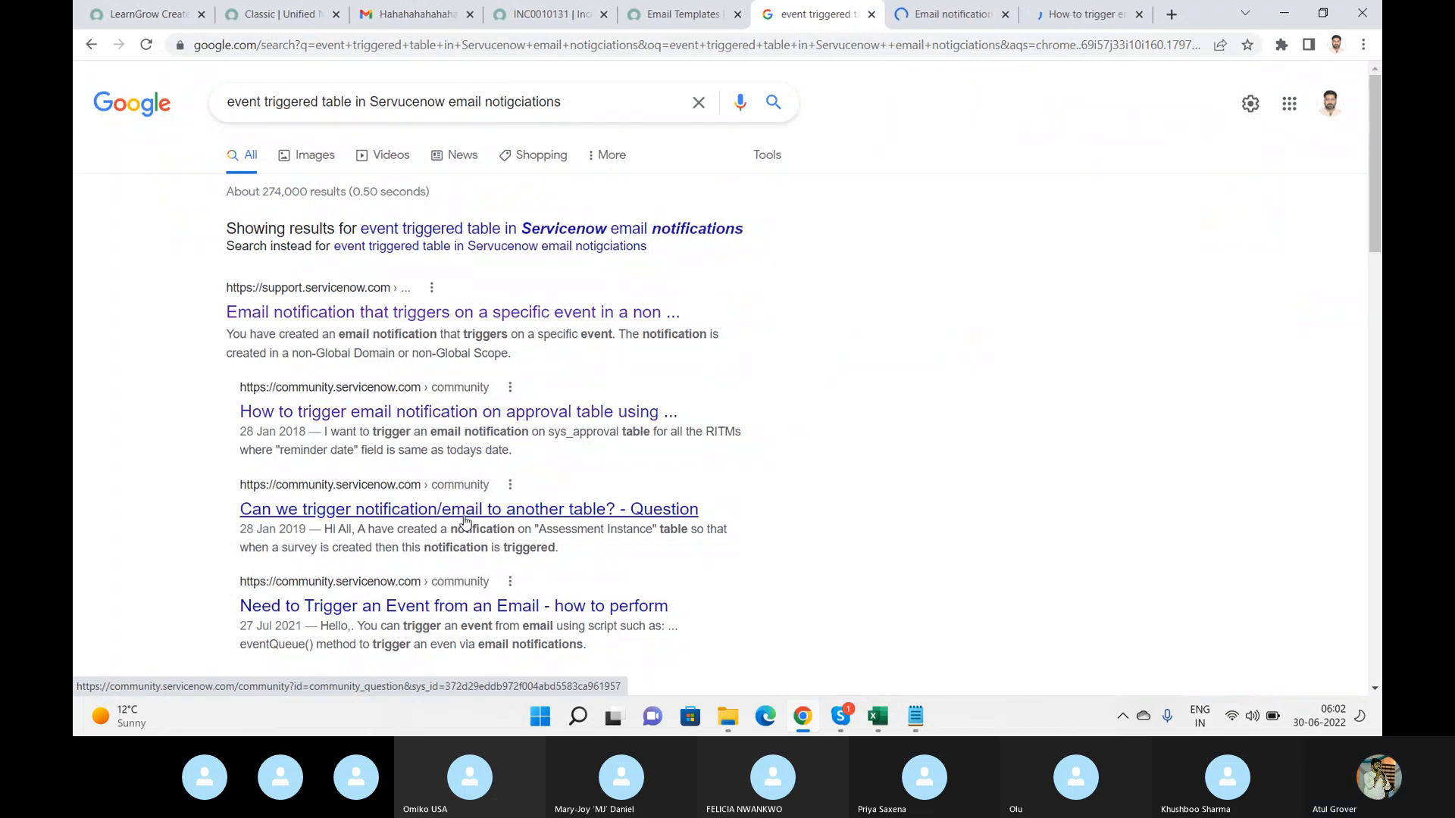
left_click(940, 17)
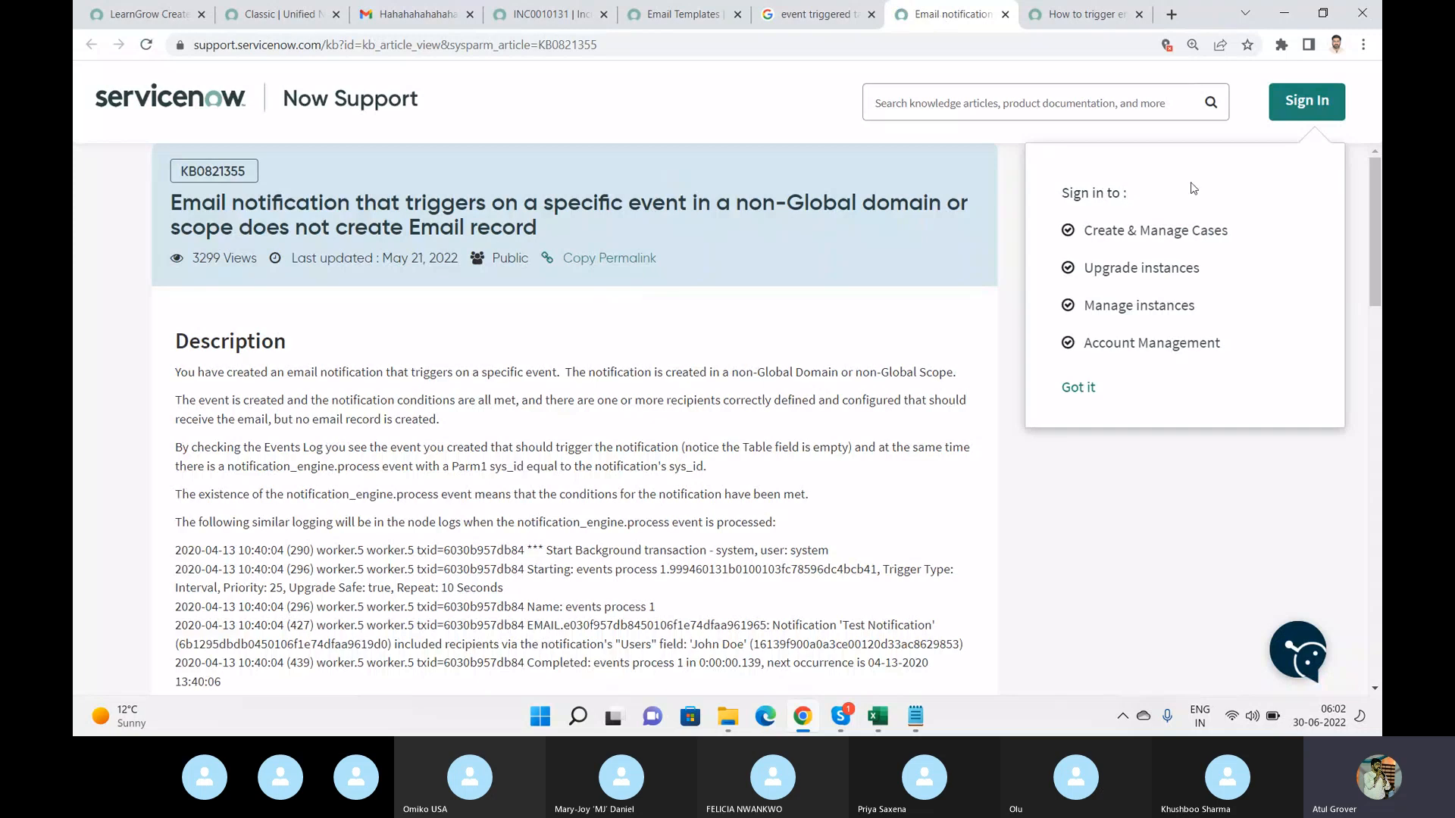
left_click(1072, 23)
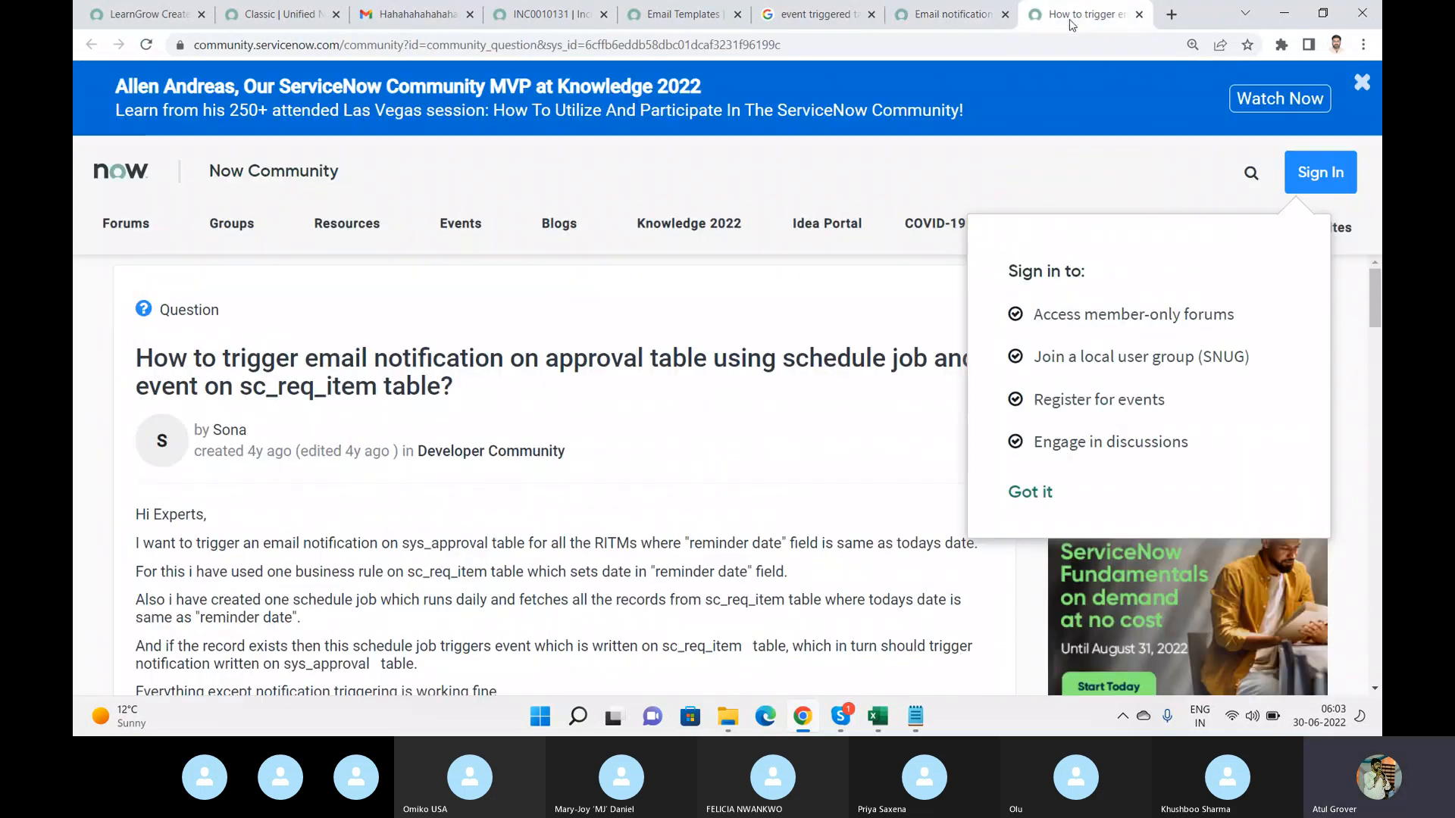
left_click(1050, 496)
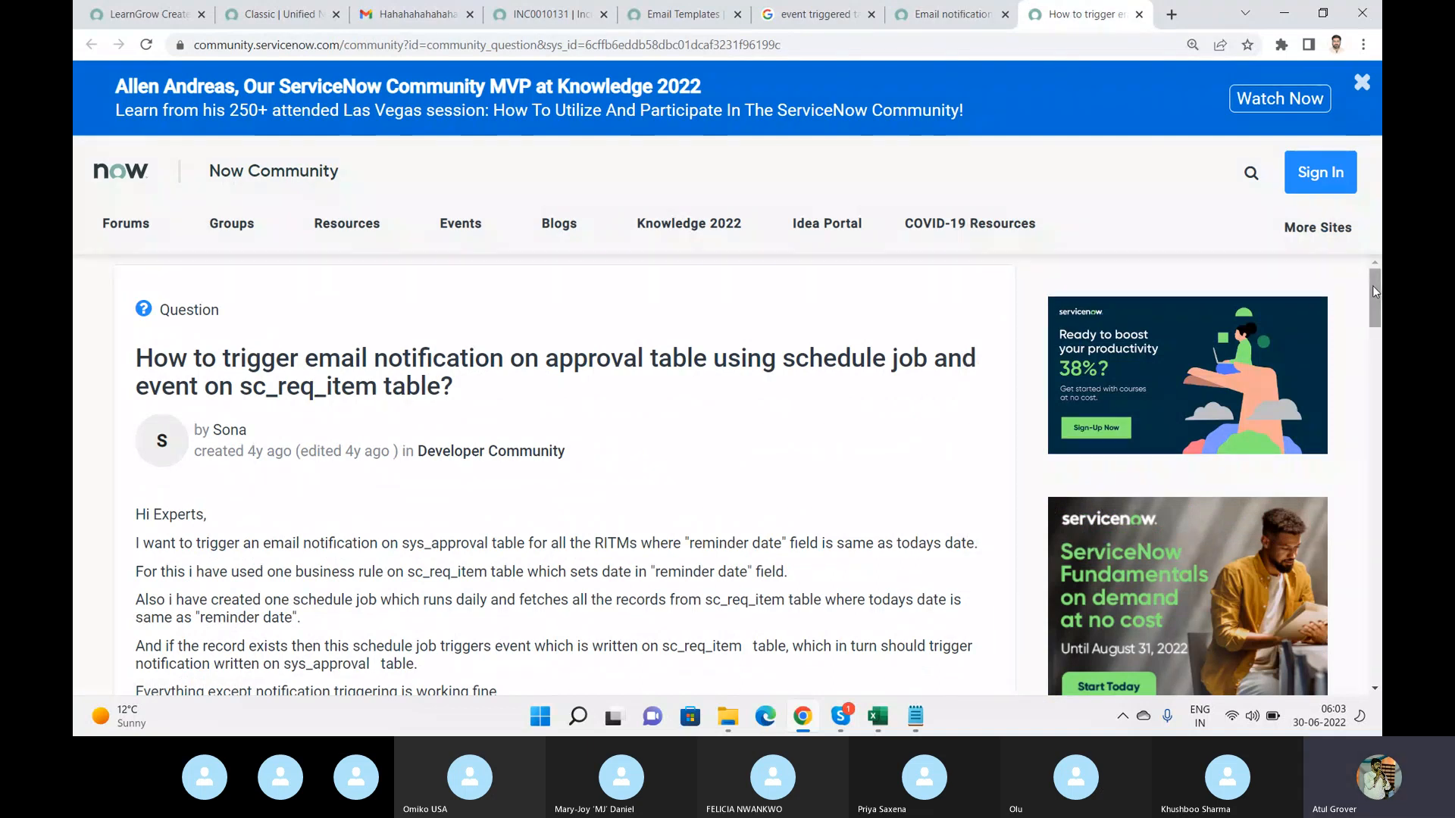
left_click_drag(1372, 291, 1379, 430)
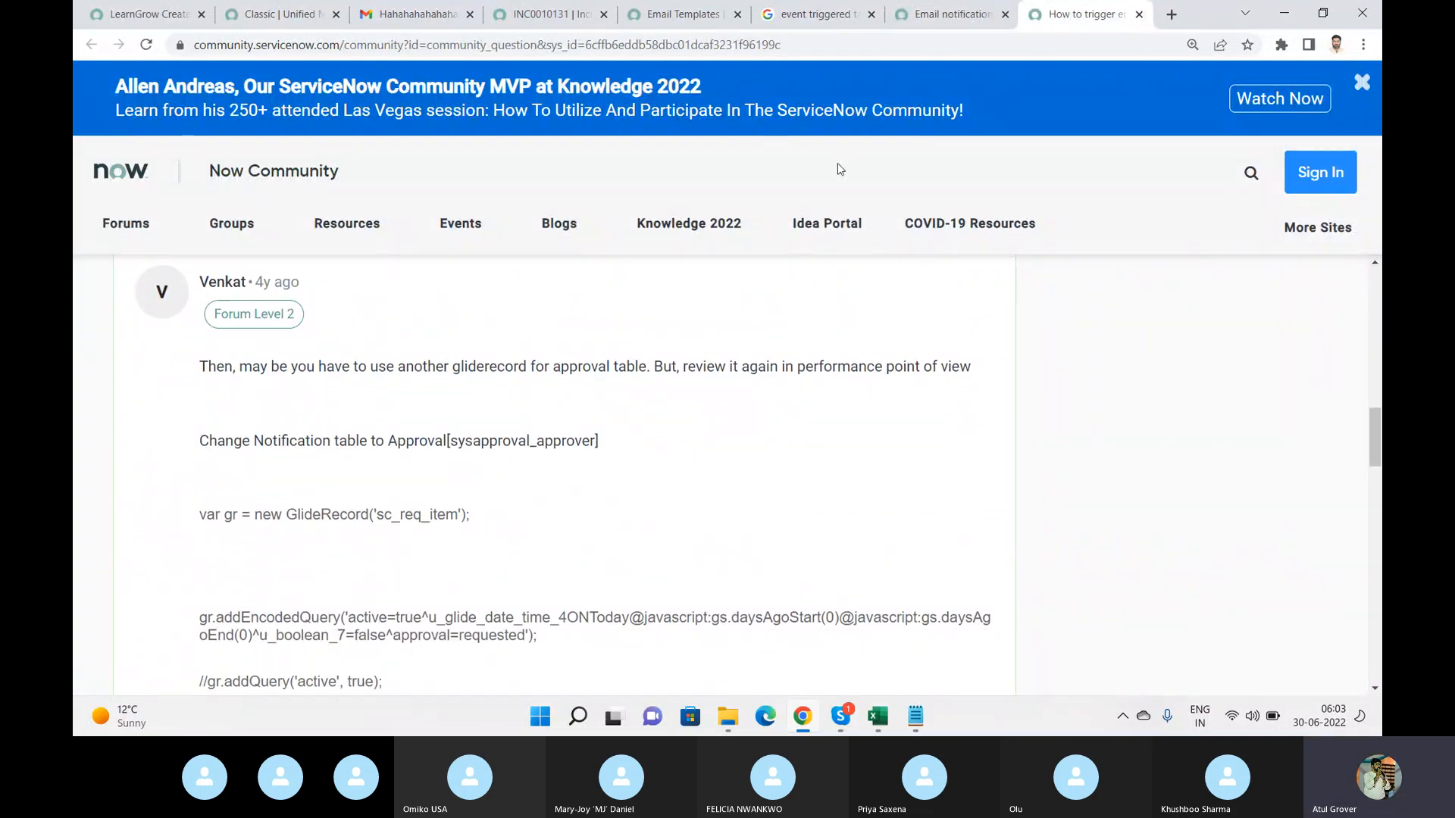
Remove the Short description starts with LNG condition from the notification and save it.
left_click(144, 14)
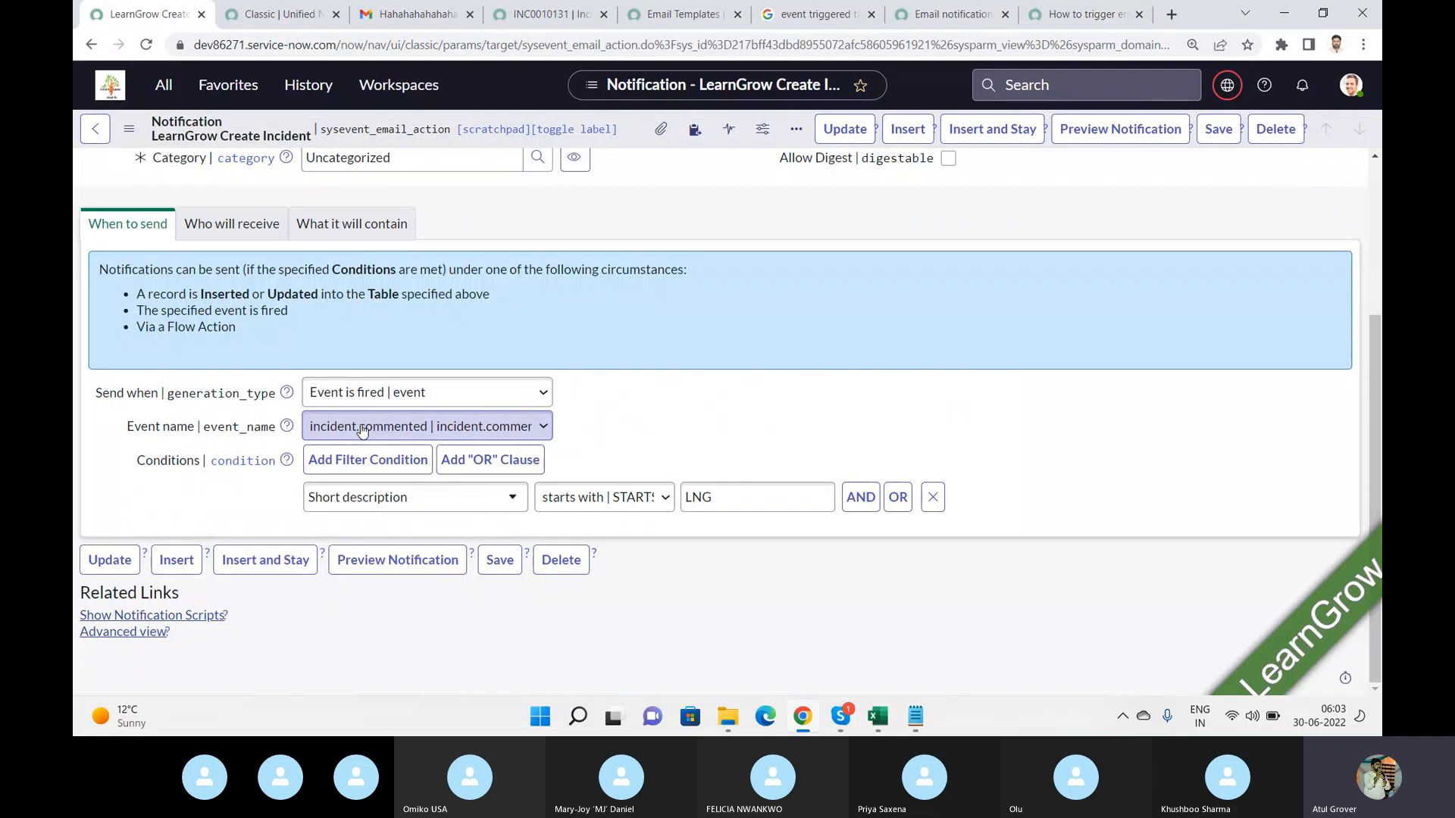
left_click(933, 497)
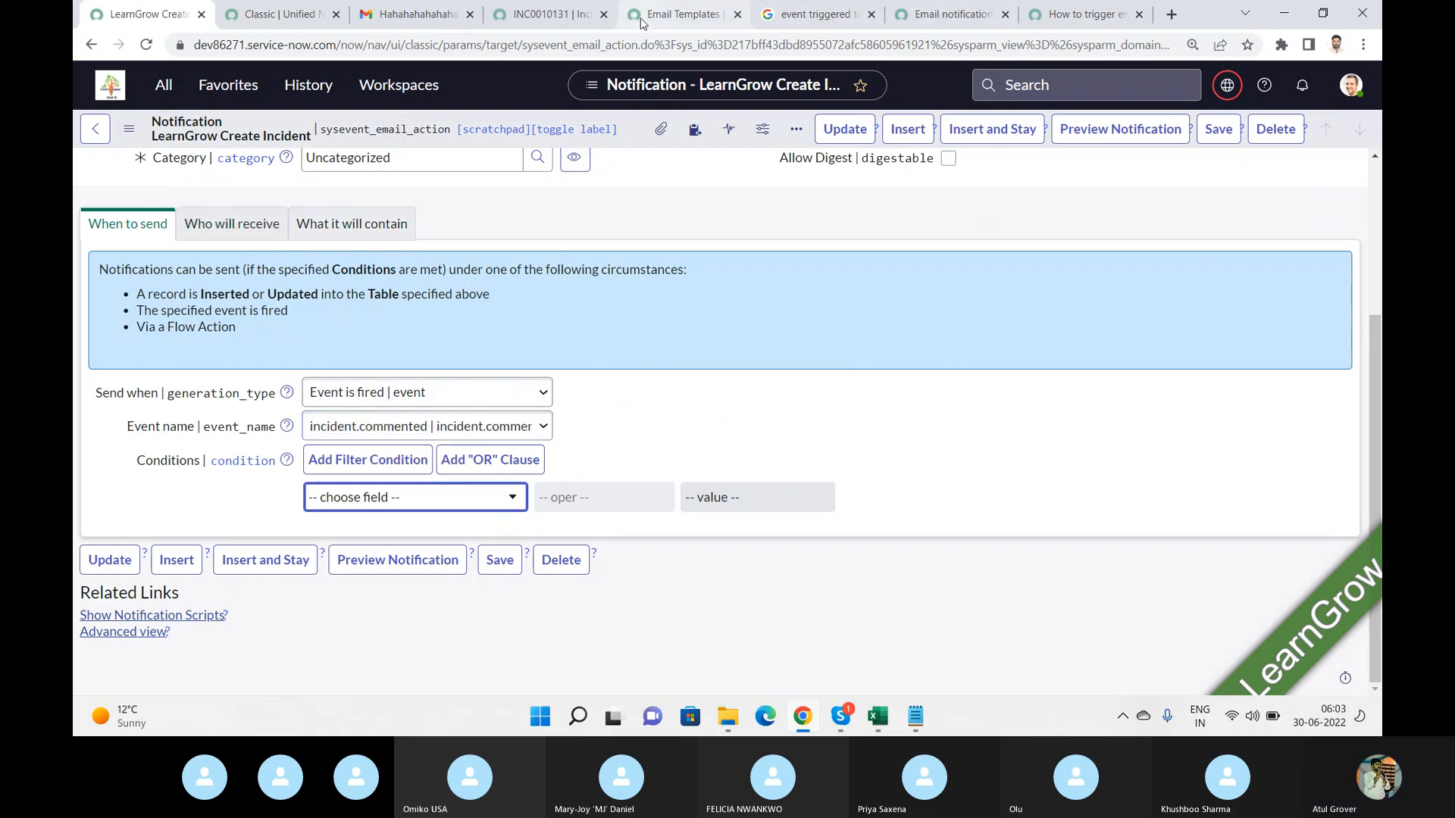
left_click(383, 16)
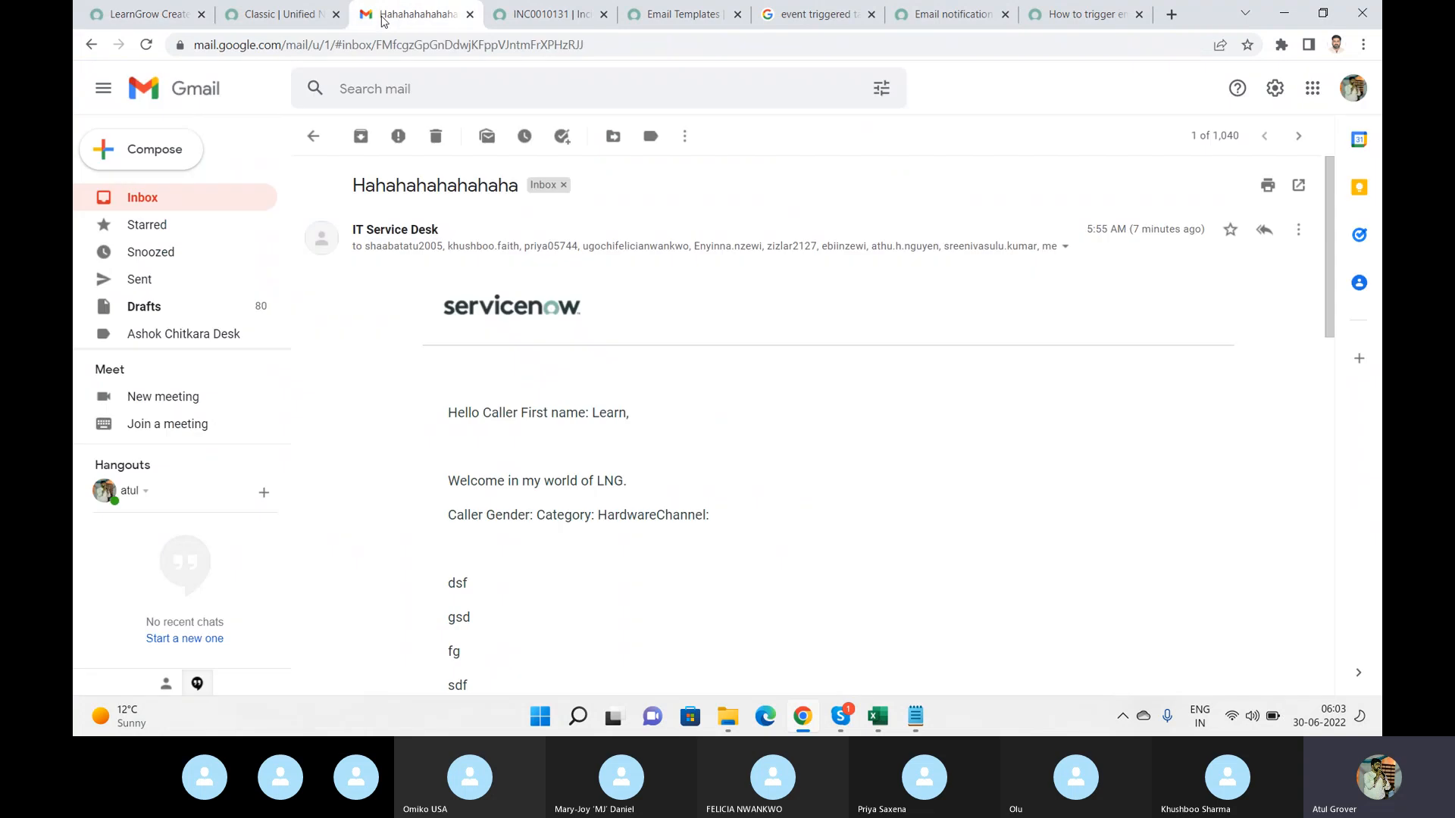
left_click(545, 15)
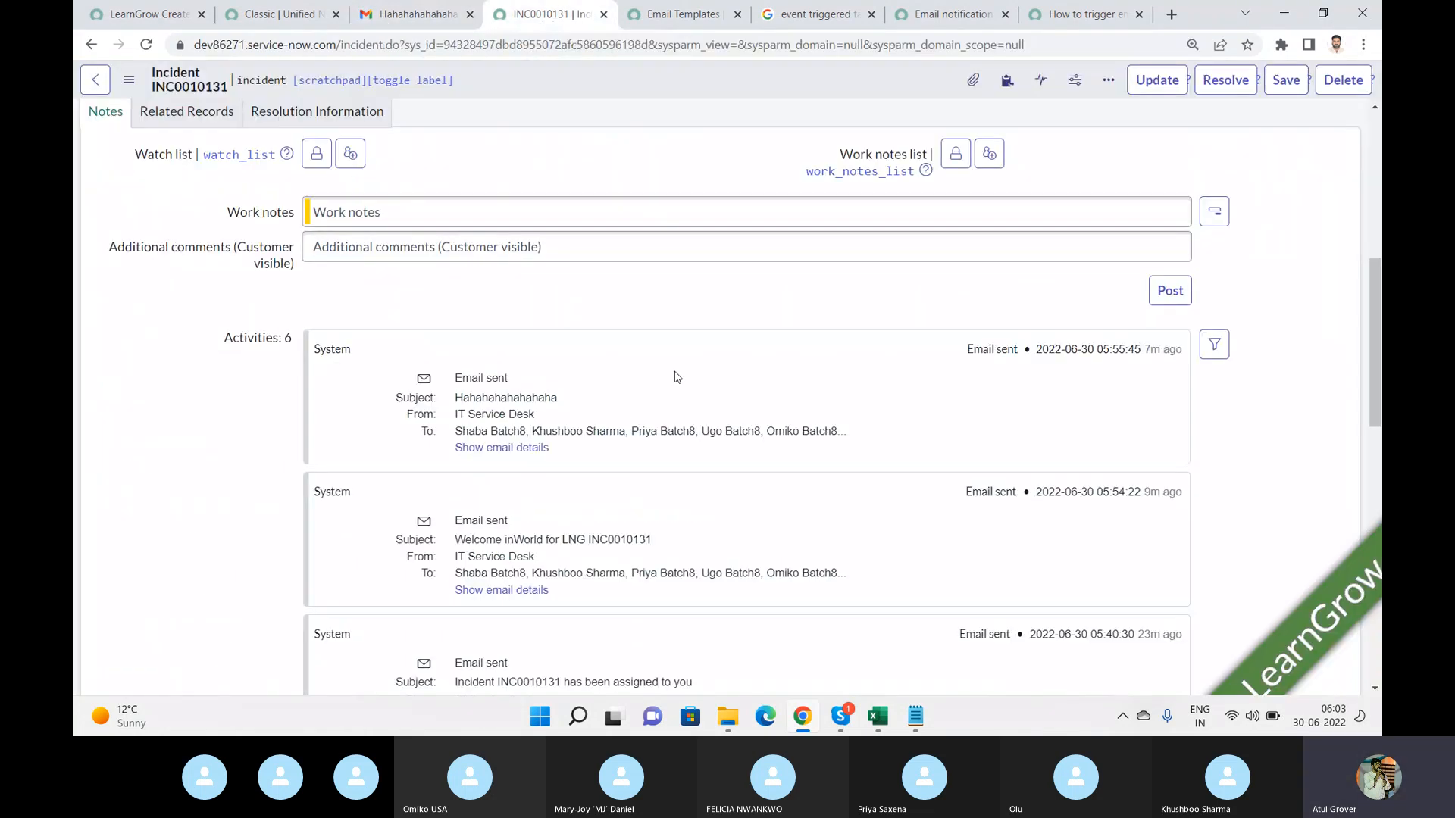
left_click(144, 14)
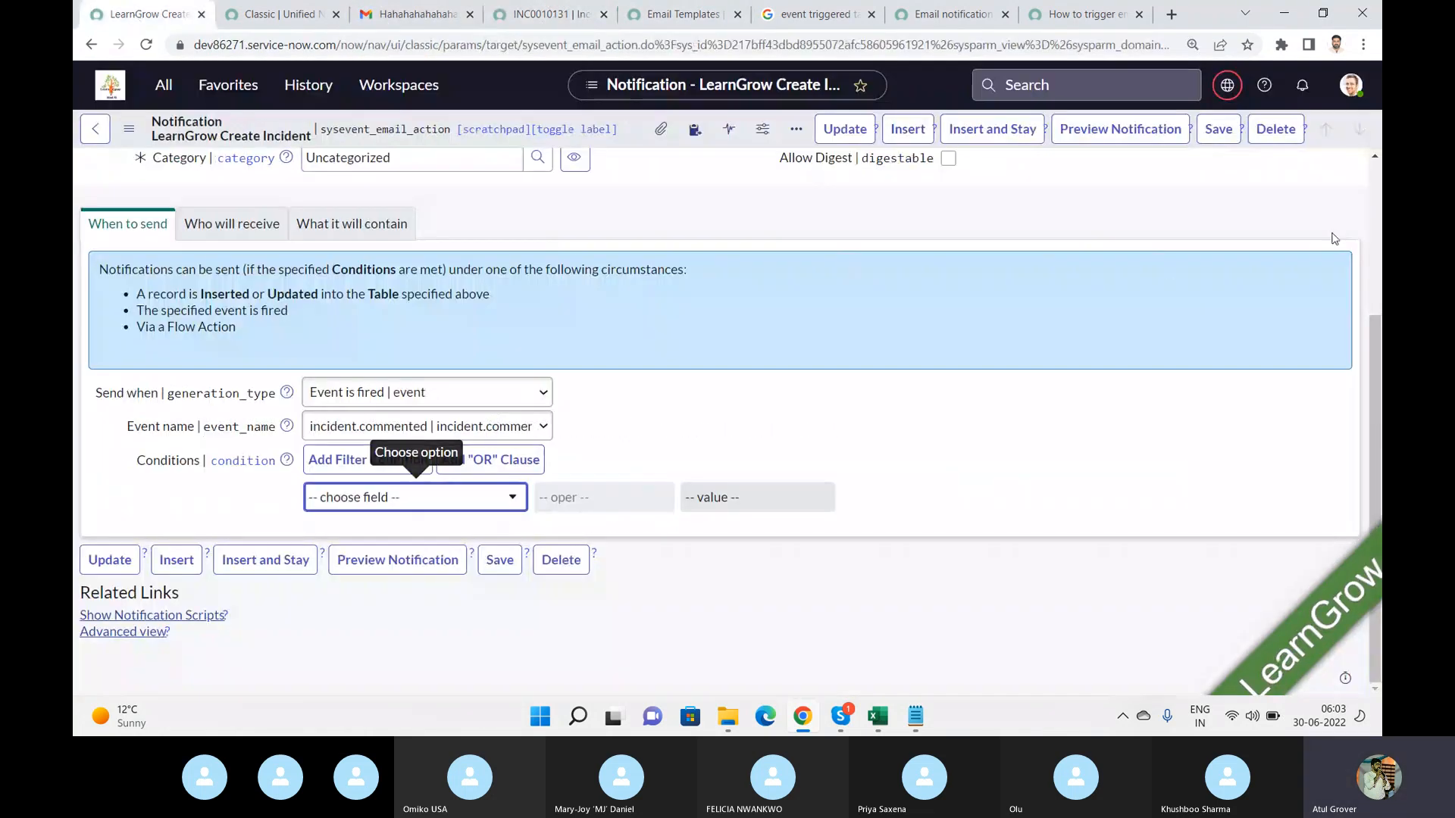
left_click(1218, 130)
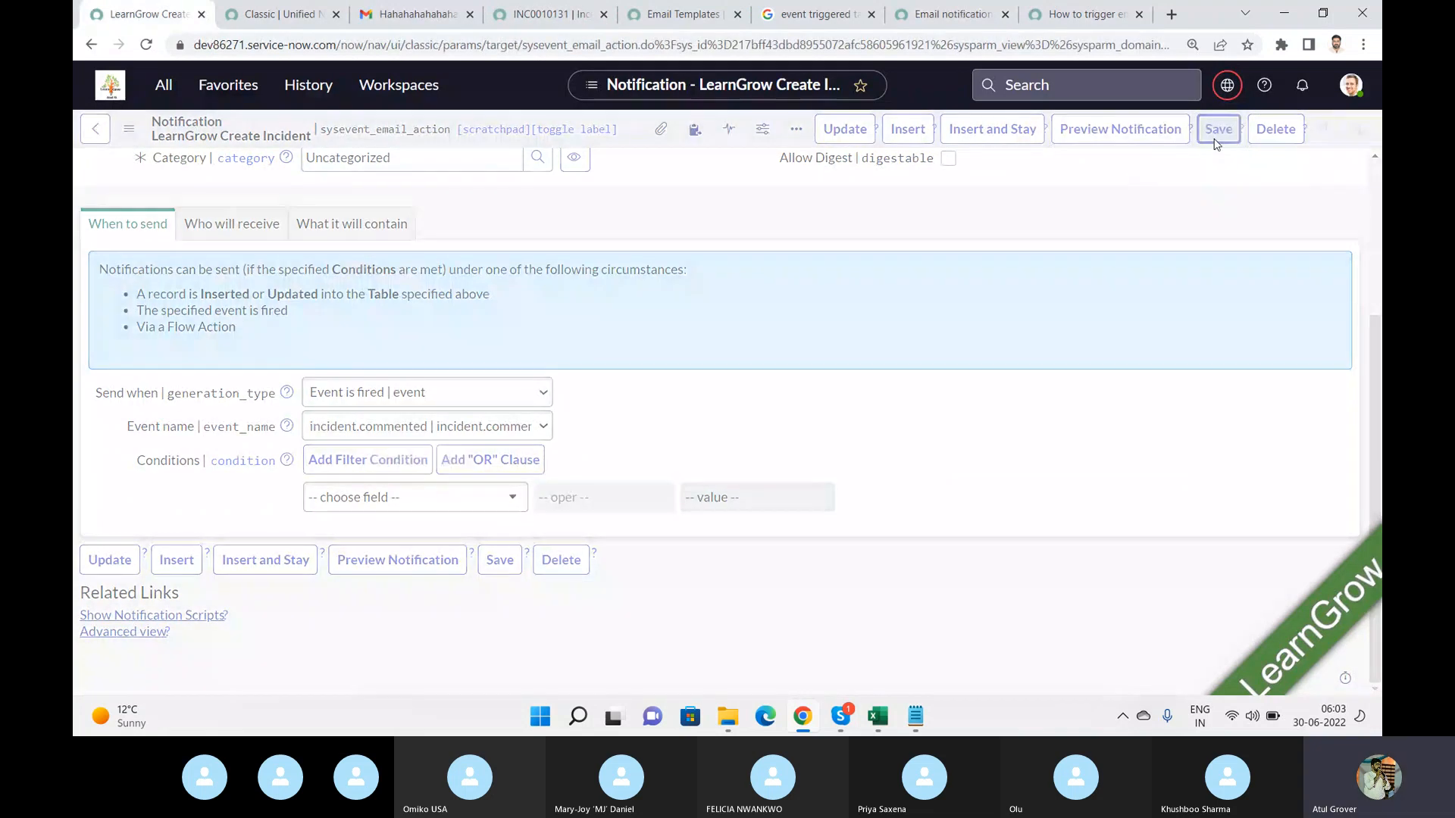
On the incident, post the work note lol and the additional comment ROFL.
left_click(544, 22)
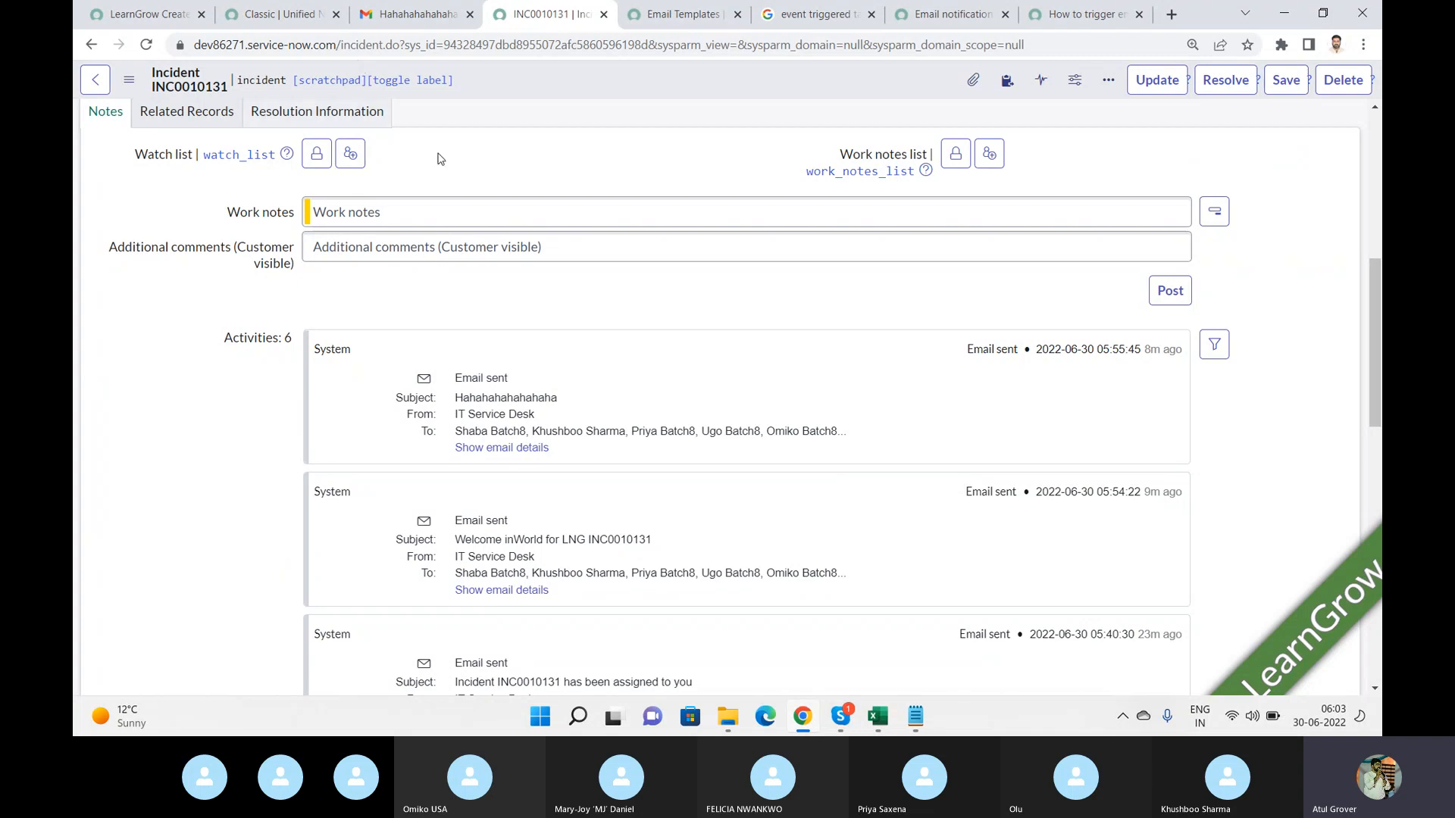
left_click(438, 210)
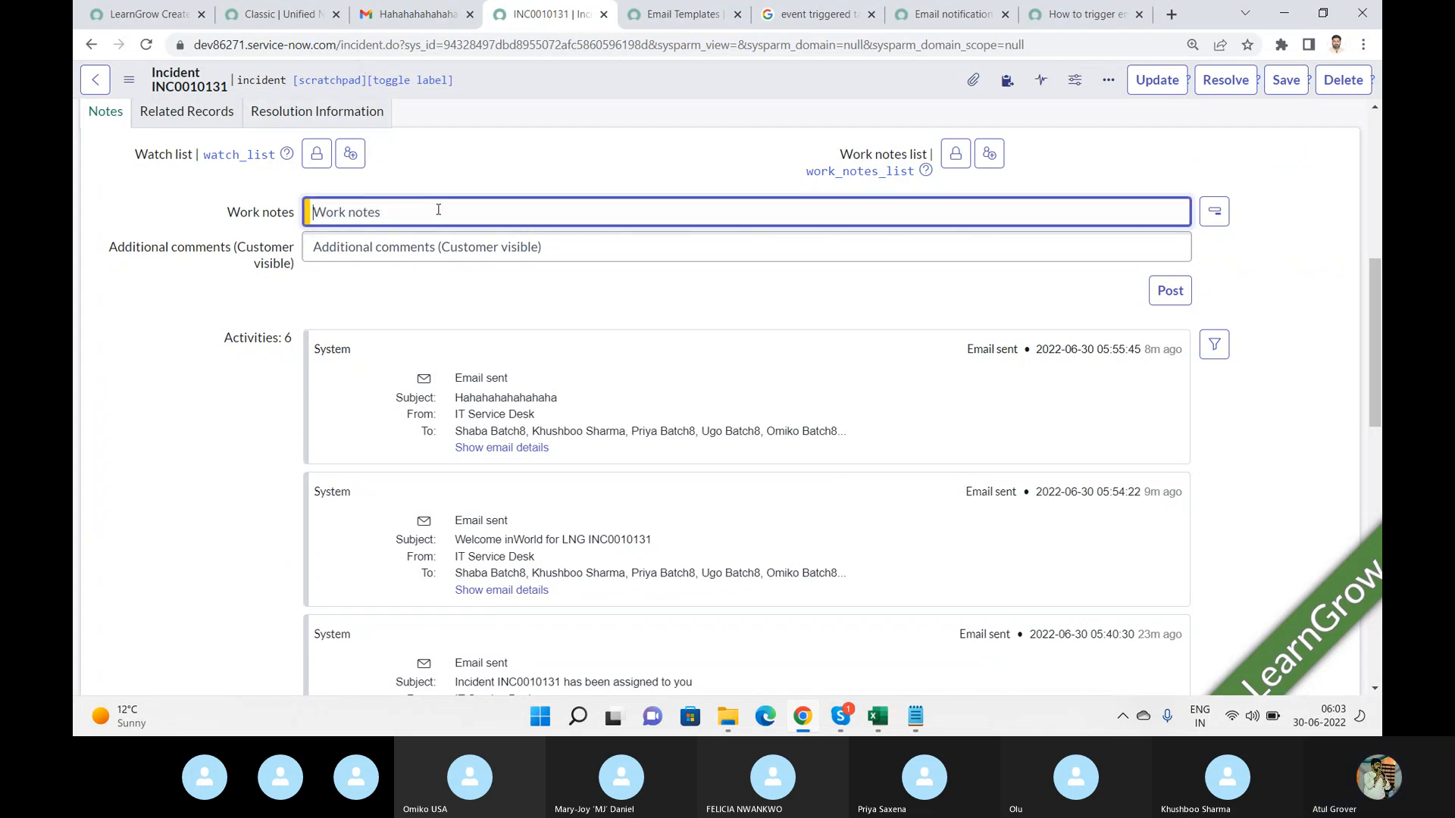
type("lol")
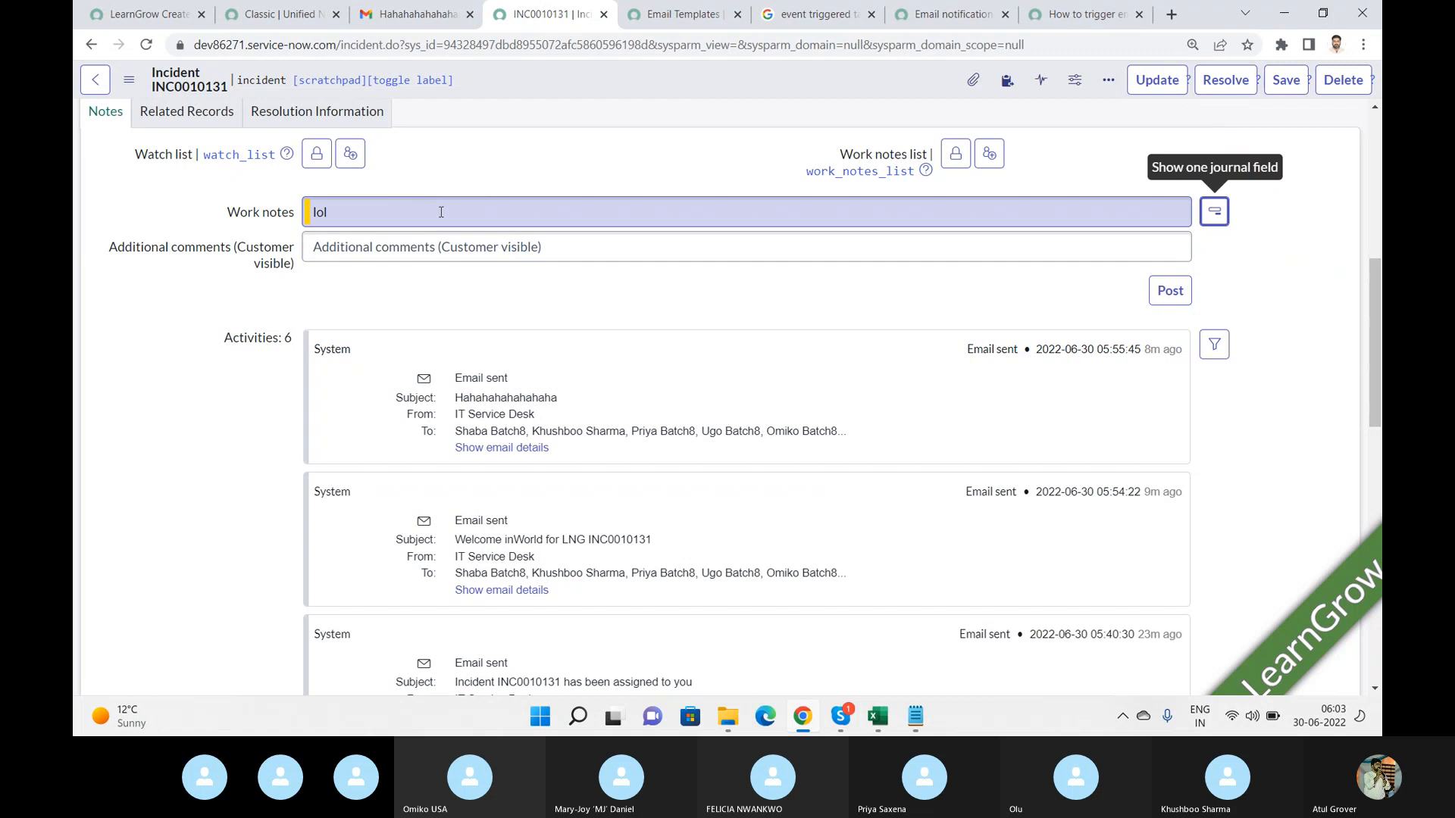
left_click(468, 247)
type("ROFL")
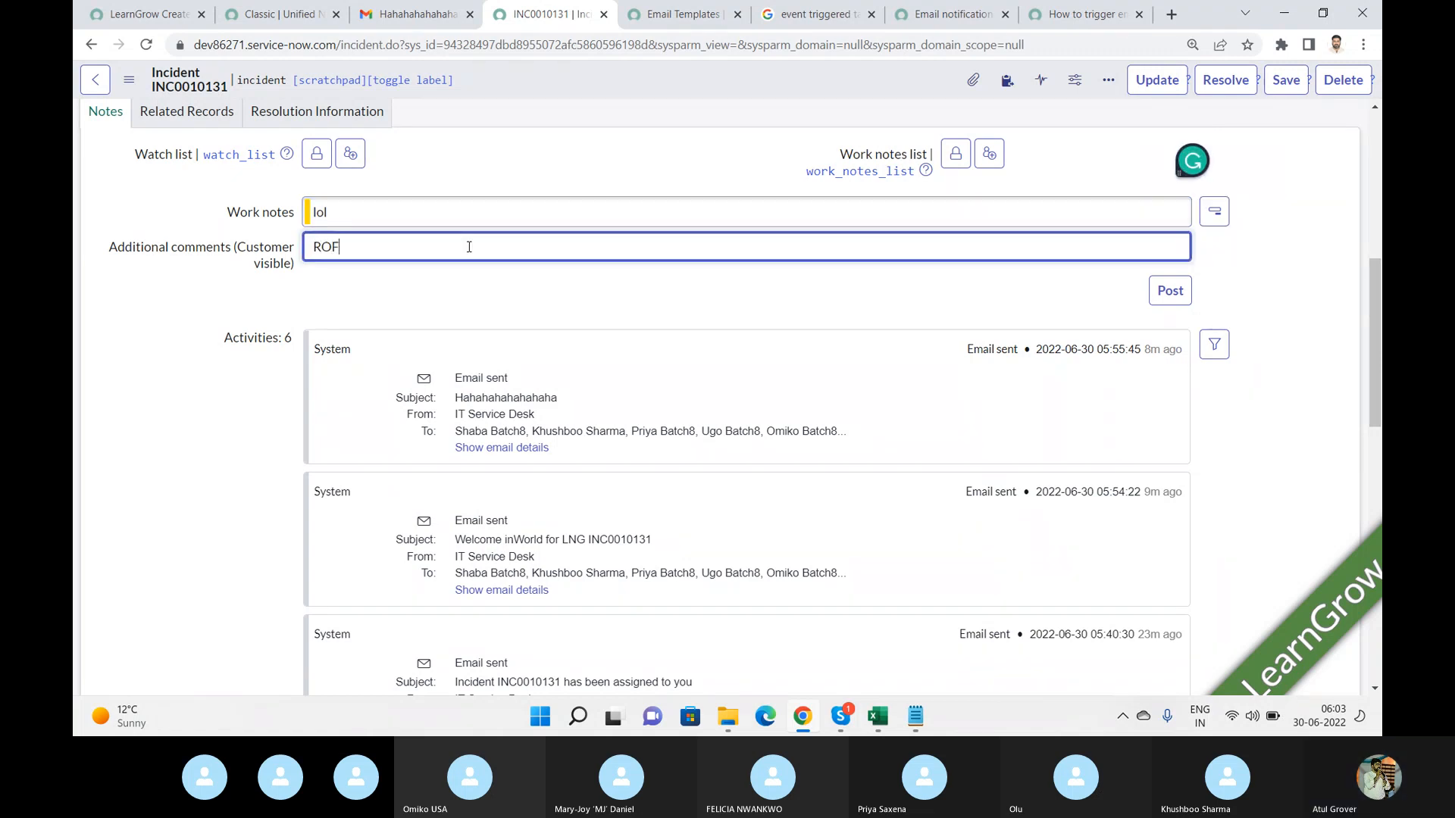
left_click(1169, 293)
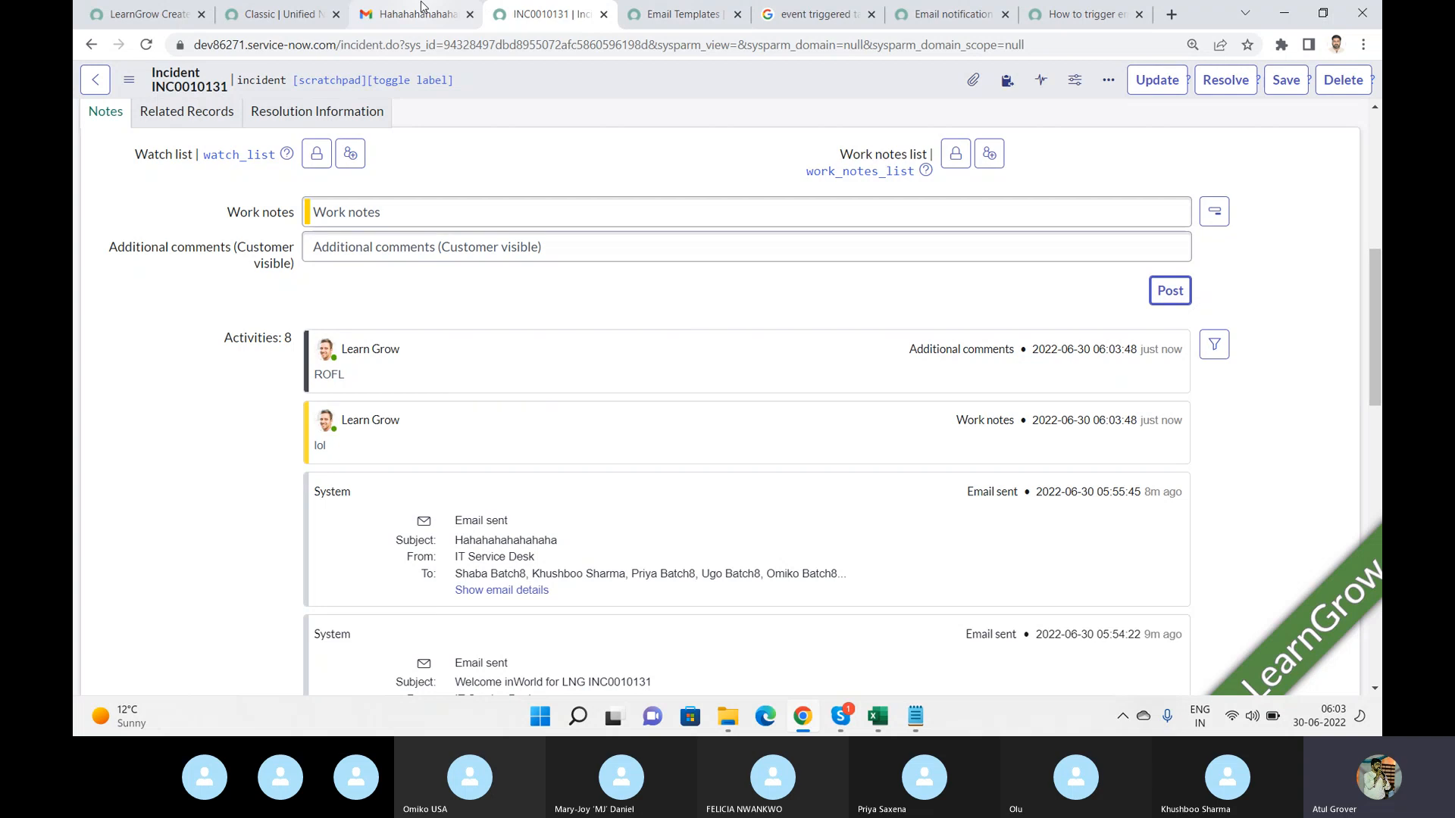
Refresh the Gmail inbox to check whether a new notification email arrived.
left_click(404, 19)
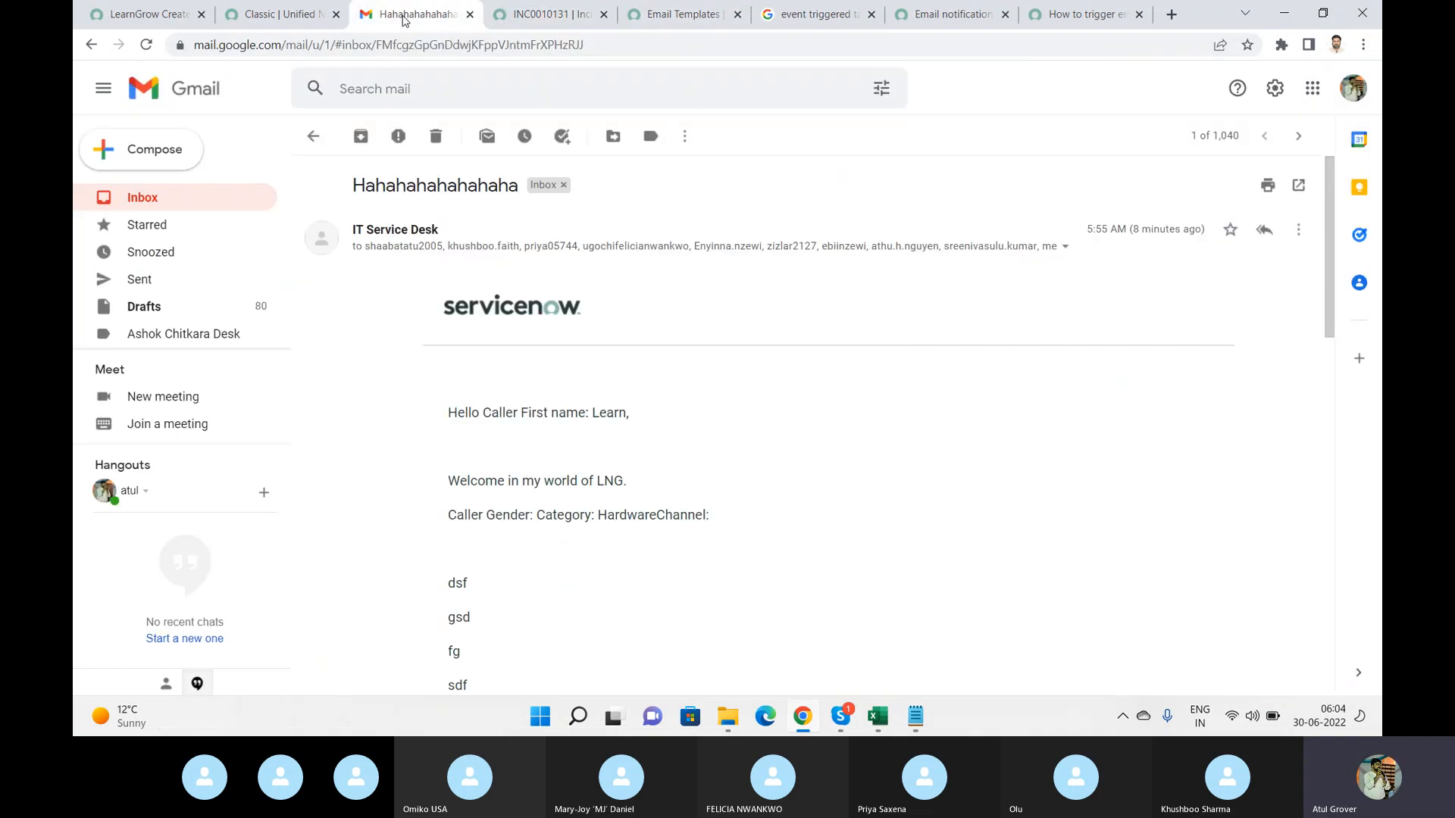
left_click(117, 198)
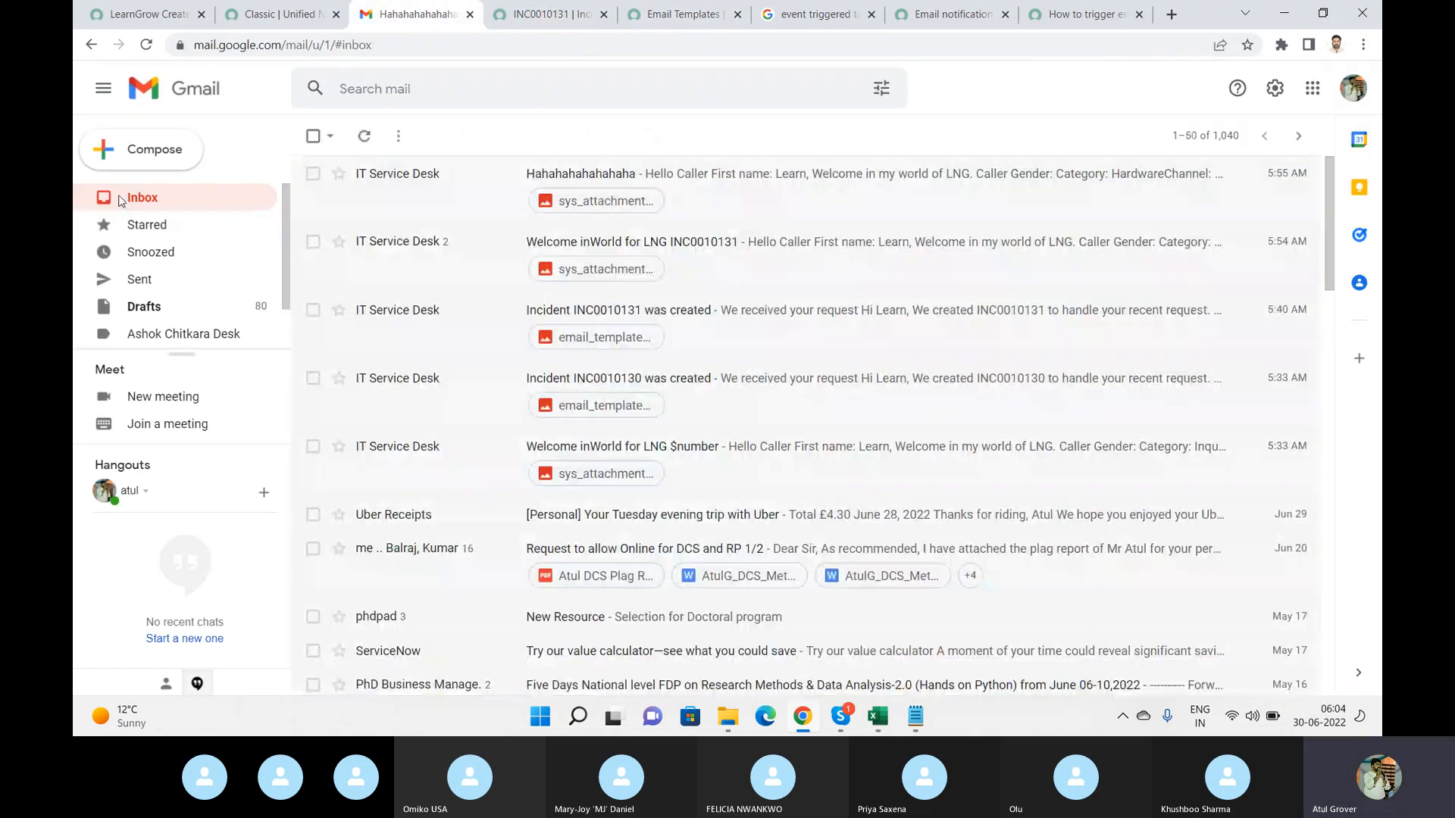
left_click(366, 140)
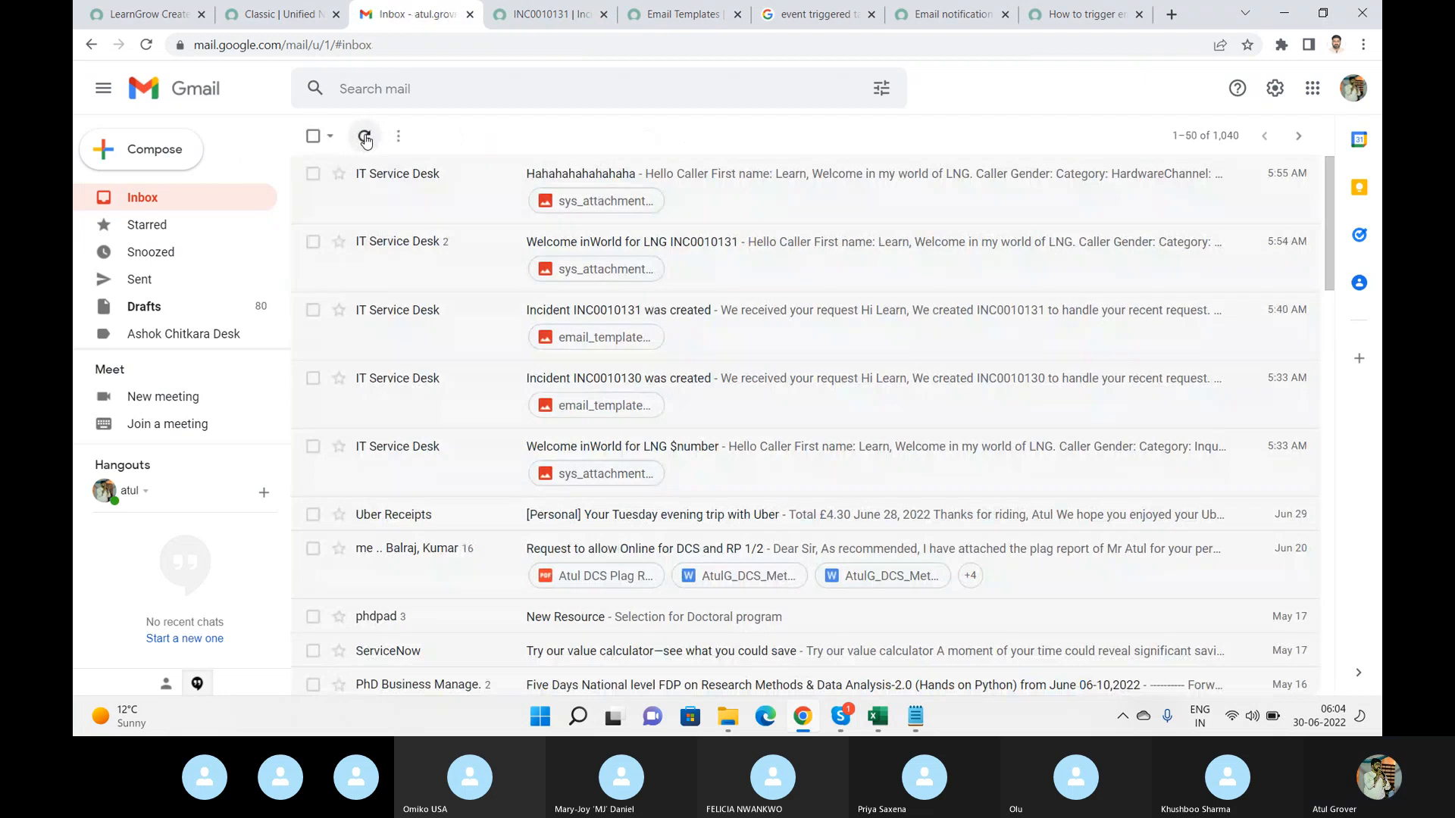
left_click(366, 140)
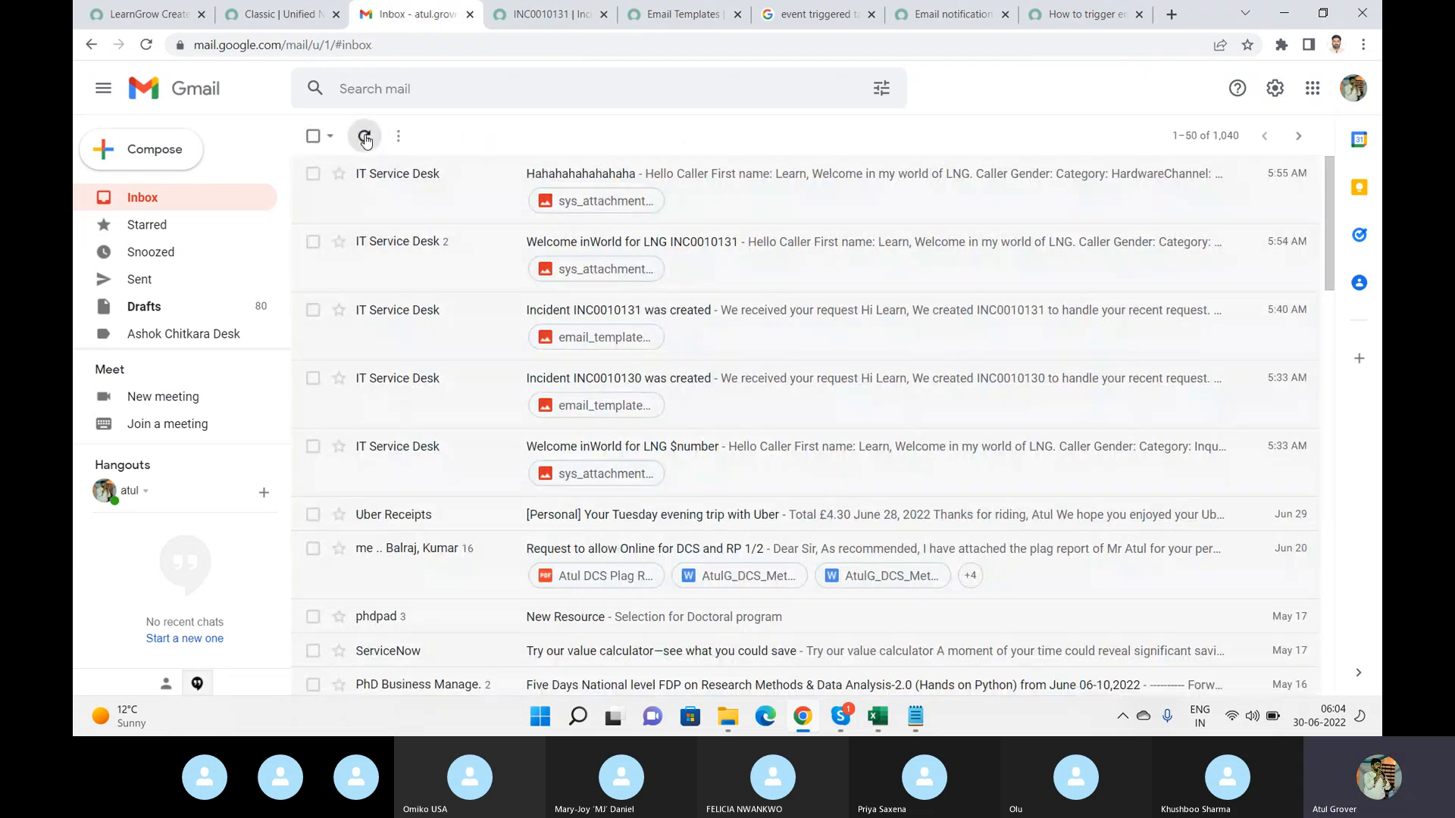
left_click(146, 45)
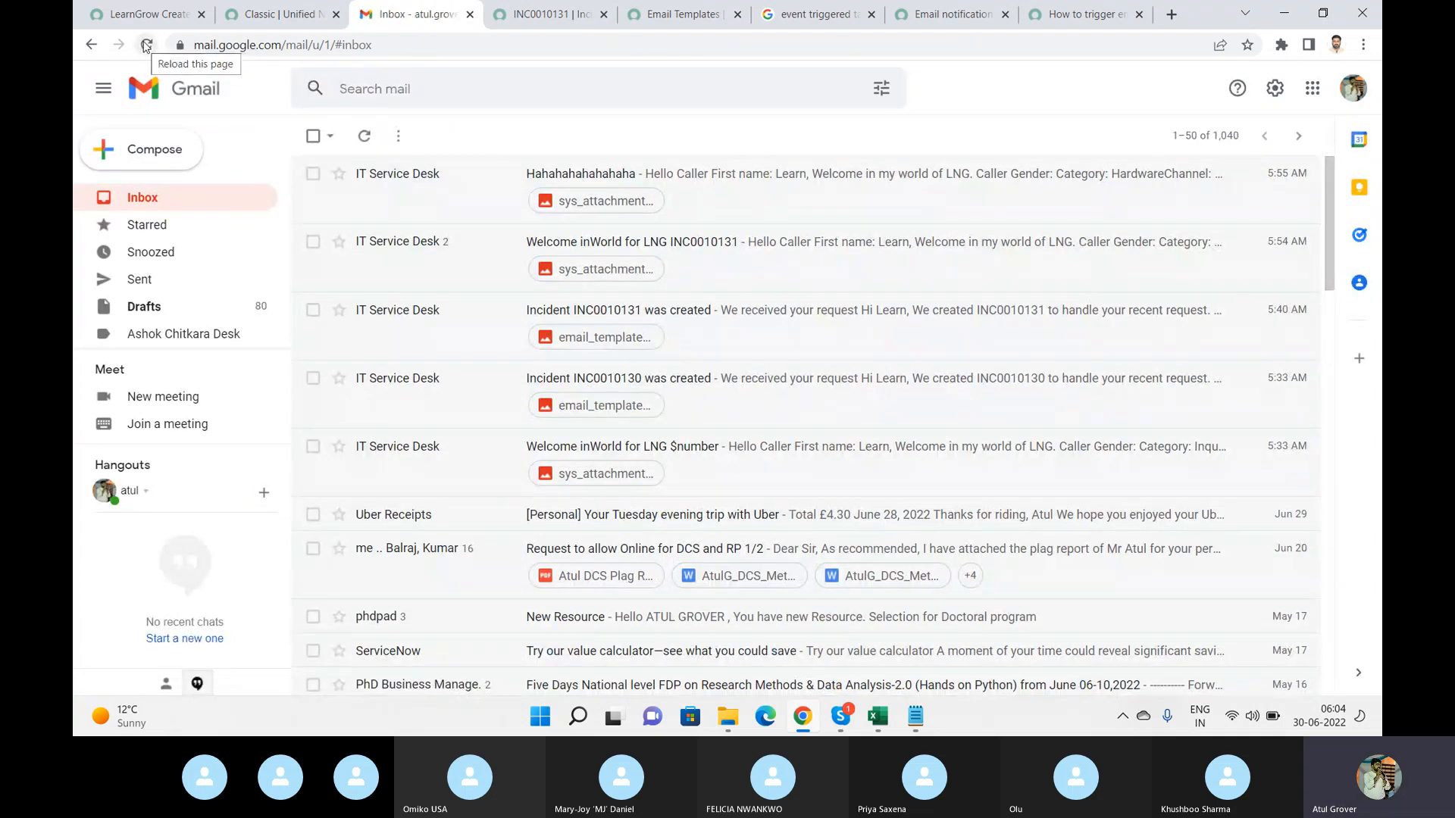
left_click(146, 45)
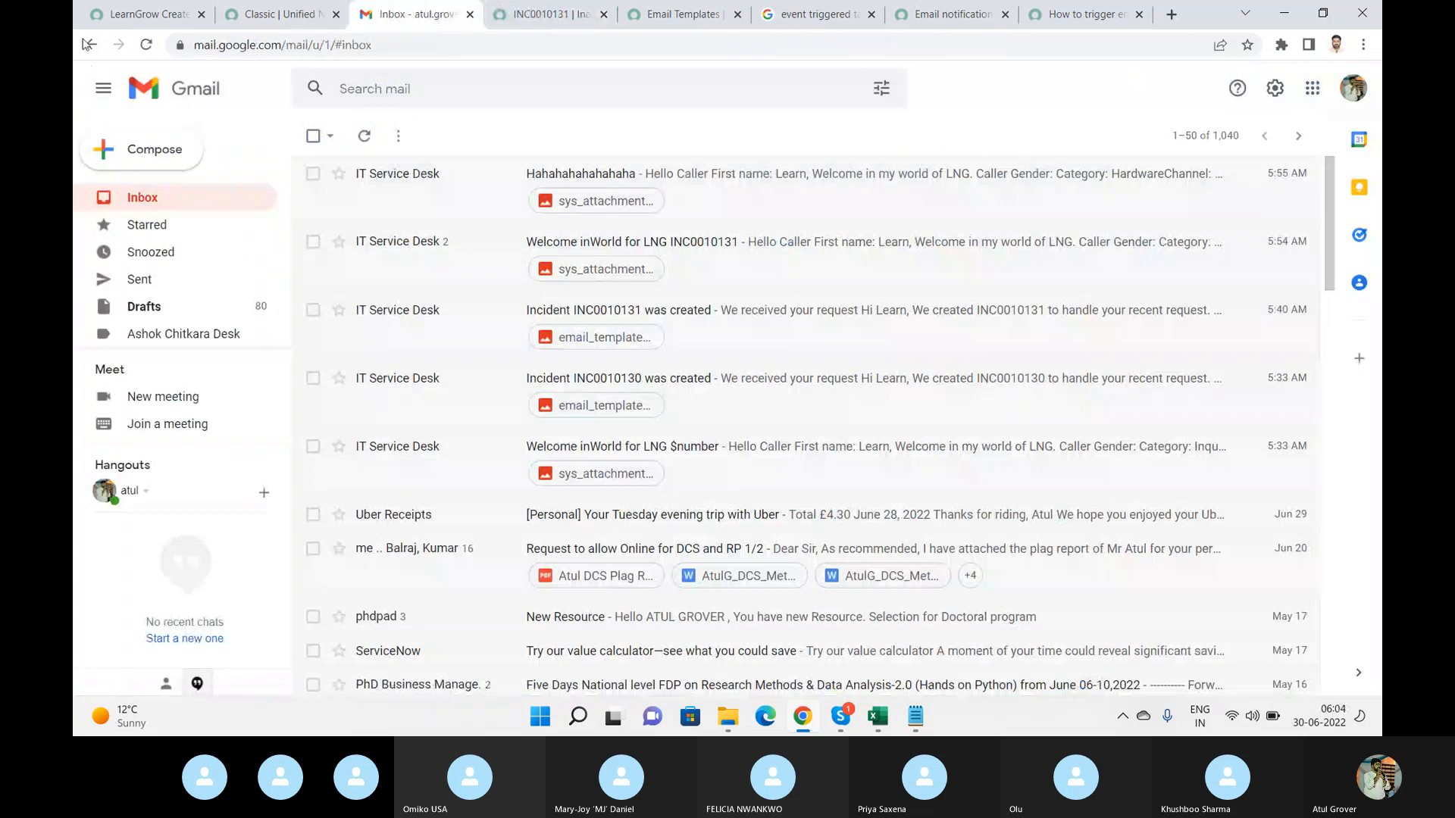
Preview the LearnGrow Create Incident notification and close the preview.
left_click(155, 16)
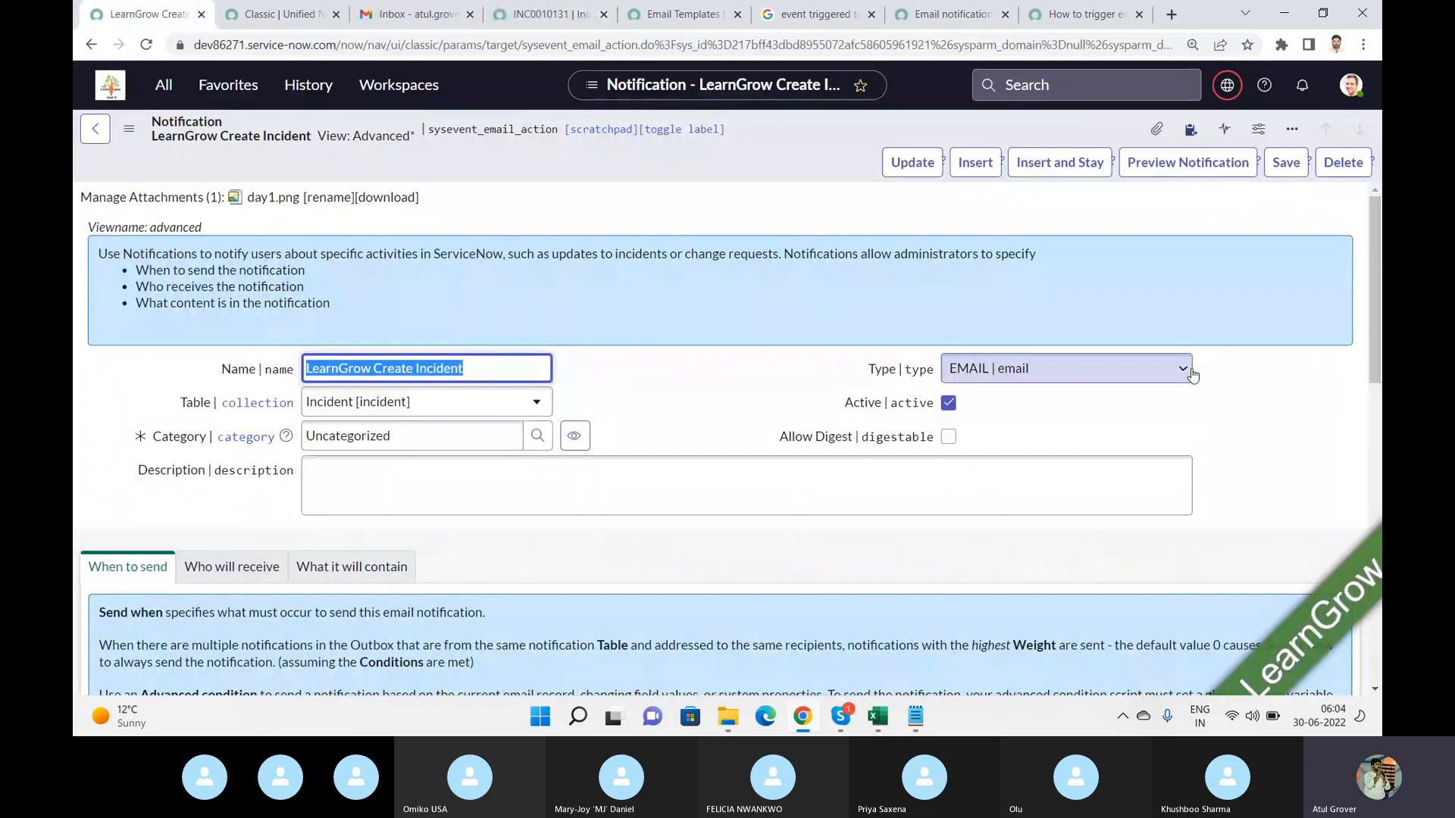
left_click(1195, 167)
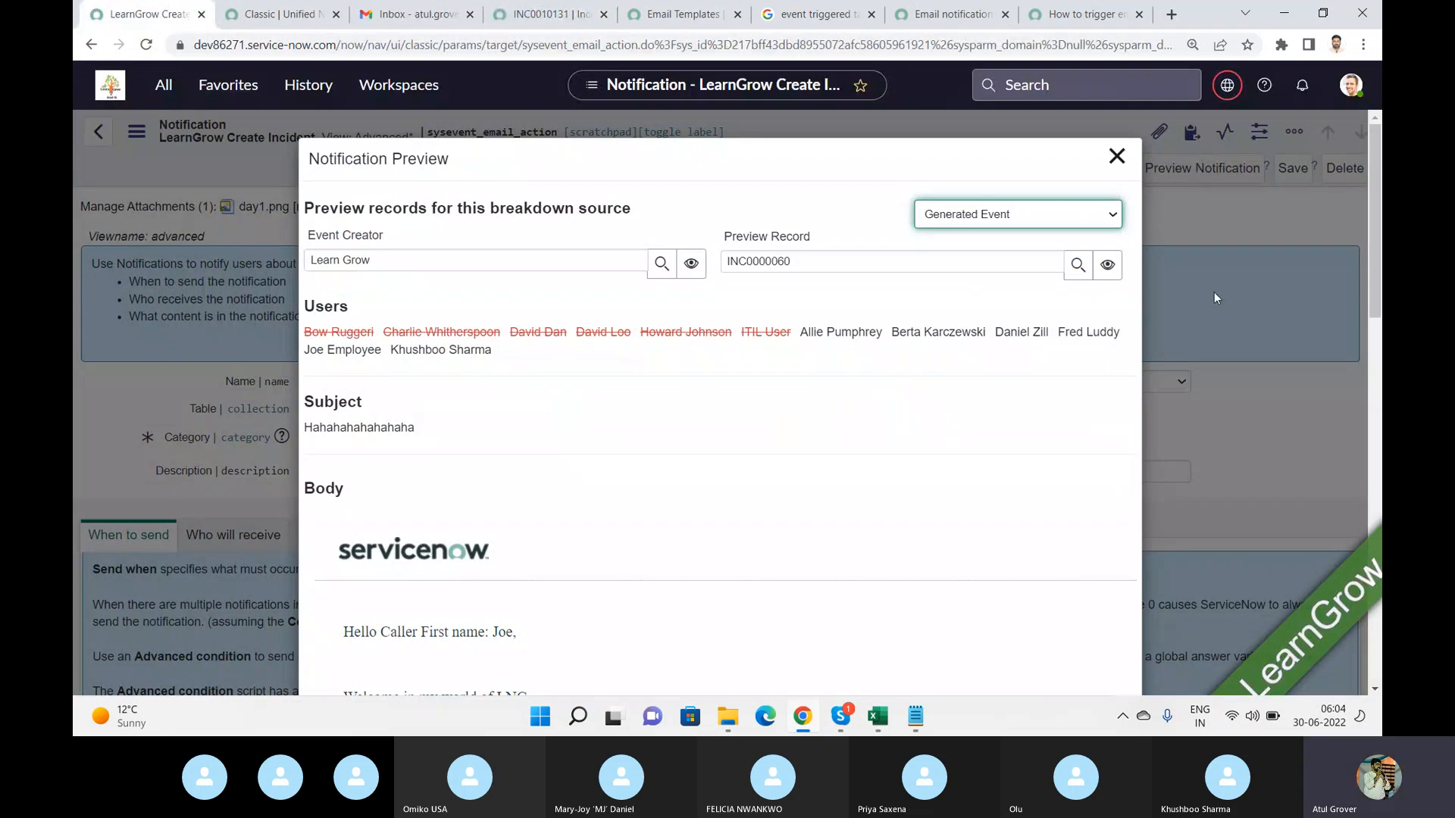
mouse_move(1375, 247)
left_mouse_down()
mouse_move(1379, 448)
mouse_move(1360, 625)
mouse_move(1373, 239)
left_mouse_up()
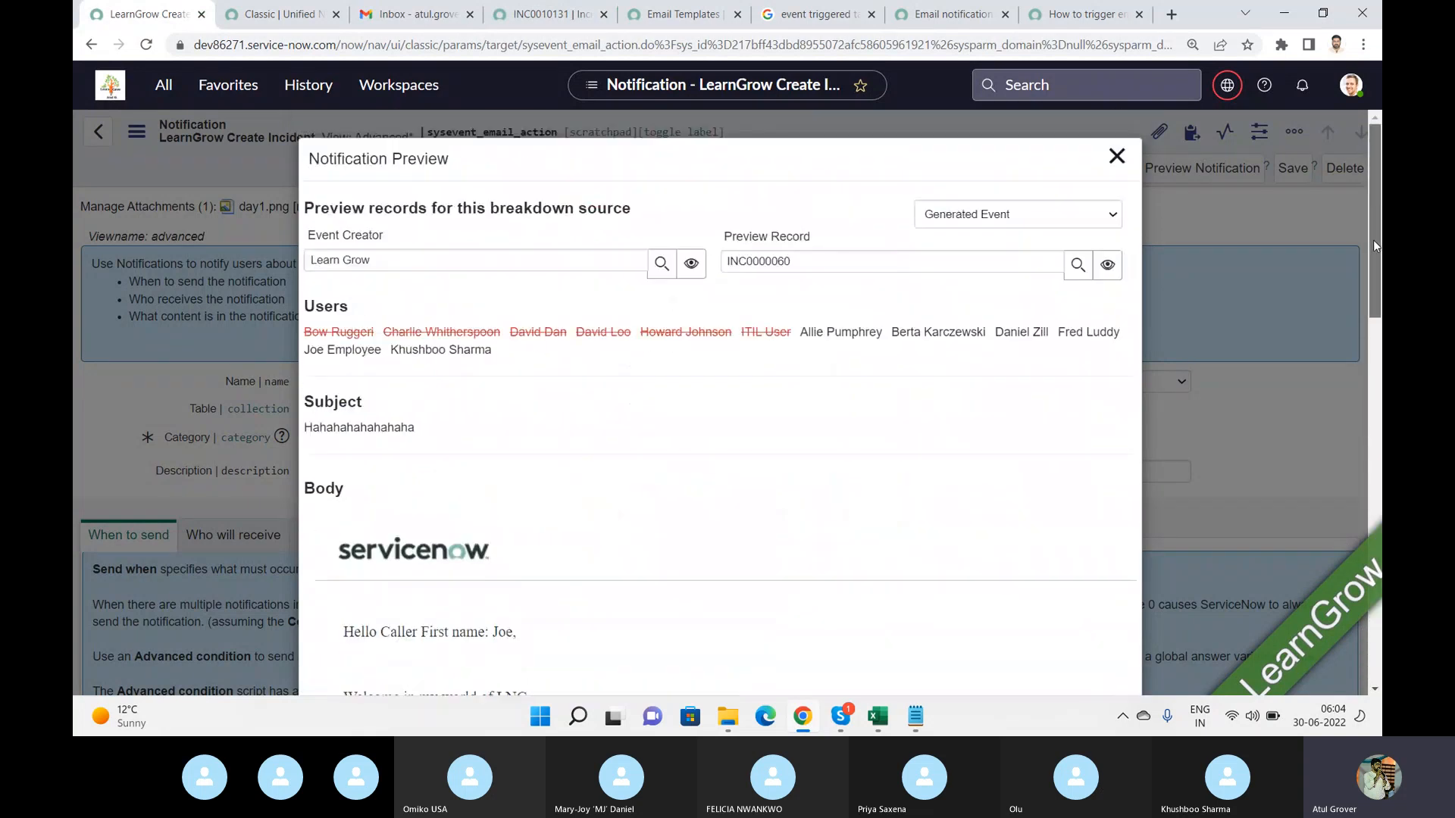
left_click(1117, 156)
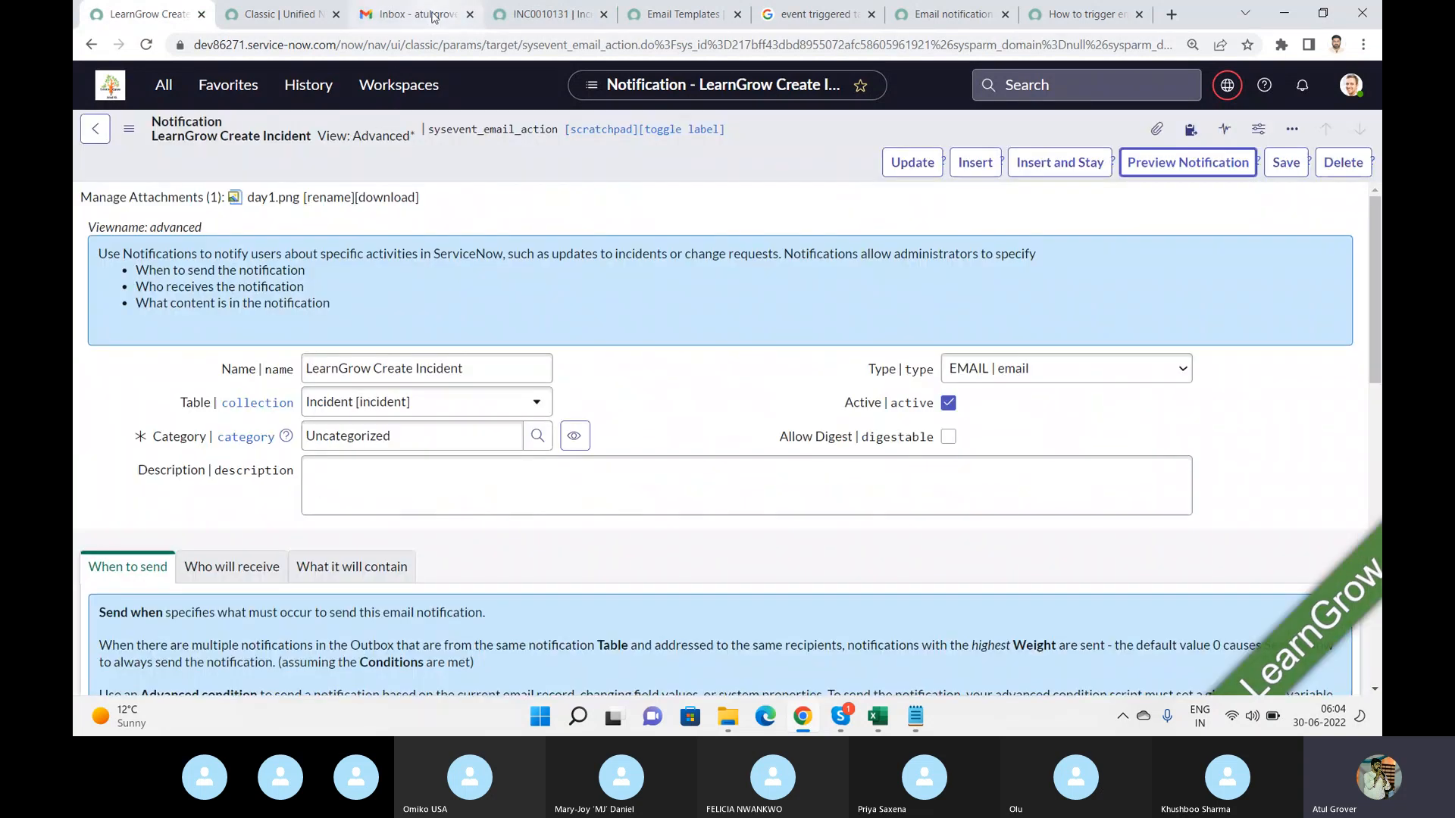
Reload the Gmail inbox once more to look for the notification email, then return to the notification.
left_click(433, 17)
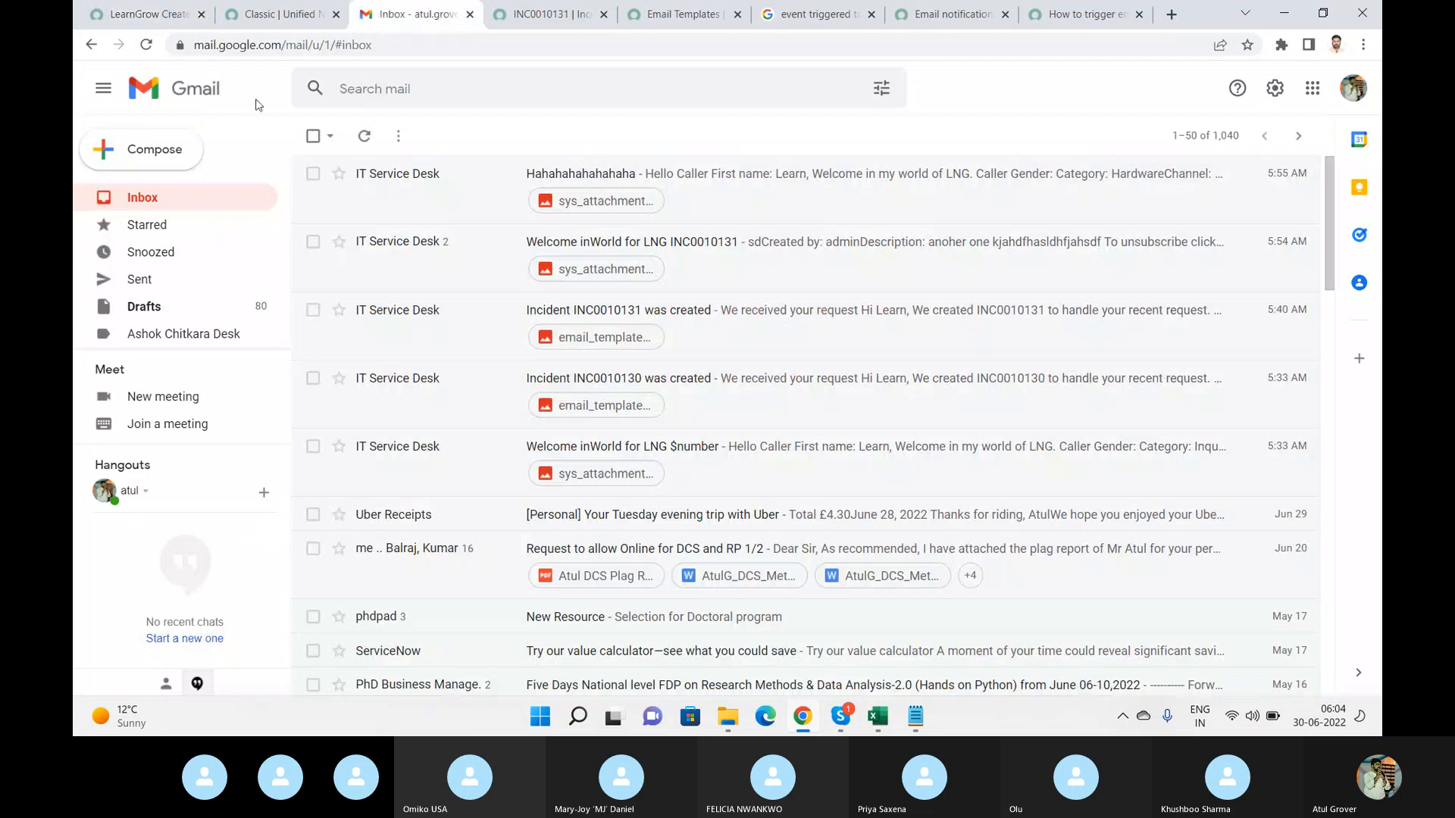
left_click(360, 148)
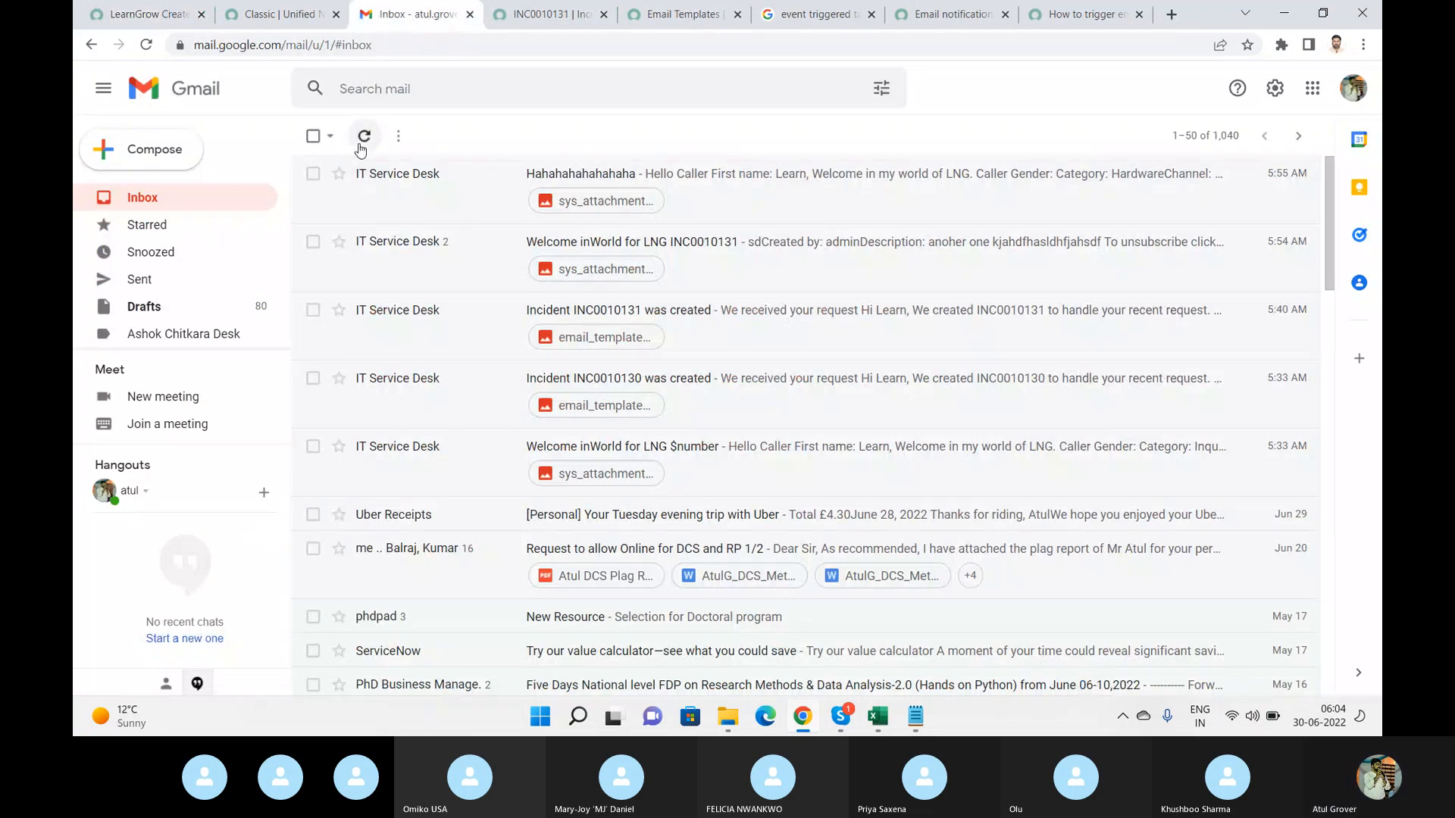
left_click(145, 45)
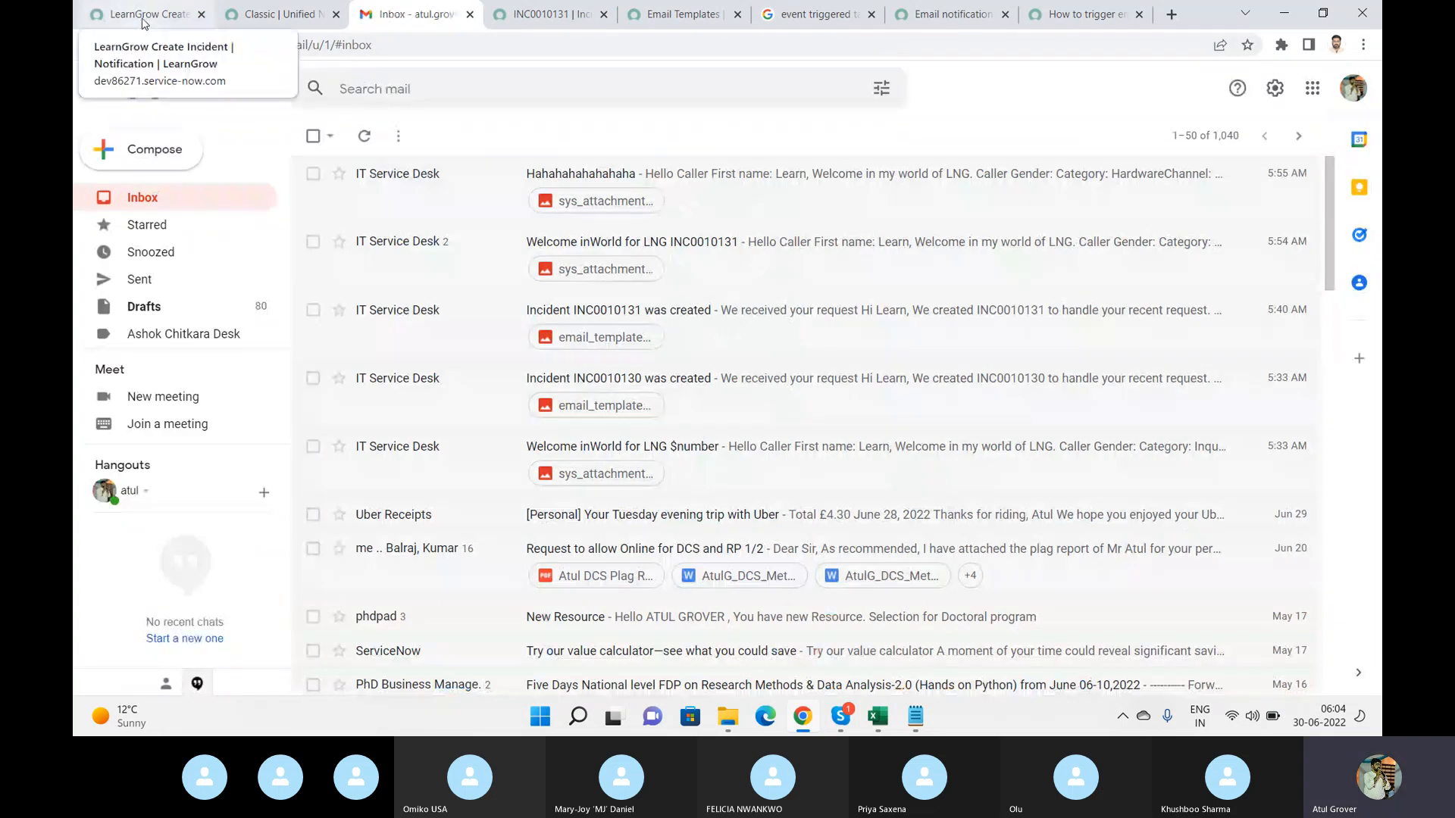
left_click(114, 16)
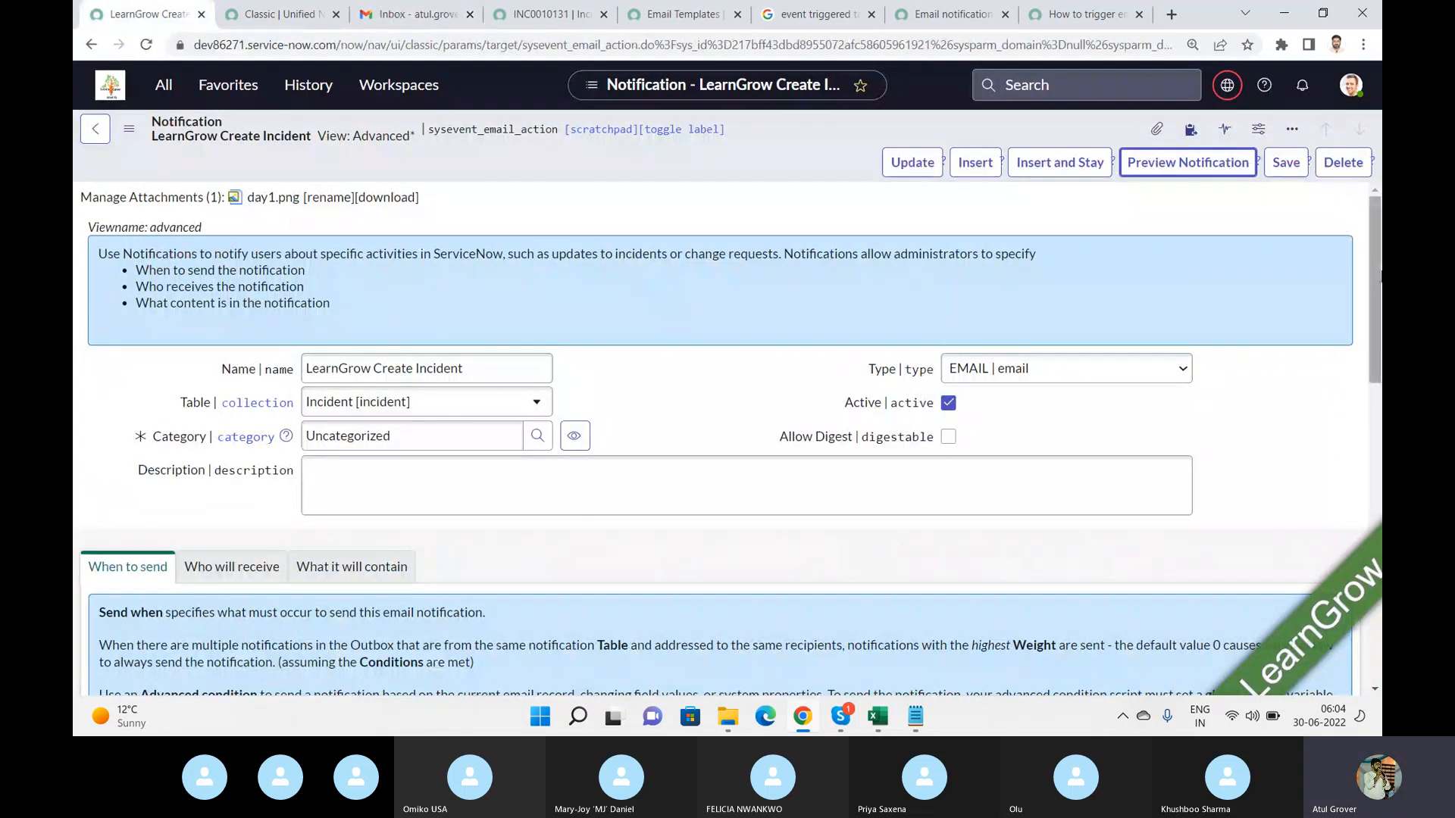
Pick a different Event name for the notification, jumping to the sla entries and stepping through them.
left_click_drag(1371, 247, 1363, 449)
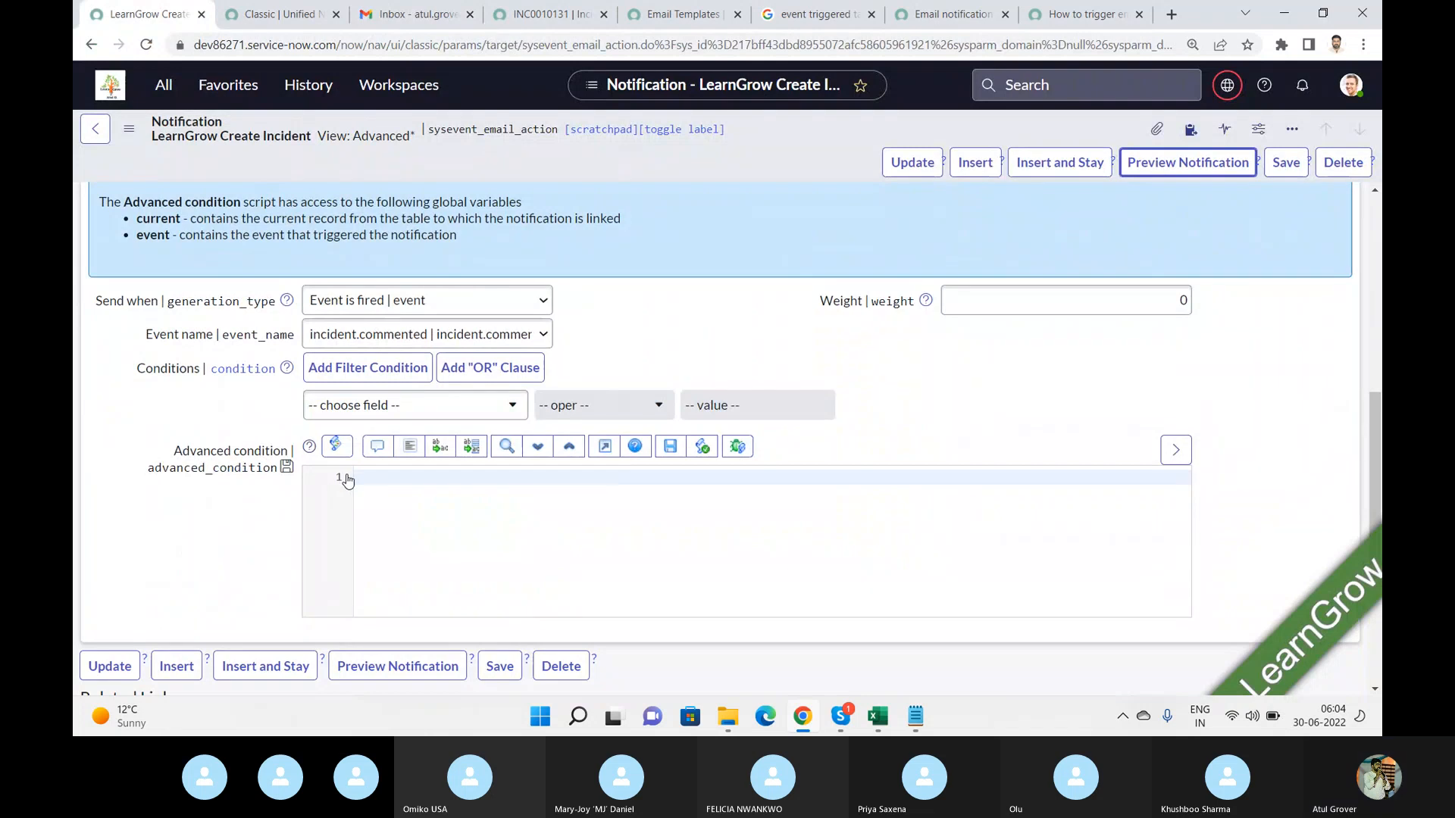
left_click(444, 502)
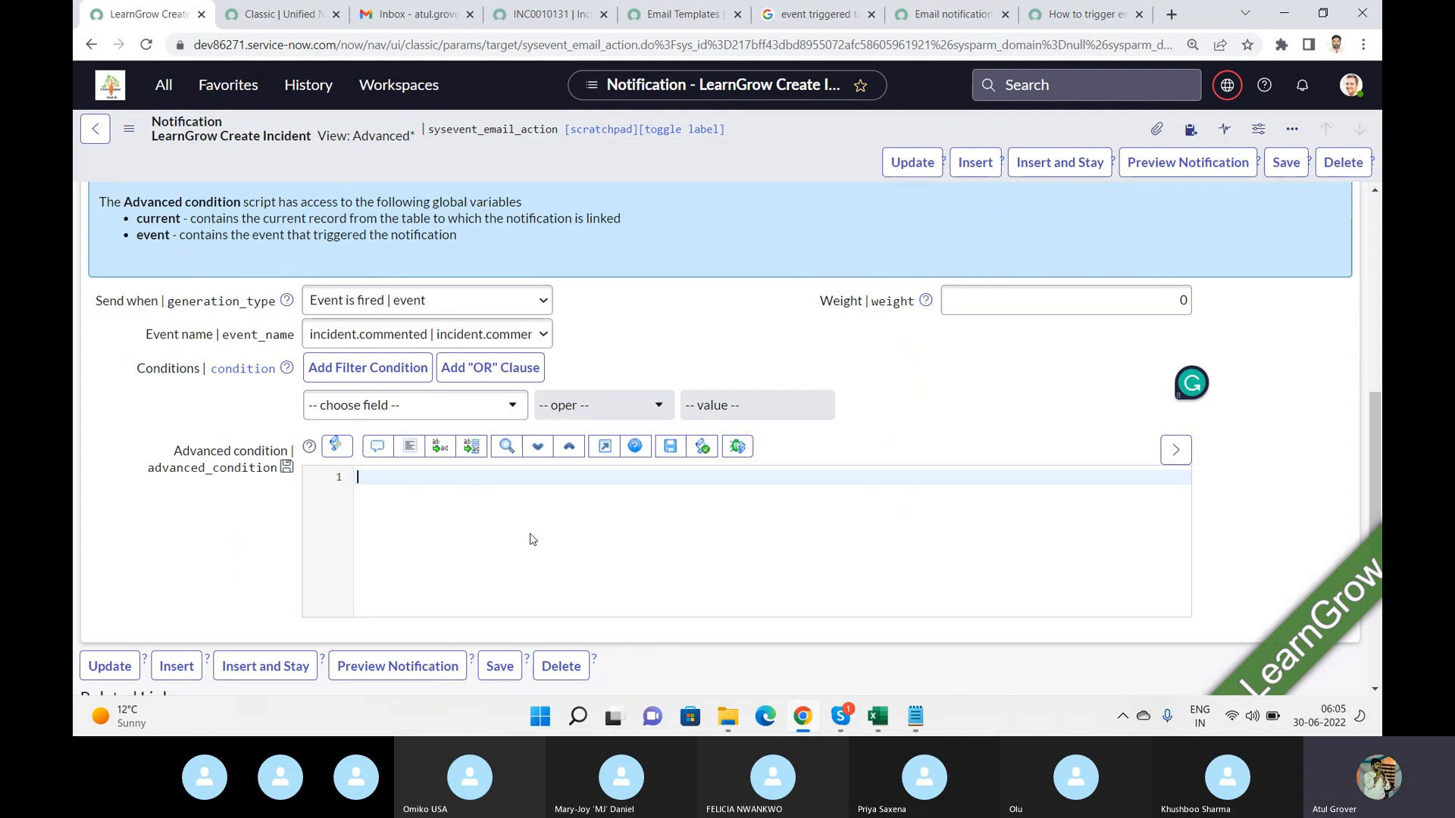
left_click(543, 347)
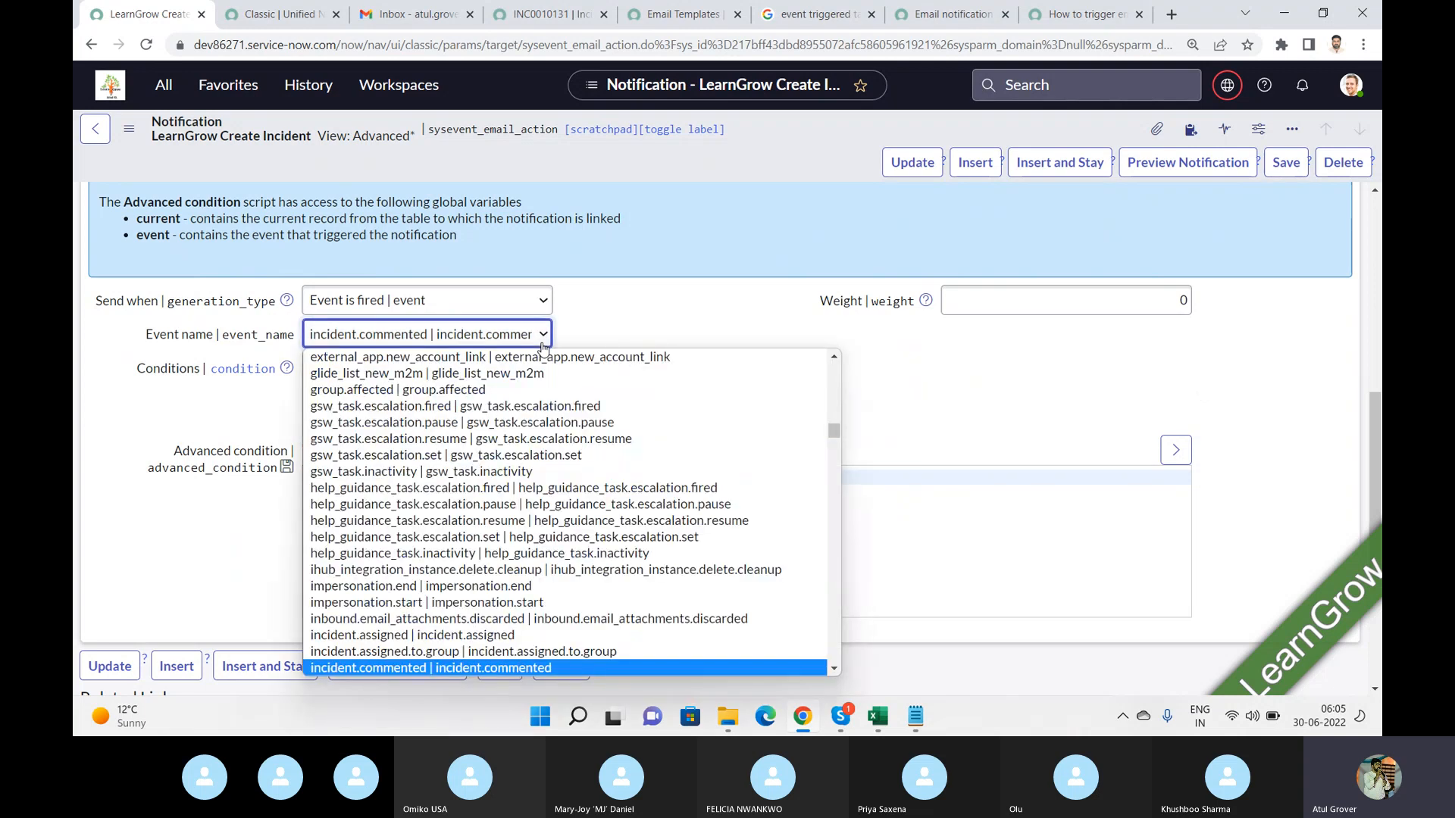
type("sla")
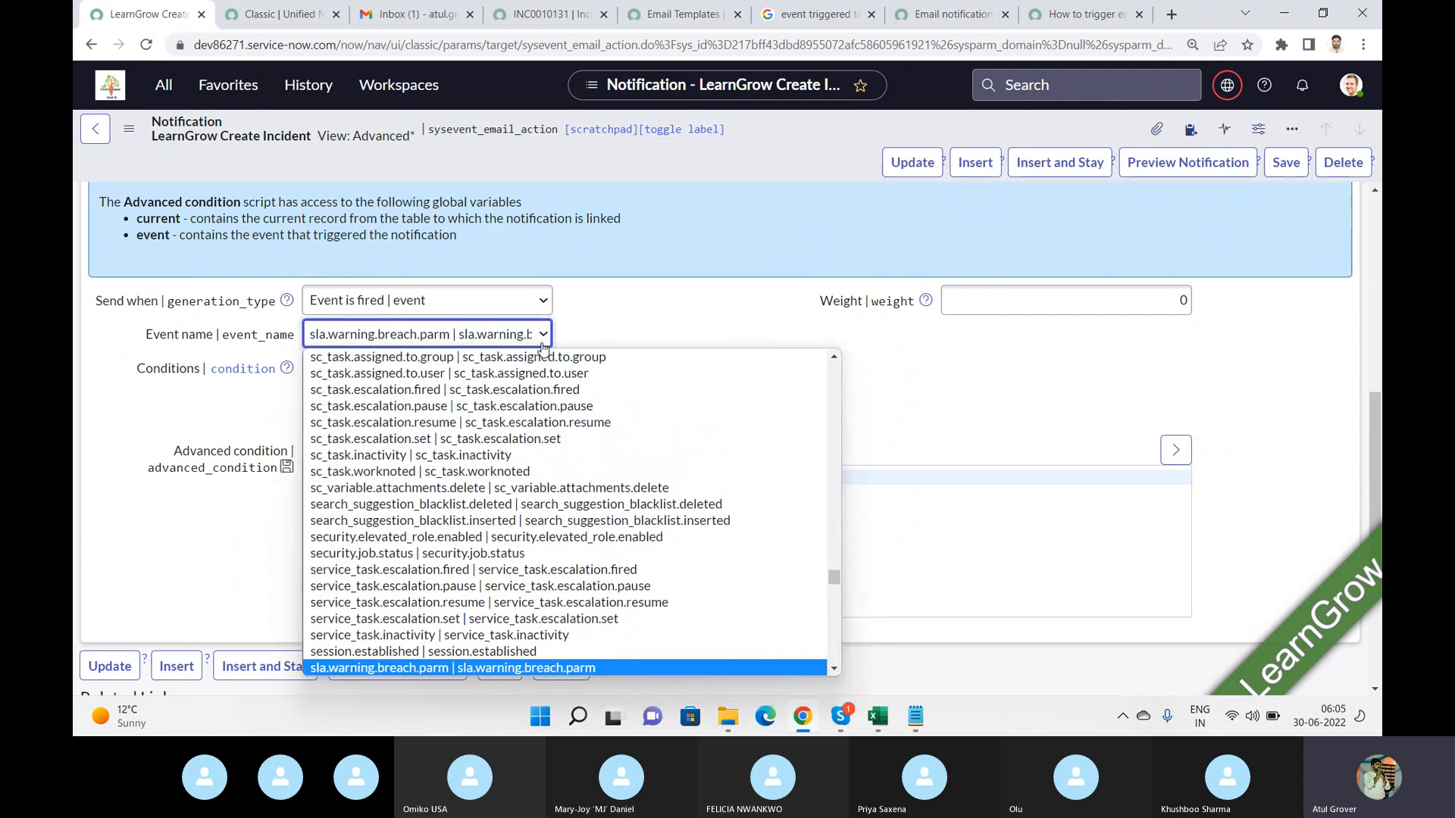
key("Down")
key("Down")
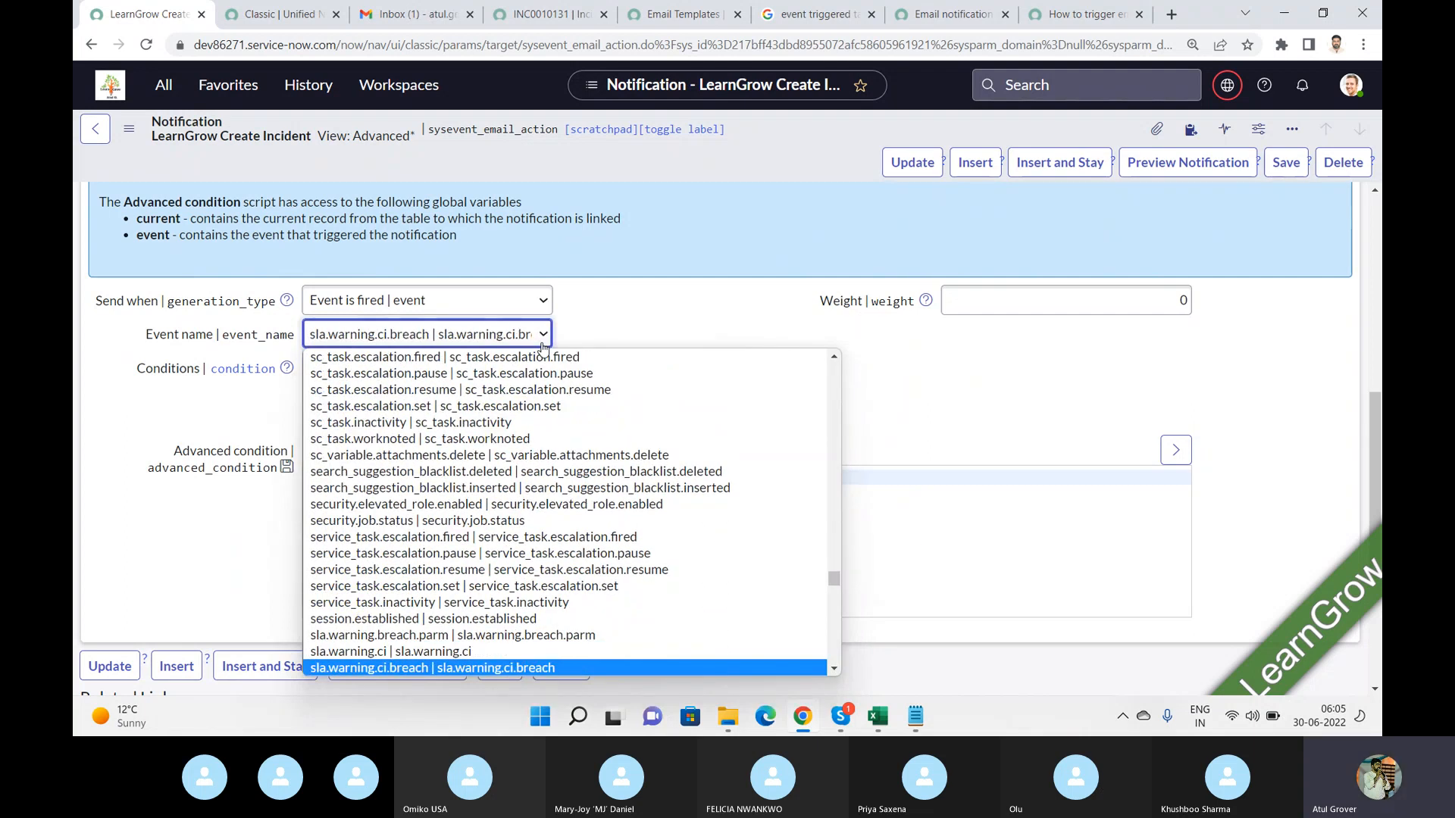
key("Down")
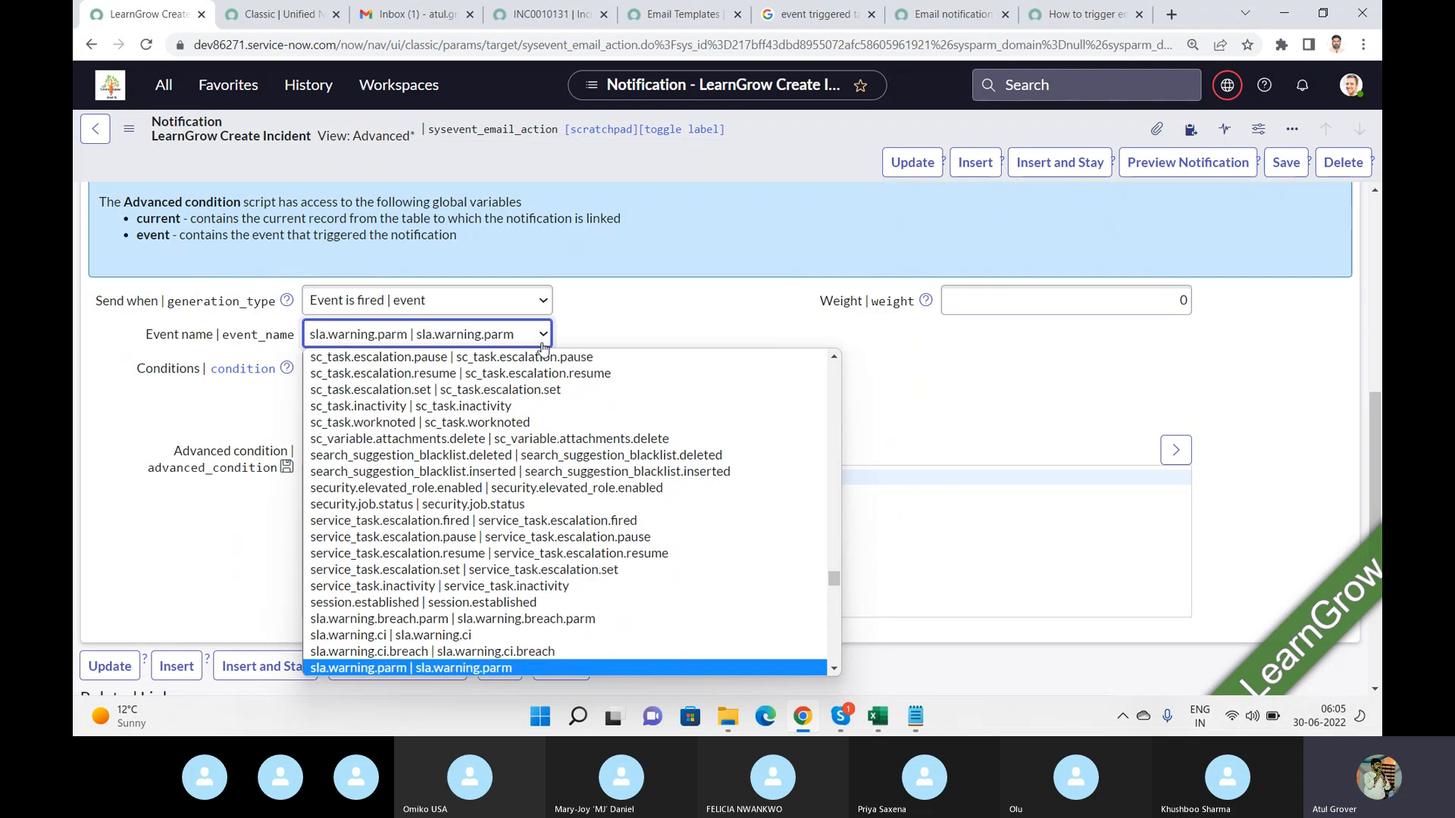
key("Down")
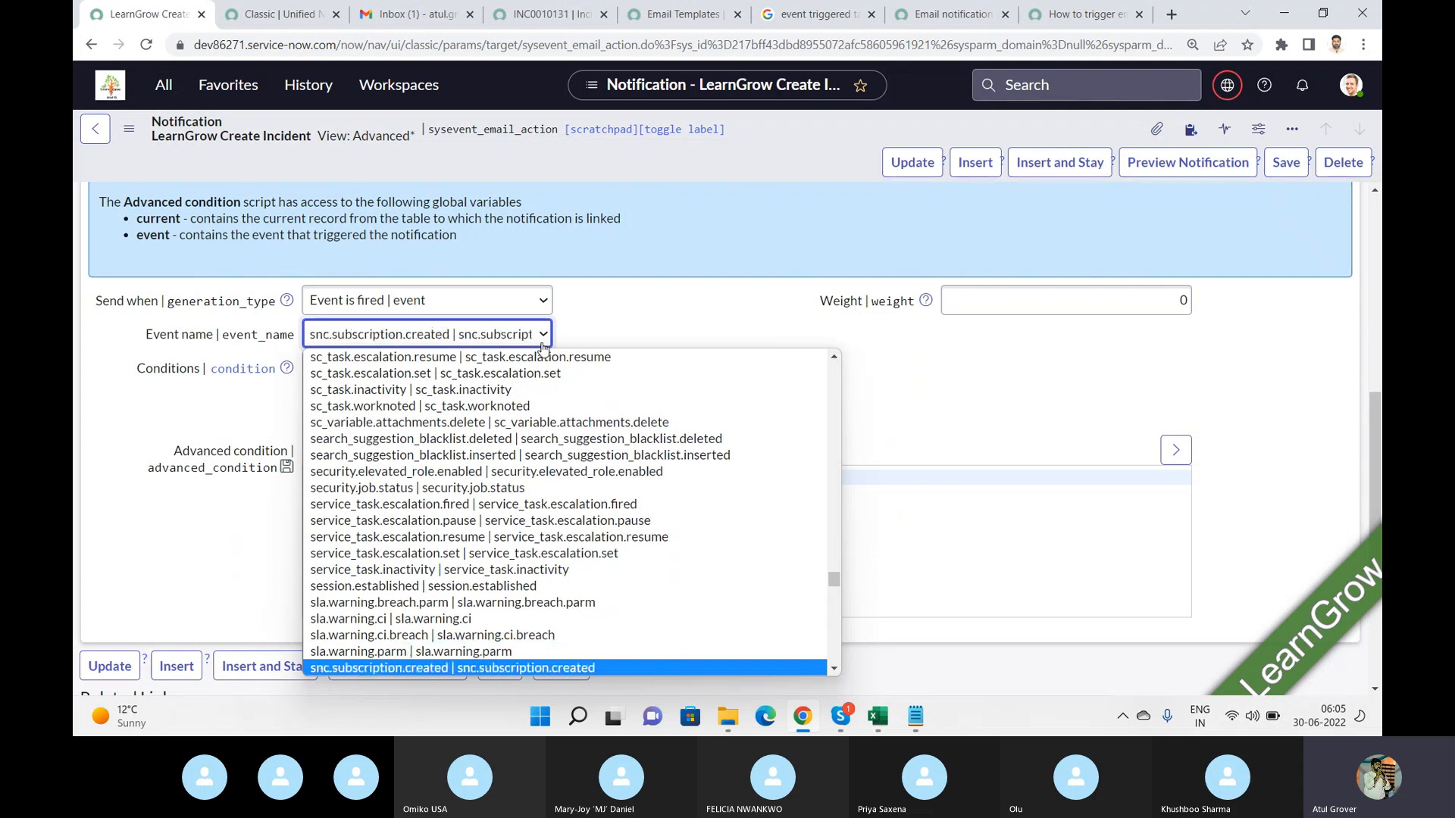
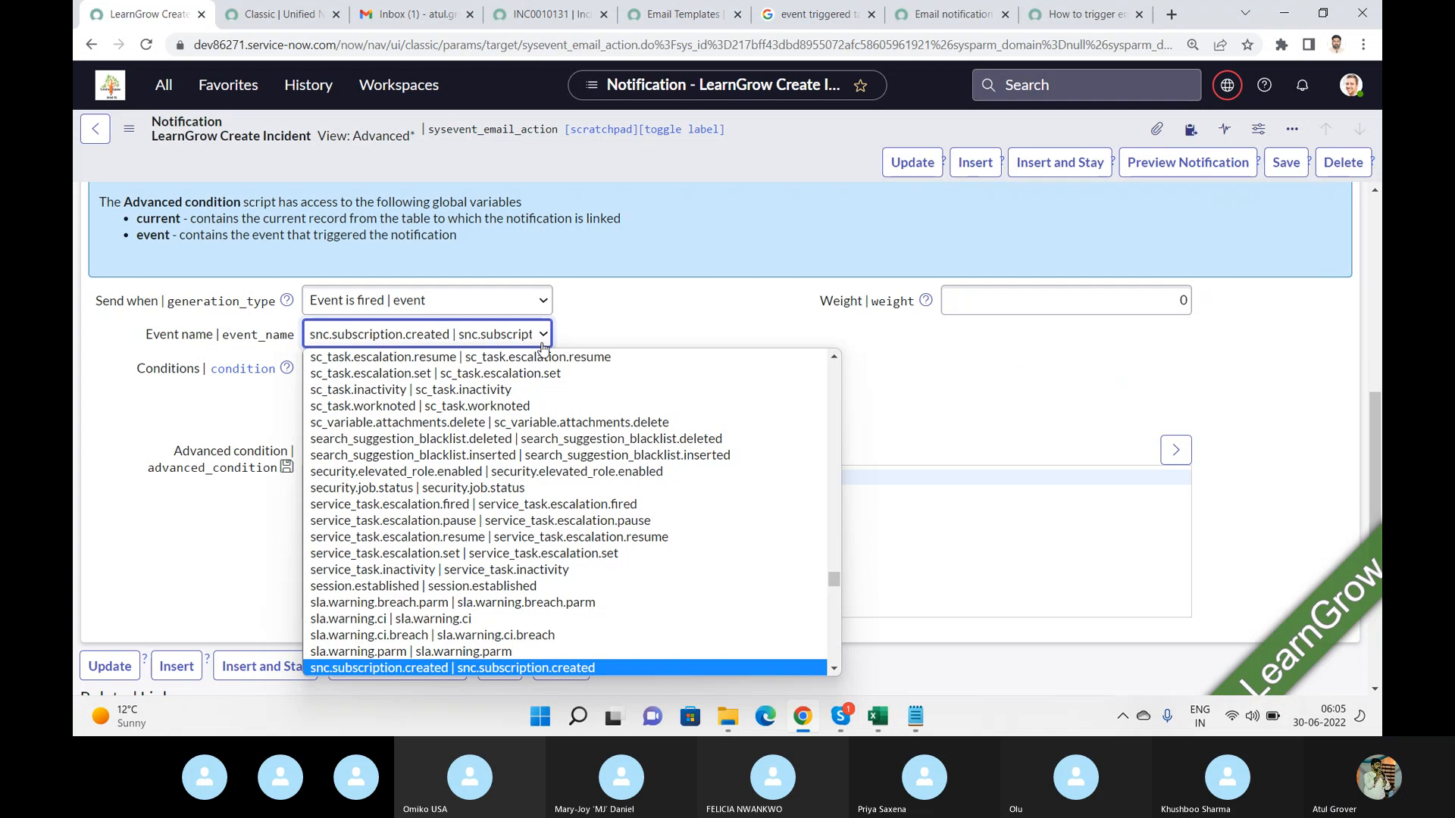
Open the newest notification email in the Gmail inbox, expand its trimmed content and read through the full message.
left_click(627, 327)
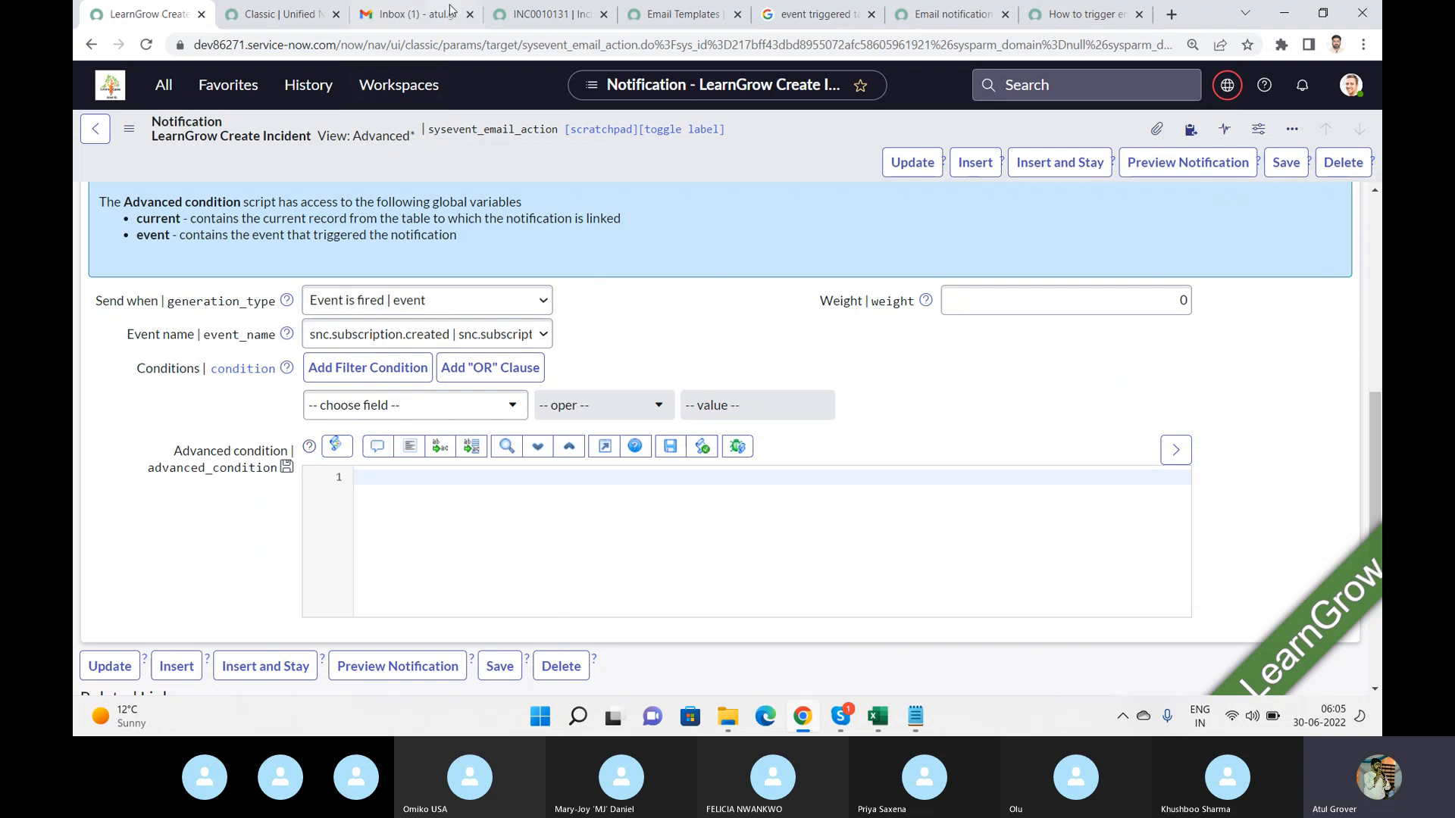
left_click(406, 15)
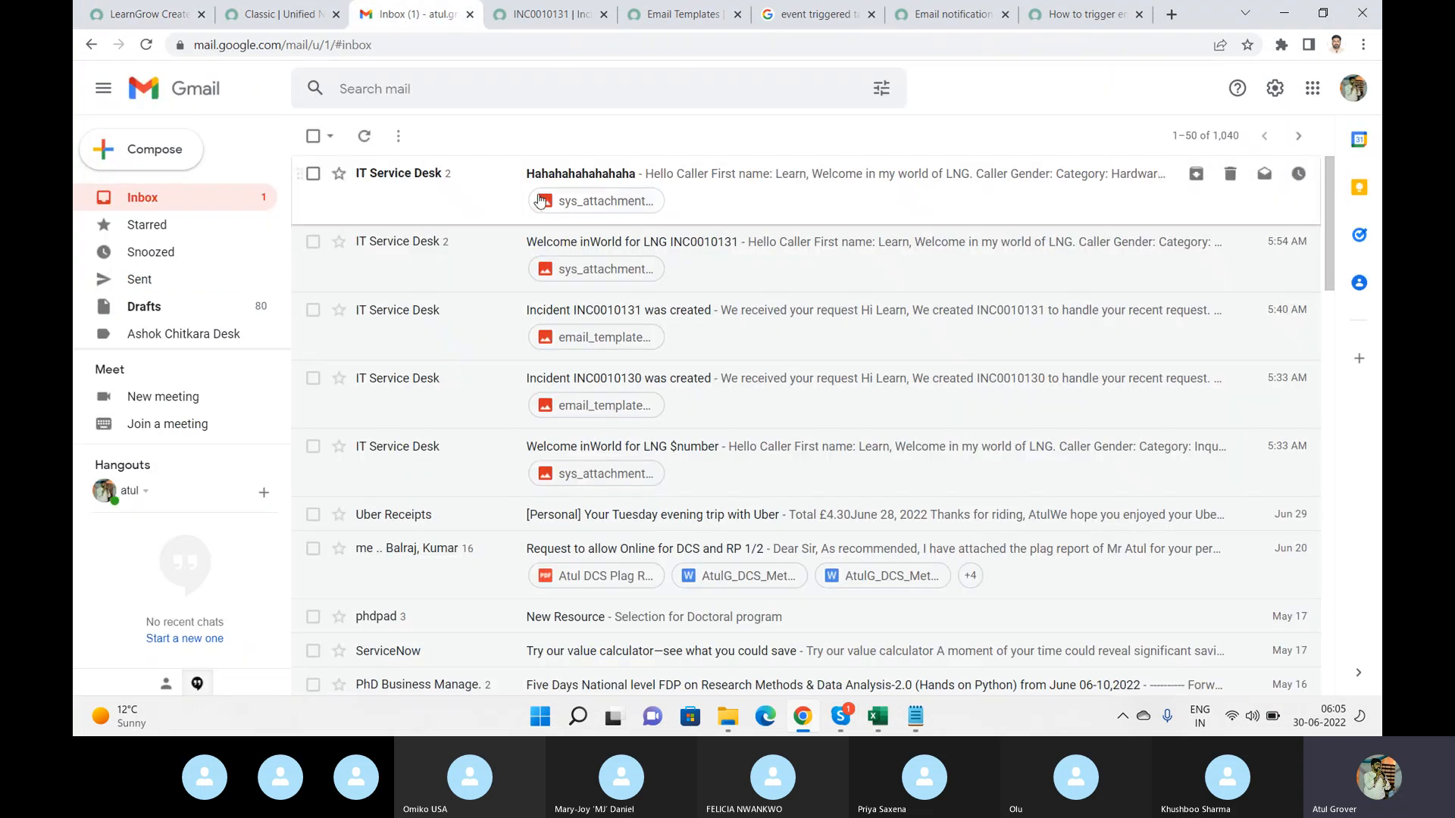
left_click(690, 179)
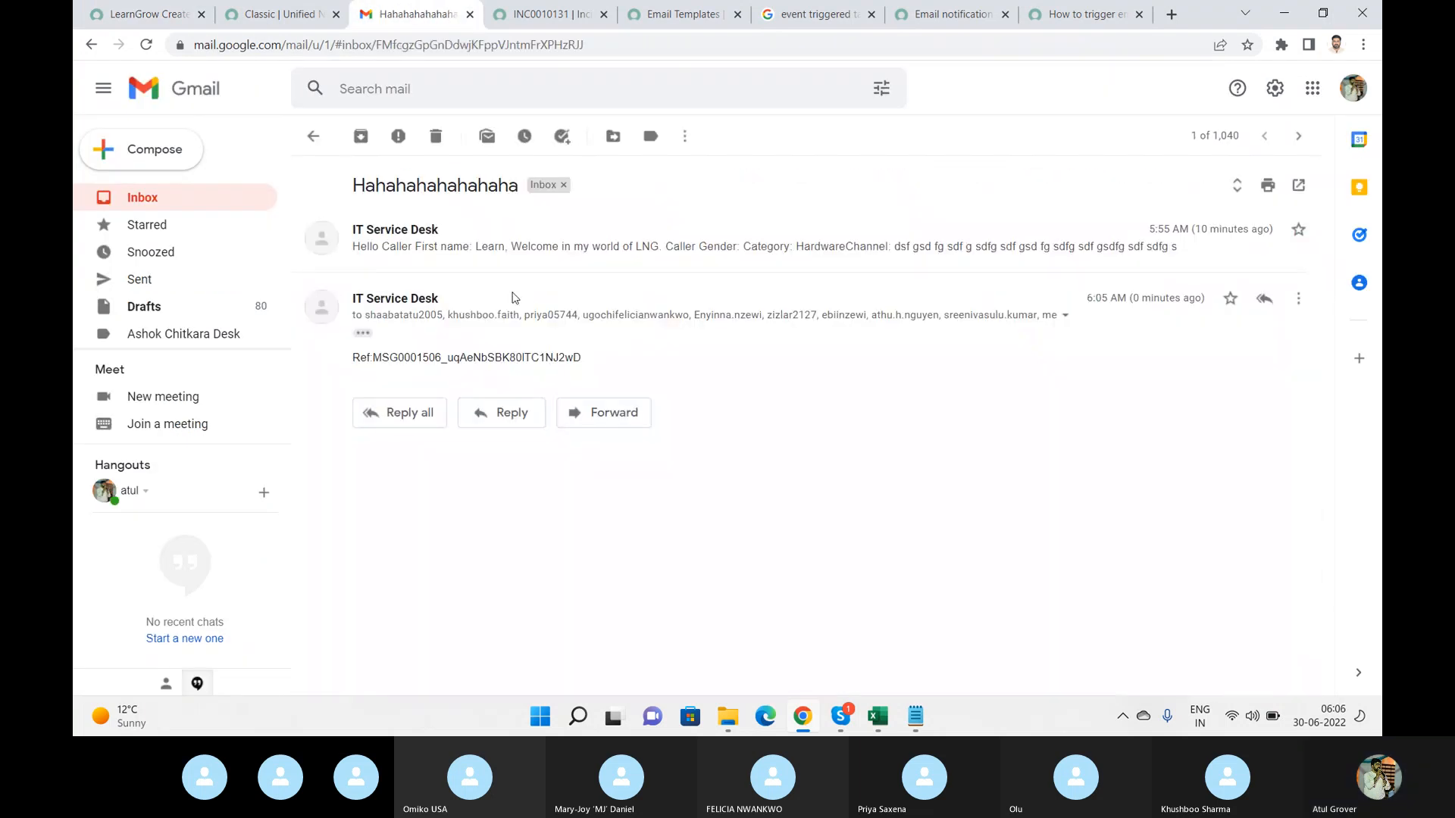
left_click(362, 333)
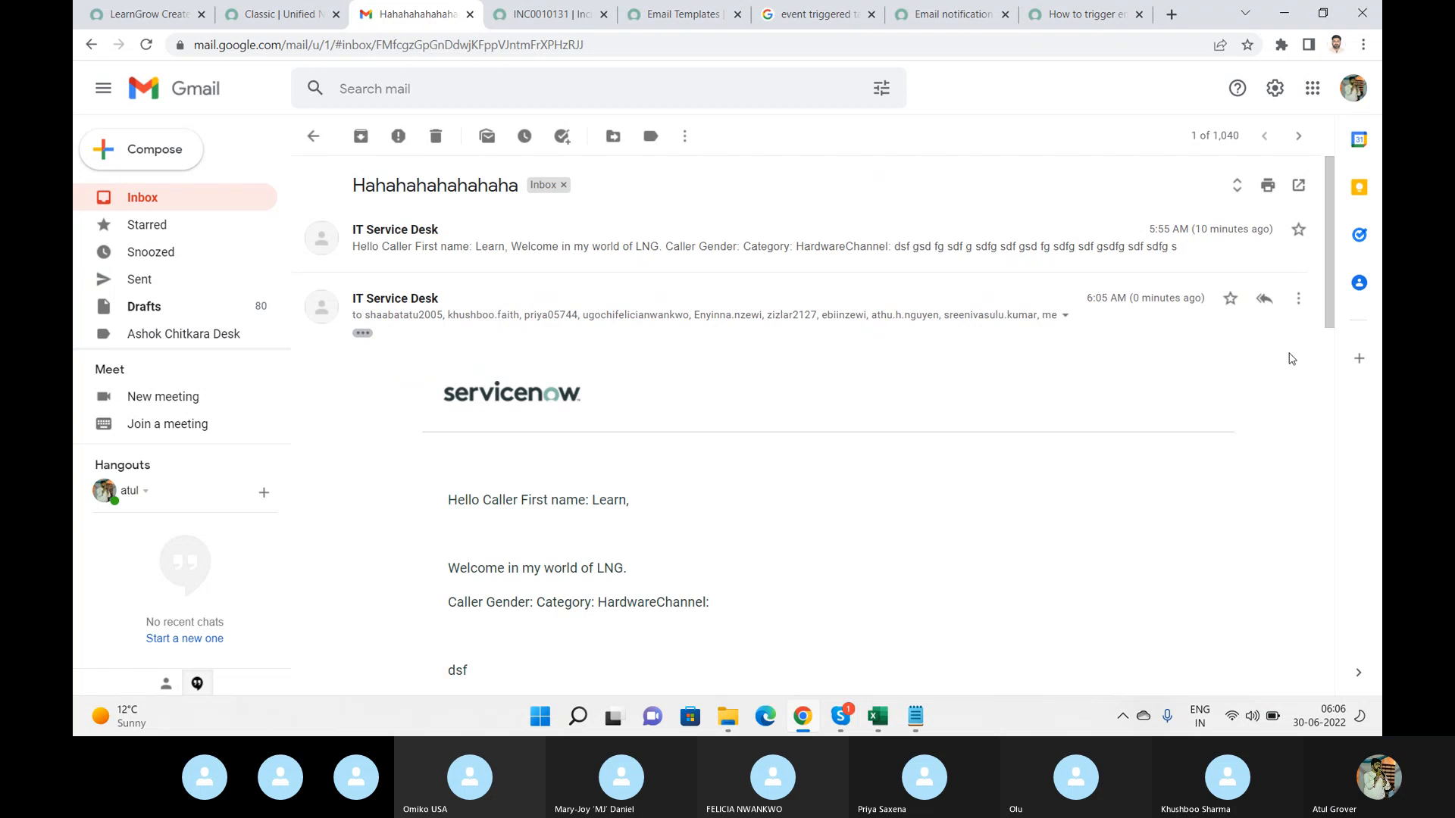
left_click_drag(1335, 297, 1343, 652)
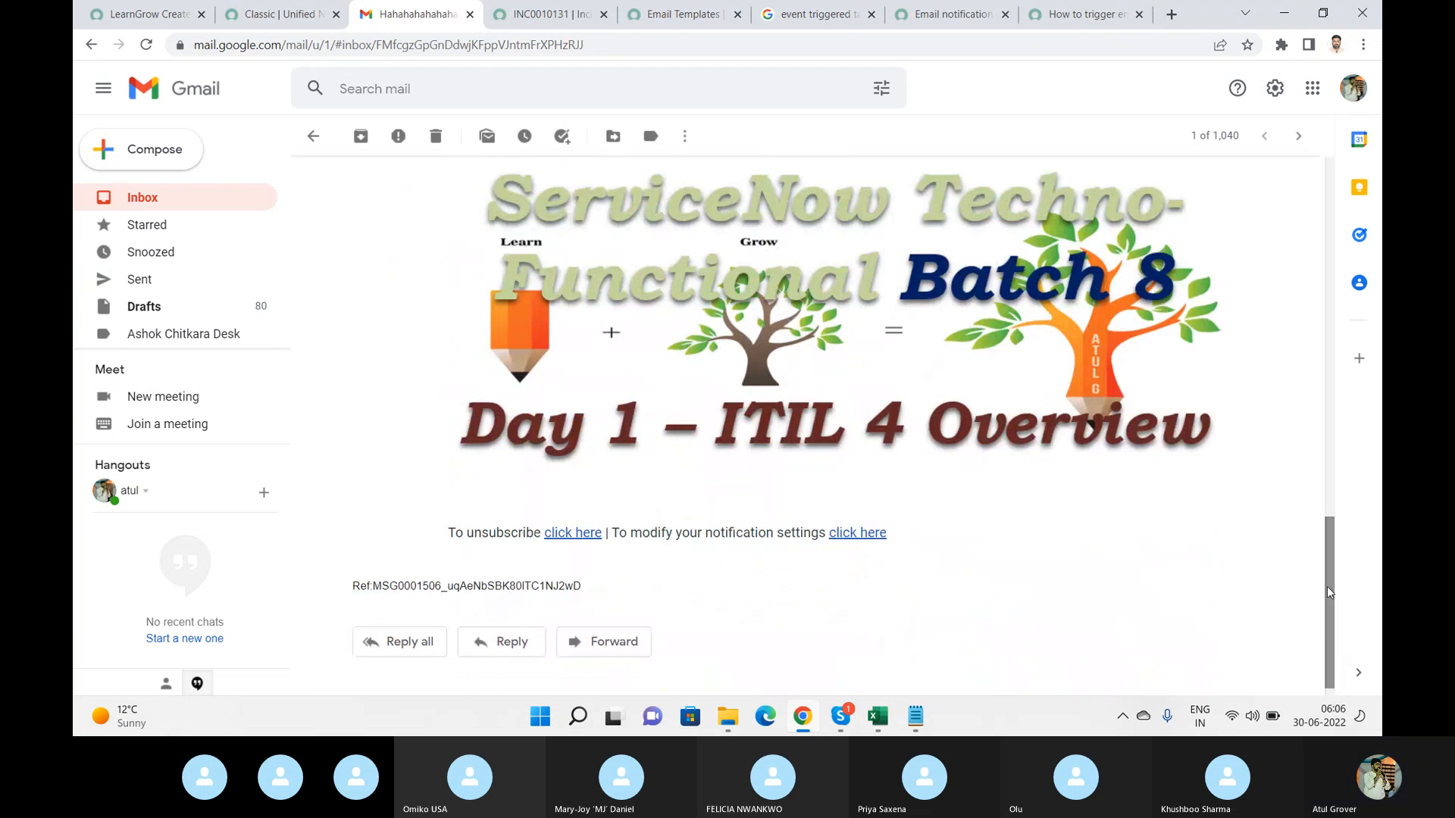
left_click_drag(1331, 595, 1316, 425)
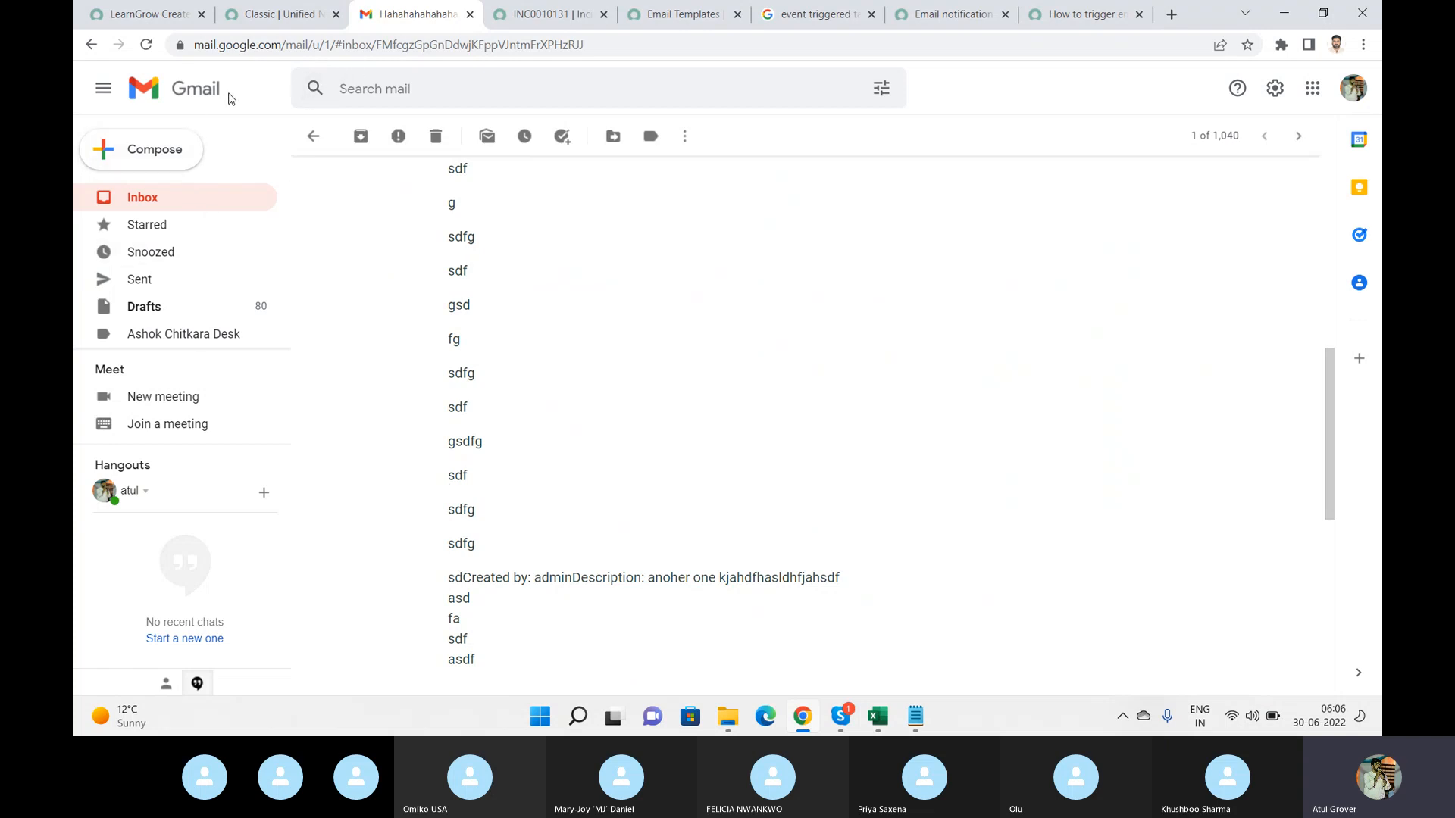
Set the notification's Event name to incident.updated.
left_click(148, 14)
left_click(503, 339)
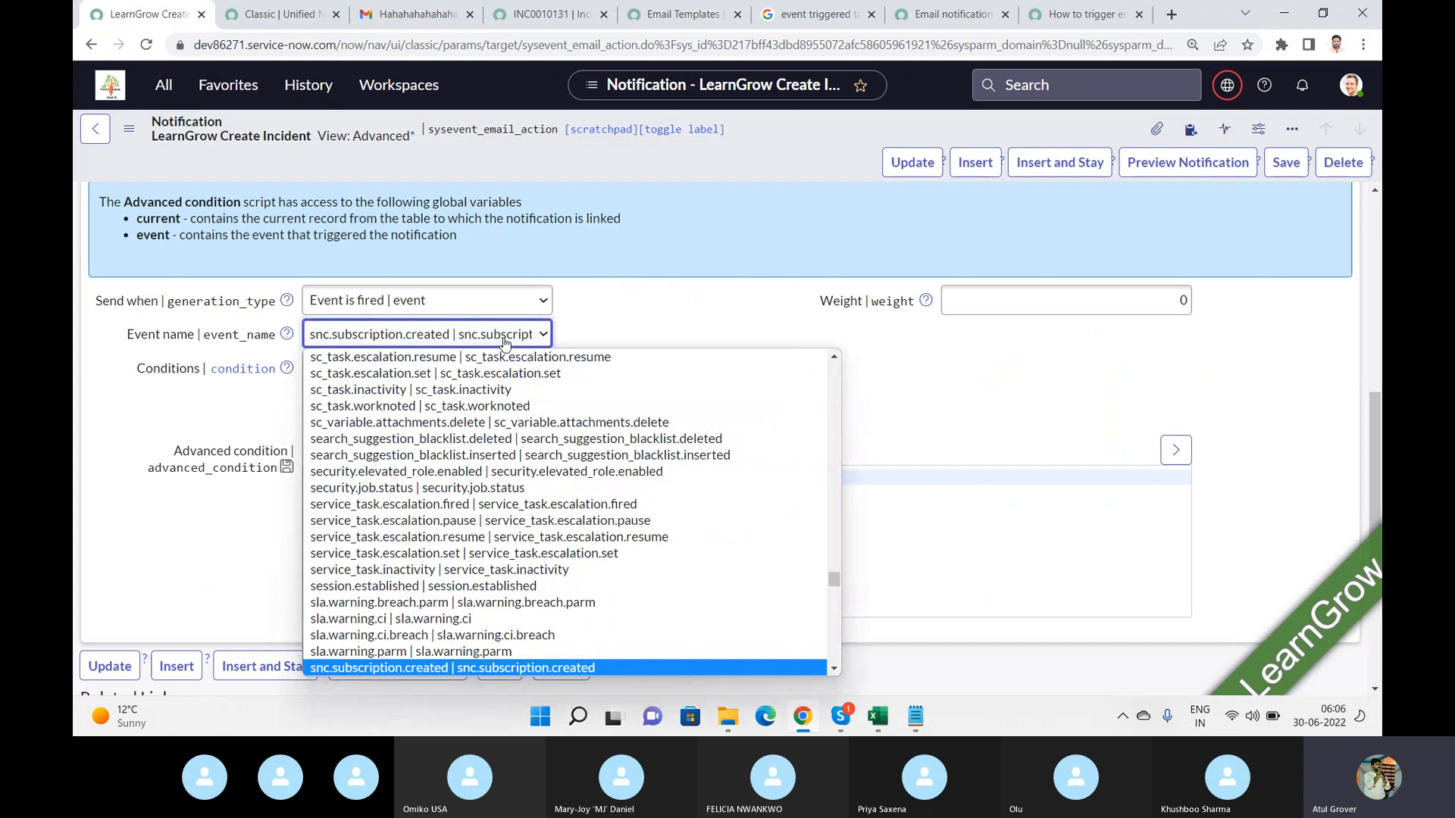
type("in")
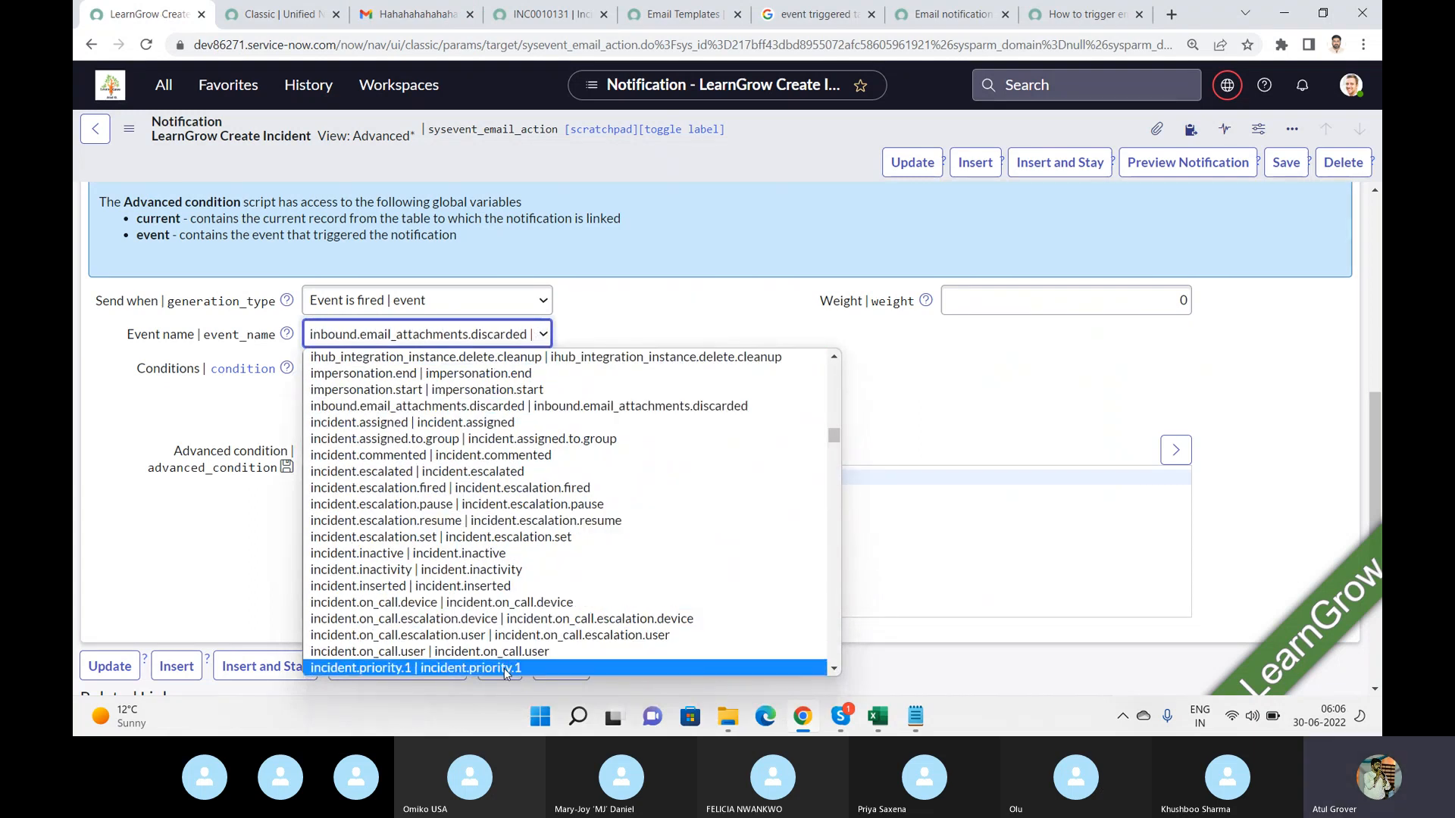
key("Down")
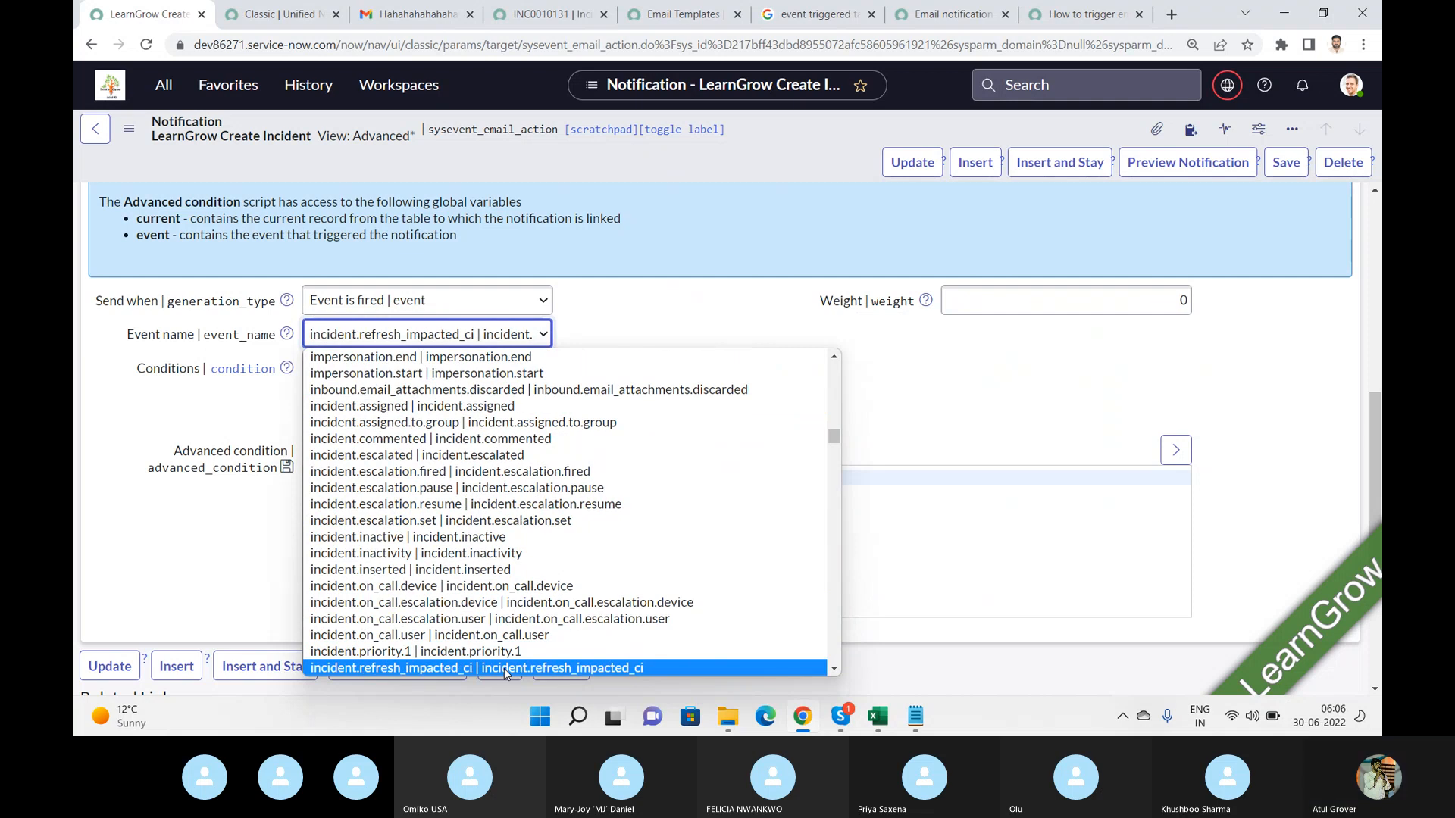
key("Down")
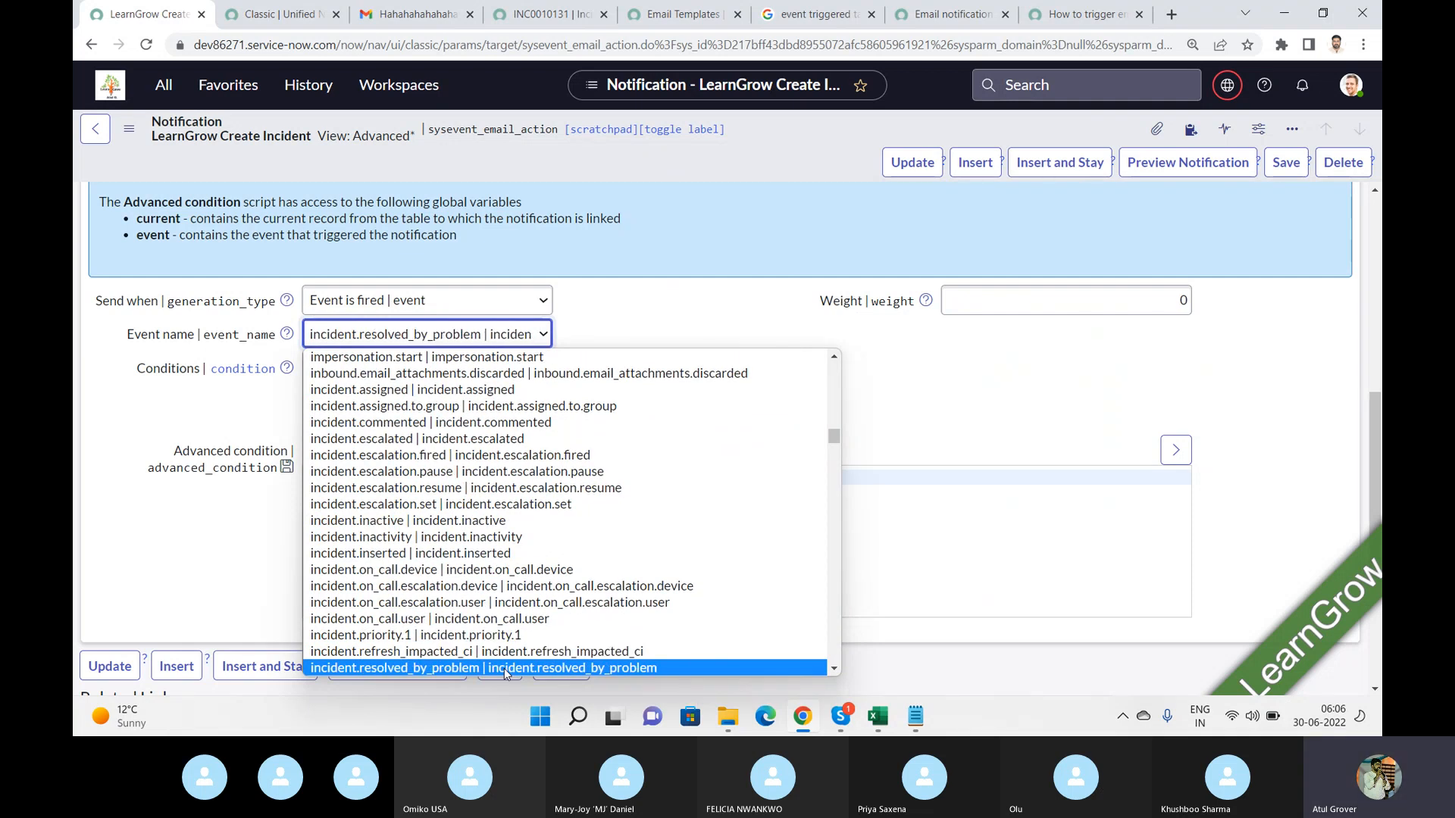
key("Down")
key("Down")
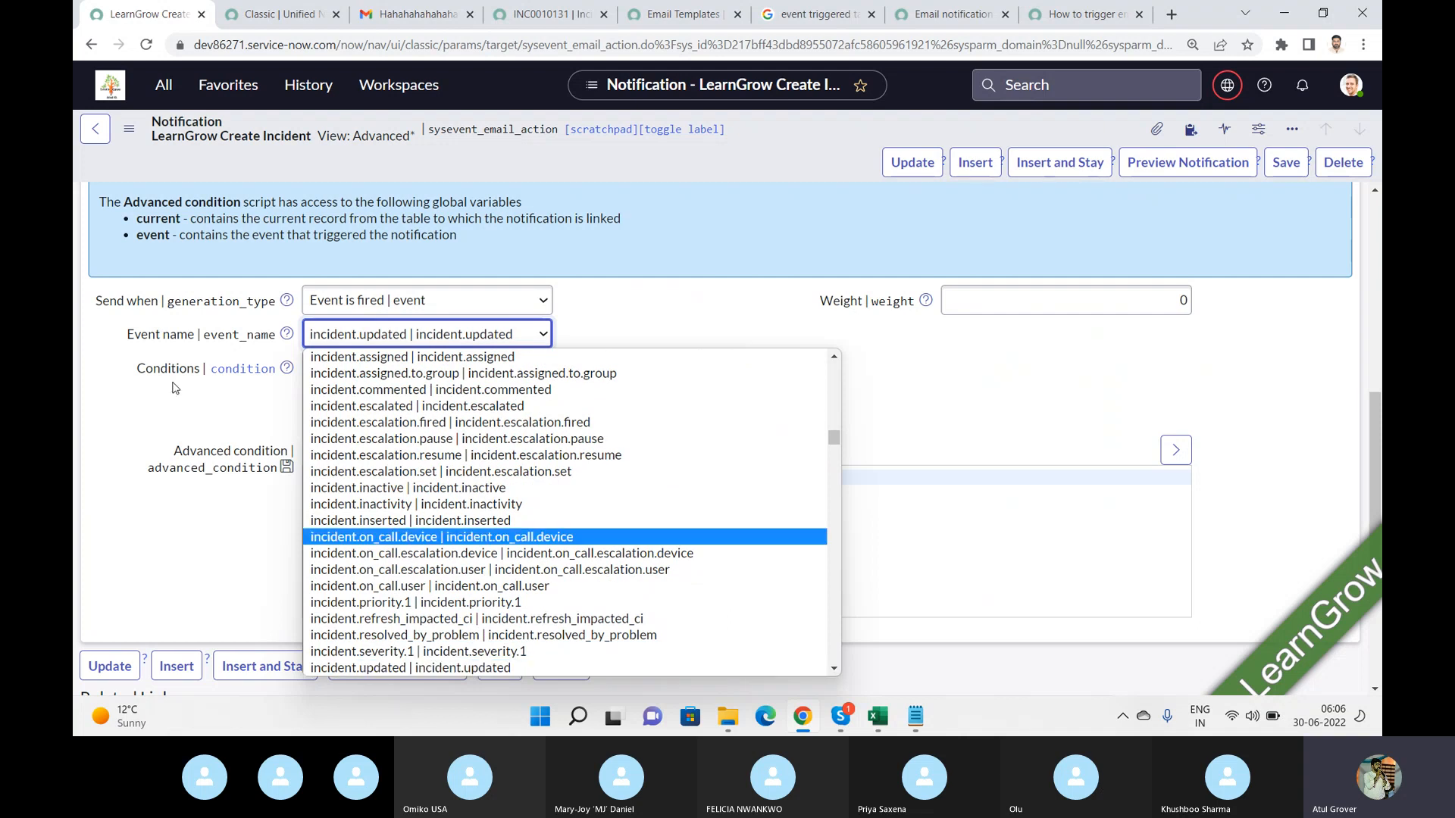
left_click(167, 343)
Show the dictionary info for the Event name field and copy its table name sysevent_email_action.
right_click(167, 343)
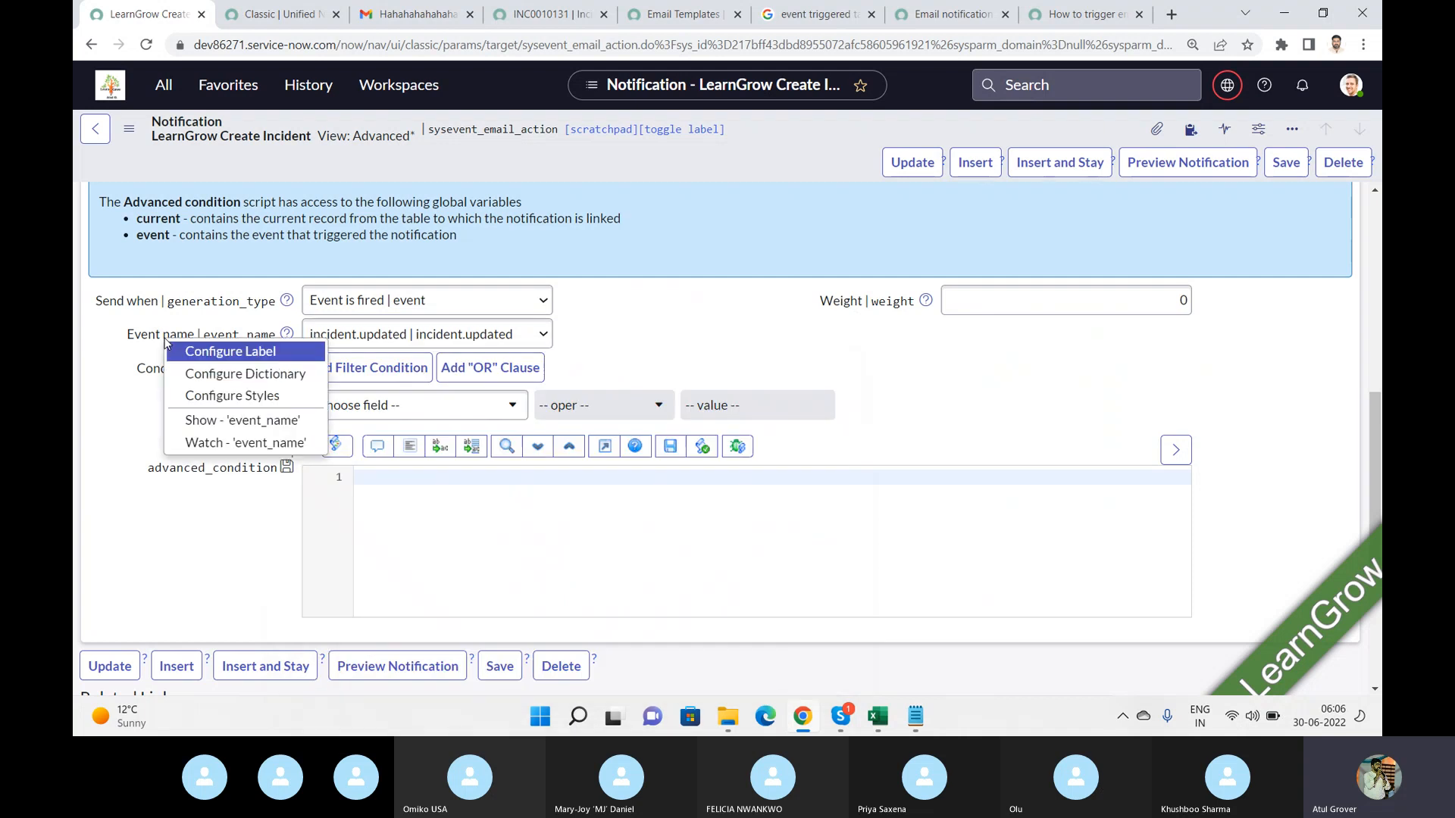
left_click(243, 421)
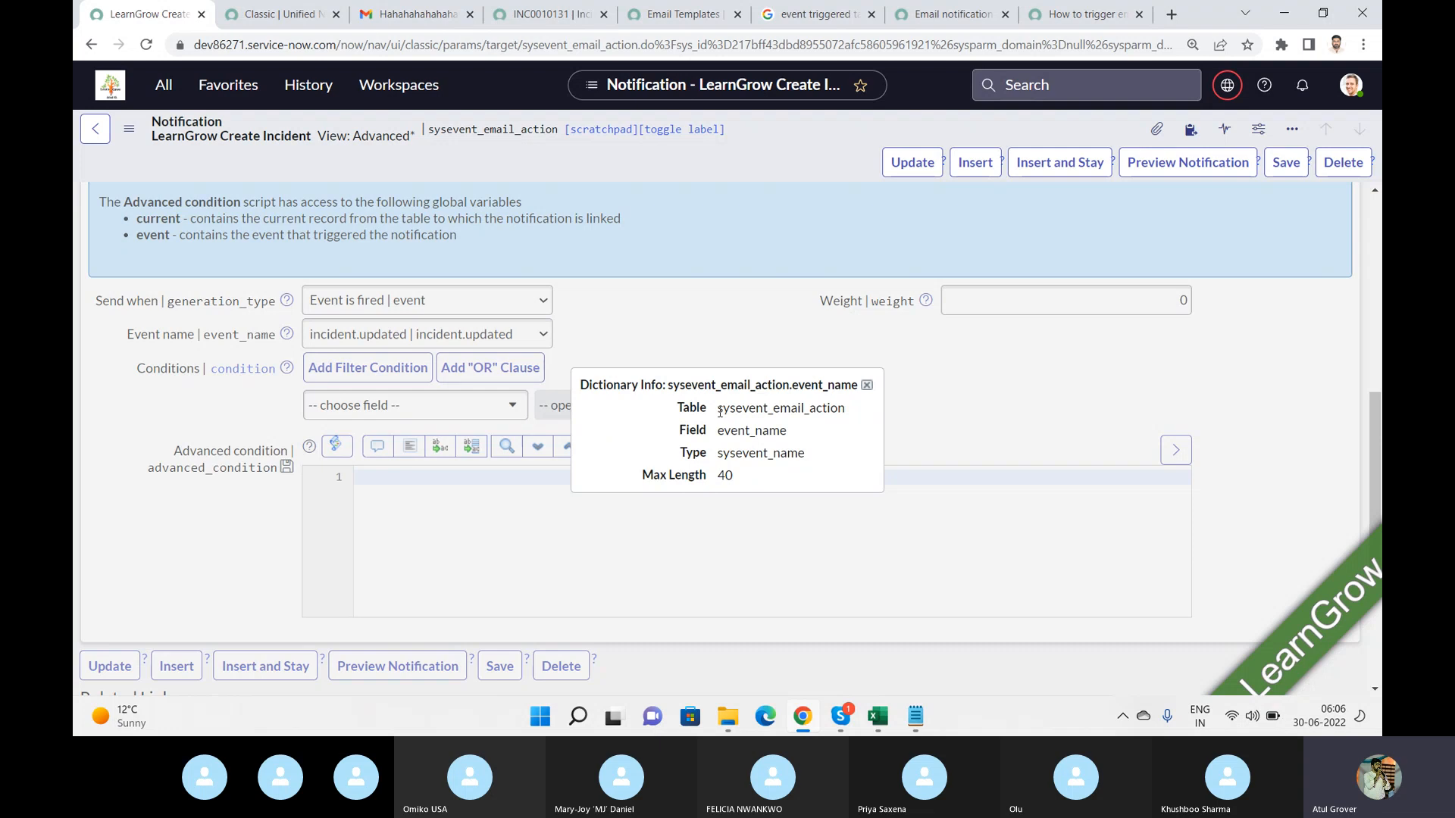
left_click_drag(719, 411, 846, 409)
key("ctrl+c")
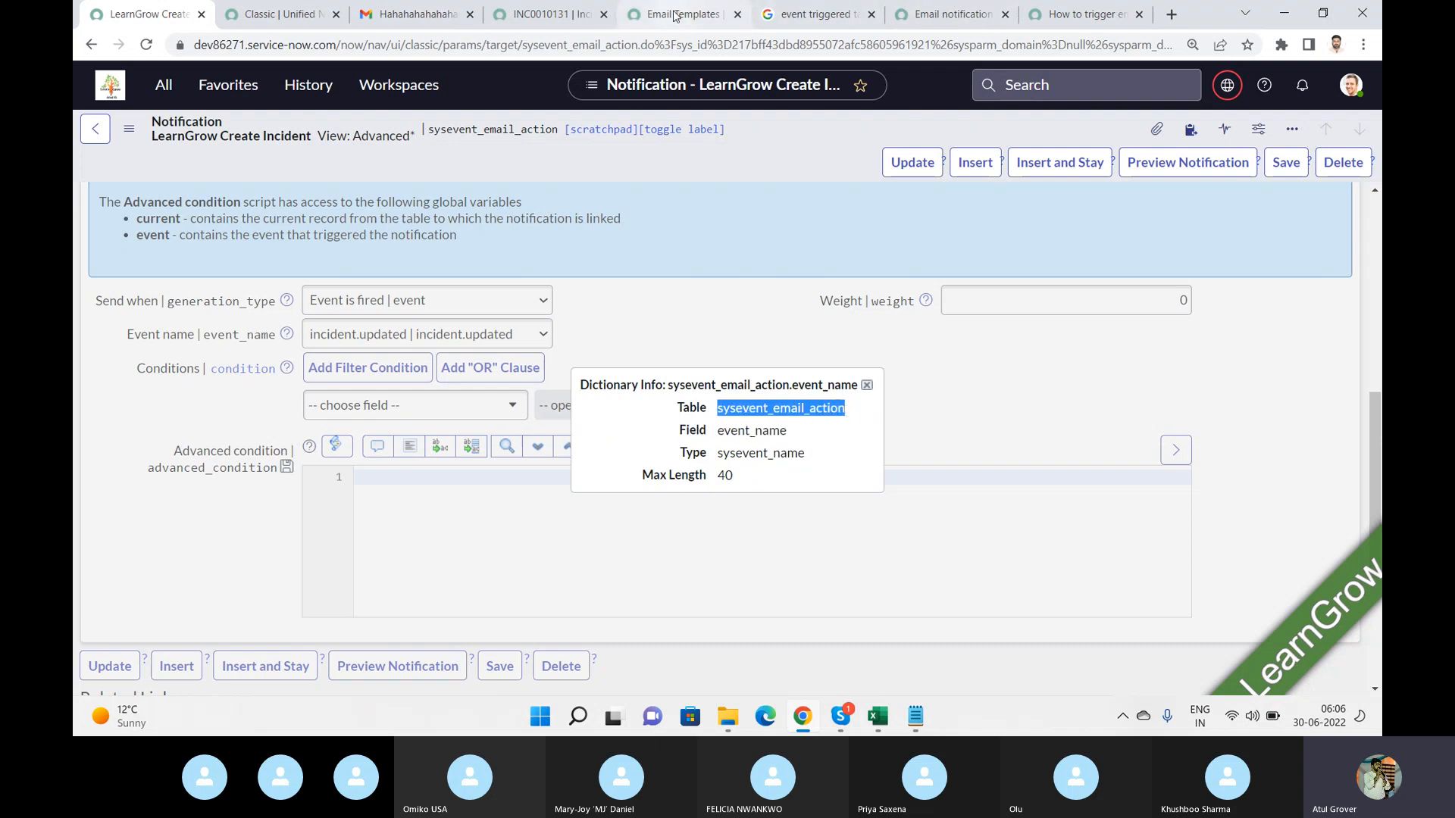
Open the sysevent_email_action_list.do notifications list in the Email Templates tab.
left_click(638, 20)
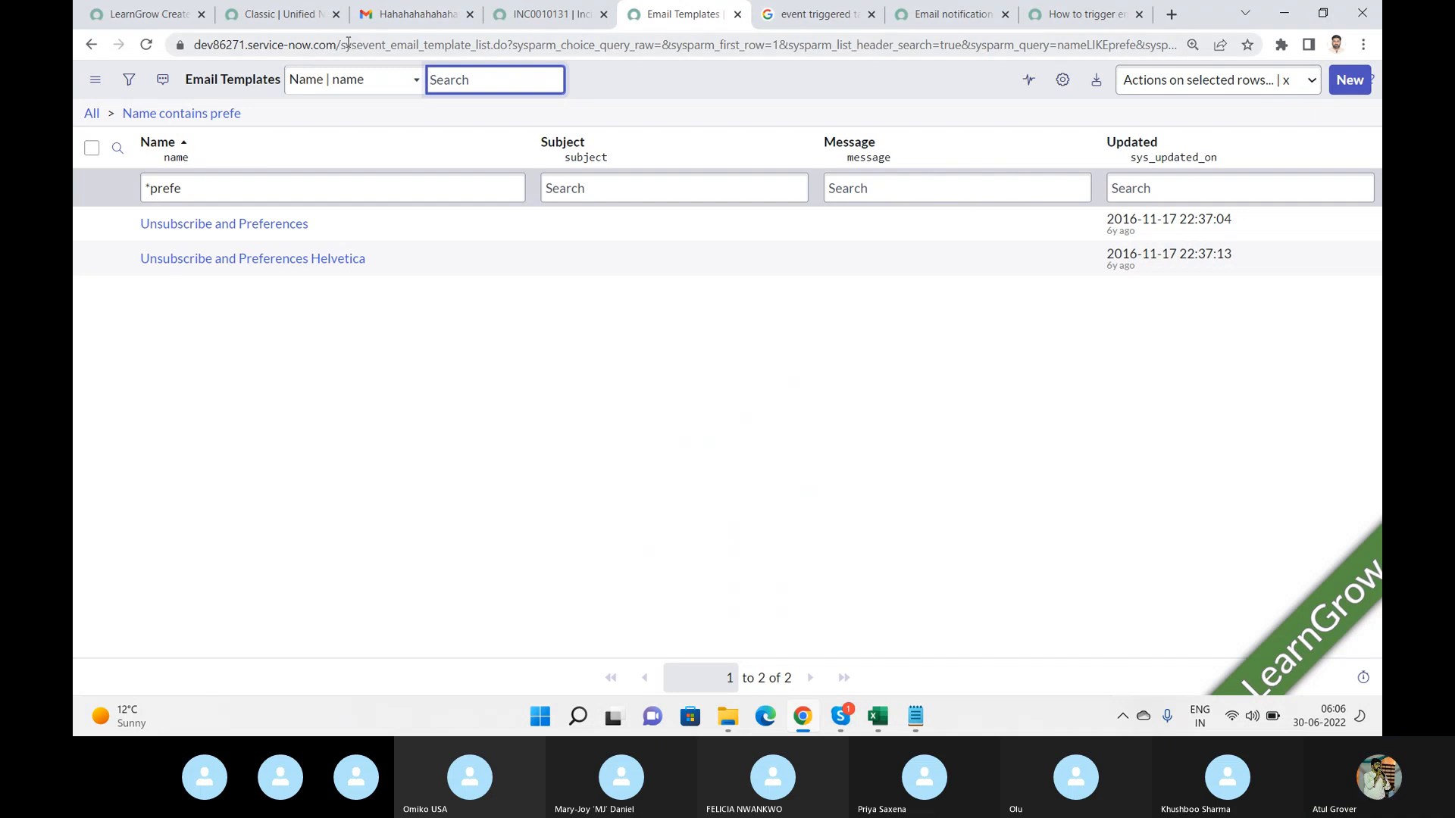
left_click_drag(344, 45, 1380, 112)
key("ctrl+v")
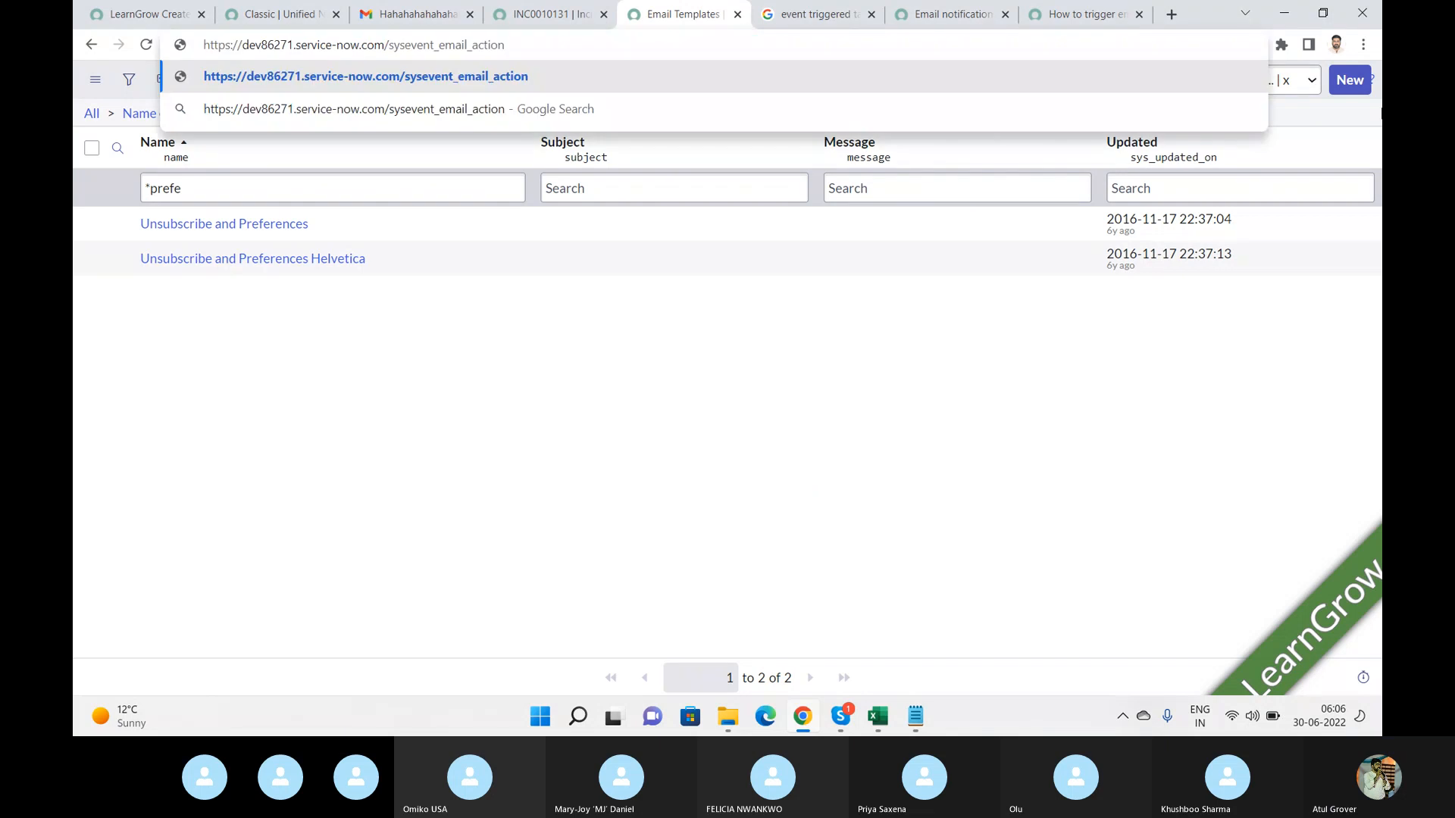
type("_list.do")
key("Return")
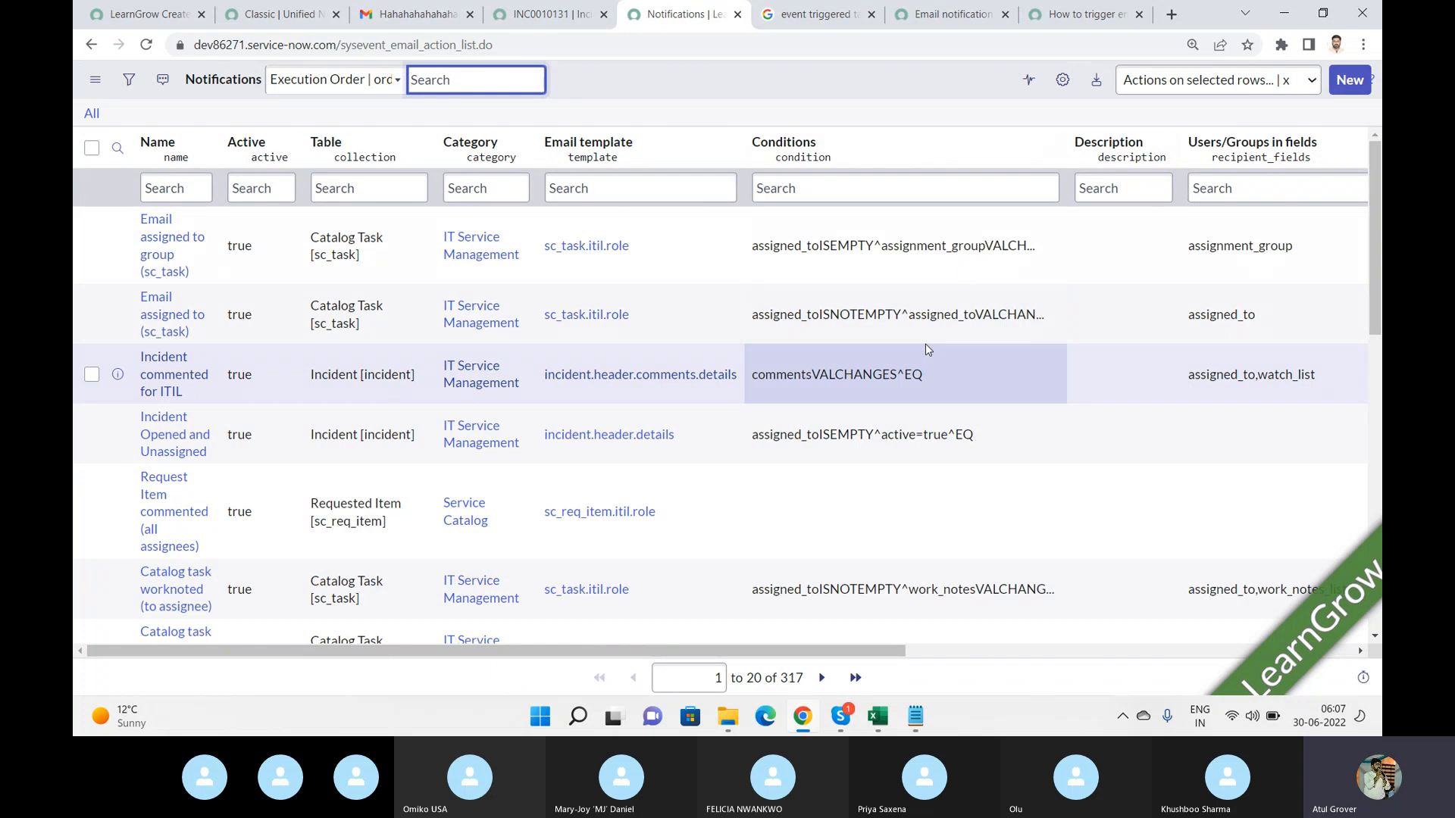
Close and reopen the dictionary info for the notification's Event name field.
left_click(158, 22)
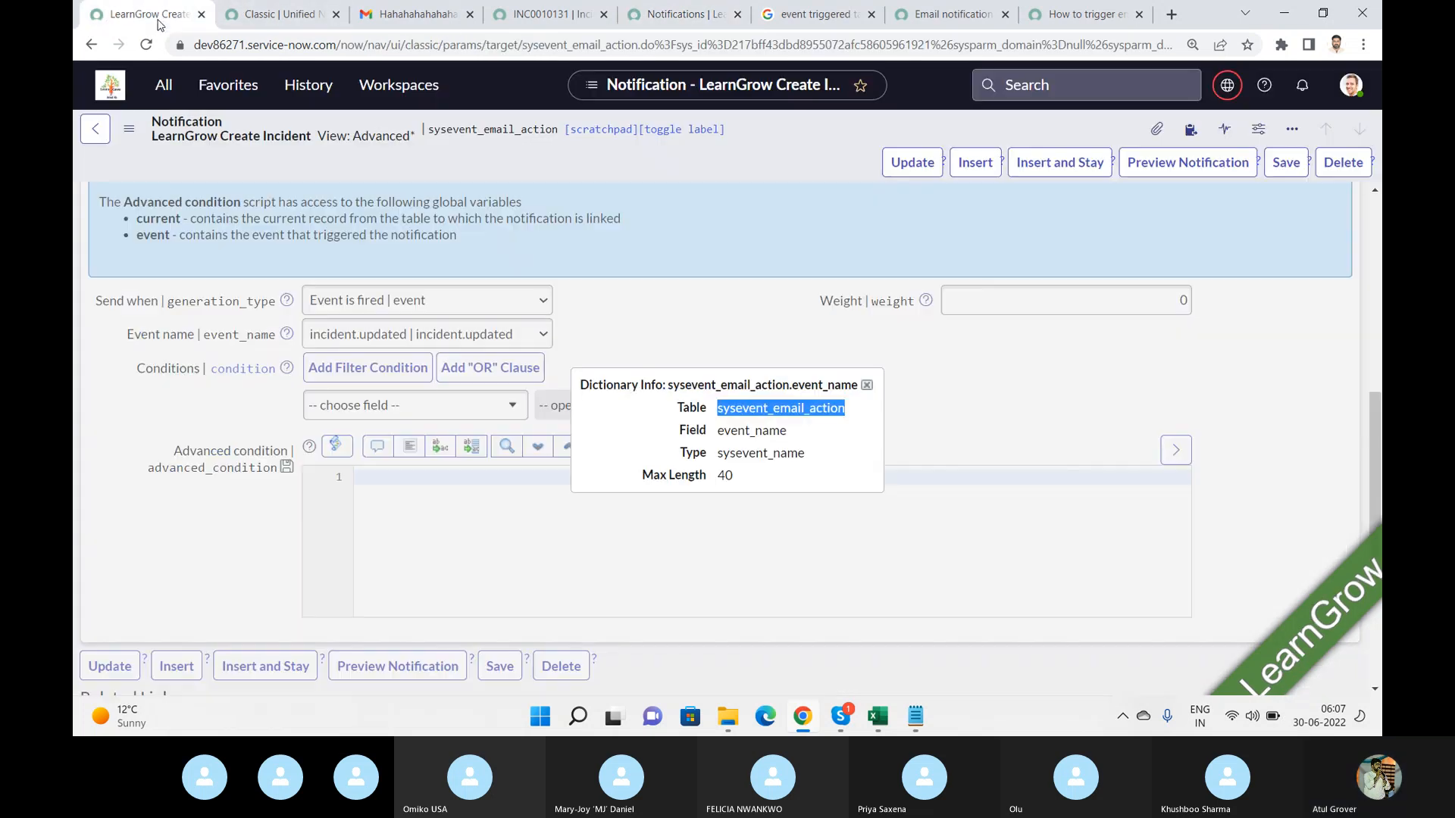
left_click(1020, 398)
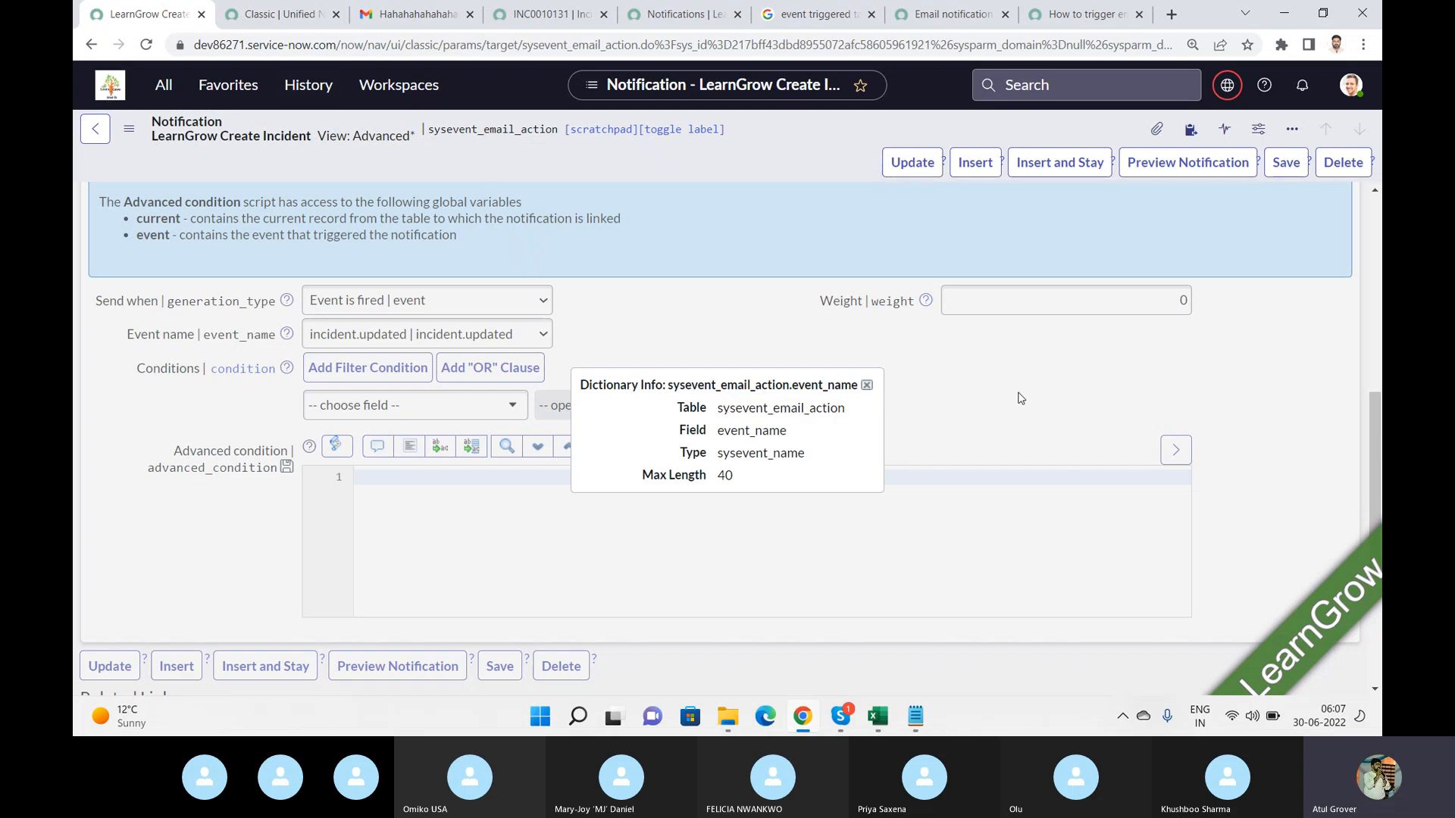
left_click(869, 385)
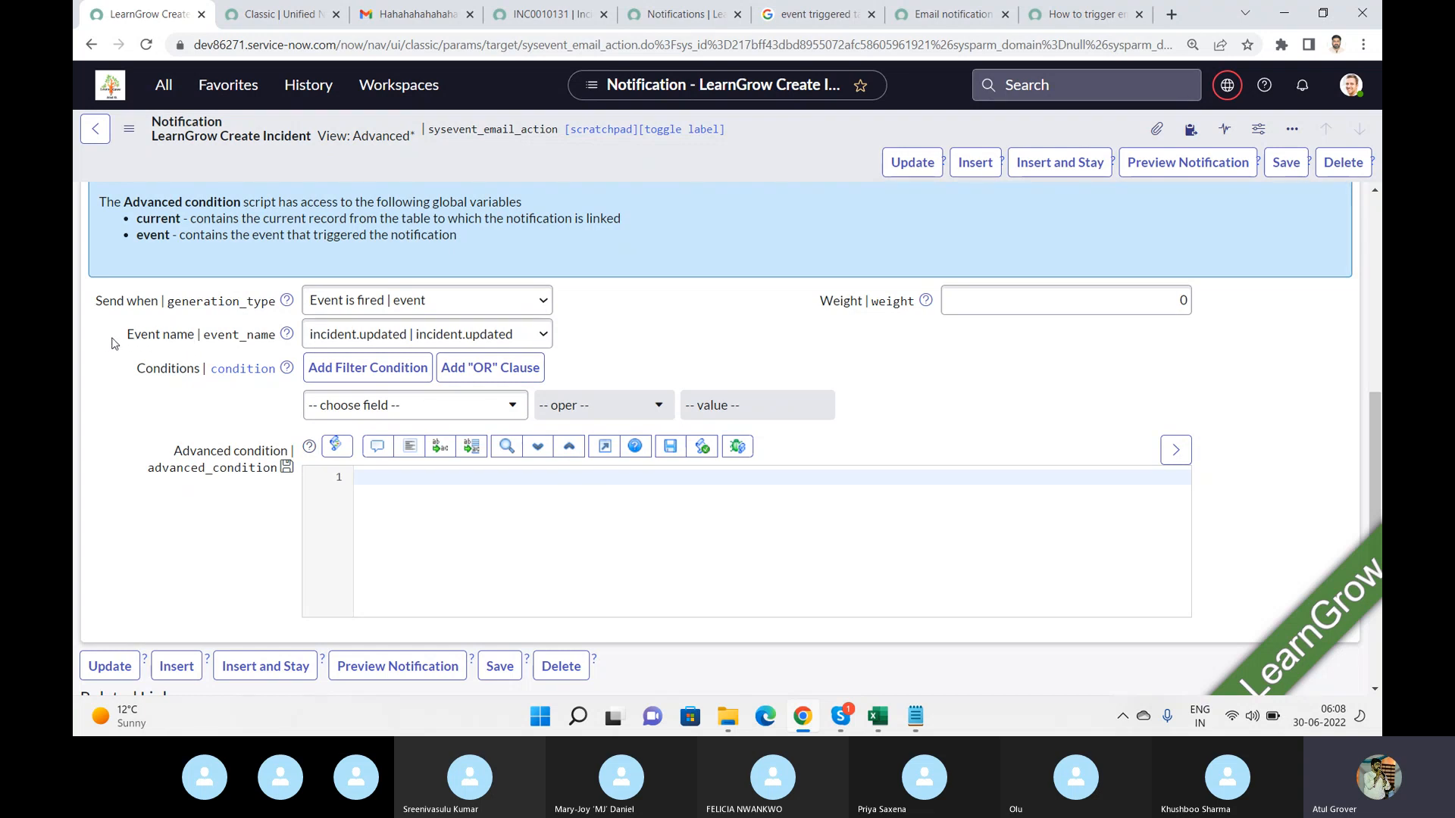
right_click(162, 340)
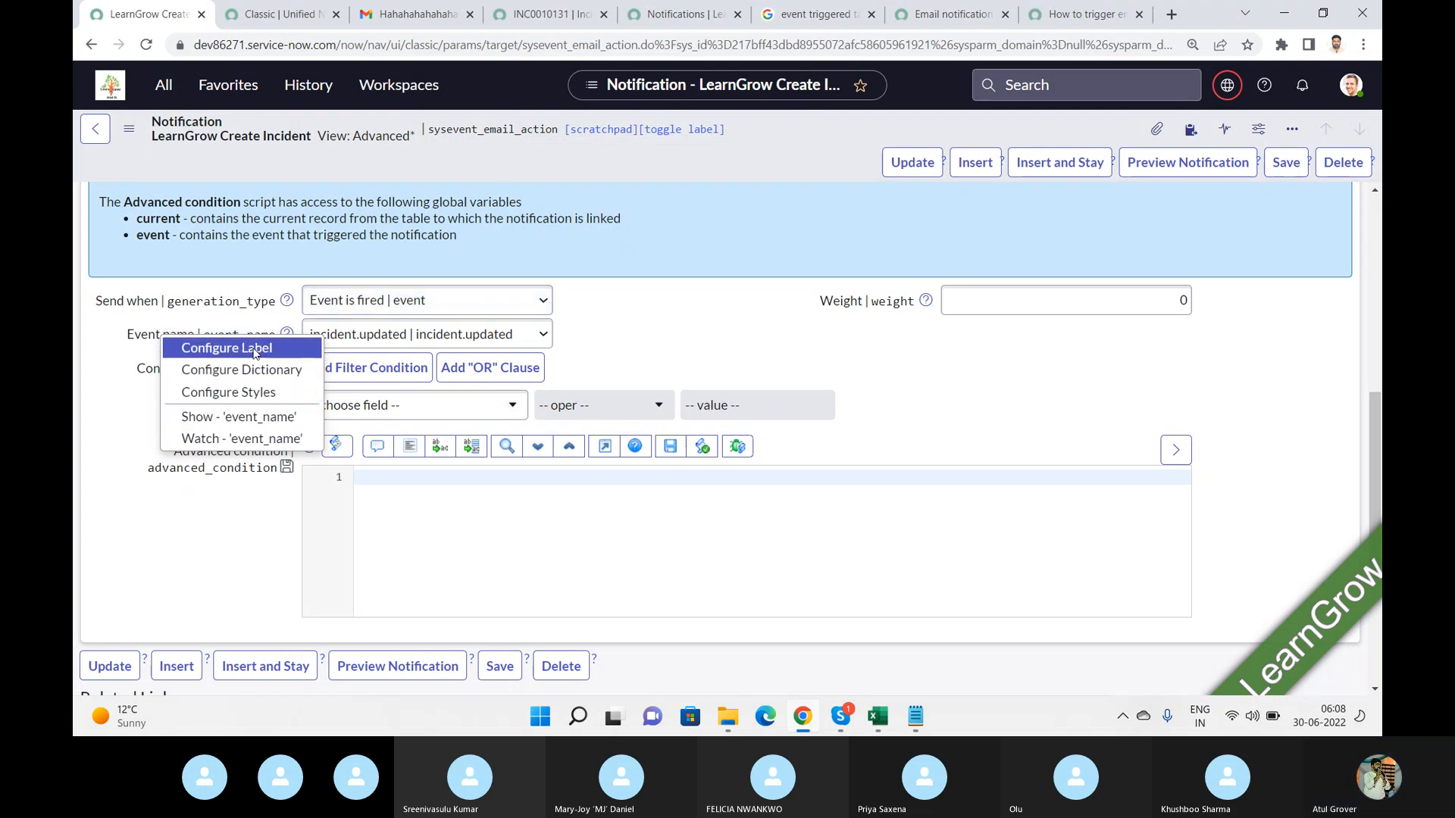
left_click(236, 425)
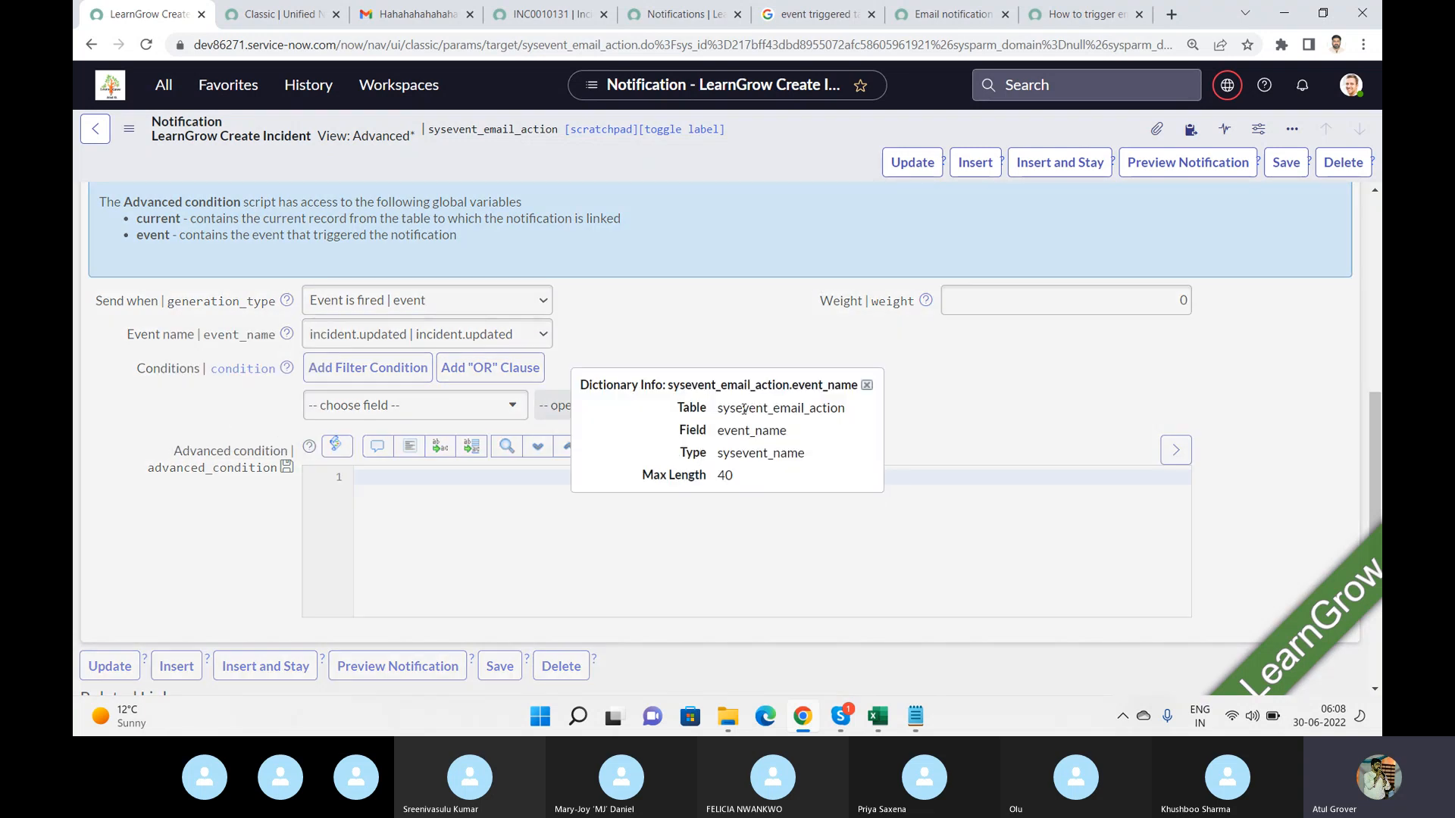
Open the Email assigned to group (sc_task) notification from the list and configure its table.
left_click(667, 16)
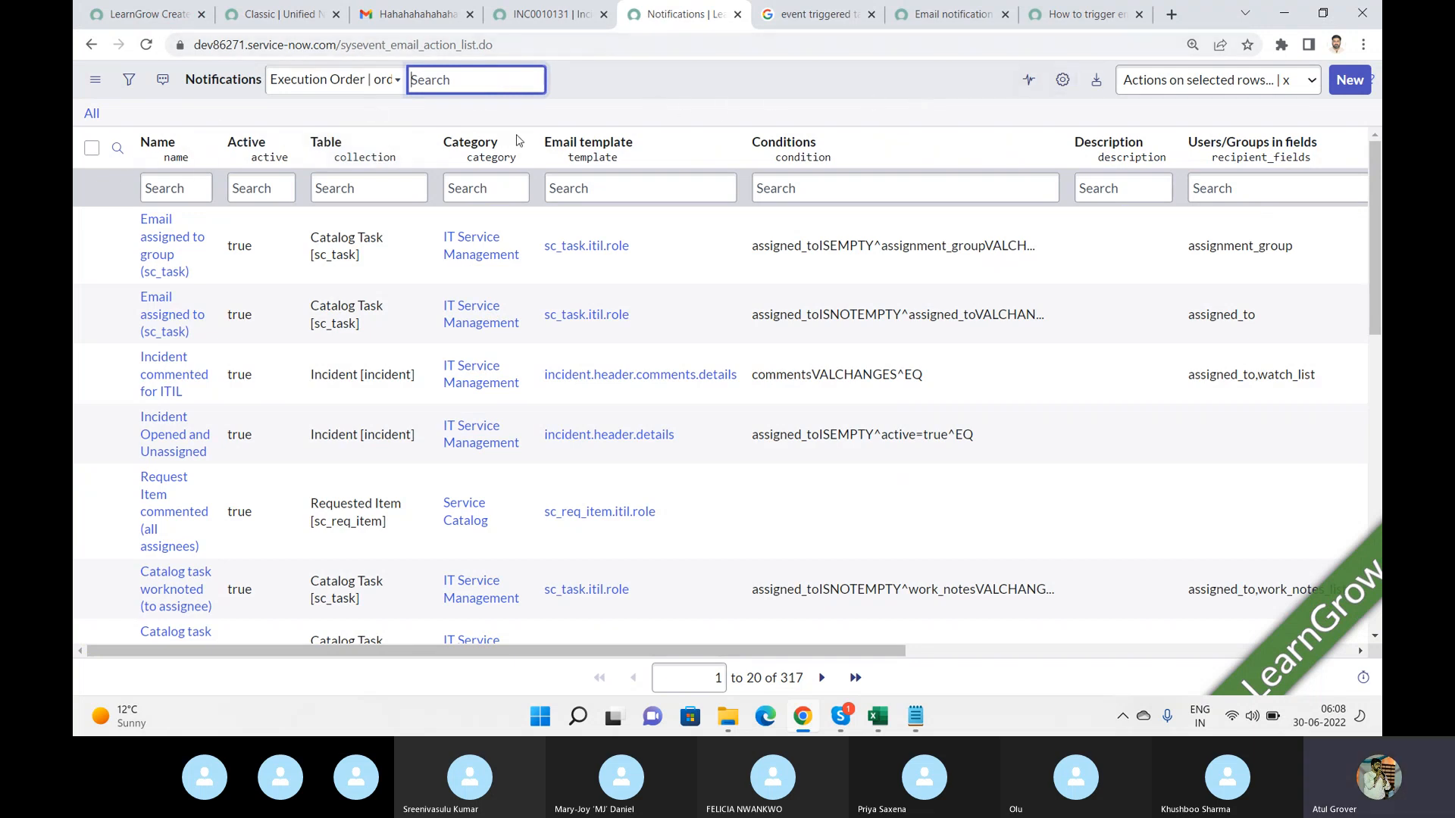
left_click(167, 237)
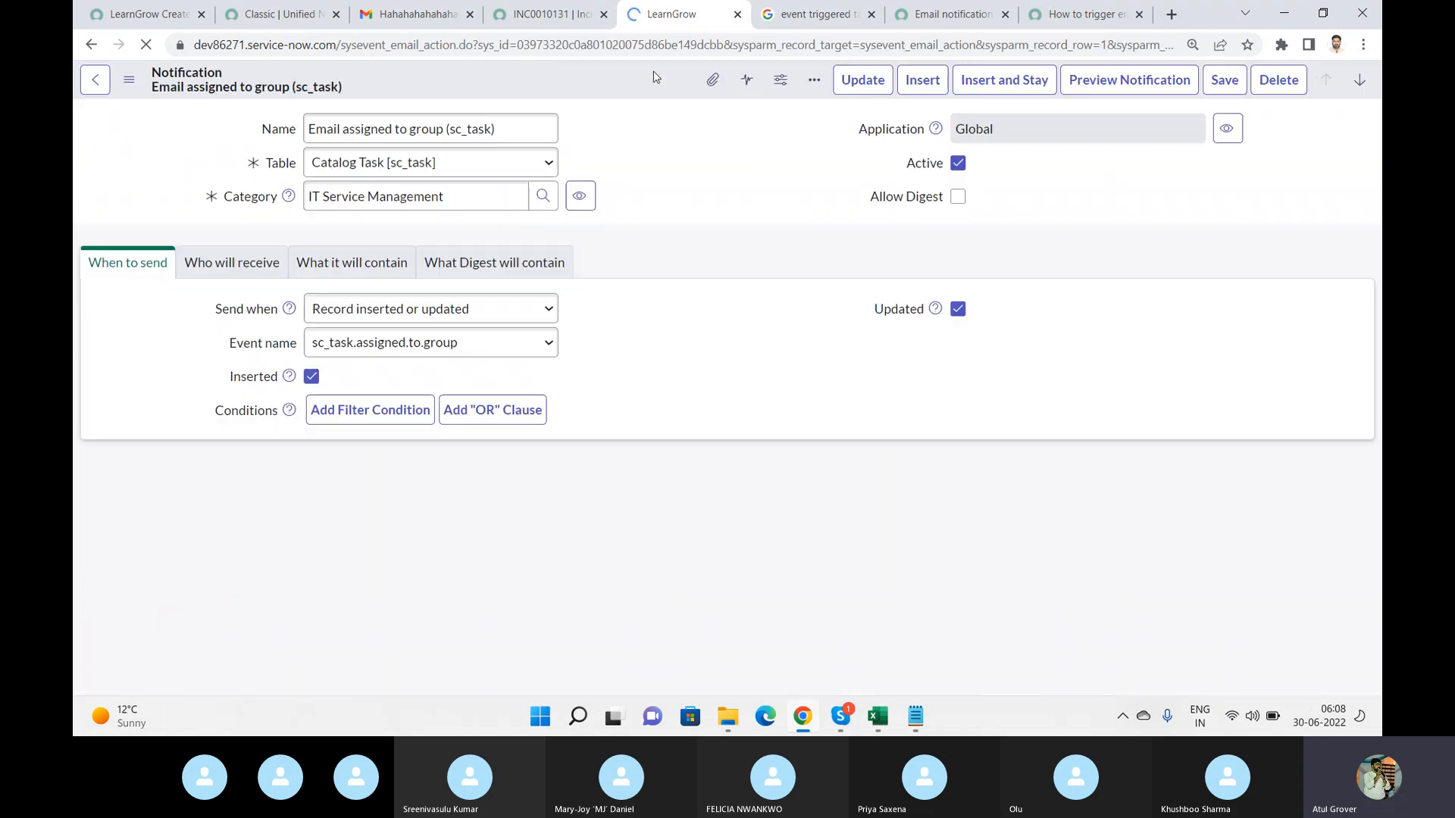
right_click(656, 77)
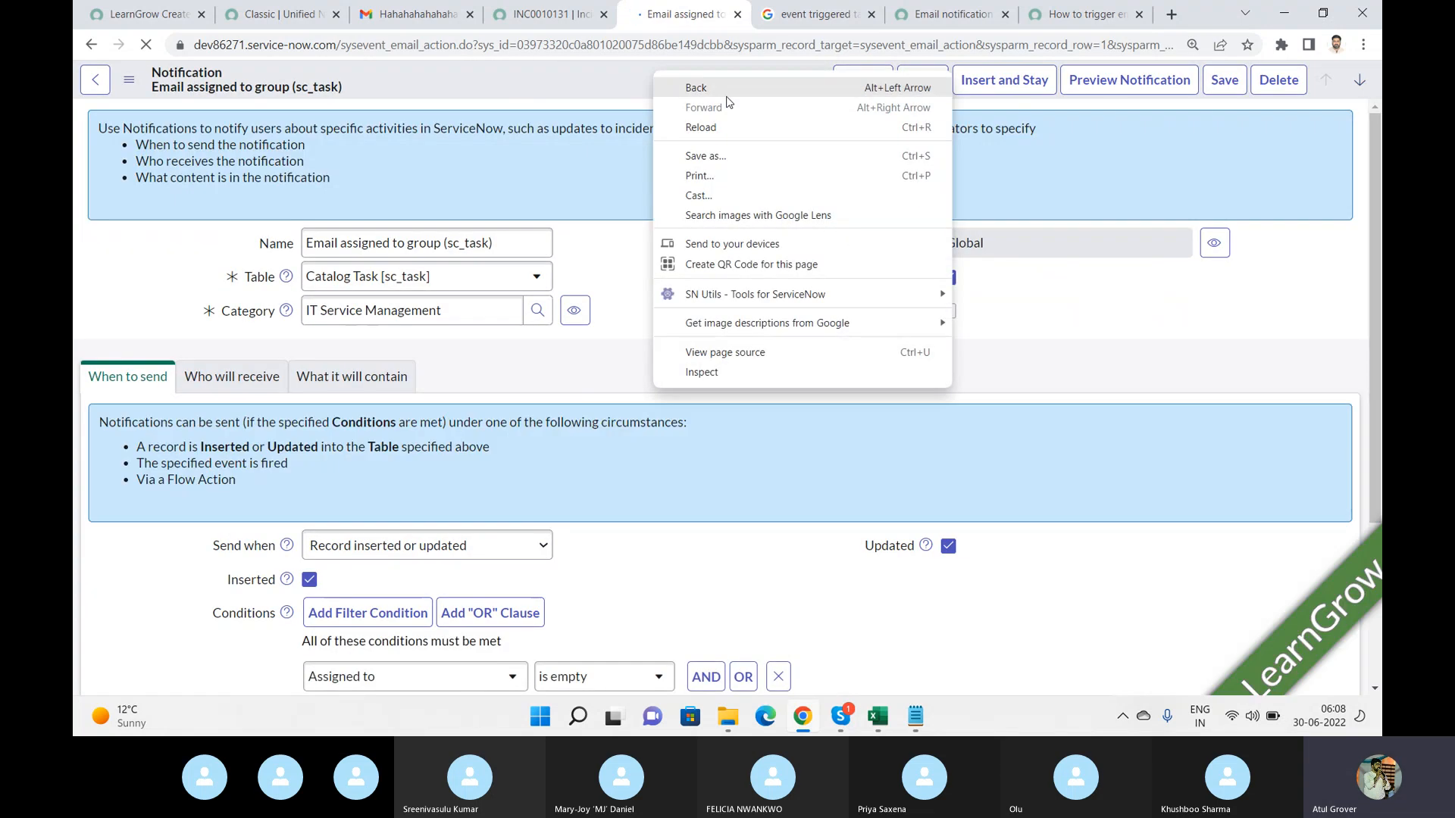
right_click(610, 81)
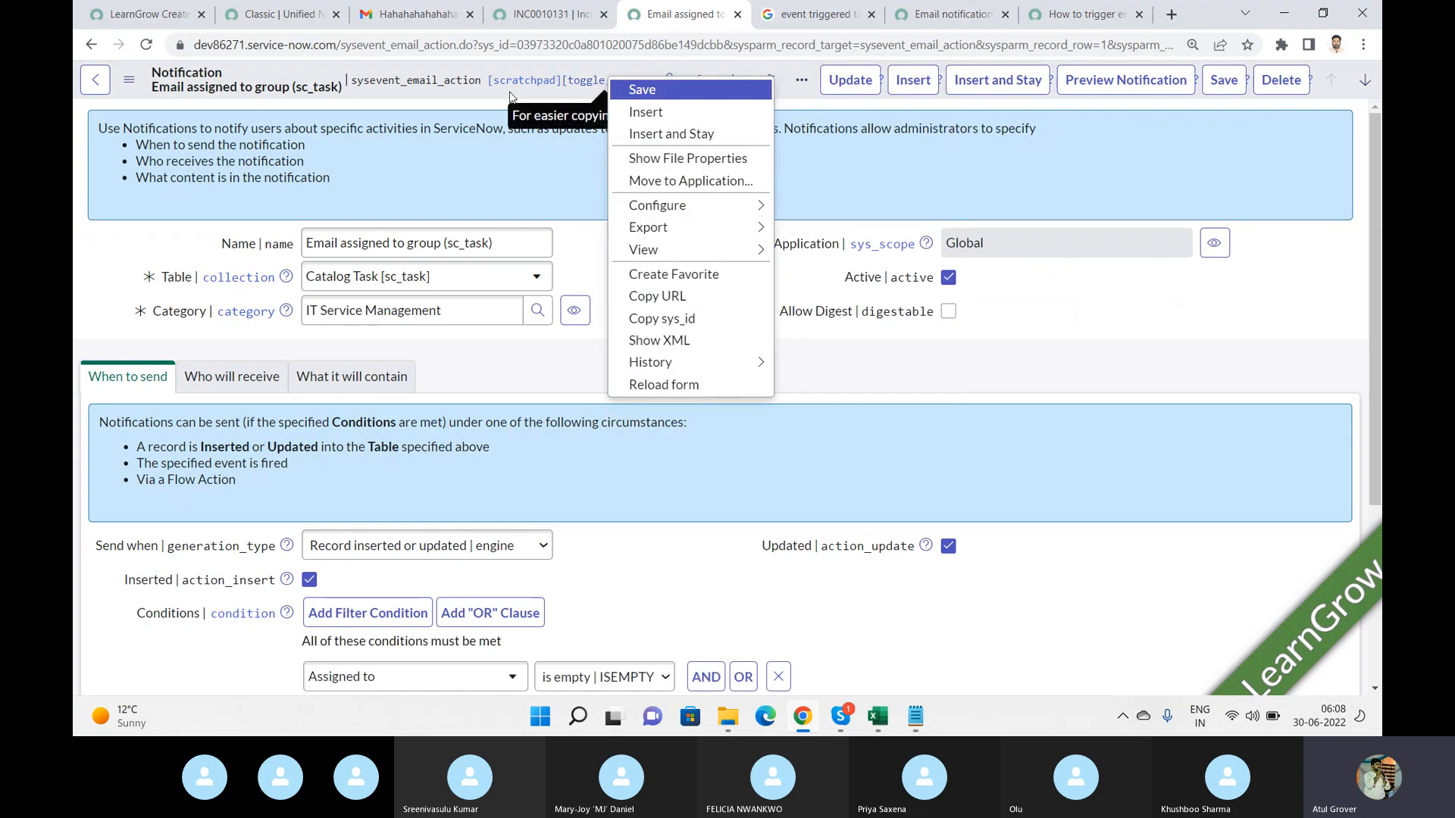
mouse_move(746, 205)
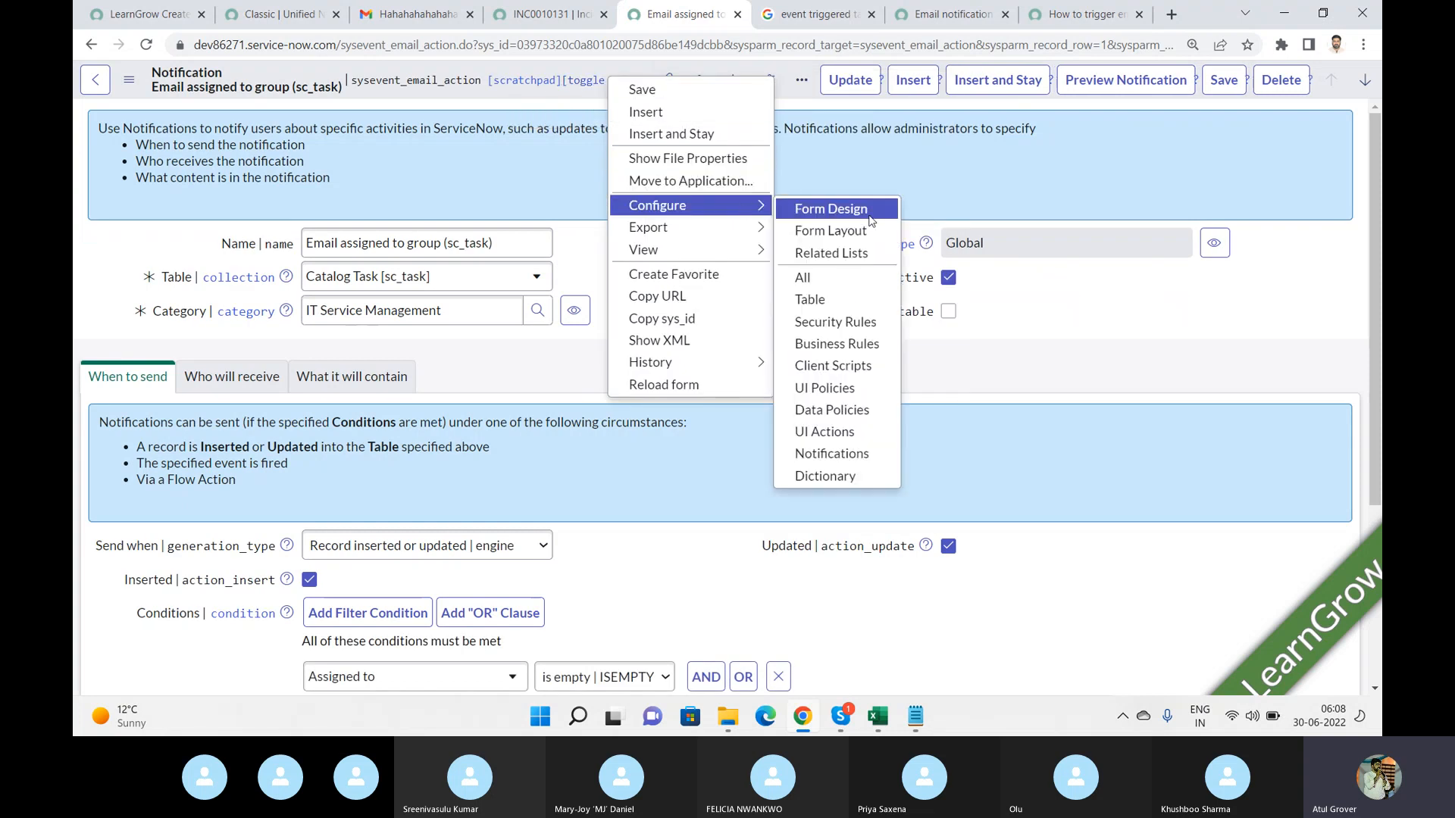
left_click(835, 301)
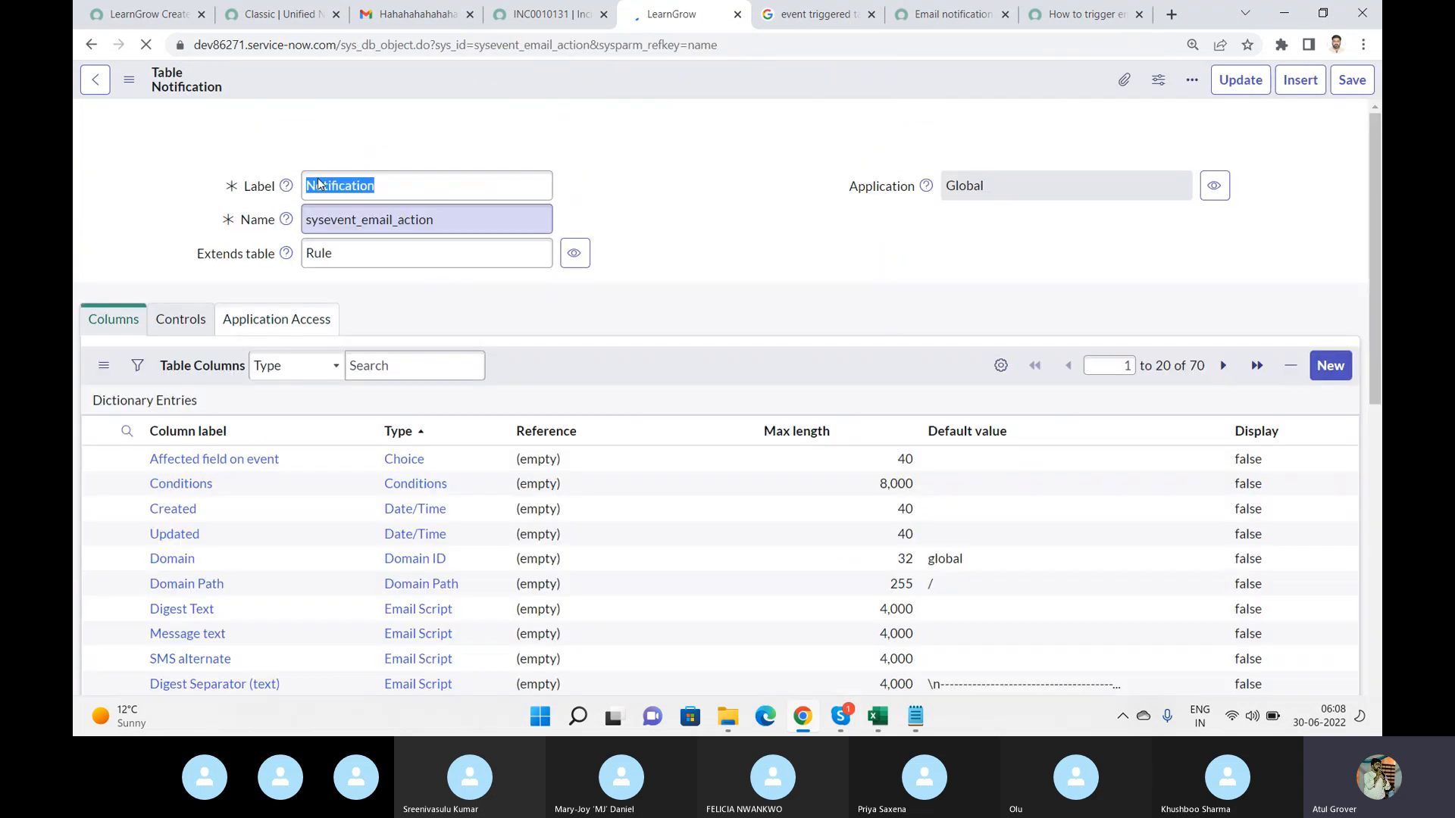
Filter the Notification table's dictionary entries to column labels containing event.
left_click(167, 15)
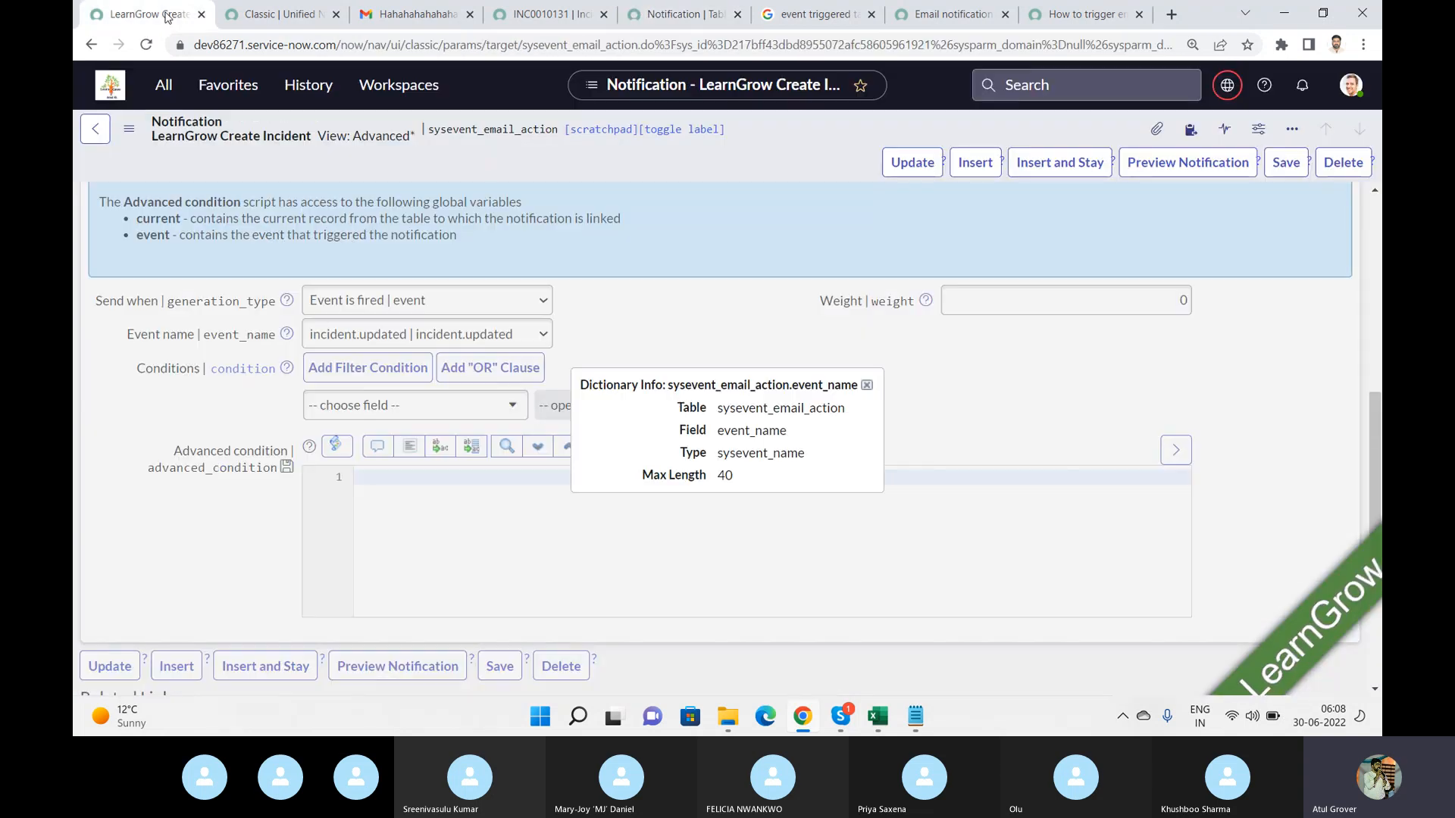
left_click(682, 15)
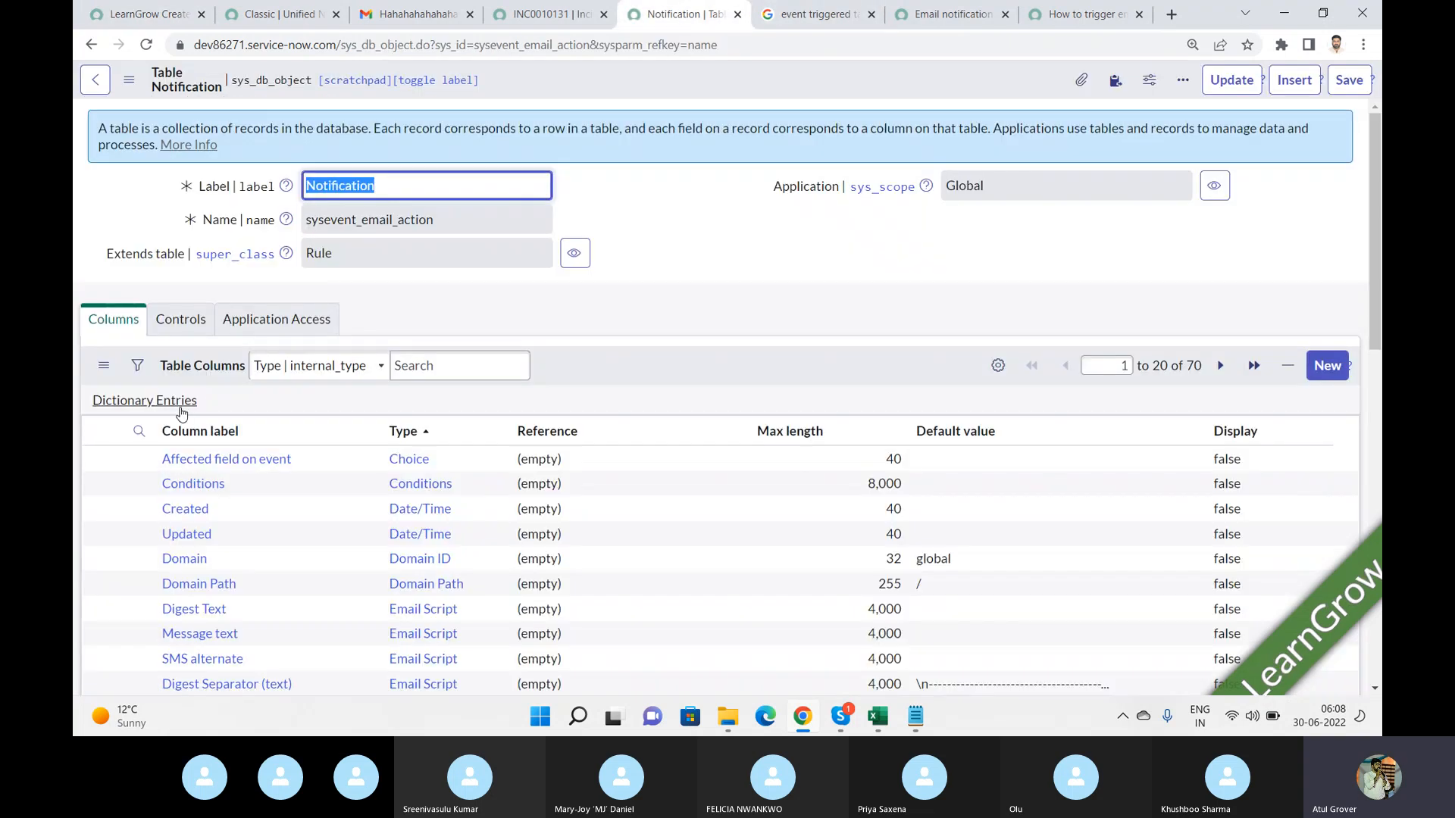
left_click(139, 430)
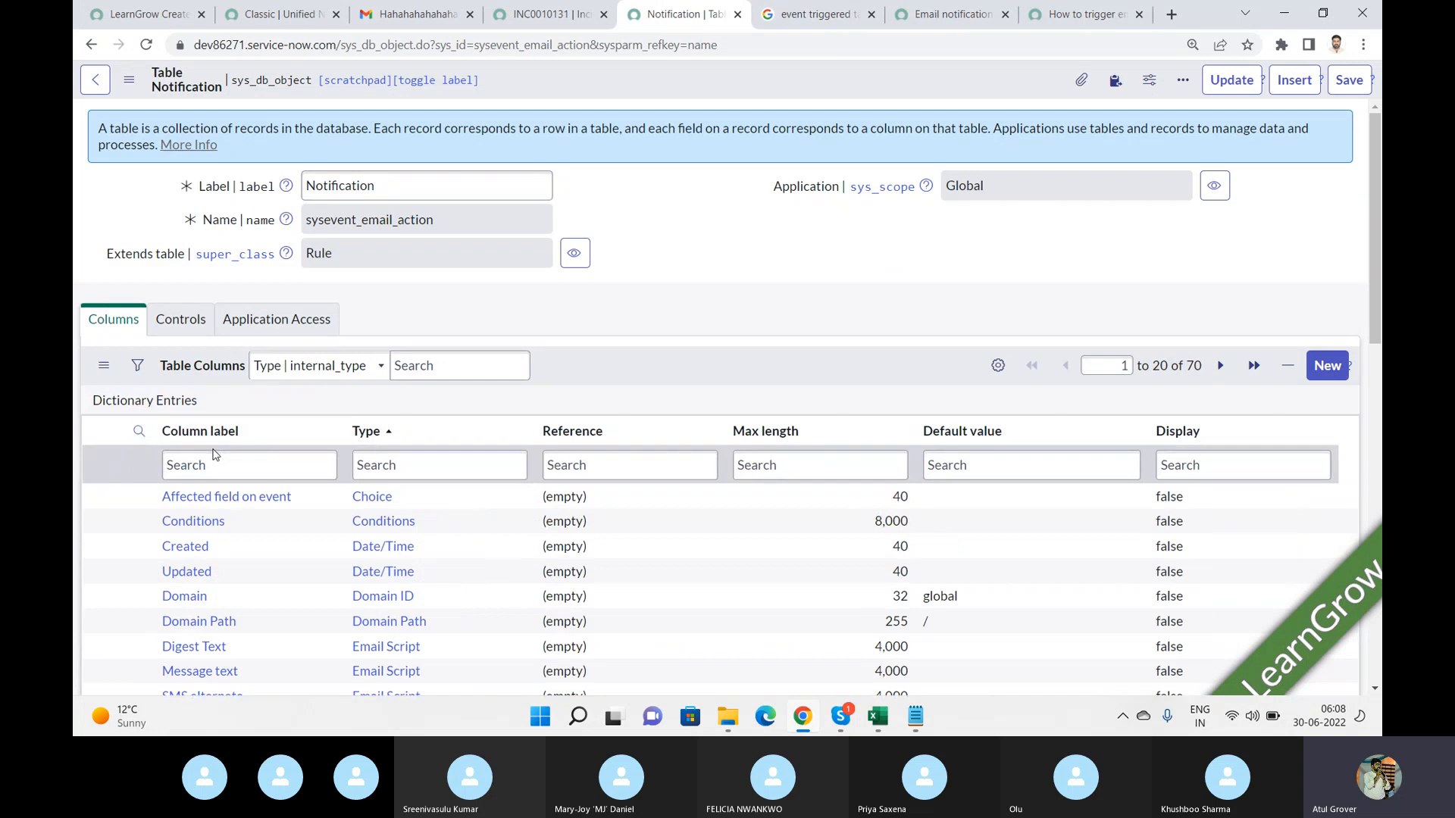
left_click(214, 464)
type("*")
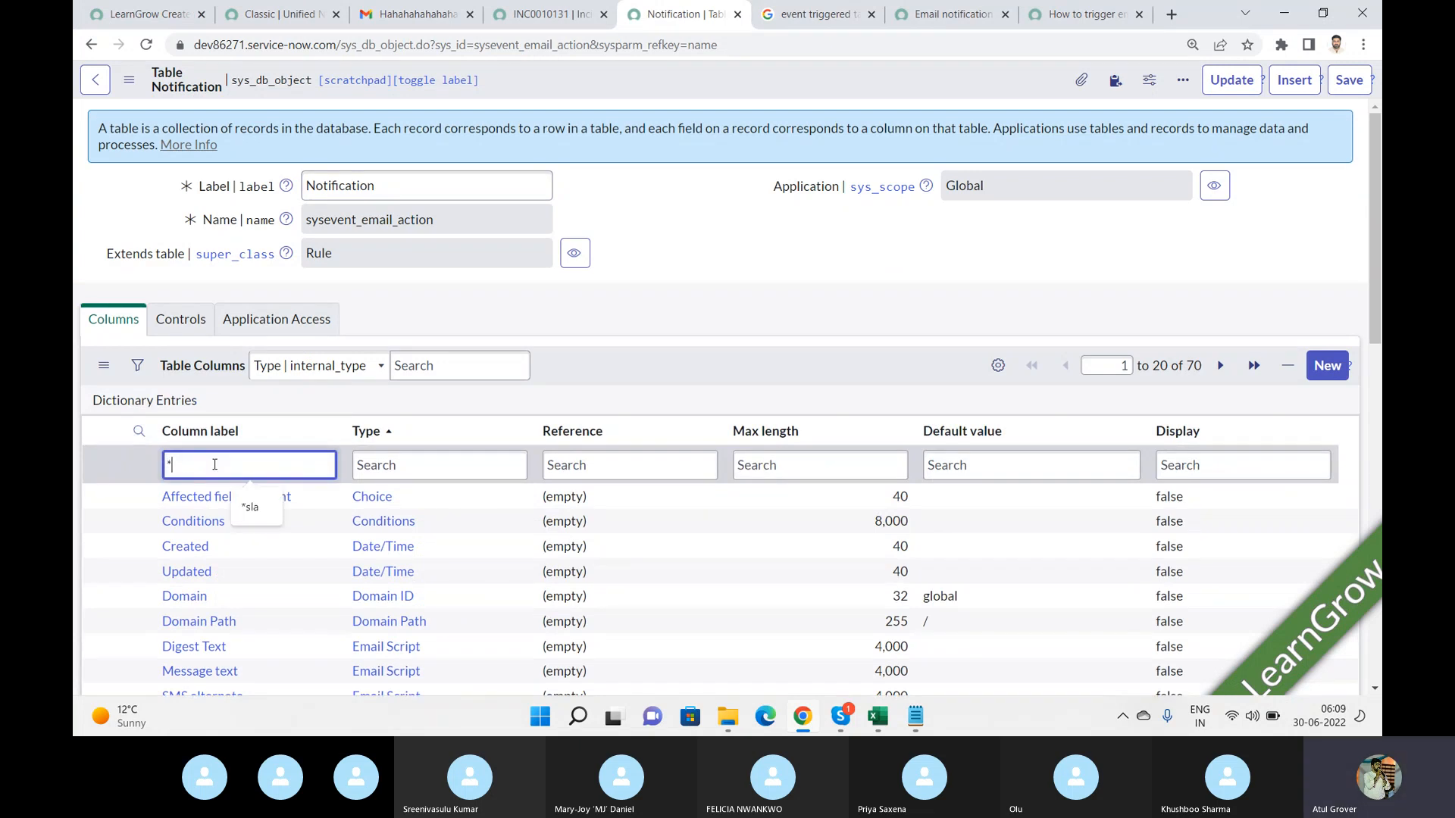
type("event")
key("Return")
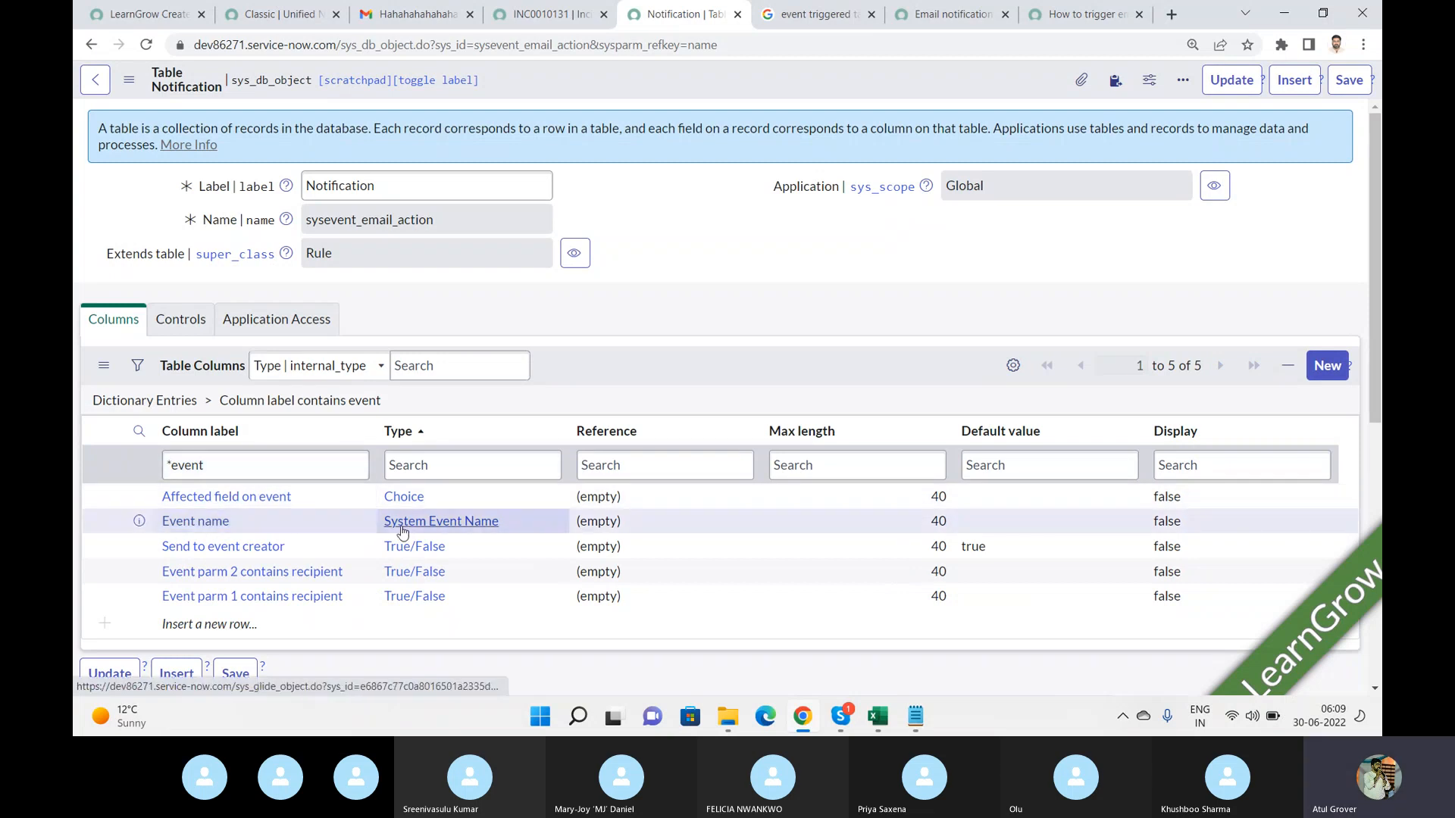
Open the Event name dictionary entry and select its System Event Name type.
left_click(210, 522)
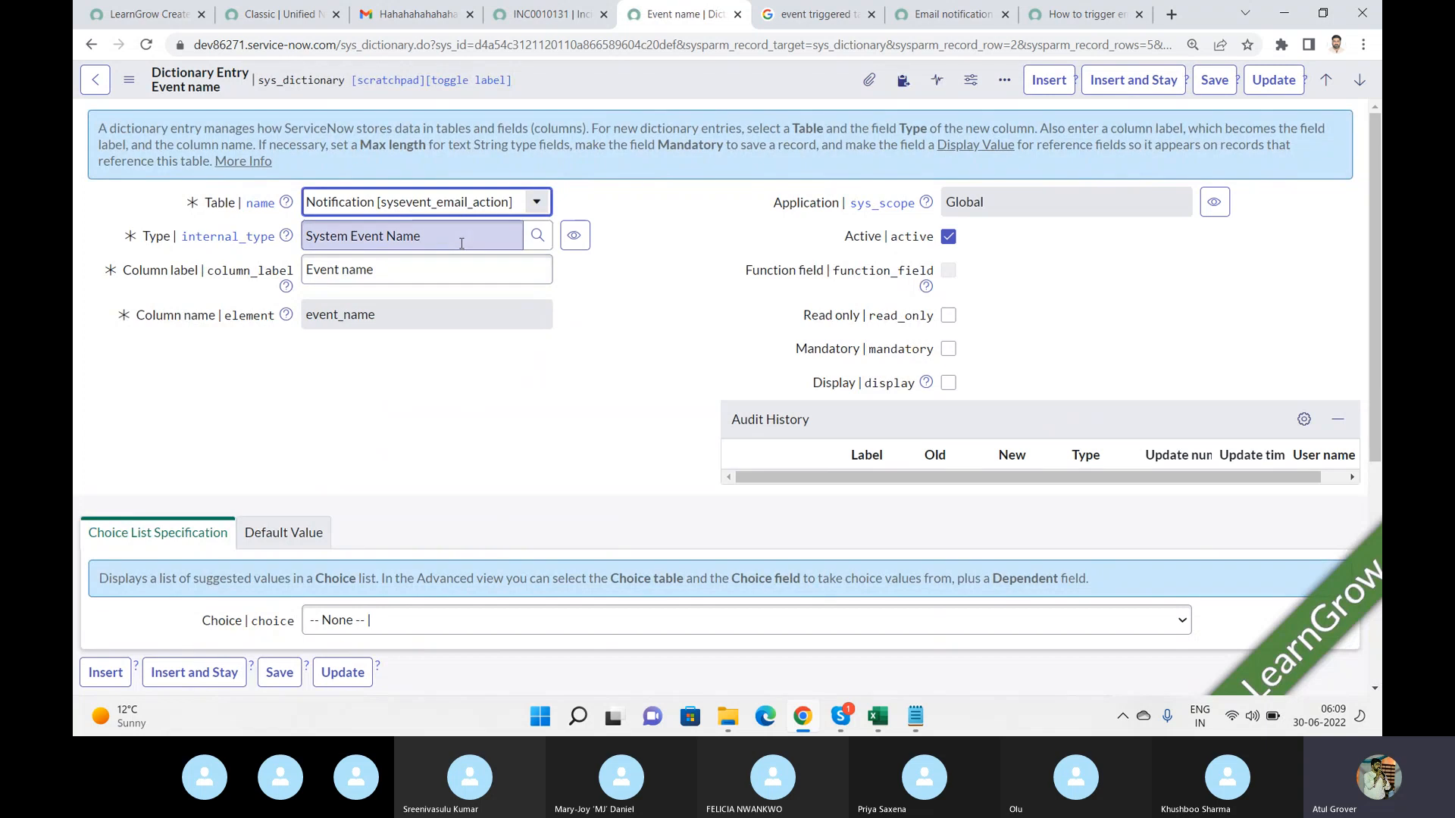
left_click_drag(461, 244, 243, 250)
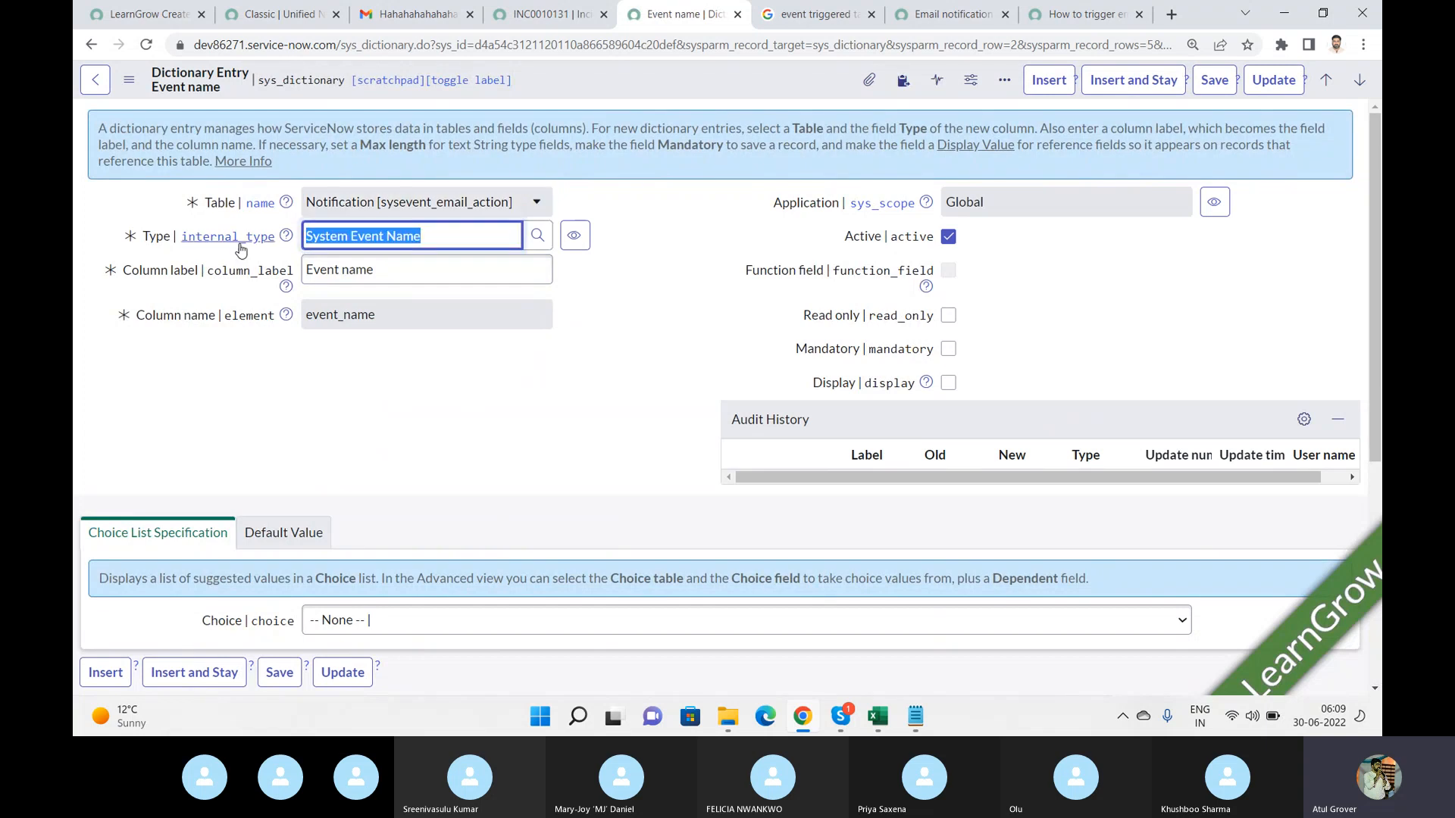
Open the System Event Name field class record in a separate window, review it, and close it.
left_click(575, 236)
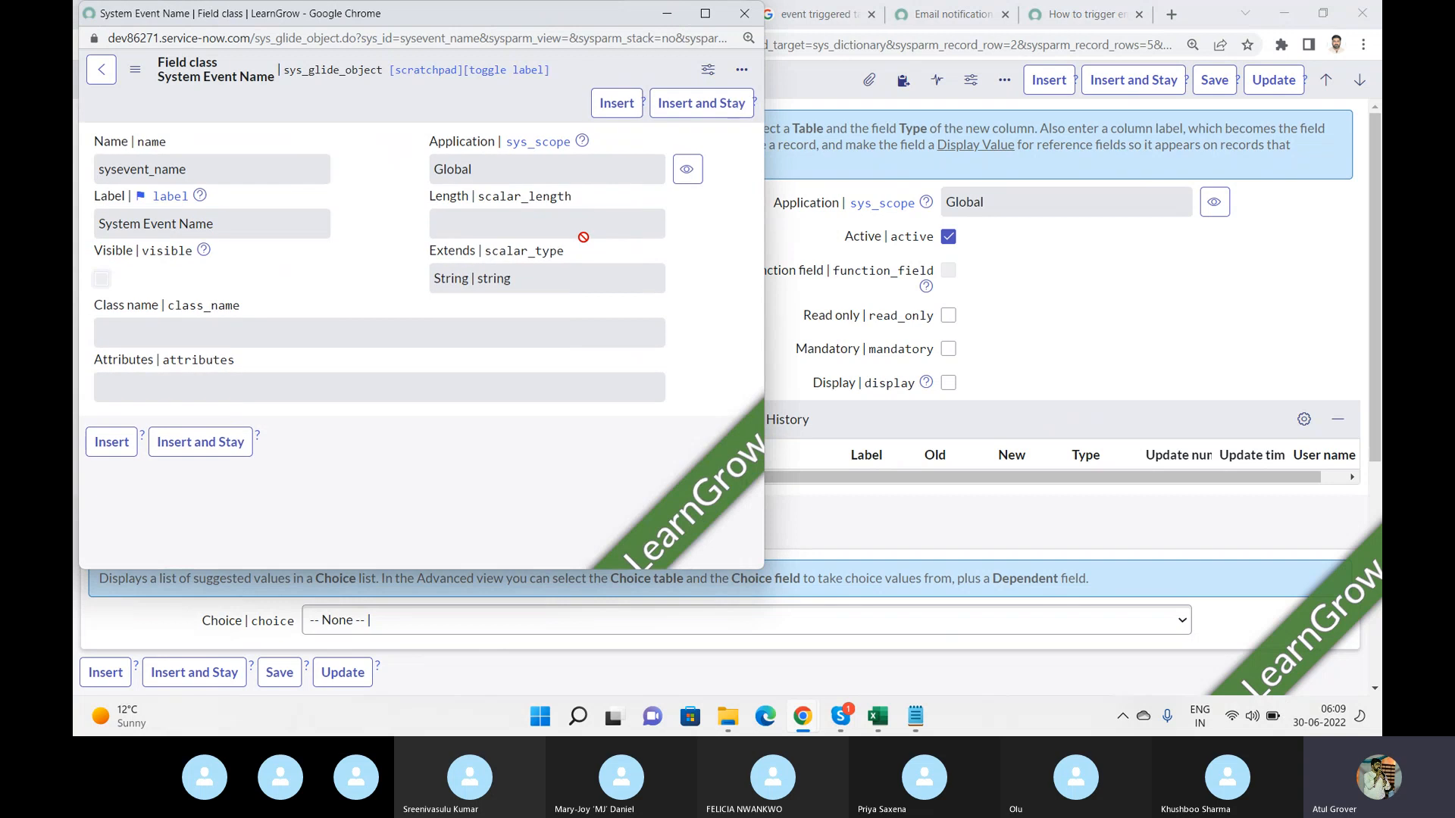
left_click(745, 14)
mouse_move(1377, 175)
left_mouse_down()
mouse_move(1378, 362)
mouse_move(1379, 177)
left_mouse_up()
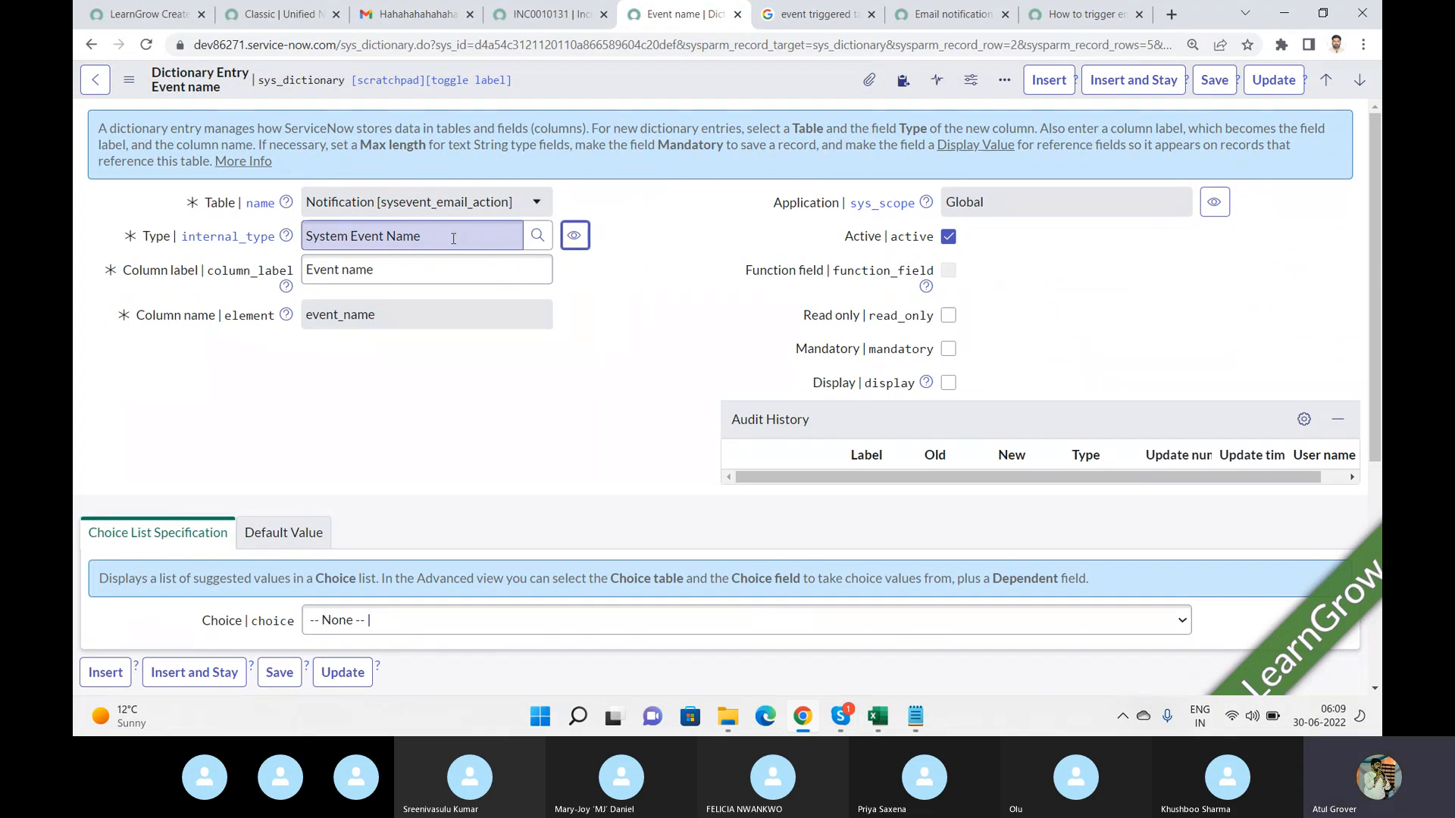
Return to the LearnGrow Create Incident notification and close the Event name dictionary info popup.
left_click(152, 21)
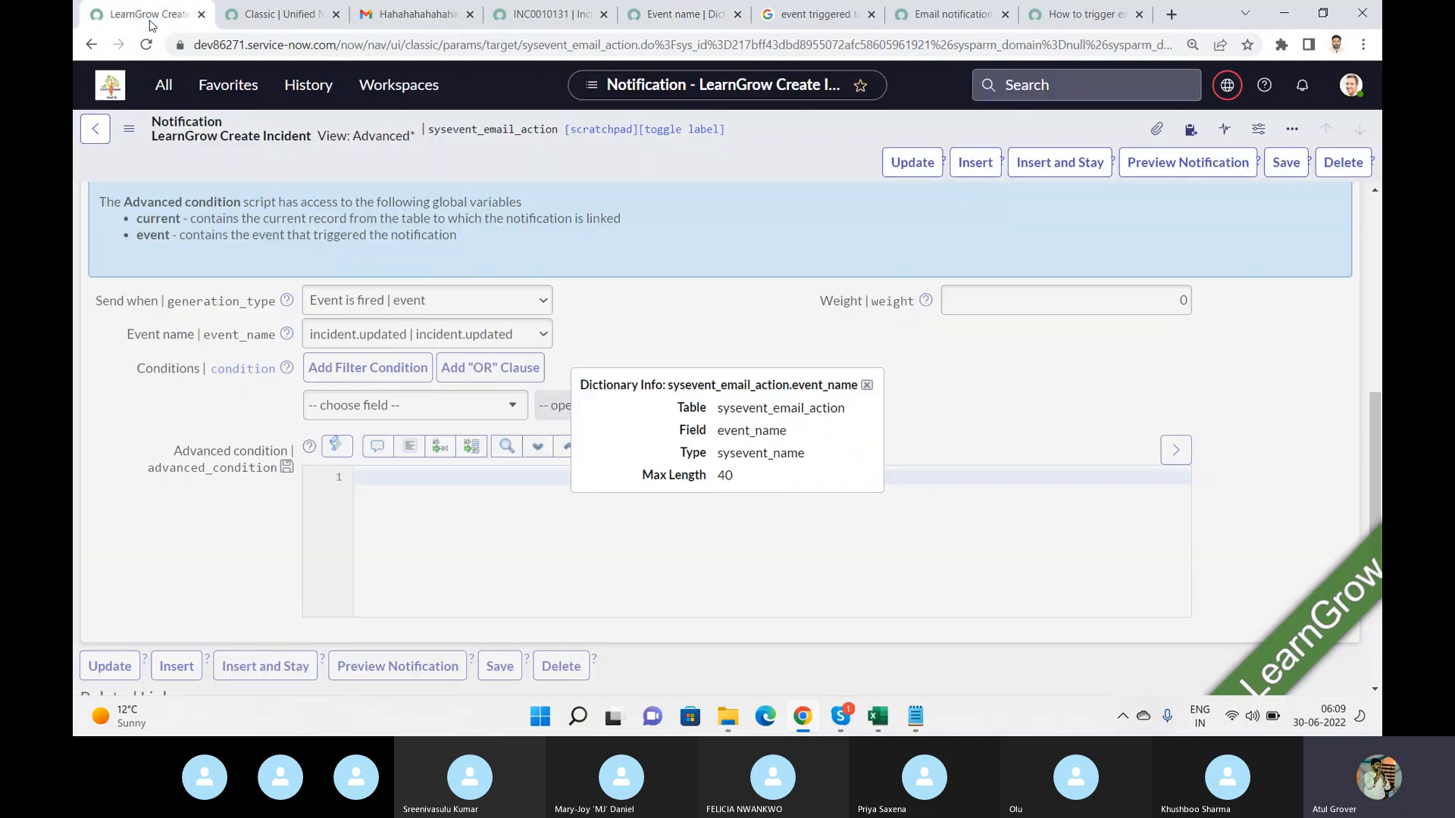
left_click(870, 387)
left_click(868, 384)
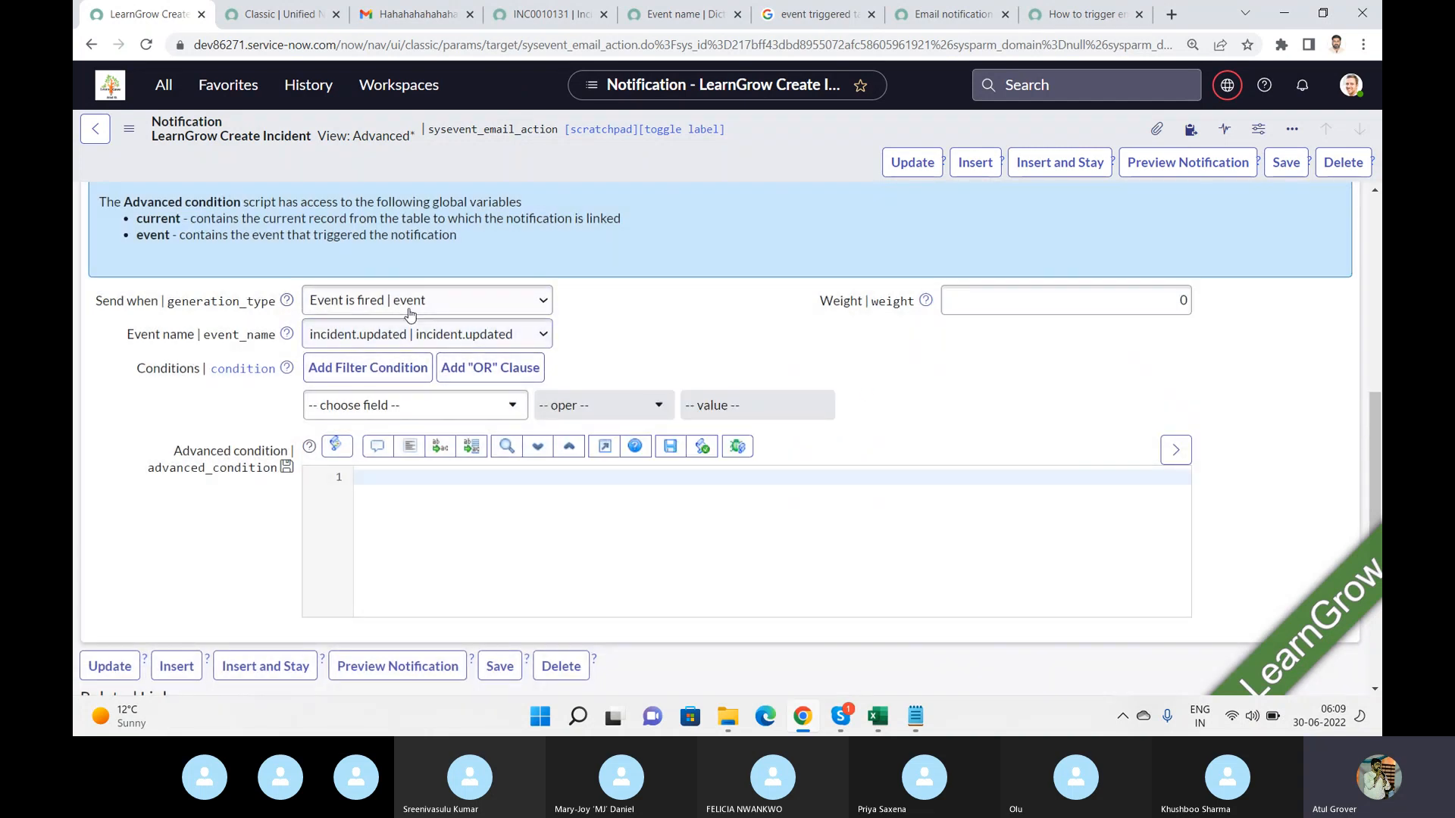
Reopen the System Event Name field class from the dictionary entry, close it, and review the entry's related lists.
left_click(651, 29)
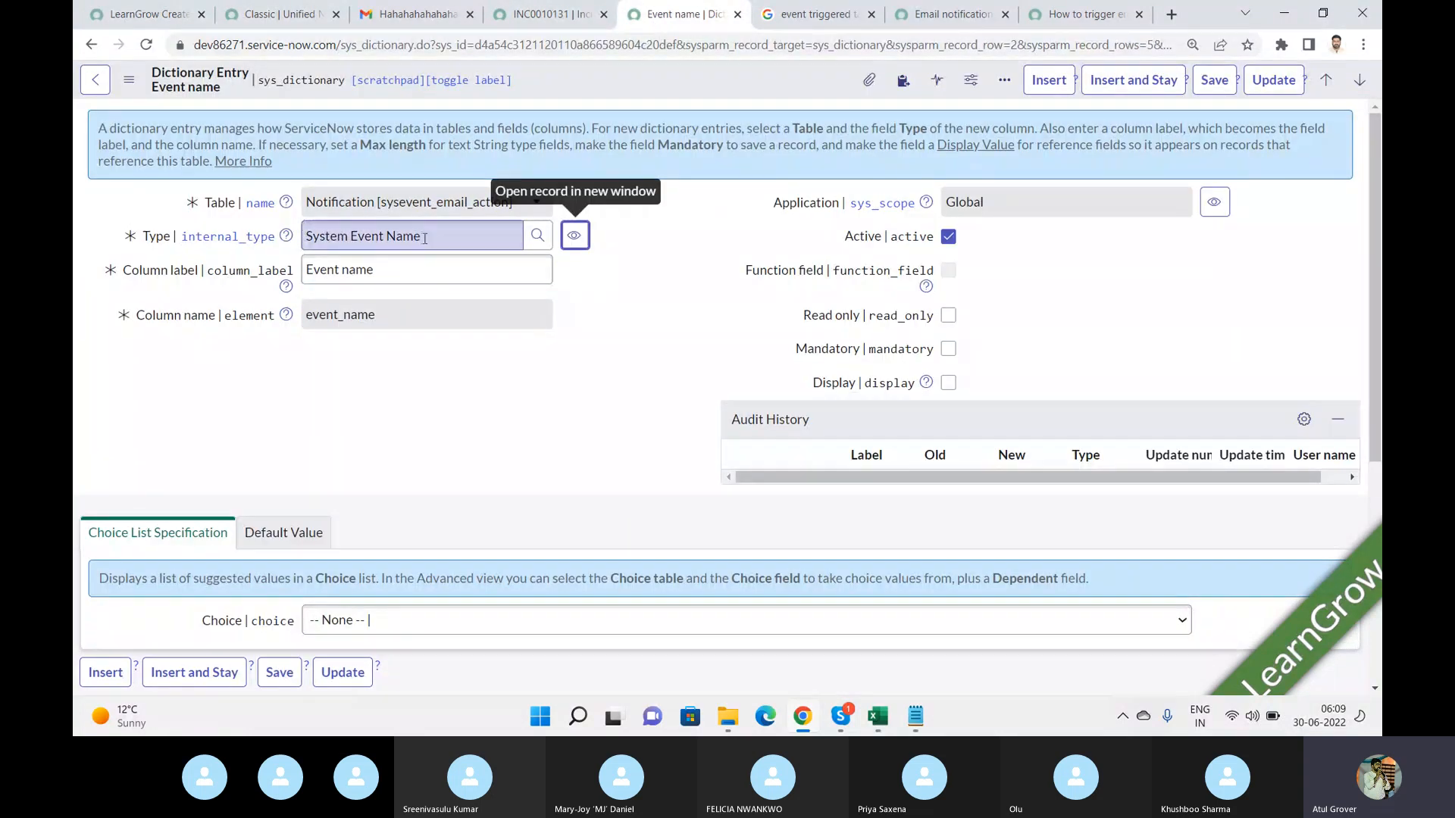
triple_click(482, 241)
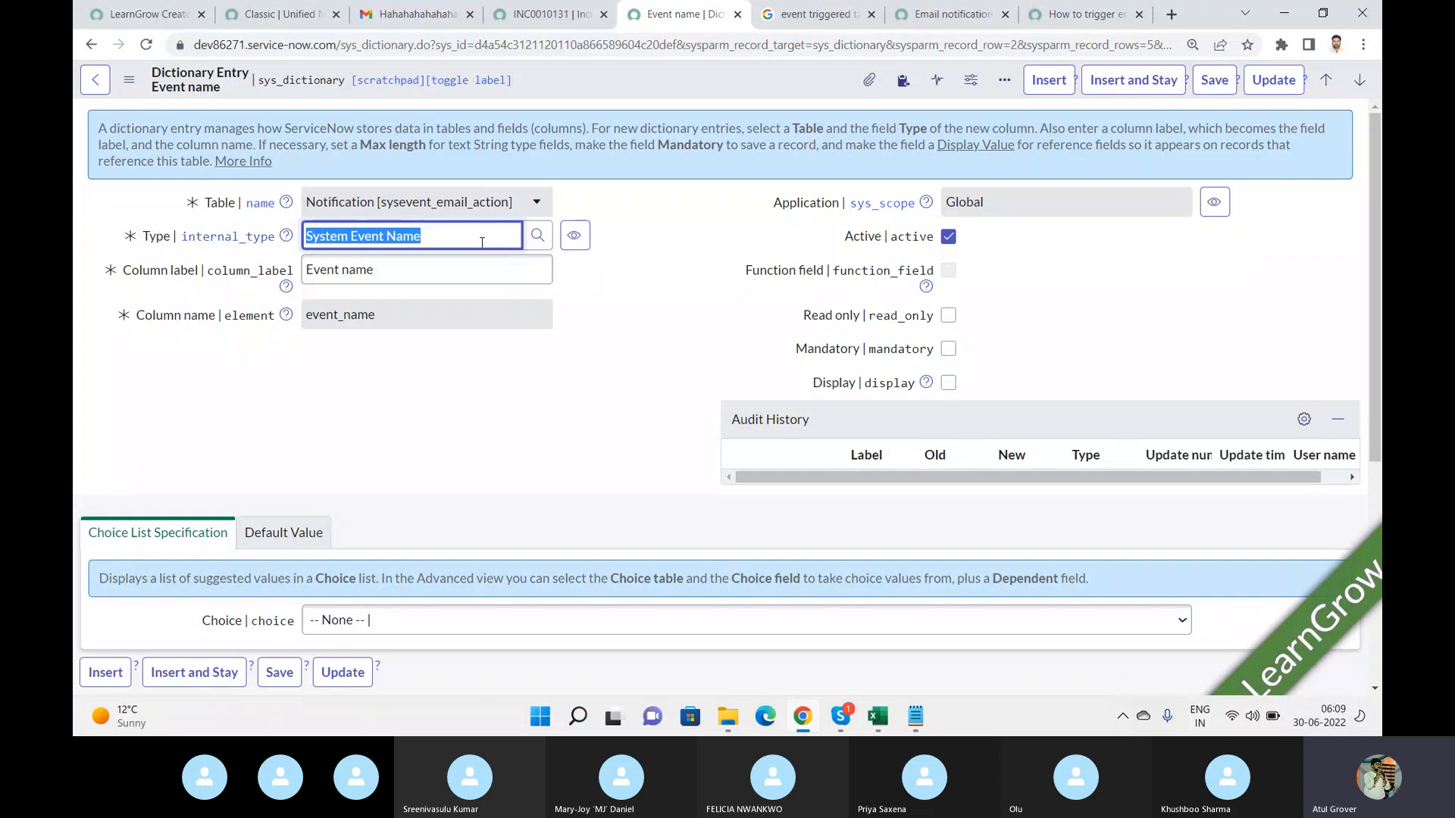
left_click(575, 235)
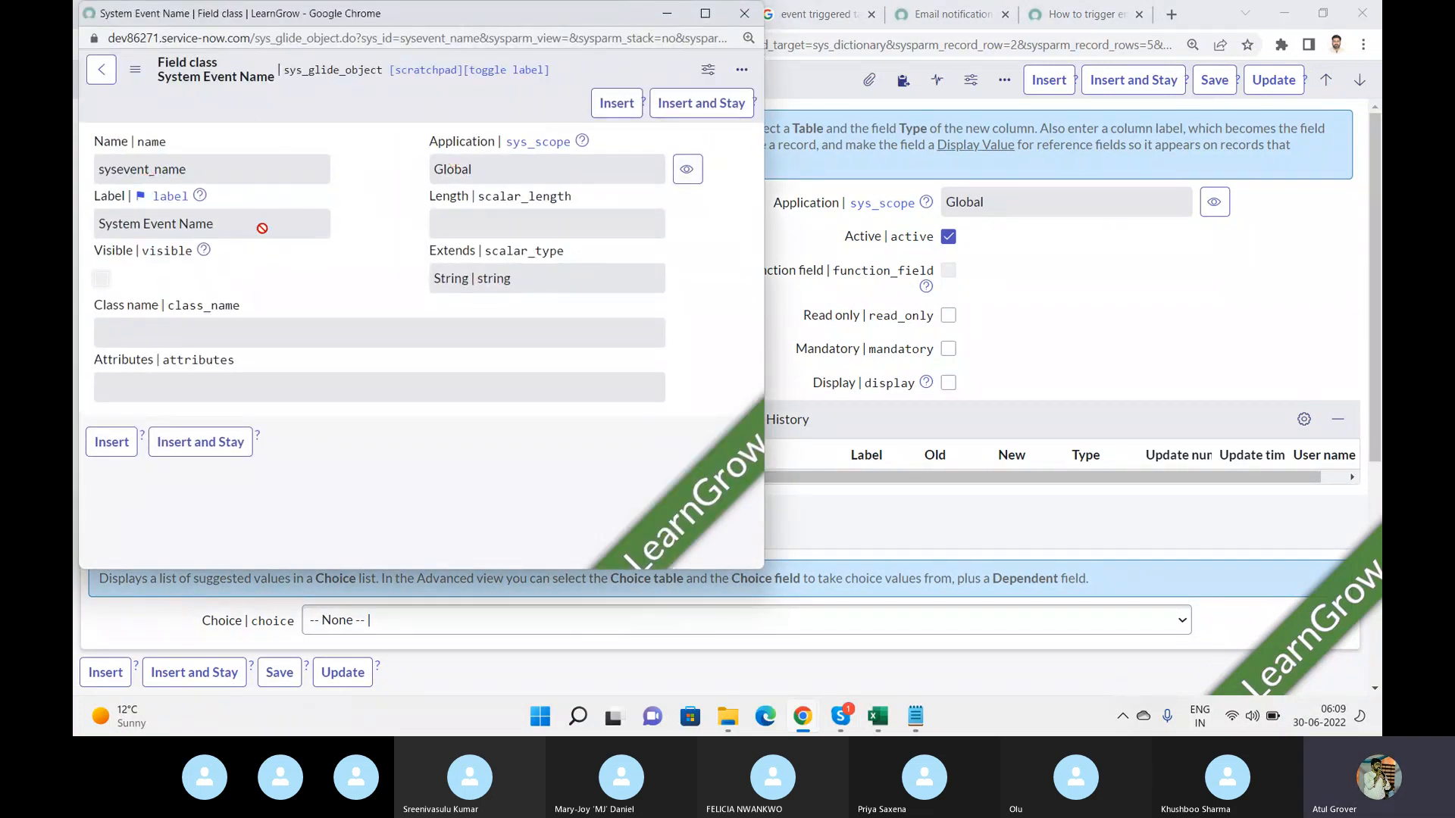
left_click(744, 13)
left_click_drag(1375, 182, 1378, 450)
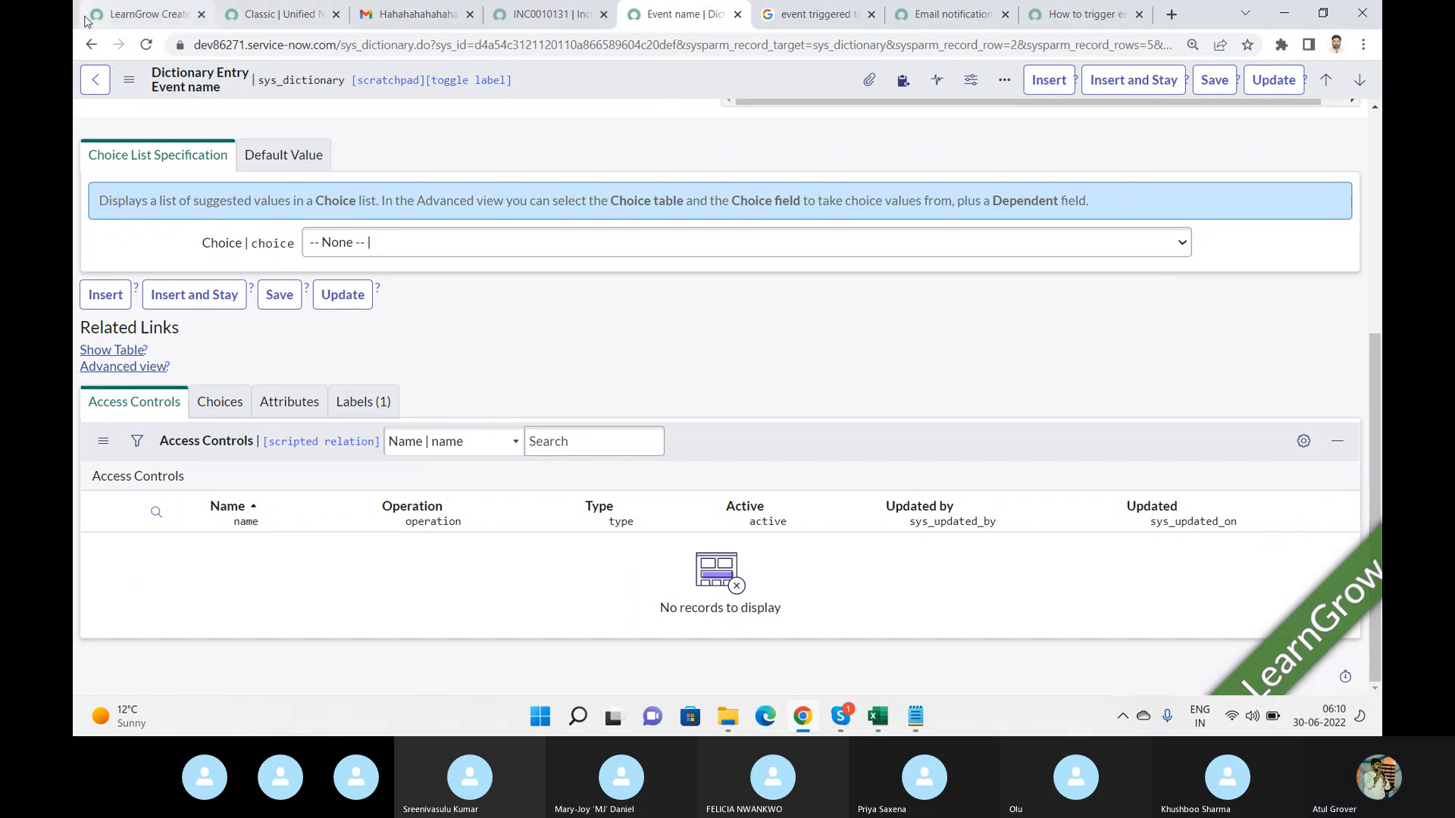
Open the Email Client received Forward response template list, leaving the notification without saving.
left_click(161, 26)
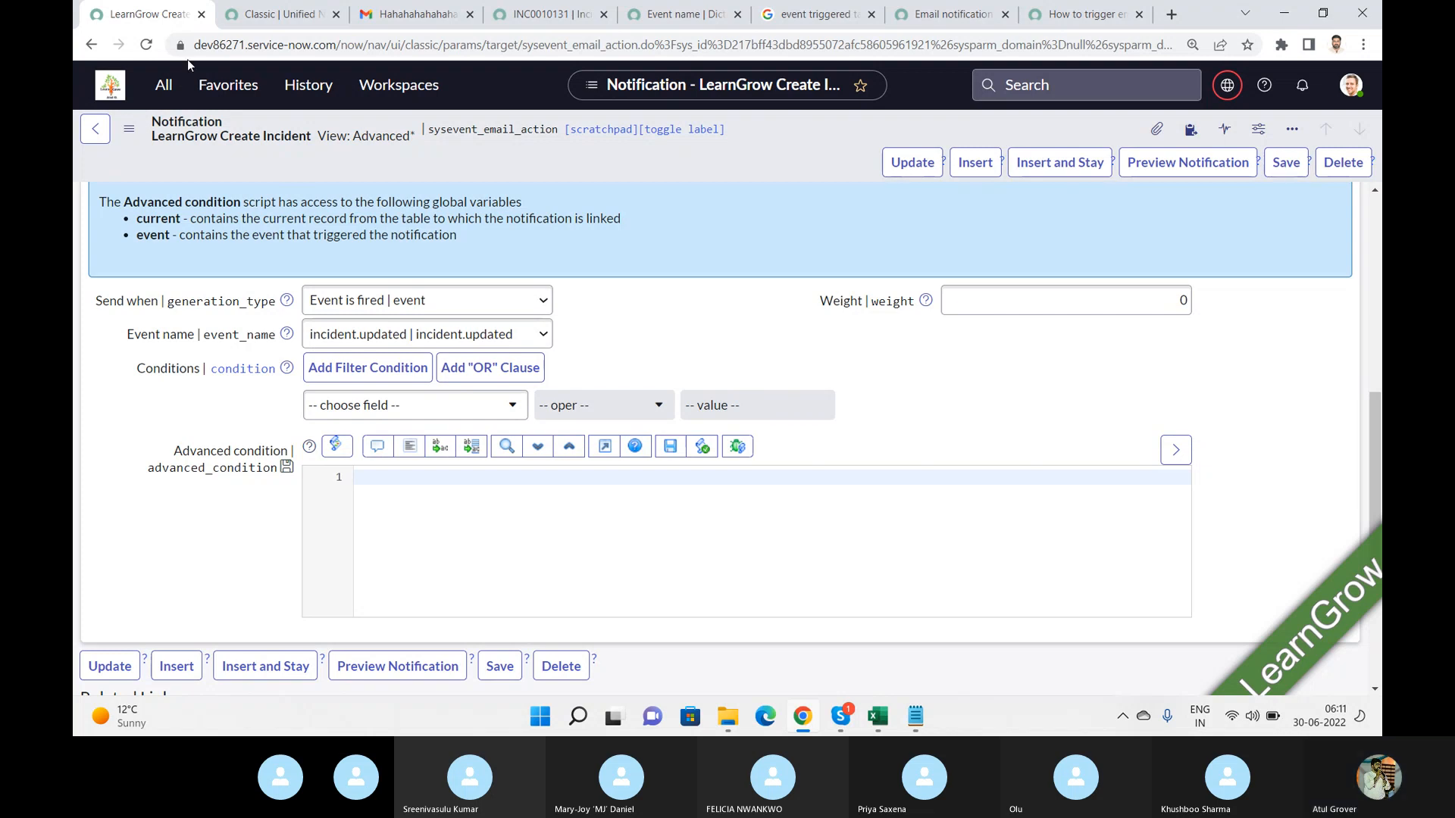
left_click(164, 84)
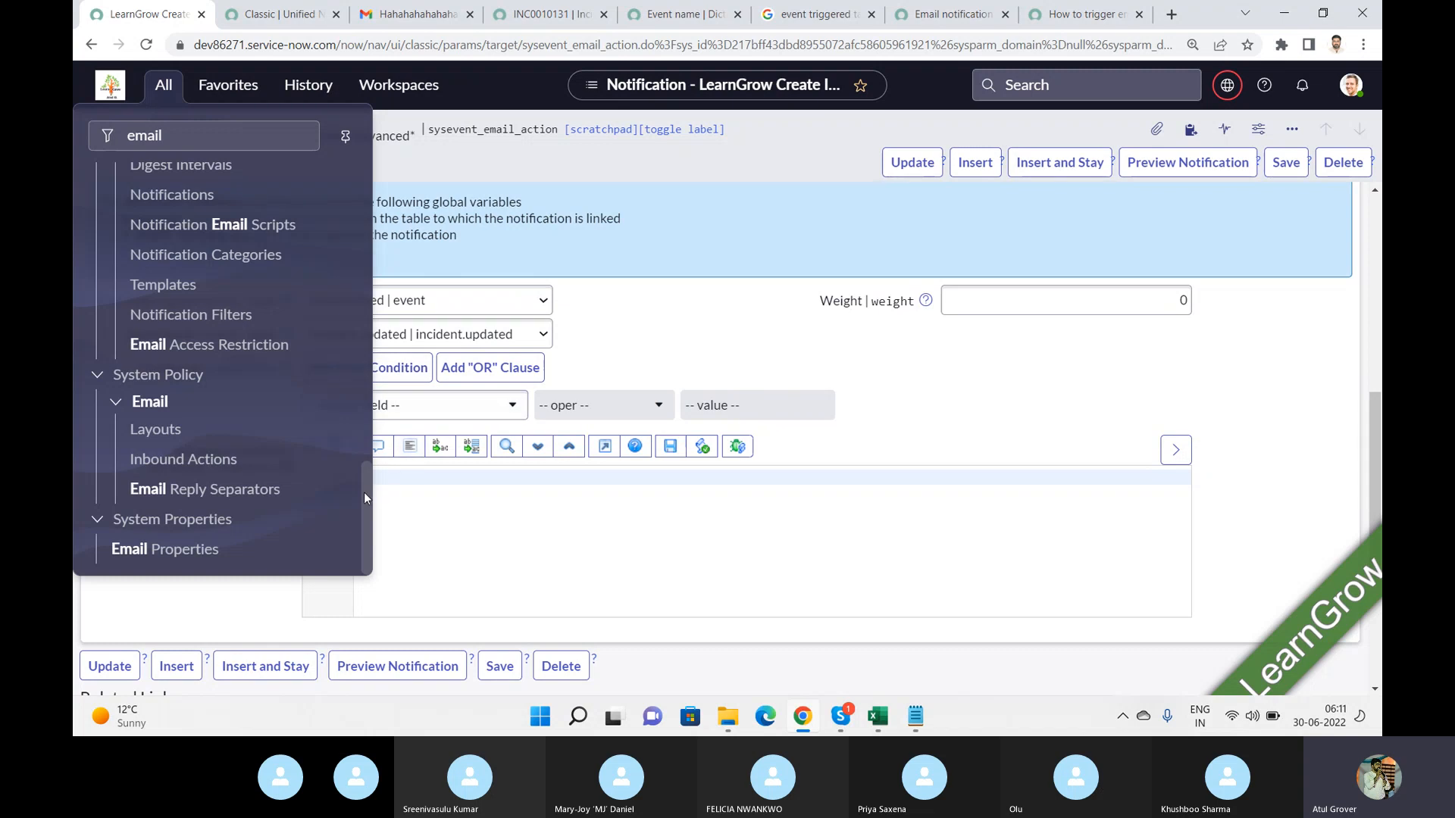
left_click_drag(364, 493, 377, 394)
scroll(215, 303, "up", 6)
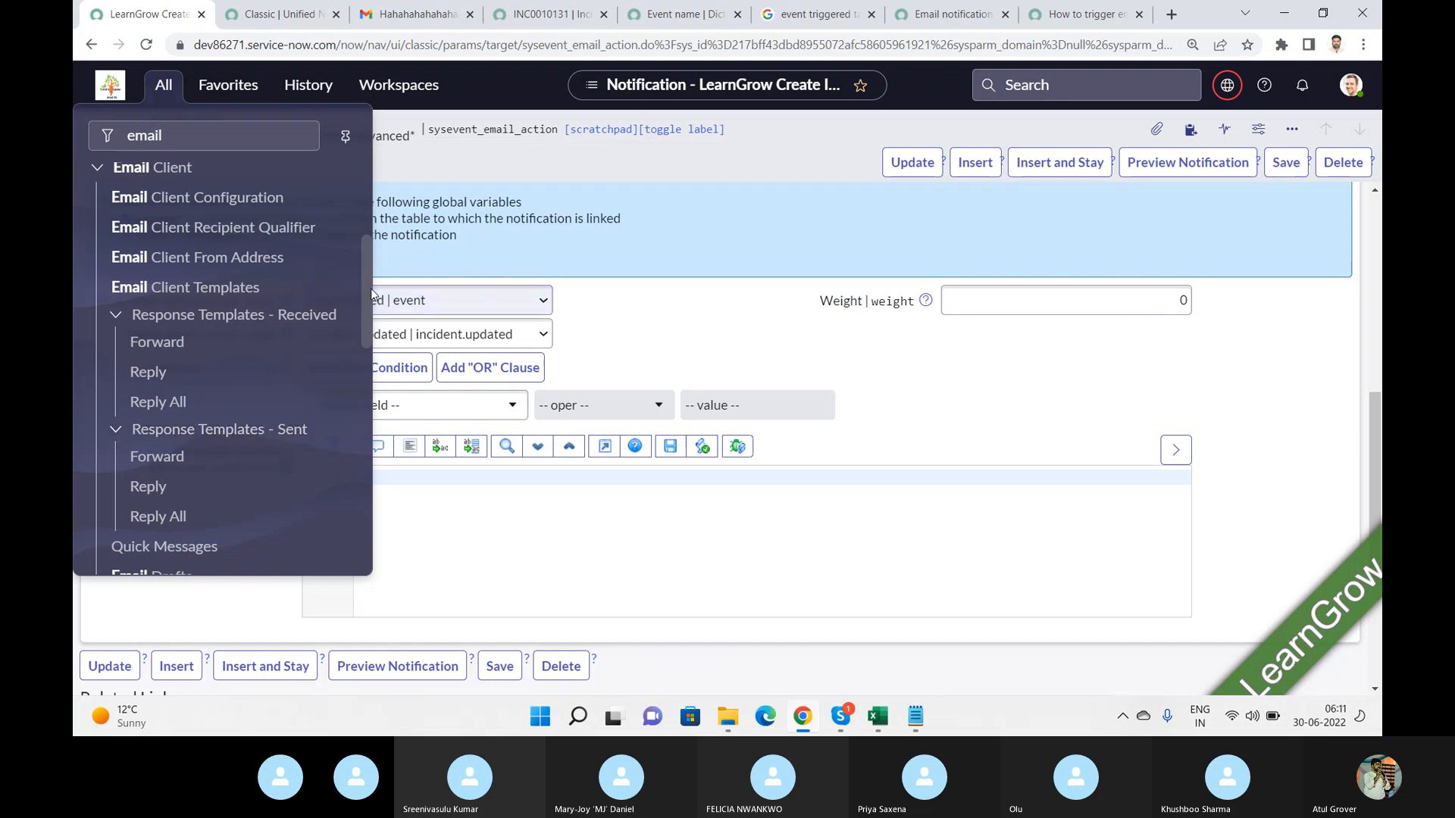
scroll(366, 300, "down", 1)
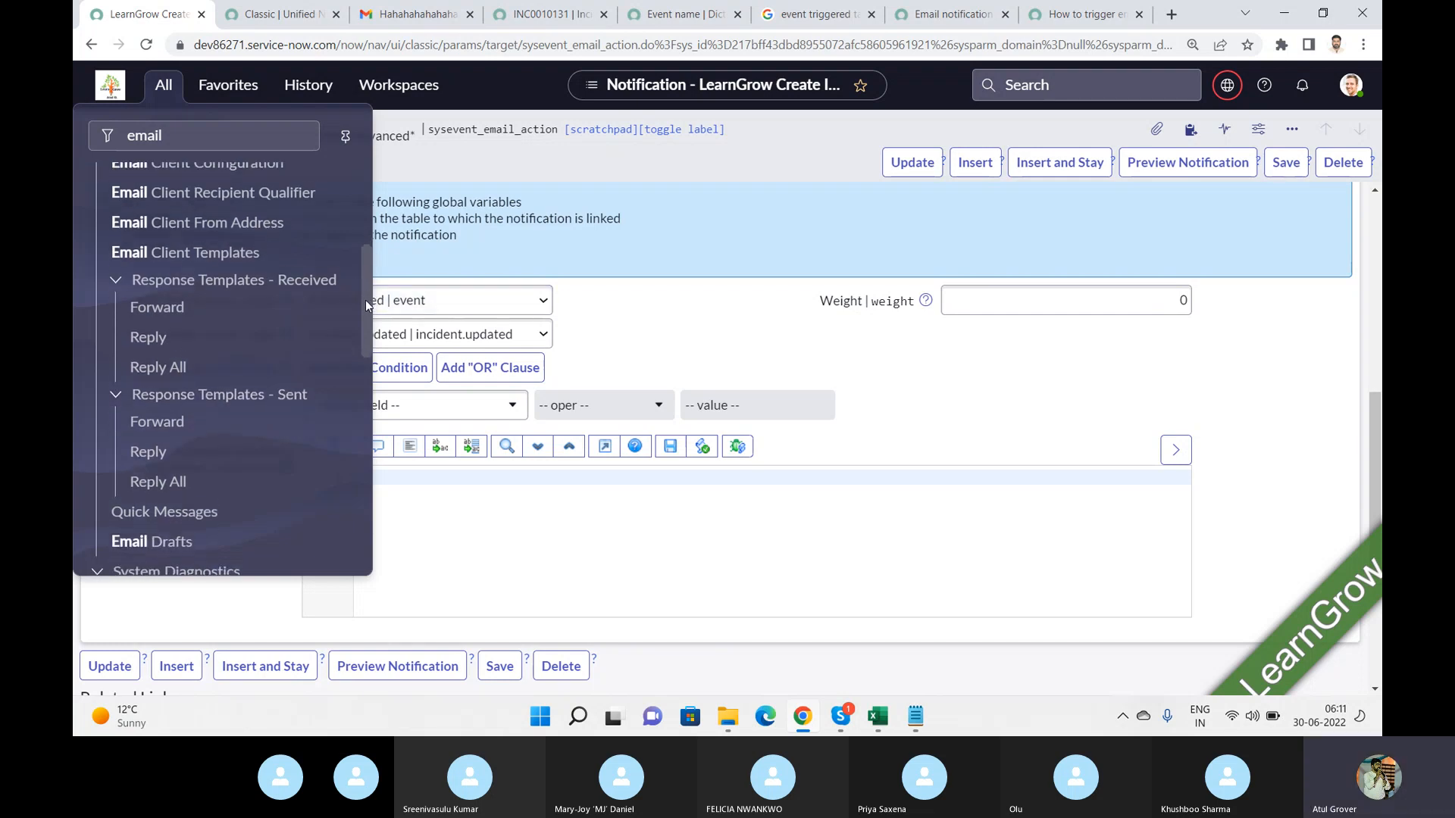
left_click(177, 303)
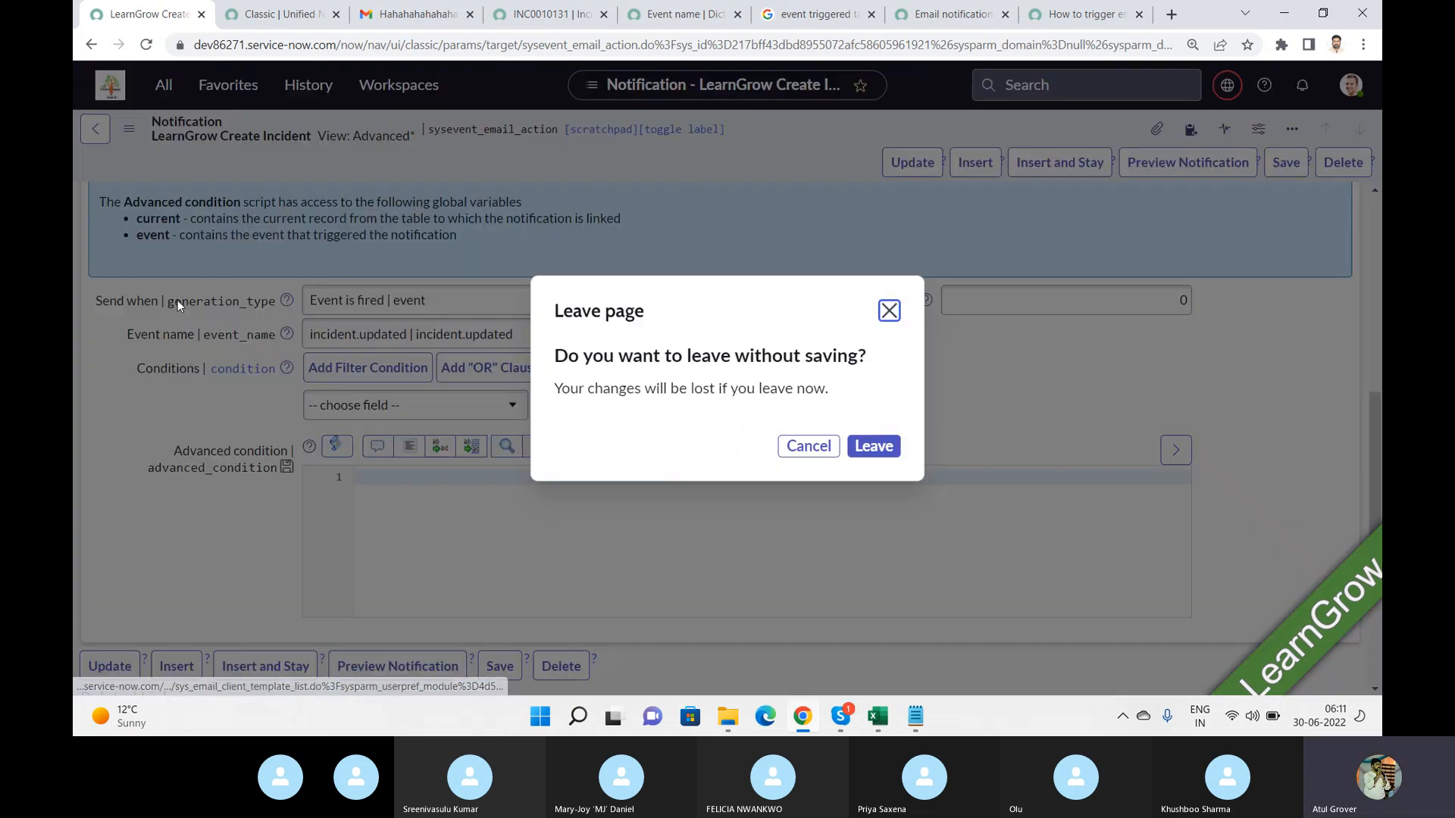
left_click(873, 447)
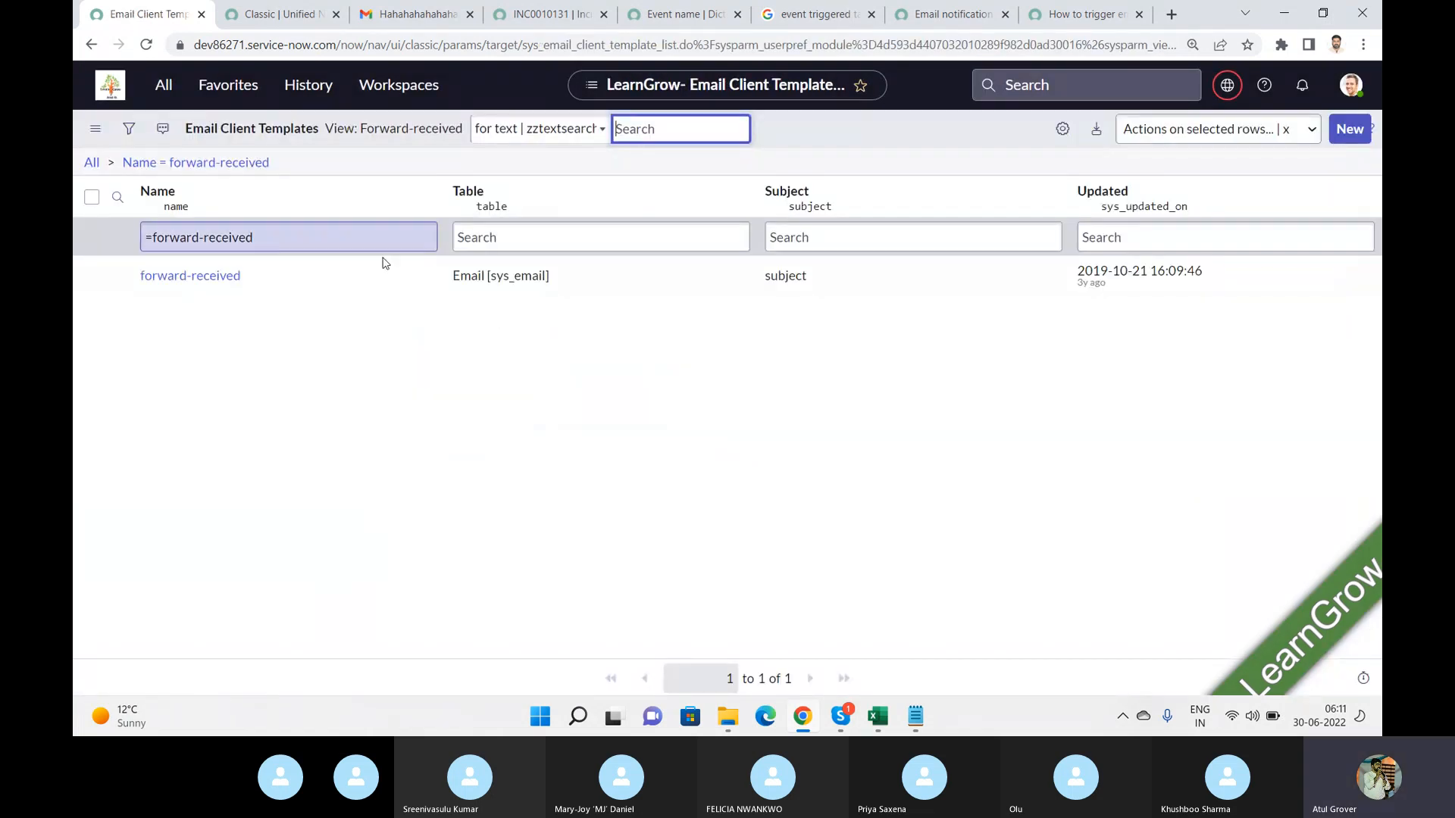
Open the forward-received template and examine its body content, recipients and sender configuration.
left_click(214, 284)
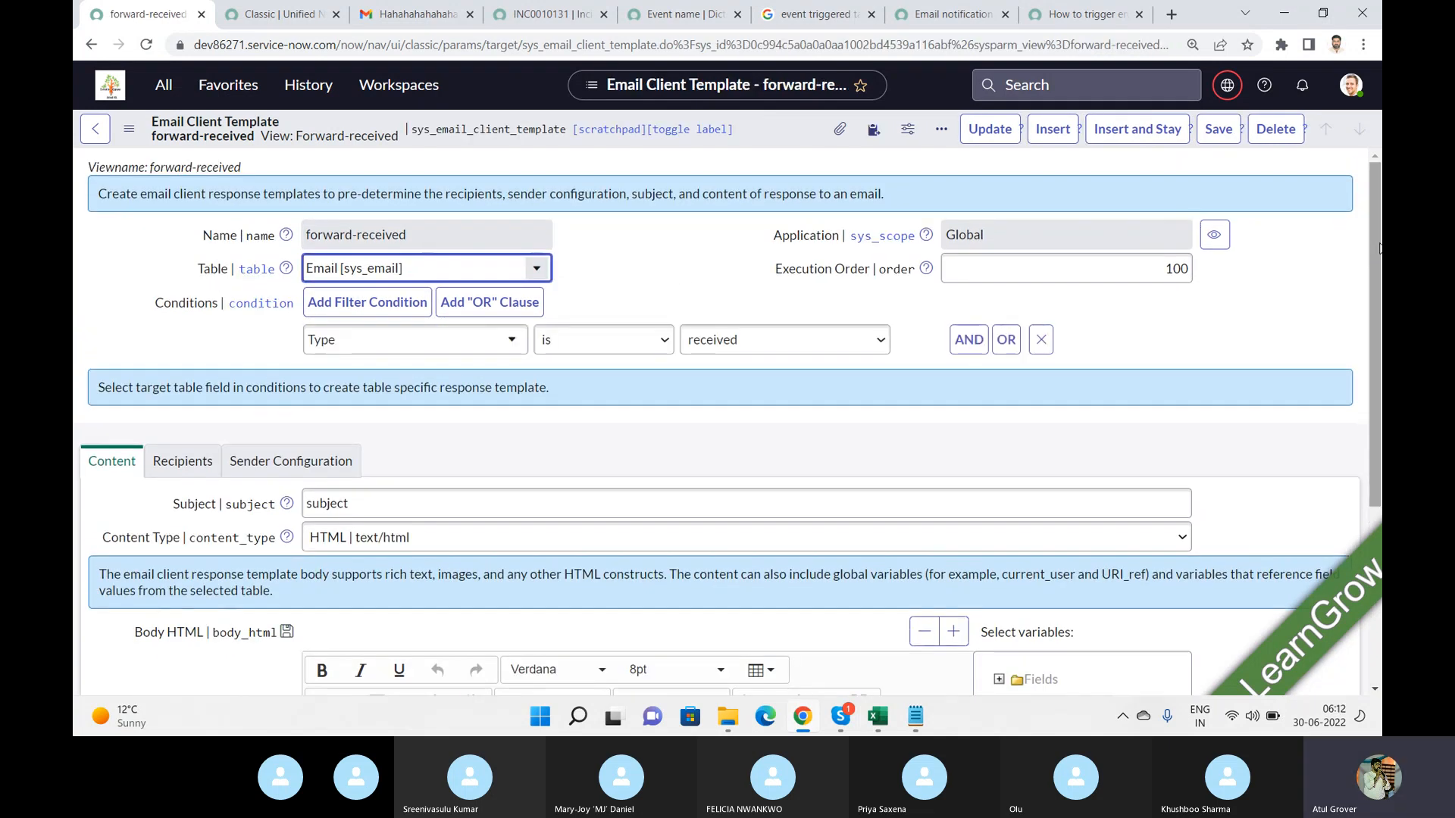
left_click_drag(1379, 248, 1379, 435)
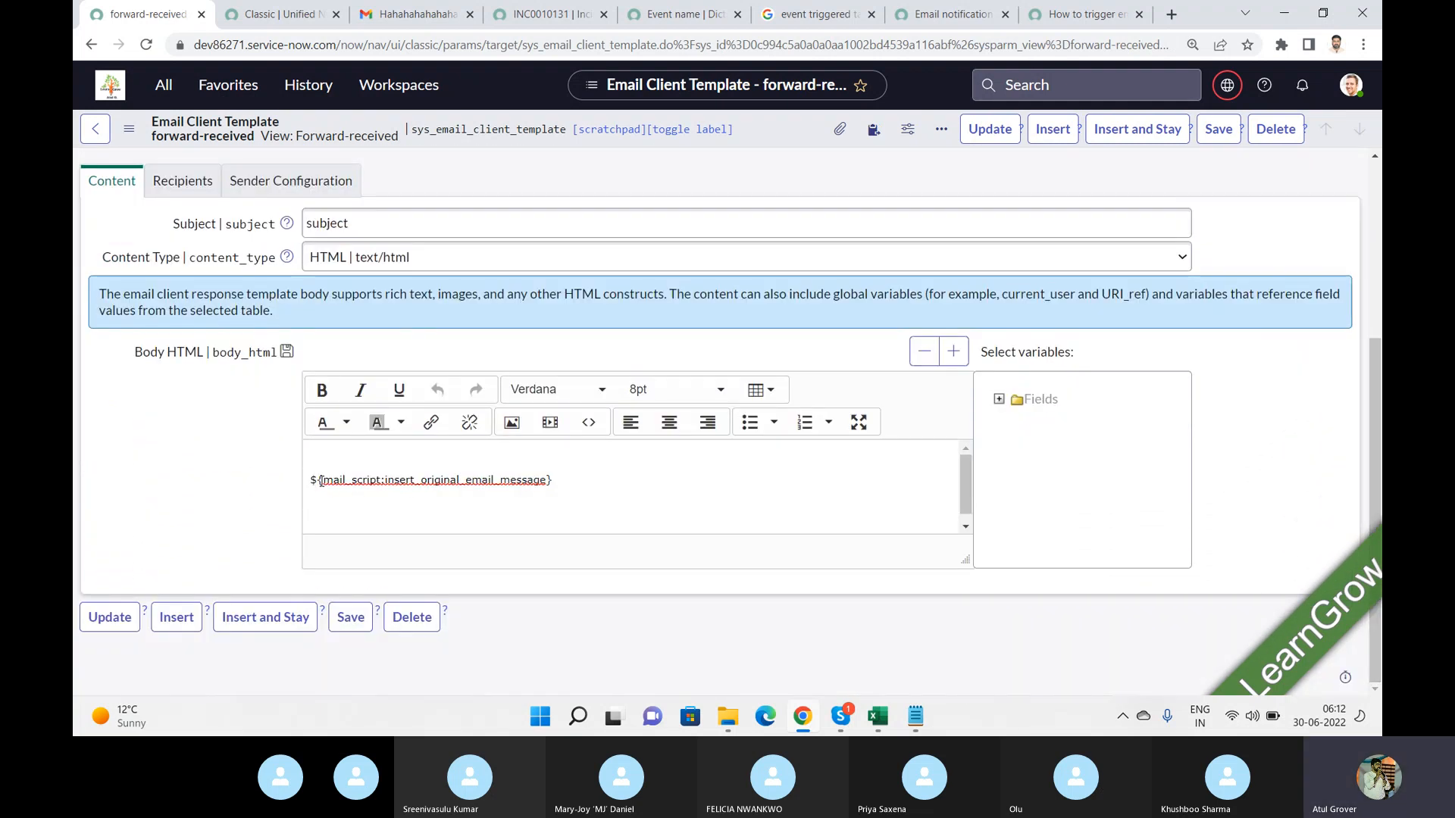
left_click_drag(304, 482, 595, 478)
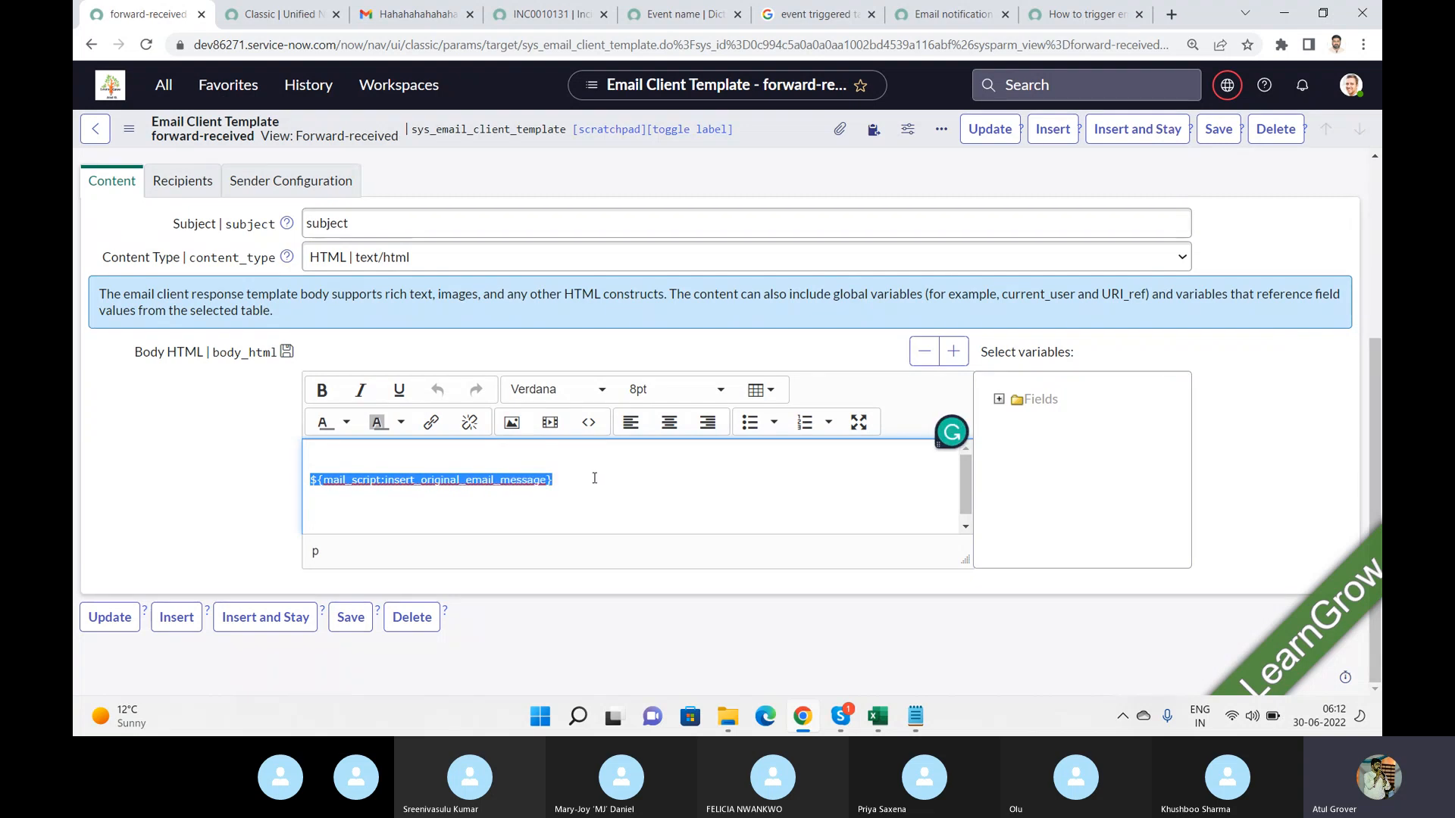
left_click(182, 185)
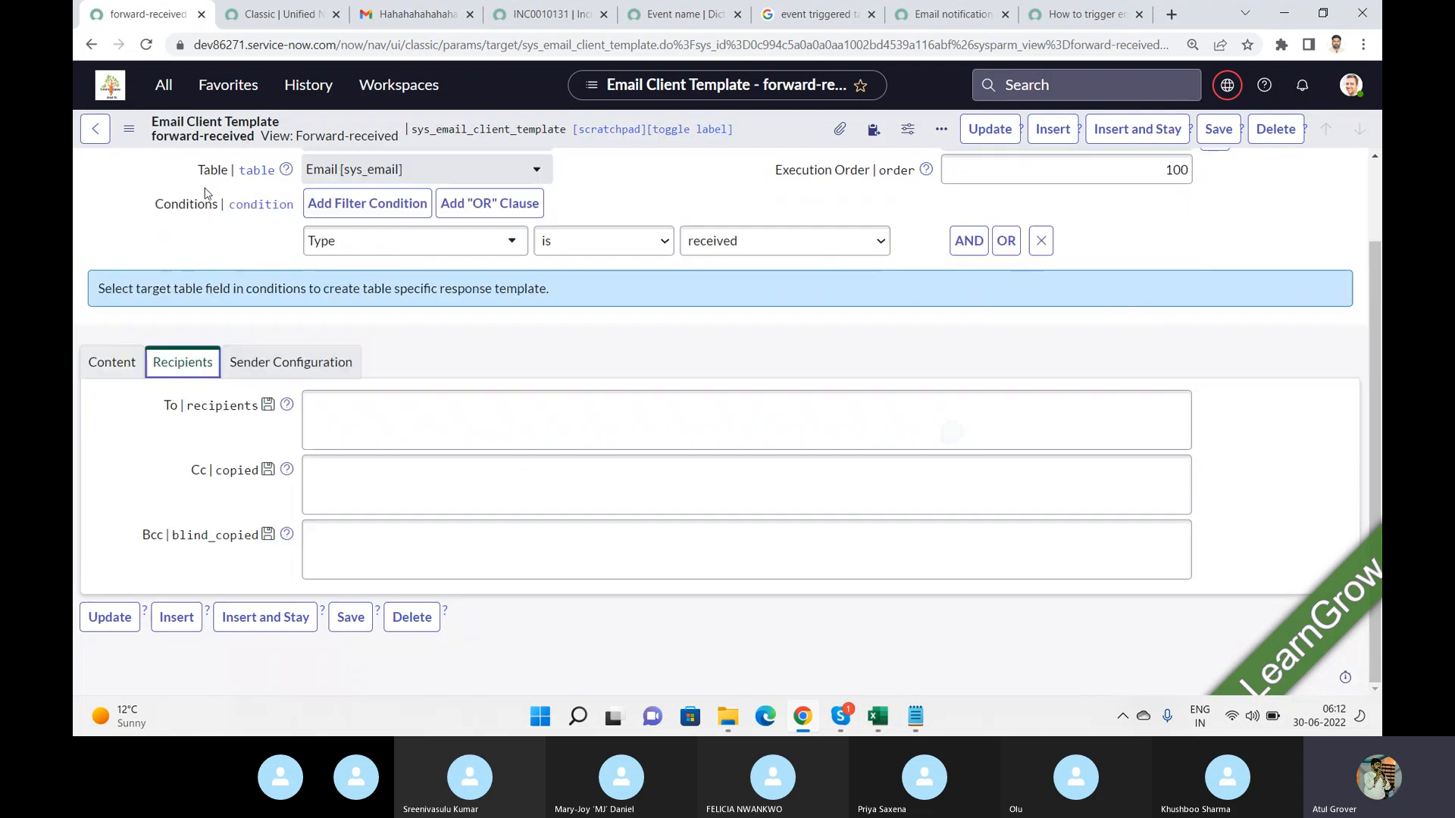
left_click(285, 364)
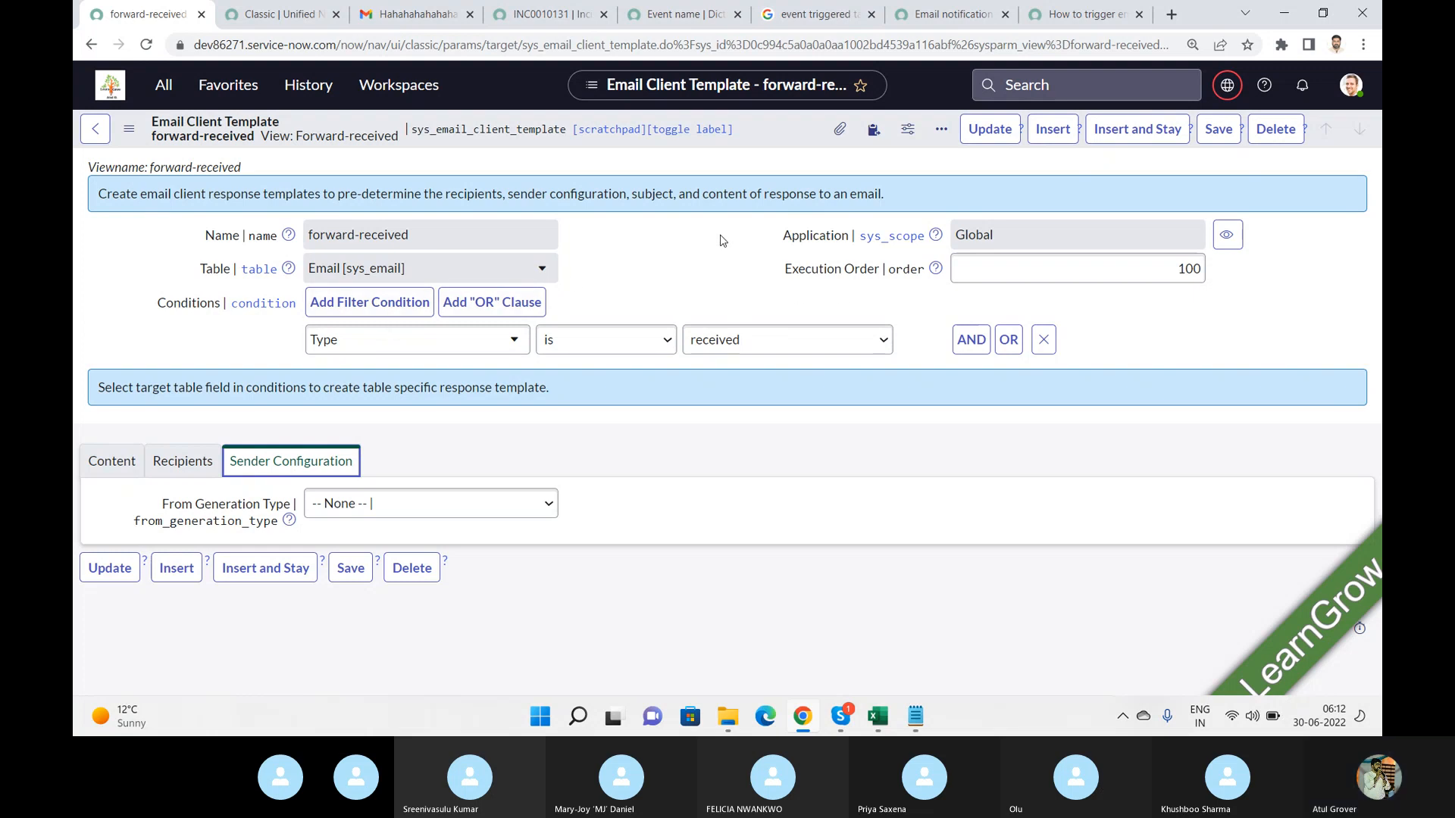
Open the Quick Messages list from the email navigator entries.
left_click(163, 85)
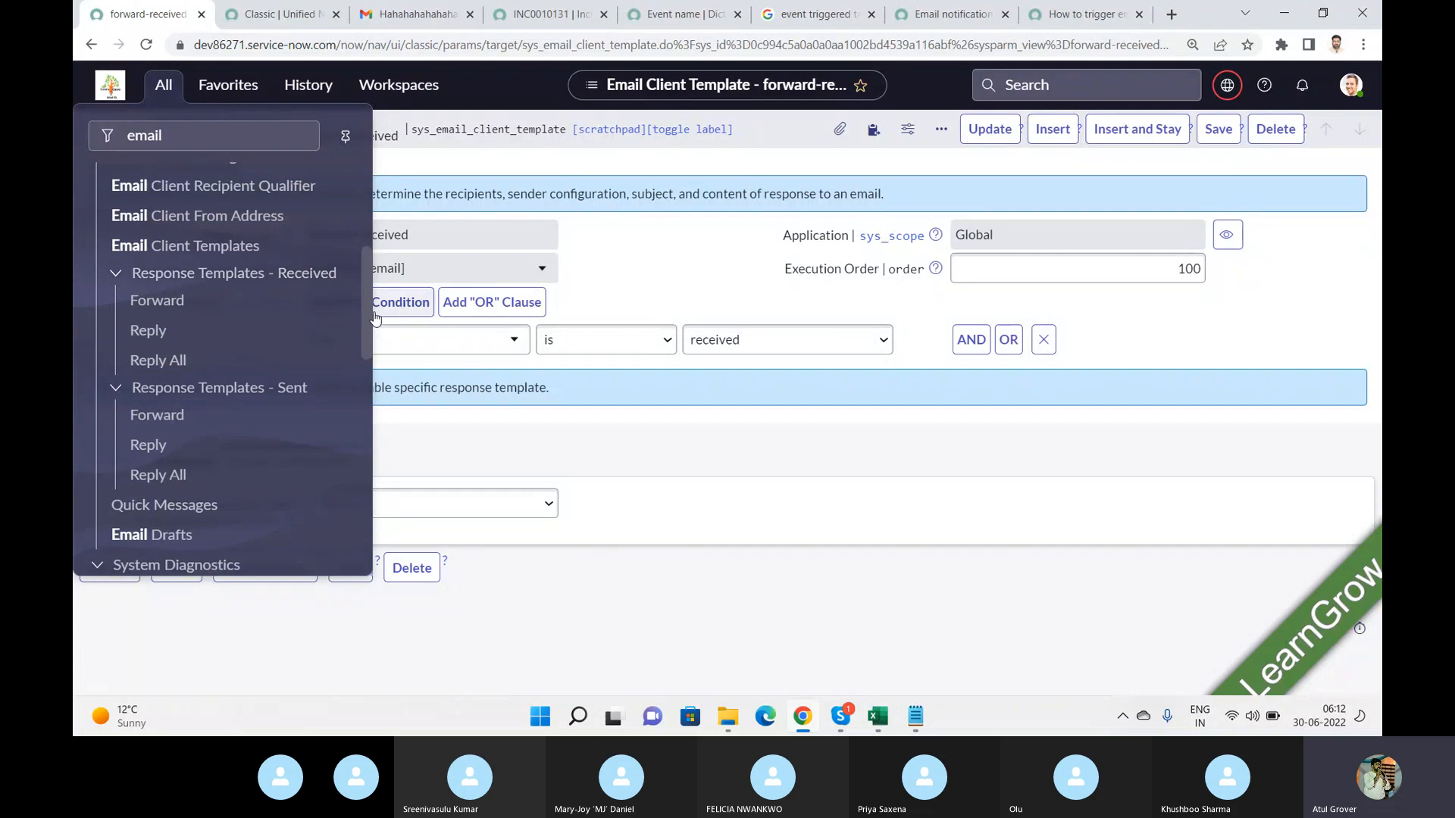
scroll(370, 299, "up", 3)
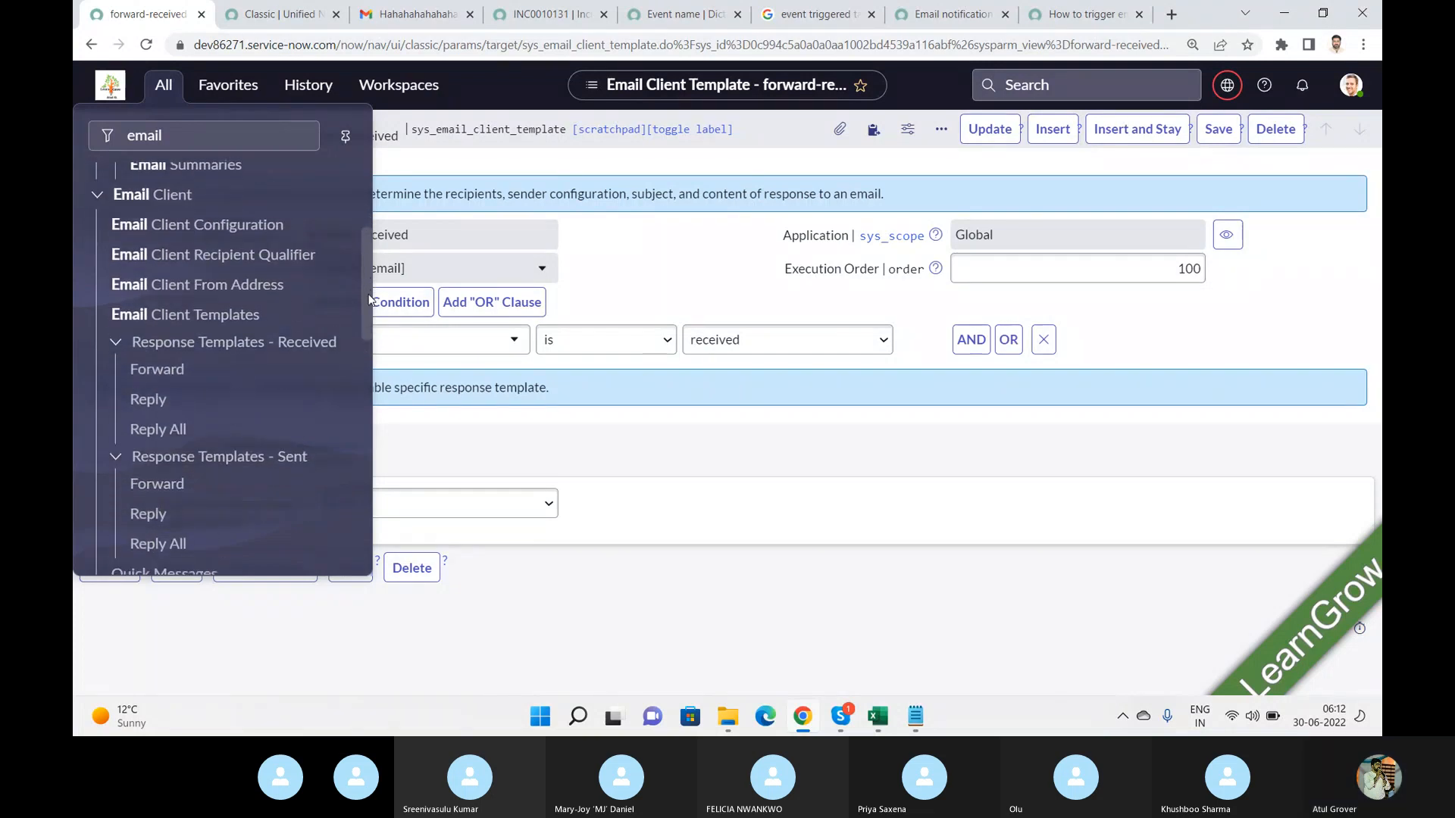
scroll(369, 299, "down", 3)
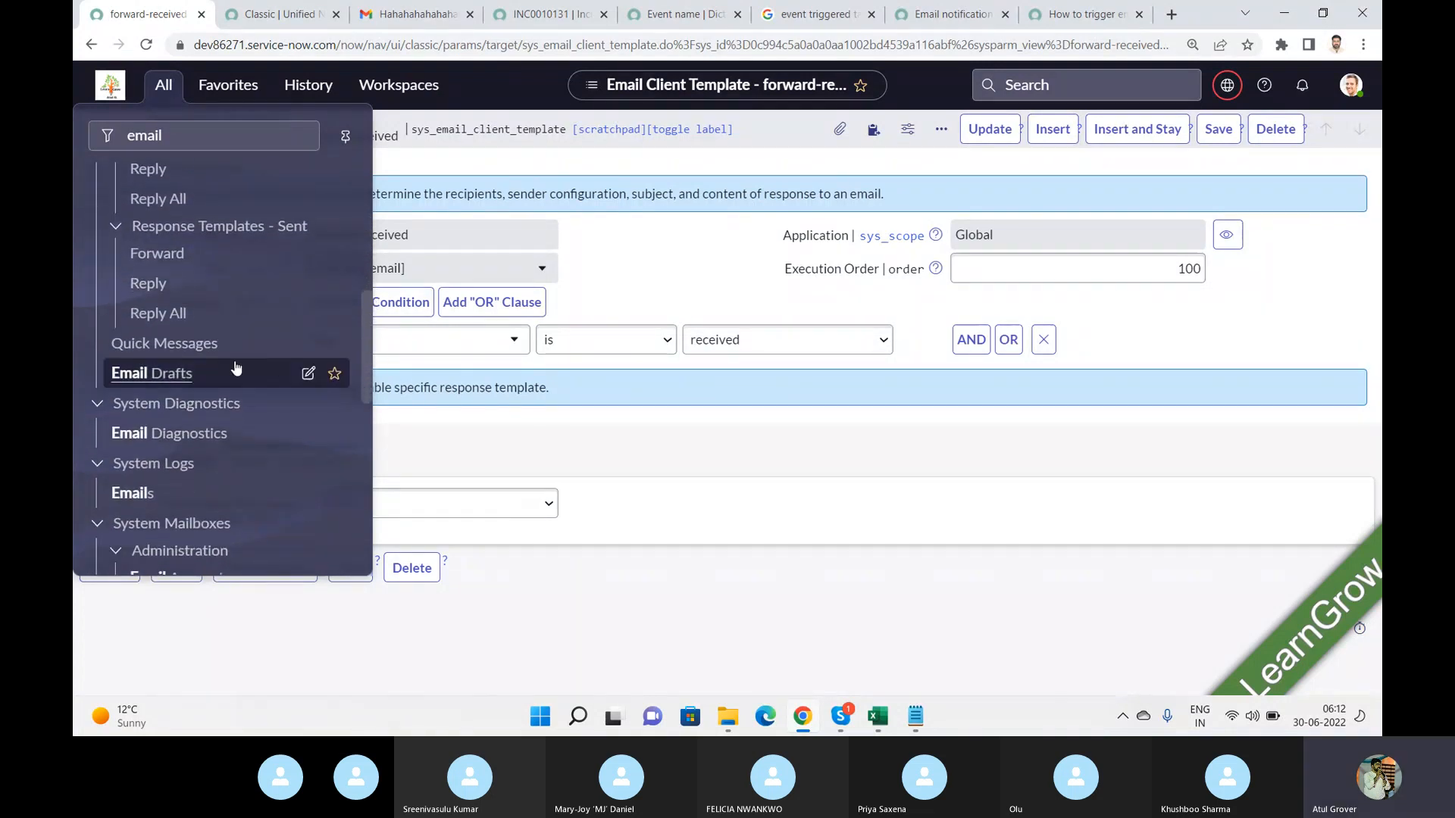
left_click(193, 345)
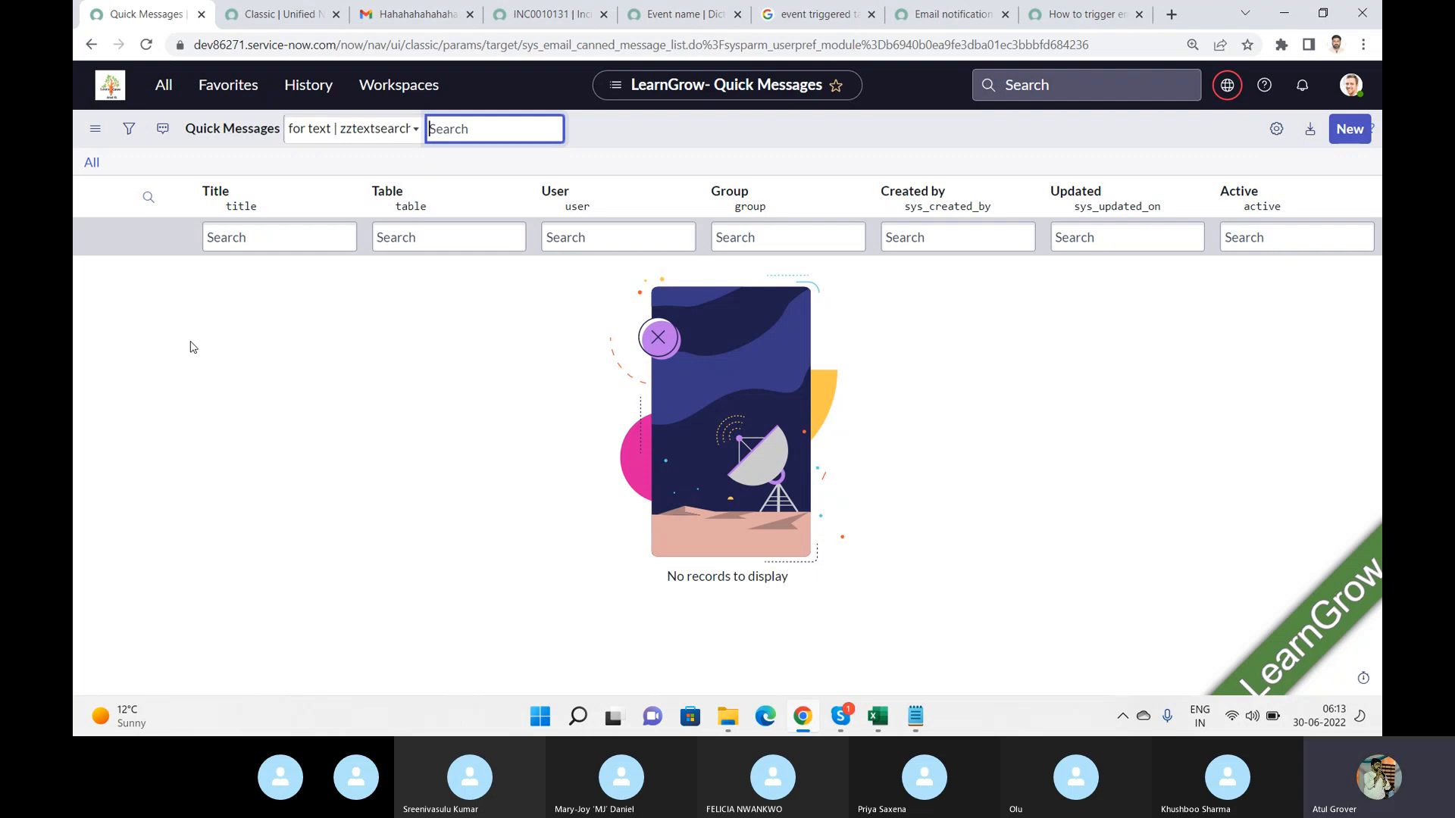
Browse the email navigator entries and open the sent Reply All response template list.
left_click(162, 87)
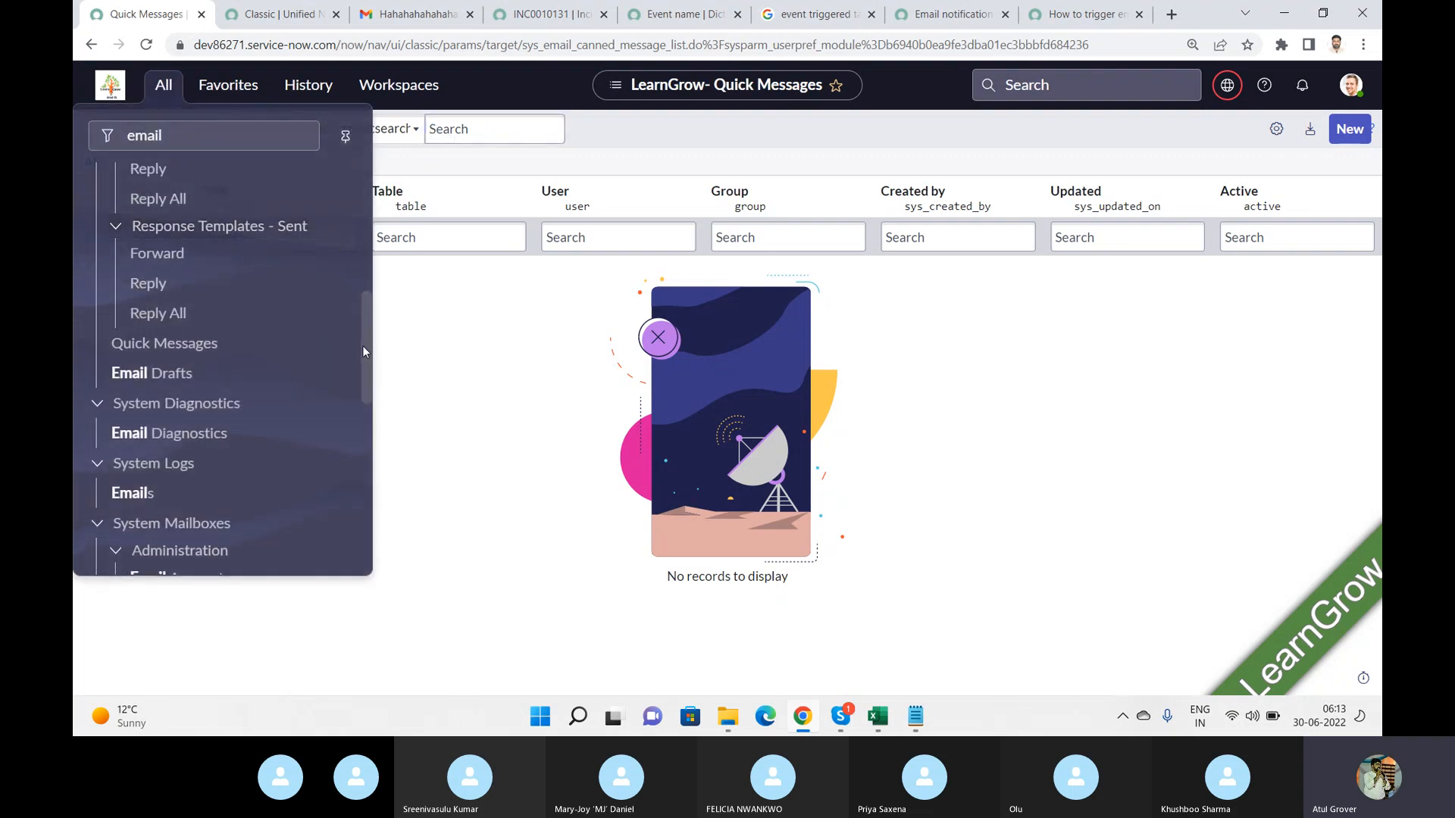
left_click_drag(362, 345, 360, 298)
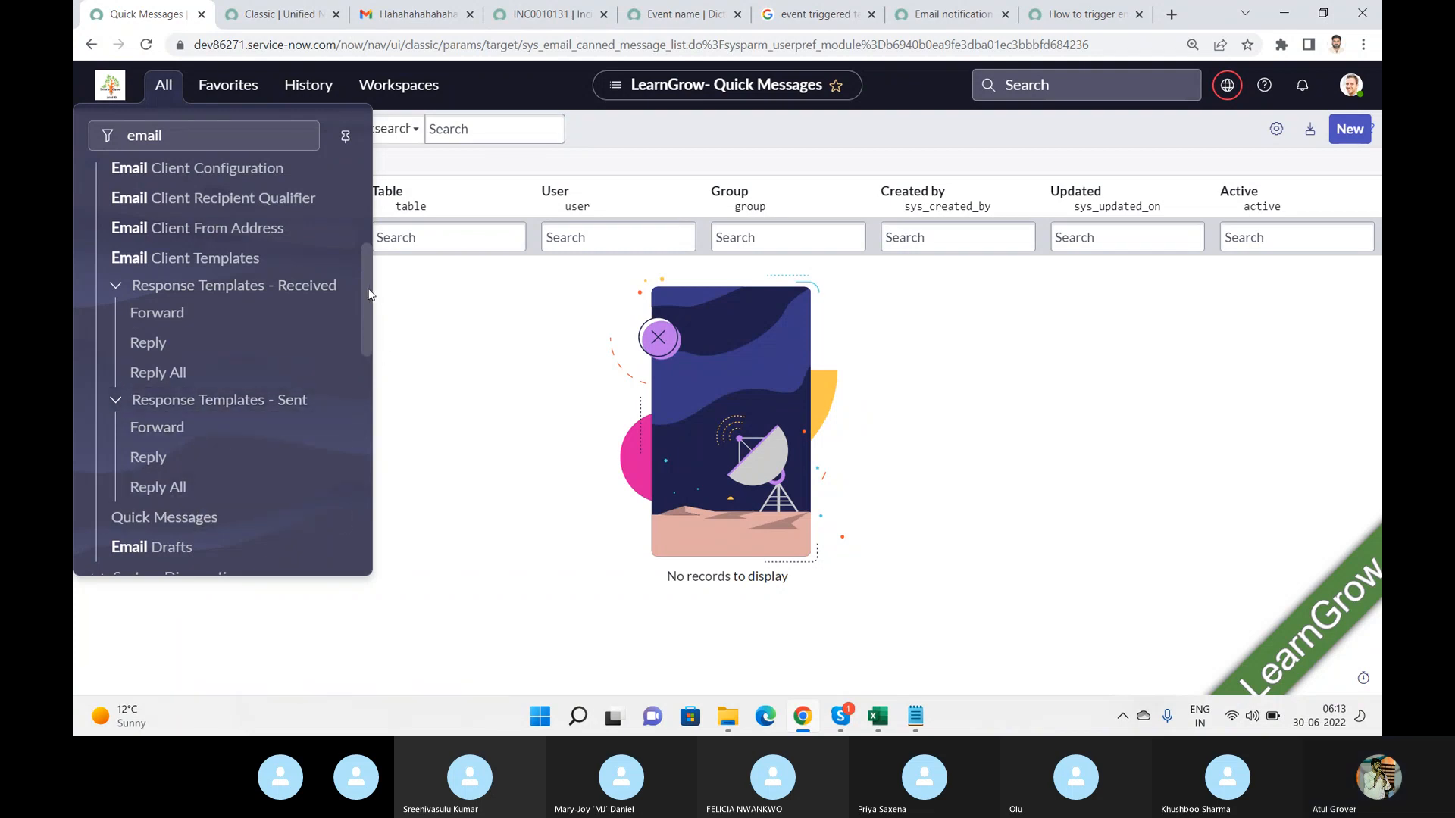
scroll(369, 286, "up", 3)
scroll(369, 287, "up", 5)
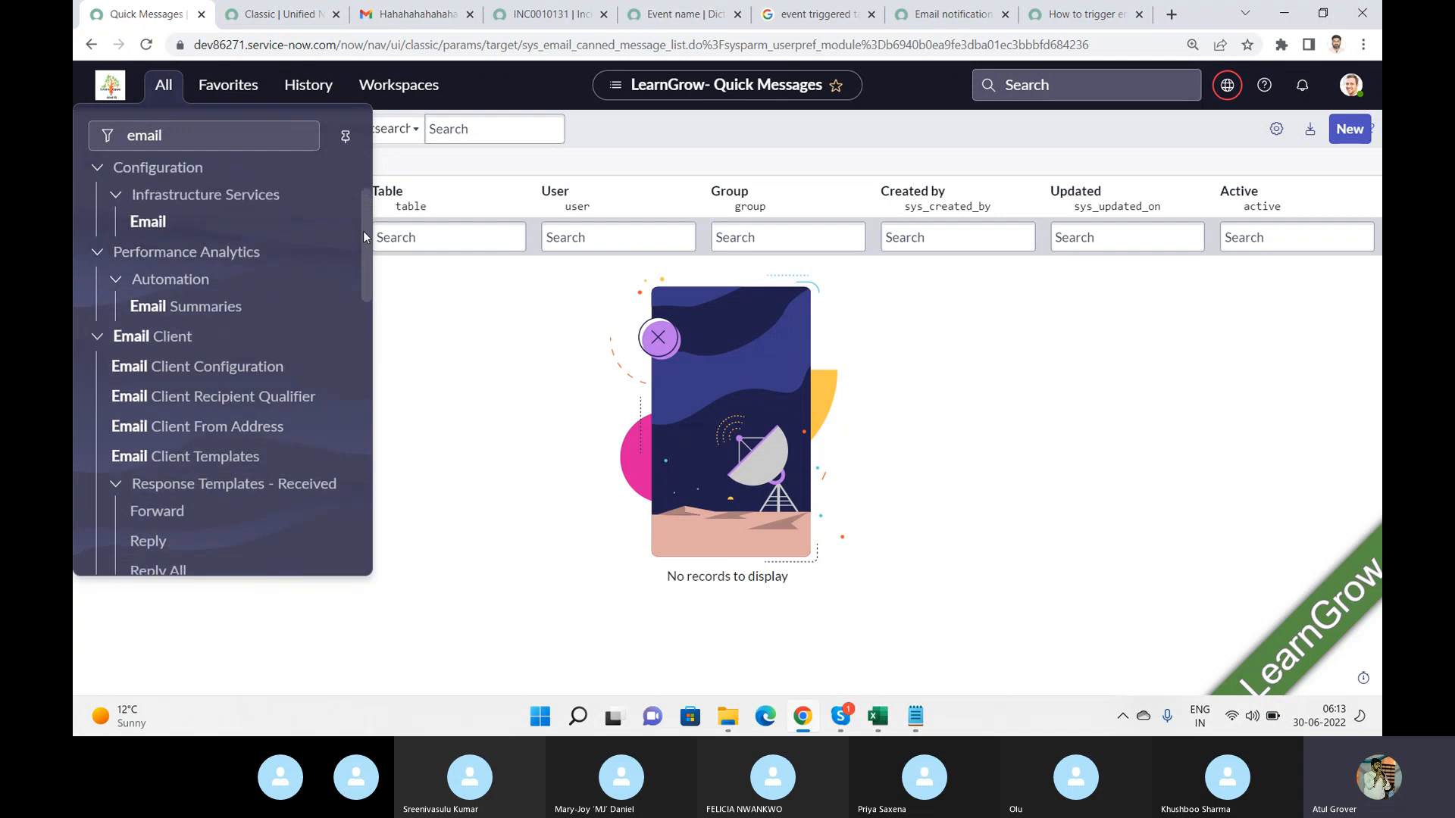
left_click_drag(361, 227, 365, 372)
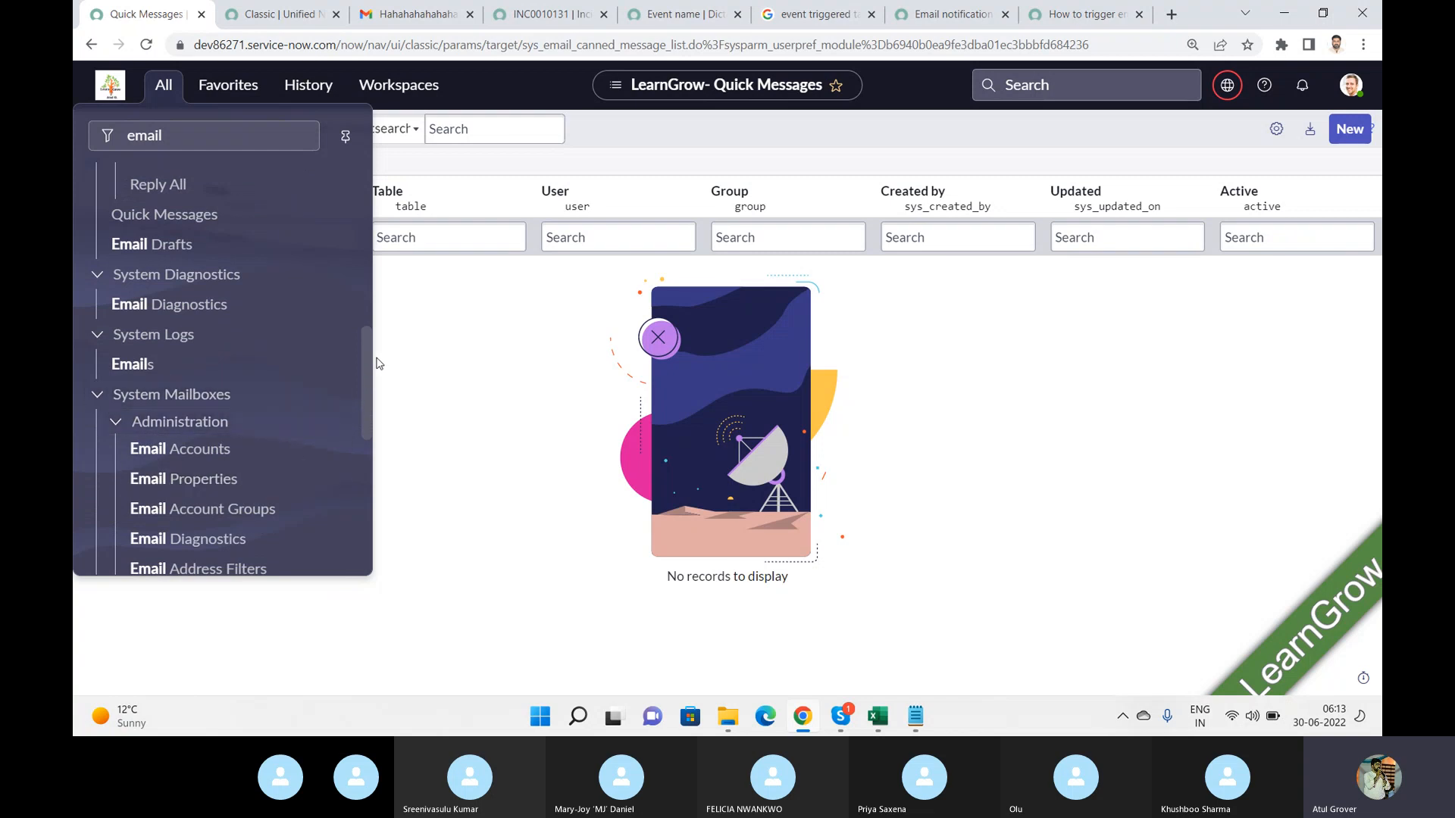
left_click_drag(368, 365, 362, 425)
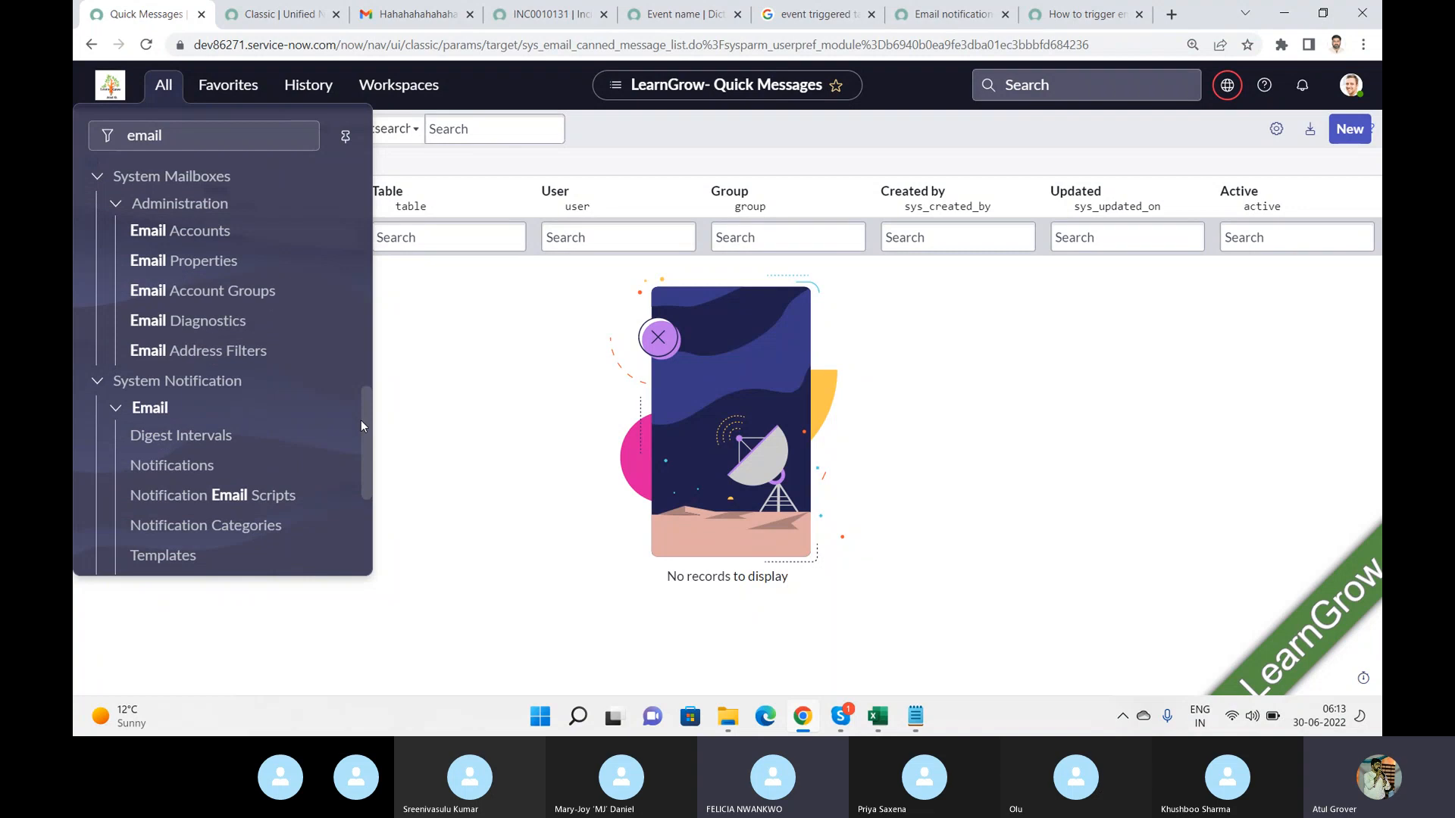
left_click_drag(361, 419, 361, 293)
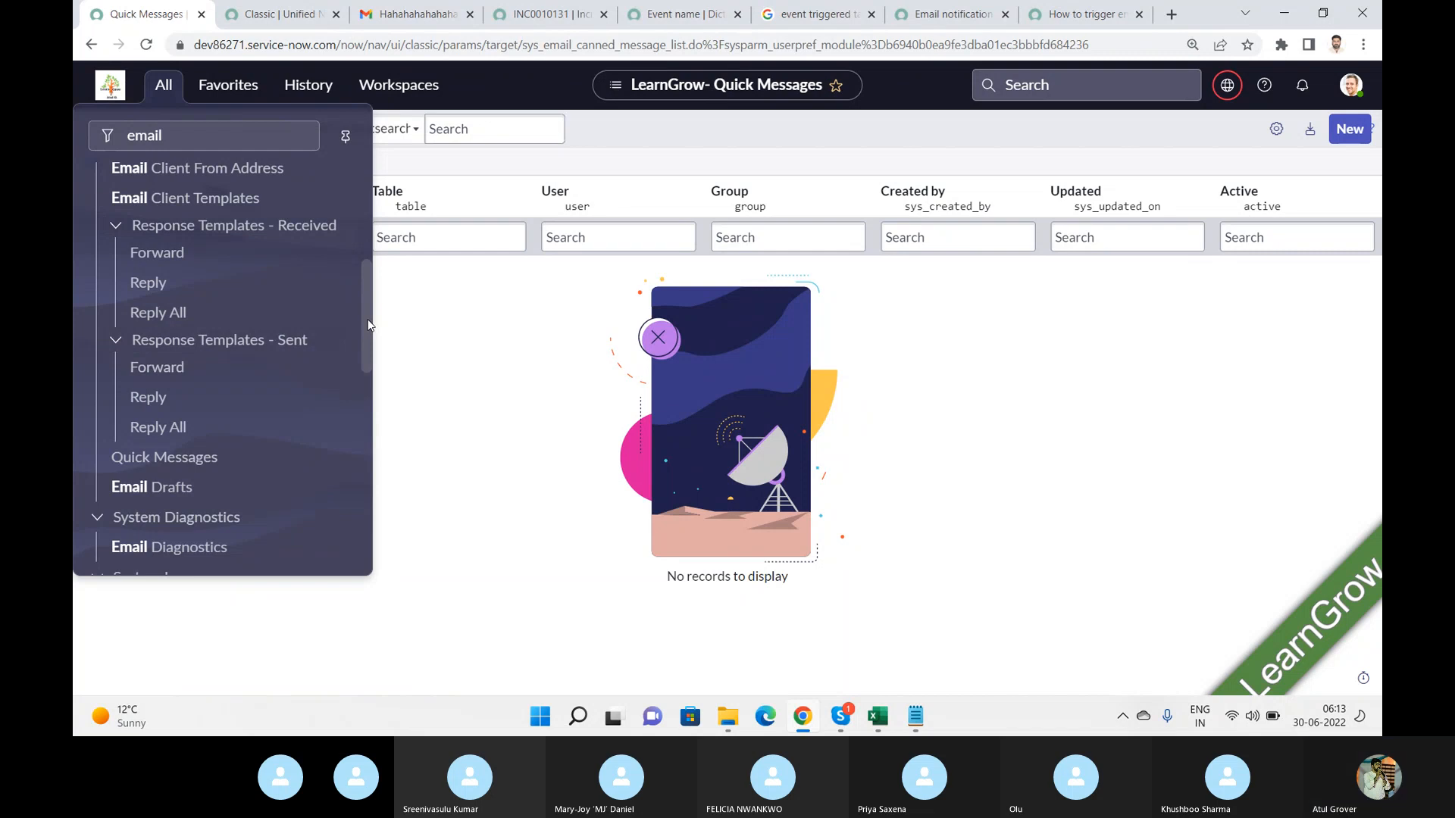
left_click_drag(369, 325, 369, 334)
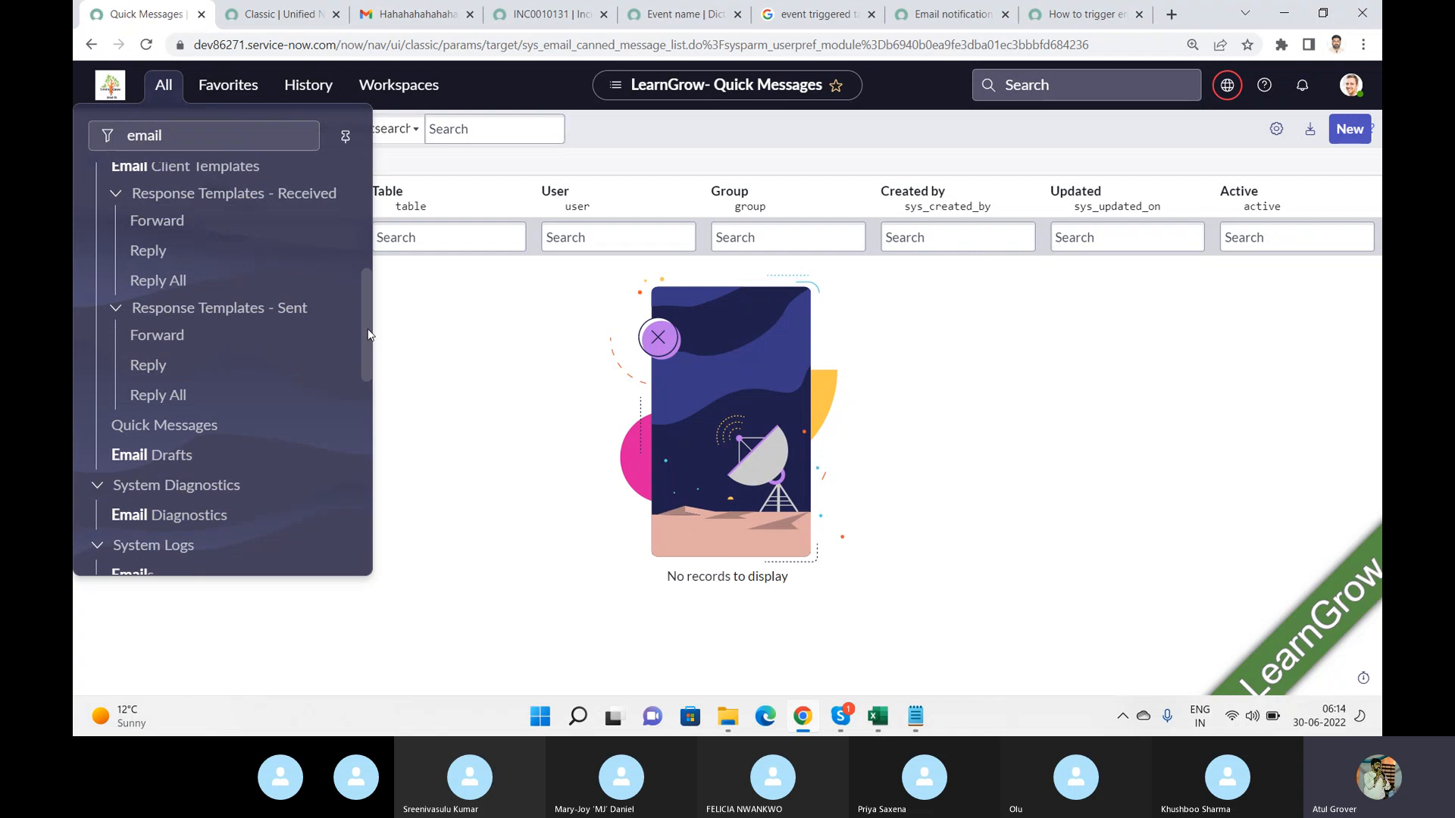
left_click(146, 394)
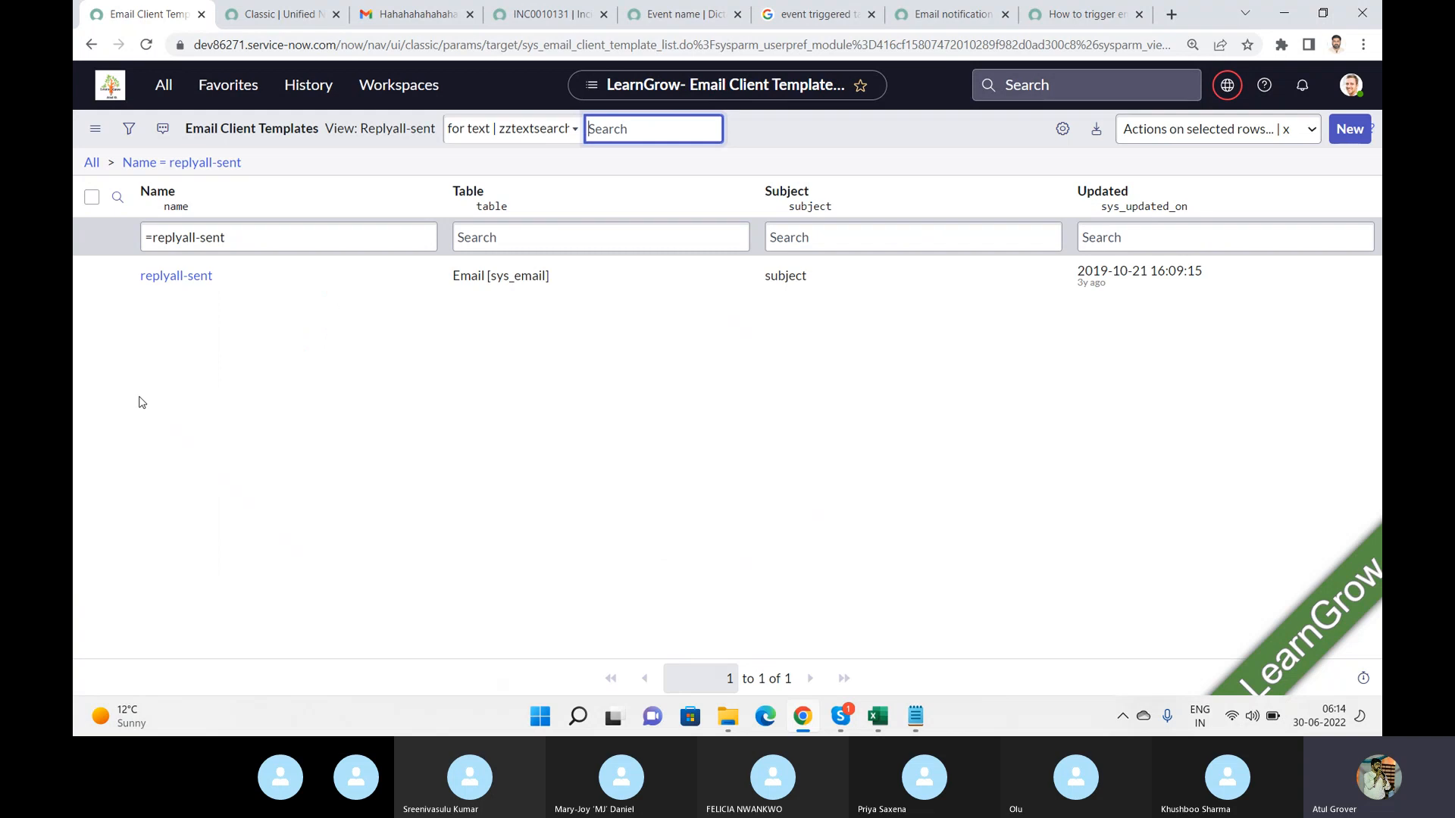
Open the replyall-sent template and view its content settings.
left_click(169, 278)
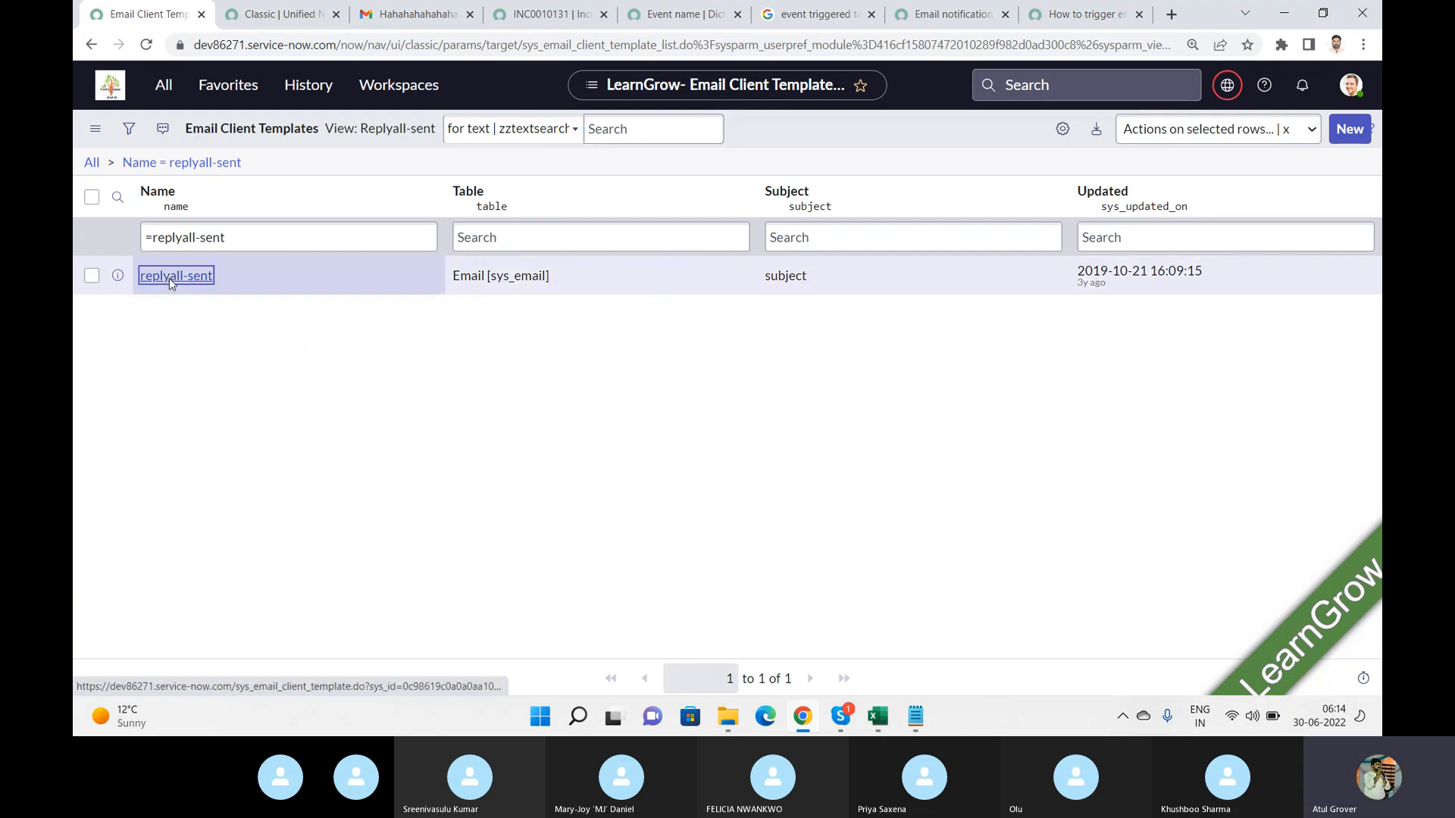
left_click(170, 277)
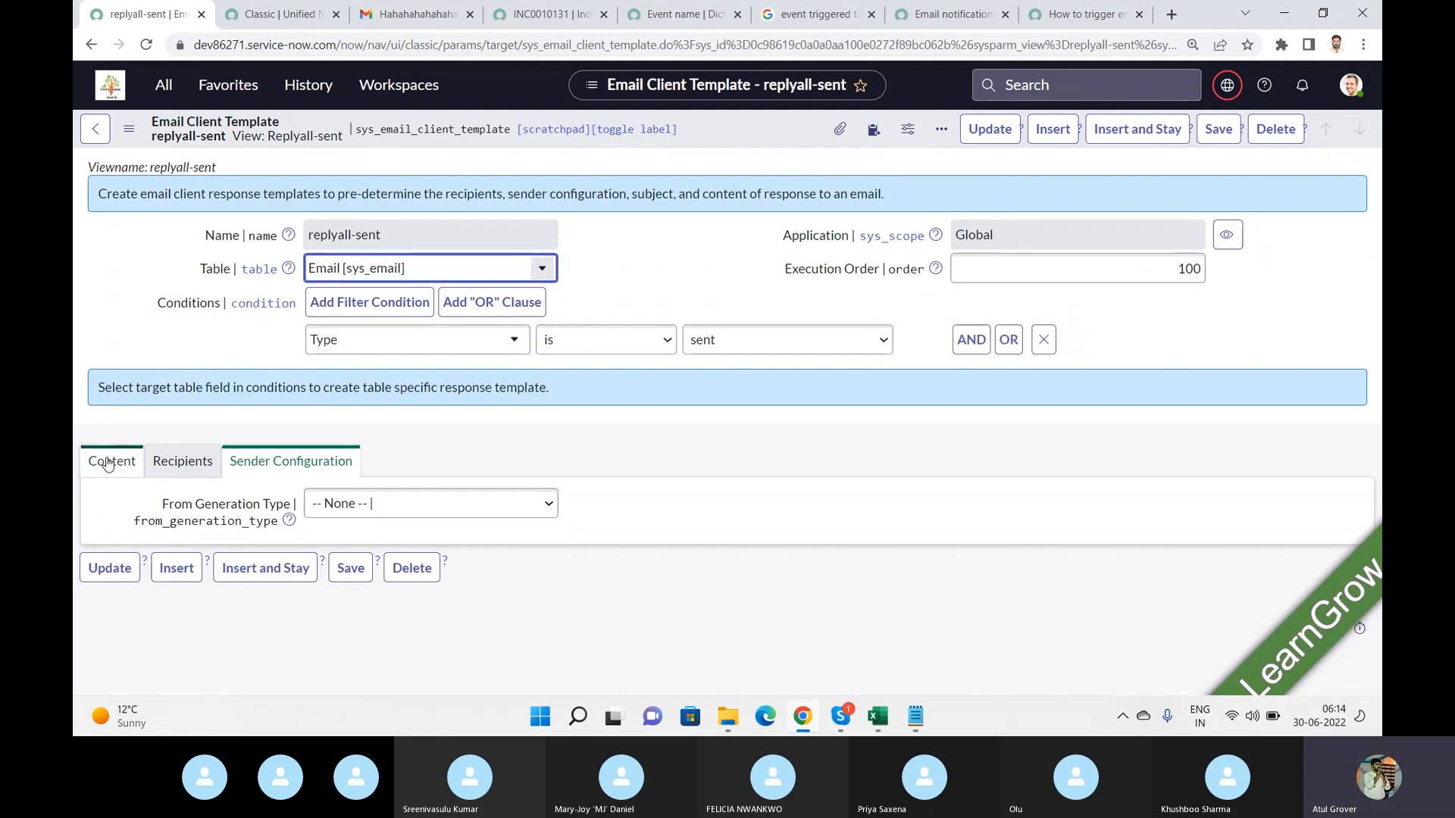
left_click(109, 458)
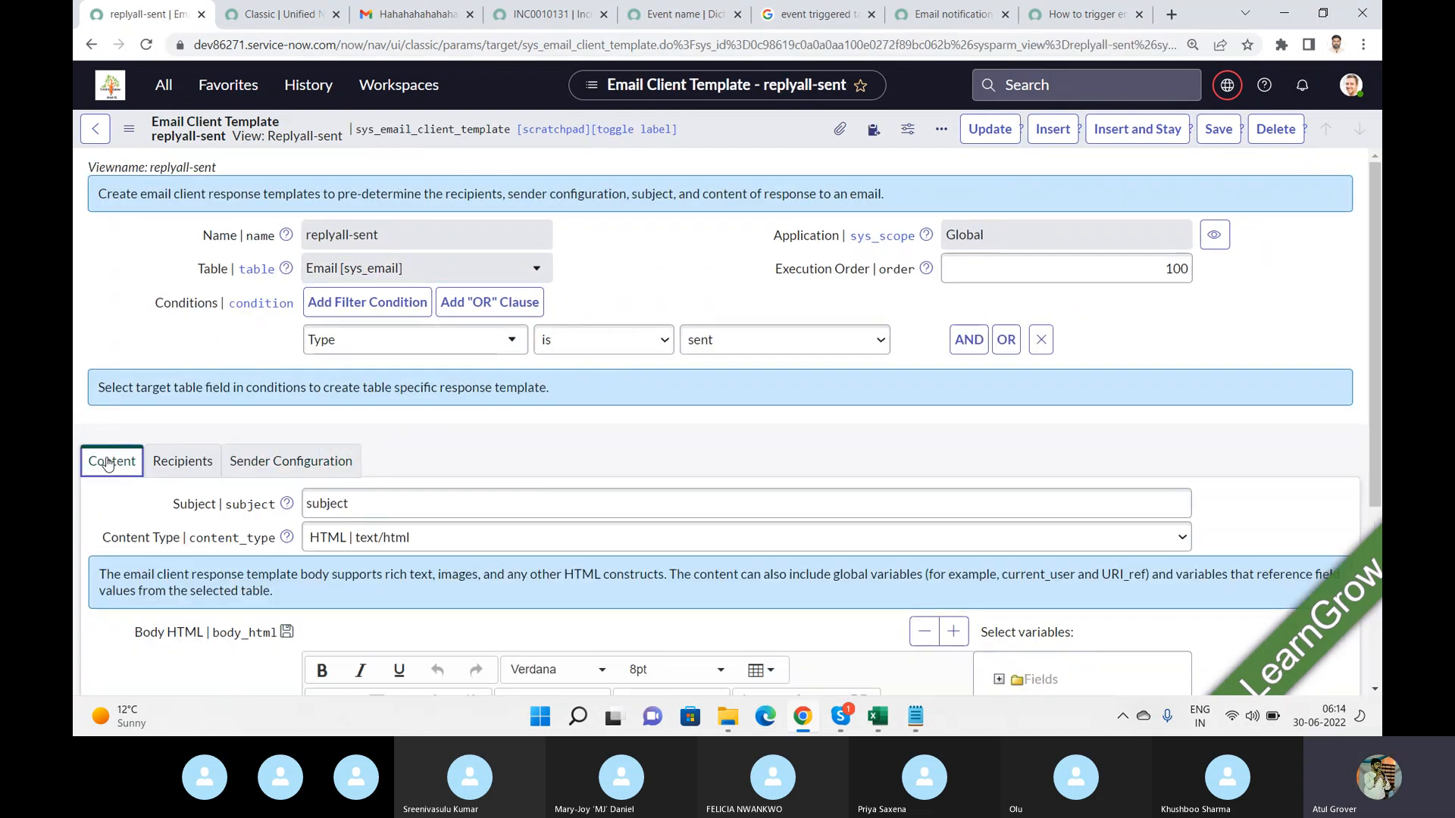
Examine the replyall-sent template's recipient settings in the To, Cc and Bcc fields.
left_click(176, 464)
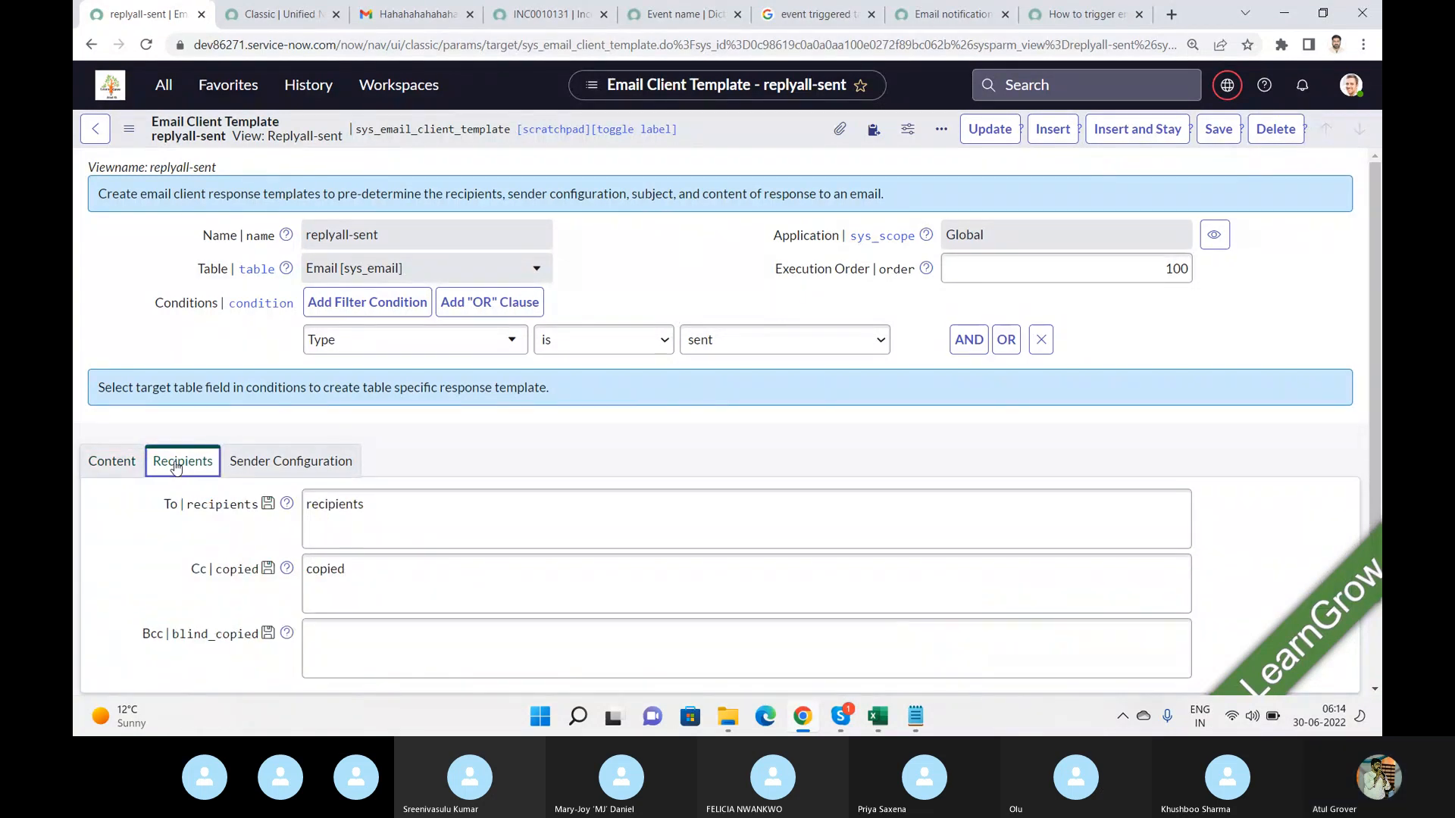
left_click(326, 507)
left_click(353, 587)
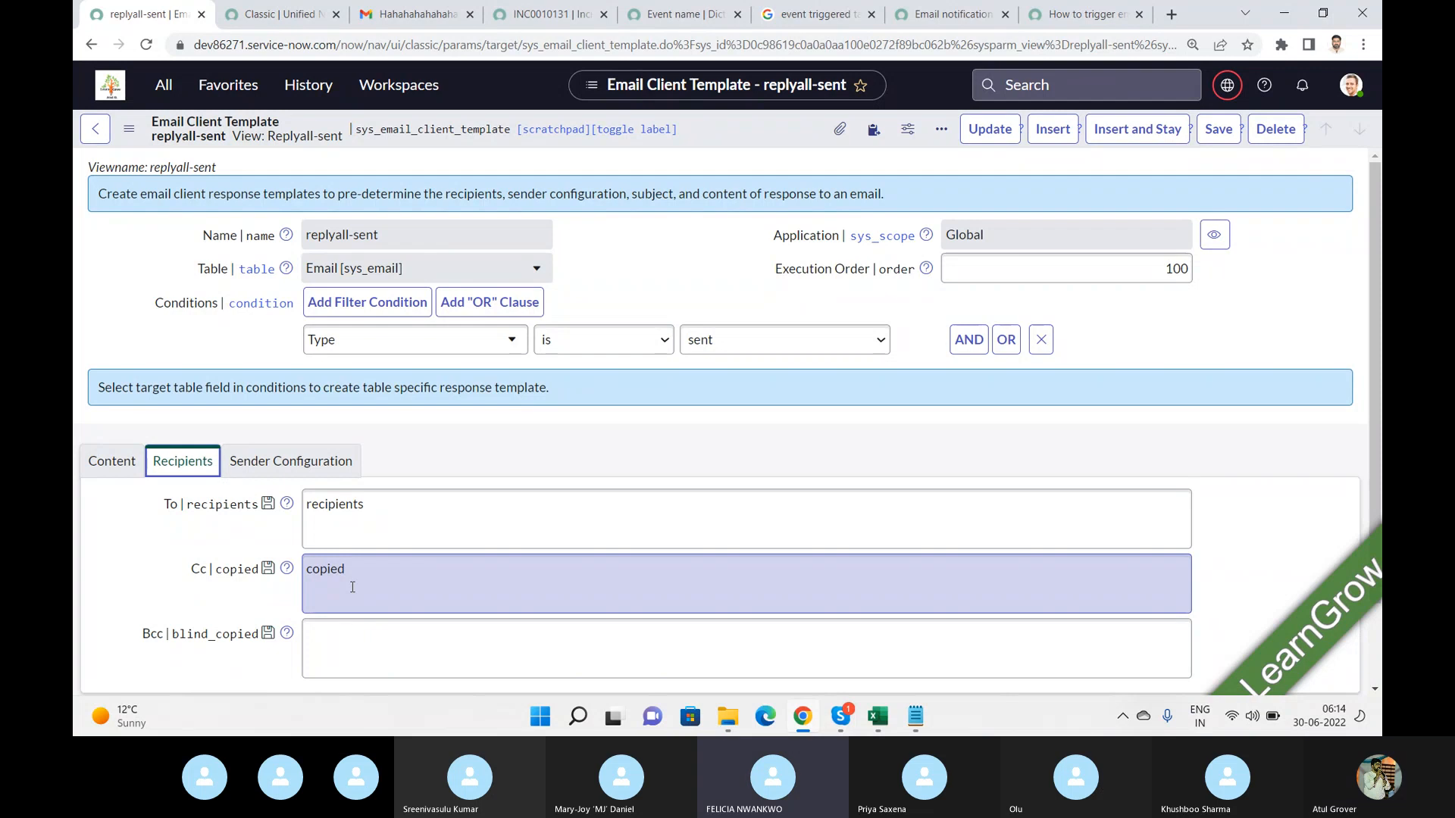
scroll(1377, 267, "down", 2)
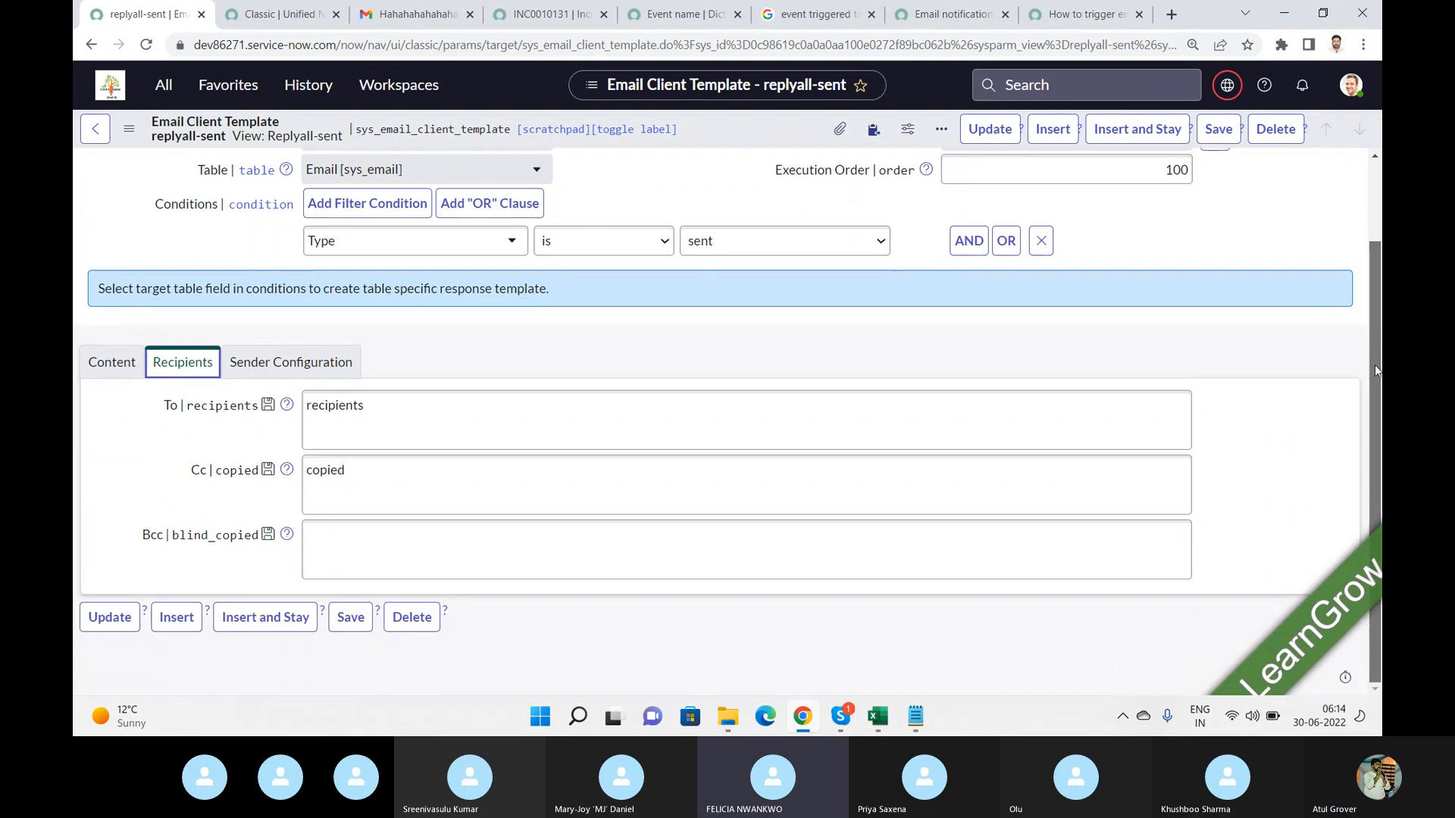
left_click(457, 536)
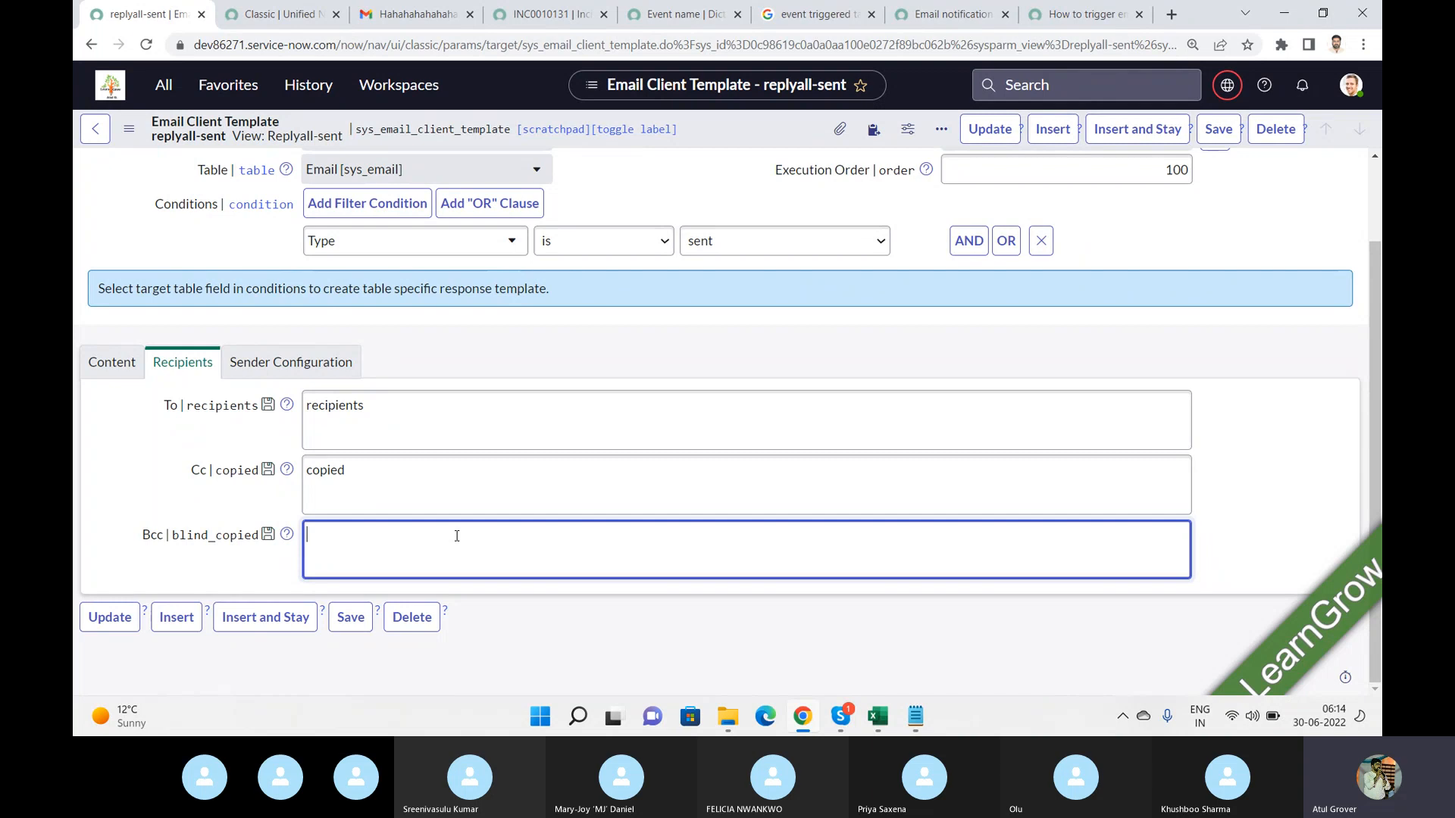
right_click(457, 537)
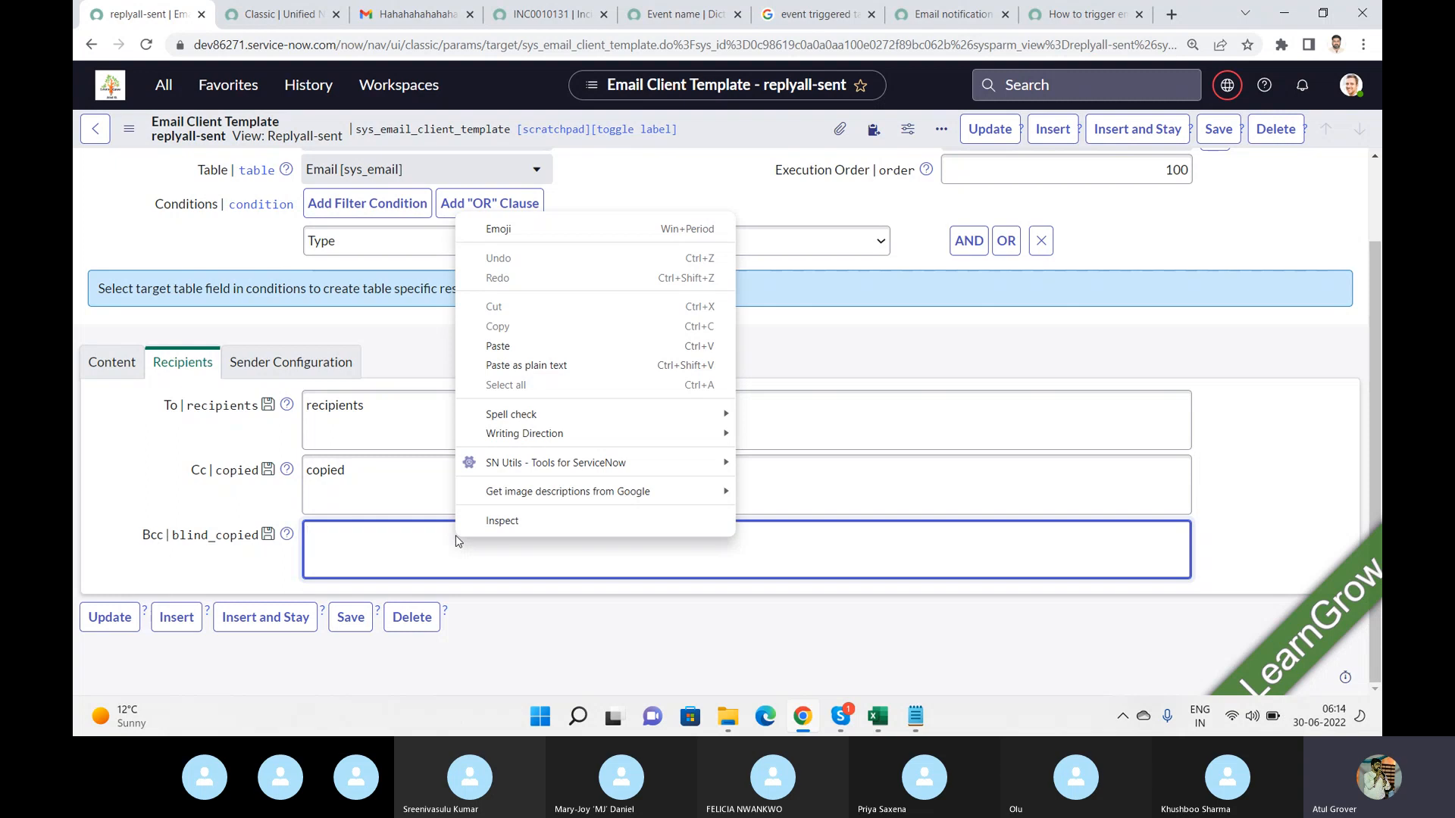
left_click(437, 547)
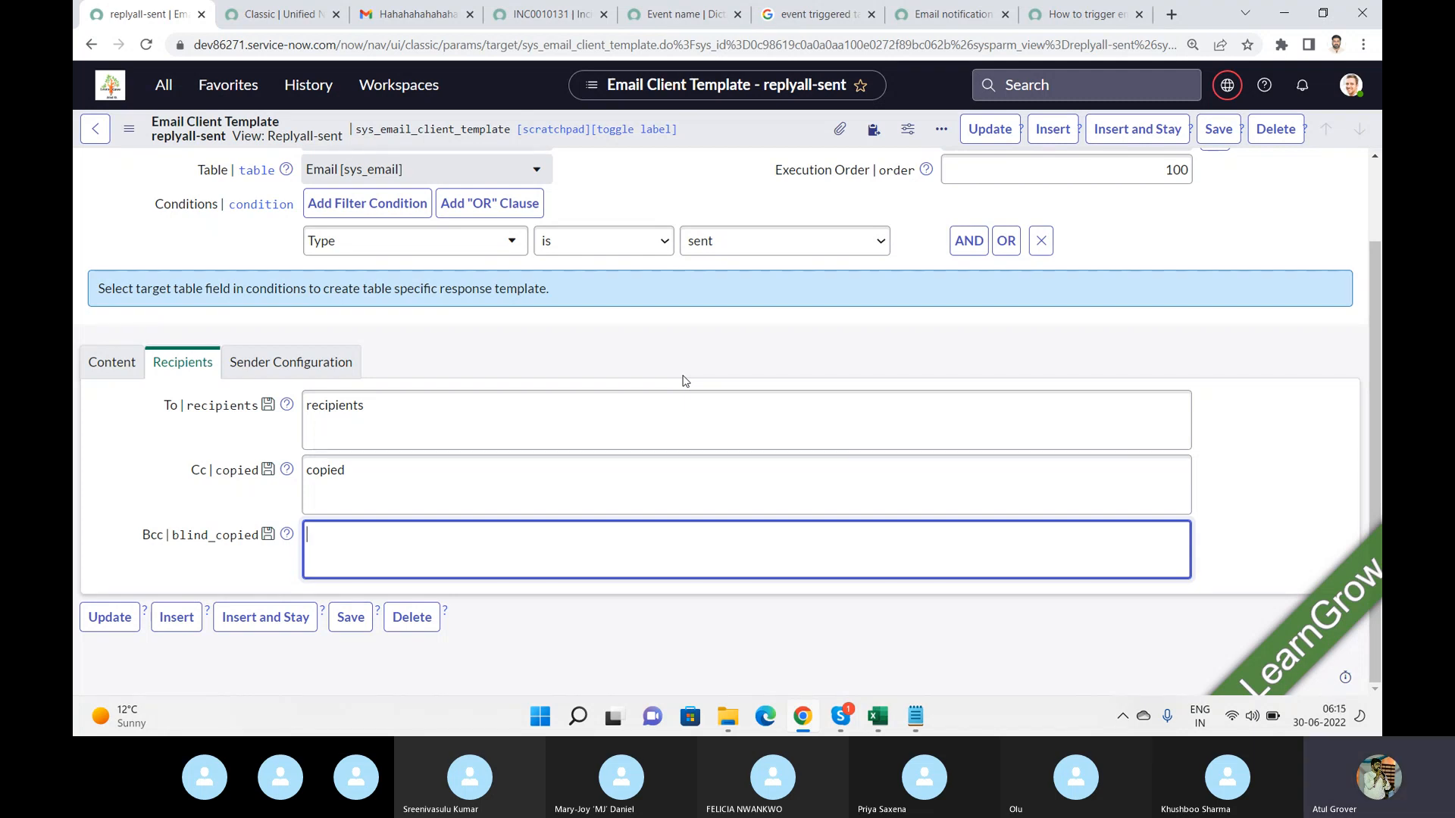
key("alt+Tab")
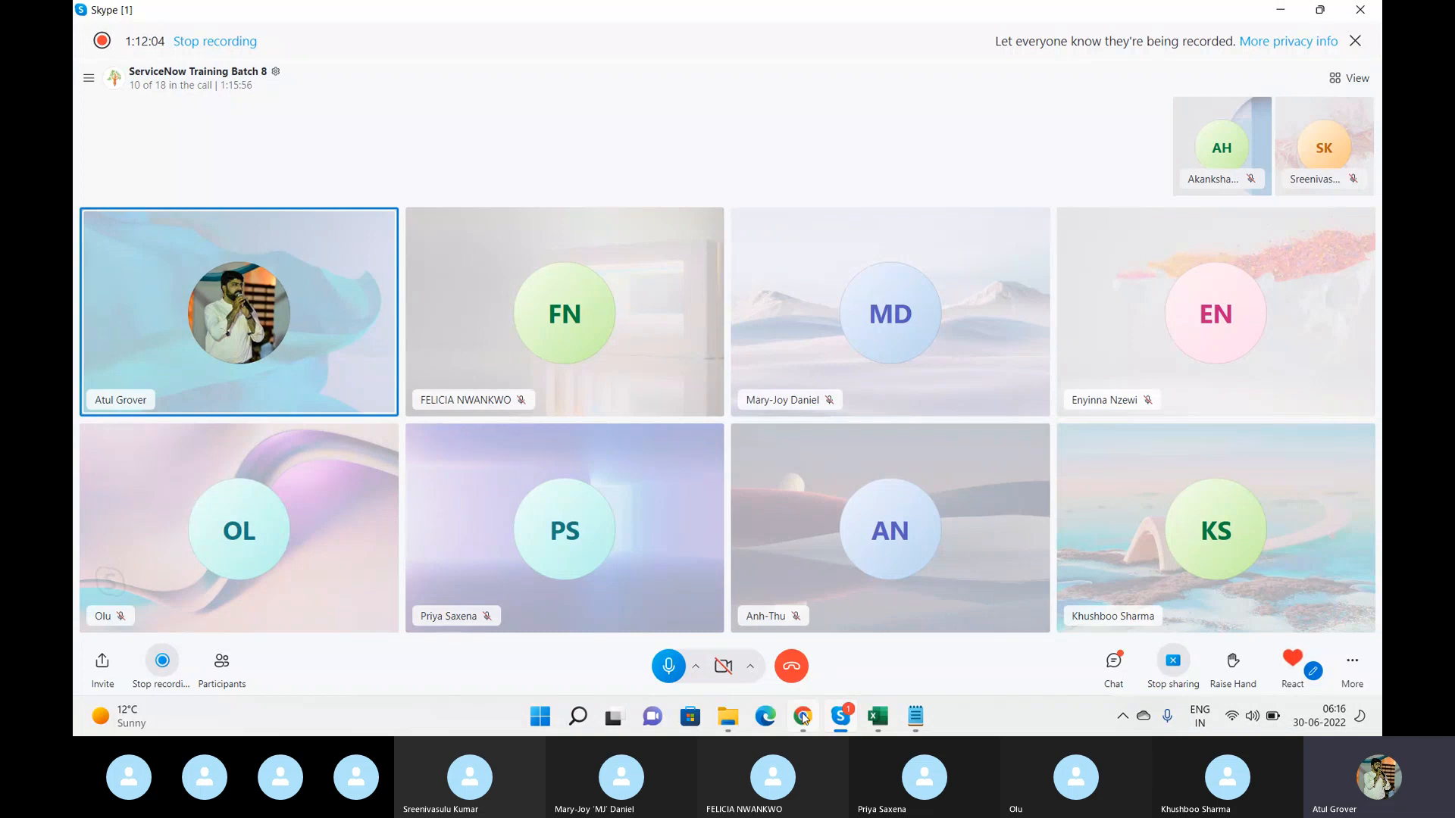
key("alt+Tab")
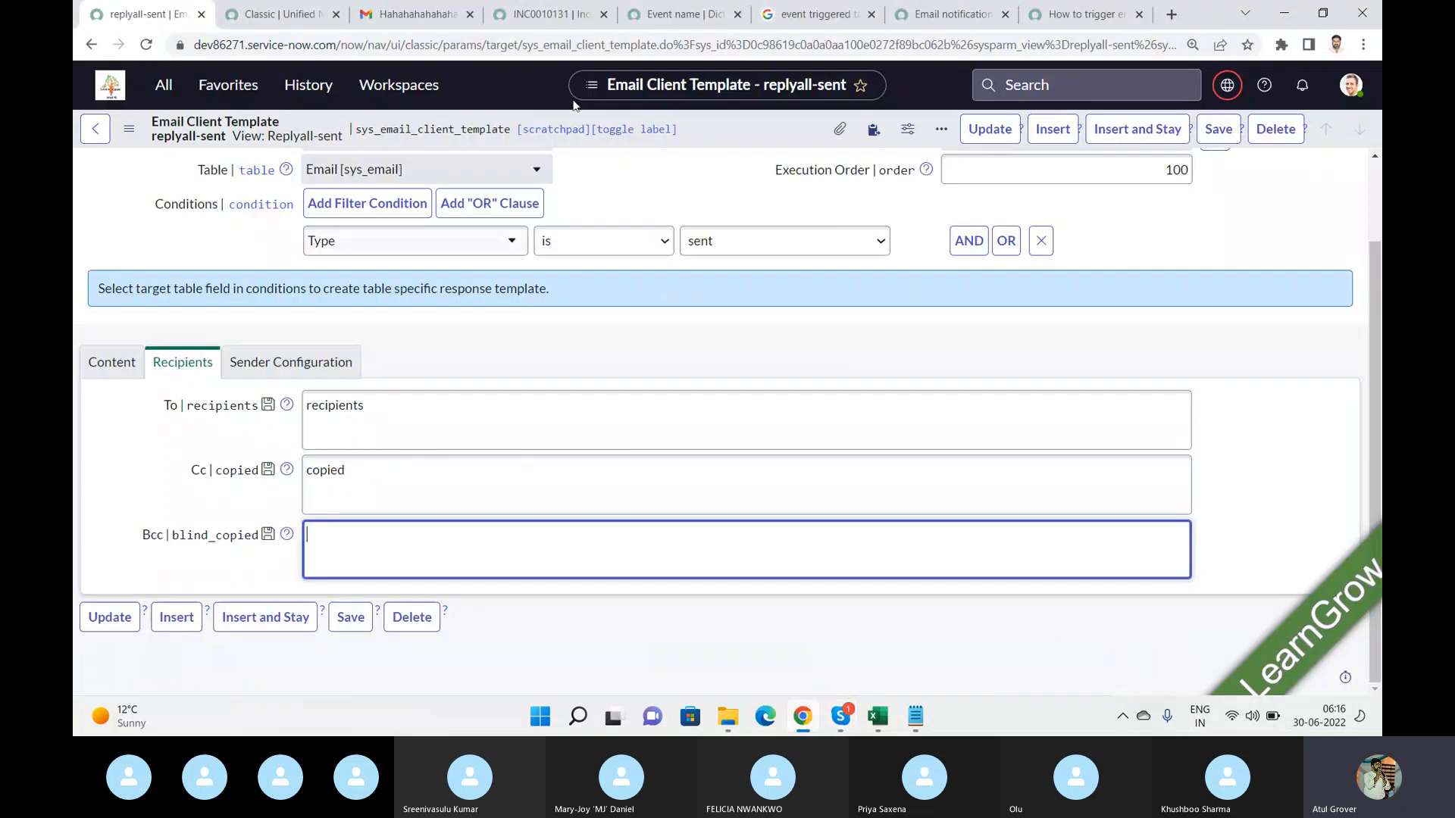
left_click(163, 84)
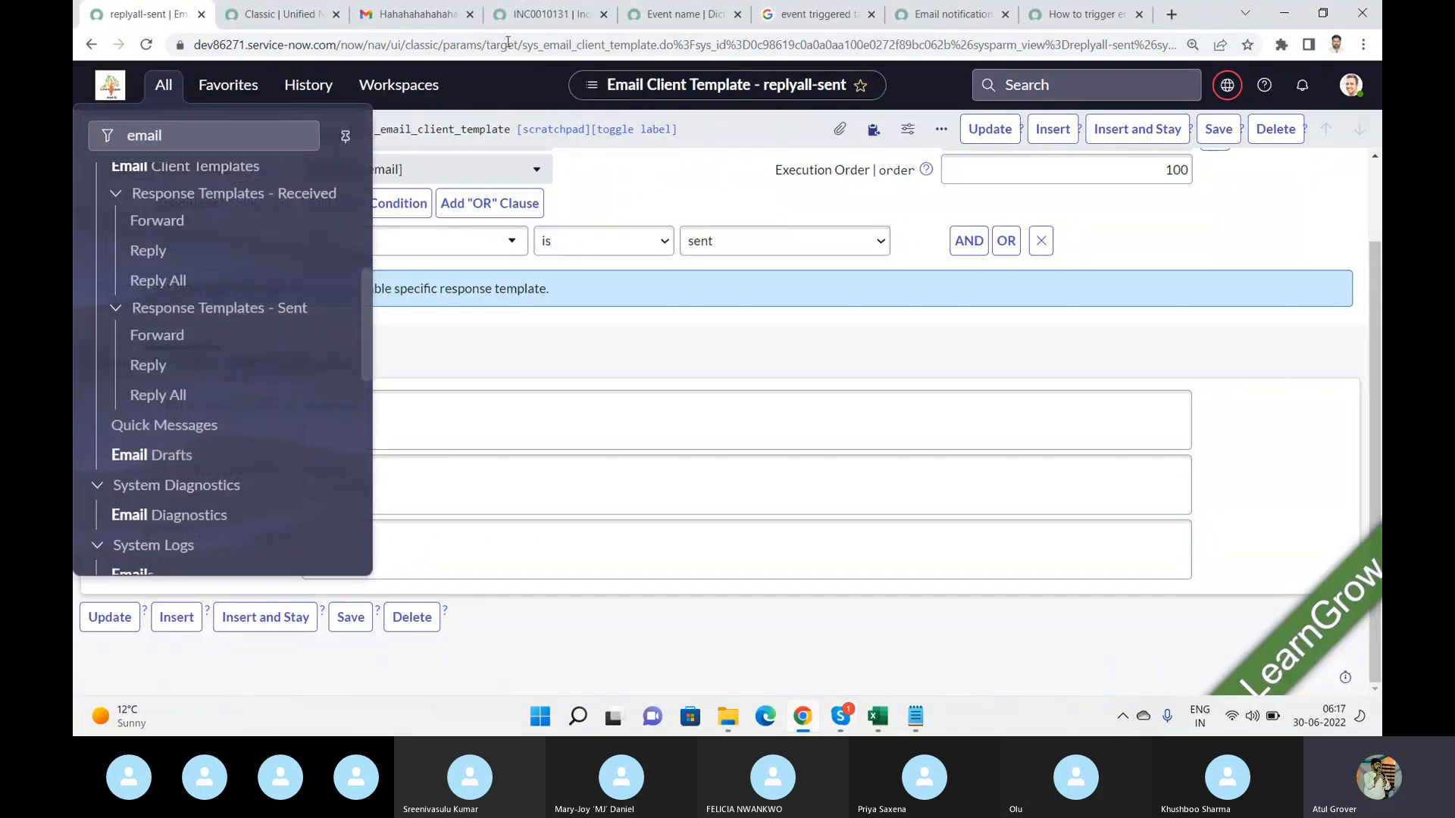
Switch to incident INC0010131 and open the Incident table's configuration.
left_click(559, 18)
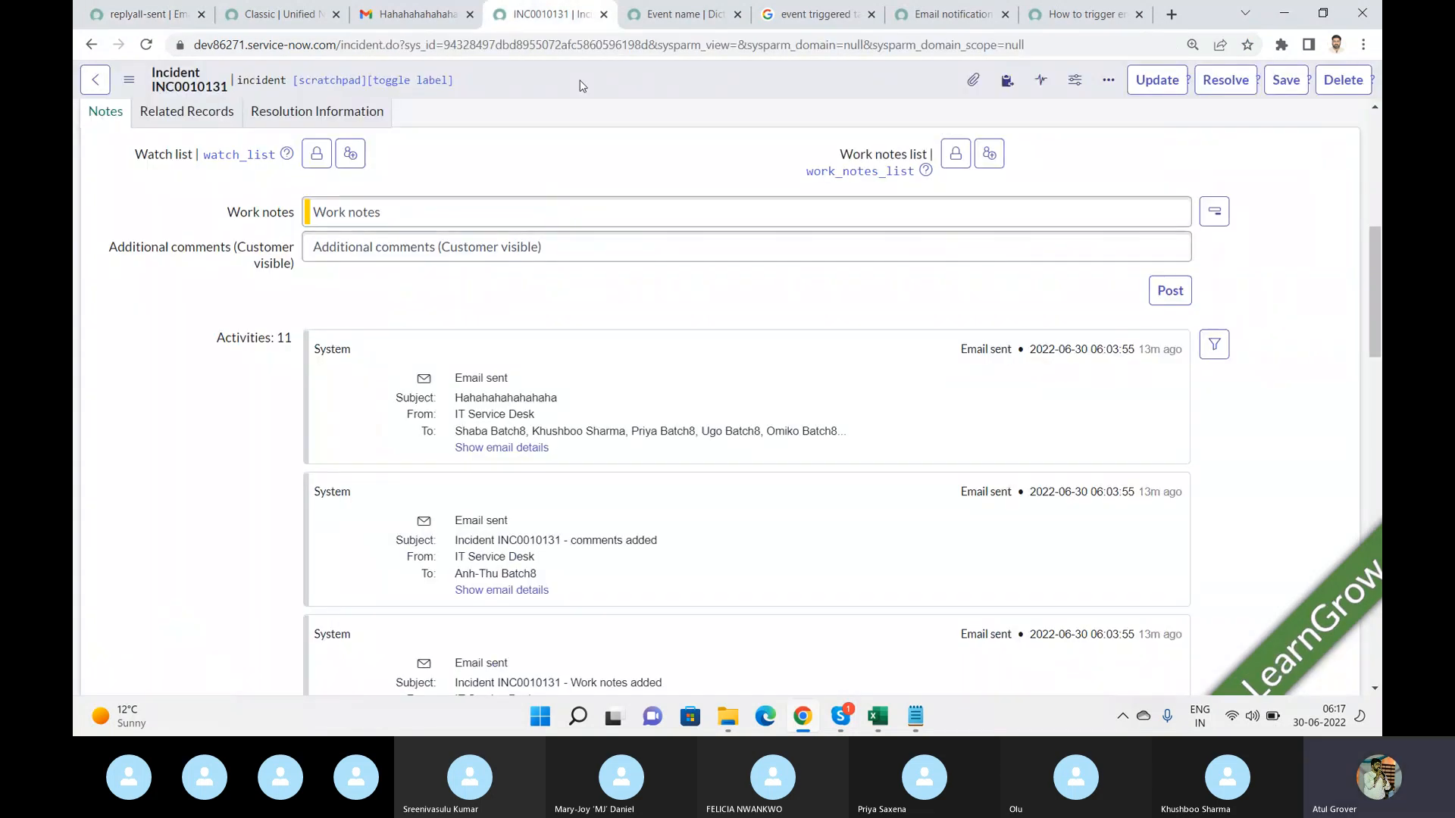
right_click(582, 85)
mouse_move(738, 378)
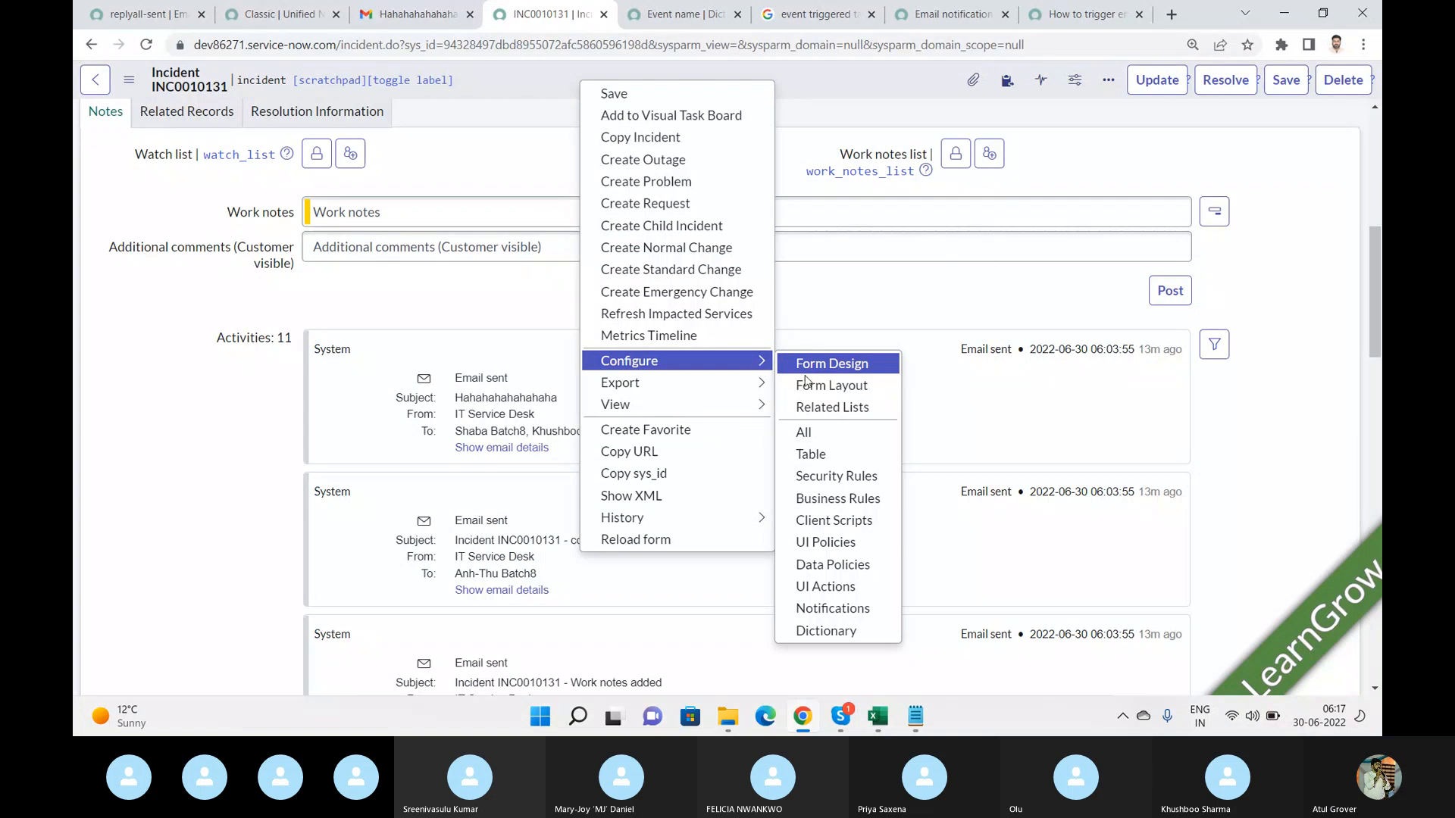
left_click(811, 455)
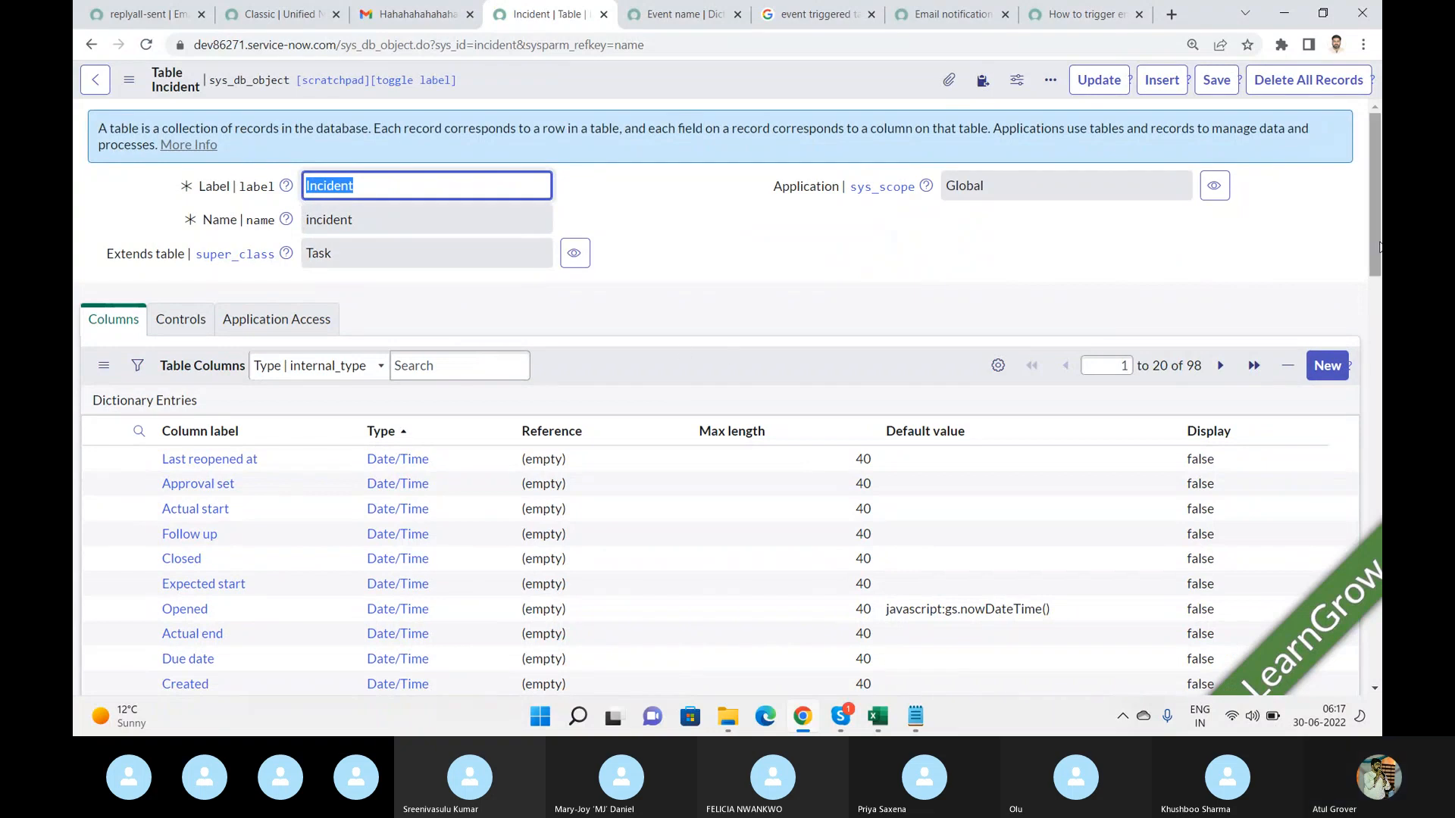
Filter the Incident table's columns by type starting with Refer and open the Caller field's dictionary entry.
left_click_drag(1373, 243, 1370, 312)
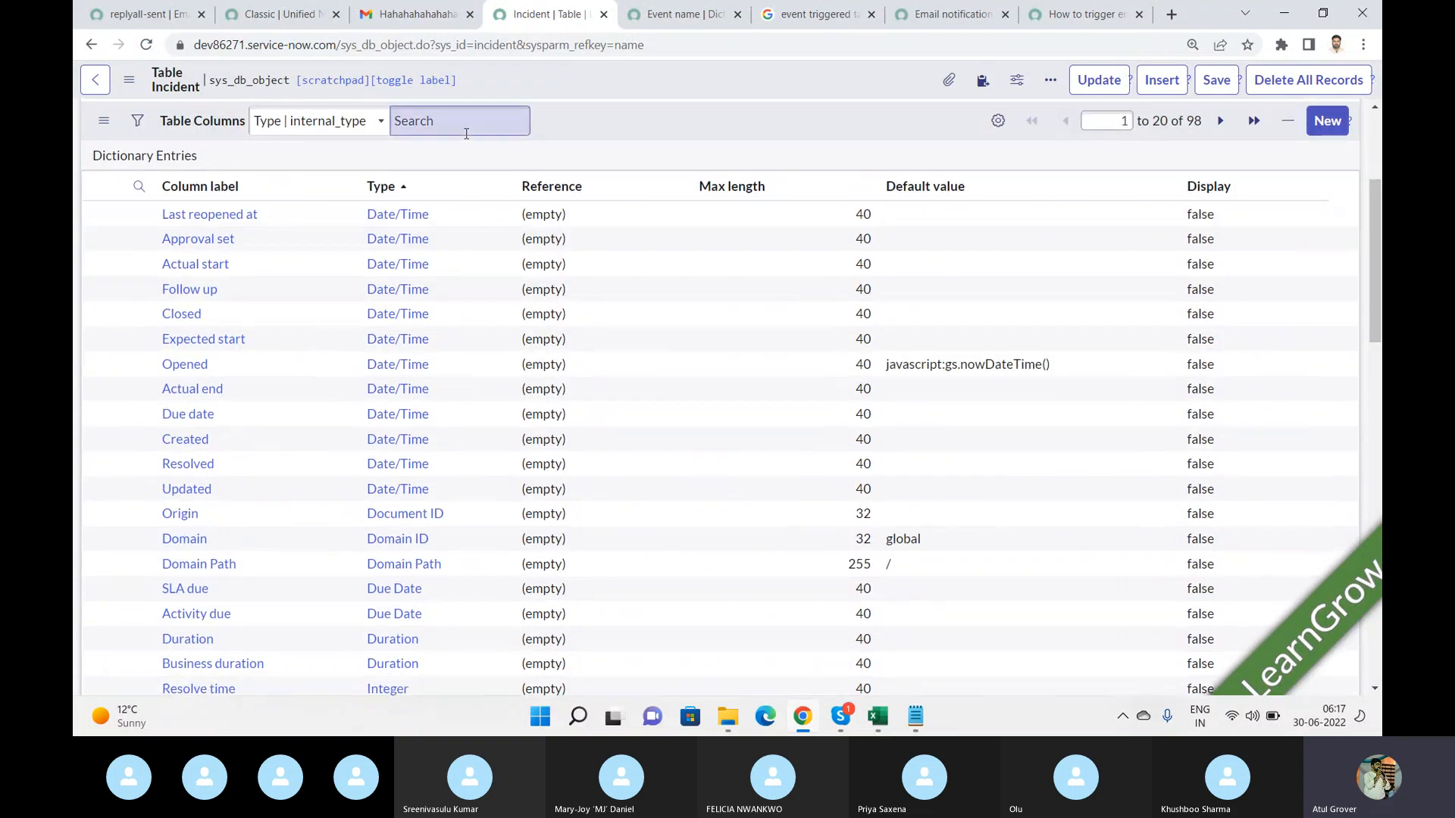
left_click(139, 187)
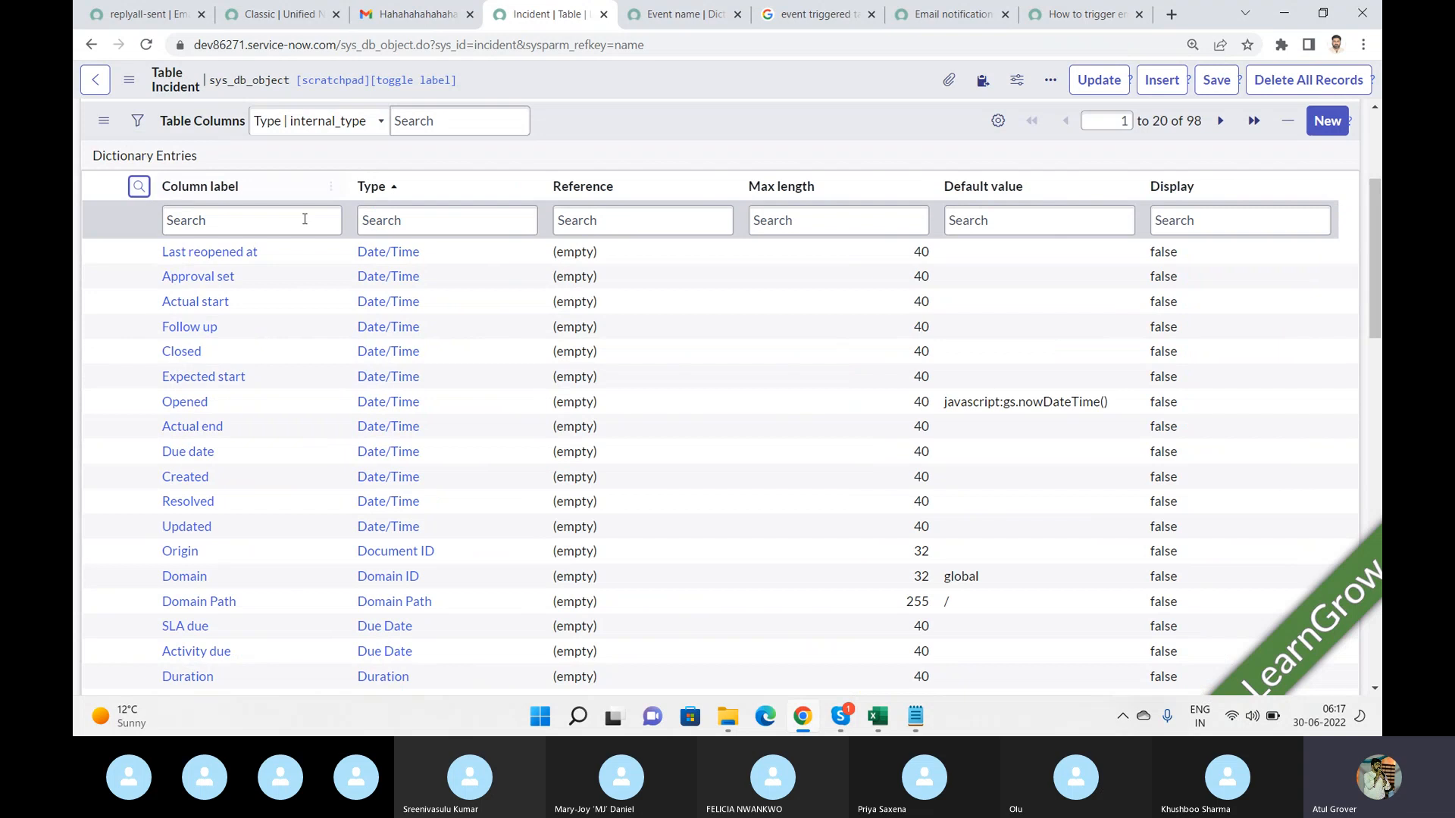
left_click(447, 220)
type("Refr=")
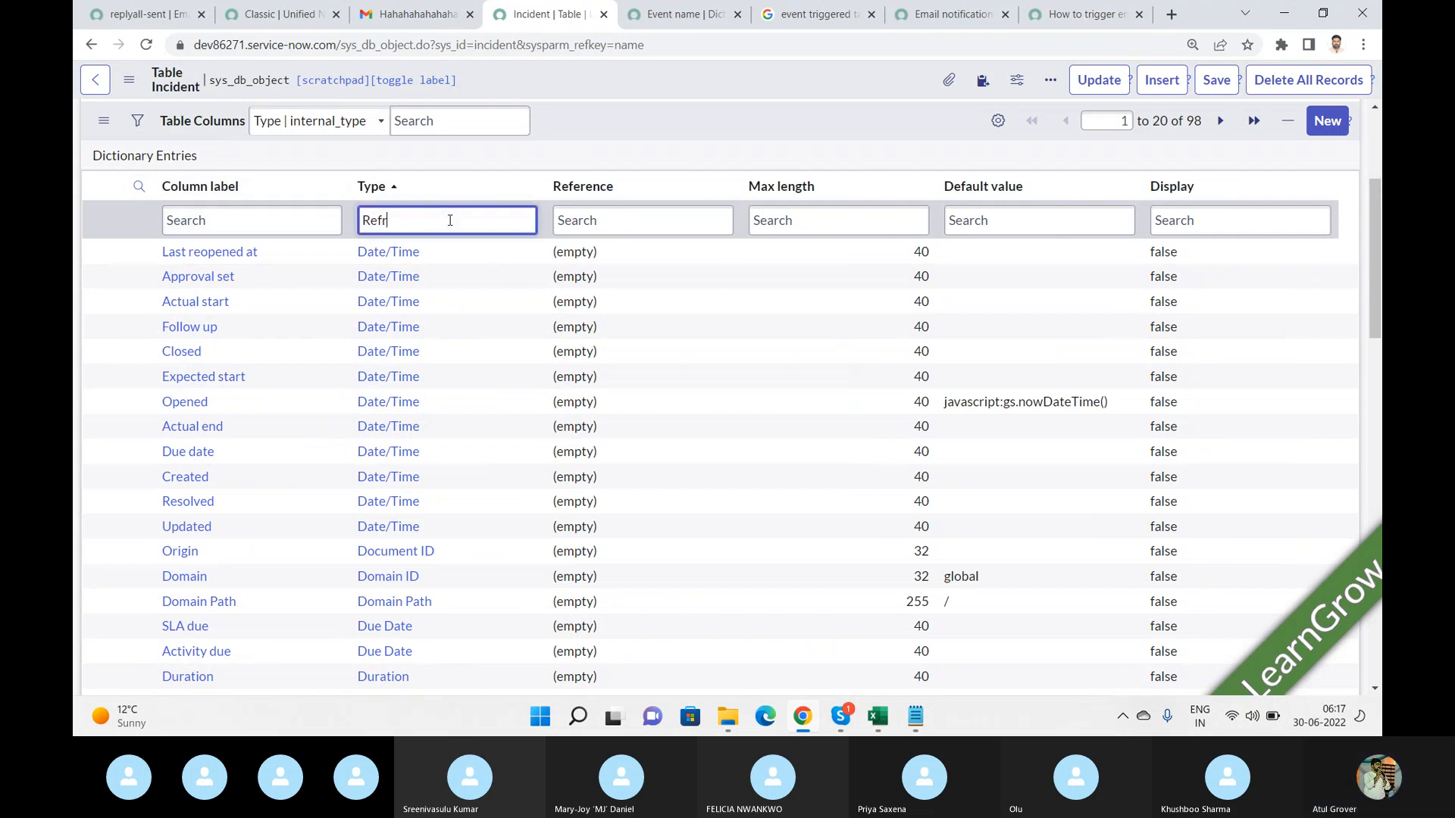
key("BackSpace")
key("BackSpace")
type("er")
key("Return")
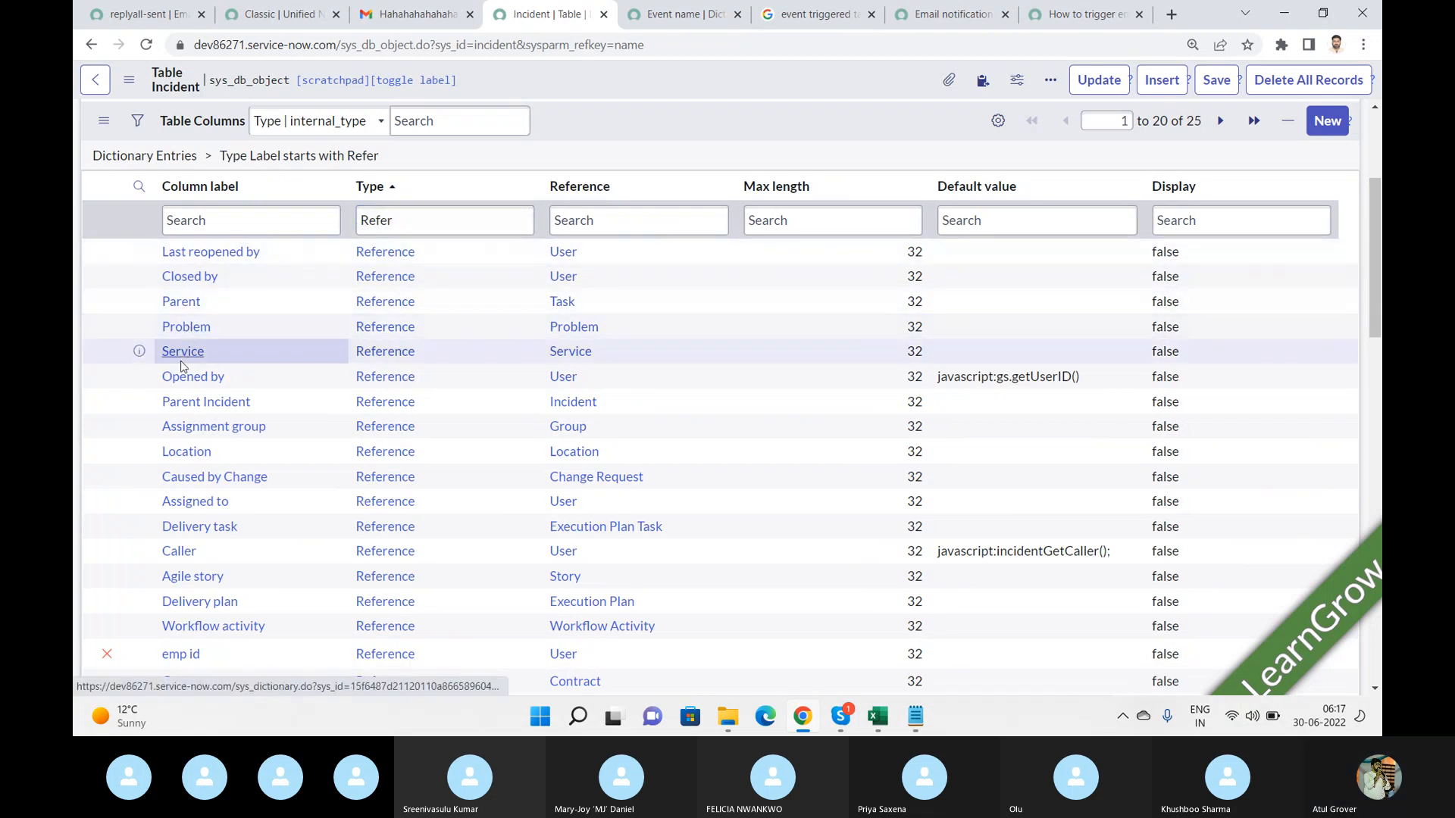
left_click(181, 552)
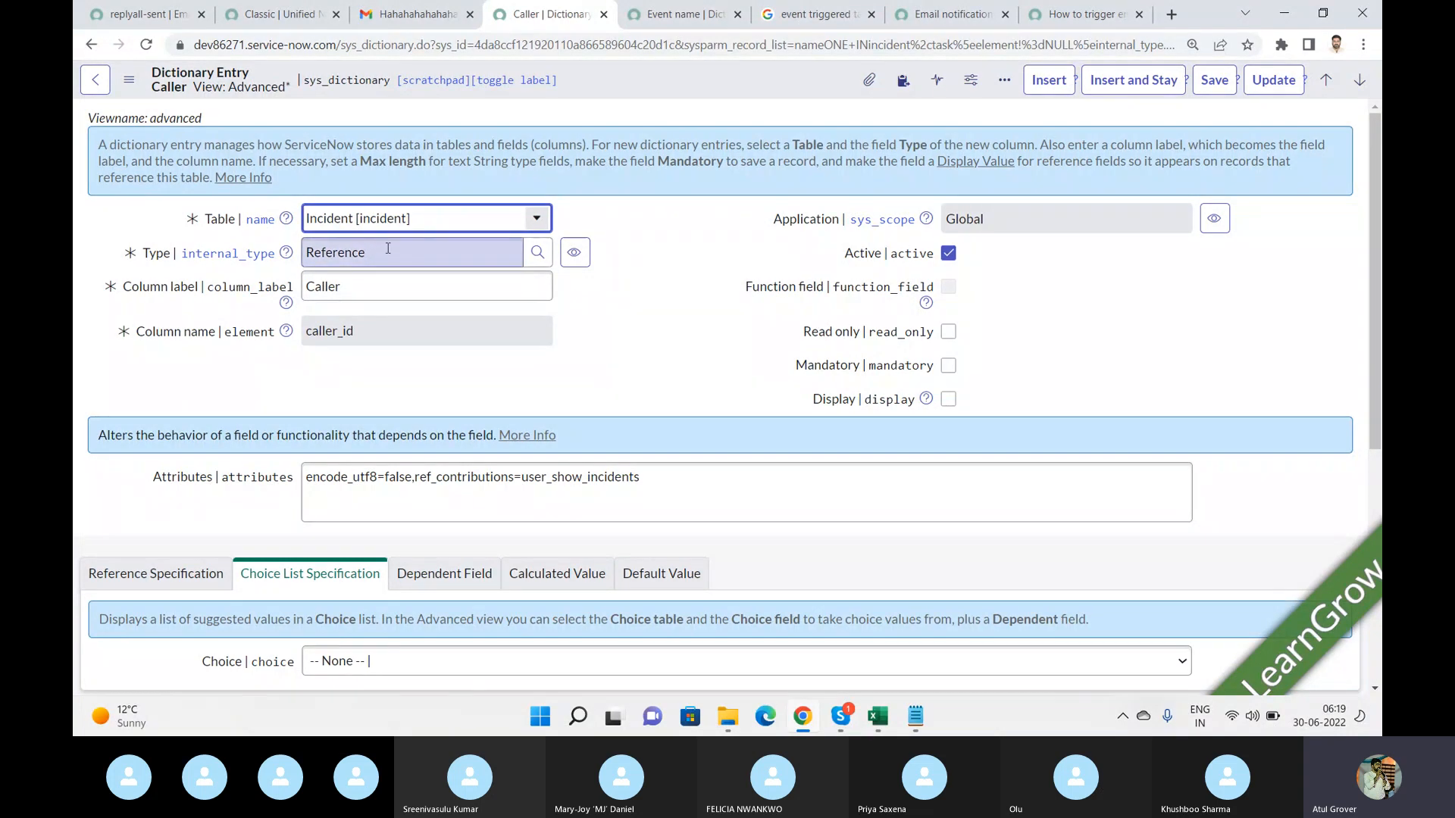
left_click(389, 251)
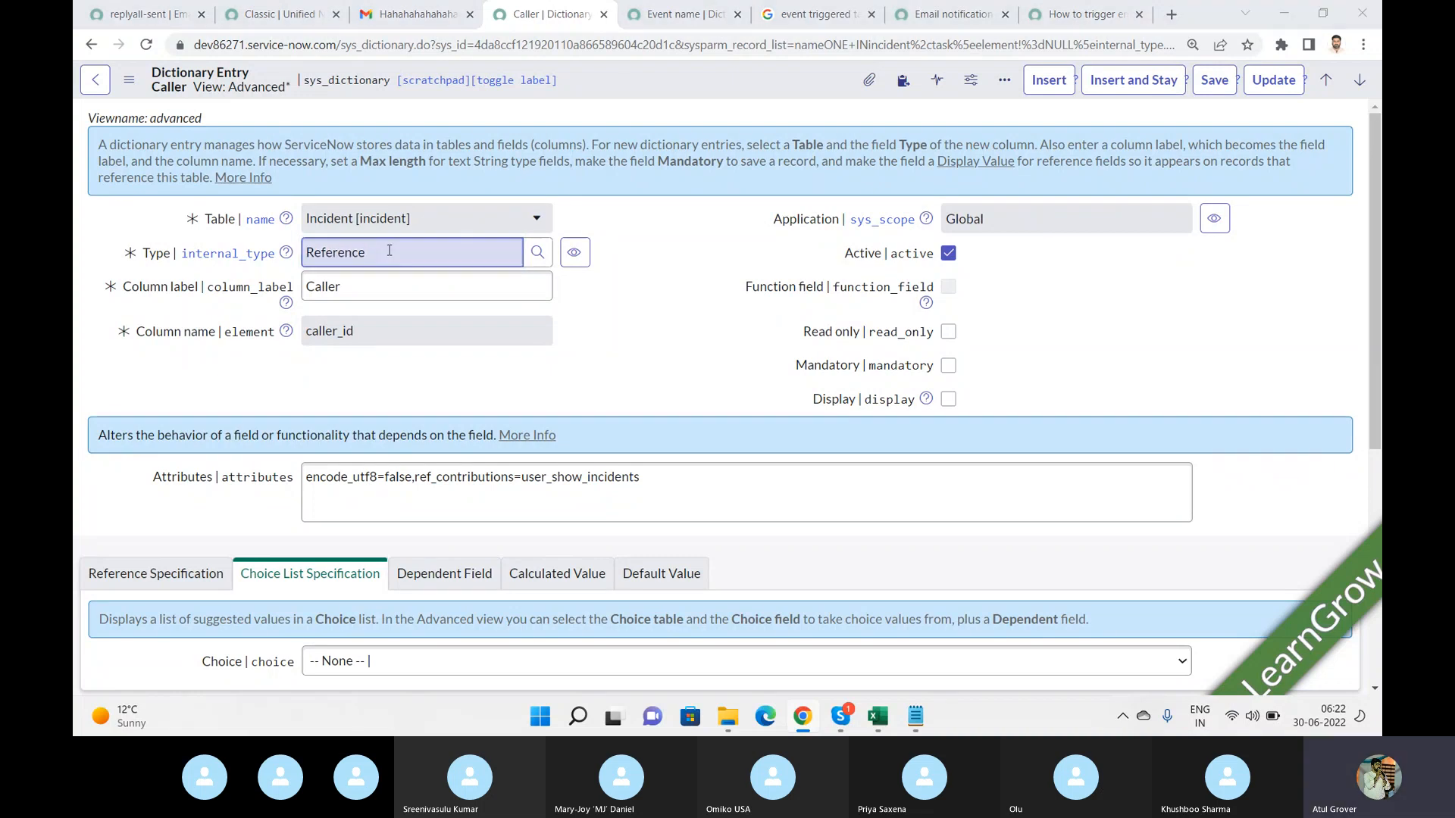
key("alt+Tab")
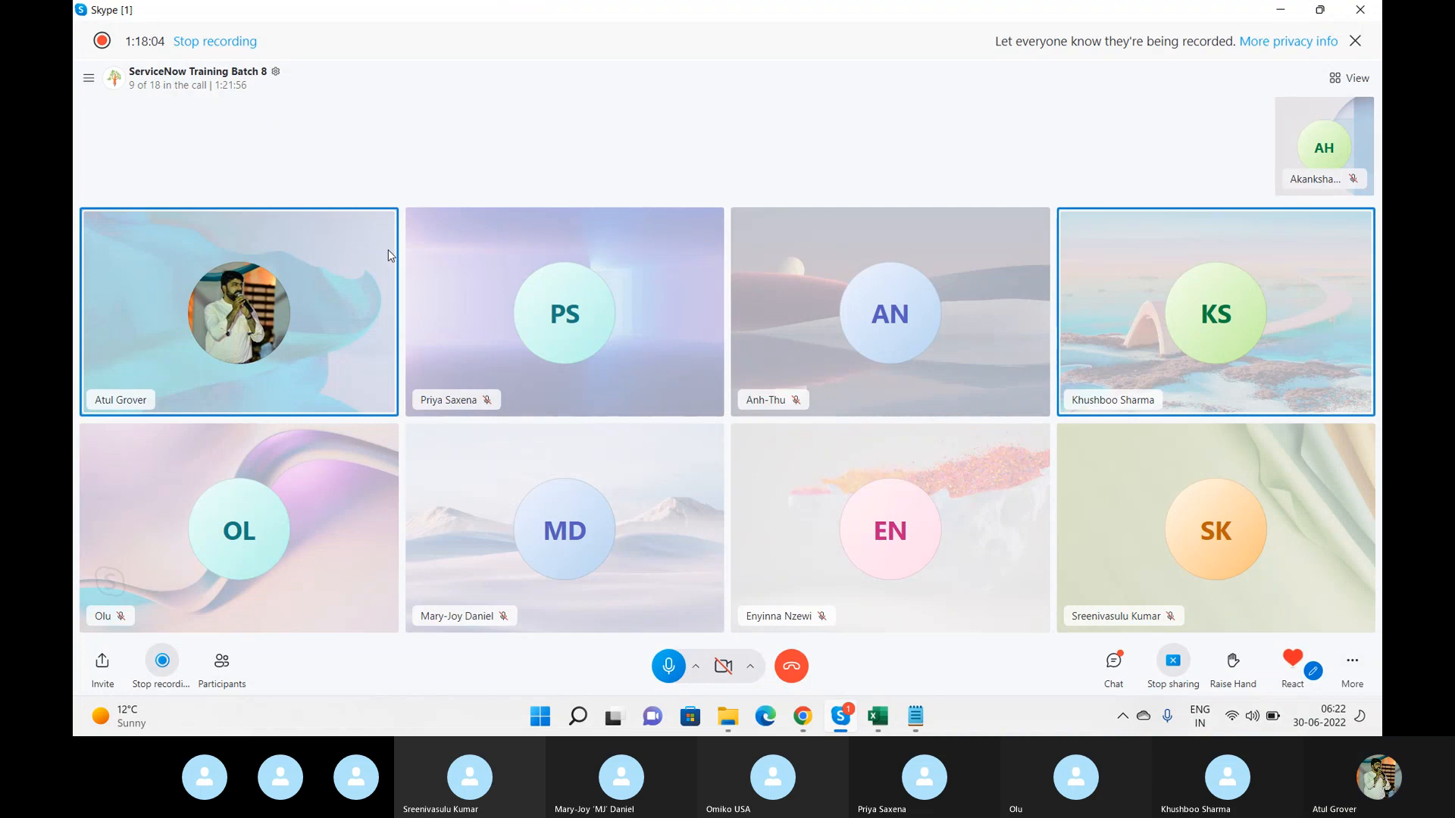